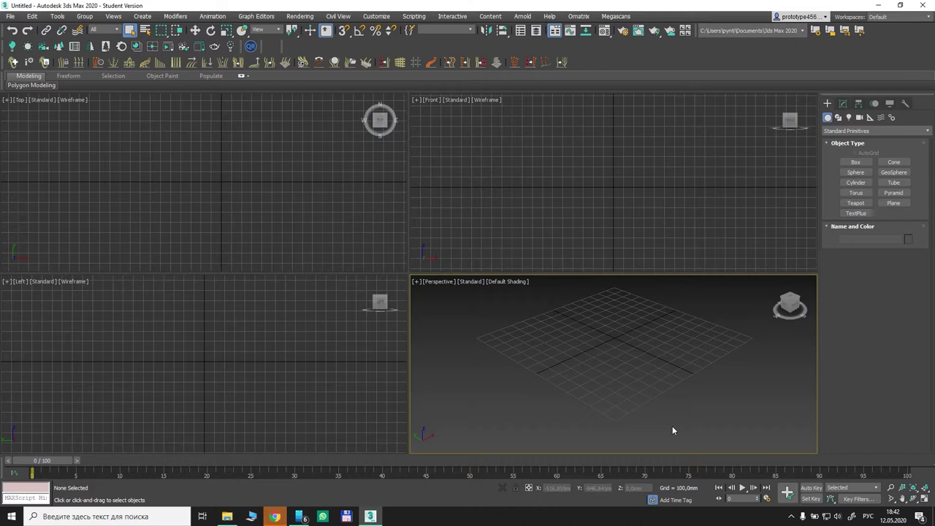
# Create a cube primitive with sides of about 1437 mm near the grid centre in the maximized perspective view
pyautogui.click(855, 163)
pyautogui.hotkey('alt', 'w')
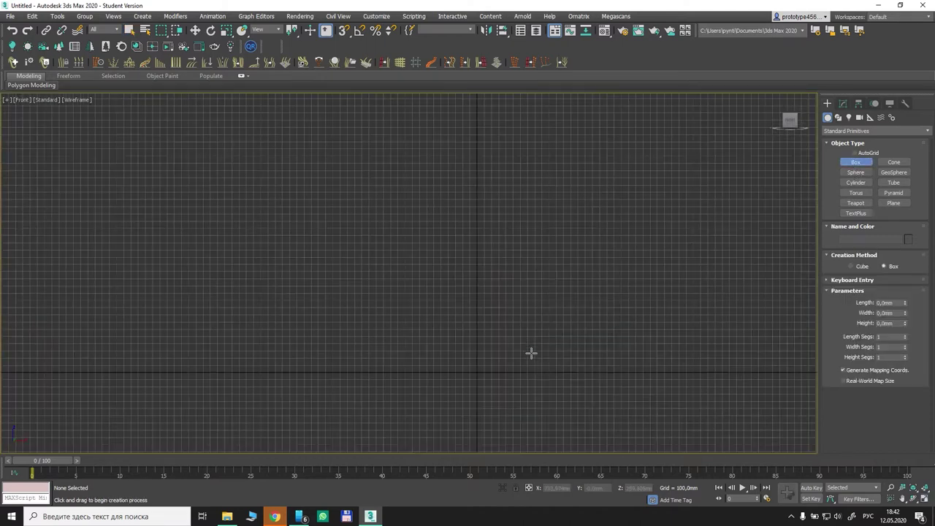
pyautogui.hotkey('alt', 'w')
pyautogui.click(672, 390)
pyautogui.hotkey('alt', 'w')
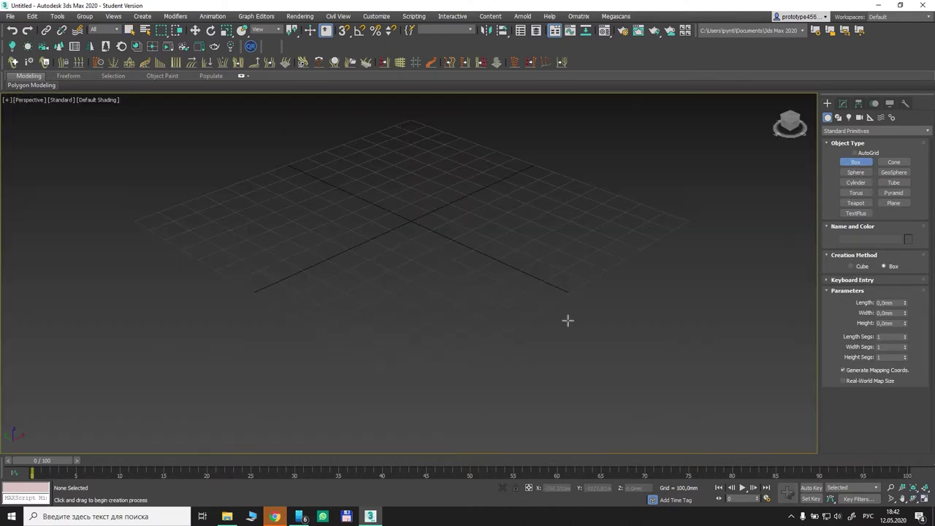
pyautogui.moveTo(429, 198); pyautogui.dragTo(424, 217, button='middle')
pyautogui.click(858, 268)
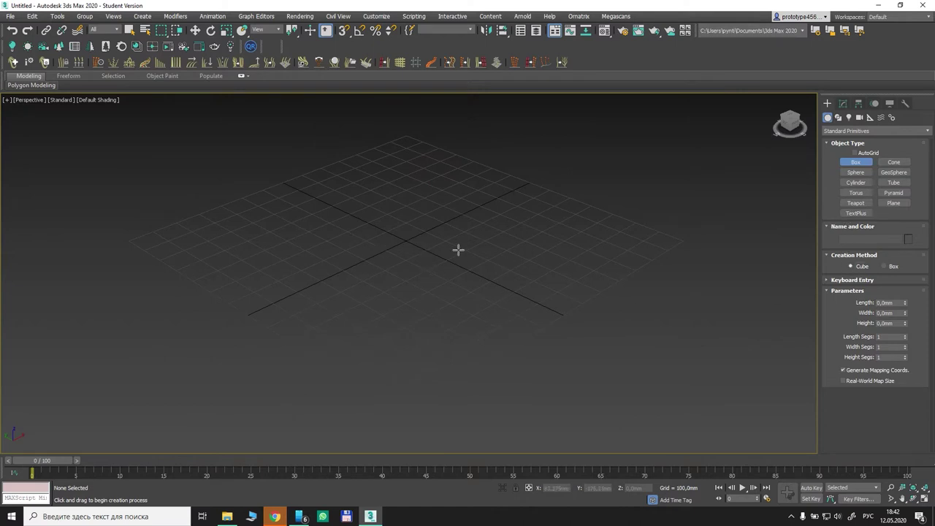
pyautogui.scroll(-6, 443, 226)
pyautogui.moveTo(436, 231); pyautogui.dragTo(442, 260)
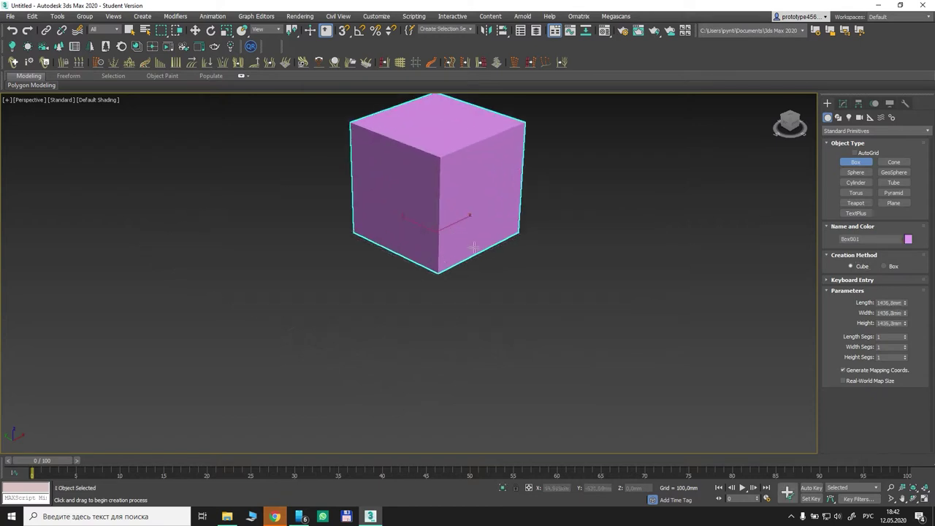
pyautogui.moveTo(467, 215); pyautogui.dragTo(446, 284, button='middle')
pyautogui.scroll(3, 428, 261)
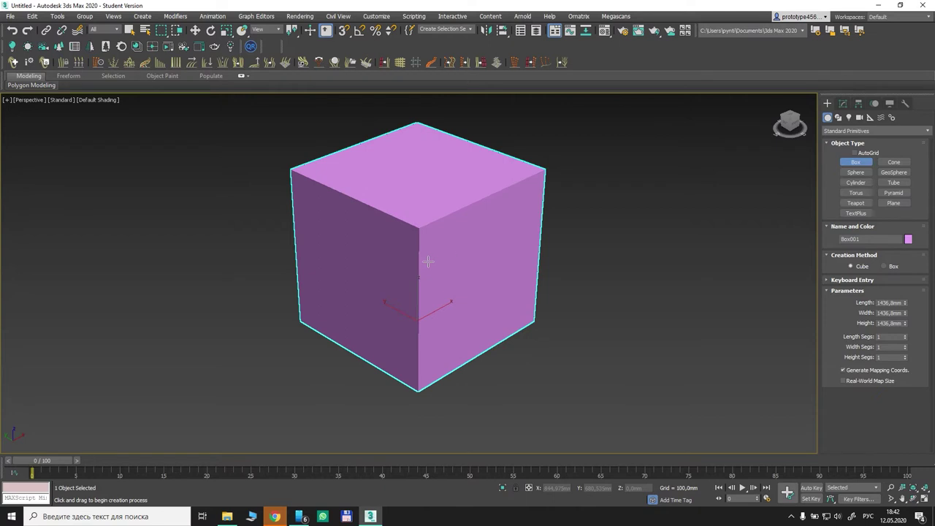
pyautogui.click(195, 32)
pyautogui.moveTo(465, 236); pyautogui.dragTo(464, 259, button='middle')
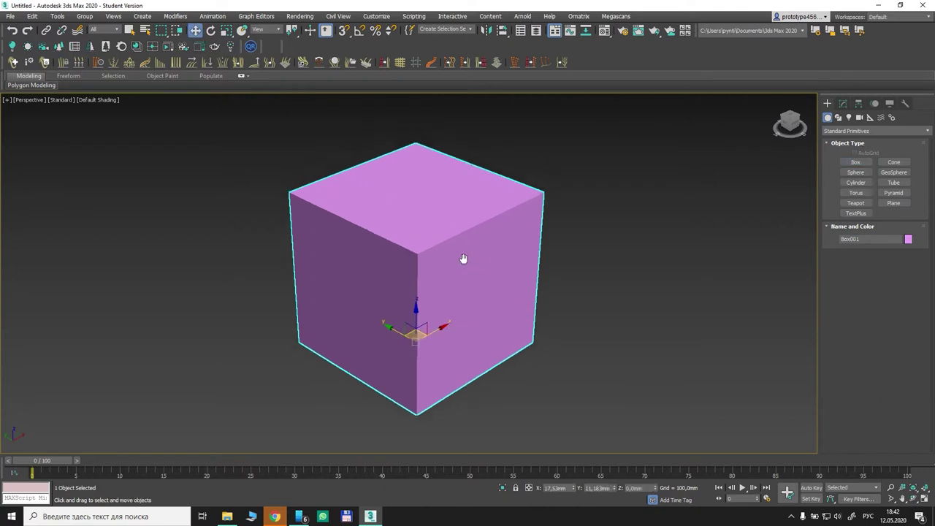
pyautogui.click(914, 499)
pyautogui.moveTo(442, 301)
pyautogui.mouseDown()
pyautogui.moveTo(437, 291)
pyautogui.moveTo(432, 304)
pyautogui.mouseUp()
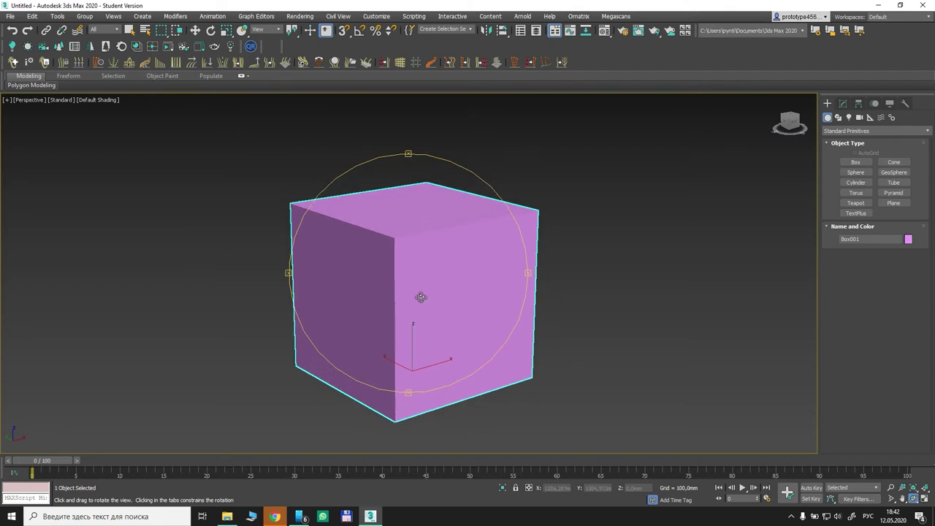
pyautogui.moveTo(419, 294); pyautogui.dragTo(409, 313)
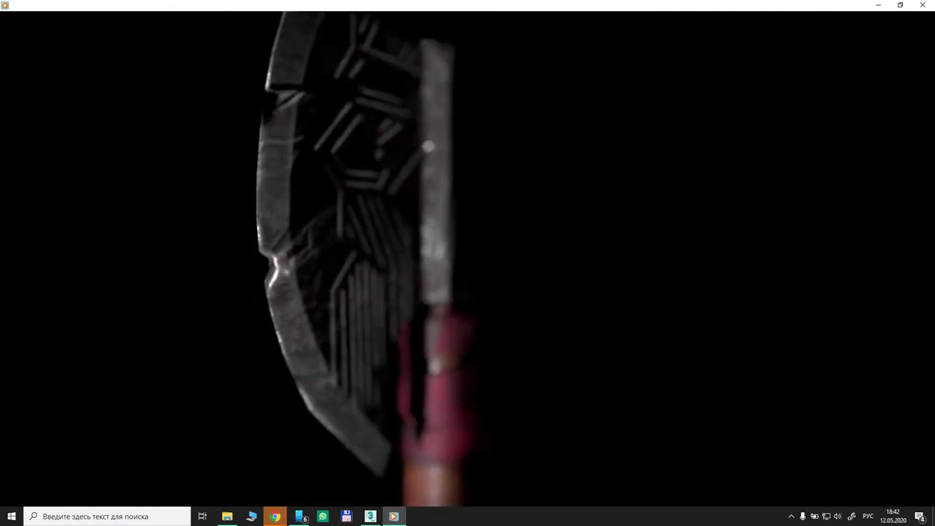
# Watch the reference video of the ornamented axe in the media player, and close the player
pyautogui.moveTo(354, 138)
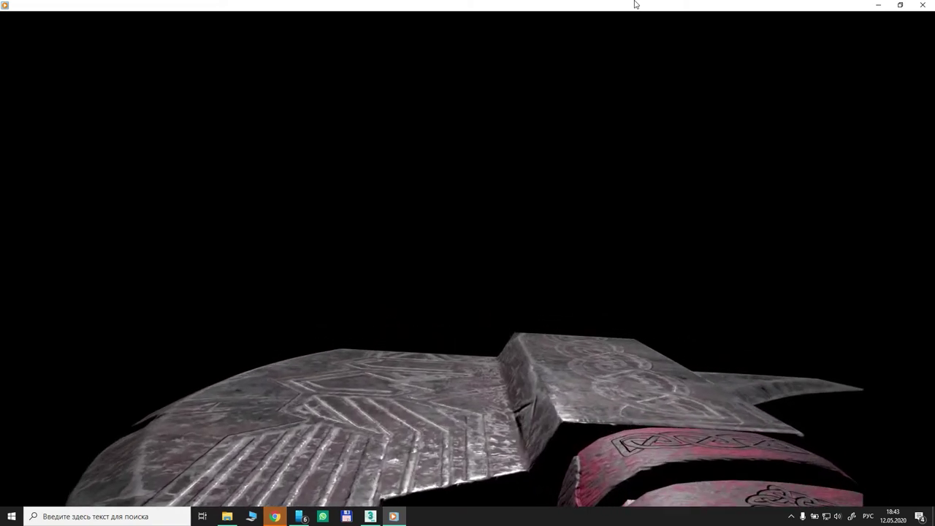
pyautogui.moveTo(821, 408)
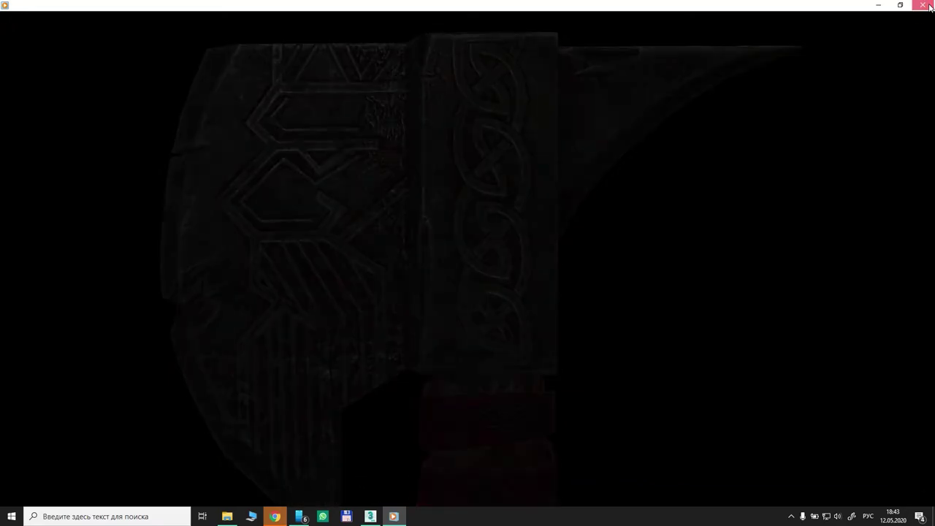
pyautogui.click(930, 6)
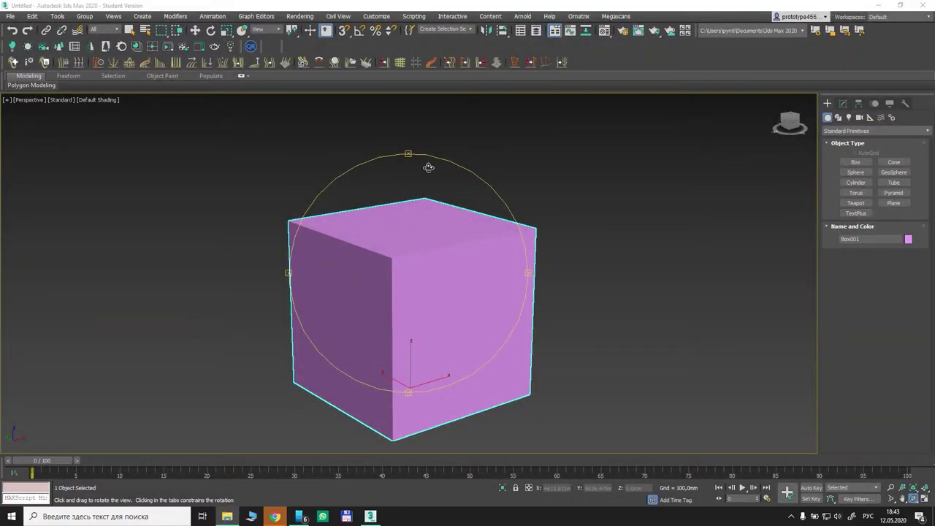
# Convert the cube to an Editable Poly and show its edges on the shaded surface
pyautogui.click(196, 31)
pyautogui.moveTo(398, 255); pyautogui.dragTo(399, 260)
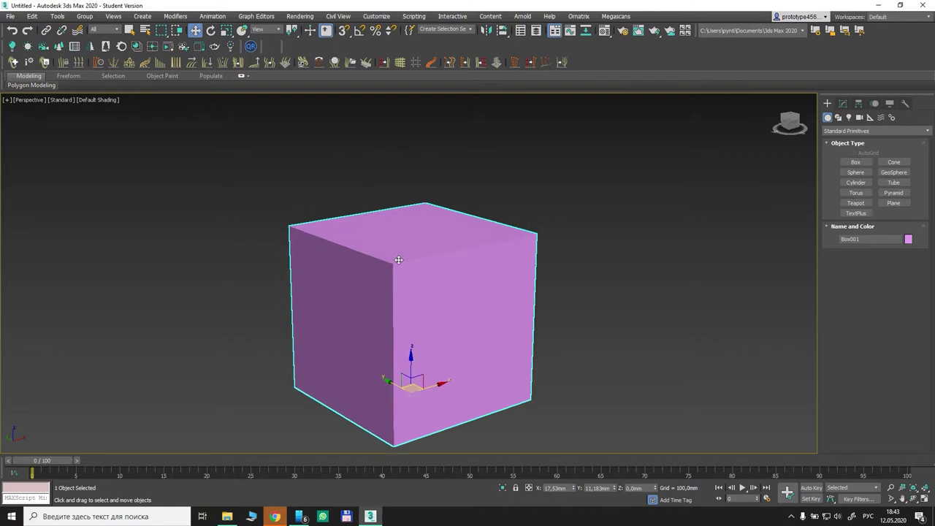
pyautogui.click(844, 105)
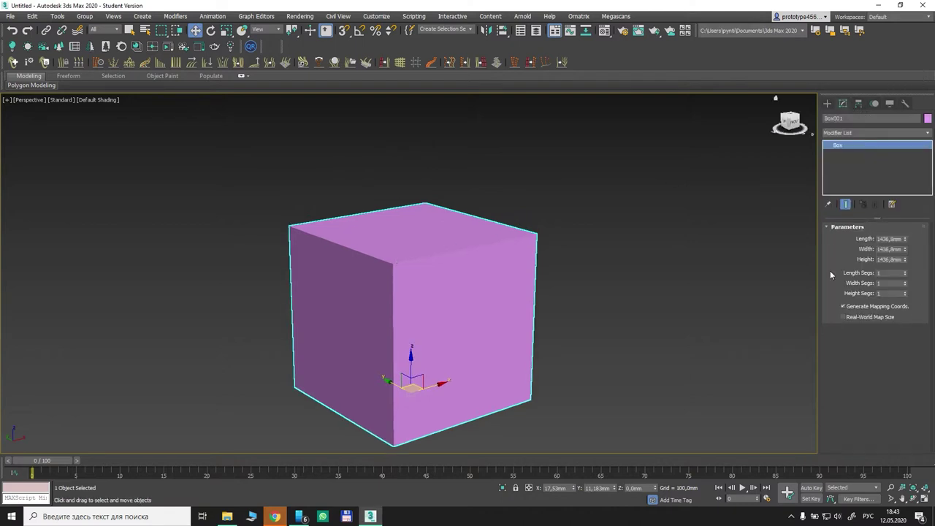
pyautogui.rightClick(466, 239)
pyautogui.moveTo(511, 350)
pyautogui.click(589, 356)
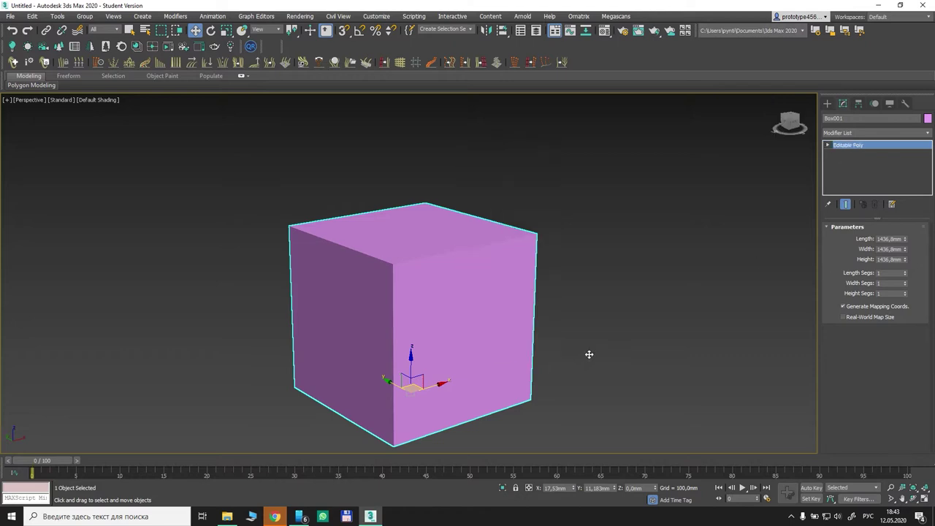
pyautogui.press('F4')
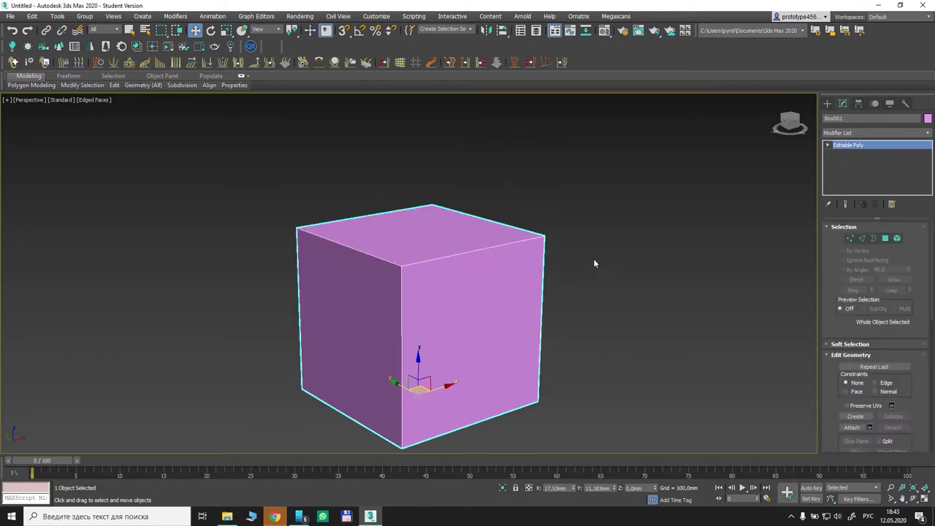
# Extrude the cube's top polygon upward and scale it down to form a tapered cap
pyautogui.click(884, 238)
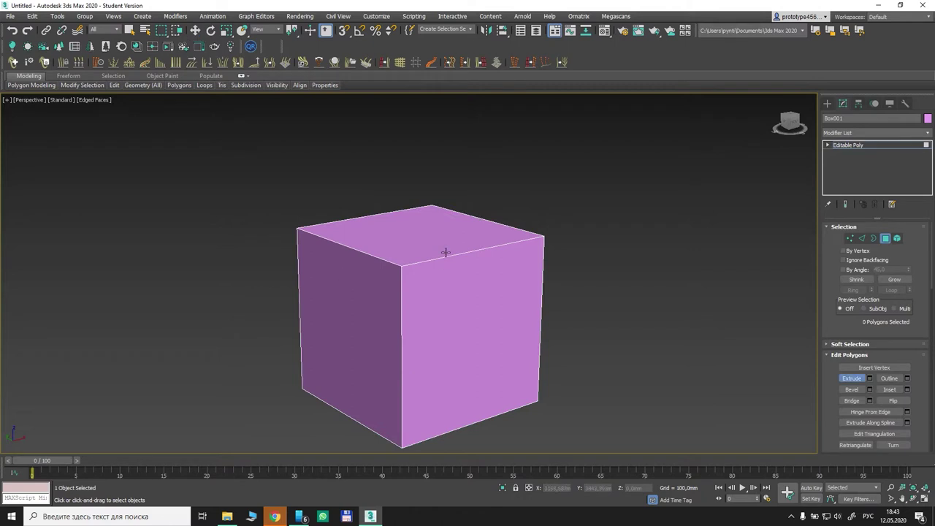
pyautogui.click(439, 209)
pyautogui.moveTo(440, 210); pyautogui.dragTo(427, 231)
pyautogui.click(227, 30)
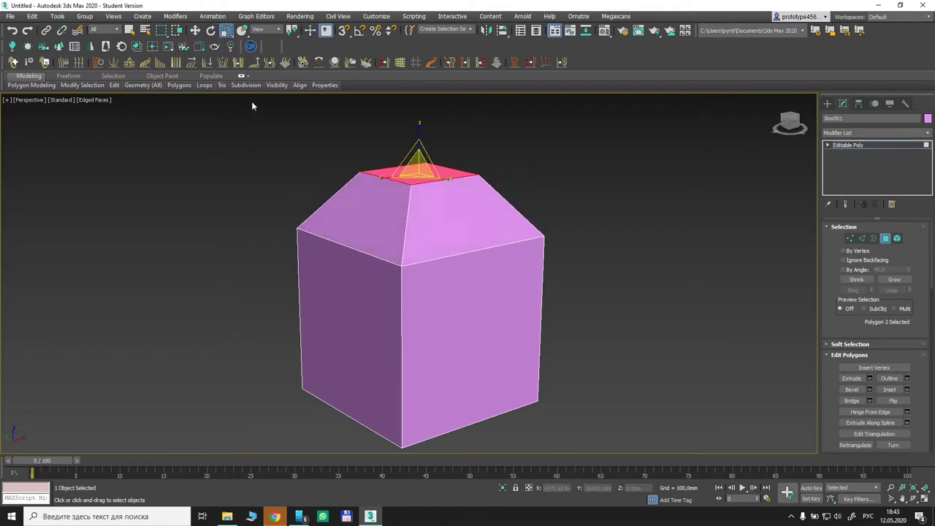
pyautogui.click(195, 30)
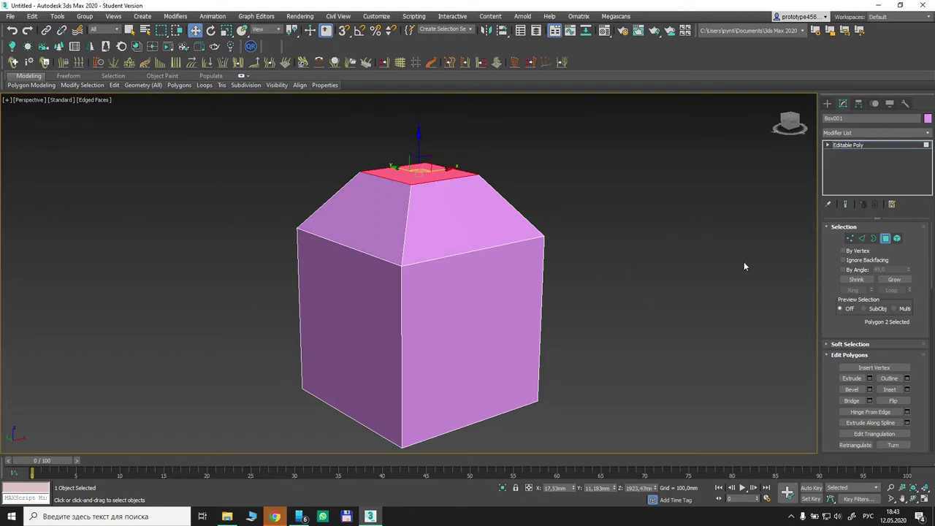
# Switch from polygon to edge level and select the edge loop along the body's front corner
pyautogui.click(886, 238)
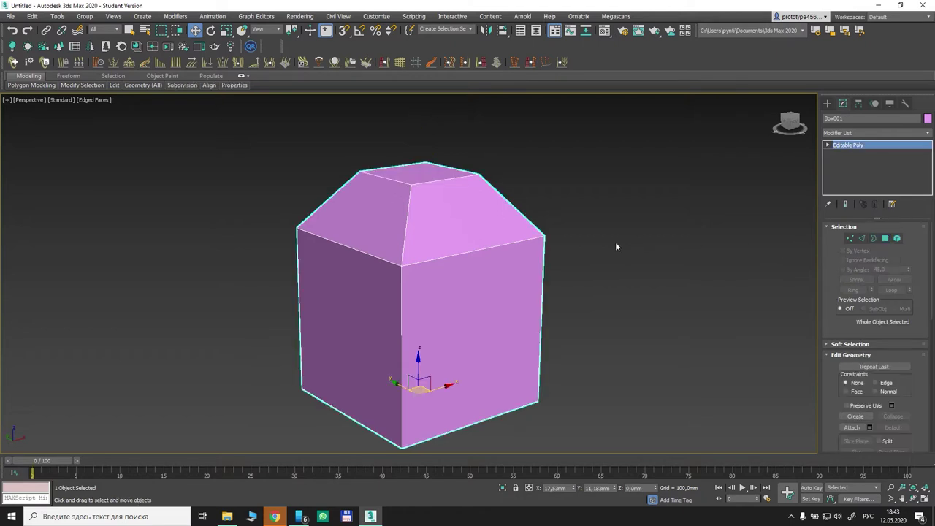
pyautogui.click(862, 239)
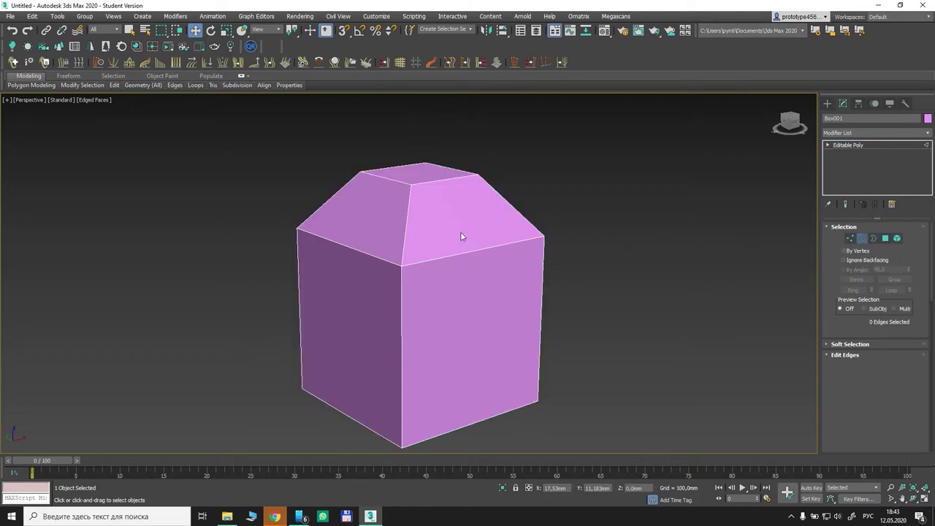
pyautogui.doubleClick(407, 220)
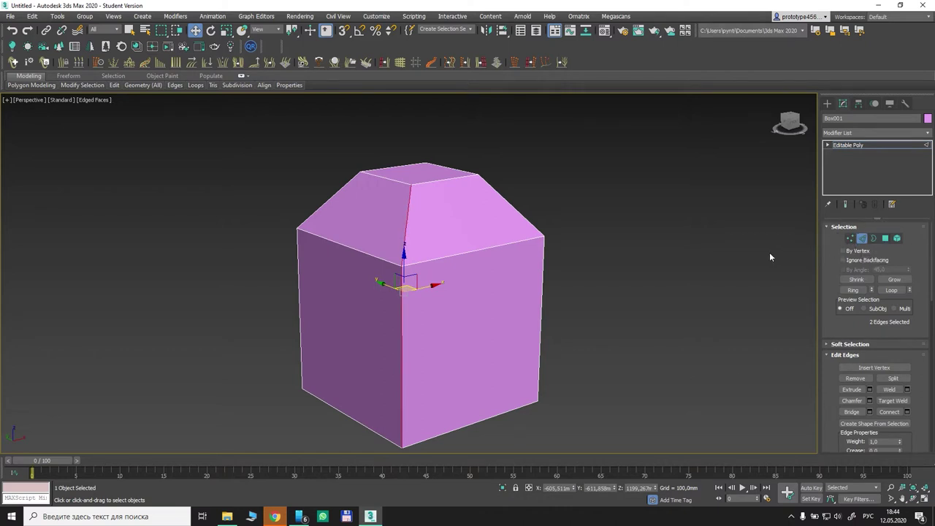
# Add the edge loops of the two neighbouring corners to the edge selection
pyautogui.click(885, 239)
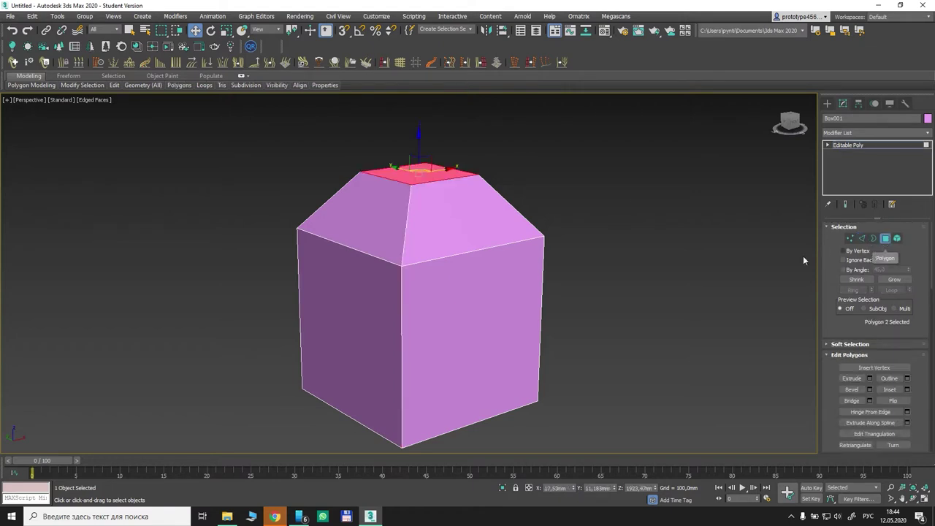
pyautogui.press('1')
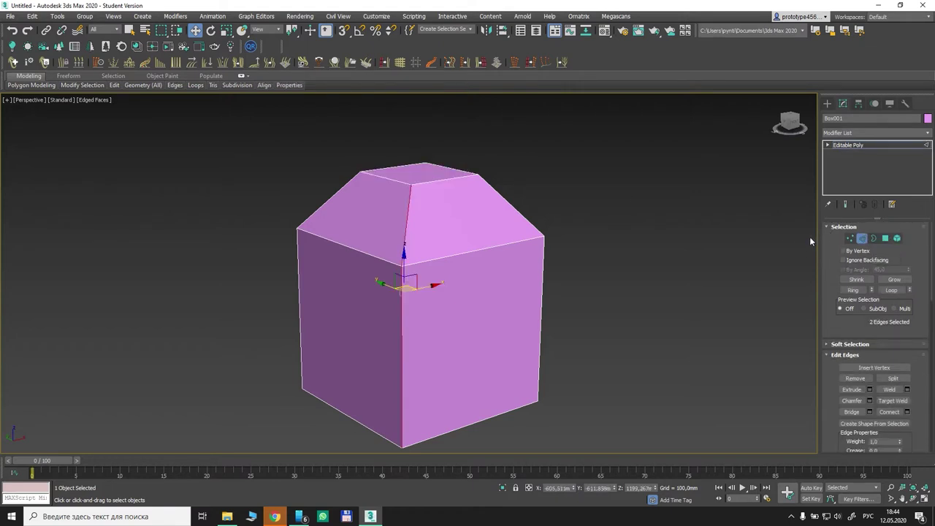
pyautogui.click(809, 236)
pyautogui.press('2')
pyautogui.click(503, 199)
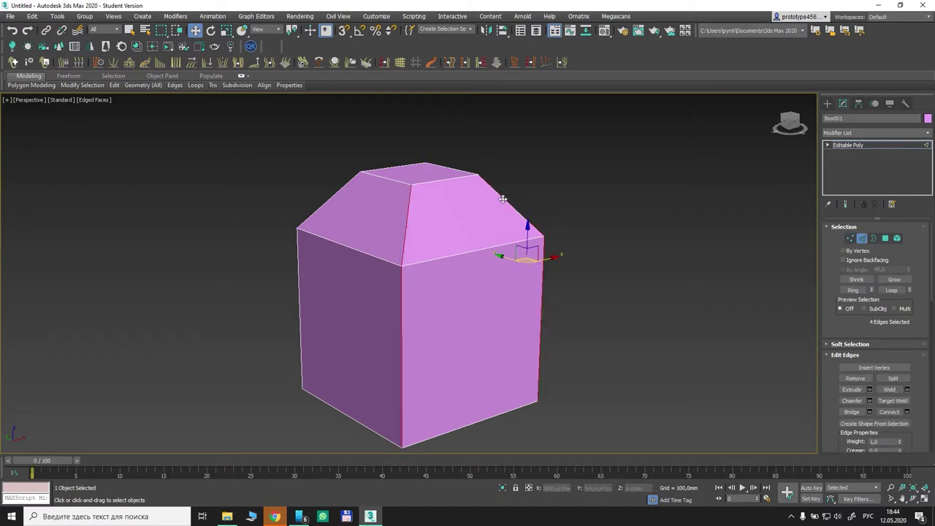
pyautogui.keyDown('ctrl'); pyautogui.click(329, 200); pyautogui.keyUp('ctrl')
pyautogui.click(917, 503)
pyautogui.moveTo(433, 243); pyautogui.dragTo(288, 124)
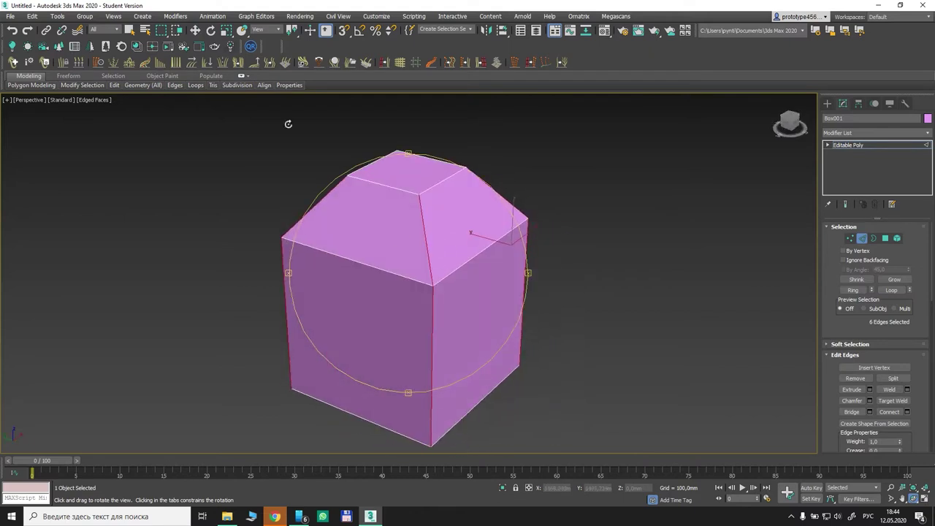
pyautogui.click(197, 30)
# Select one corner edge loop, expand it with Ring to all four corners, and chamfer these edges by about 248 mm
pyautogui.doubleClick(420, 219)
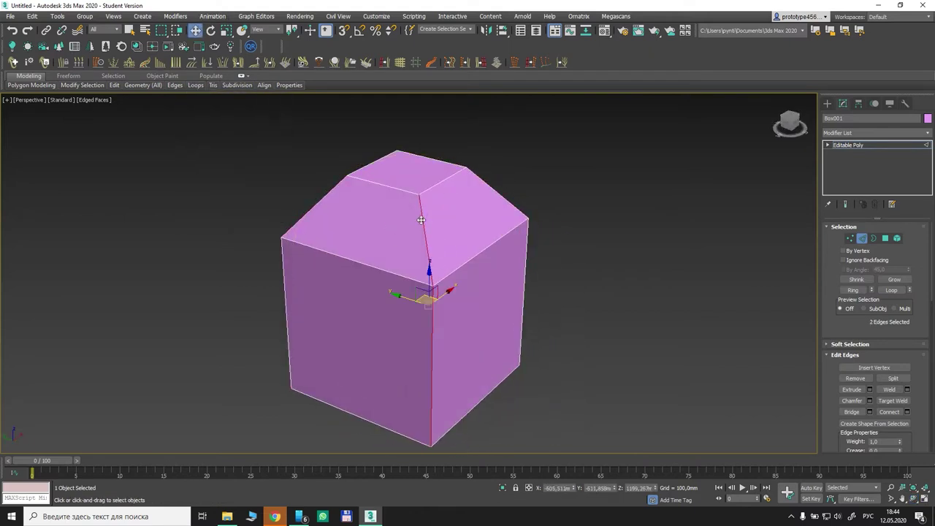
pyautogui.click(852, 291)
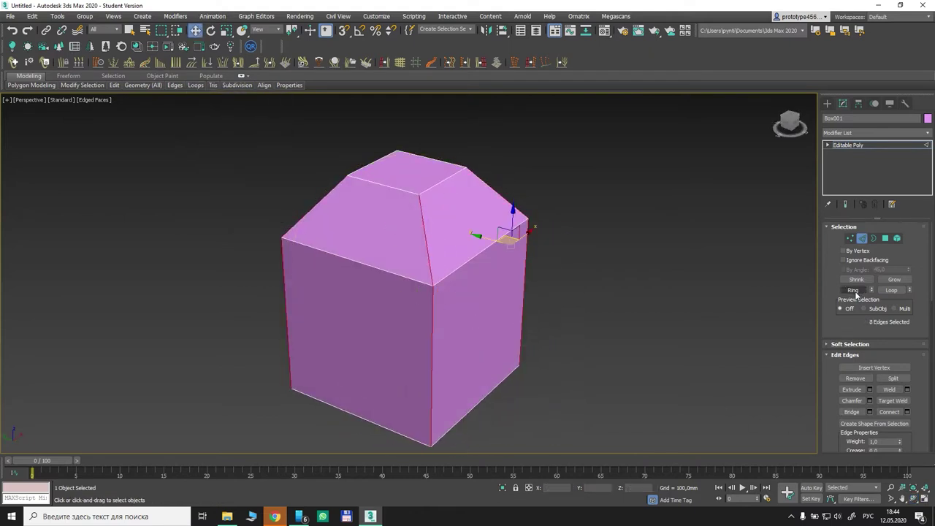
pyautogui.click(913, 498)
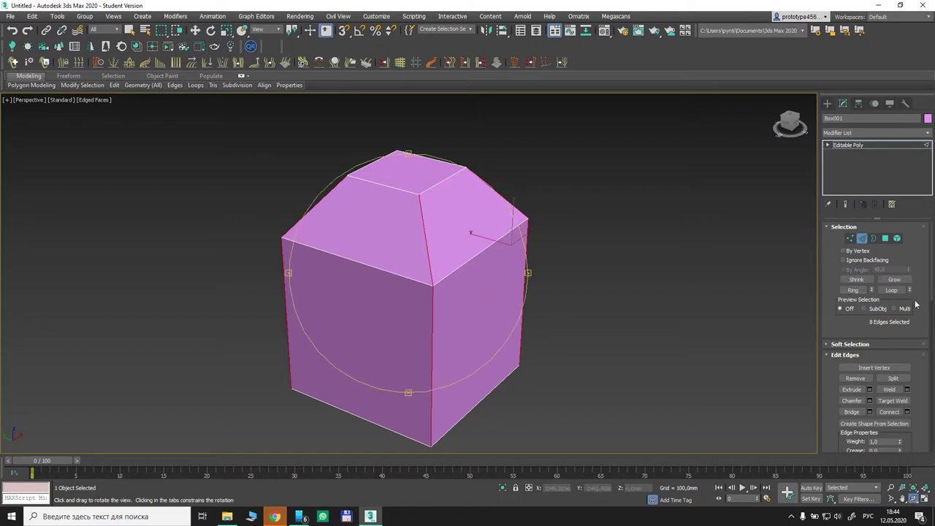
pyautogui.moveTo(339, 258); pyautogui.dragTo(396, 244)
pyautogui.moveTo(360, 243); pyautogui.dragTo(394, 245)
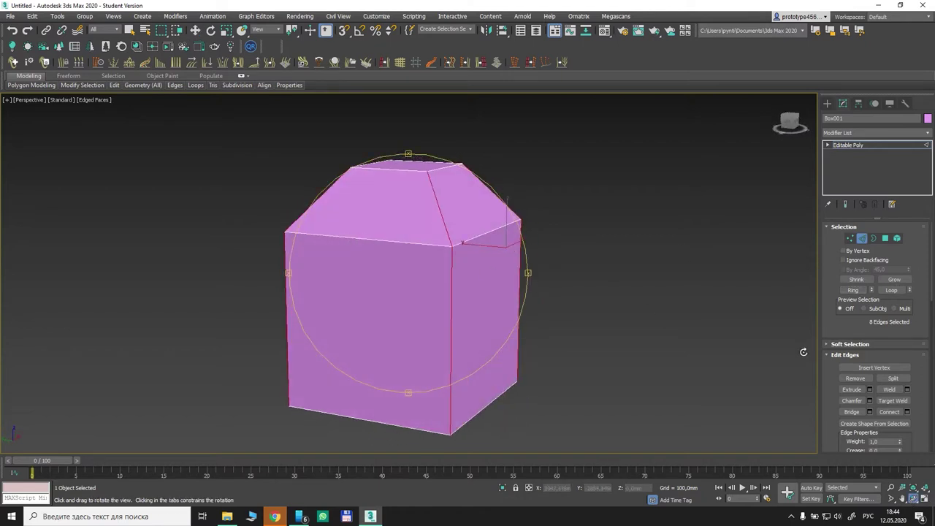
pyautogui.click(869, 401)
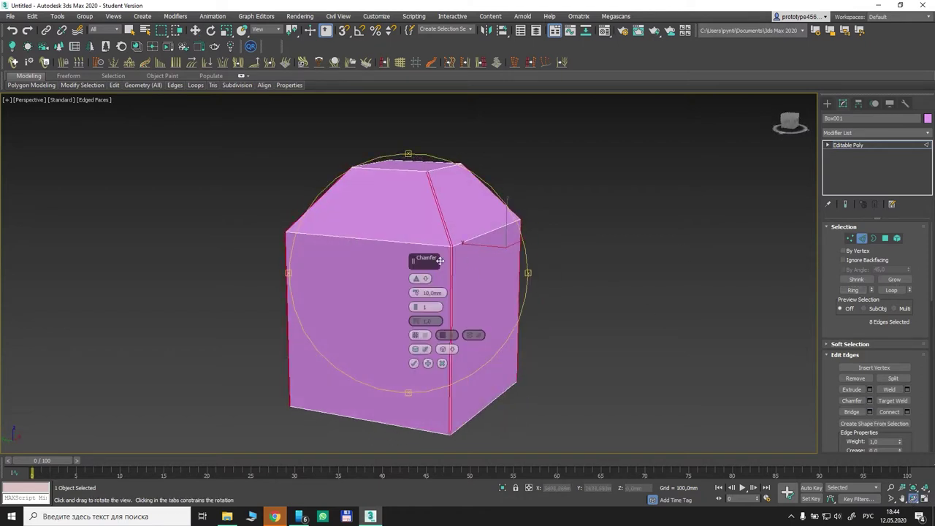
pyautogui.moveTo(415, 292); pyautogui.dragTo(406, 177)
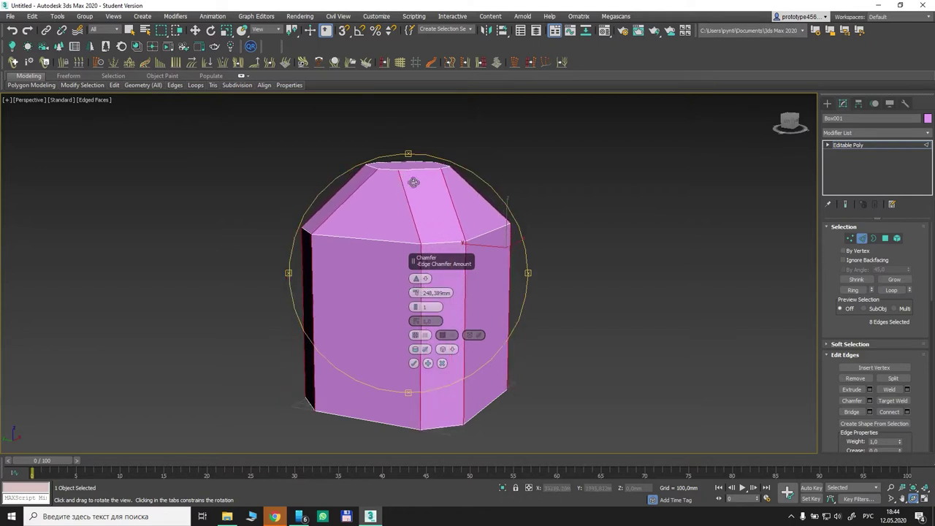
pyautogui.click(414, 363)
pyautogui.keyDown('alt'); pyautogui.moveTo(446, 284); pyautogui.dragTo(387, 282, button='middle'); pyautogui.keyUp('alt')
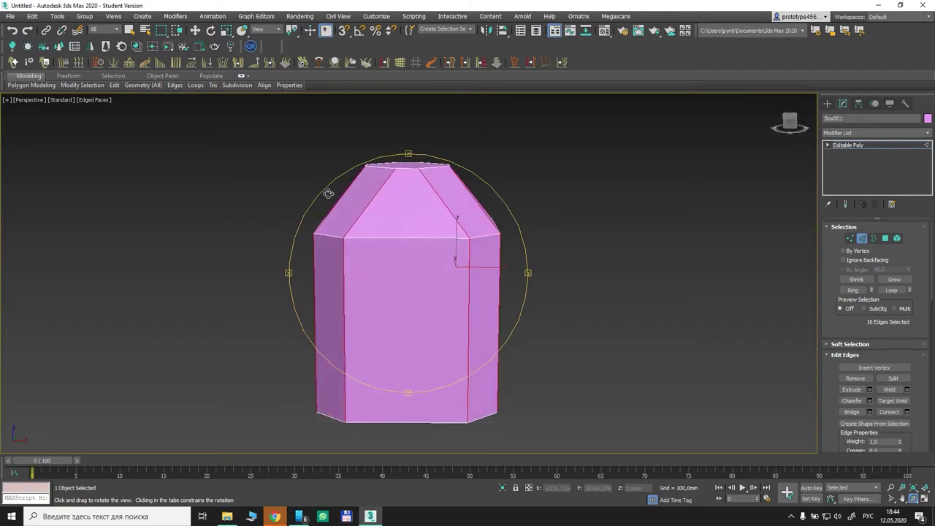
pyautogui.click(193, 28)
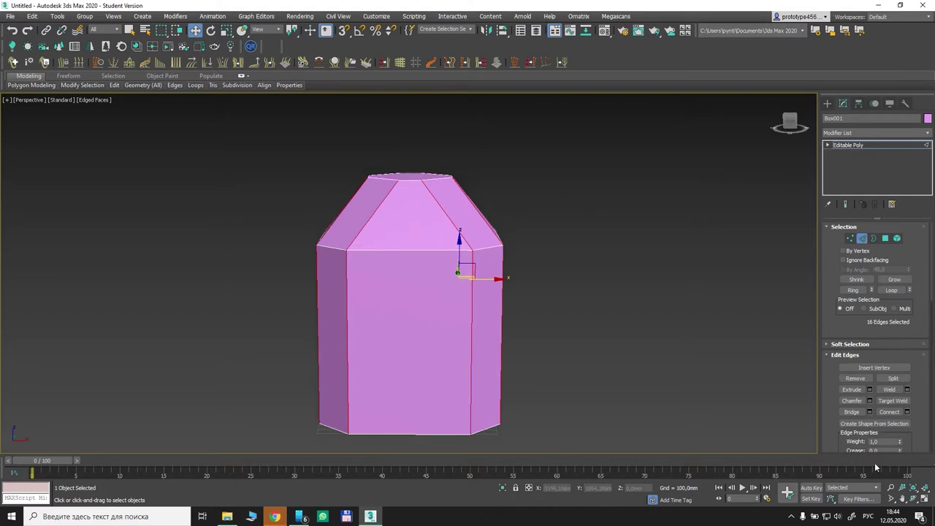
pyautogui.click(914, 499)
pyautogui.moveTo(421, 281); pyautogui.dragTo(438, 280)
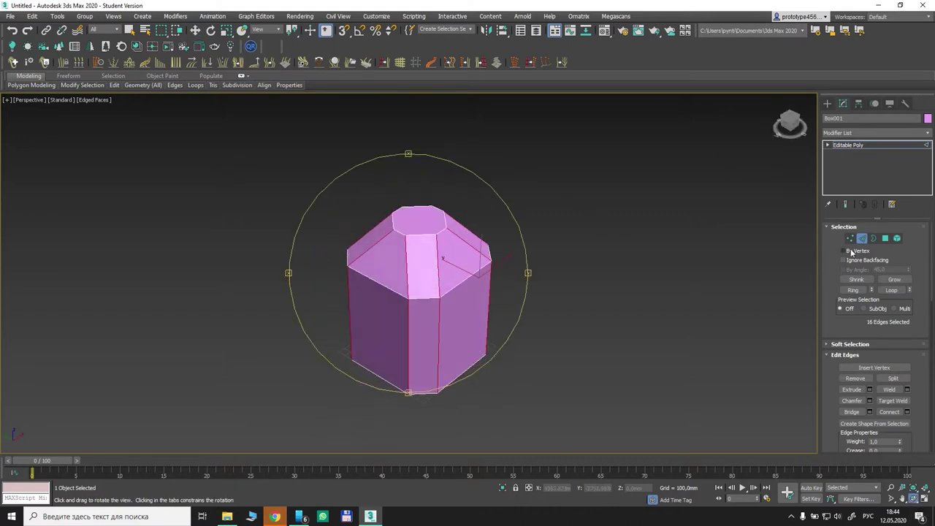
pyautogui.moveTo(482, 251); pyautogui.dragTo(418, 227)
pyautogui.click(196, 31)
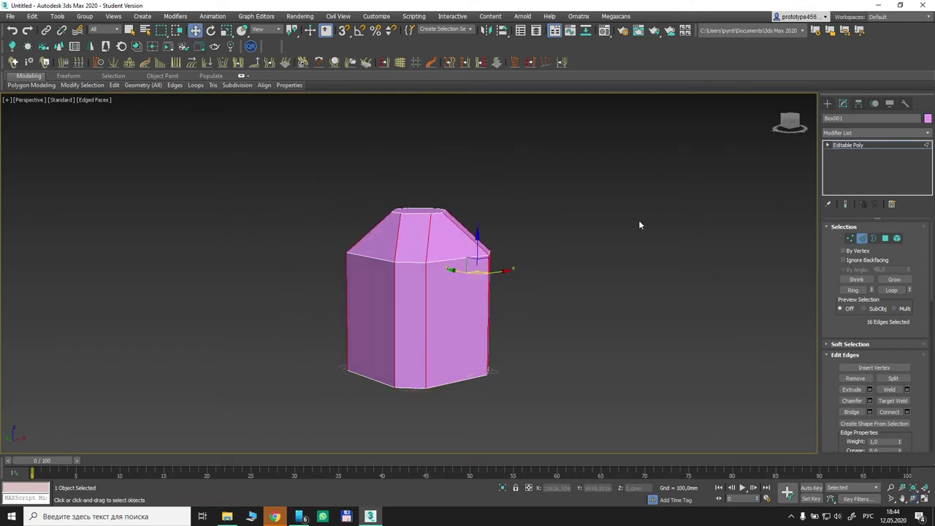
# Insert two closely spaced horizontal edge loops around the lower part of the body with SwiftLoop
pyautogui.hotkey('alt', '1')
pyautogui.click(427, 359)
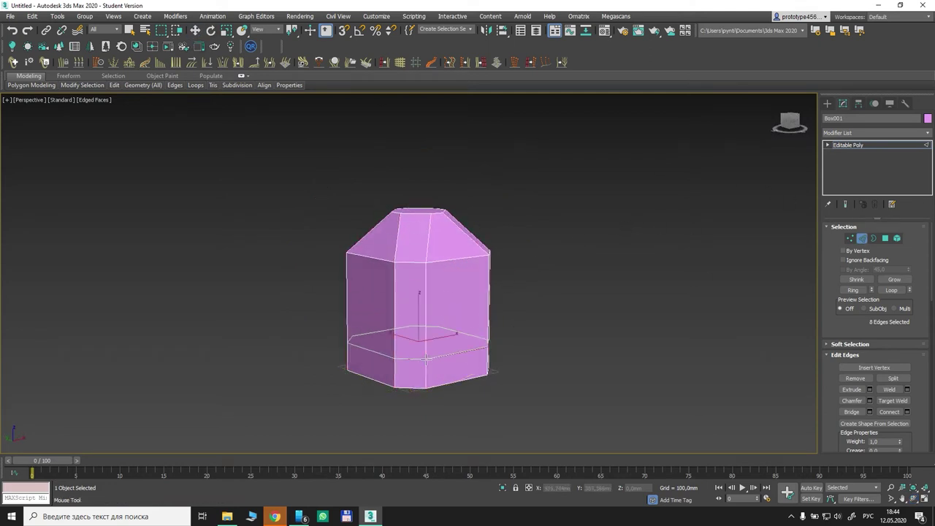
pyautogui.click(427, 350)
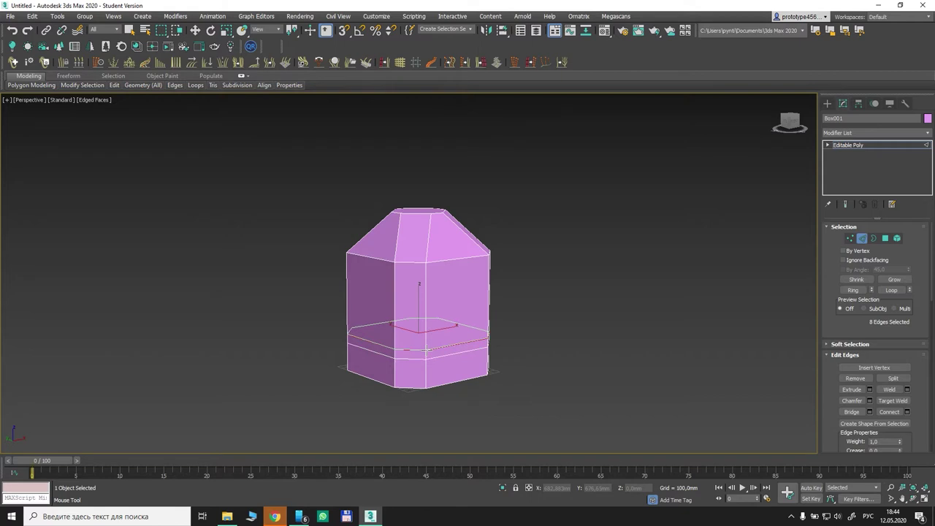
pyautogui.rightClick(426, 350)
# Select the narrow polygon ring between the two new loops and extrude it inward by about -77 mm to form a groove
pyautogui.click(885, 238)
pyautogui.click(411, 355)
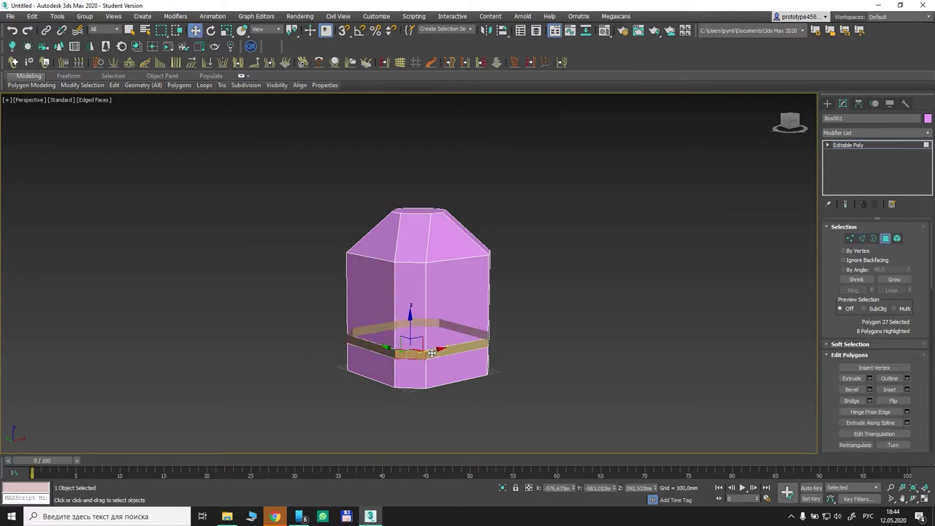
pyautogui.keyDown('shift'); pyautogui.click(434, 353); pyautogui.keyUp('shift')
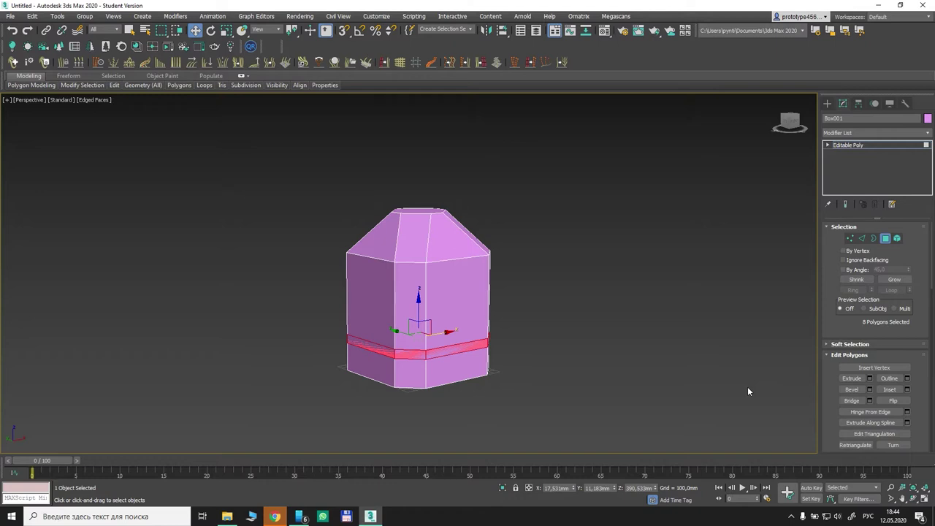
pyautogui.click(852, 379)
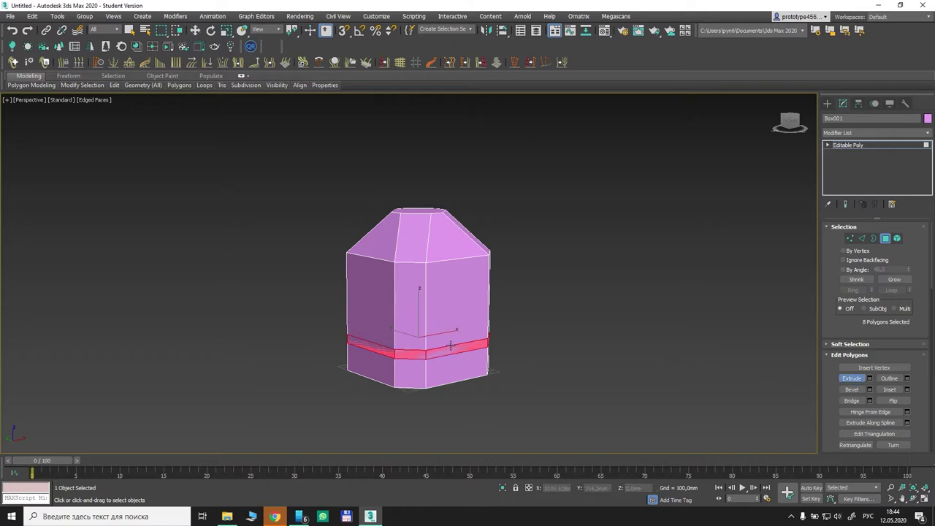
pyautogui.click(869, 378)
pyautogui.click(417, 278)
pyautogui.click(442, 298)
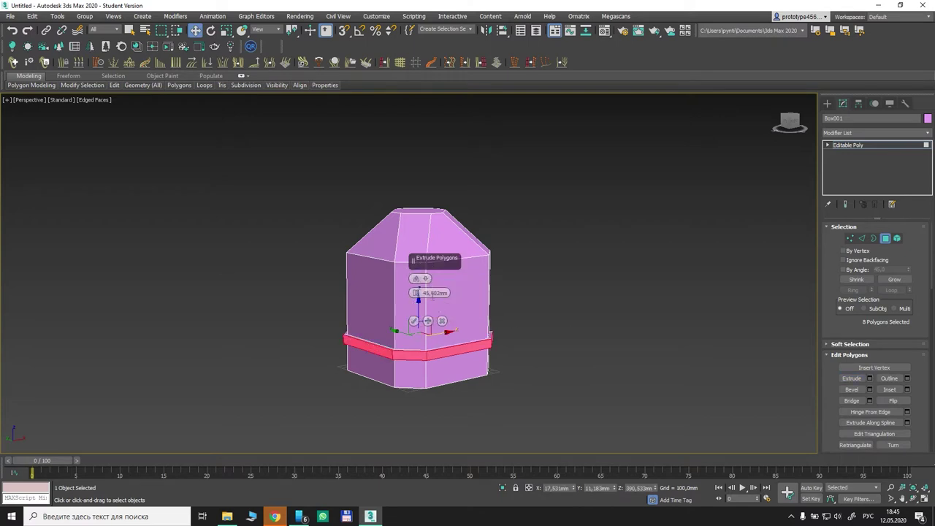
pyautogui.moveTo(415, 293); pyautogui.dragTo(423, 355)
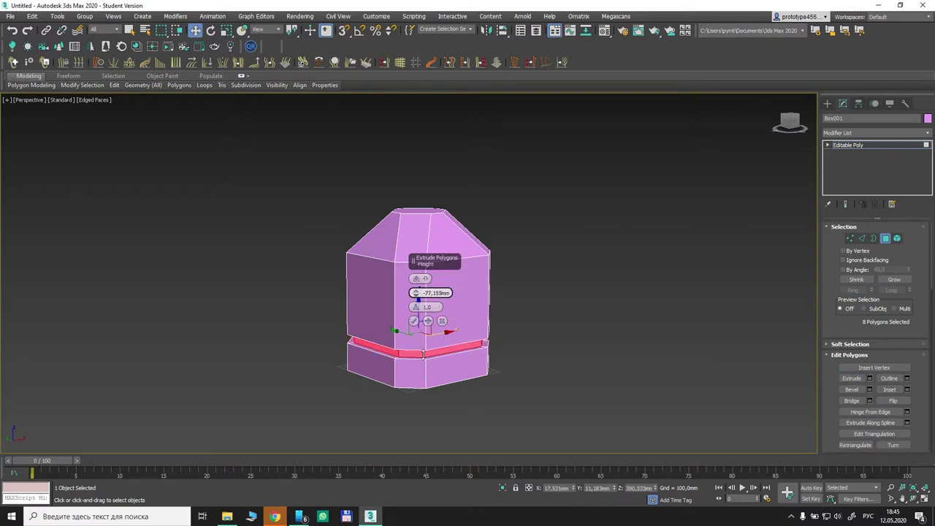
pyautogui.click(413, 320)
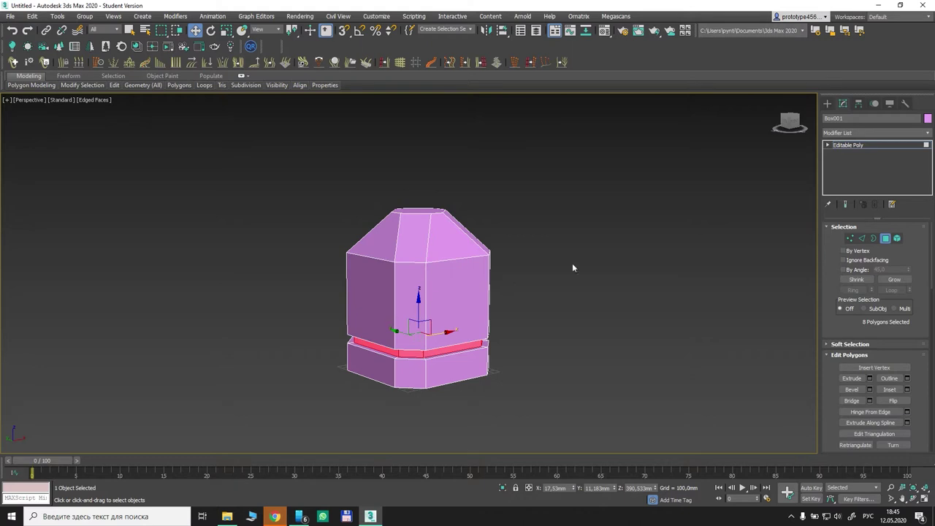
# Select the polygon ring below the groove, extrude it outward into a wider base, and leave polygon level
pyautogui.click(924, 501)
pyautogui.moveTo(504, 300); pyautogui.dragTo(440, 294)
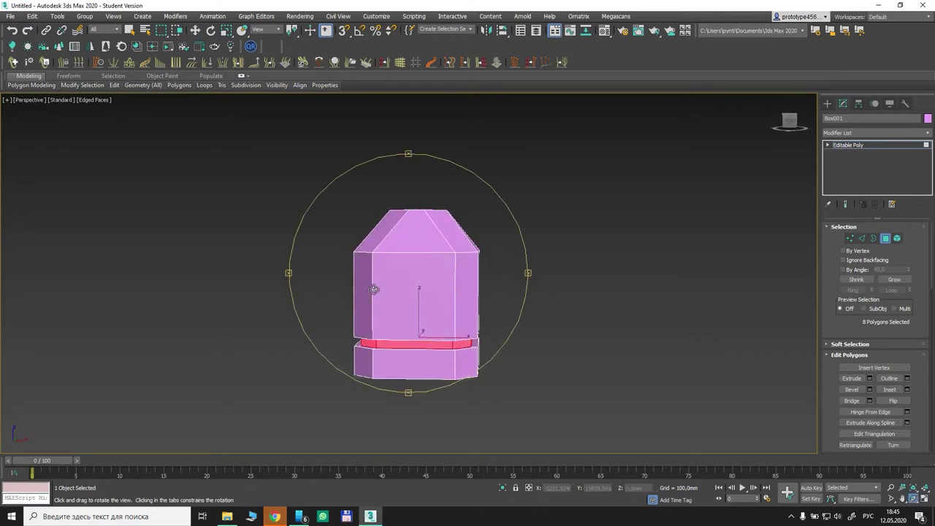
pyautogui.moveTo(374, 289); pyautogui.dragTo(399, 306)
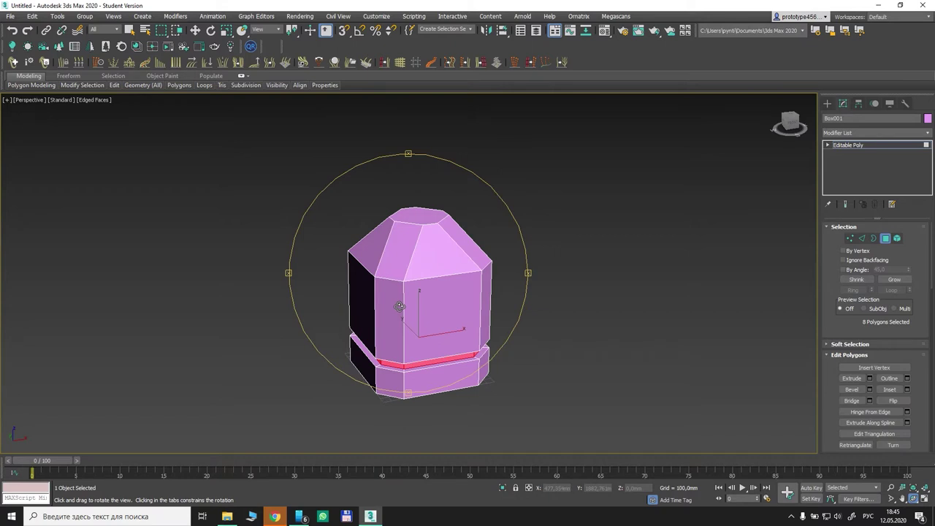
pyautogui.click(886, 238)
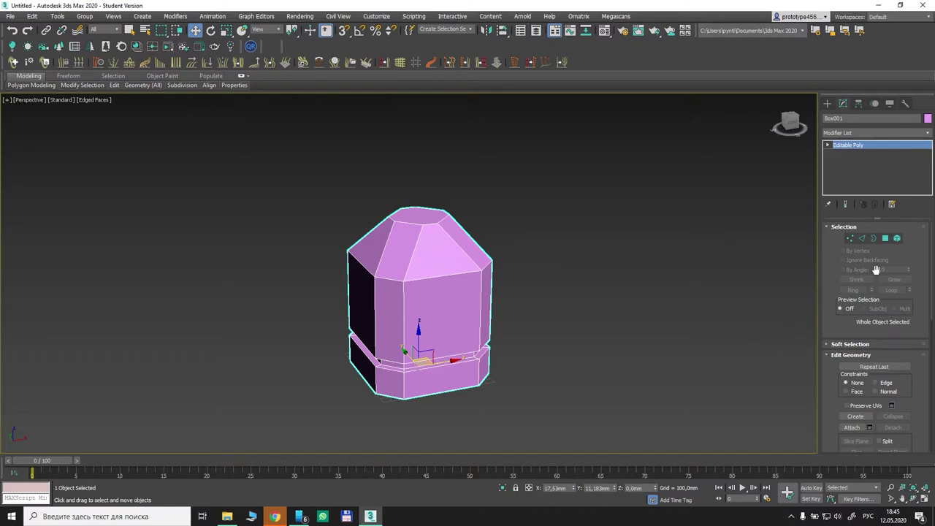
pyautogui.click(886, 238)
pyautogui.keyDown('shift'); pyautogui.click(389, 384); pyautogui.keyUp('shift')
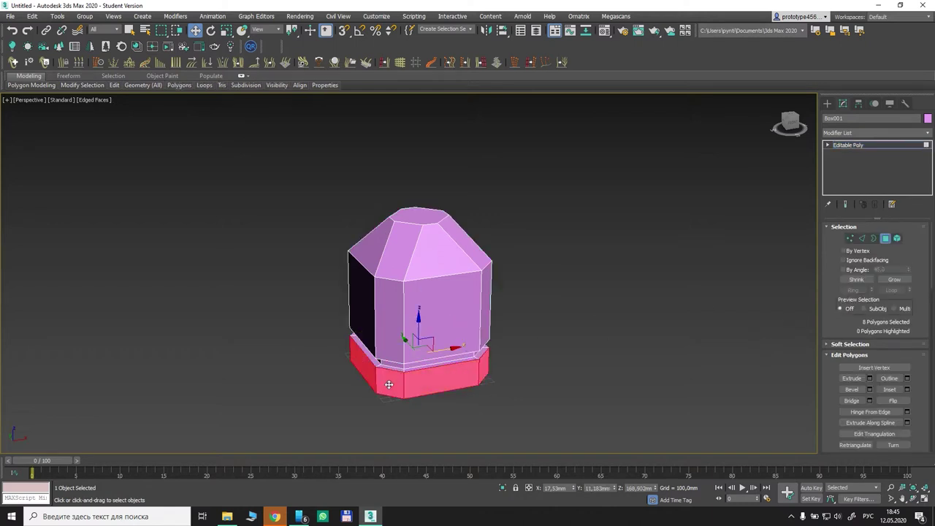
pyautogui.hotkey('shift', 'e')
pyautogui.moveTo(389, 384); pyautogui.dragTo(396, 324)
pyautogui.click(913, 499)
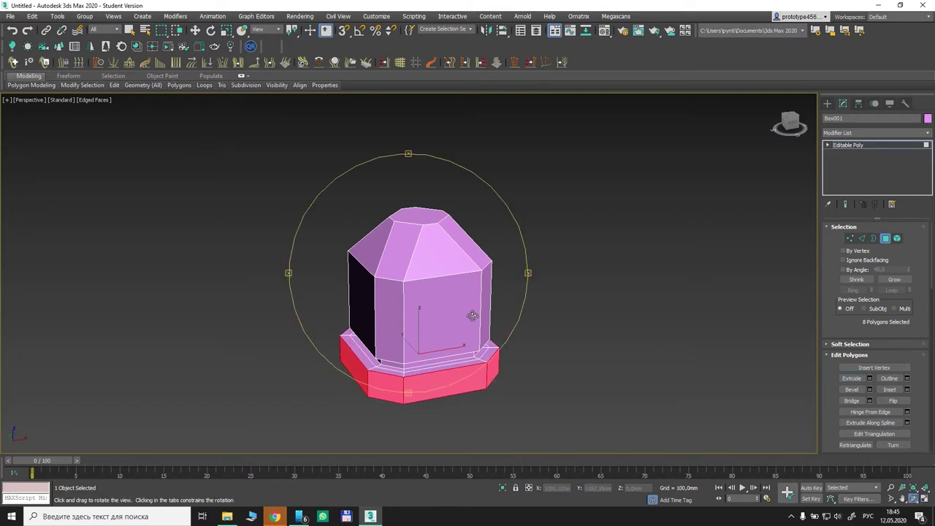
pyautogui.moveTo(472, 315)
pyautogui.mouseDown()
pyautogui.moveTo(468, 298)
pyautogui.moveTo(461, 307)
pyautogui.mouseUp()
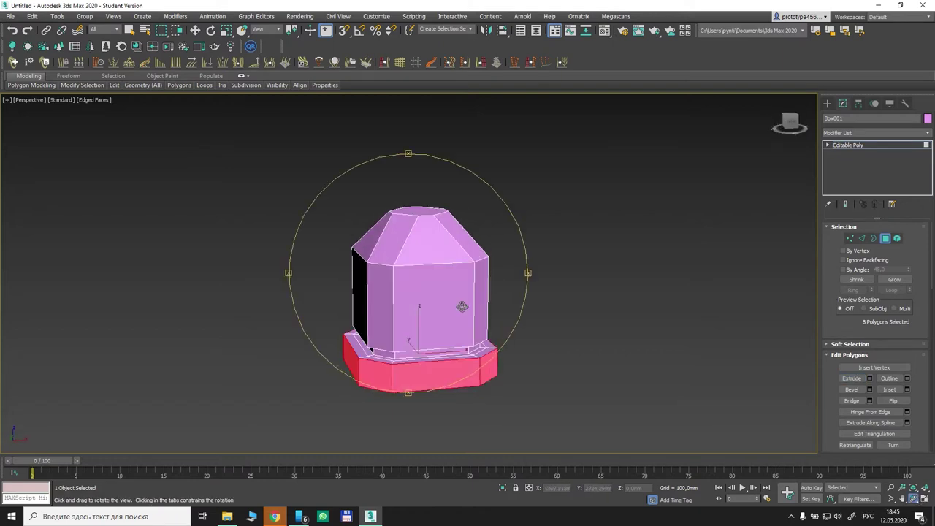
pyautogui.moveTo(434, 286); pyautogui.dragTo(437, 283)
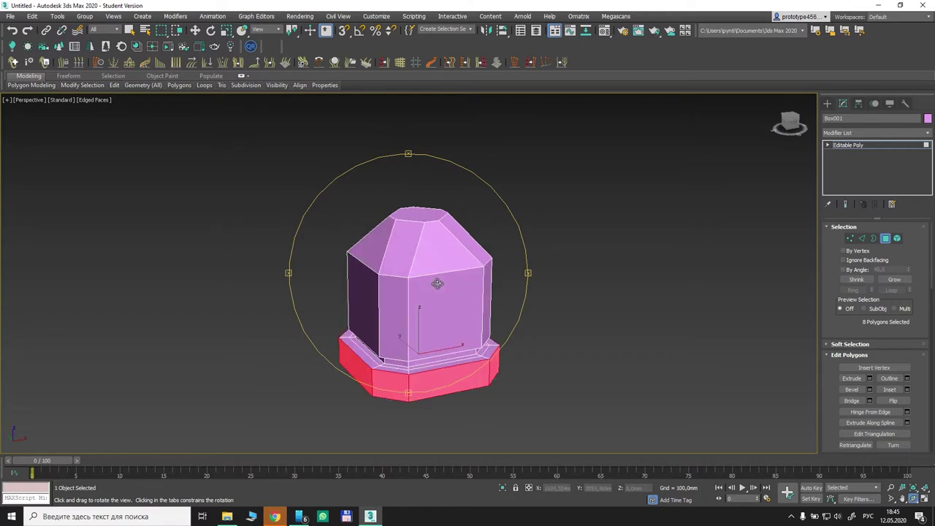
pyautogui.click(887, 239)
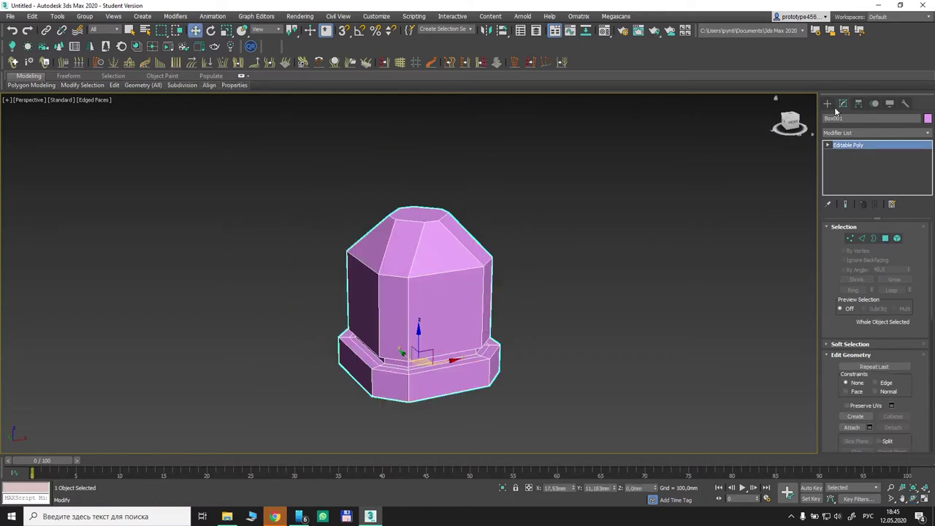
# Create a cylinder at the body's centre in the Top view, about 286 mm in radius and 2046 mm high
pyautogui.click(828, 104)
pyautogui.click(870, 184)
pyautogui.click(925, 500)
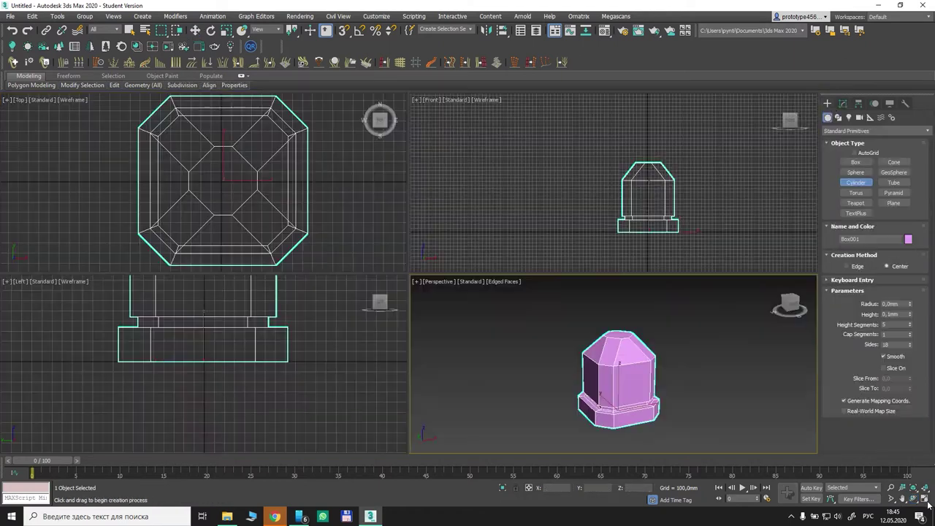
pyautogui.moveTo(225, 181); pyautogui.dragTo(235, 208)
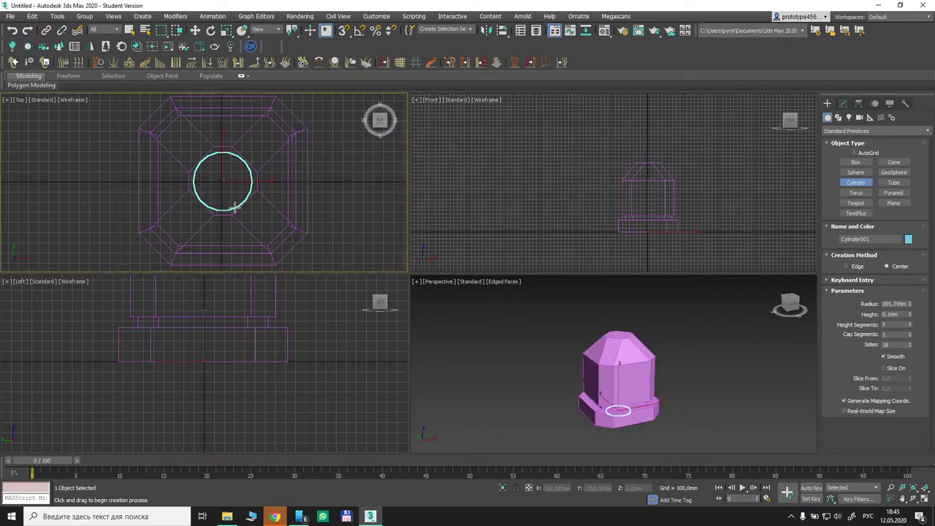
pyautogui.click(198, 2)
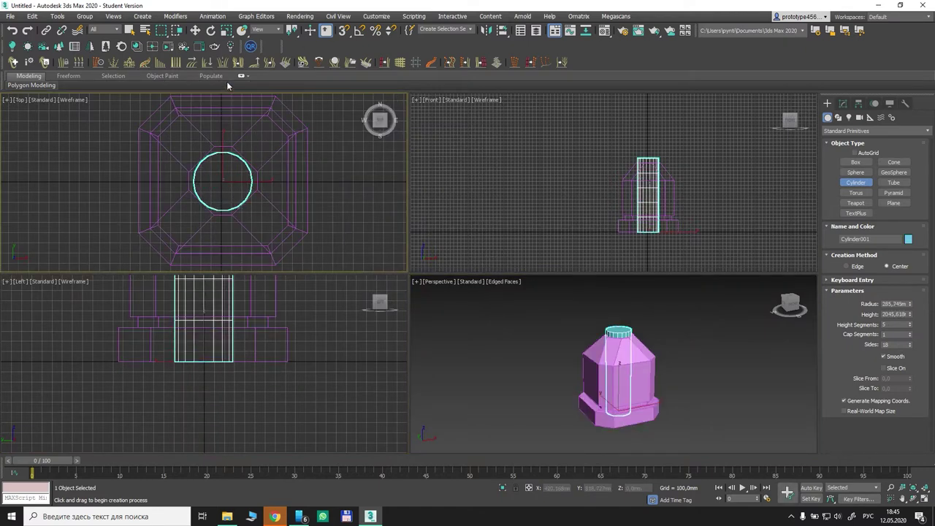
# Move the cylinder up to the top of the tapered cap and increase its height to about 8080 mm
pyautogui.click(195, 31)
pyautogui.moveTo(600, 192); pyautogui.dragTo(547, 267, button='middle')
pyautogui.scroll(-4, 551, 262)
pyautogui.moveTo(569, 251); pyautogui.dragTo(567, 227)
pyautogui.click(844, 103)
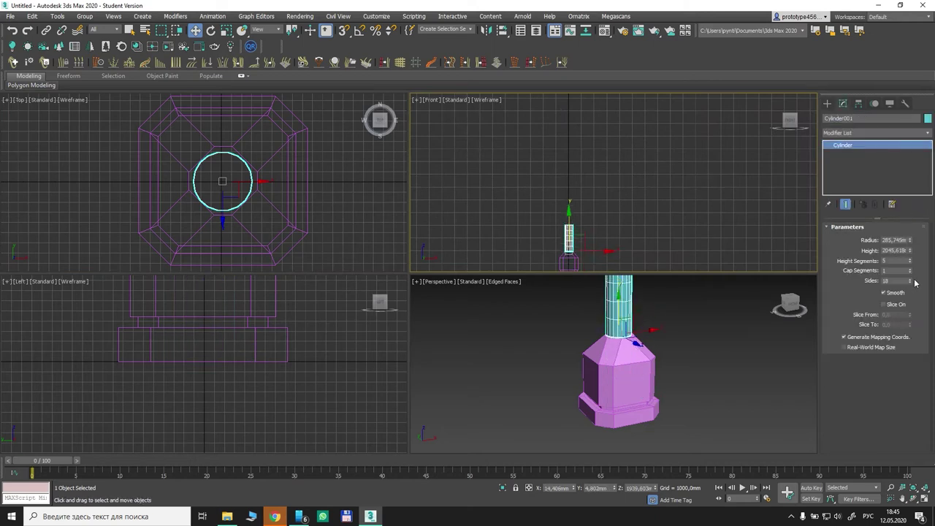
pyautogui.moveTo(909, 252); pyautogui.dragTo(910, 193)
# Lower the cylinder slightly so its bottom sits on the cap's top face, at a Z position of about 1909 mm
pyautogui.moveTo(622, 366); pyautogui.dragTo(606, 363, button='middle')
pyautogui.click(925, 499)
pyautogui.click(913, 498)
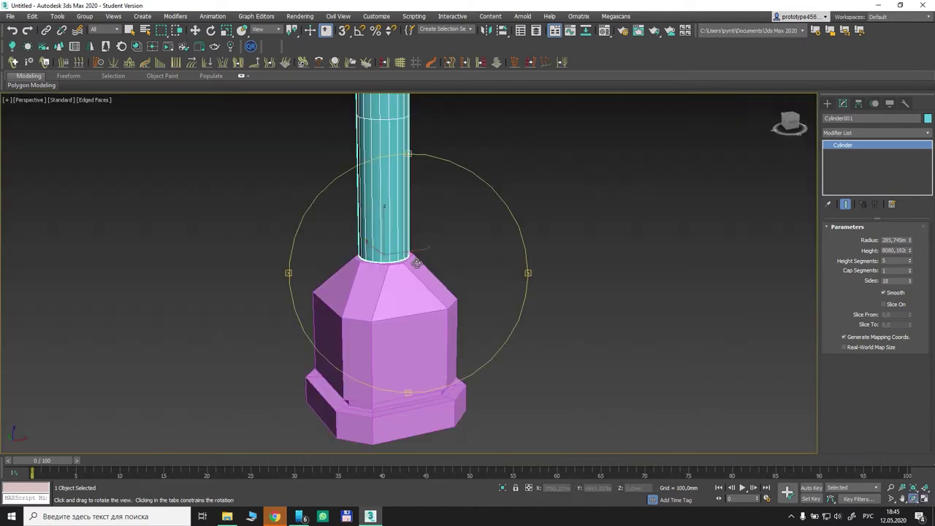
pyautogui.press('z')
pyautogui.scroll(-5, 412, 250)
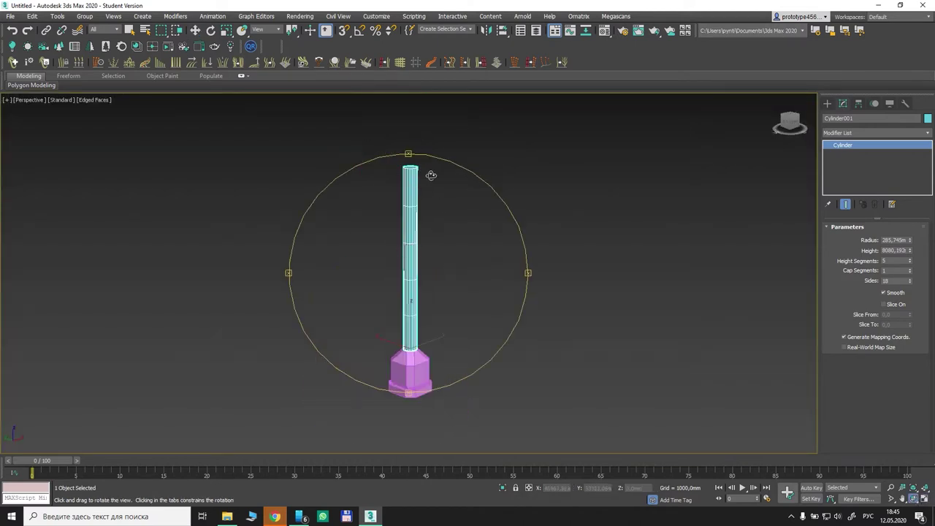
pyautogui.scroll(8, 450, 226)
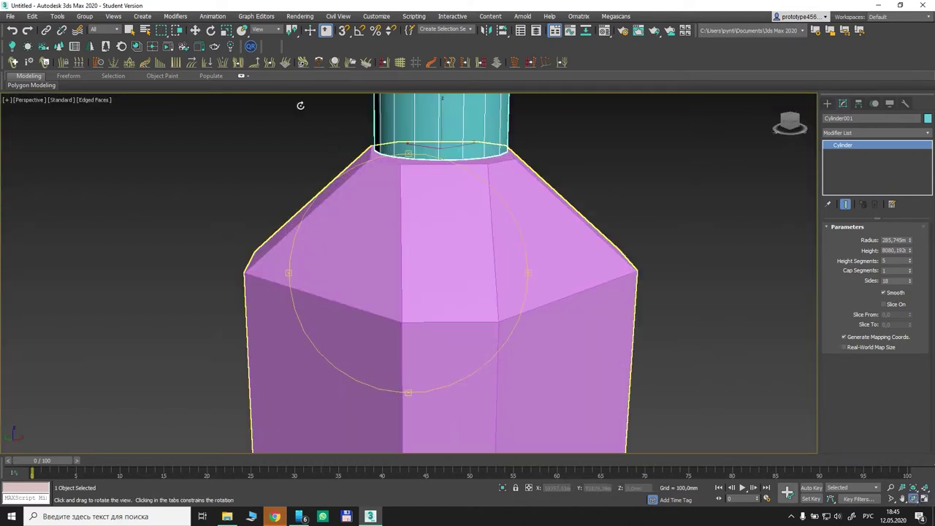
pyautogui.click(195, 32)
pyautogui.moveTo(434, 134); pyautogui.dragTo(435, 140)
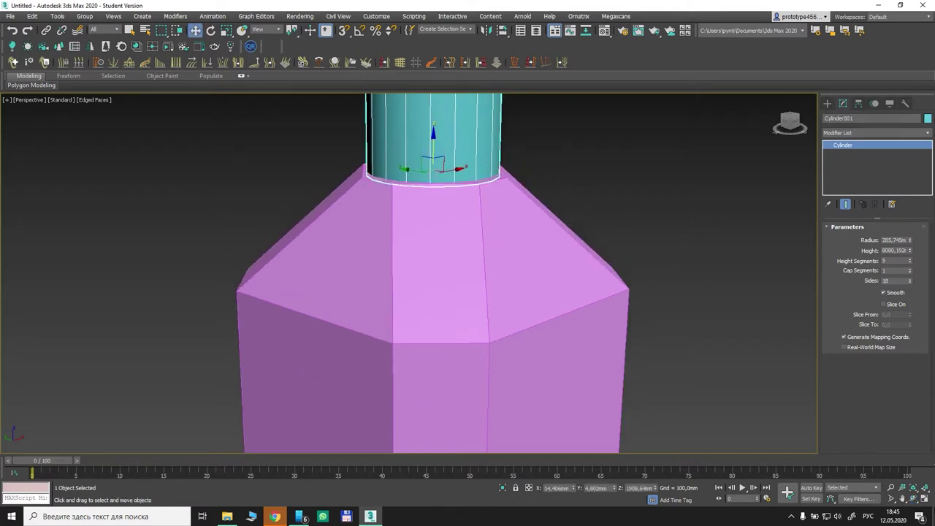
# Reduce the cylinder to 1 height segment and 12 sides
pyautogui.rightClick(910, 263)
pyautogui.moveTo(911, 283)
pyautogui.mouseDown()
pyautogui.moveTo(914, 295)
pyautogui.moveTo(910, 280)
pyautogui.mouseUp()
pyautogui.click(909, 279)
pyautogui.click(909, 279)
pyautogui.click(909, 279)
pyautogui.click(910, 280)
pyautogui.click(909, 279)
# Examine the cylinder's full length and its proportions relative to the base, with nothing selected
pyautogui.scroll(-2, 482, 229)
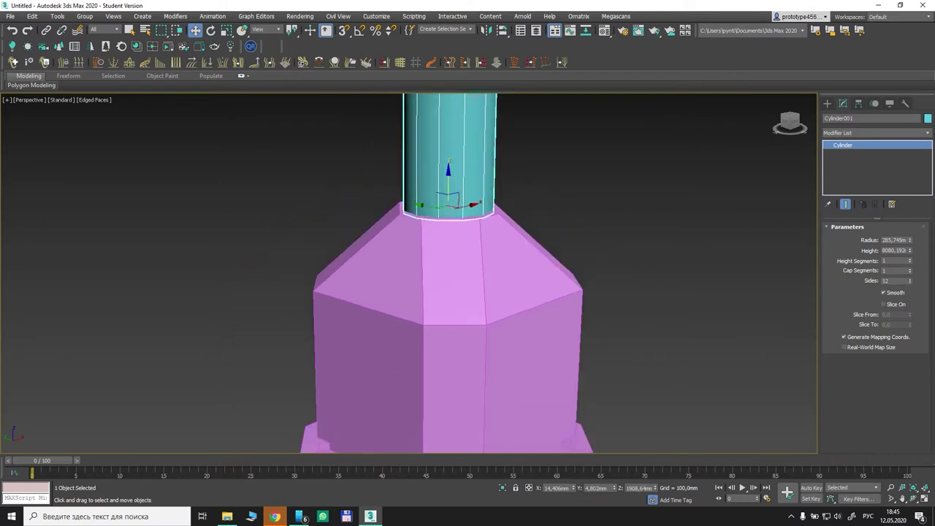
pyautogui.click(908, 498)
pyautogui.scroll(-5, 449, 253)
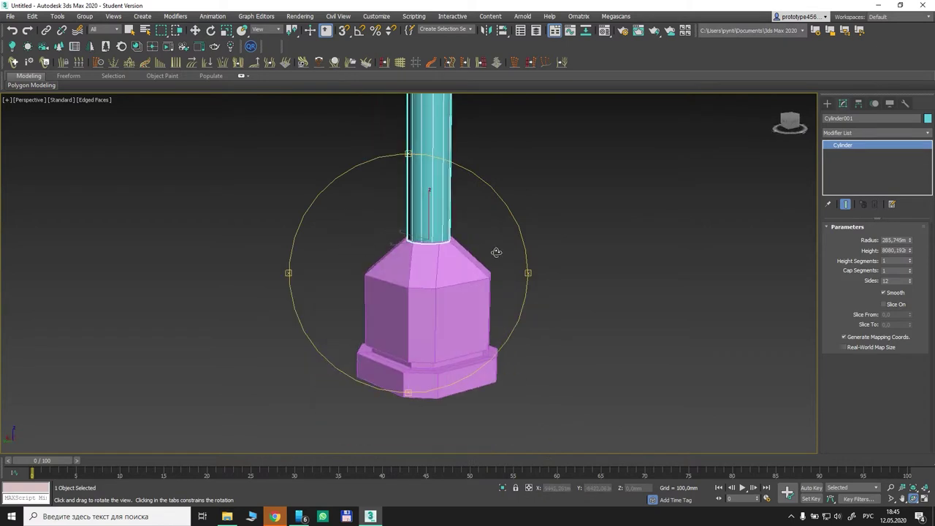
pyautogui.moveTo(496, 251)
pyautogui.mouseDown()
pyautogui.moveTo(441, 259)
pyautogui.moveTo(592, 247)
pyautogui.moveTo(482, 248)
pyautogui.mouseUp()
pyautogui.scroll(-3, 482, 248)
pyautogui.moveTo(482, 249); pyautogui.dragTo(423, 336, button='middle')
pyautogui.press('w')
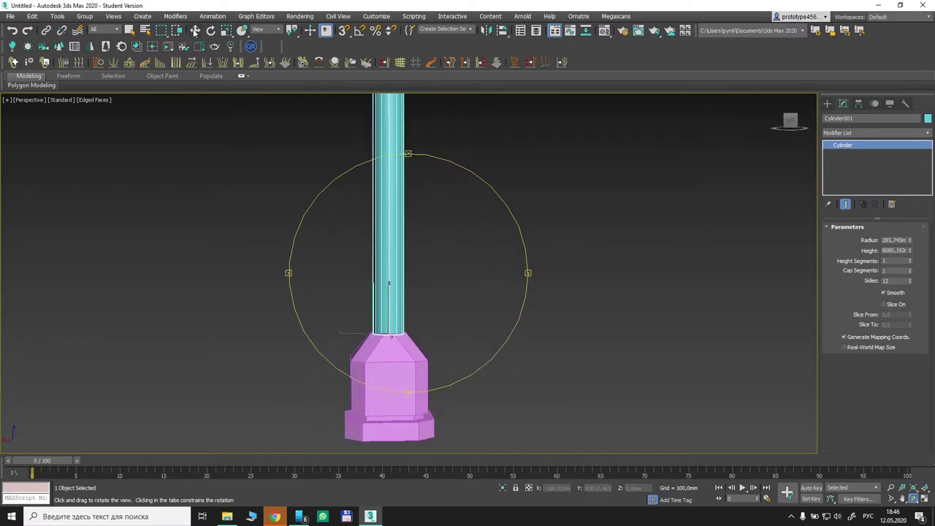
pyautogui.click(423, 335)
pyautogui.moveTo(385, 257); pyautogui.dragTo(391, 307, button='middle')
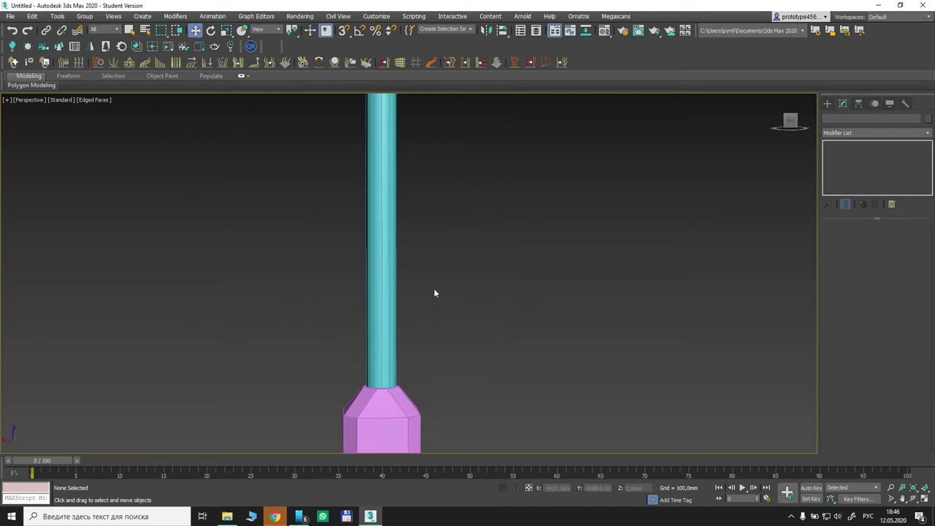
pyautogui.moveTo(436, 270); pyautogui.dragTo(438, 329, button='middle')
pyautogui.scroll(-2, 438, 332)
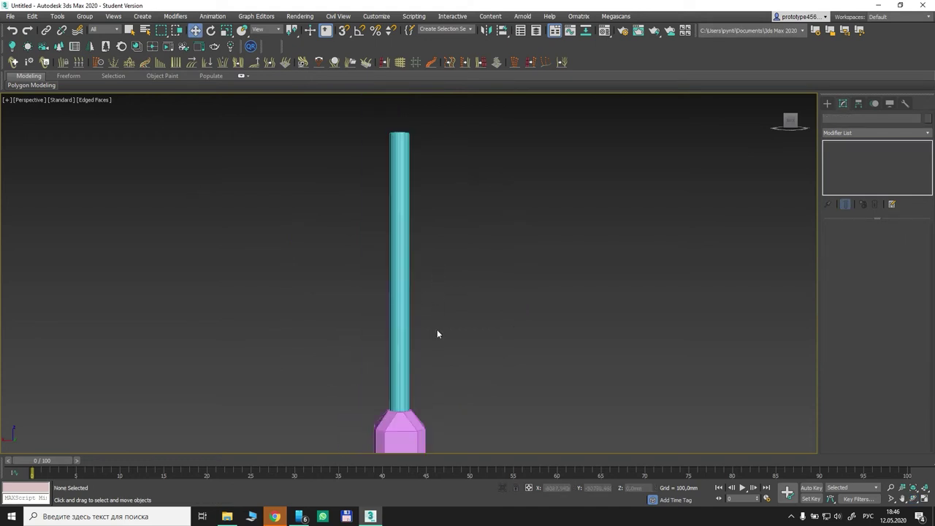
# Examine the joint between the cylinder and the tapered cap closely from several sides
pyautogui.scroll(6, 438, 333)
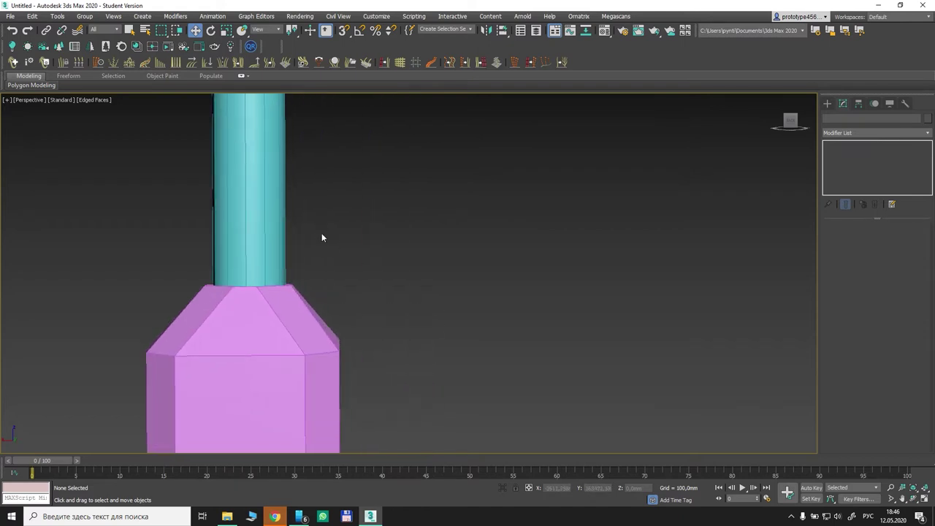
pyautogui.moveTo(402, 242); pyautogui.dragTo(464, 231, button='middle')
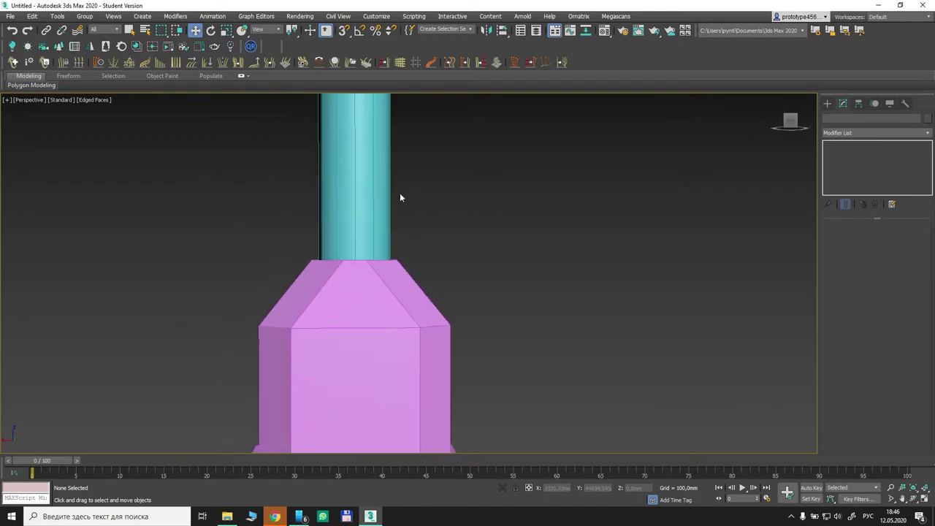
pyautogui.scroll(-4, 460, 271)
pyautogui.moveTo(464, 270); pyautogui.dragTo(712, 186, button='middle')
pyautogui.scroll(-2, 672, 216)
pyautogui.moveTo(658, 221); pyautogui.dragTo(374, 310, button='middle')
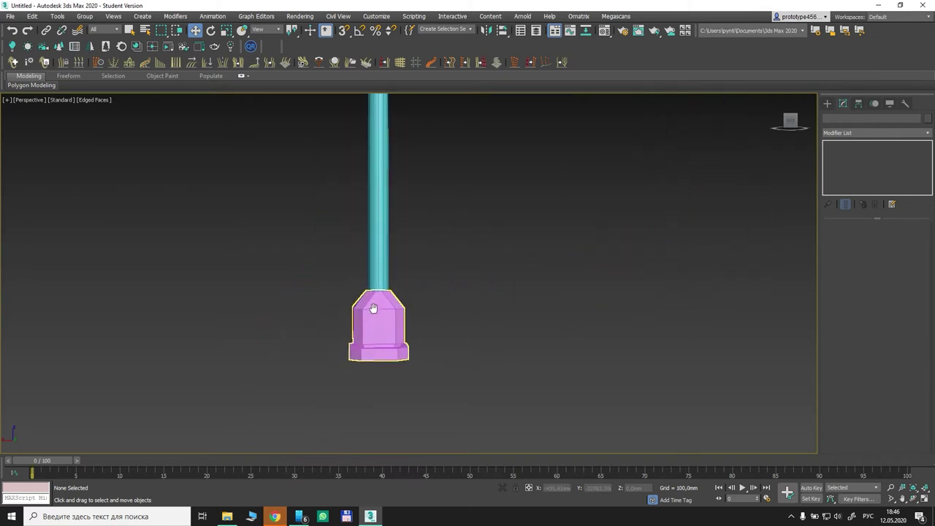
pyautogui.scroll(3, 381, 297)
pyautogui.click(387, 248)
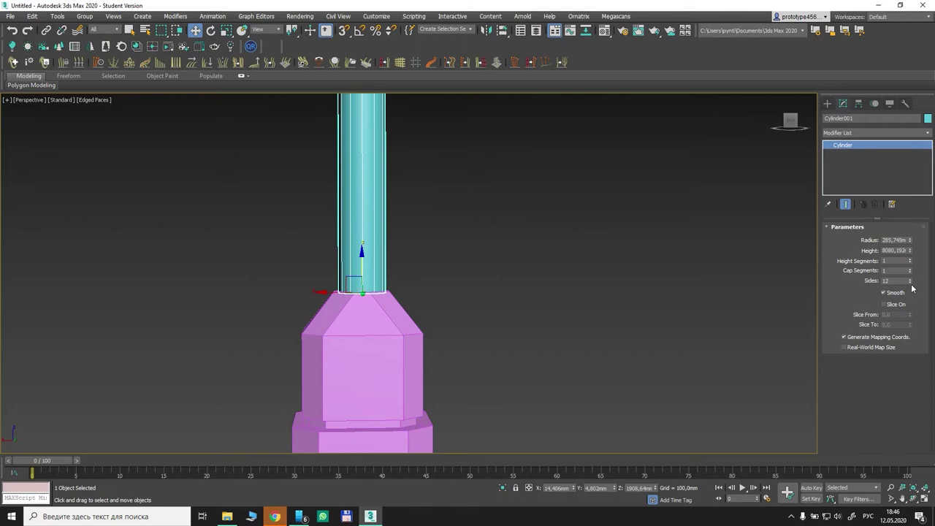
pyautogui.click(913, 498)
pyautogui.moveTo(396, 280); pyautogui.dragTo(384, 318)
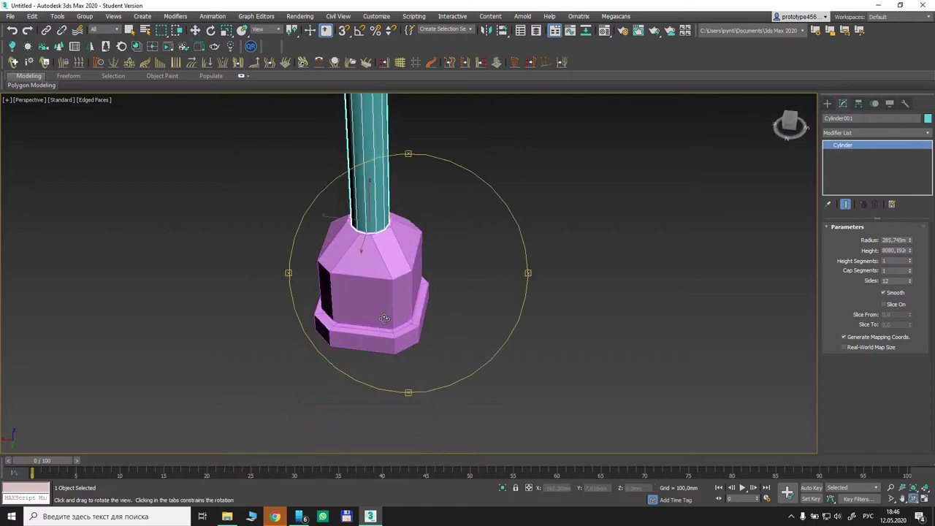
pyautogui.scroll(6, 366, 223)
pyautogui.scroll(-3, 384, 286)
pyautogui.moveTo(384, 286); pyautogui.dragTo(773, 288)
pyautogui.click(195, 34)
pyautogui.click(274, 192)
pyautogui.moveTo(323, 306); pyautogui.dragTo(295, 276, button='middle')
pyautogui.scroll(-3, 295, 276)
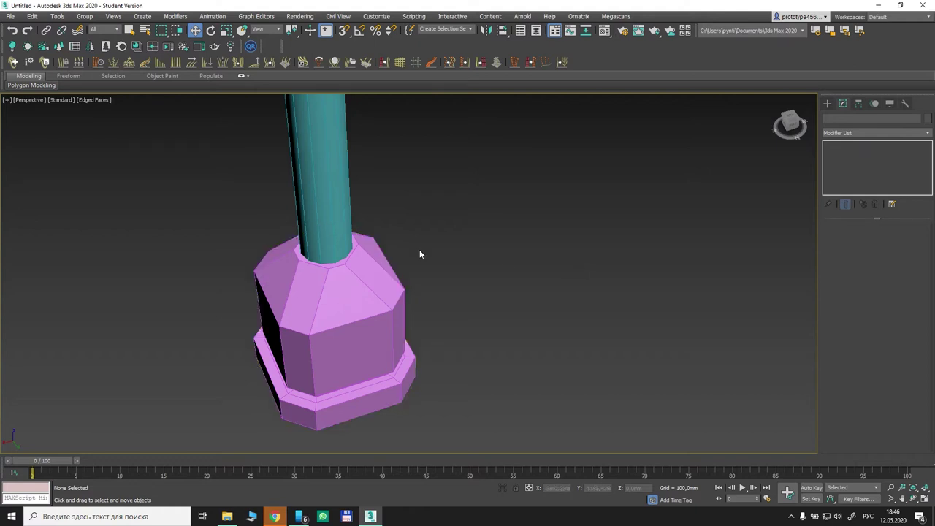
# Copy the stepped base straight up the Z axis as an independent object near the shaft's upper end
pyautogui.moveTo(362, 232); pyautogui.dragTo(397, 265, button='middle')
pyautogui.click(914, 499)
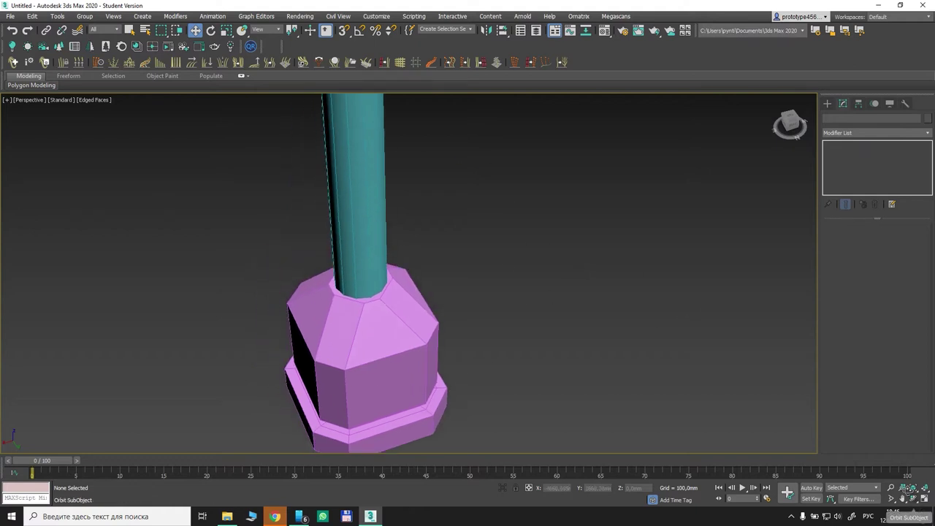
pyautogui.click(196, 30)
pyautogui.moveTo(399, 216); pyautogui.dragTo(393, 232, button='middle')
pyautogui.scroll(-2, 393, 223)
pyautogui.click(390, 324)
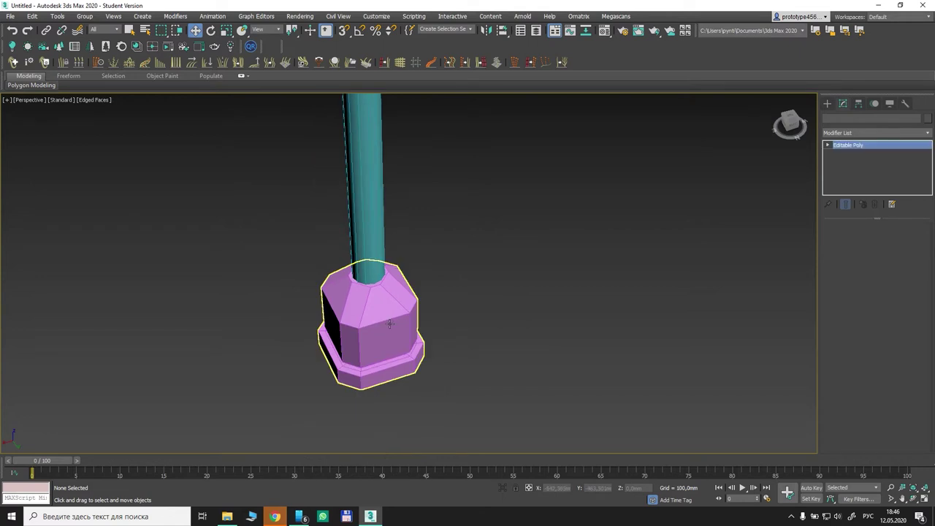
pyautogui.scroll(-8, 396, 298)
pyautogui.moveTo(387, 298)
pyautogui.keyDown('shift'); pyautogui.mouseDown()
pyautogui.moveTo(402, 238)
pyautogui.moveTo(388, 228)
pyautogui.mouseUp(); pyautogui.keyUp('shift')
pyautogui.click(468, 299)
pyautogui.press('z')
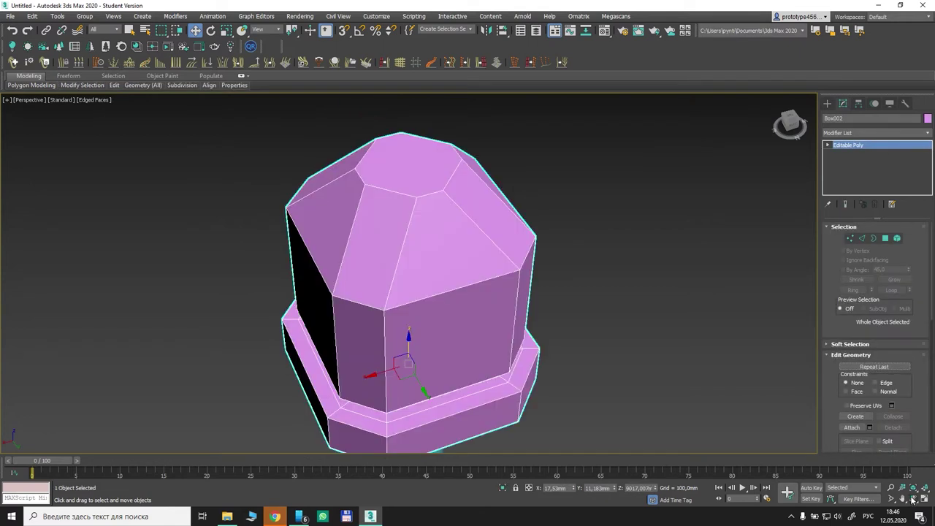
# Turn on angle snap, rotate the copied base 180° upside down, and raise it onto the shaft's top
pyautogui.click(914, 498)
pyautogui.moveTo(440, 291)
pyautogui.mouseDown()
pyautogui.moveTo(413, 253)
pyautogui.moveTo(380, 334)
pyautogui.moveTo(389, 468)
pyautogui.mouseUp()
pyautogui.press('e')
pyautogui.scroll(-5, 412, 257)
pyautogui.hotkey('ctrl', 'z')
pyautogui.click(360, 31)
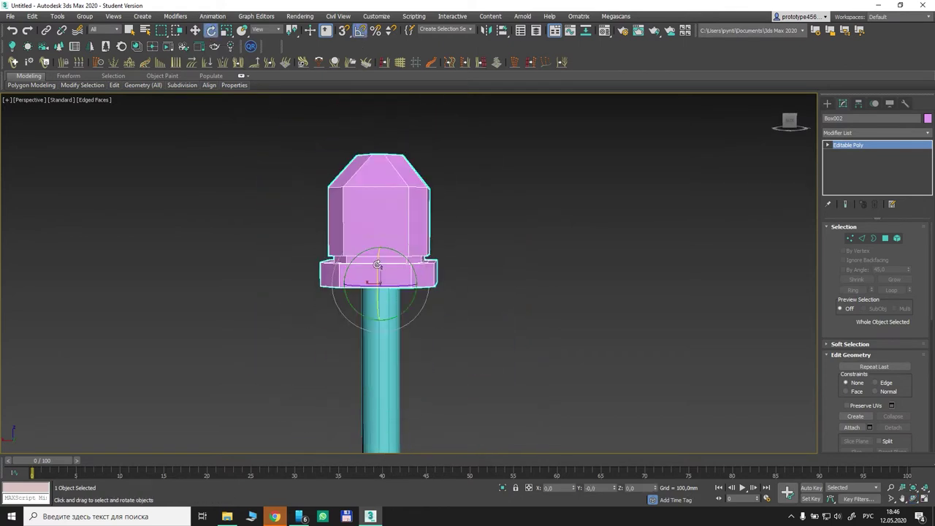
pyautogui.moveTo(378, 264); pyautogui.dragTo(371, 353)
pyautogui.press('w')
pyautogui.moveTo(379, 254); pyautogui.dragTo(378, 77)
# Shorten the capital's body by lowering its upper vertices, and thin its top slab by lowering the top vertices to about Z 10544 mm
pyautogui.click(850, 240)
pyautogui.moveTo(439, 242); pyautogui.dragTo(444, 386, button='middle')
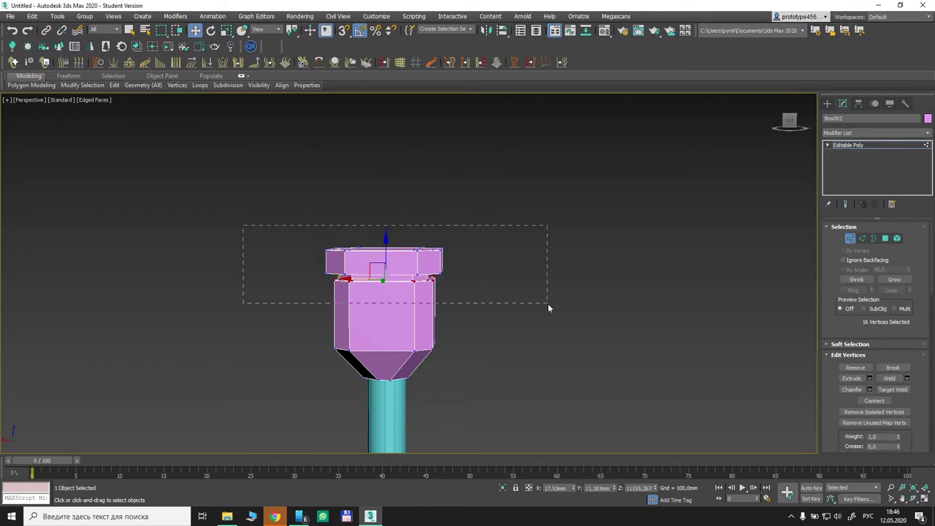
pyautogui.moveTo(548, 304); pyautogui.dragTo(548, 304)
pyautogui.moveTo(386, 232); pyautogui.dragTo(394, 291)
pyautogui.moveTo(279, 287); pyautogui.dragTo(322, 205, button='middle')
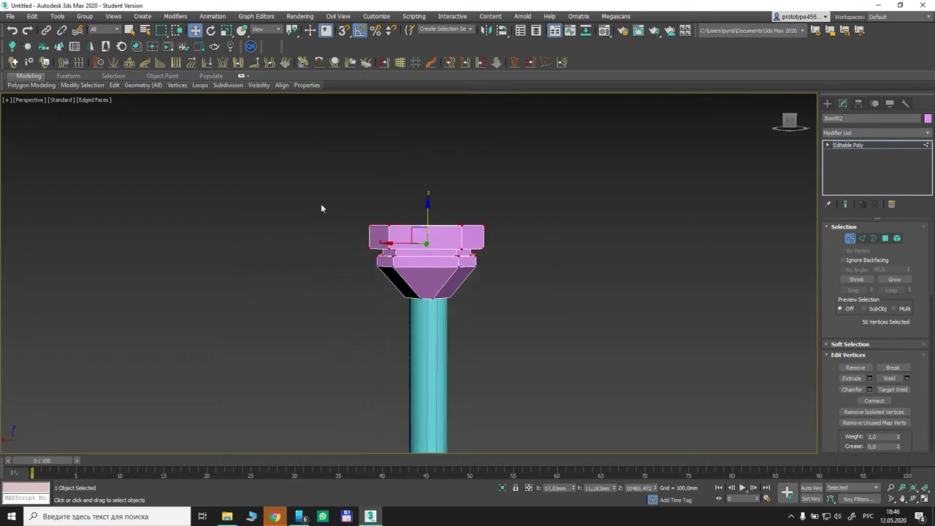
pyautogui.moveTo(567, 233); pyautogui.dragTo(567, 233)
pyautogui.moveTo(428, 194); pyautogui.dragTo(432, 211)
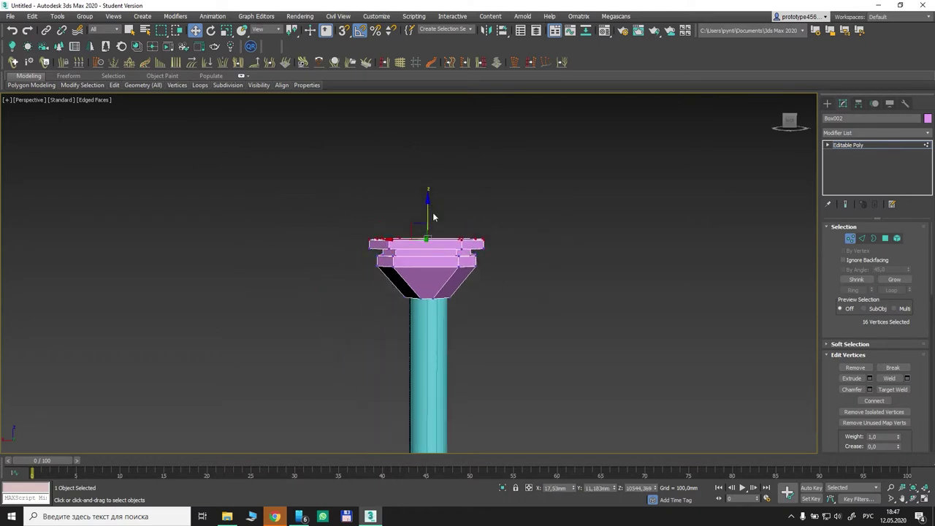
# Flatten the capital's taper by raising its eight lowest vertices to about Z 9952 mm, and leave vertex editing
pyautogui.moveTo(444, 250); pyautogui.dragTo(419, 170, button='middle')
pyautogui.scroll(4, 418, 174)
pyautogui.moveTo(315, 219); pyautogui.dragTo(495, 244)
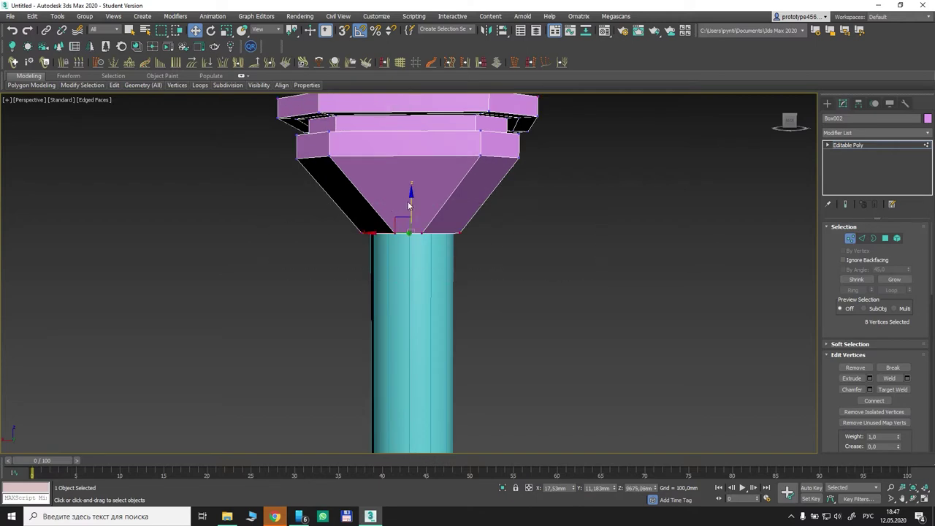
pyautogui.moveTo(408, 205); pyautogui.dragTo(415, 163)
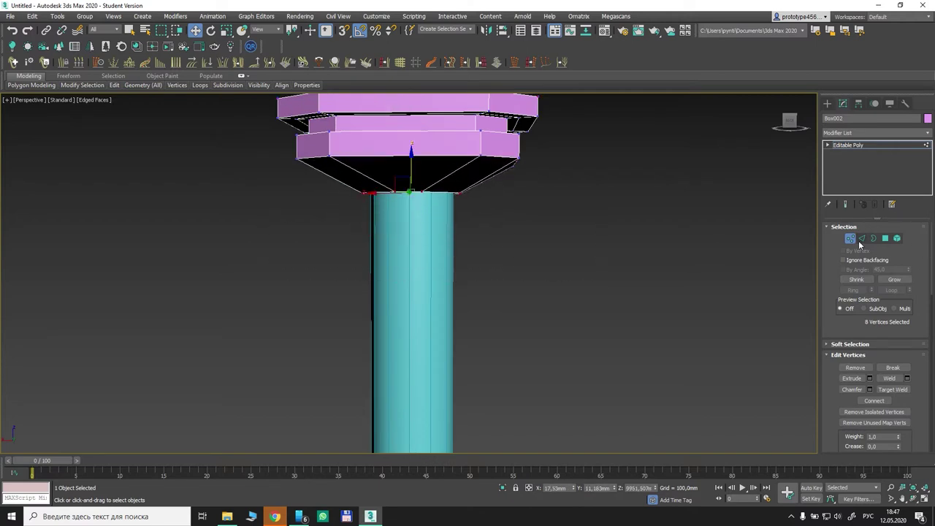
pyautogui.click(851, 240)
pyautogui.click(621, 233)
# Hide the edged-face display and examine the whole column from several sides
pyautogui.scroll(-8, 417, 201)
pyautogui.moveTo(425, 221); pyautogui.dragTo(433, 180, button='middle')
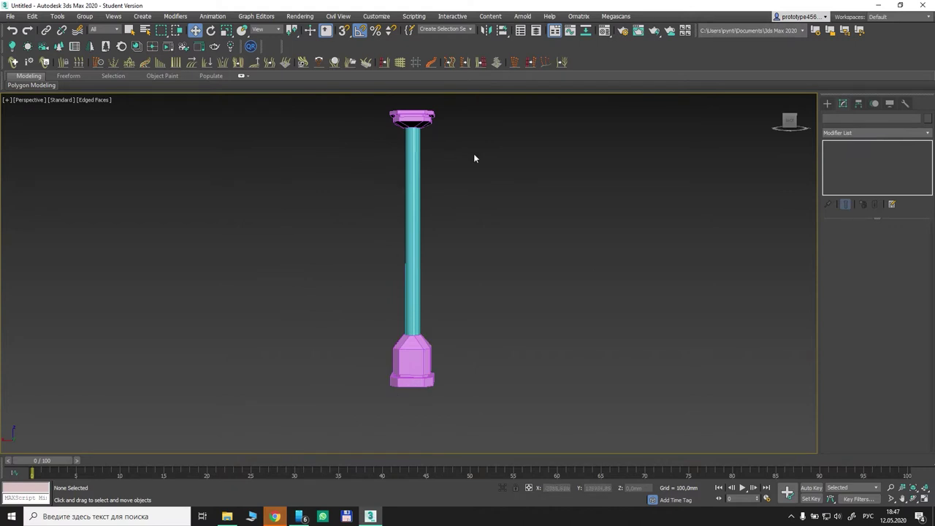
pyautogui.moveTo(535, 287); pyautogui.dragTo(563, 298, button='middle')
pyautogui.press('F4')
pyautogui.click(914, 499)
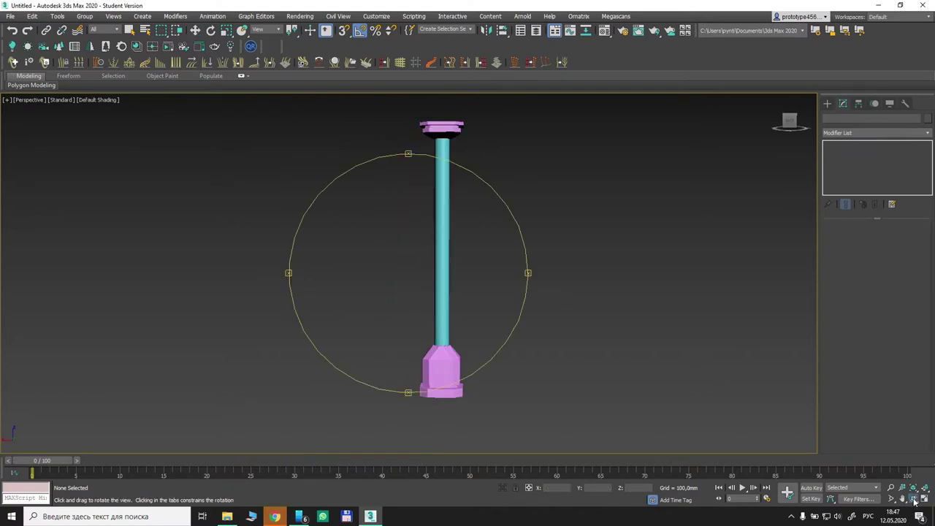
pyautogui.moveTo(477, 277); pyautogui.dragTo(415, 362)
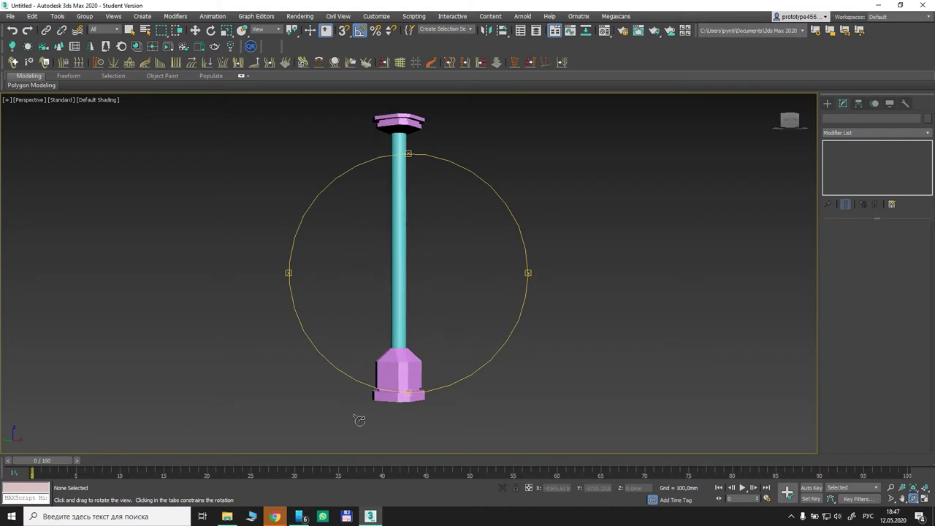
pyautogui.moveTo(344, 356); pyautogui.dragTo(532, 227)
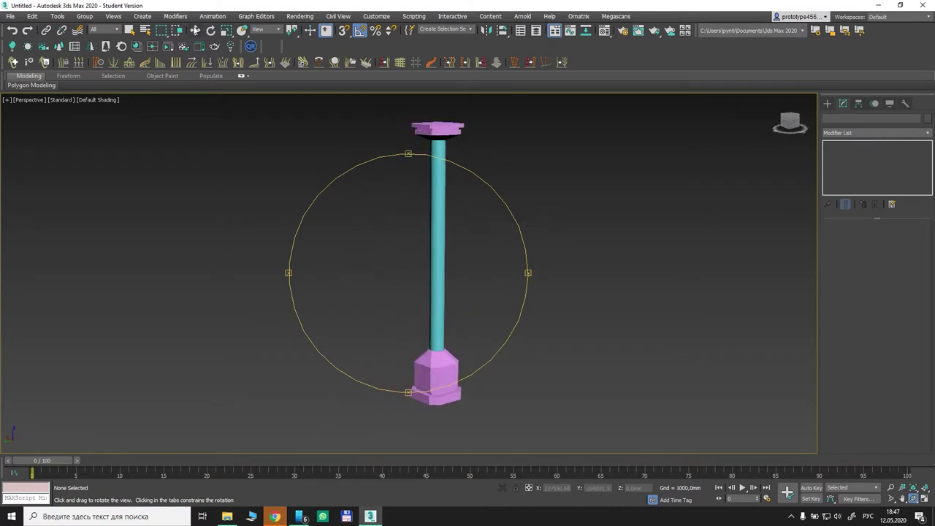
# Select all three column parts and convert them to Editable Poly
pyautogui.press('w')
pyautogui.moveTo(529, 364); pyautogui.dragTo(528, 363)
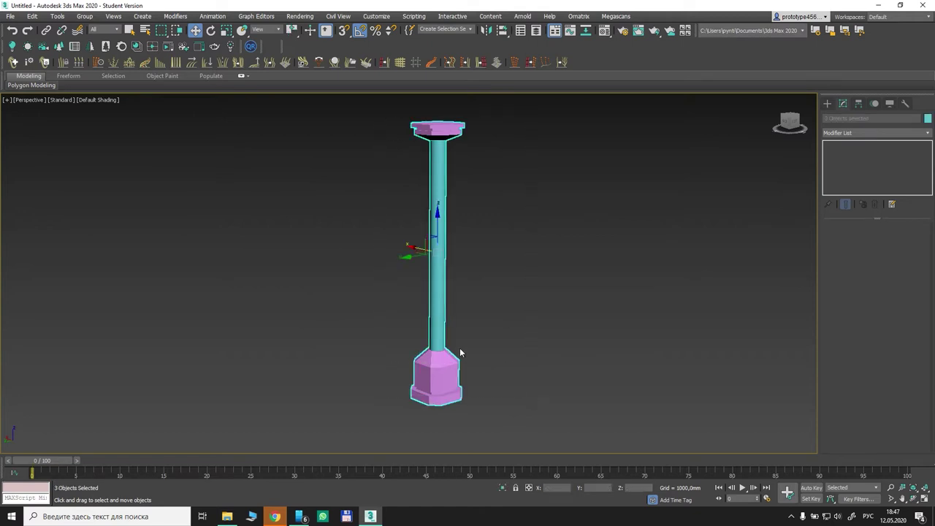
pyautogui.rightClick(457, 342)
pyautogui.moveTo(517, 453)
pyautogui.click(583, 461)
# Start exporting the model and create a folder named stolb on the desktop as the destination
pyautogui.click(10, 16)
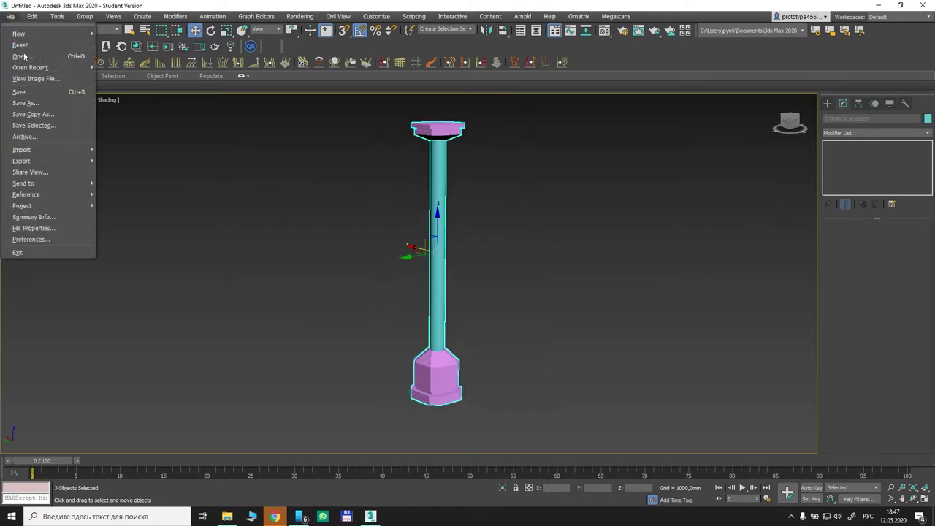
pyautogui.moveTo(63, 163)
pyautogui.click(136, 160)
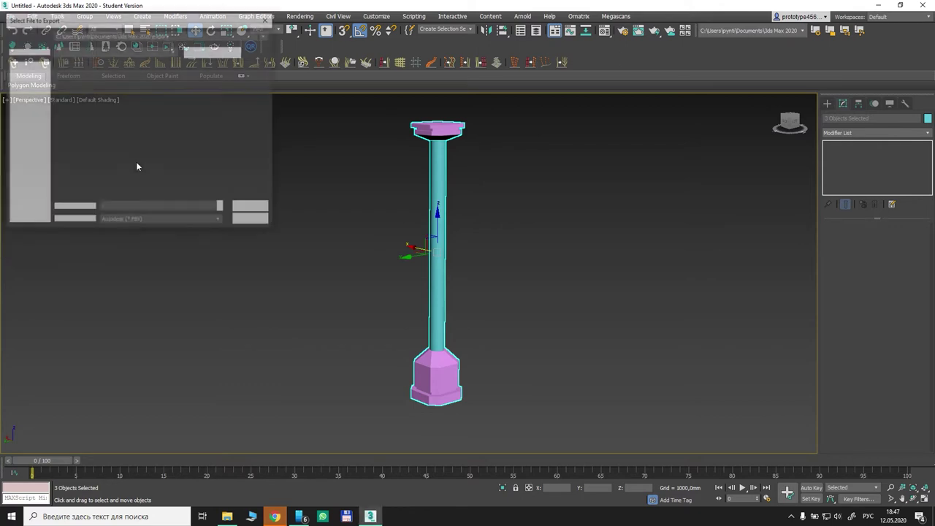
pyautogui.click(37, 122)
pyautogui.rightClick(212, 182)
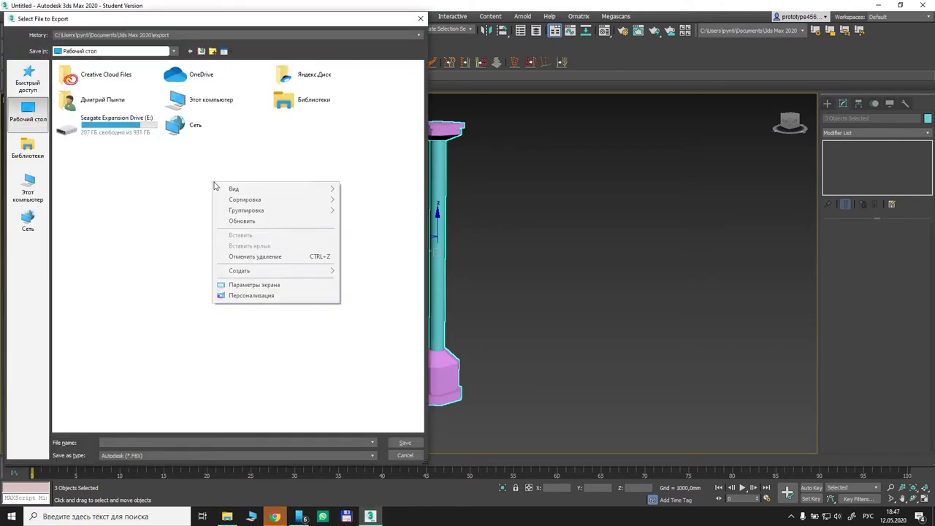
pyautogui.moveTo(263, 272)
pyautogui.click(408, 272)
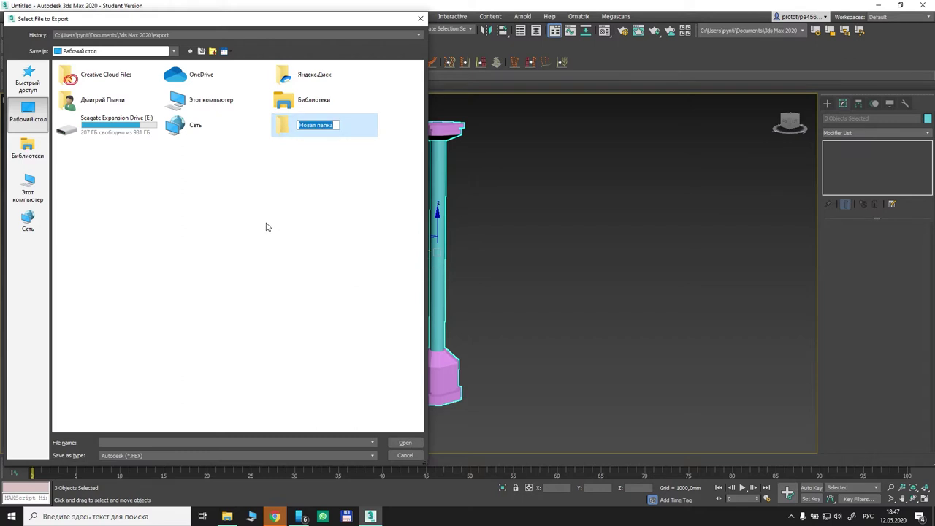
pyautogui.write('s')
pyautogui.press('Return')
pyautogui.press('Return')
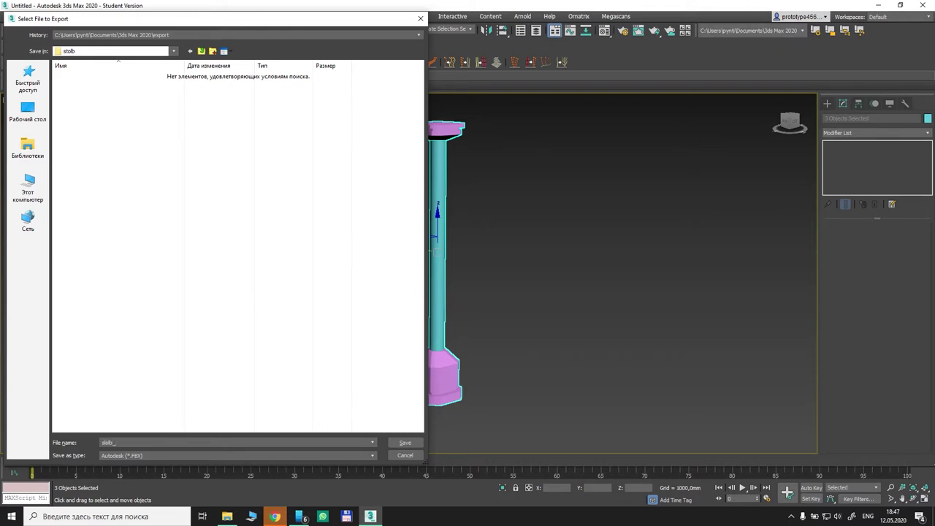
# Dismiss the FBX export and export the column as an OBJ named stolb_low with quad faces into the stolb folder
pyautogui.click(405, 442)
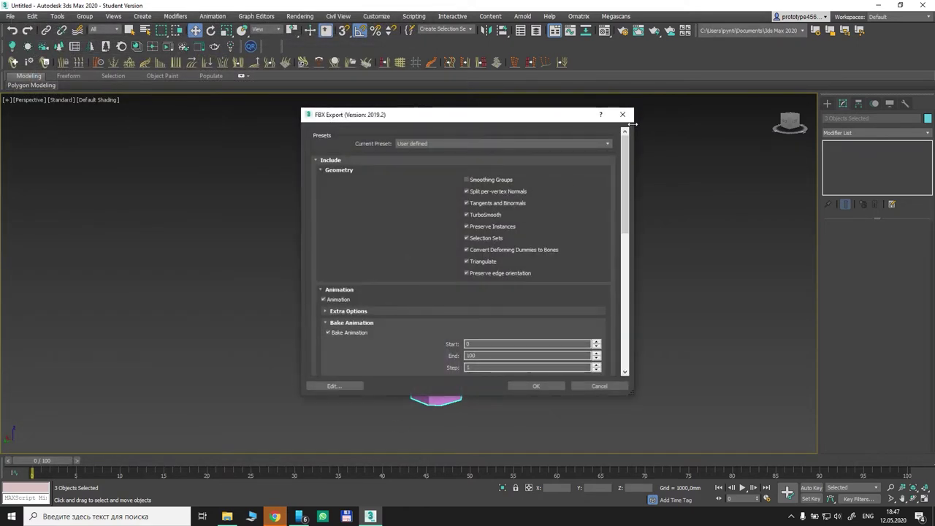
pyautogui.click(623, 114)
pyautogui.moveTo(49, 161)
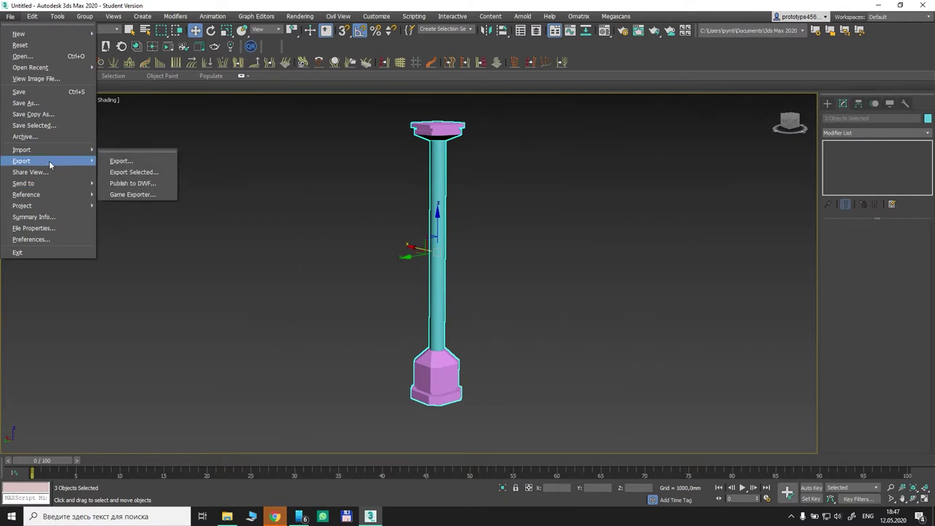
pyautogui.click(124, 161)
pyautogui.click(155, 454)
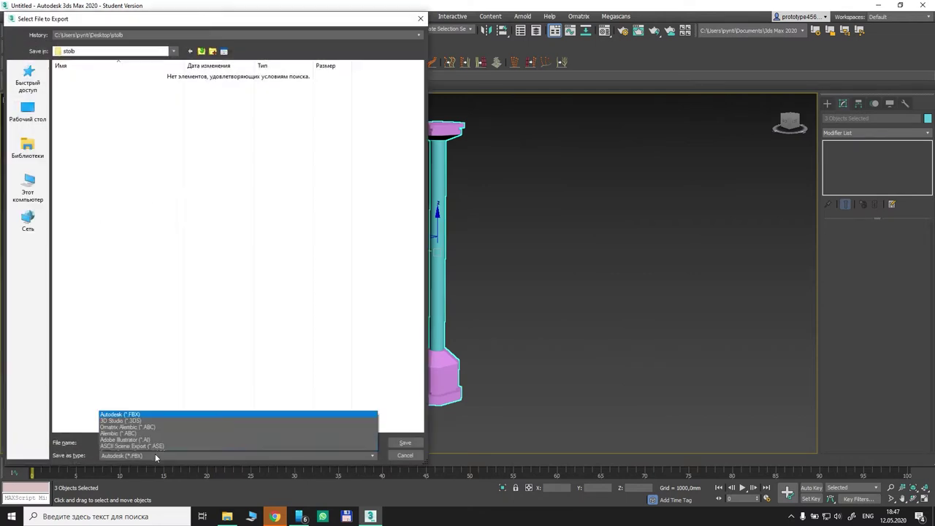
pyautogui.click(157, 410)
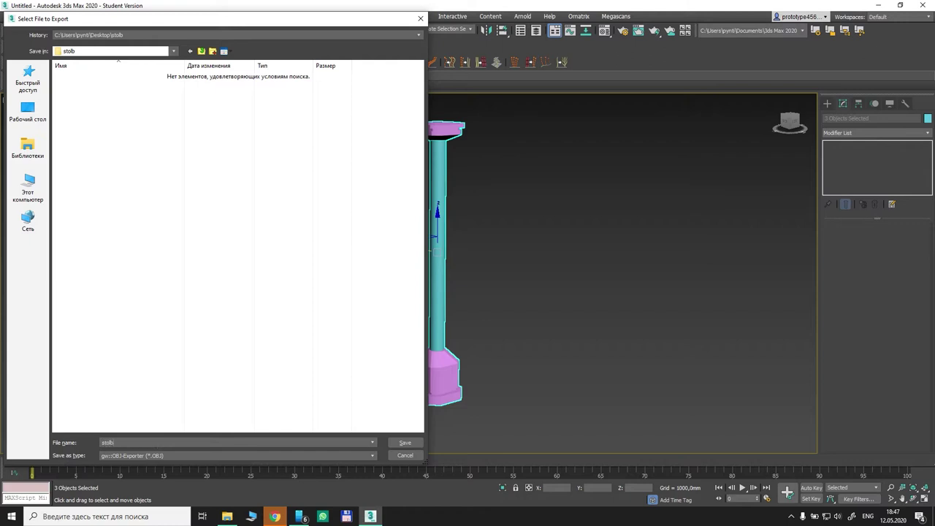
pyautogui.write('low')
pyautogui.click(405, 443)
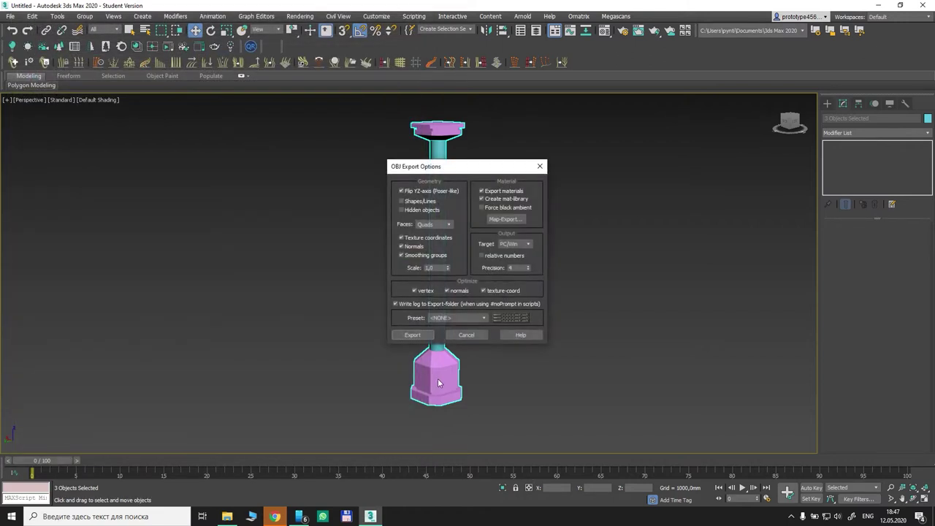
pyautogui.click(413, 336)
pyautogui.click(569, 333)
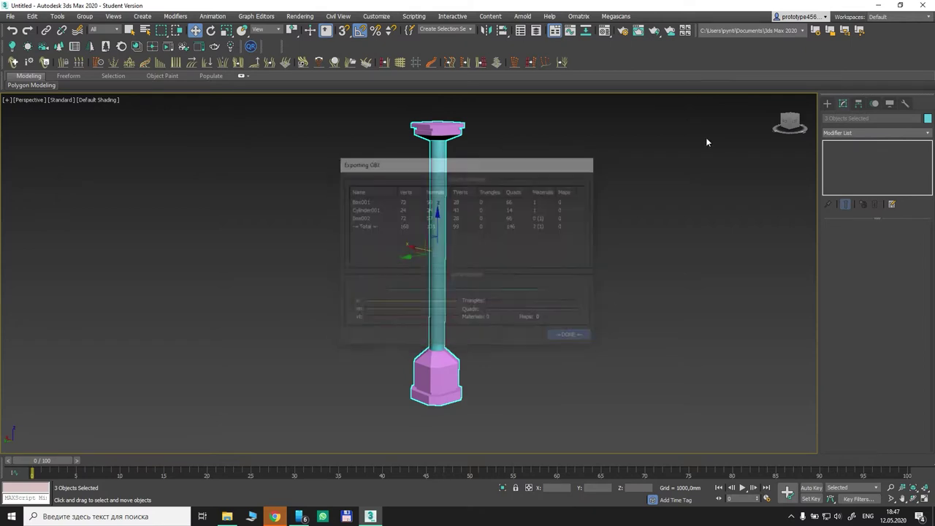
# Minimize 3ds Max, launch UVLayout v2 Pro, and place its window in the desktop's corner
pyautogui.click(880, 5)
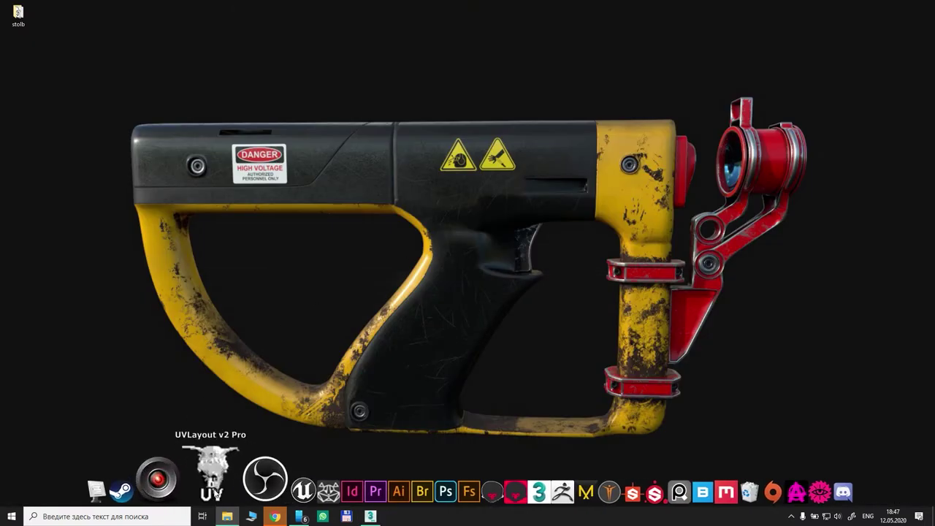
pyautogui.click(210, 475)
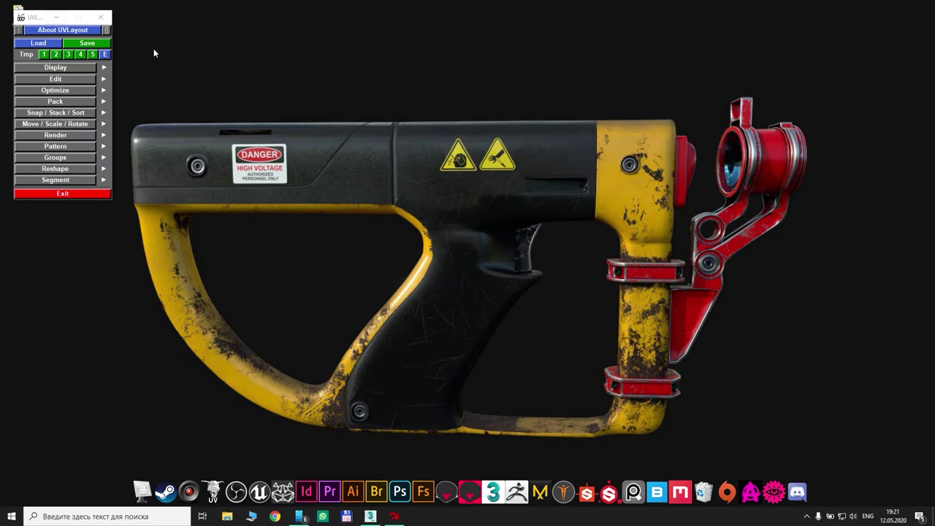
pyautogui.moveTo(28, 17); pyautogui.dragTo(16, 8)
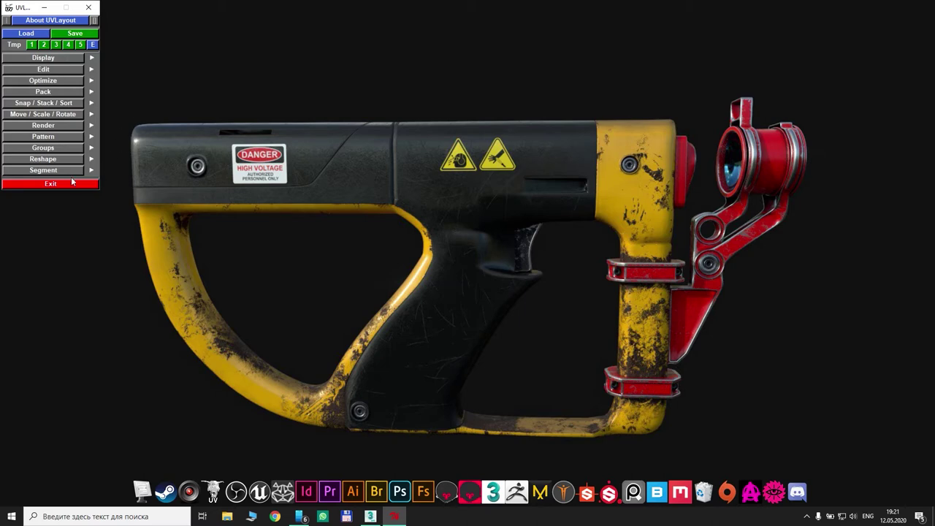
# Review the Load settings in UVLayout's preferences and close the information window
pyautogui.click(55, 21)
pyautogui.click(159, 167)
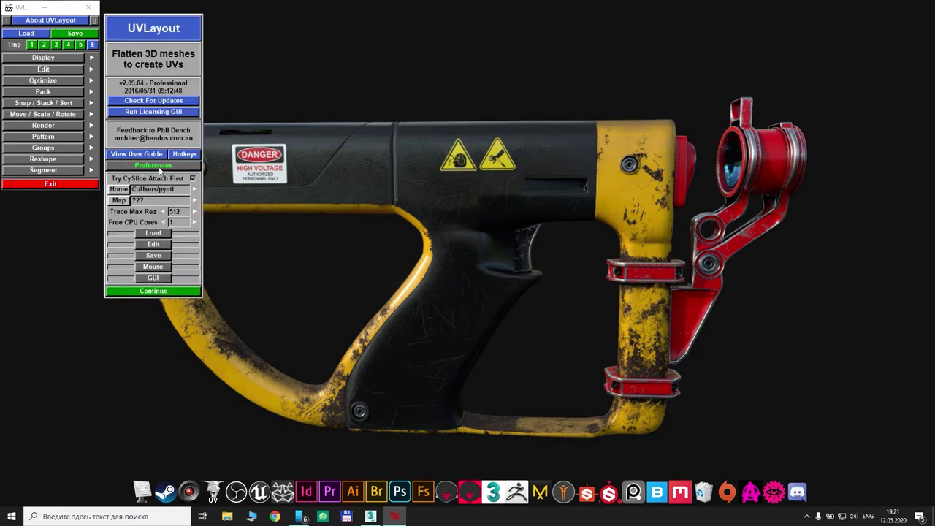
pyautogui.click(152, 234)
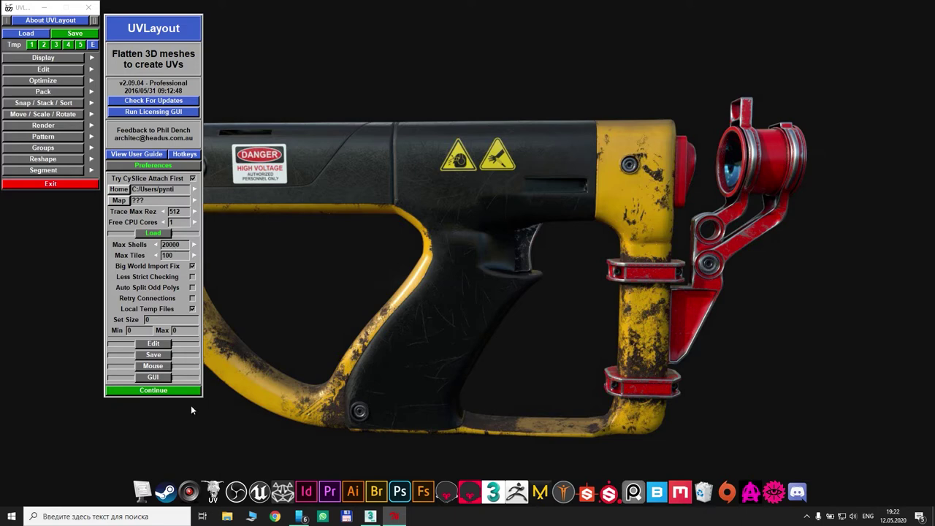
pyautogui.click(165, 391)
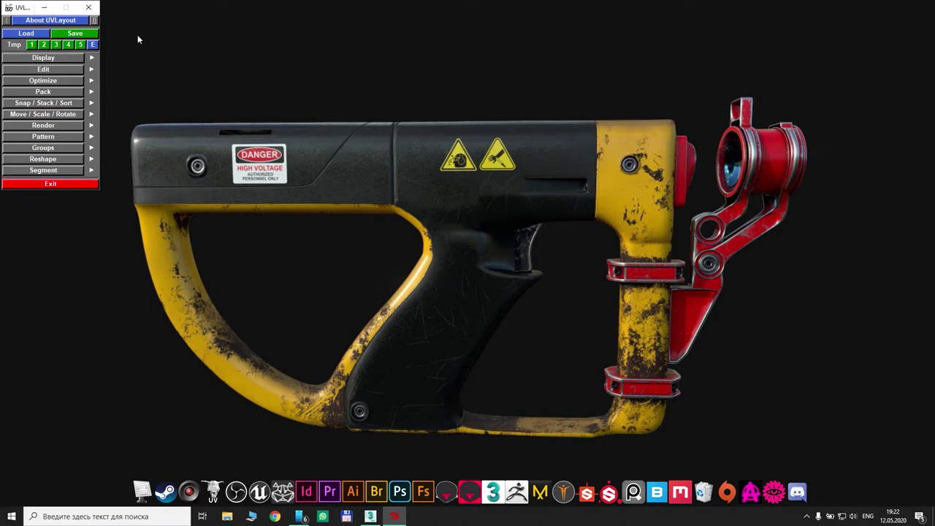
# Look through UVLayout's hotkey reference for the UV, 3D and all-views modes, and close the help
pyautogui.click(68, 22)
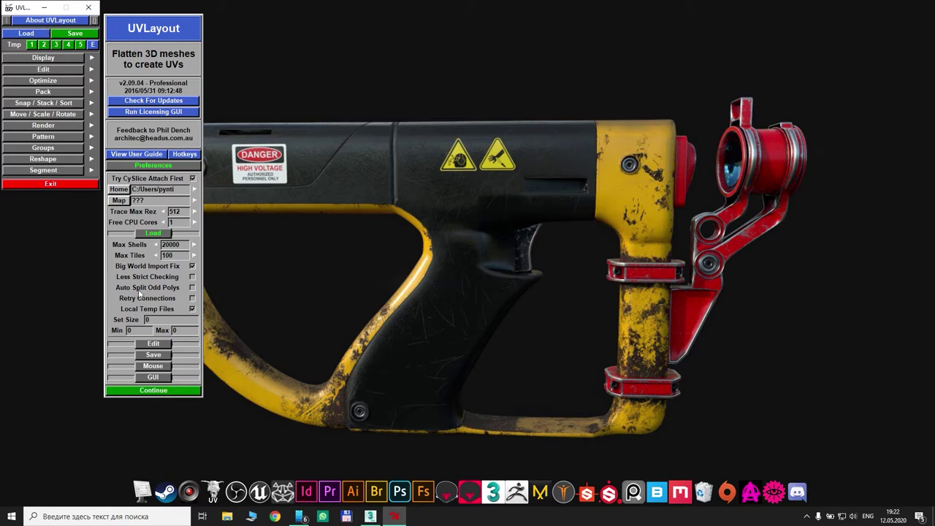
pyautogui.click(185, 154)
pyautogui.click(221, 33)
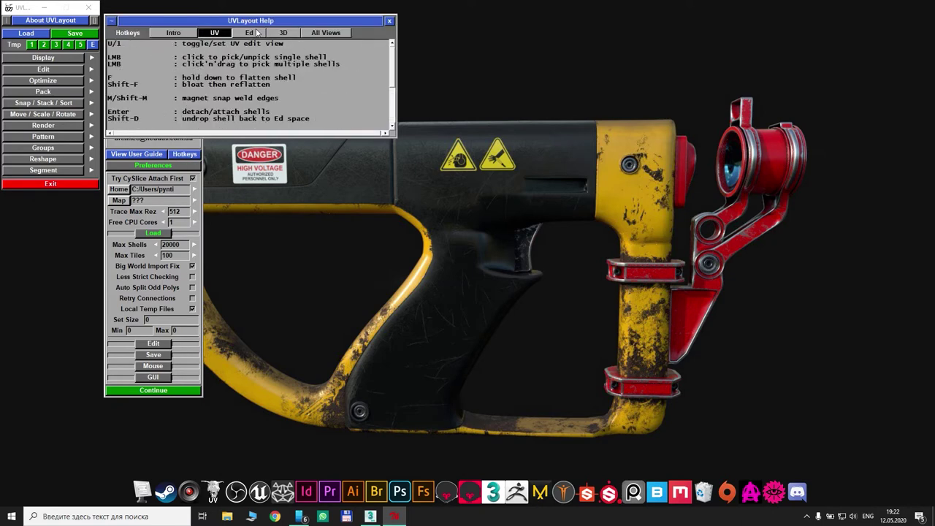
pyautogui.click(282, 33)
pyautogui.click(325, 33)
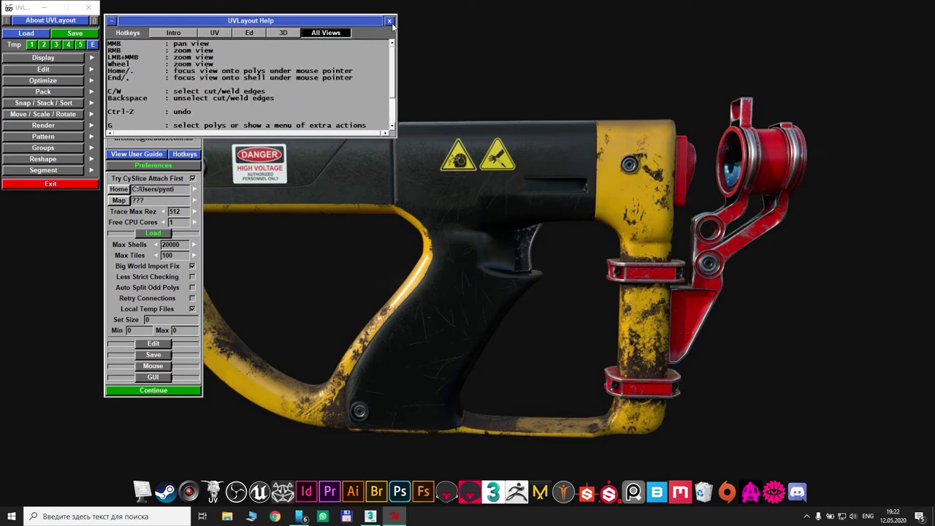
pyautogui.click(391, 21)
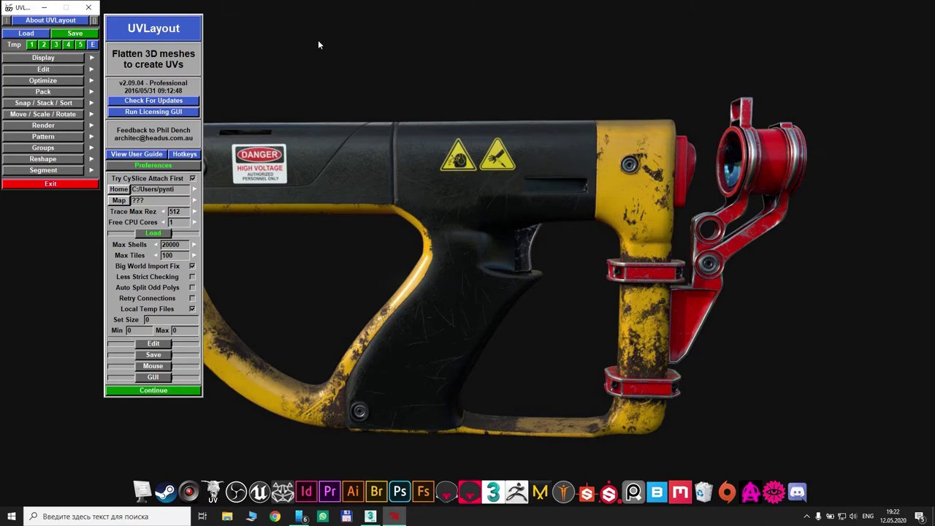
# Close the information window, bring up the load dialog with its windows rearranged, and set the UVs load option to New
pyautogui.click(149, 391)
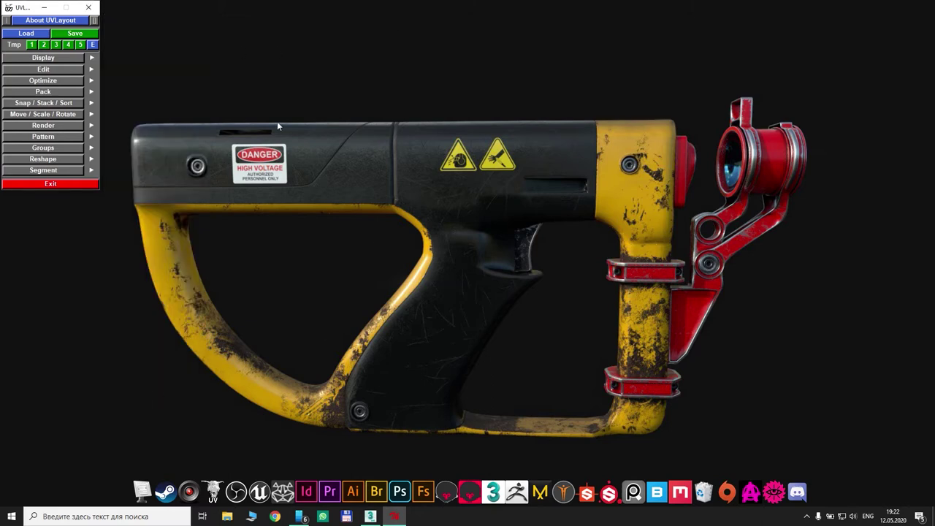
pyautogui.click(27, 33)
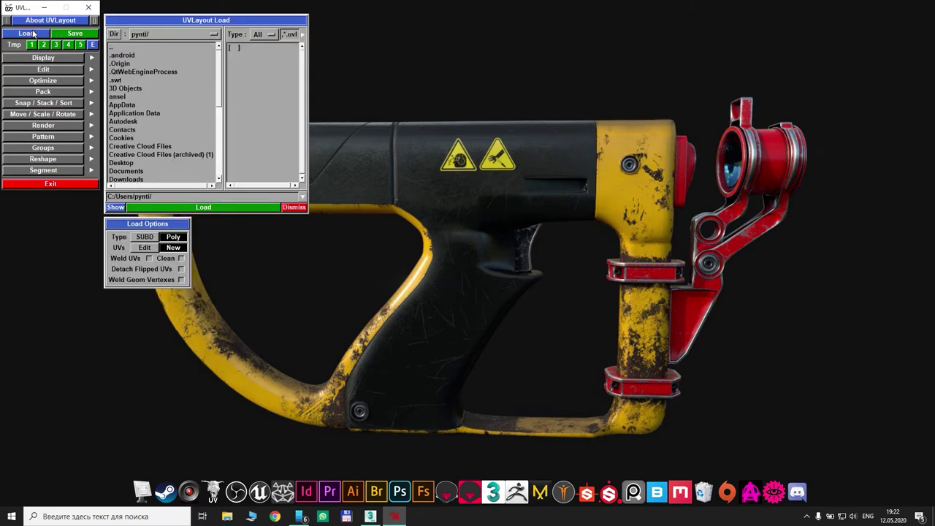
pyautogui.moveTo(162, 20)
pyautogui.mouseDown()
pyautogui.moveTo(208, 19)
pyautogui.moveTo(163, 7)
pyautogui.mouseUp()
pyautogui.moveTo(127, 226); pyautogui.dragTo(211, 239)
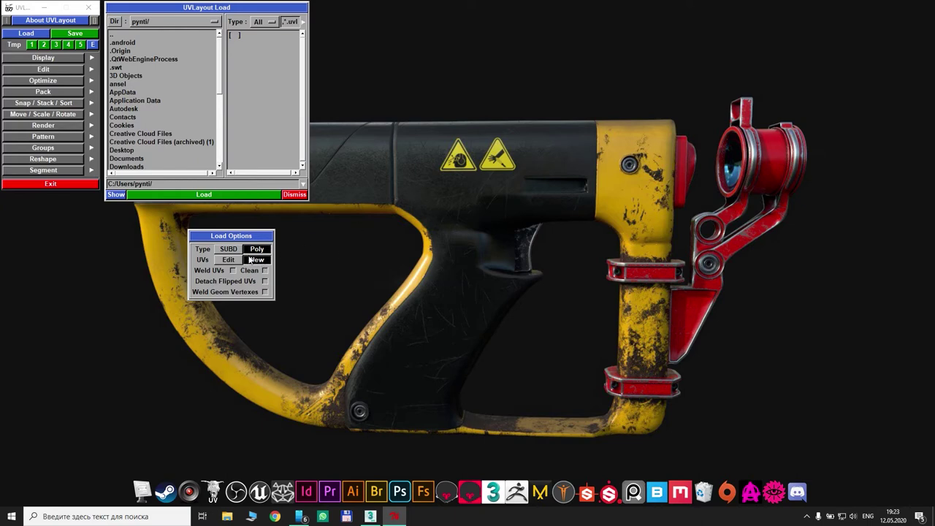
pyautogui.click(229, 261)
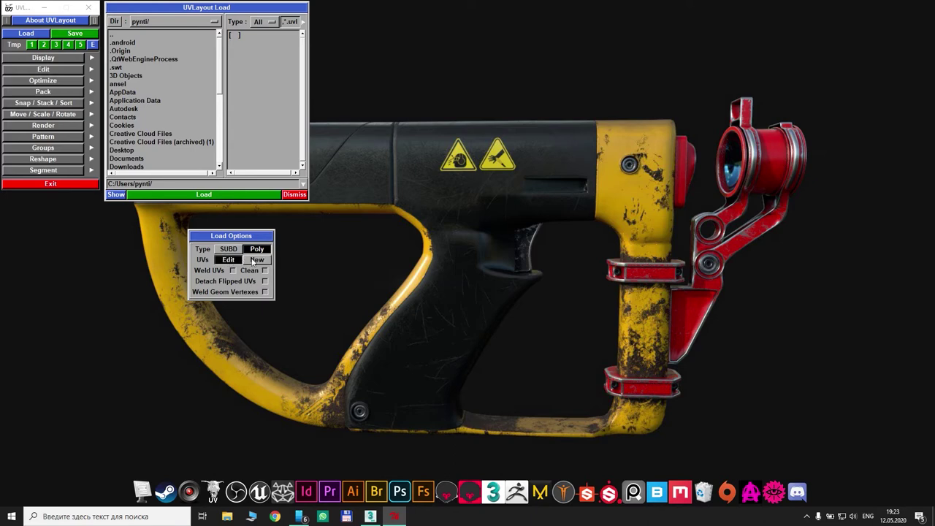
pyautogui.click(257, 261)
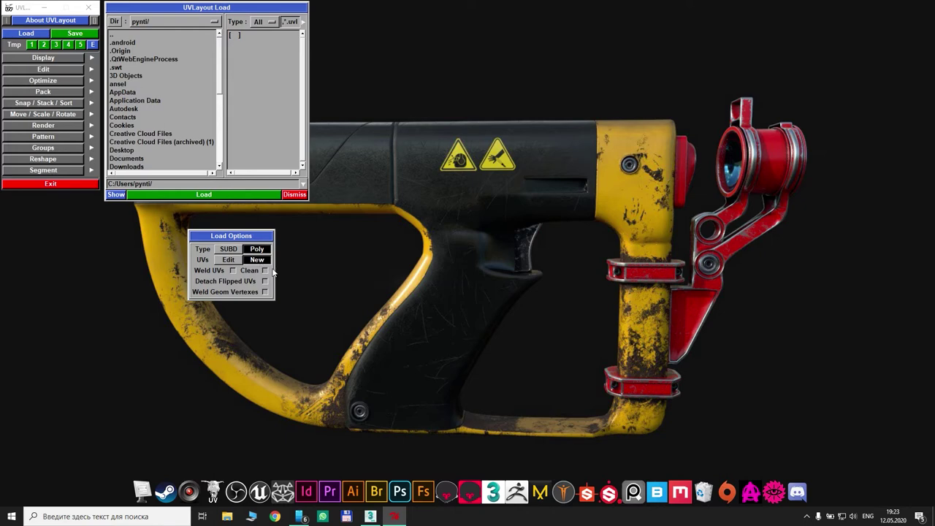
# Browse to the stolb folder and load stolb_low.obj
pyautogui.click(210, 24)
pyautogui.click(139, 6)
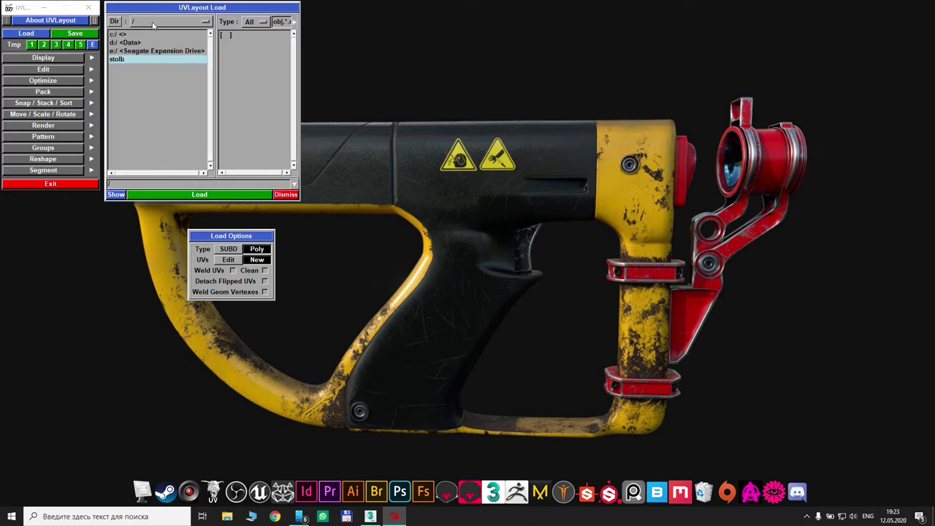
pyautogui.click(120, 59)
pyautogui.click(195, 35)
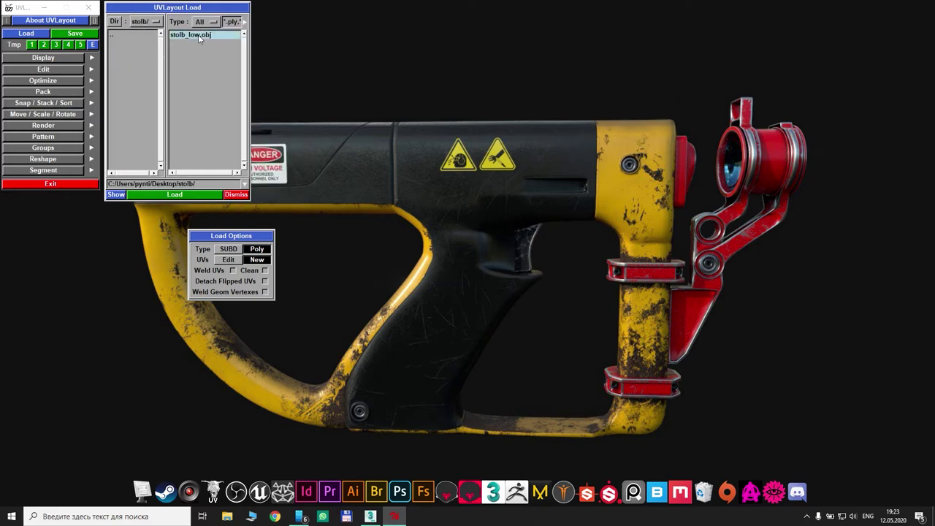
pyautogui.doubleClick(195, 36)
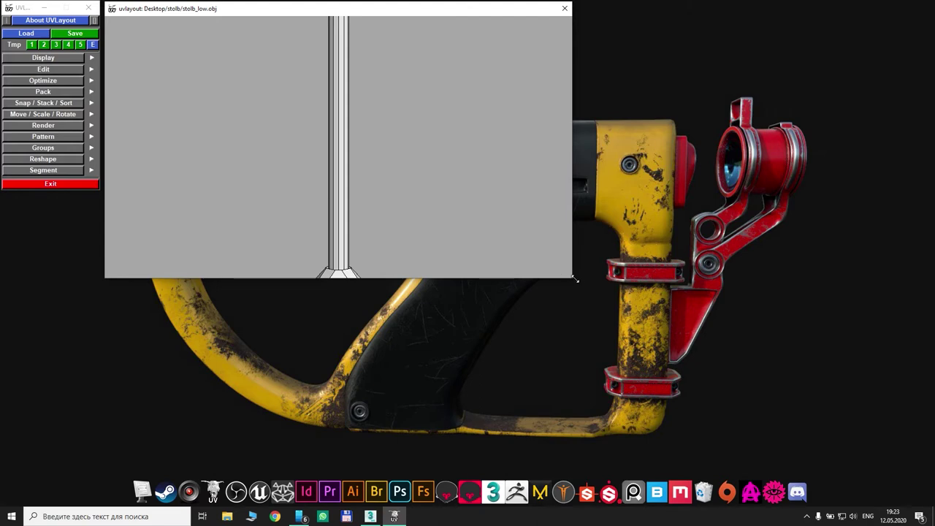
# Enlarge the model window to fill the desktop beside the UVLayout tool window
pyautogui.moveTo(575, 278); pyautogui.dragTo(931, 505)
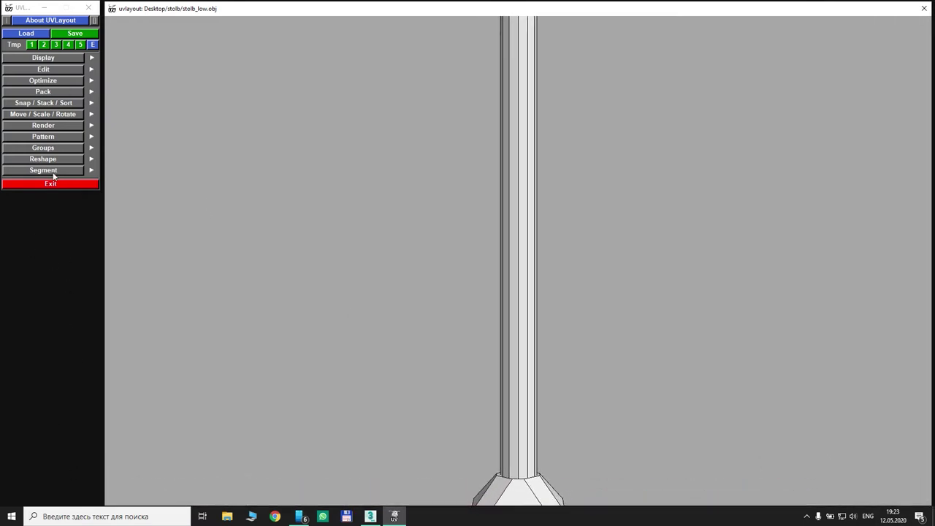
pyautogui.moveTo(54, 189); pyautogui.dragTo(54, 225)
pyautogui.moveTo(59, 190); pyautogui.dragTo(38, 372)
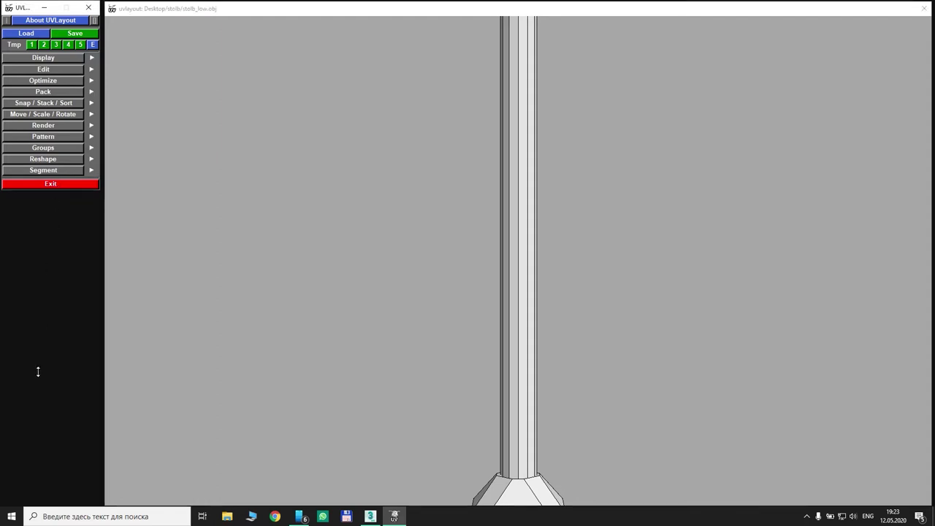
# Look through the Render, Repaint and Snap / Stack / Sort options, and collapse them
pyautogui.click(50, 126)
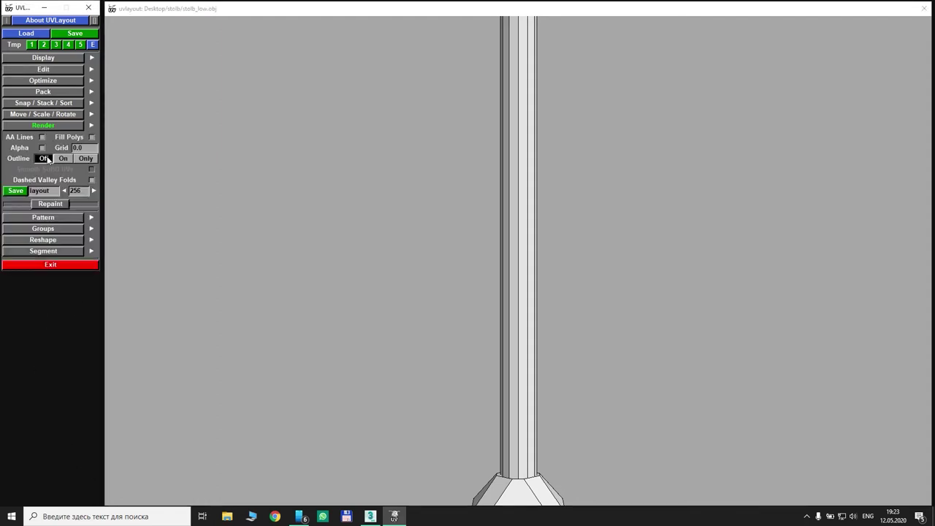
pyautogui.click(43, 103)
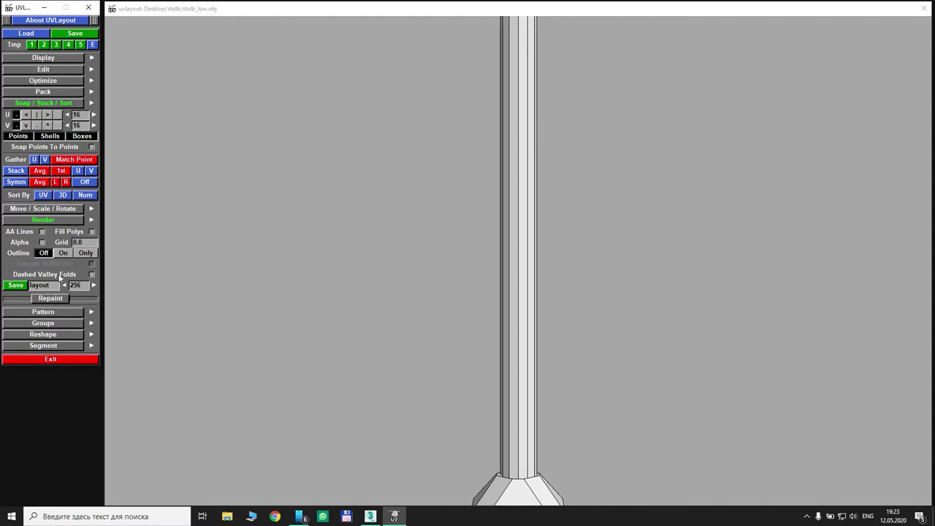
pyautogui.click(57, 300)
pyautogui.click(50, 104)
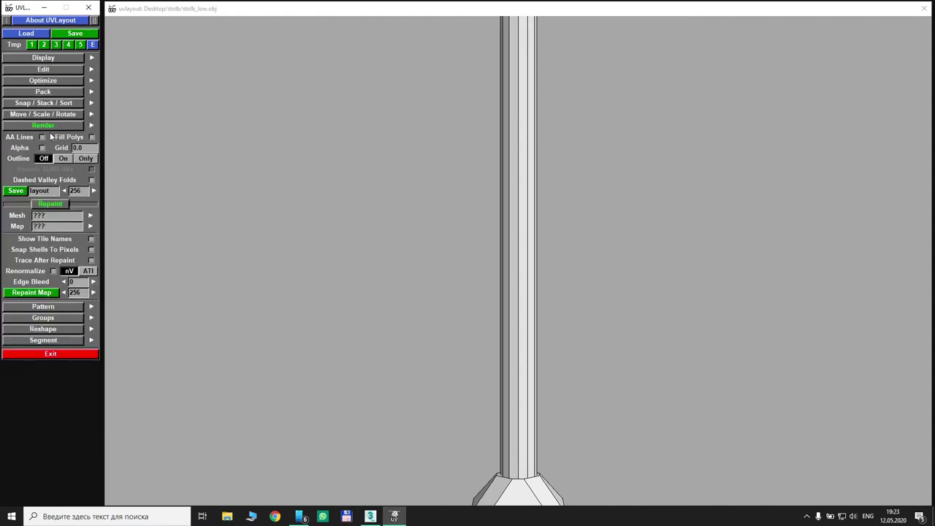
pyautogui.click(50, 125)
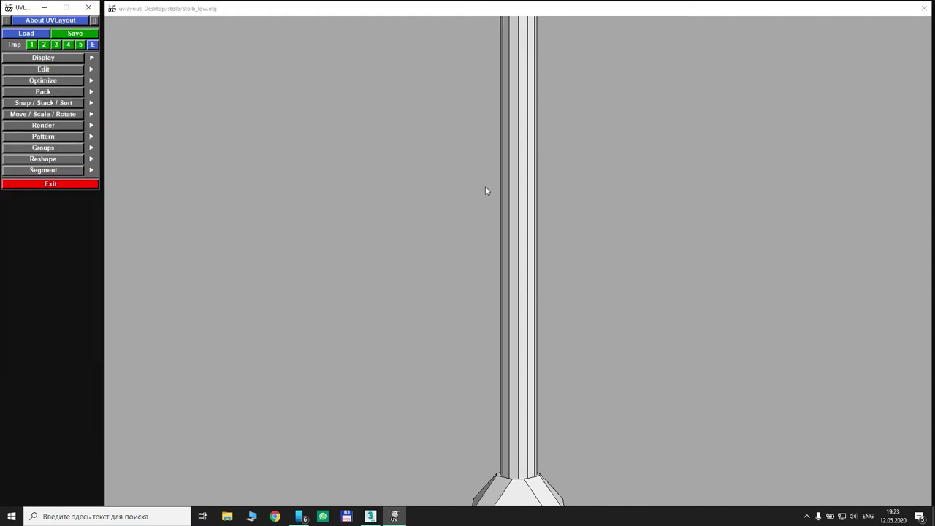
# View the whole column, compare its orientation with the model in 3ds Max, and return to UVLayout
pyautogui.scroll(-3, 486, 187)
pyautogui.moveTo(486, 187); pyautogui.dragTo(475, 170, button='middle')
pyautogui.moveTo(471, 249); pyautogui.dragTo(413, 266)
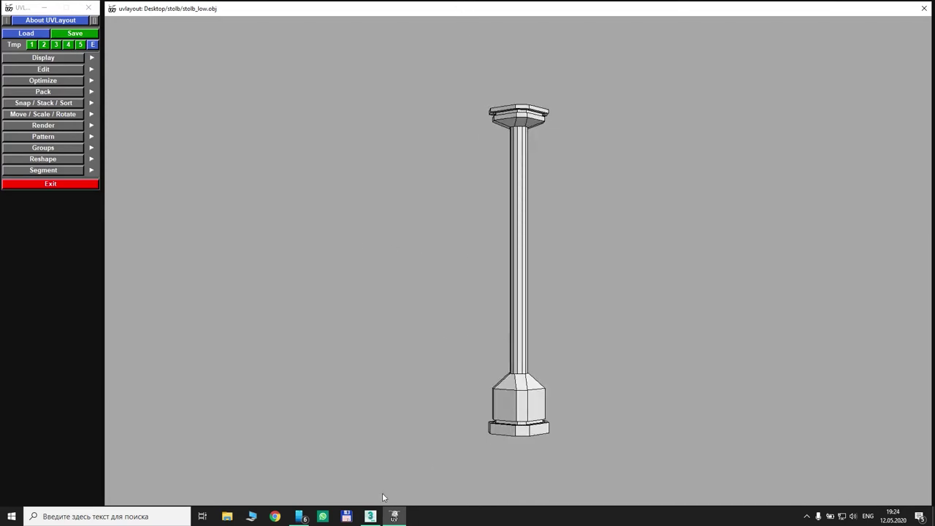
pyautogui.click(370, 517)
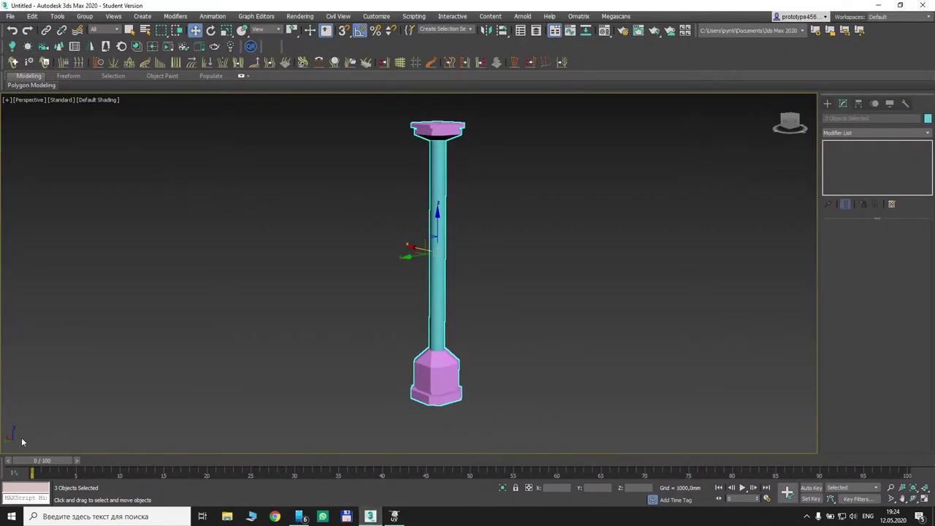
pyautogui.click(912, 499)
pyautogui.moveTo(463, 264); pyautogui.dragTo(439, 287)
pyautogui.click(394, 517)
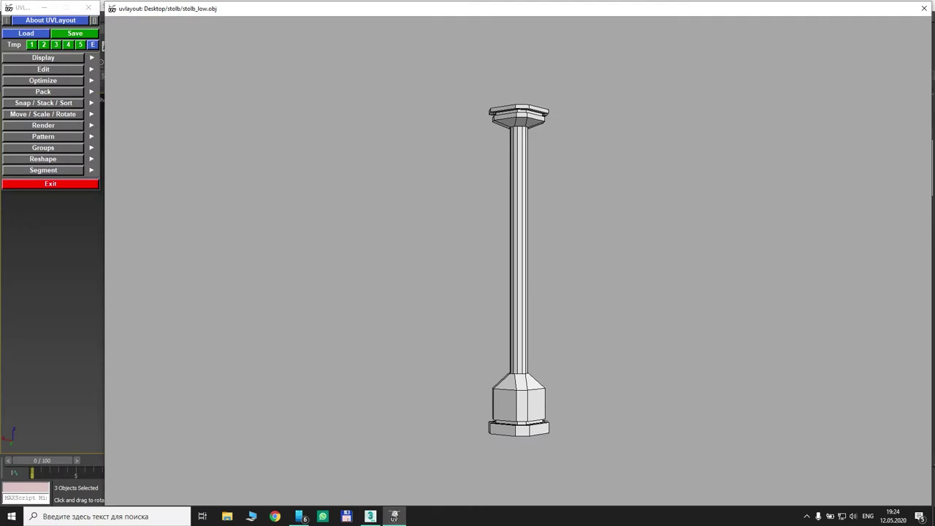
# Try Z as the display's up axis, restore Y, and inspect the column's orientation
pyautogui.click(44, 58)
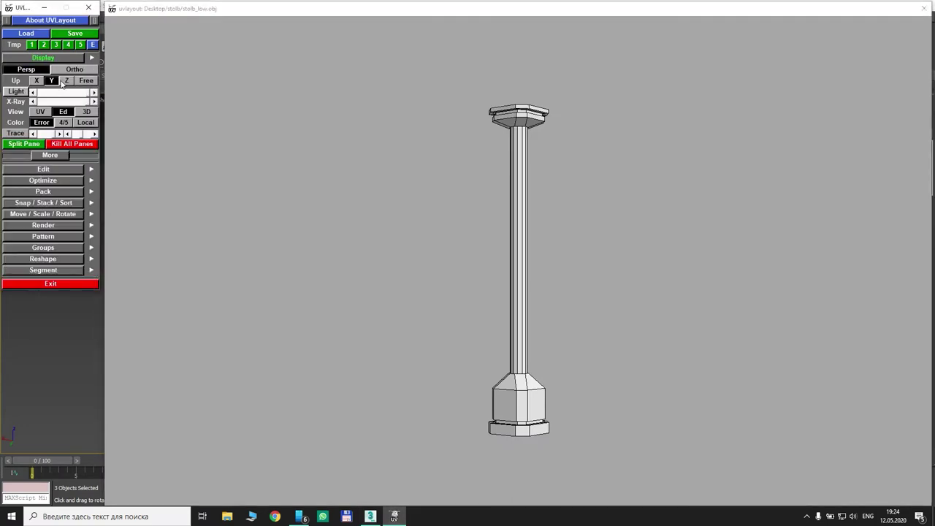
pyautogui.click(65, 81)
pyautogui.moveTo(454, 207); pyautogui.dragTo(538, 132)
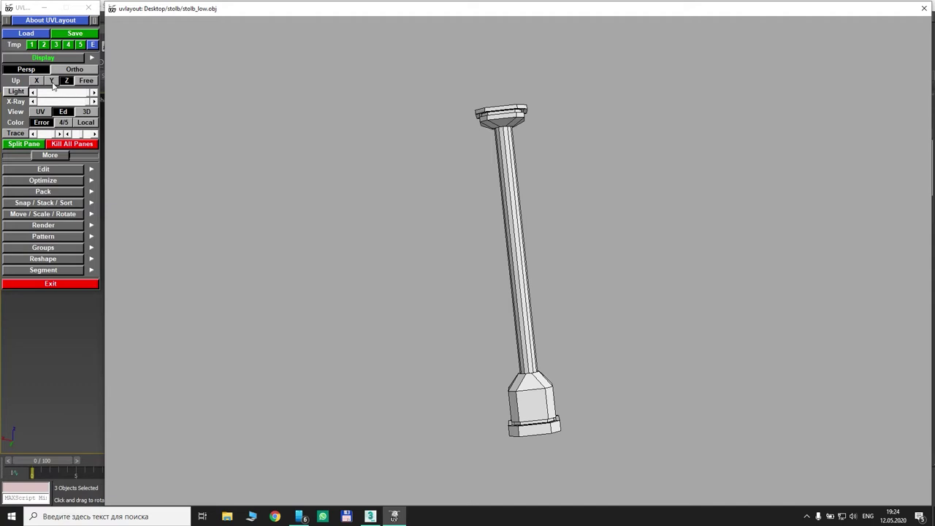
pyautogui.click(52, 81)
pyautogui.moveTo(476, 182); pyautogui.dragTo(428, 349)
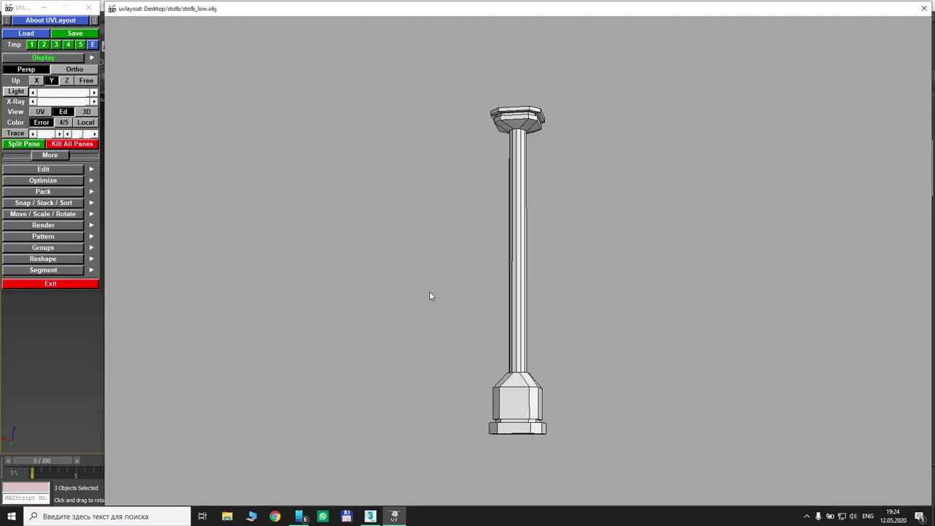
pyautogui.click(68, 81)
pyautogui.click(68, 81)
pyautogui.moveTo(468, 175); pyautogui.dragTo(431, 256)
pyautogui.moveTo(405, 235); pyautogui.dragTo(388, 290)
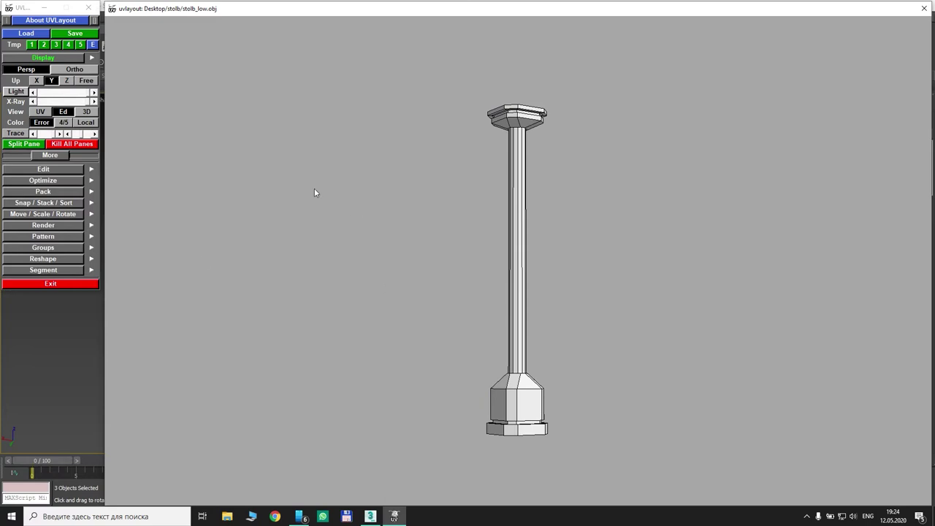
pyautogui.moveTo(368, 202); pyautogui.dragTo(562, 266)
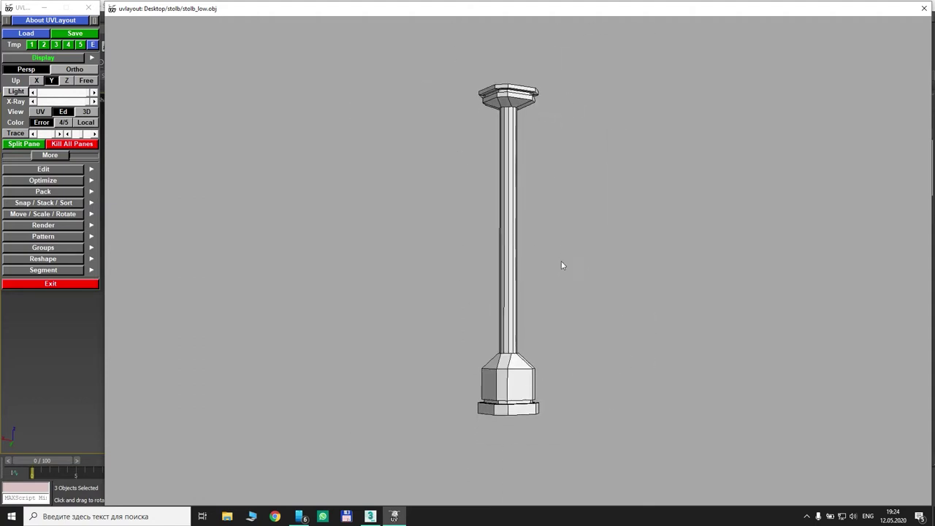
pyautogui.moveTo(562, 265); pyautogui.dragTo(522, 309, button='right')
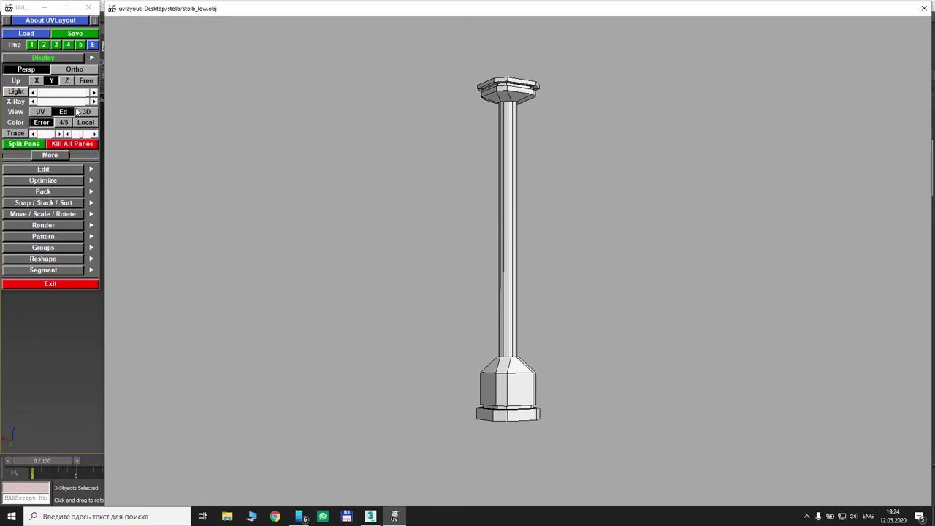
# Expand the Edit options, try the orthographic display on the column, and restore the perspective display
pyautogui.click(49, 170)
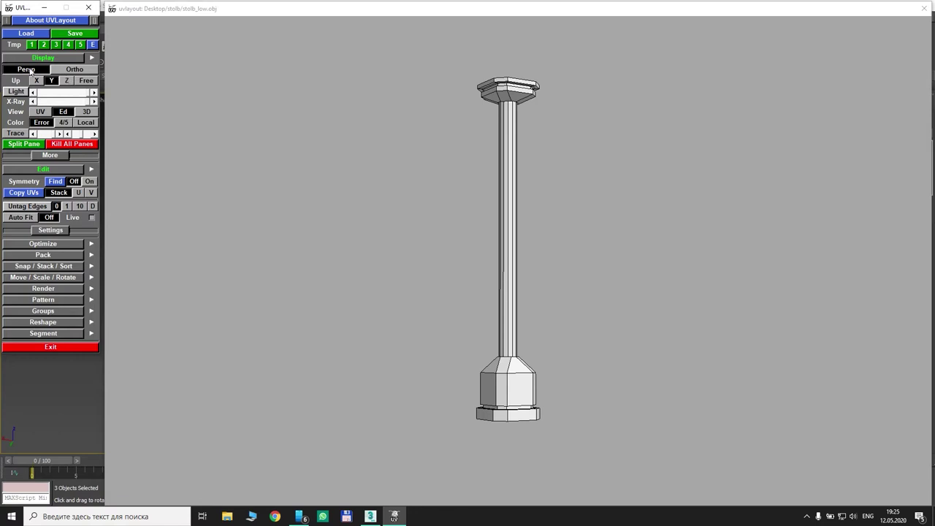
pyautogui.click(73, 70)
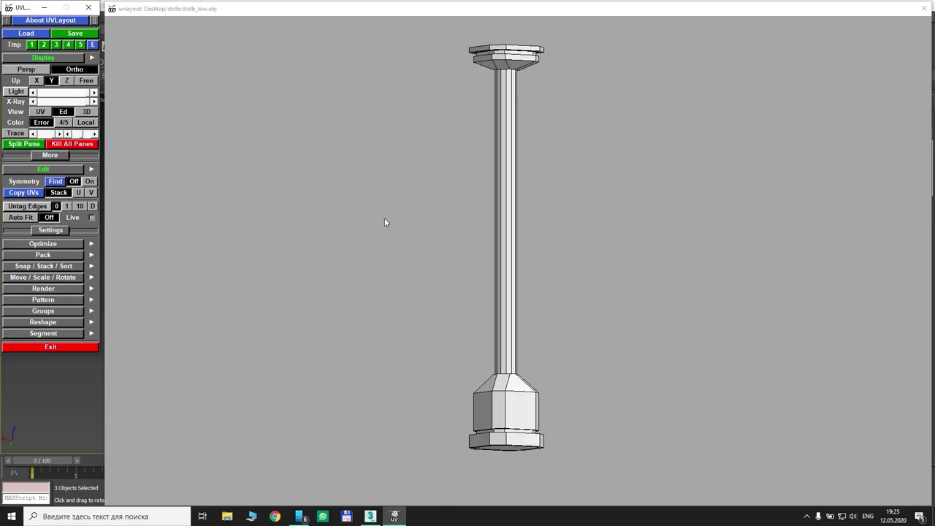
pyautogui.moveTo(385, 222); pyautogui.dragTo(333, 231)
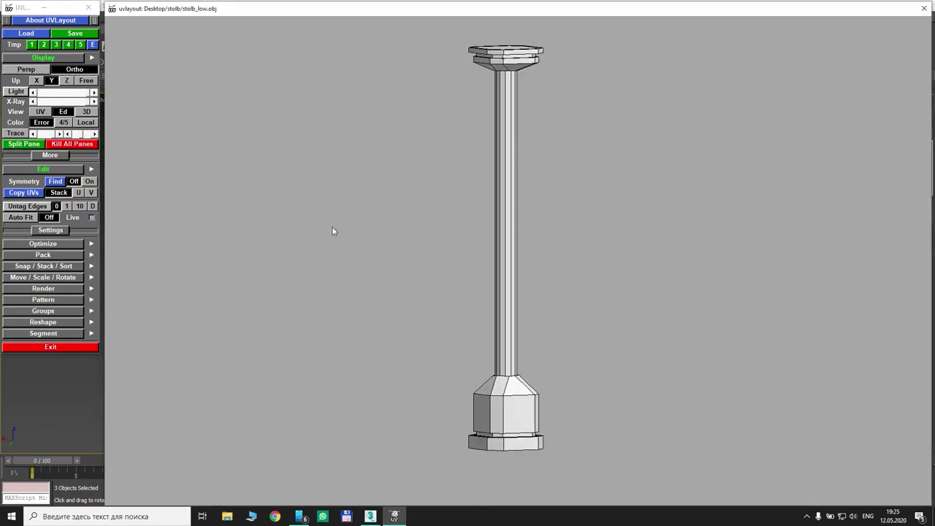
pyautogui.click(29, 70)
pyautogui.moveTo(456, 217); pyautogui.dragTo(512, 257)
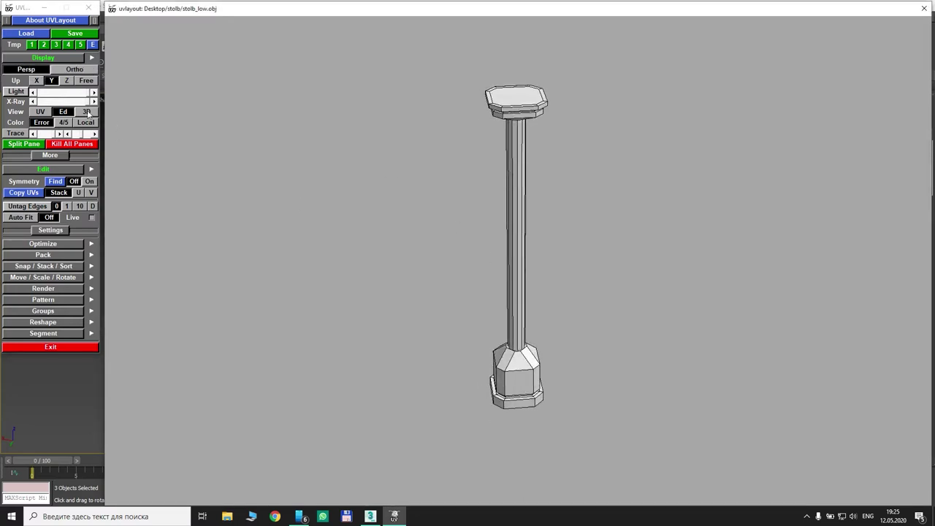
# In the Ed view, move the shaft and the base away from the capital to opposite sides
pyautogui.moveTo(407, 253); pyautogui.dragTo(434, 221)
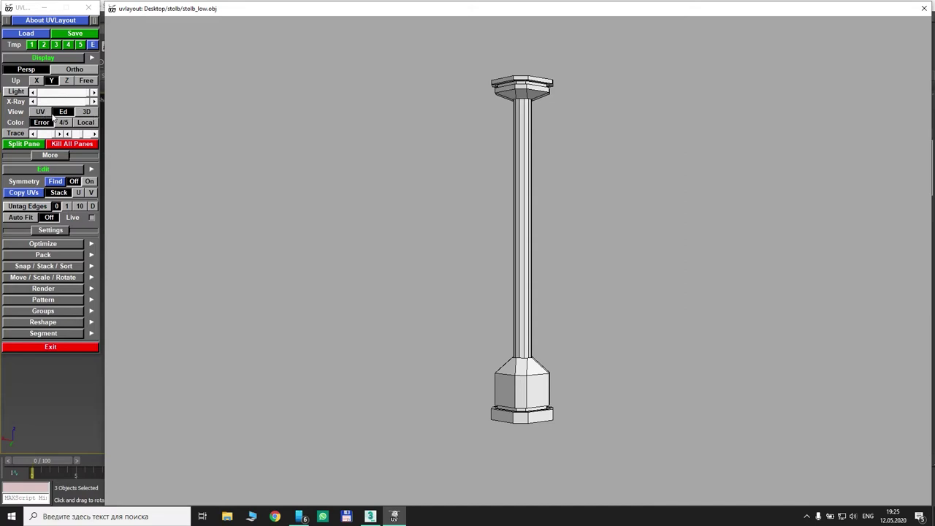
pyautogui.moveTo(405, 202); pyautogui.dragTo(421, 222)
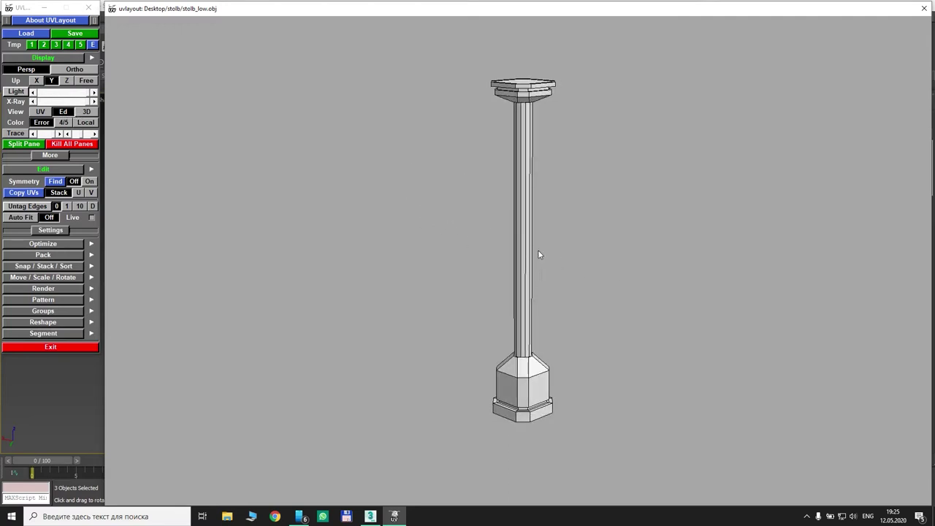
pyautogui.moveTo(529, 250); pyautogui.dragTo(619, 252, button='middle')
pyautogui.moveTo(525, 376); pyautogui.dragTo(434, 380, button='middle')
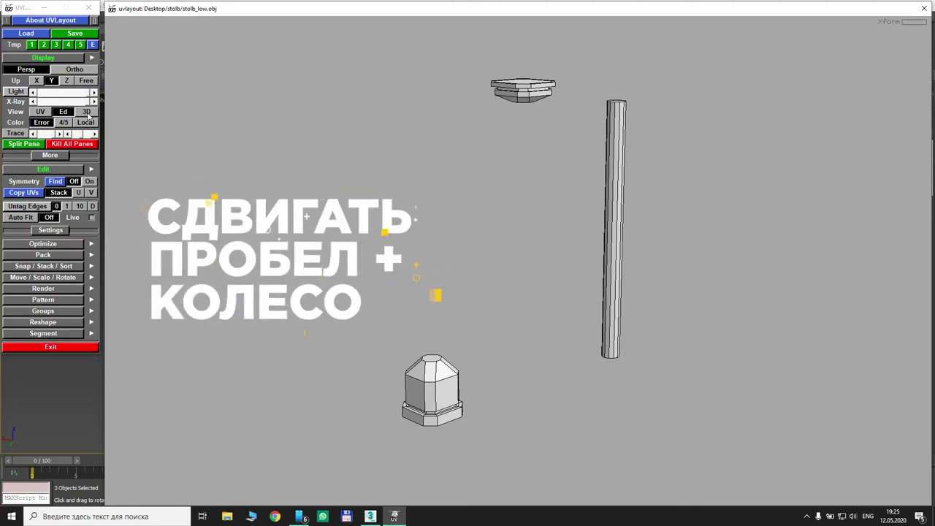
# Examine the column in the 3D view from several angles and return to the Ed view
pyautogui.press('3')
pyautogui.press('Home')
pyautogui.moveTo(462, 205); pyautogui.dragTo(377, 232)
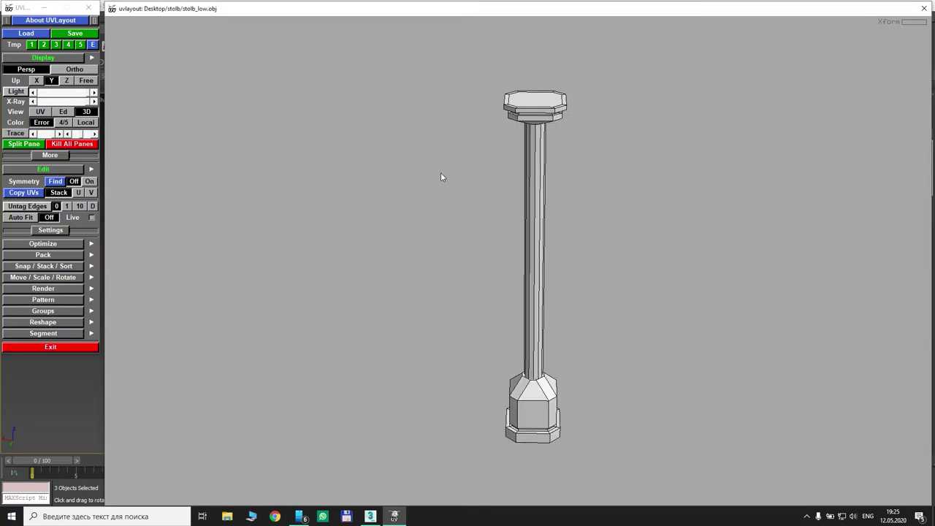
pyautogui.moveTo(415, 203); pyautogui.dragTo(447, 197)
pyautogui.press('2')
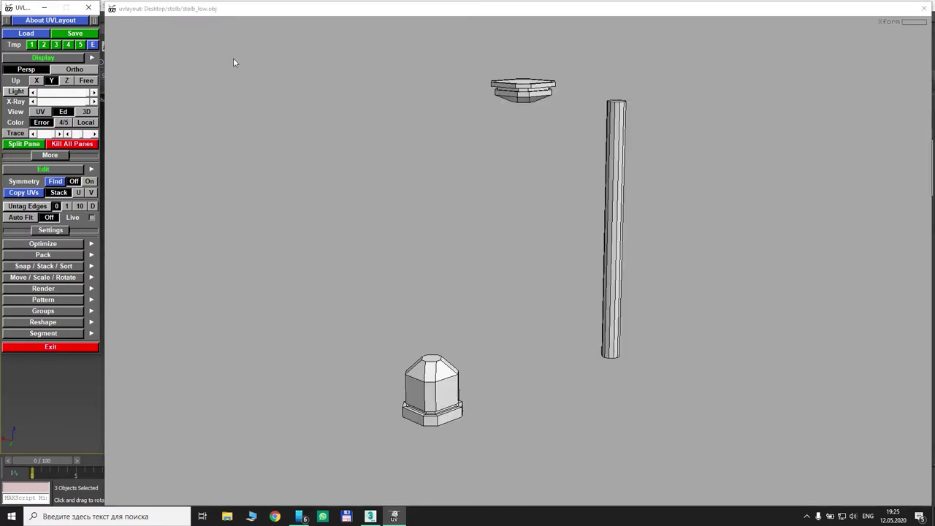
# Check the UV view and go back to the Ed view of the separated parts
pyautogui.click(42, 114)
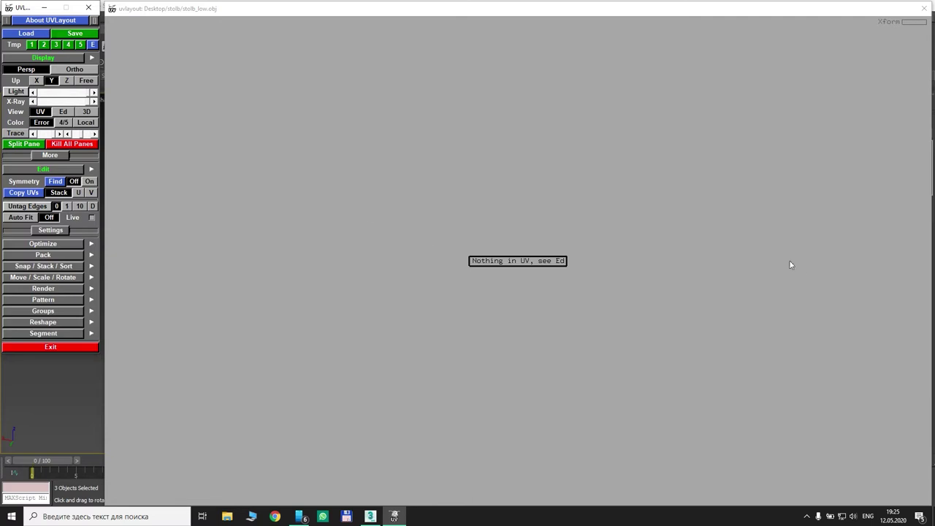
pyautogui.click(63, 112)
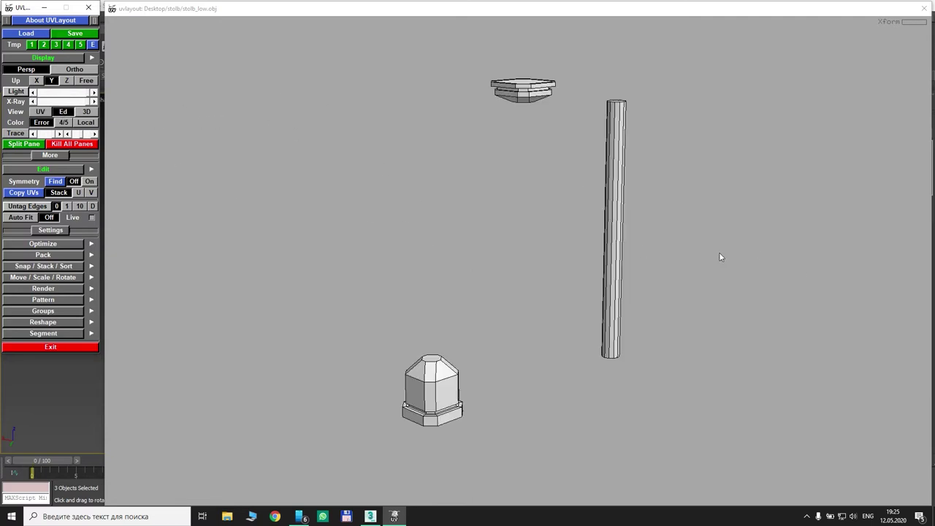
pyautogui.moveTo(565, 213); pyautogui.dragTo(509, 204)
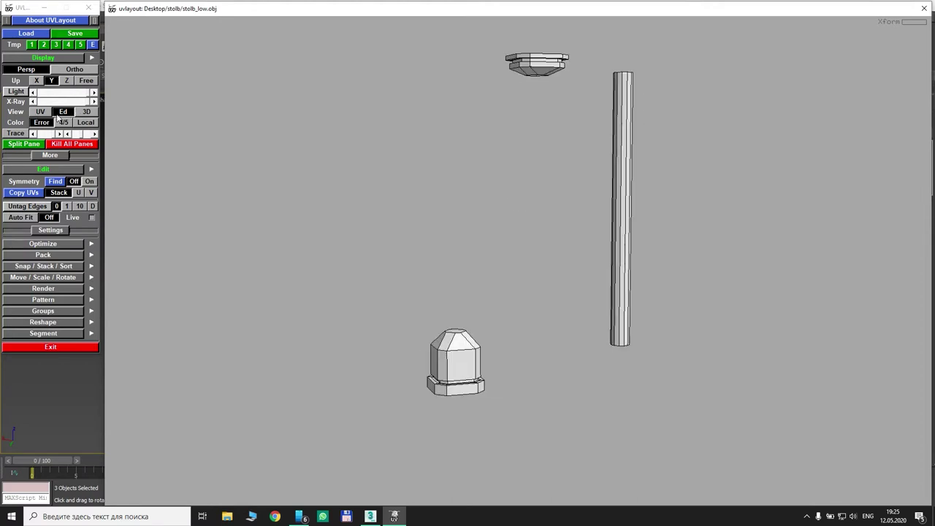
# Mark all the edges around the shaft's top cap for cutting in the Ed view
pyautogui.moveTo(285, 185); pyautogui.dragTo(239, 171, button='middle')
pyautogui.moveTo(449, 255); pyautogui.dragTo(336, 244, button='middle')
pyautogui.moveTo(439, 178); pyautogui.dragTo(527, 170)
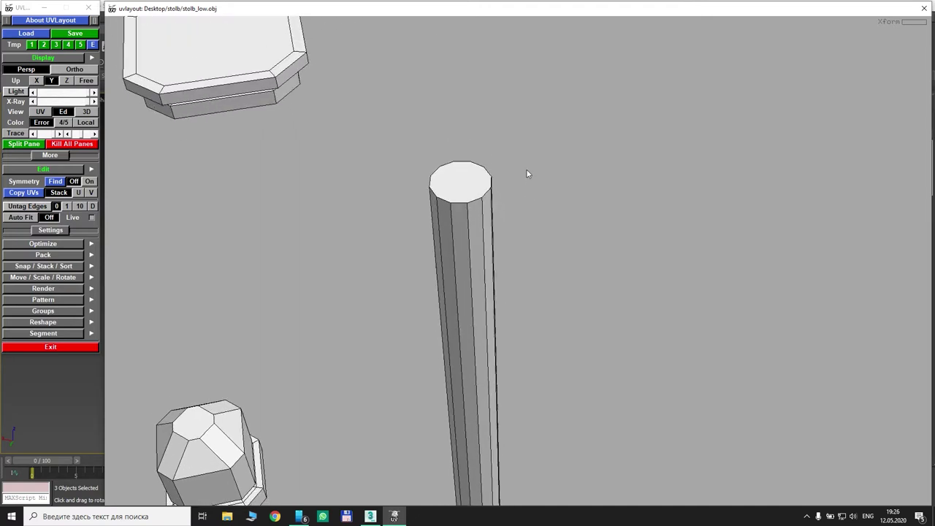
pyautogui.moveTo(526, 173); pyautogui.dragTo(380, 162)
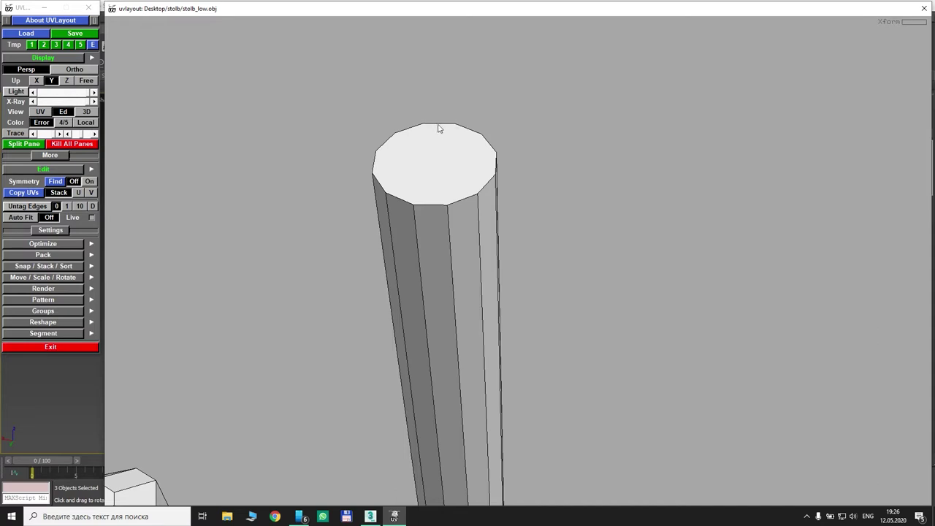
pyautogui.press('c')
pyautogui.press('c')
pyautogui.press('c')
pyautogui.press('c')
pyautogui.press('c')
pyautogui.press('c')
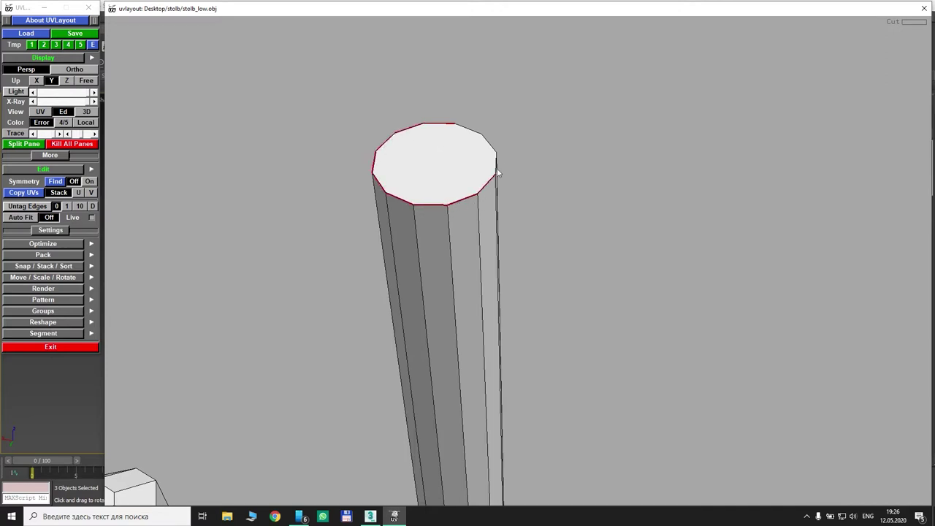
pyautogui.press('c')
pyautogui.press('c')
pyautogui.press('c')
pyautogui.moveTo(503, 151); pyautogui.dragTo(556, 183)
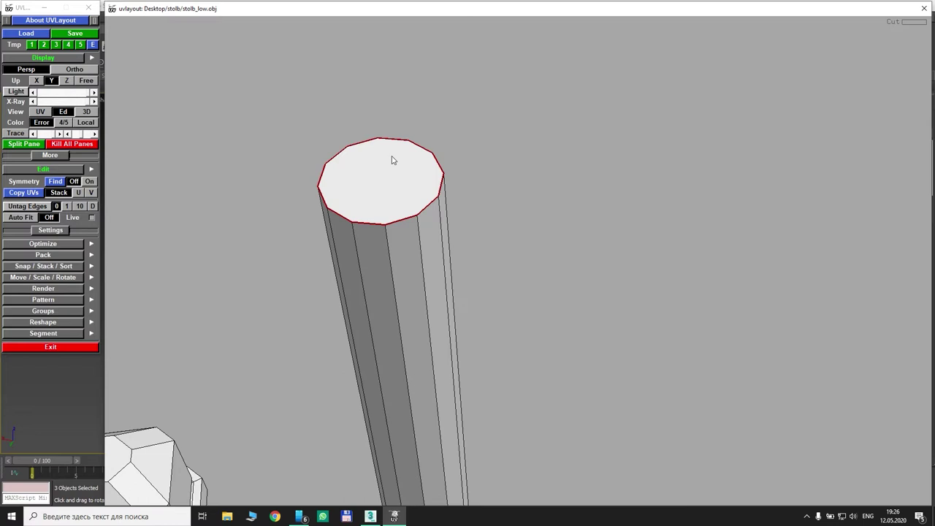
# Detach the top cap from the shaft and move it off to the side
pyautogui.press('d')
pyautogui.moveTo(426, 211); pyautogui.dragTo(440, 118)
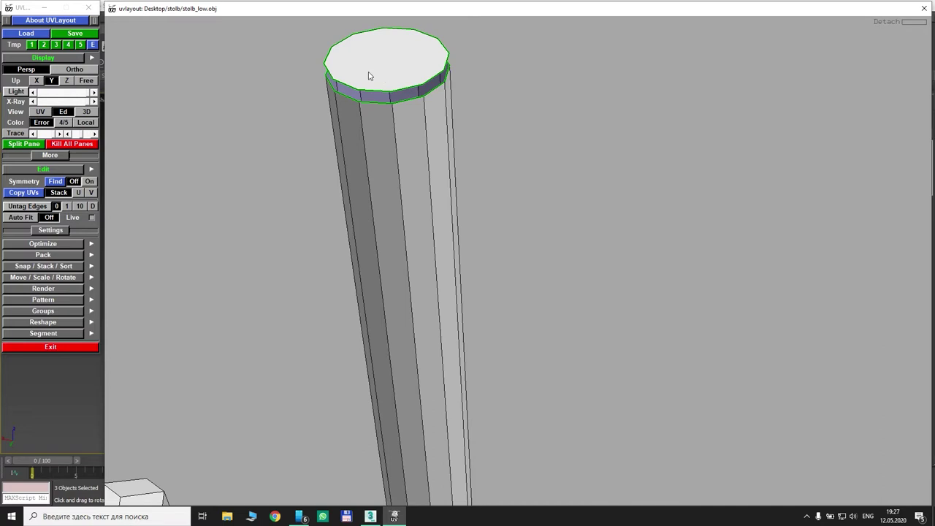
pyautogui.moveTo(370, 75); pyautogui.dragTo(411, 107)
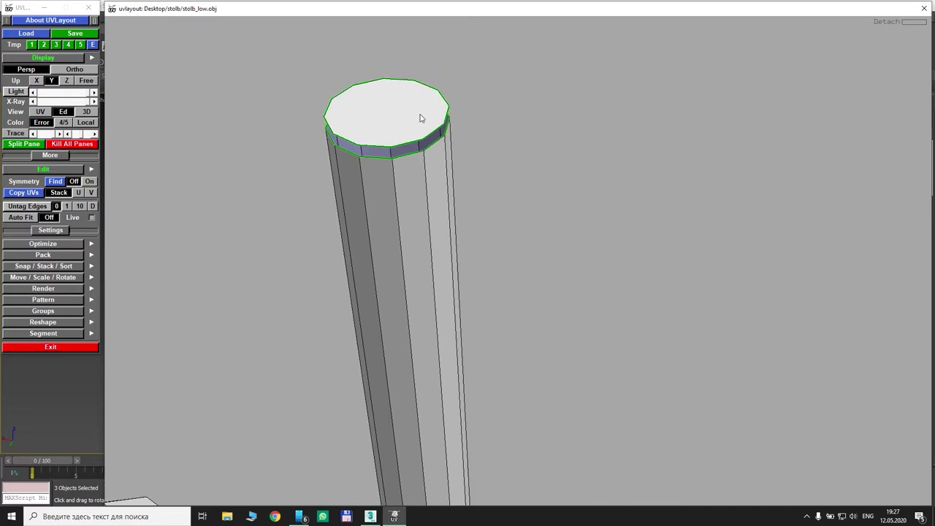
pyautogui.press('d')
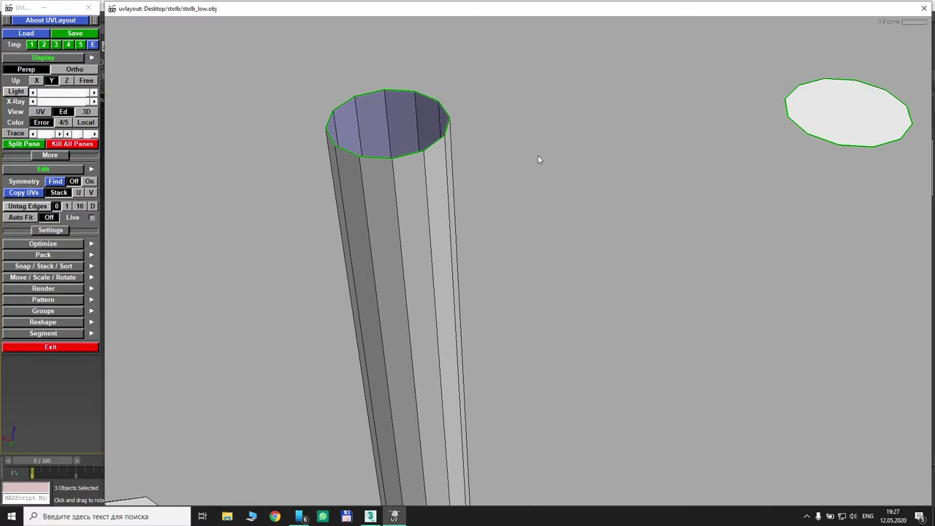
# Examine the base up close around the recess between its body and plinth, and return to an overview of all parts
pyautogui.scroll(-5, 528, 199)
pyautogui.moveTo(531, 197); pyautogui.dragTo(557, 121, button='middle')
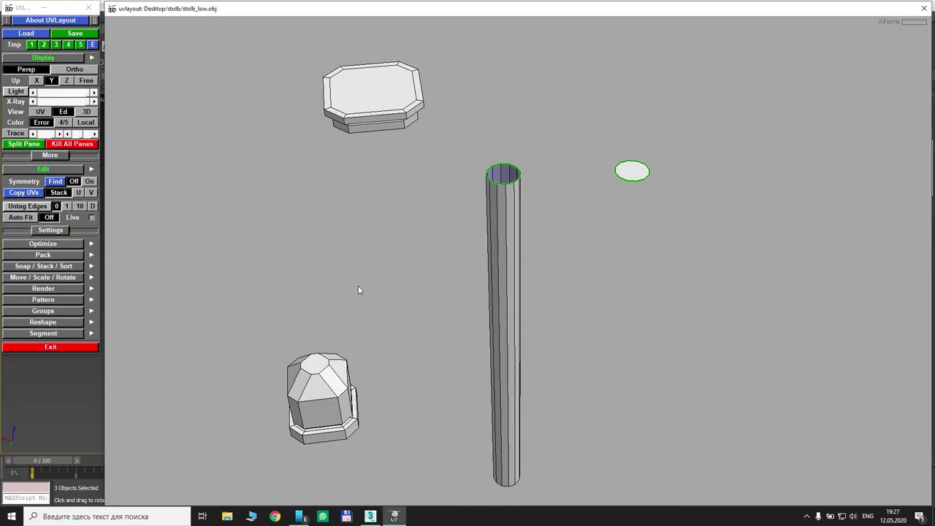
pyautogui.moveTo(330, 285); pyautogui.dragTo(325, 334)
pyautogui.scroll(8, 326, 334)
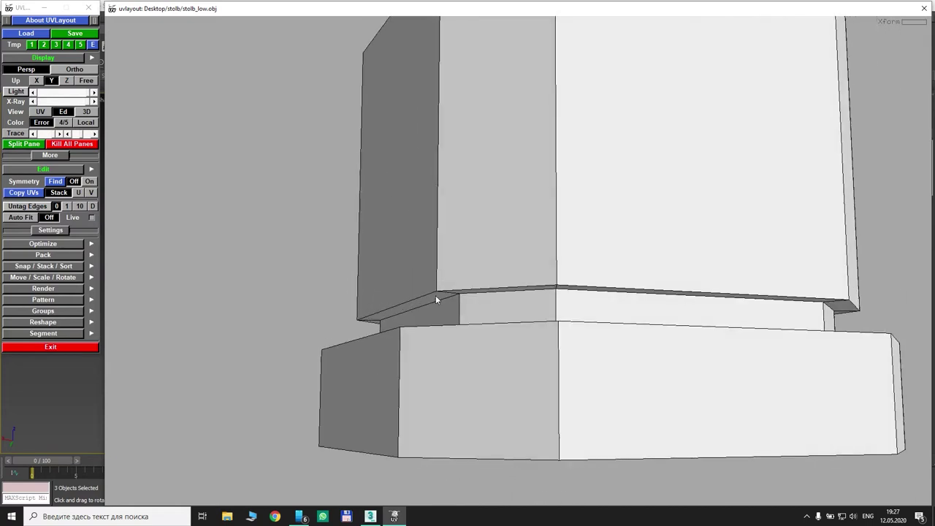
pyautogui.moveTo(317, 236); pyautogui.dragTo(307, 252)
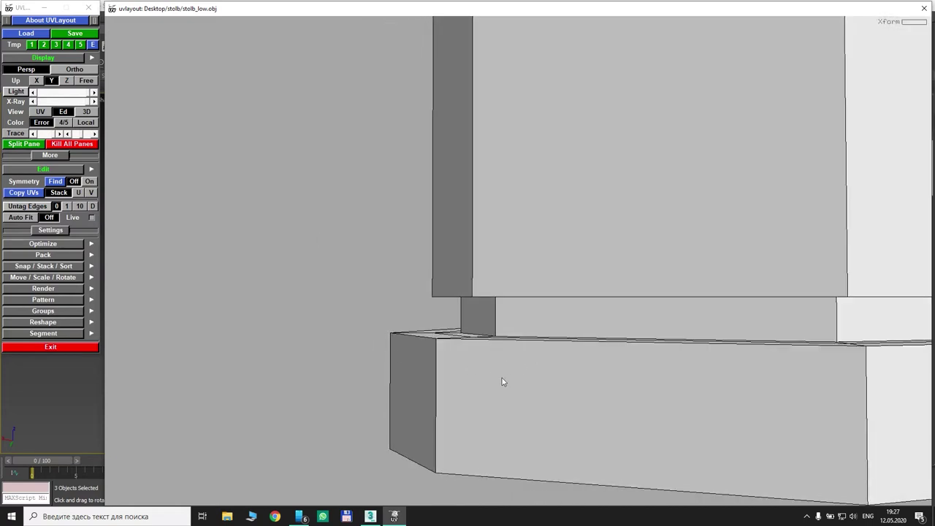
pyautogui.moveTo(377, 275); pyautogui.dragTo(383, 266)
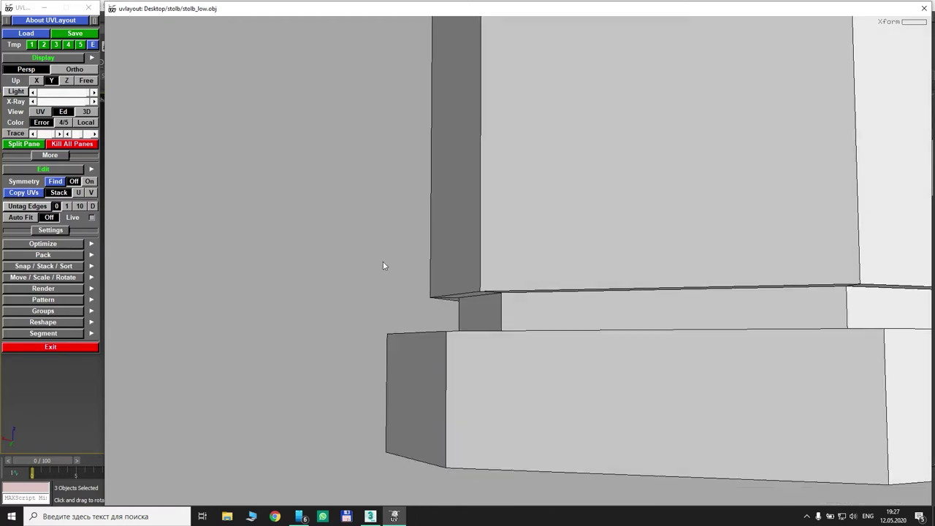
pyautogui.scroll(-10, 429, 307)
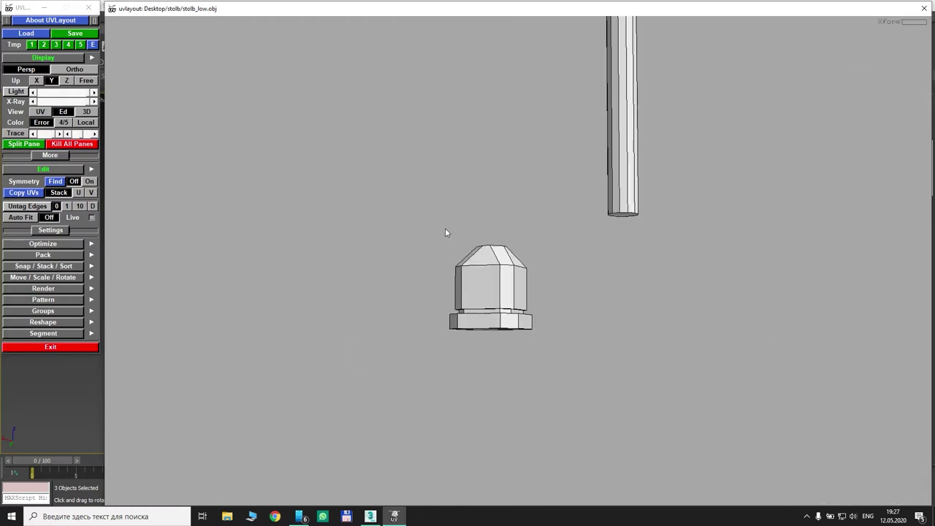
pyautogui.moveTo(445, 233); pyautogui.dragTo(417, 236)
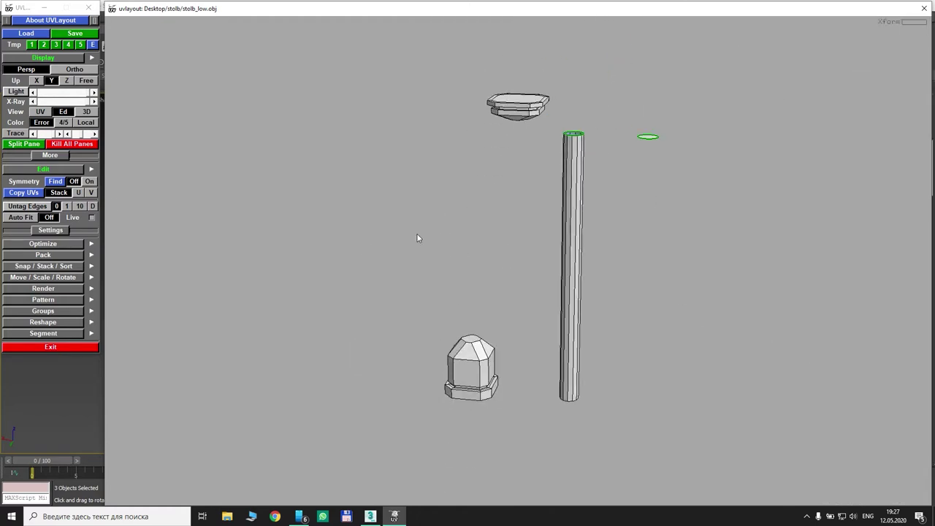
# Check the assembled column in the 3D view and return to the Ed view
pyautogui.click(86, 115)
pyautogui.moveTo(382, 125); pyautogui.dragTo(319, 151)
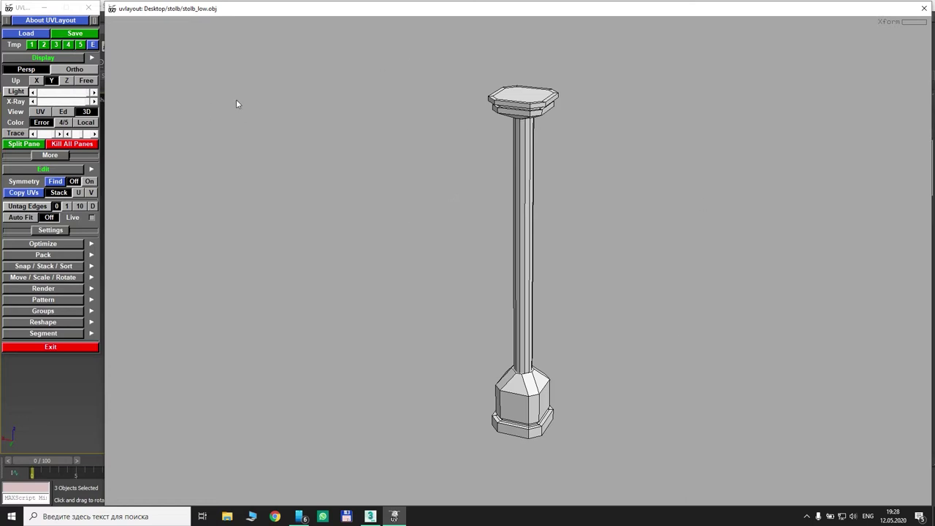
pyautogui.click(62, 112)
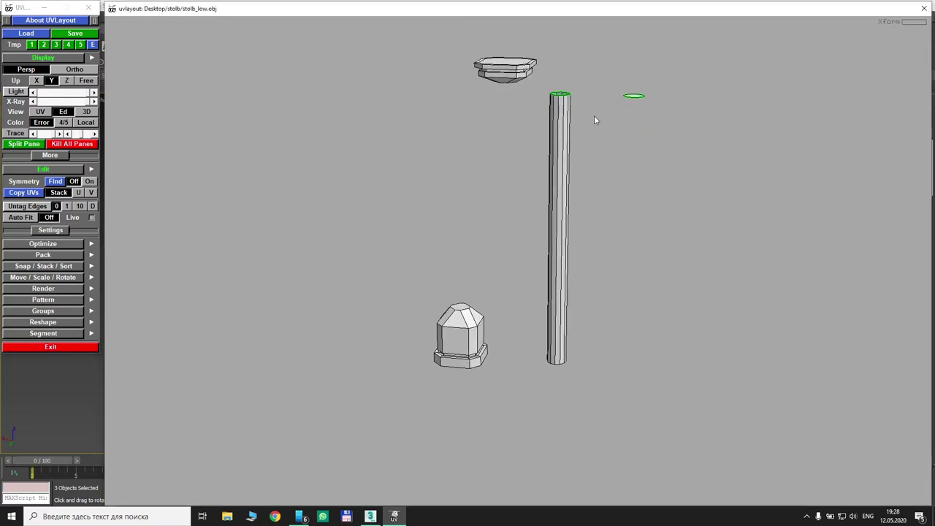
# Set the edge selection length to 10 and mark the edge loop around the shaft's bottom cap for cutting
pyautogui.moveTo(594, 116); pyautogui.dragTo(569, 45, button='middle')
pyautogui.moveTo(577, 271); pyautogui.dragTo(545, 183)
pyautogui.moveTo(545, 182); pyautogui.dragTo(520, 209, button='right')
pyautogui.scroll(2, 514, 205)
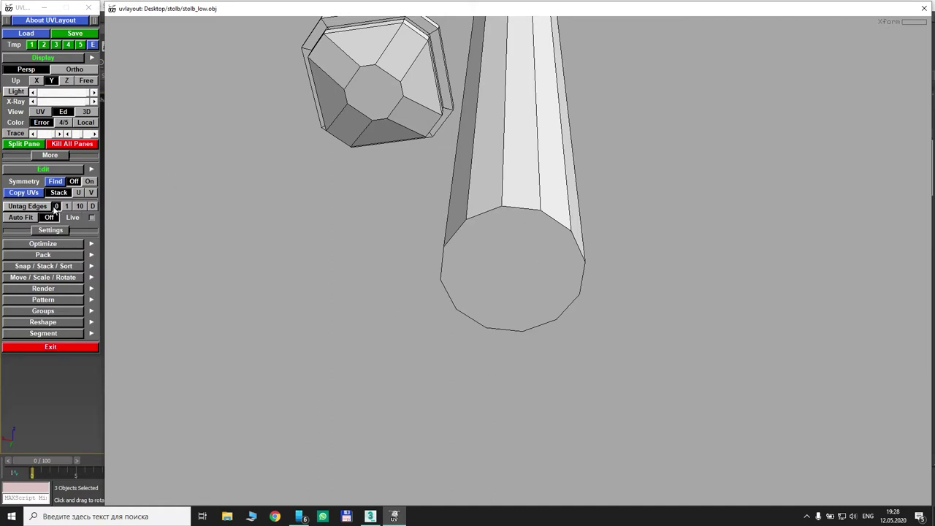
pyautogui.click(79, 207)
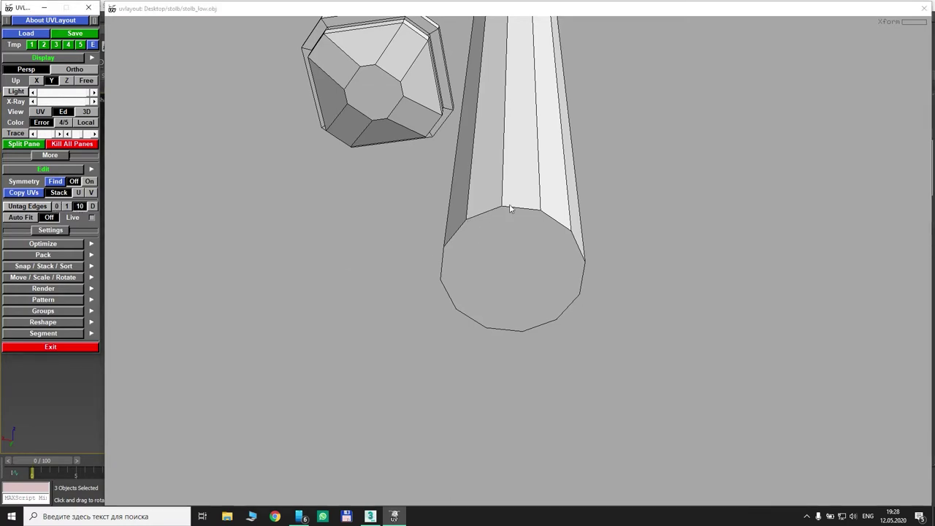
pyautogui.press('c')
pyautogui.press('c')
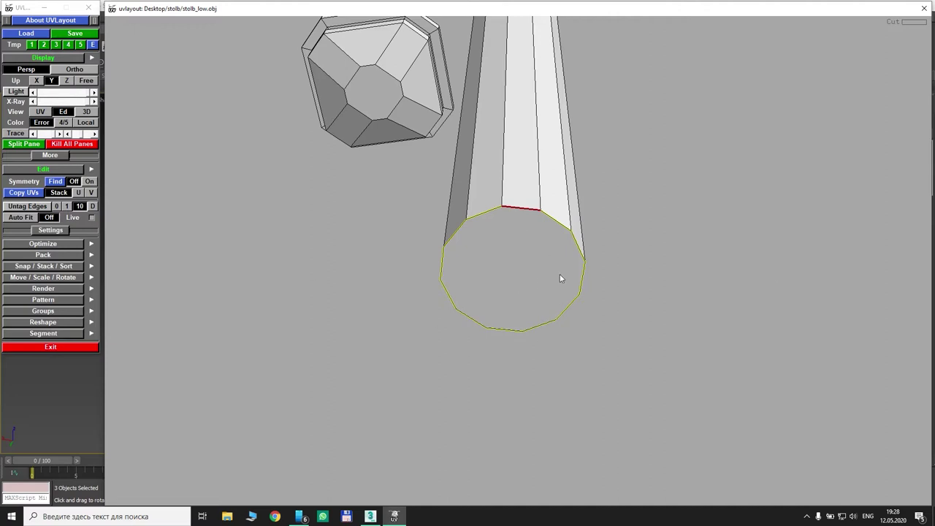
pyautogui.moveTo(660, 111); pyautogui.dragTo(522, 230)
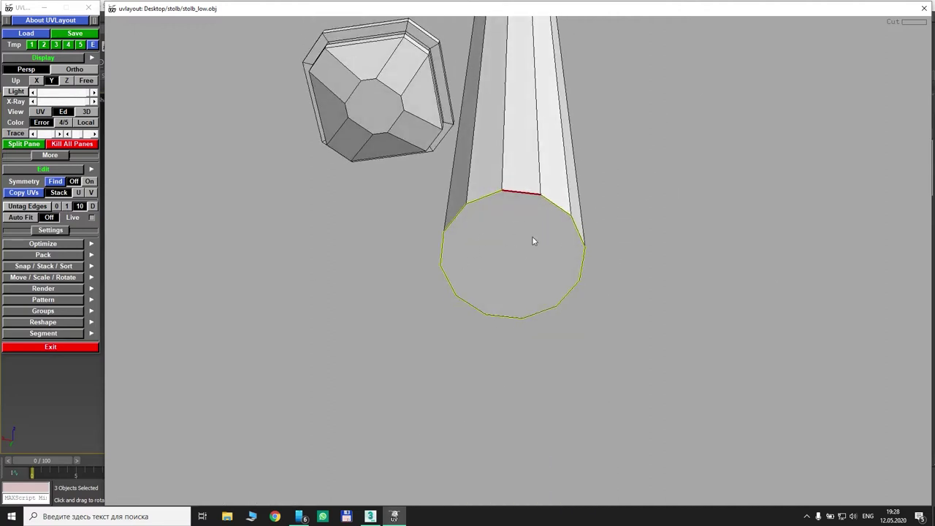
# Detach the shaft's bottom cap and drop both shaft caps into the UV view
pyautogui.press('Return')
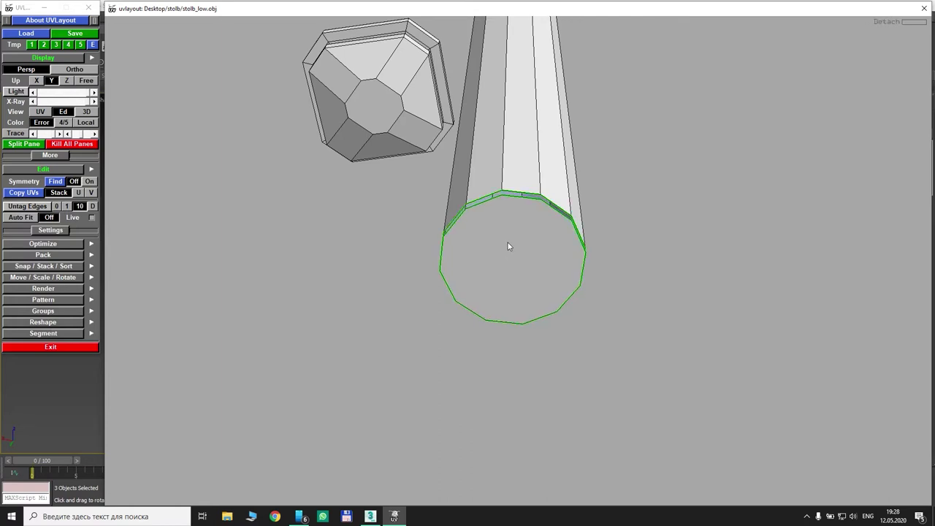
pyautogui.press('d')
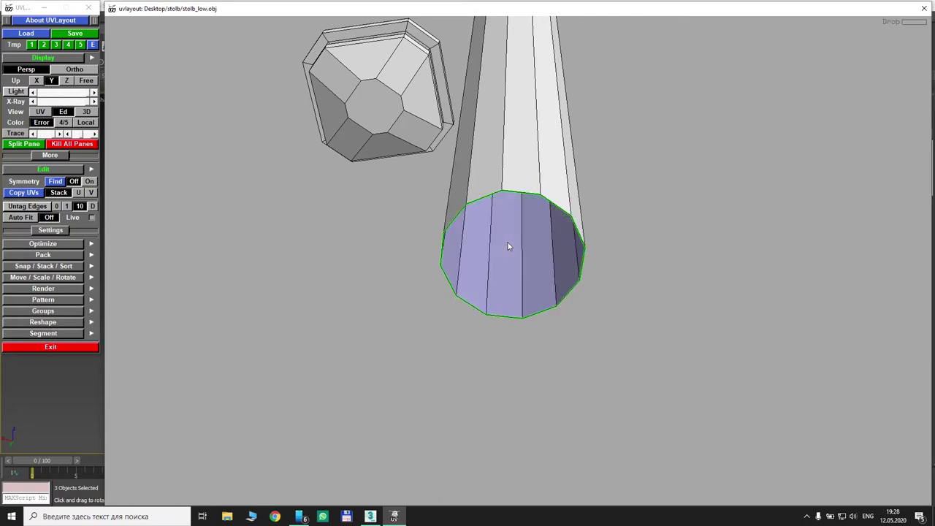
pyautogui.click(40, 111)
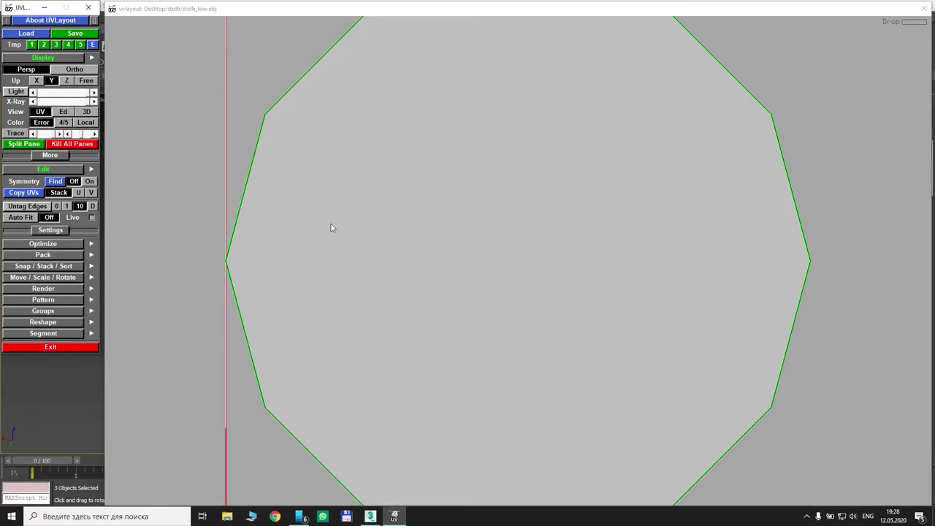
pyautogui.click(68, 114)
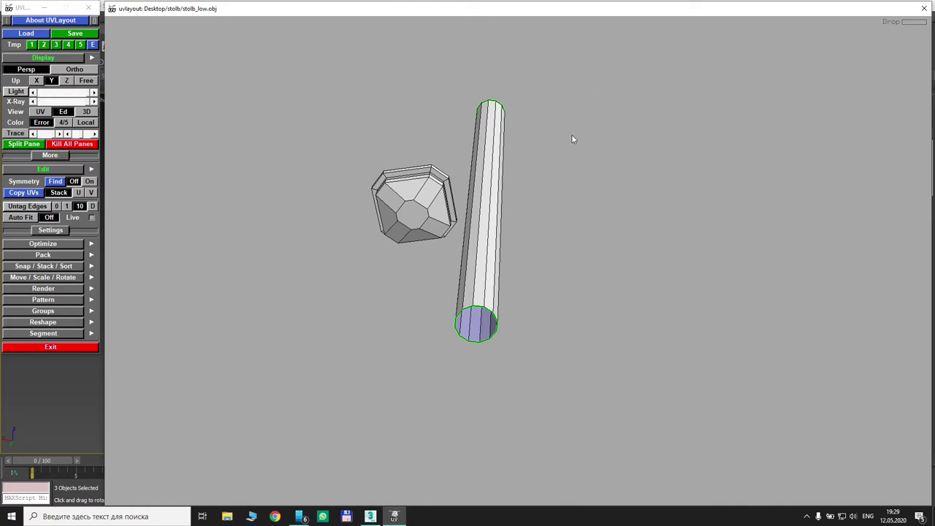
# Split the shaft open along one lengthwise edge and drop it into the UV view
pyautogui.moveTo(572, 136); pyautogui.dragTo(592, 184)
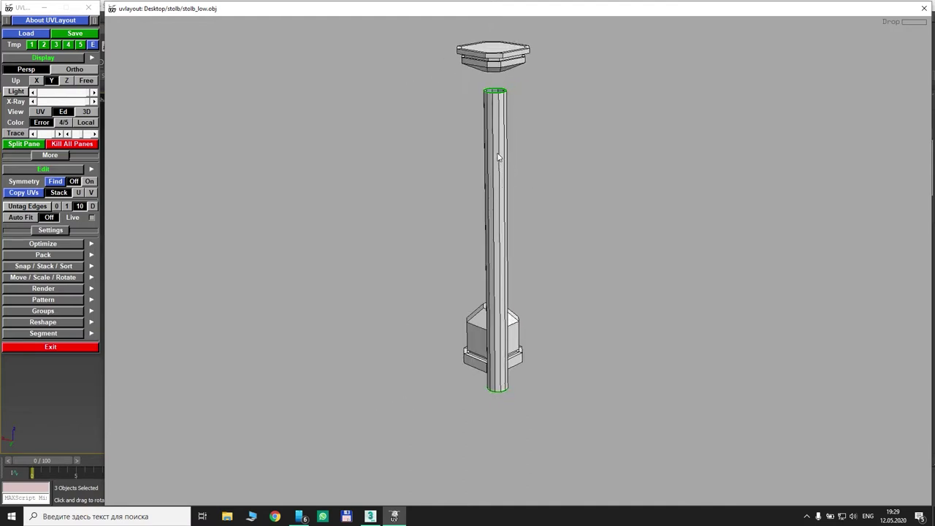
pyautogui.press('c')
pyautogui.moveTo(492, 407); pyautogui.dragTo(670, 231)
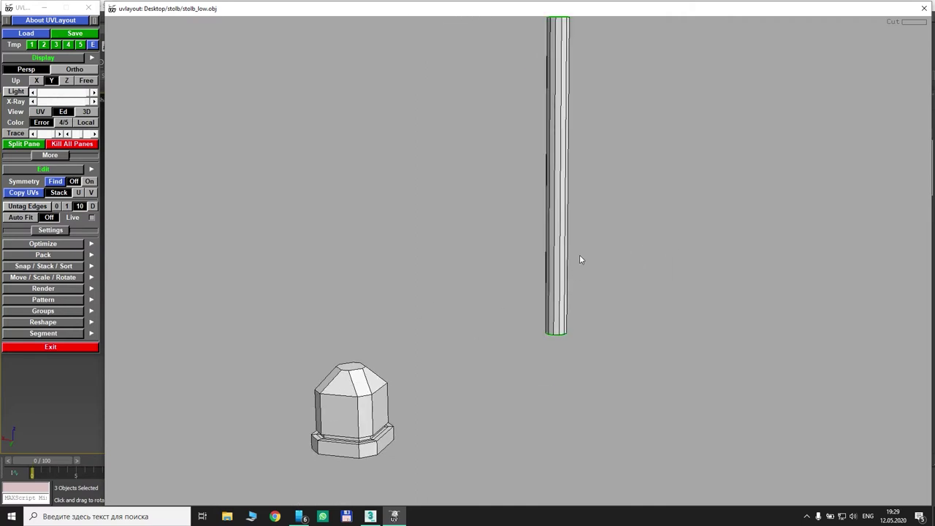
pyautogui.moveTo(580, 258); pyautogui.dragTo(520, 153)
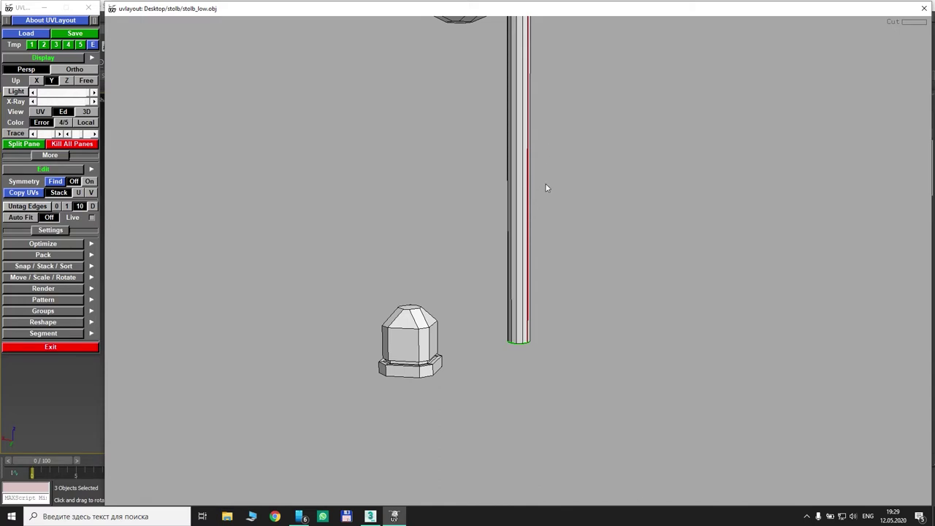
pyautogui.hotkey('shift', 's')
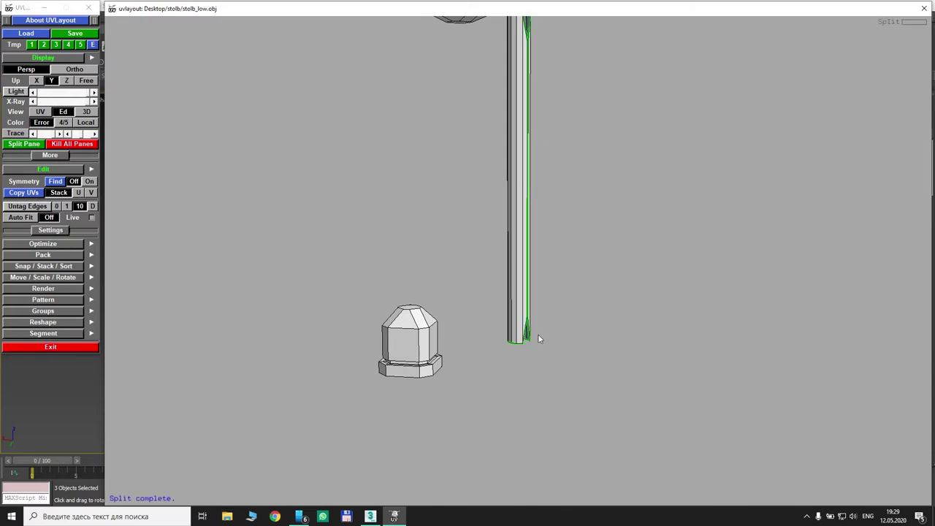
pyautogui.scroll(2, 539, 337)
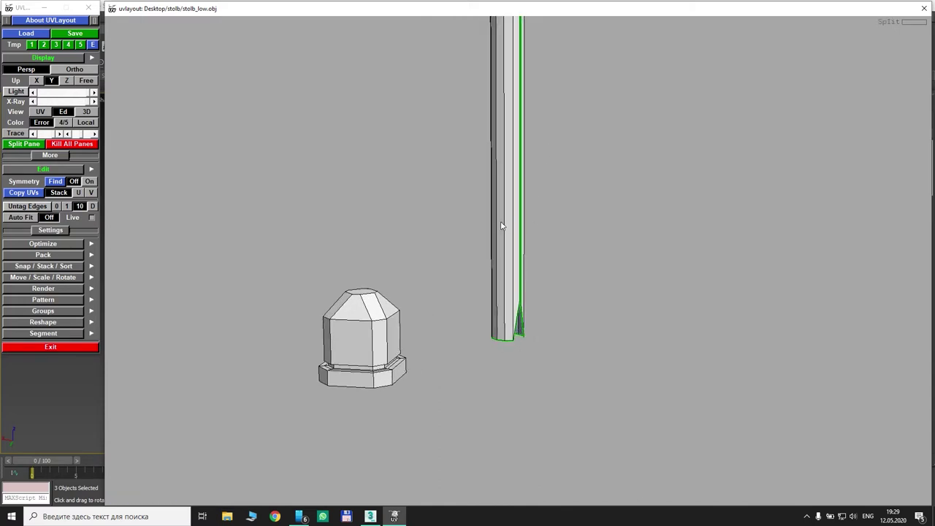
pyautogui.press('d')
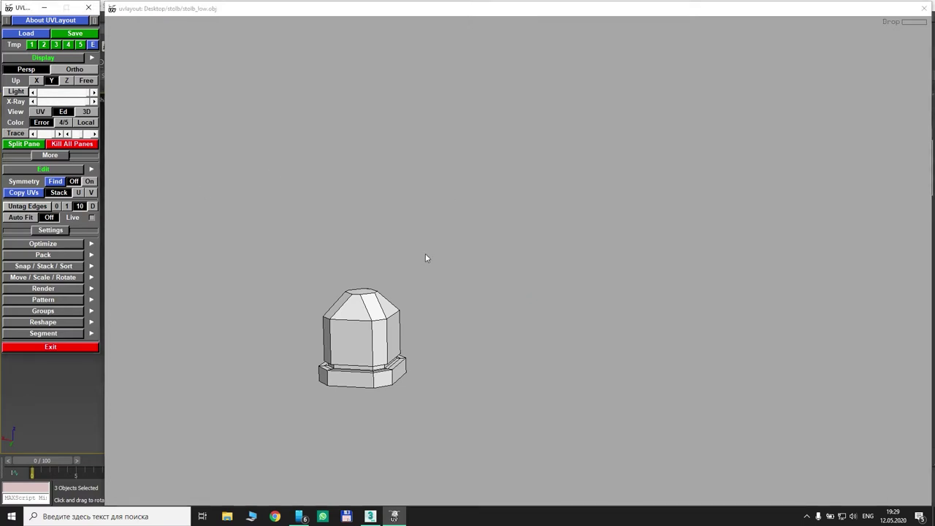
# Examine the shaft and its two caps in the UV view and return to the Ed view
pyautogui.click(40, 111)
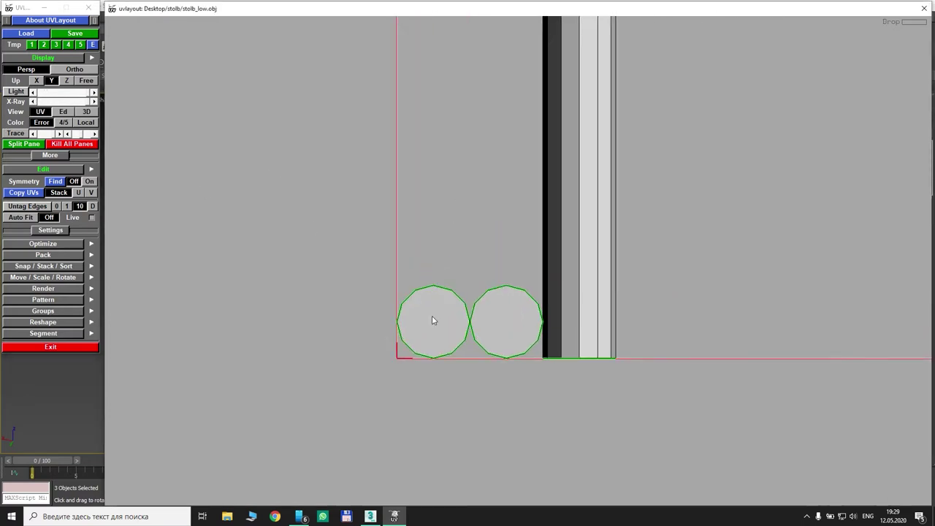
pyautogui.moveTo(433, 316); pyautogui.dragTo(457, 286, button='middle')
pyautogui.moveTo(458, 287); pyautogui.dragTo(432, 326, button='right')
pyautogui.moveTo(522, 85); pyautogui.dragTo(502, 129, button='middle')
pyautogui.moveTo(502, 129); pyautogui.dragTo(465, 235, button='right')
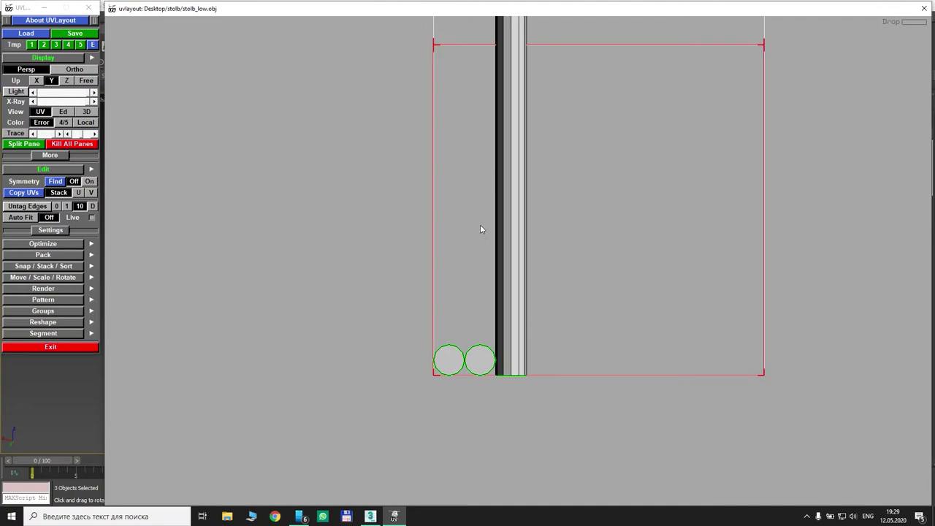
pyautogui.press('2')
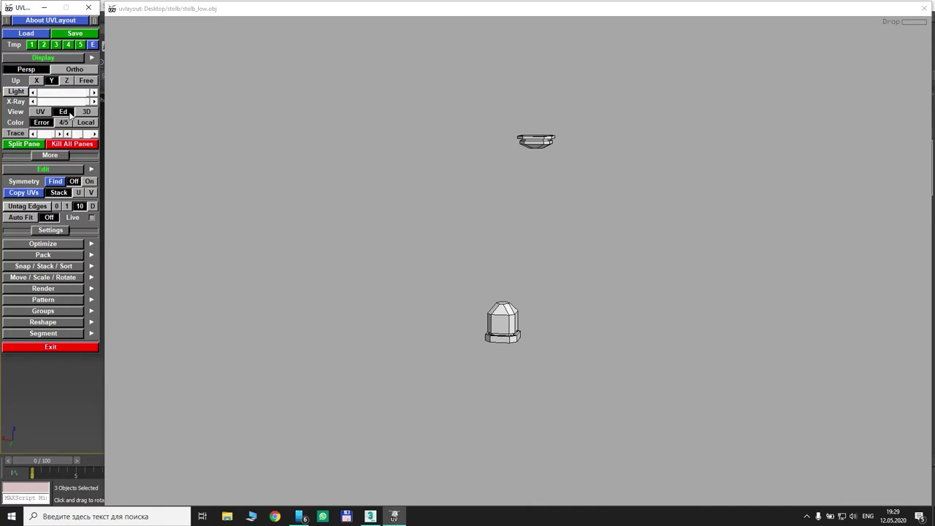
# Mark edges around the flat top face of the lower dome-shaped part for cutting and set the edge selection length to 0
pyautogui.moveTo(500, 181); pyautogui.dragTo(491, 183, button='middle')
pyautogui.moveTo(492, 184); pyautogui.dragTo(516, 134, button='right')
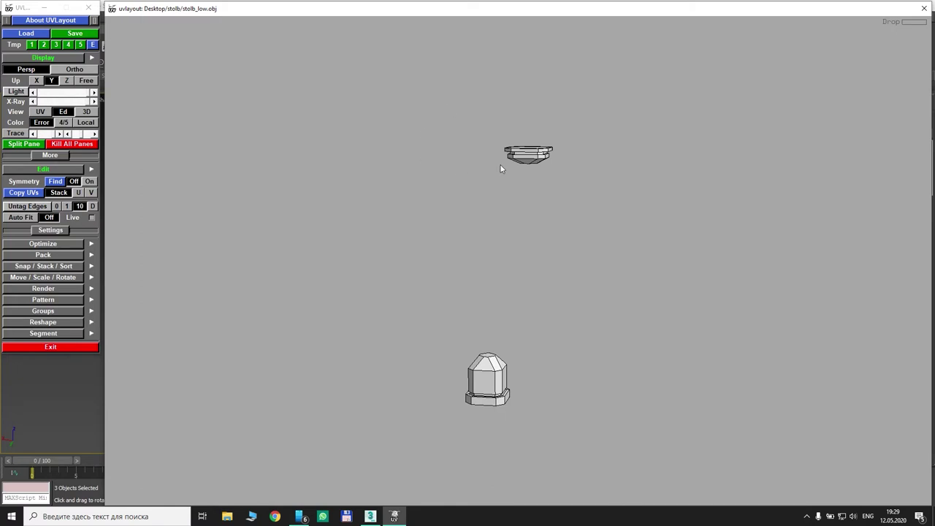
pyautogui.moveTo(500, 253); pyautogui.dragTo(529, 167, button='middle')
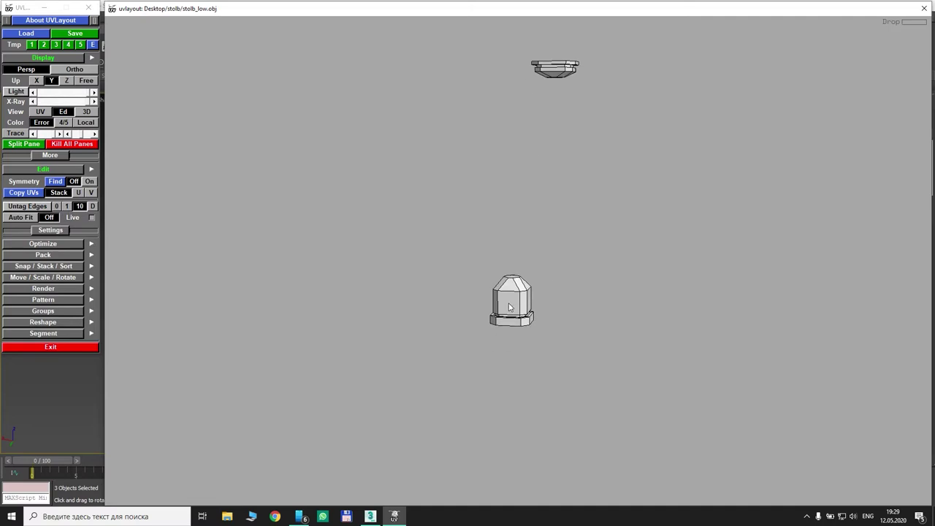
pyautogui.moveTo(509, 307); pyautogui.dragTo(619, 242, button='right')
pyautogui.moveTo(619, 243); pyautogui.dragTo(588, 227)
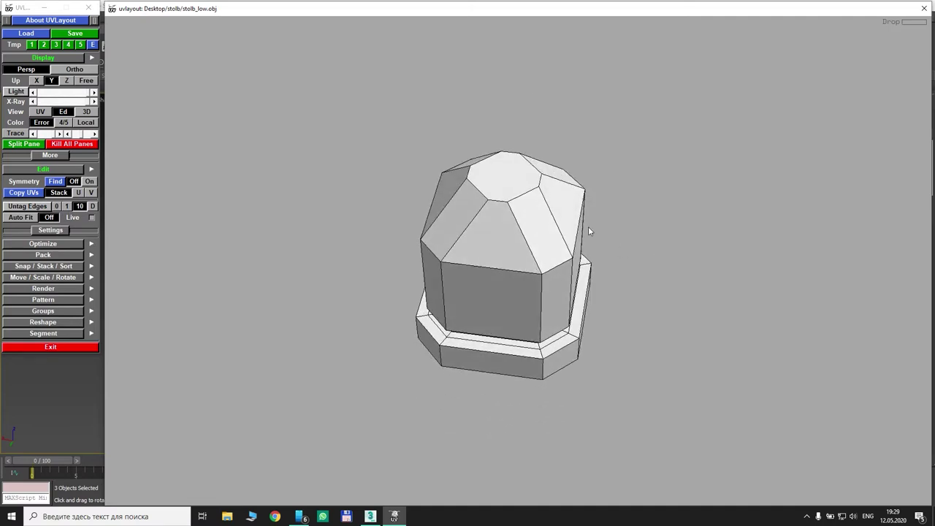
pyautogui.moveTo(588, 226); pyautogui.dragTo(568, 280, button='middle')
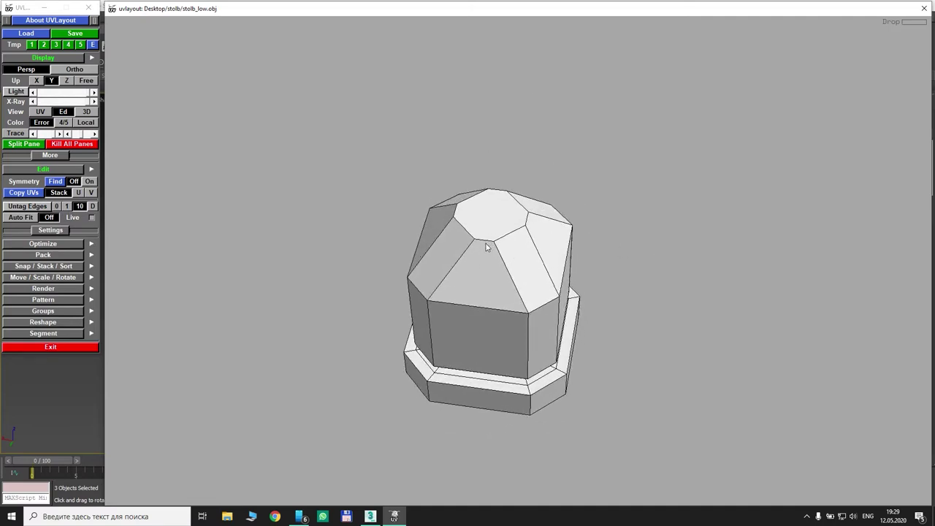
pyautogui.press('c')
pyautogui.press('c')
pyautogui.press('c')
pyautogui.click(56, 206)
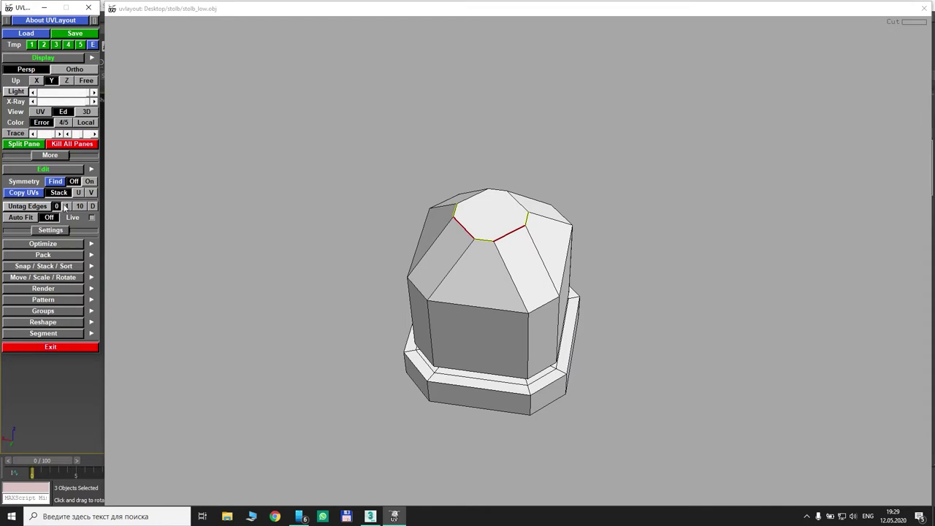
# Mark the remaining edges around the lower part's flat top face, detach the face and drop it into the UV view
pyautogui.press('c')
pyautogui.press('c')
pyautogui.press('c')
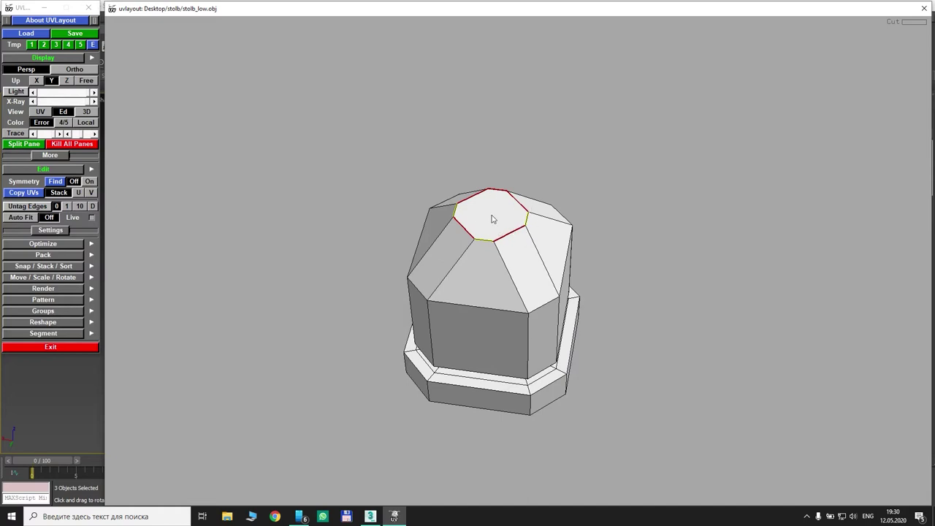
pyautogui.press('Return')
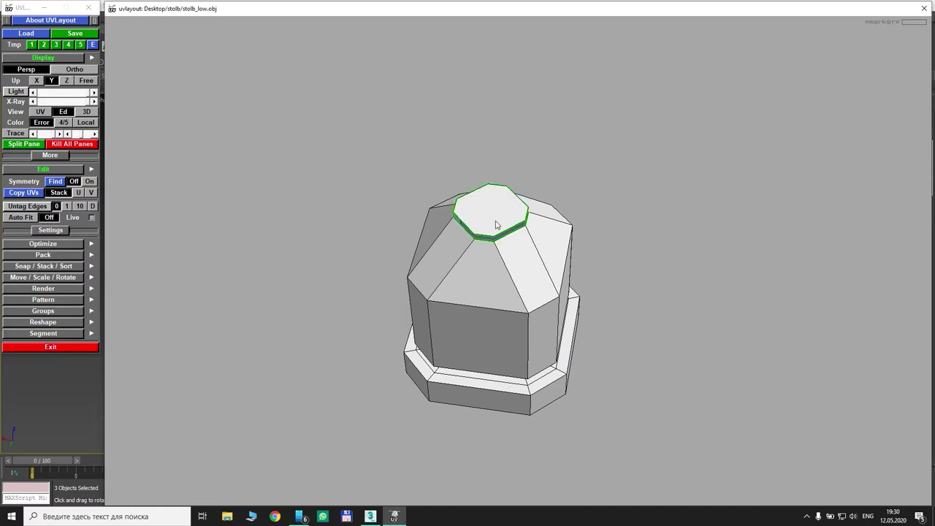
pyautogui.press('d')
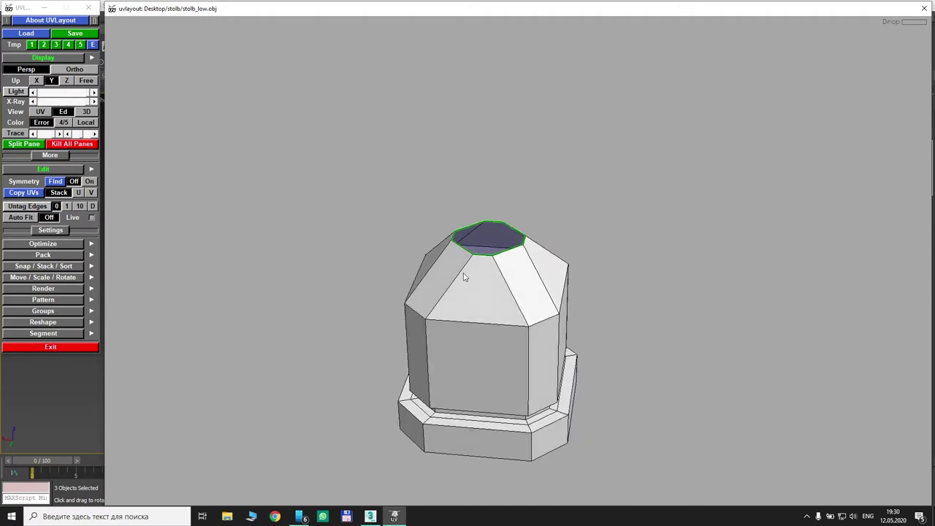
# Examine the lower part's sloped top, body, recessed neck and base ring from several angles
pyautogui.moveTo(653, 363); pyautogui.dragTo(665, 279, button='middle')
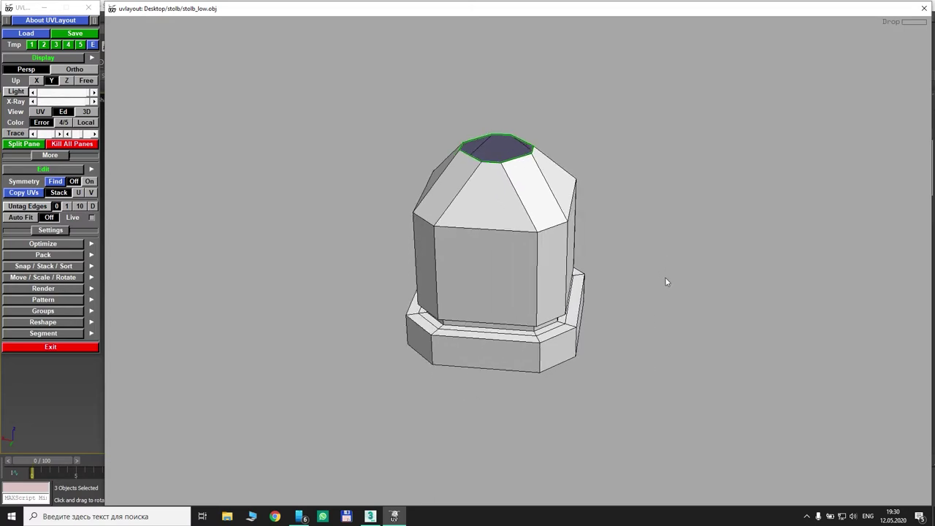
pyautogui.moveTo(665, 279); pyautogui.dragTo(665, 226)
pyautogui.moveTo(459, 353); pyautogui.dragTo(451, 300, button='middle')
pyautogui.moveTo(450, 300); pyautogui.dragTo(442, 322, button='right')
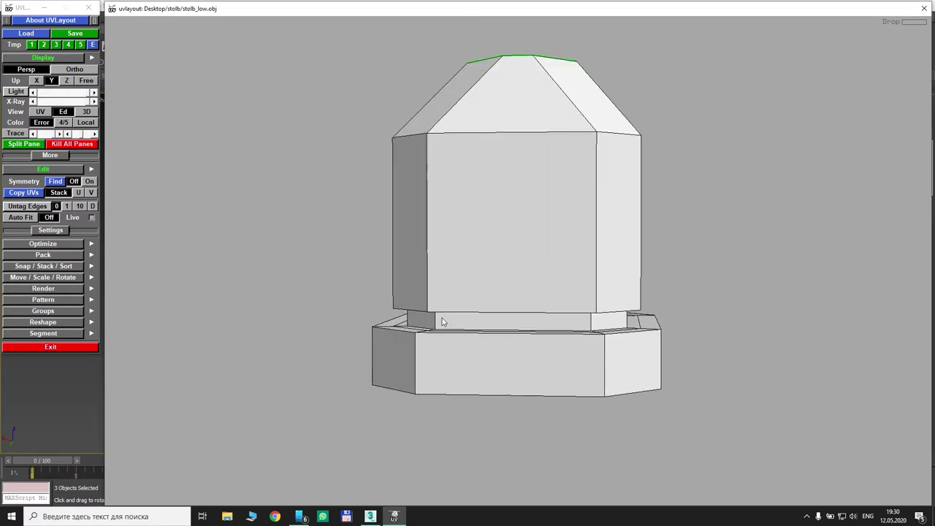
pyautogui.moveTo(351, 282); pyautogui.dragTo(347, 259, button='middle')
pyautogui.moveTo(348, 259); pyautogui.dragTo(437, 307)
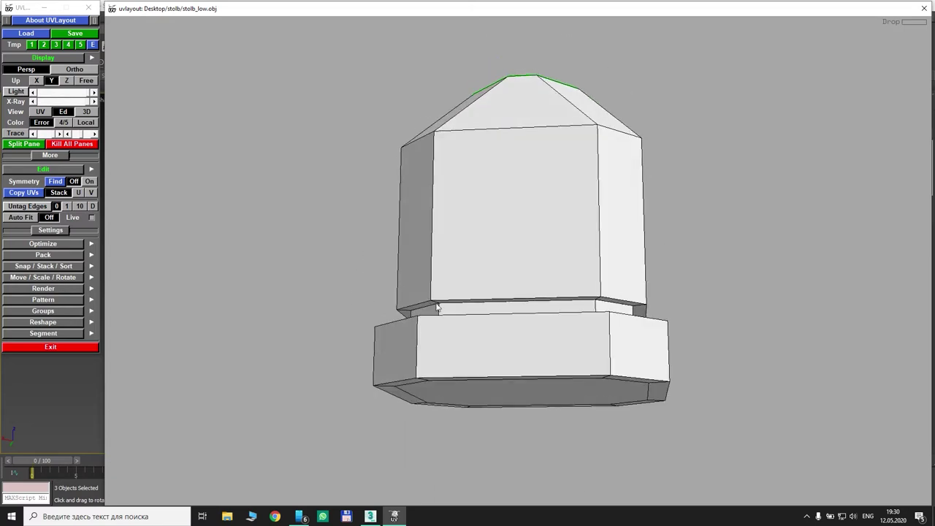
pyautogui.moveTo(356, 245); pyautogui.dragTo(364, 298)
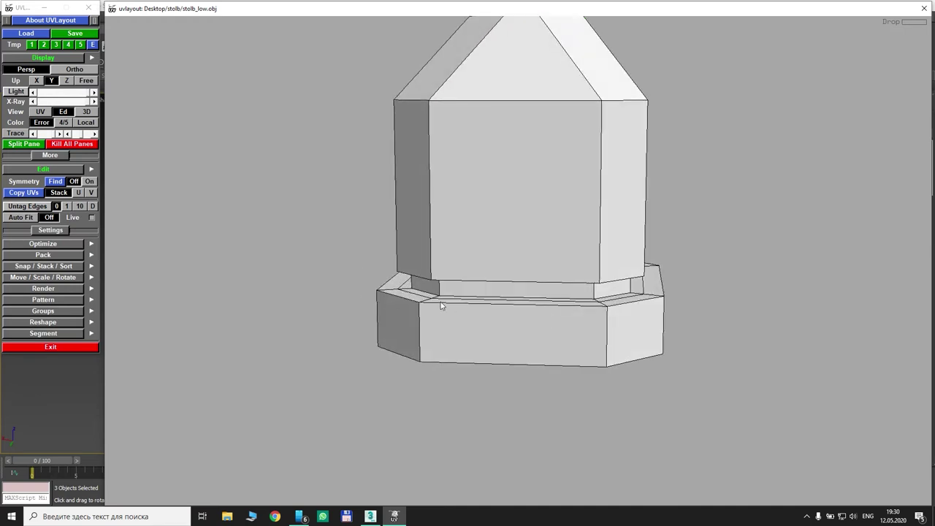
pyautogui.scroll(-2, 501, 312)
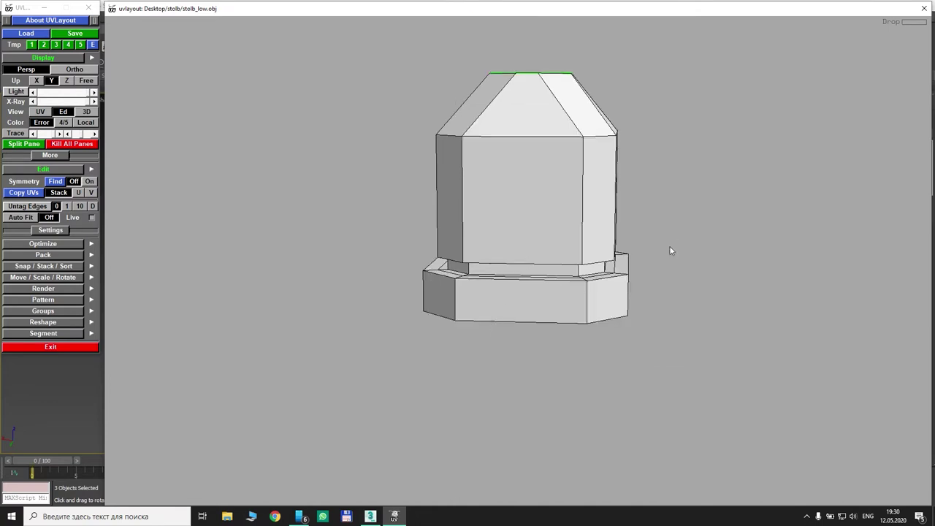
pyautogui.moveTo(669, 246); pyautogui.dragTo(639, 298, button='middle')
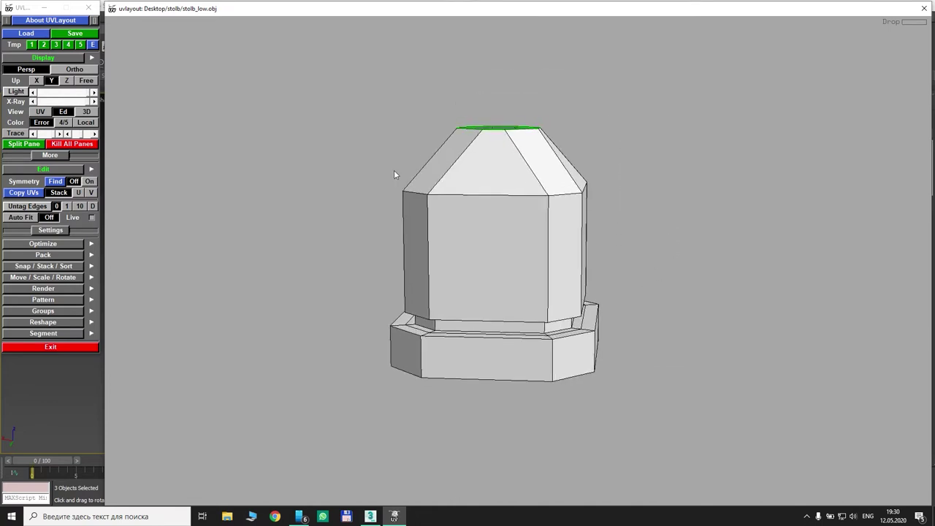
pyautogui.moveTo(449, 178); pyautogui.dragTo(650, 215)
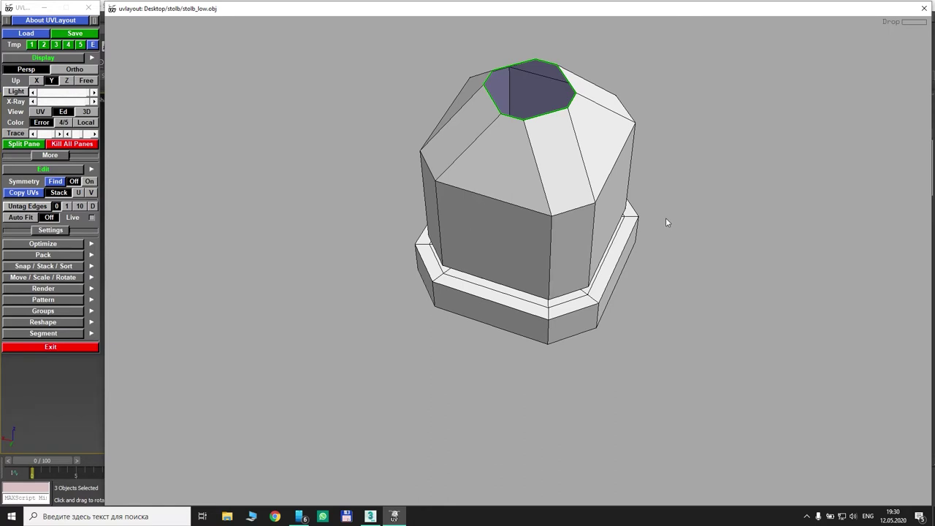
pyautogui.moveTo(665, 219); pyautogui.dragTo(596, 244, button='middle')
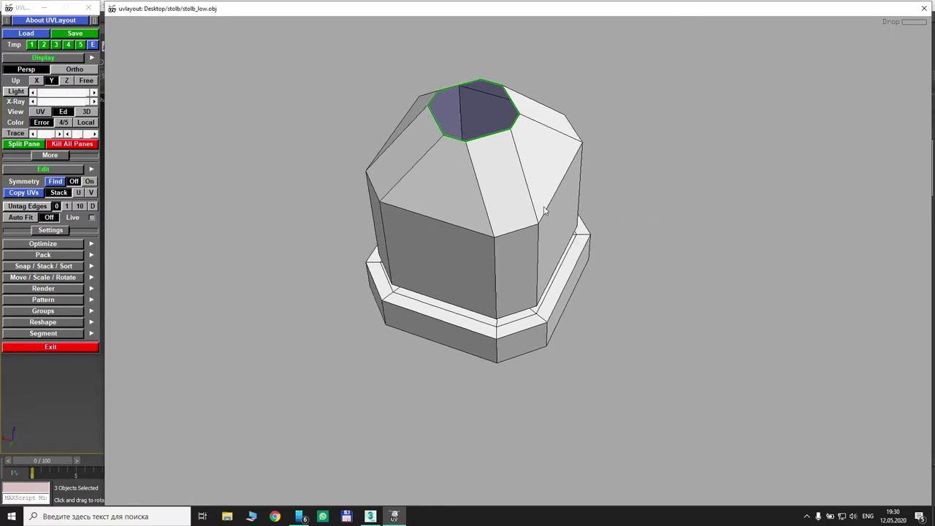
pyautogui.moveTo(604, 240); pyautogui.dragTo(628, 217)
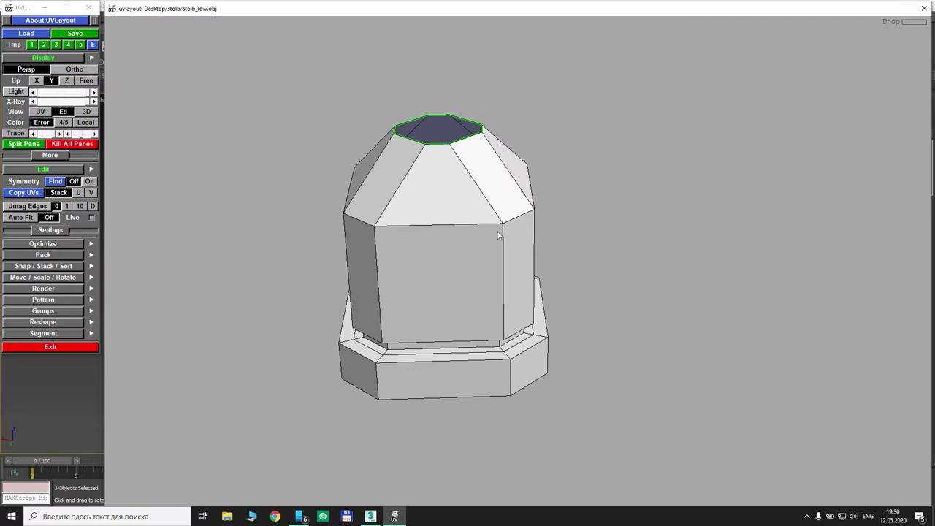
# Mark the horizontal edge loops at the body's upper and lower edges, the neck's bottom and the base's outer upper and lower edges for cutting
pyautogui.press('c')
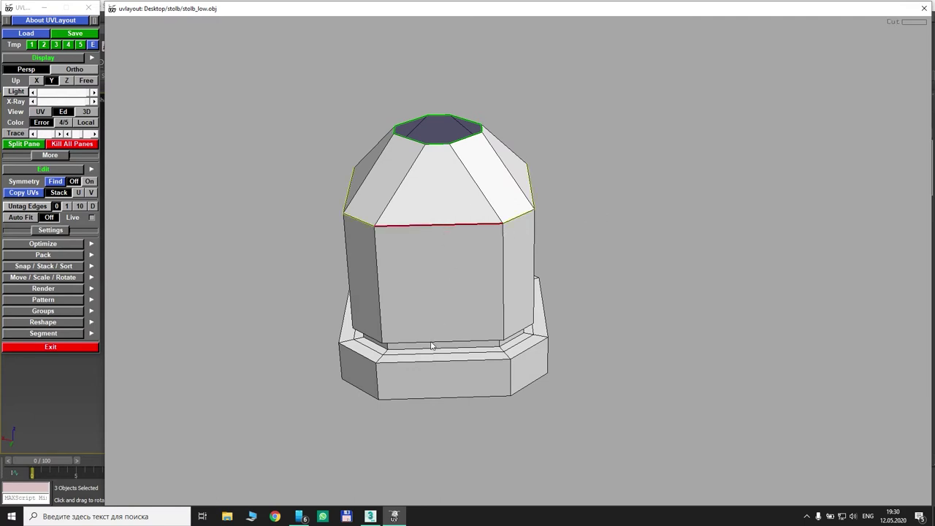
pyautogui.press('c')
pyautogui.moveTo(593, 298); pyautogui.dragTo(596, 276)
pyautogui.moveTo(566, 302); pyautogui.dragTo(578, 230, button='middle')
pyautogui.scroll(3, 434, 272)
pyautogui.moveTo(673, 267); pyautogui.dragTo(674, 235)
pyautogui.scroll(3, 436, 285)
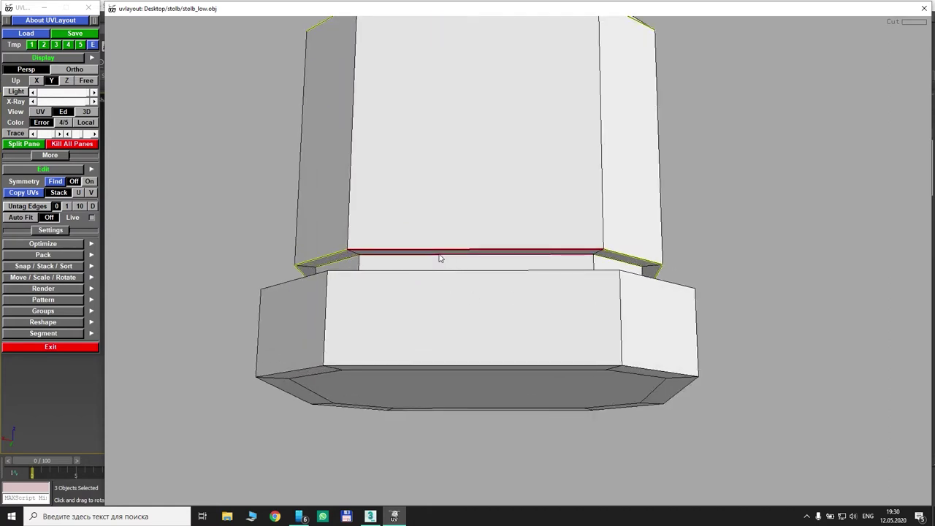
pyautogui.press('c')
pyautogui.press('c')
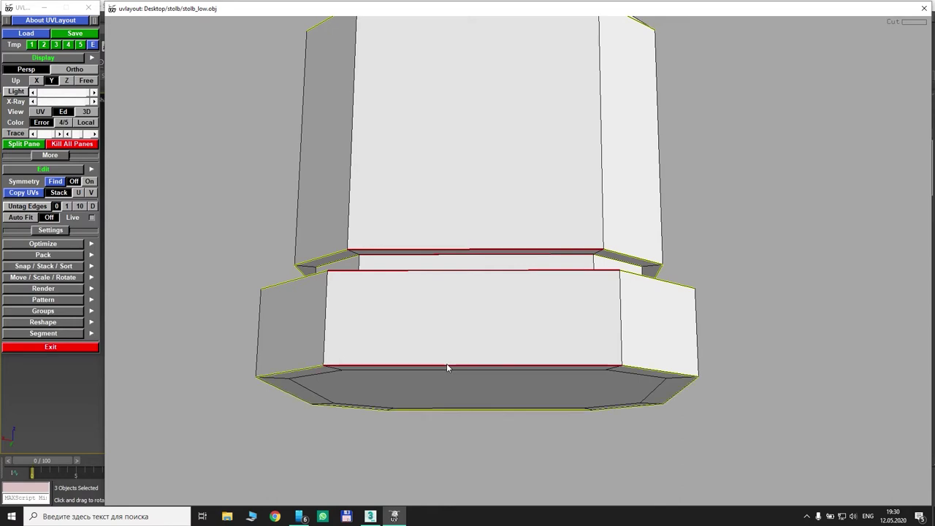
pyautogui.moveTo(731, 298); pyautogui.dragTo(683, 301)
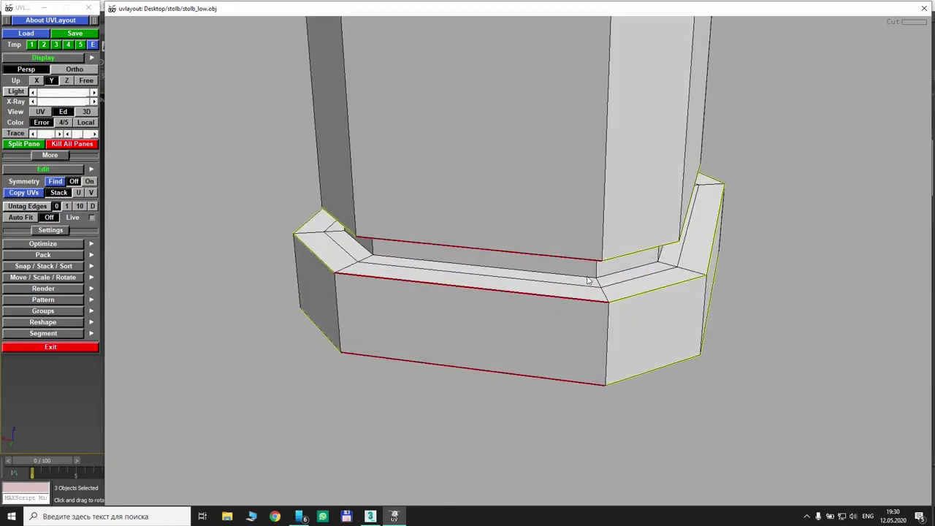
pyautogui.moveTo(328, 366); pyautogui.dragTo(659, 255)
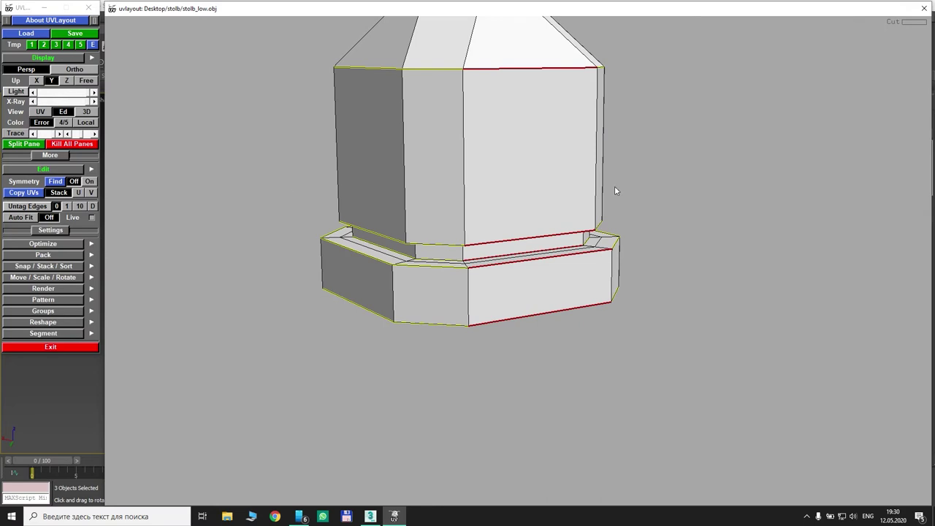
# Mark a vertical seam along one corner through the lower part's sloped top, body, neck and base for cutting
pyautogui.moveTo(614, 192); pyautogui.dragTo(570, 250)
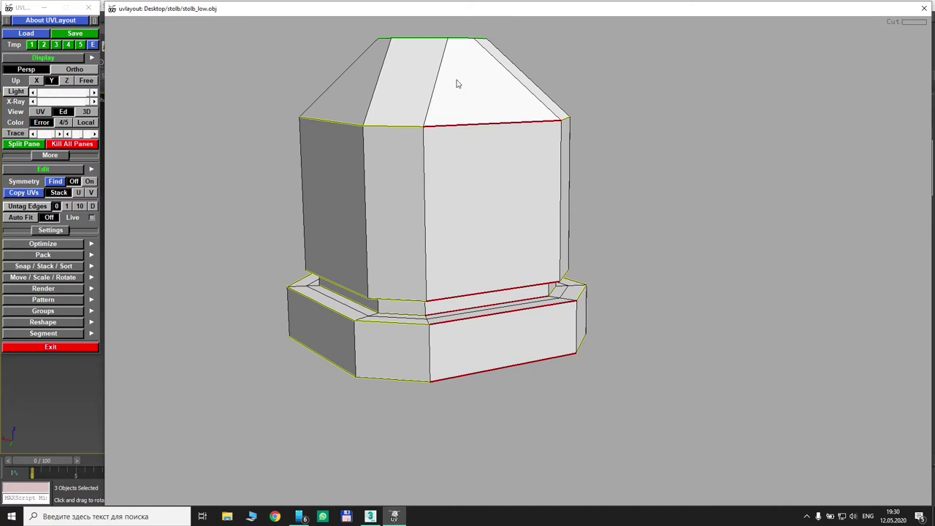
pyautogui.moveTo(443, 100); pyautogui.dragTo(547, 98)
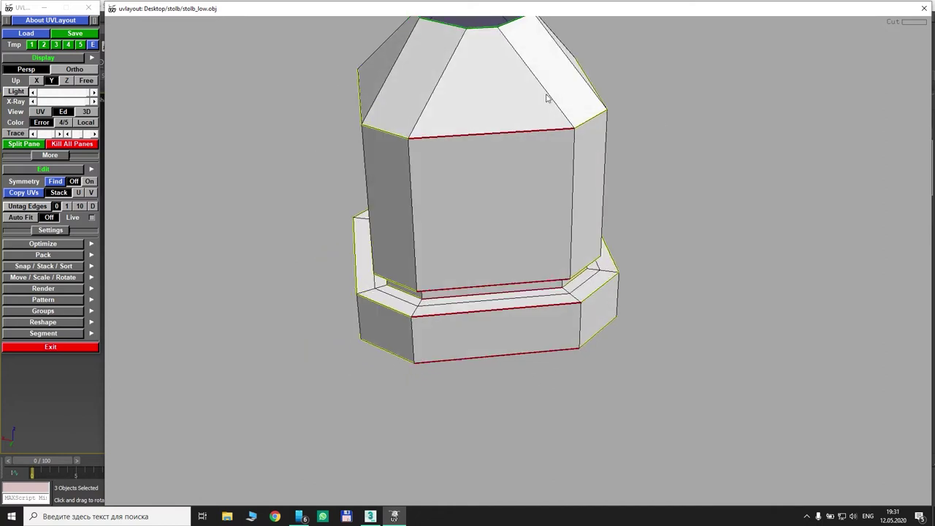
pyautogui.moveTo(633, 138); pyautogui.dragTo(695, 140)
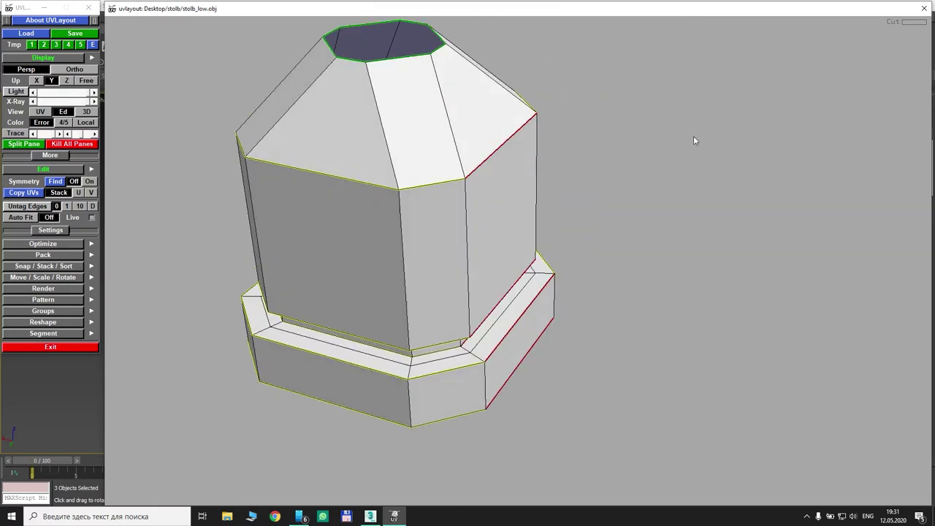
pyautogui.moveTo(664, 207); pyautogui.dragTo(575, 228)
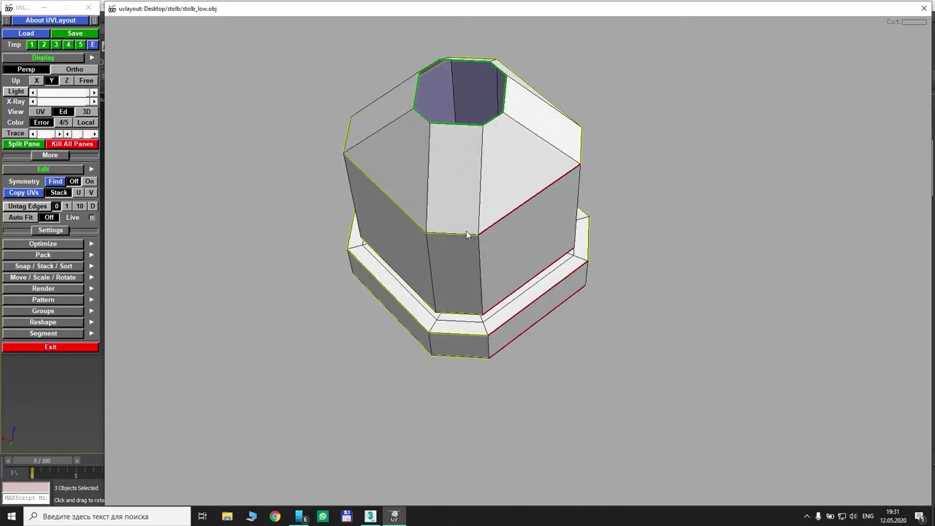
pyautogui.press('c')
pyautogui.press('c')
pyautogui.moveTo(586, 380); pyautogui.dragTo(576, 307)
pyautogui.scroll(3, 475, 260)
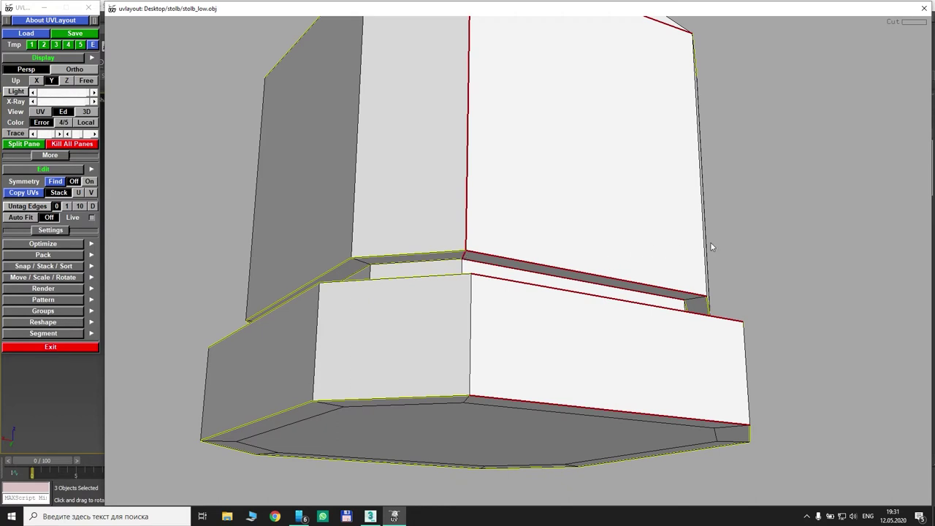
pyautogui.moveTo(712, 245); pyautogui.dragTo(694, 288)
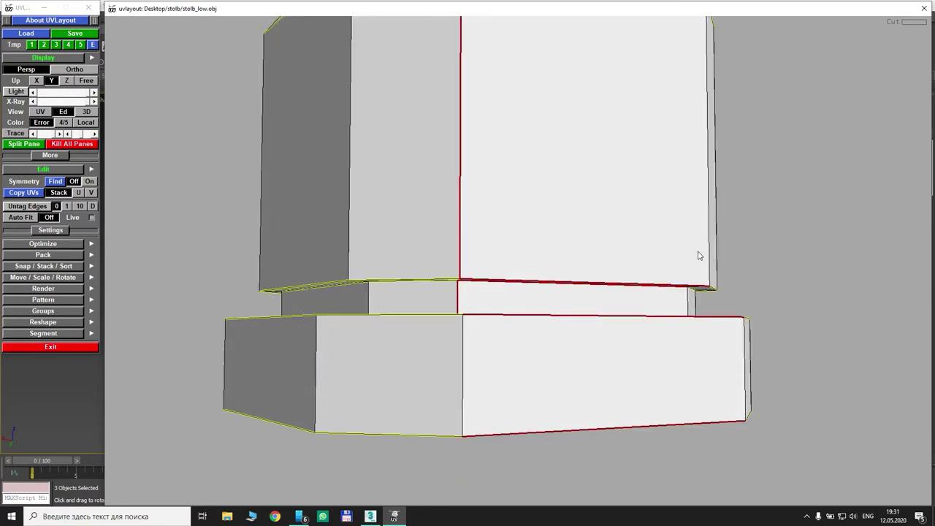
pyautogui.moveTo(699, 255); pyautogui.dragTo(690, 267)
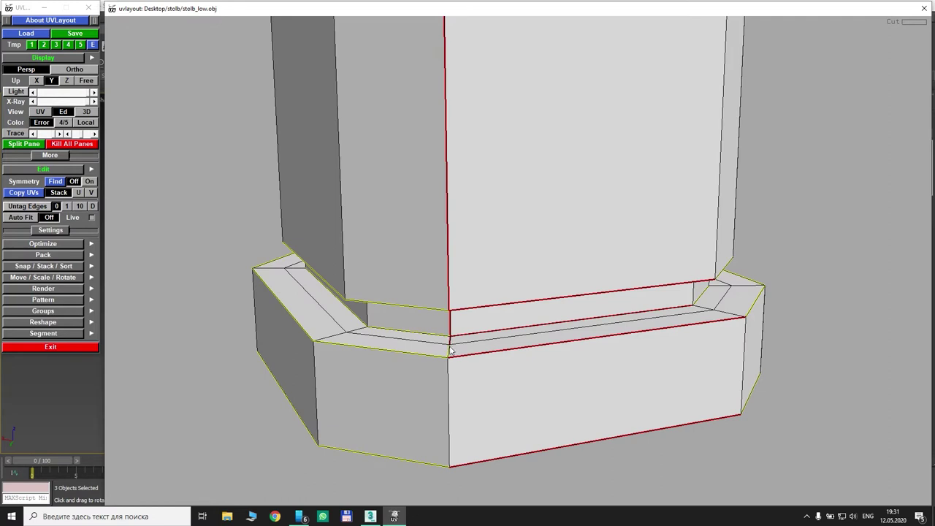
pyautogui.press('c')
pyautogui.moveTo(501, 345); pyautogui.dragTo(528, 159, button='right')
pyautogui.moveTo(534, 78); pyautogui.dragTo(488, 196, button='middle')
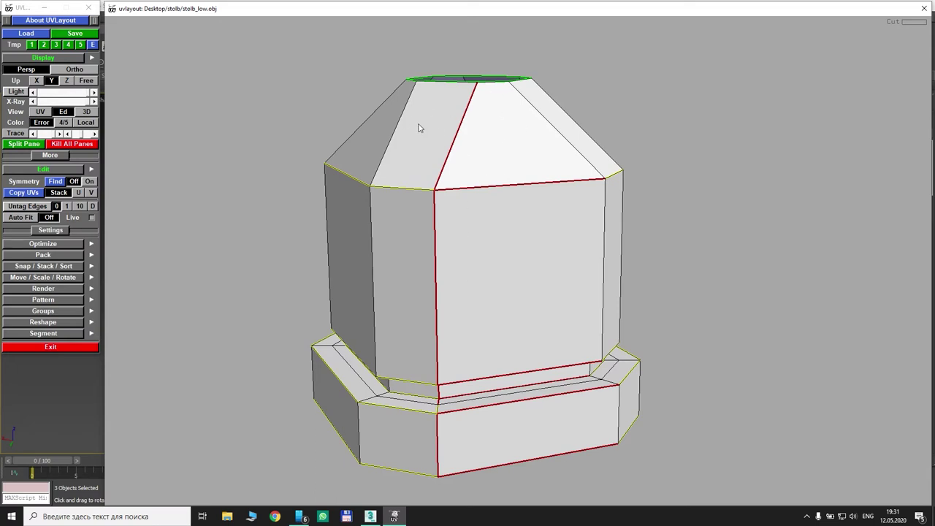
# Detach the sloped top section, split it along its marked corner edge and drop it into the UV view
pyautogui.press('Return')
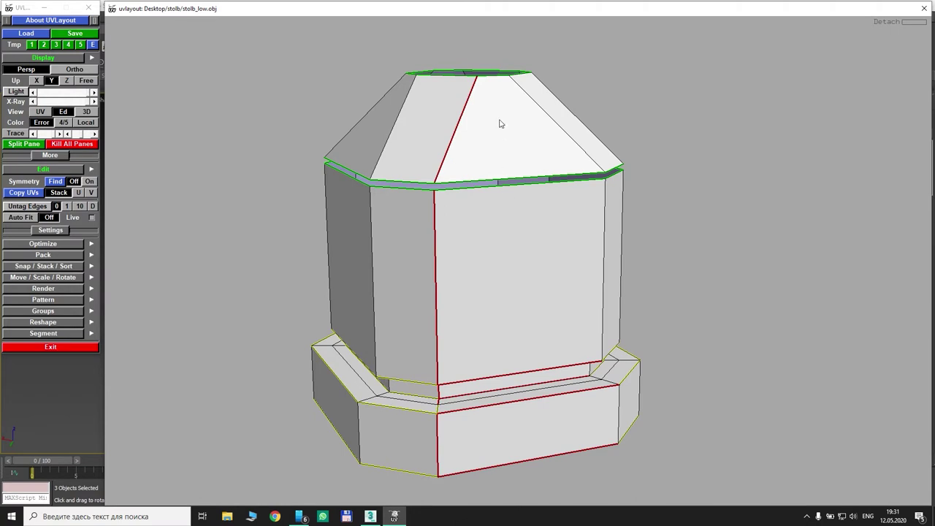
pyautogui.moveTo(640, 92); pyautogui.dragTo(680, 99)
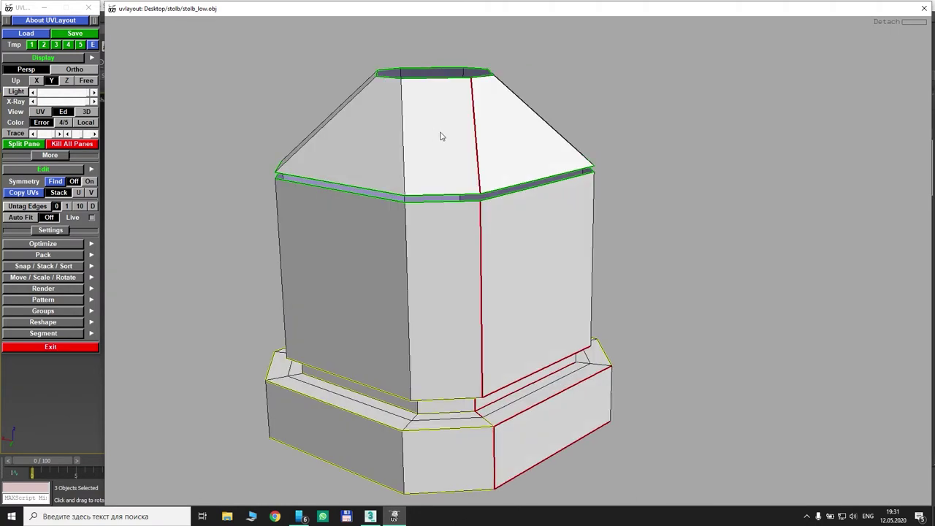
pyautogui.moveTo(441, 132); pyautogui.dragTo(453, 138)
pyautogui.hotkey('shift', 's')
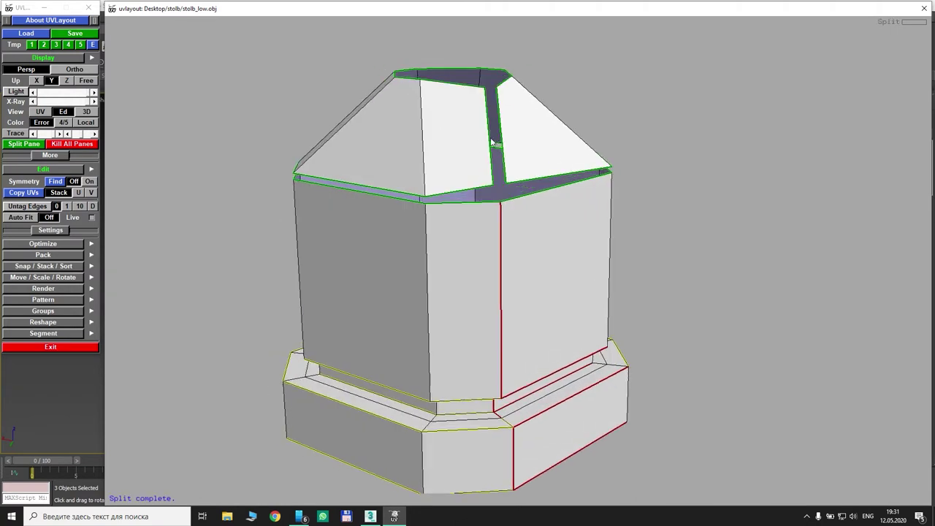
pyautogui.press('d')
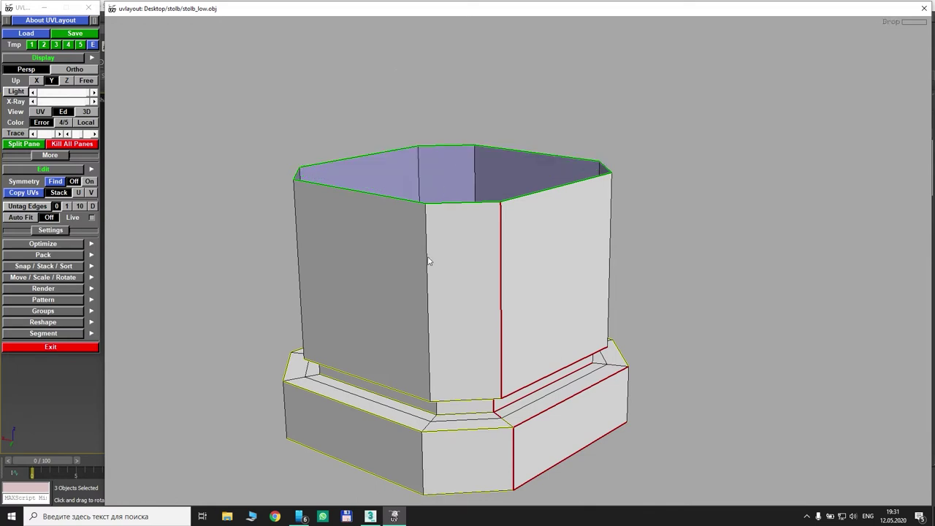
# Detach the lower part's tall body section and move it clear of the neck and base
pyautogui.press('Return')
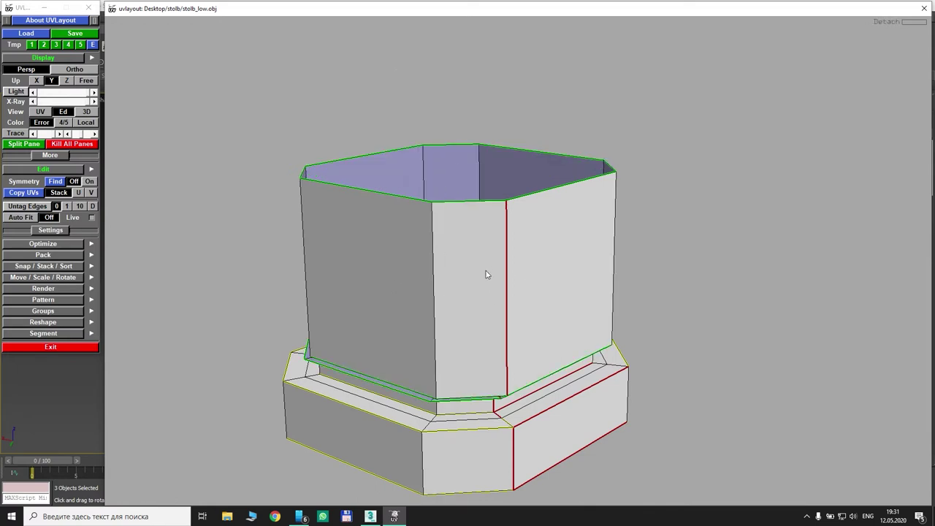
pyautogui.moveTo(457, 274); pyautogui.dragTo(509, 234, button='middle')
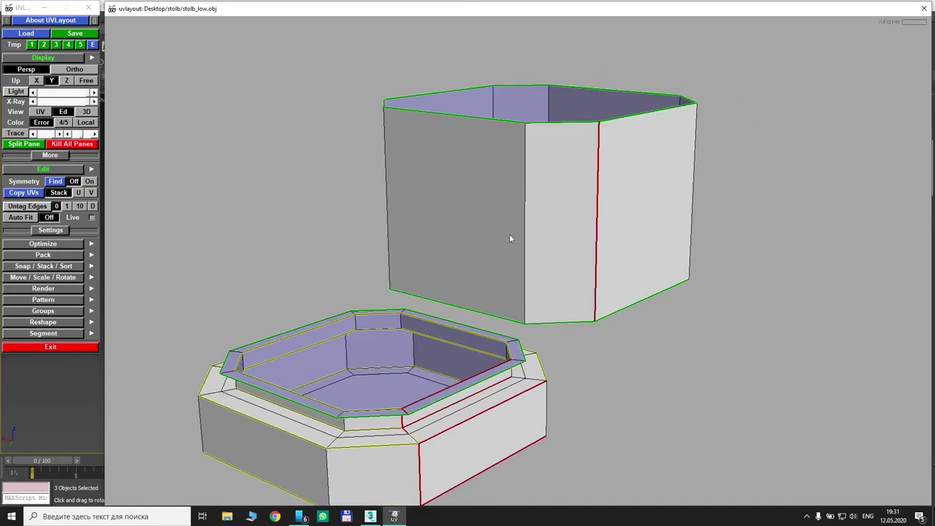
pyautogui.scroll(2, 510, 234)
pyautogui.scroll(-3, 426, 315)
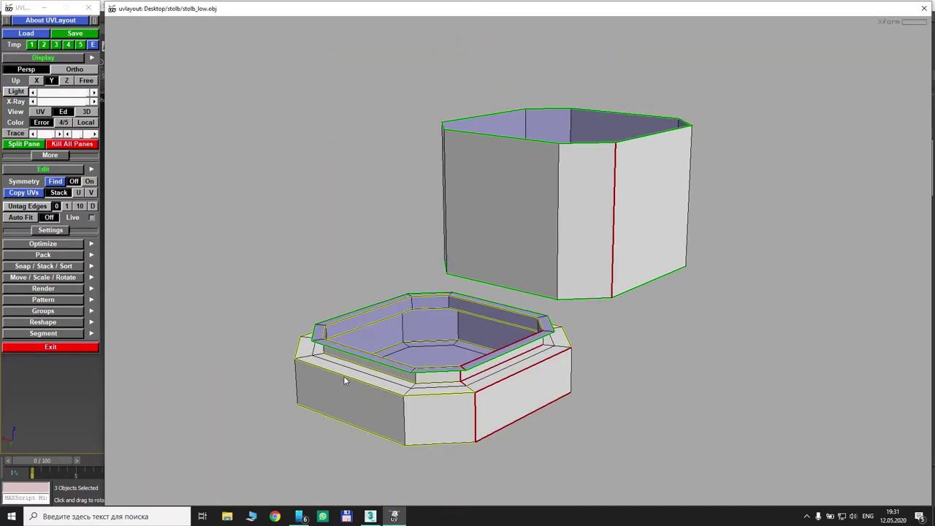
pyautogui.moveTo(322, 386); pyautogui.dragTo(193, 361, button='middle')
pyautogui.hotkey('ctrl', 'z')
# Split the detached body section along its marked corner edge and drop it into UV space
pyautogui.moveTo(595, 227); pyautogui.dragTo(492, 231, button='middle')
pyautogui.press('Return')
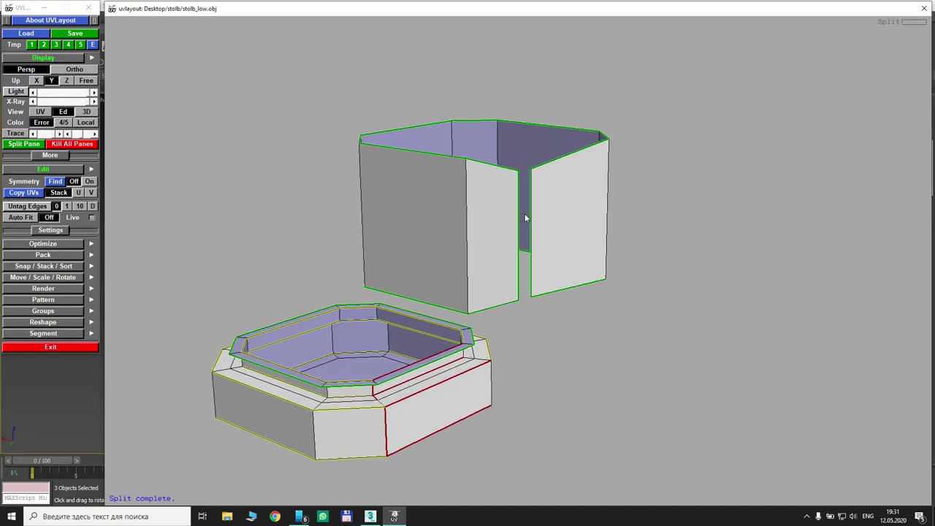
pyautogui.press('d')
pyautogui.moveTo(477, 226); pyautogui.dragTo(568, 192, button='middle')
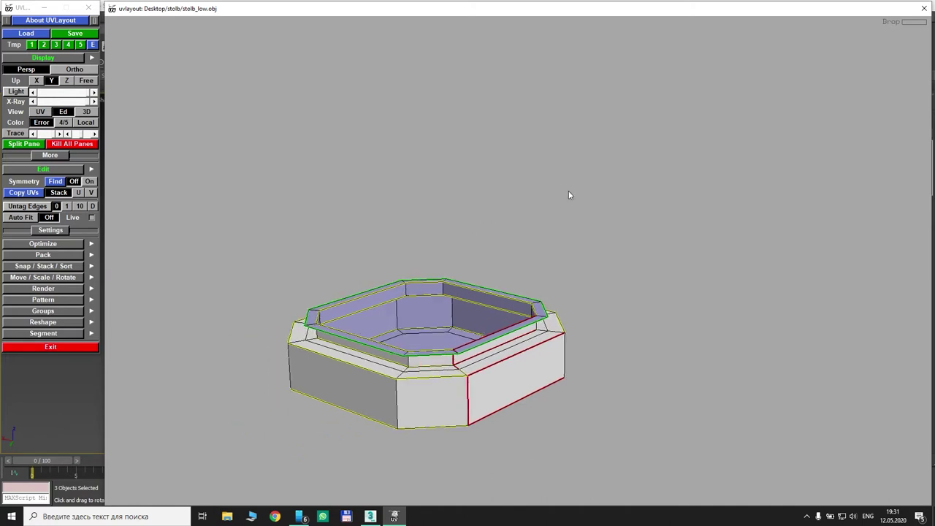
pyautogui.moveTo(413, 242); pyautogui.dragTo(463, 178, button='middle')
pyautogui.click(41, 110)
pyautogui.moveTo(569, 242); pyautogui.dragTo(456, 287, button='right')
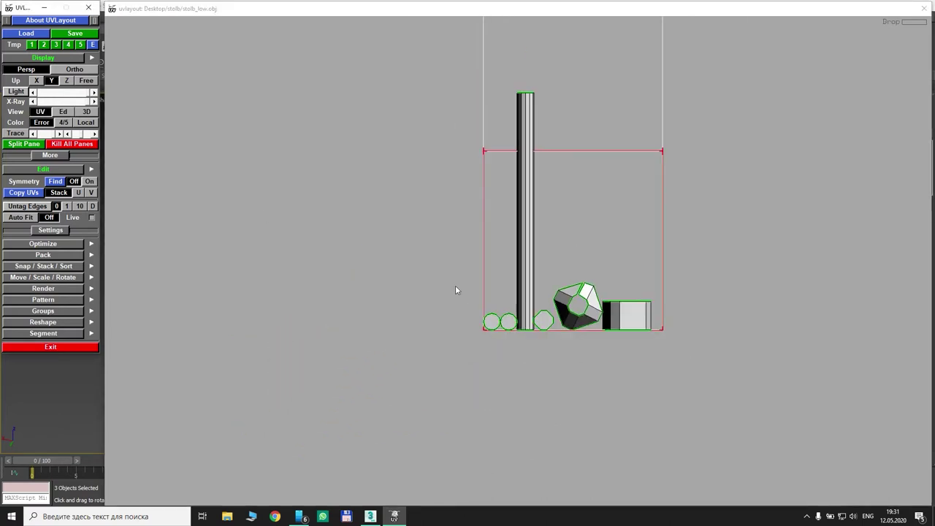
pyautogui.moveTo(515, 329); pyautogui.dragTo(519, 295, button='right')
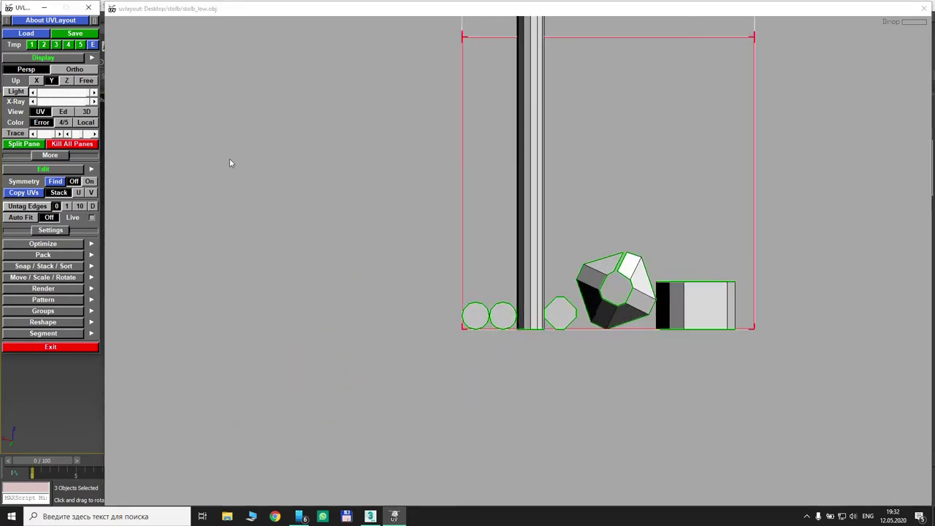
# Detach the remaining thin upper ring, neck, base top ring and base outer wall along their marked edge loops
pyautogui.click(66, 112)
pyautogui.scroll(2, 427, 285)
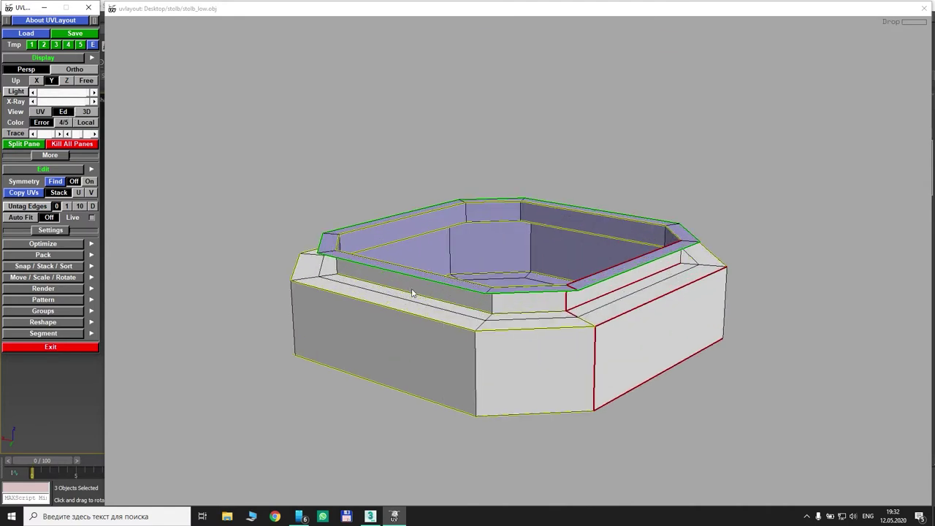
pyautogui.press('Return')
pyautogui.press('Return')
pyautogui.press('Return')
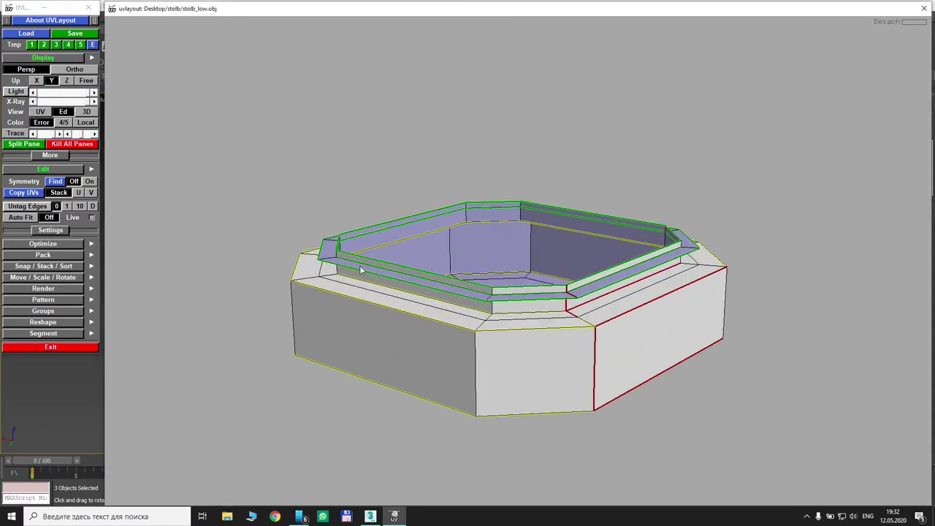
pyautogui.press('c')
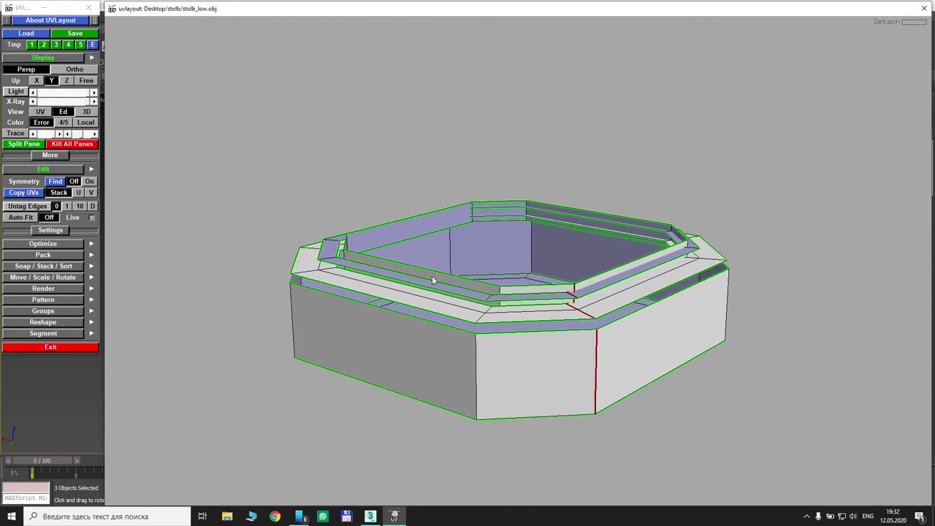
# Spread the detached thin ring, neck, base top ring and outer wall apart, clear of the bottom cap
pyautogui.moveTo(432, 275); pyautogui.dragTo(516, 161, button='middle')
pyautogui.moveTo(350, 258); pyautogui.dragTo(302, 226)
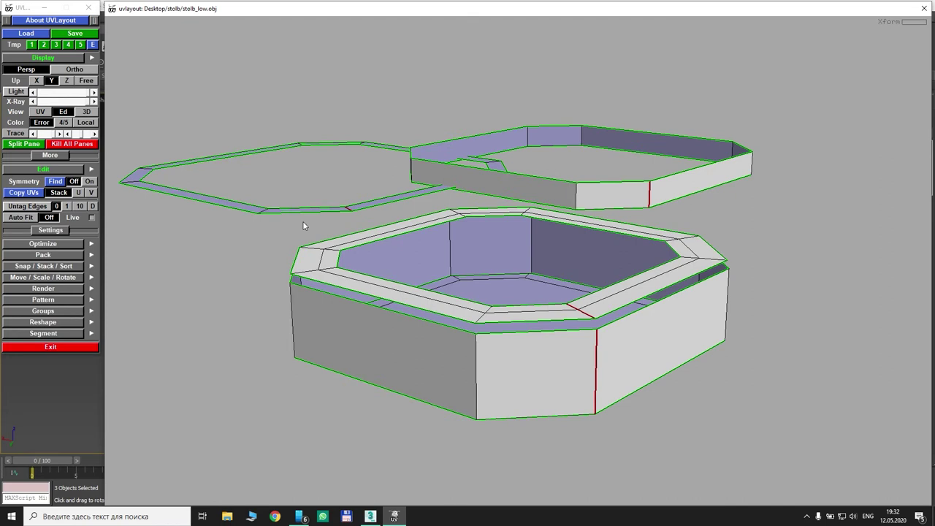
pyautogui.moveTo(522, 193); pyautogui.dragTo(576, 155)
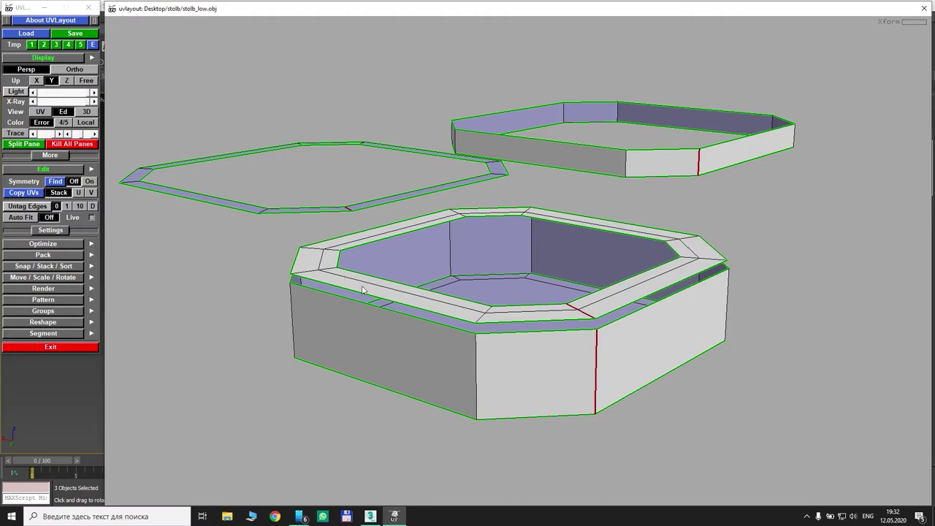
pyautogui.moveTo(363, 290); pyautogui.dragTo(853, 234)
pyautogui.moveTo(366, 341); pyautogui.dragTo(192, 320)
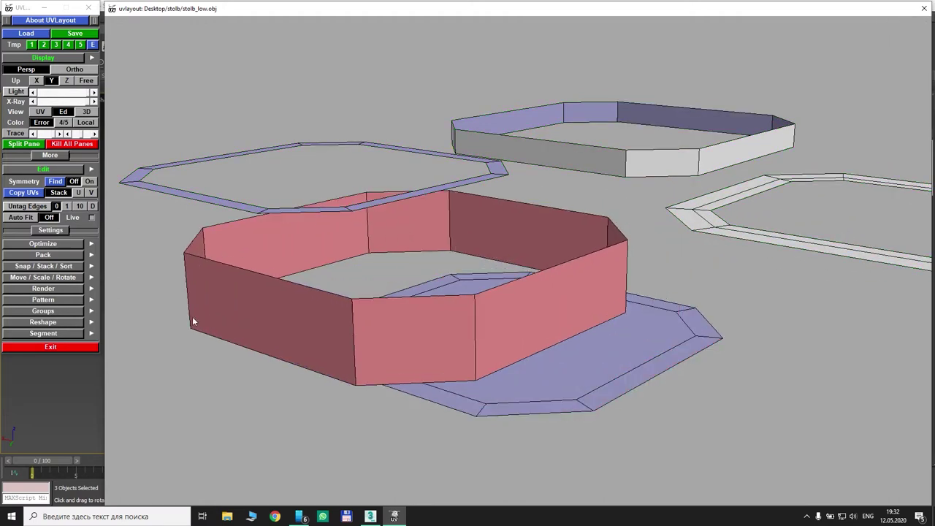
pyautogui.moveTo(193, 319); pyautogui.dragTo(79, 317, button='middle')
pyautogui.moveTo(487, 246); pyautogui.dragTo(584, 253, button='right')
pyautogui.moveTo(585, 253); pyautogui.dragTo(518, 283, button='middle')
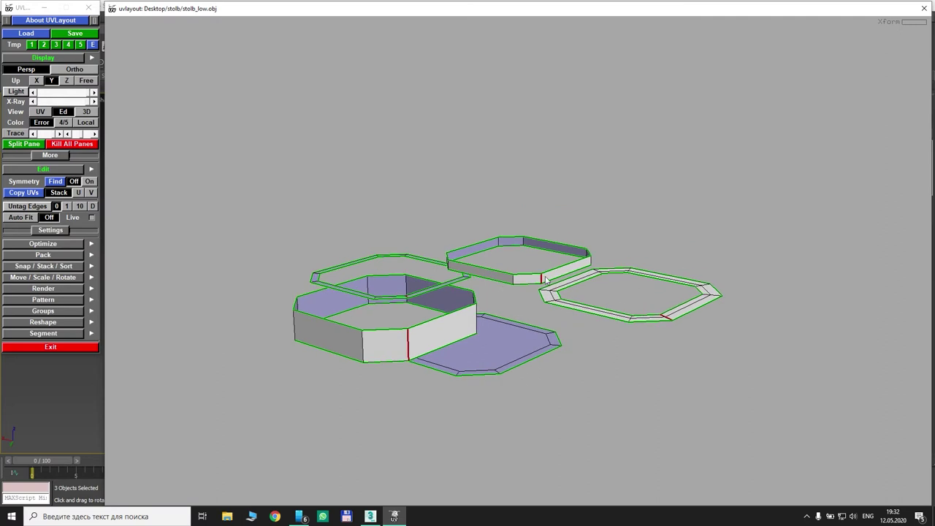
# Split the neck band along its marked corner edge and drop it into UV space
pyautogui.scroll(2, 546, 280)
pyautogui.scroll(5, 537, 281)
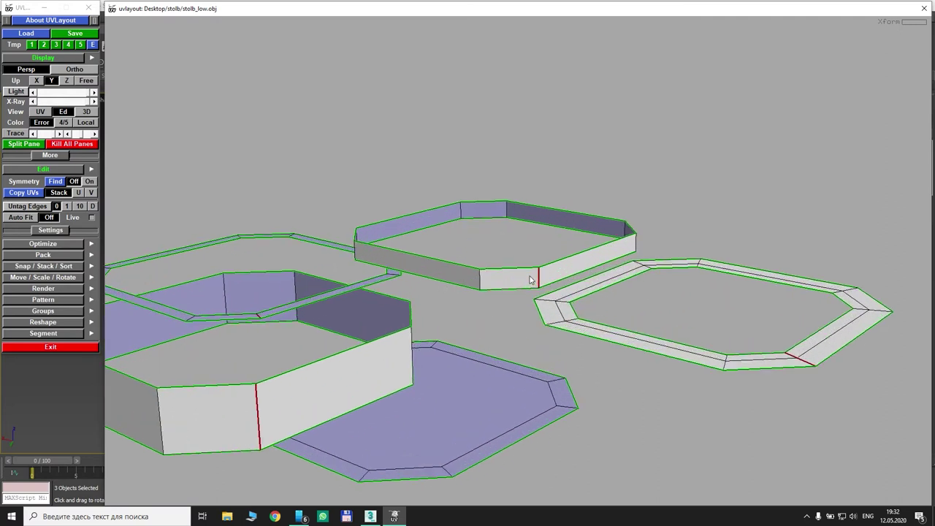
pyautogui.press('Return')
pyautogui.press('d')
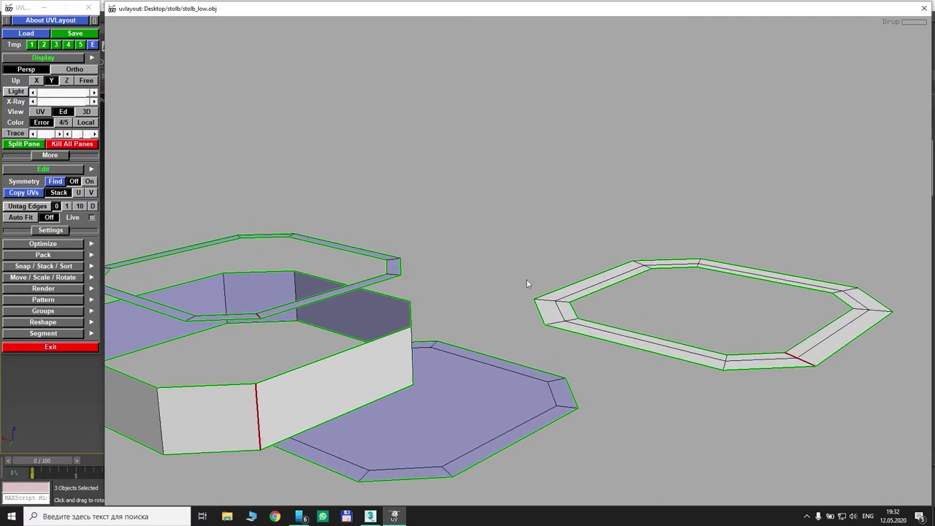
# Weld the marked corner seam across the base's wide top ring so the ring stays closed
pyautogui.moveTo(524, 322); pyautogui.dragTo(482, 317, button='middle')
pyautogui.moveTo(754, 339); pyautogui.dragTo(608, 324, button='middle')
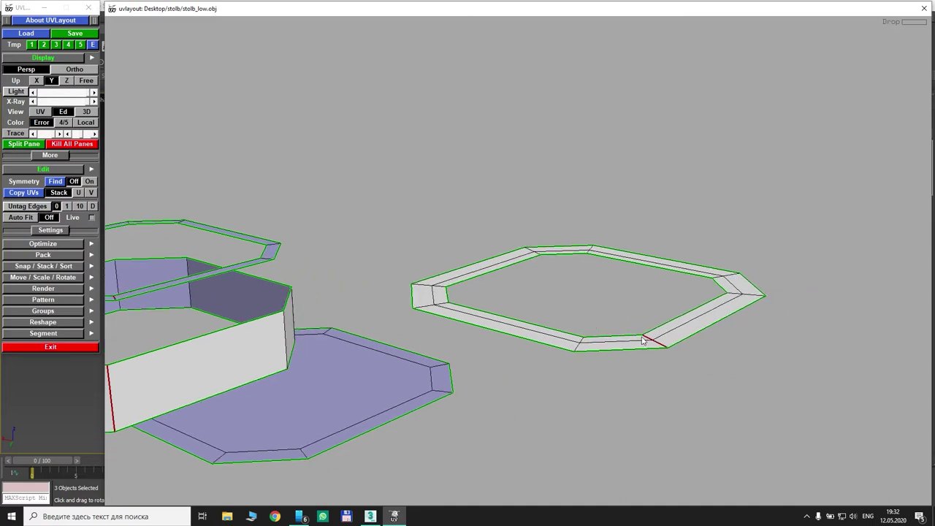
pyautogui.scroll(2, 650, 349)
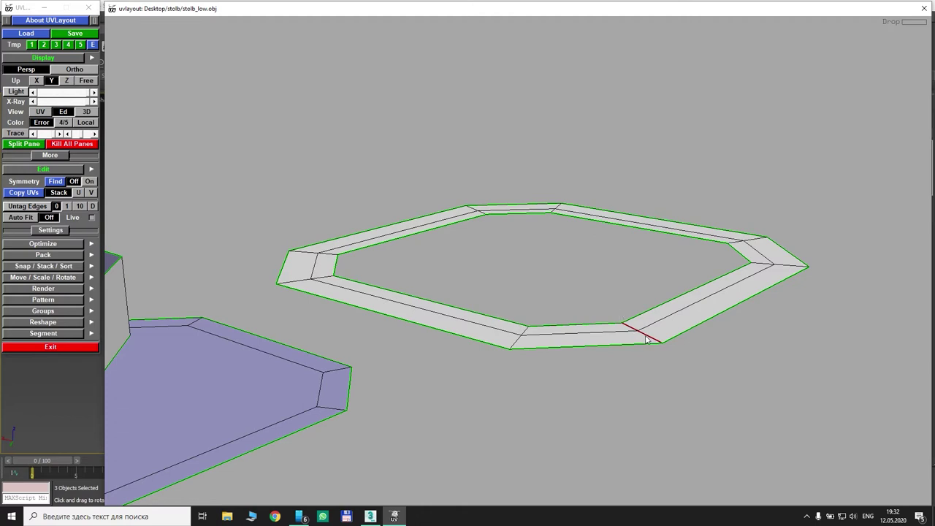
pyautogui.press('w')
pyautogui.moveTo(406, 267); pyautogui.dragTo(404, 268, button='middle')
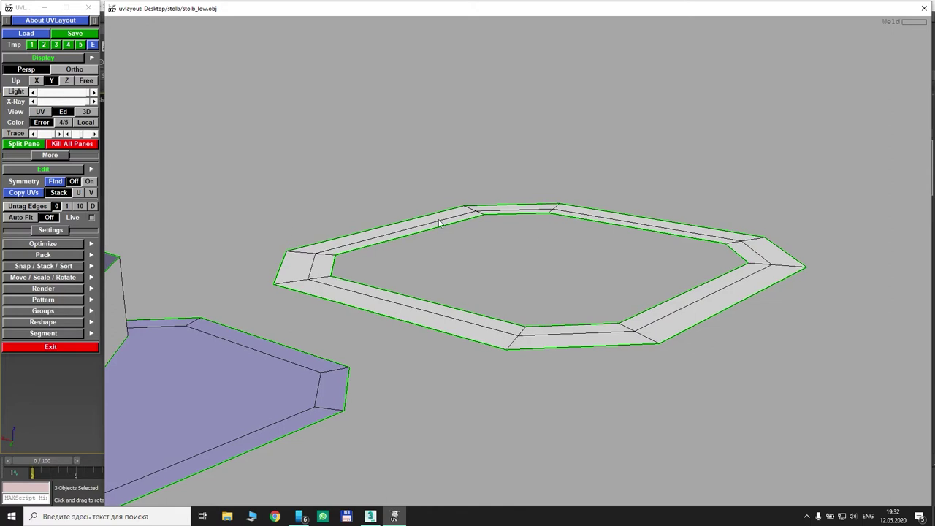
# Drop the base's welded top ring and the bottom cap into UV space
pyautogui.moveTo(361, 243); pyautogui.dragTo(880, 190, button='middle')
pyautogui.press('d')
pyautogui.moveTo(605, 323); pyautogui.dragTo(608, 321, button='middle')
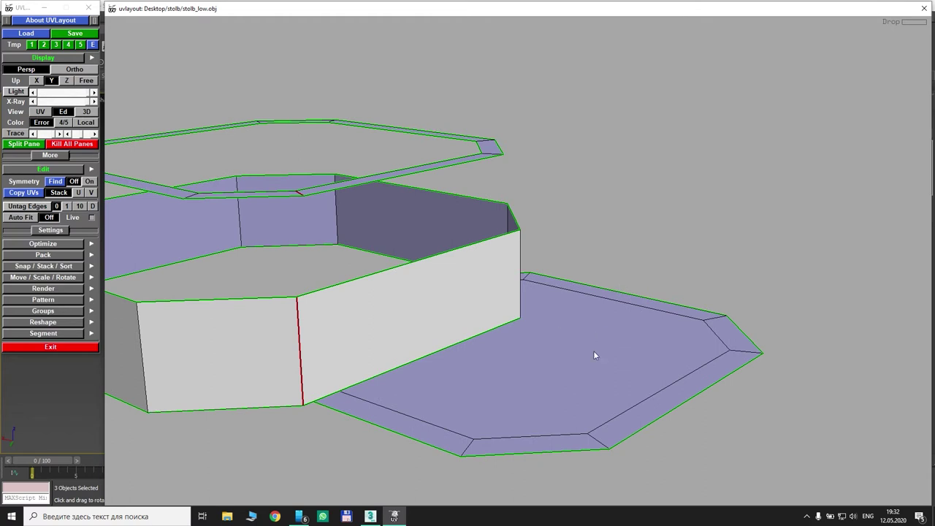
pyautogui.press('d')
pyautogui.moveTo(489, 313); pyautogui.dragTo(681, 317, button='middle')
# Weld the marked corner seam on the thin upper ring and drop the ring into UV space
pyautogui.scroll(3, 471, 196)
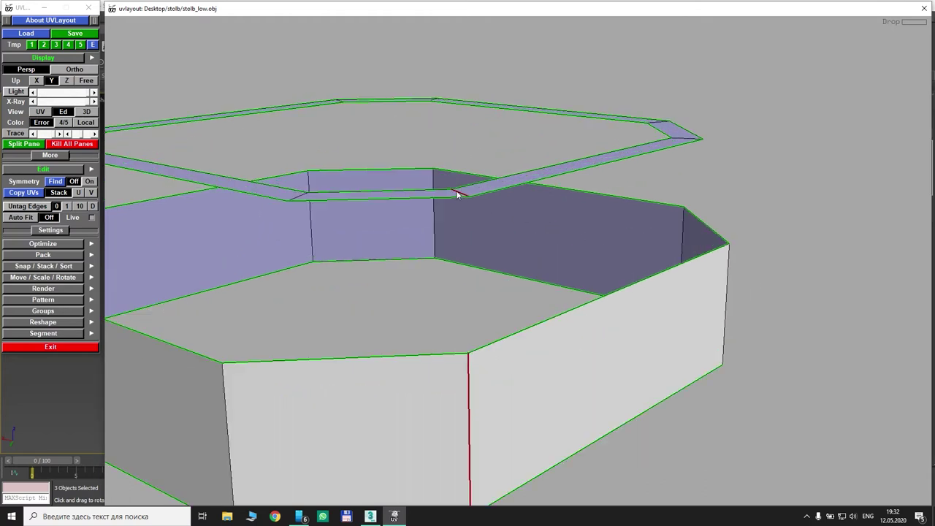
pyautogui.press('w')
pyautogui.moveTo(459, 156); pyautogui.dragTo(535, 225, button='middle')
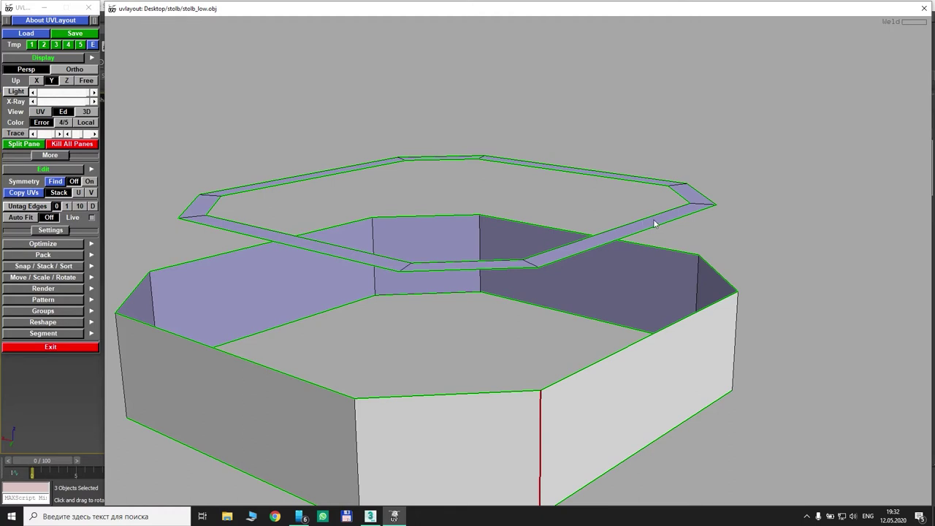
pyautogui.press('d')
pyautogui.moveTo(654, 220); pyautogui.dragTo(660, 187, button='middle')
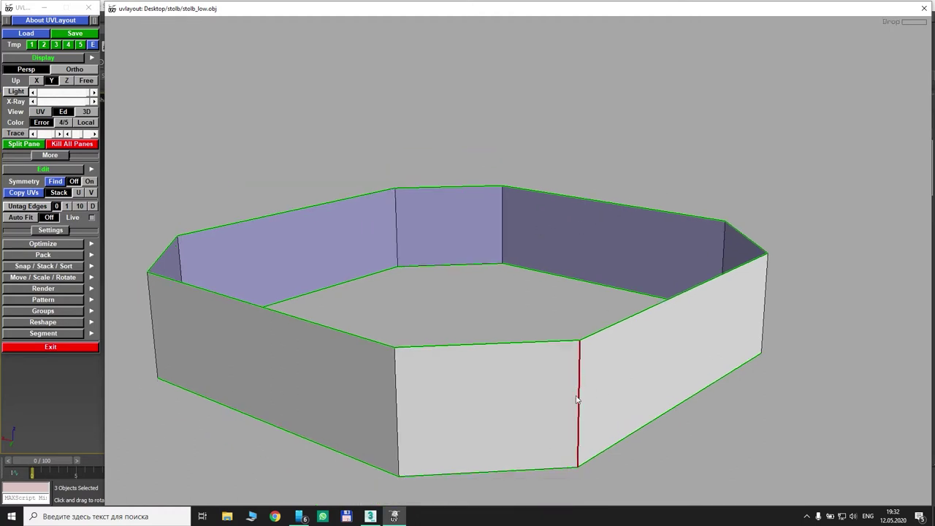
# Split the base's outer wall along its marked corner edge and drop it into UV space
pyautogui.press('Return')
pyautogui.press('s')
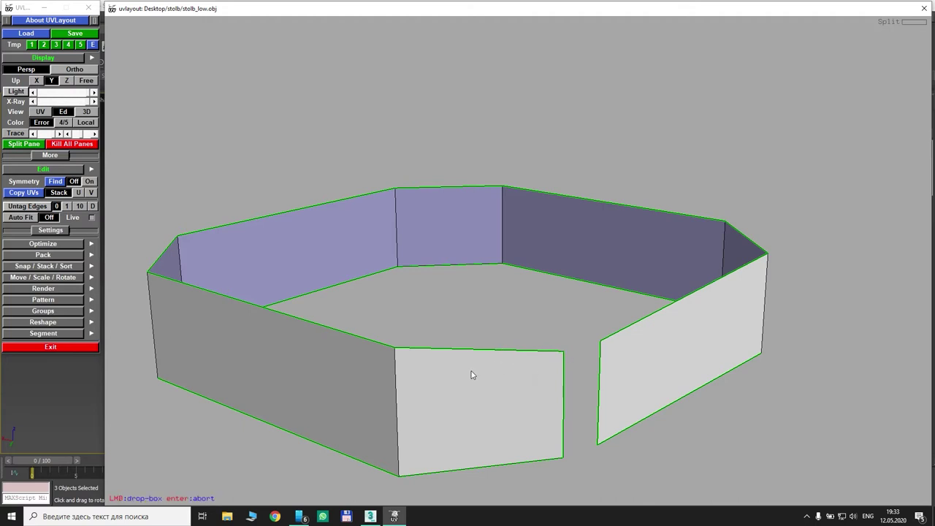
pyautogui.press('d')
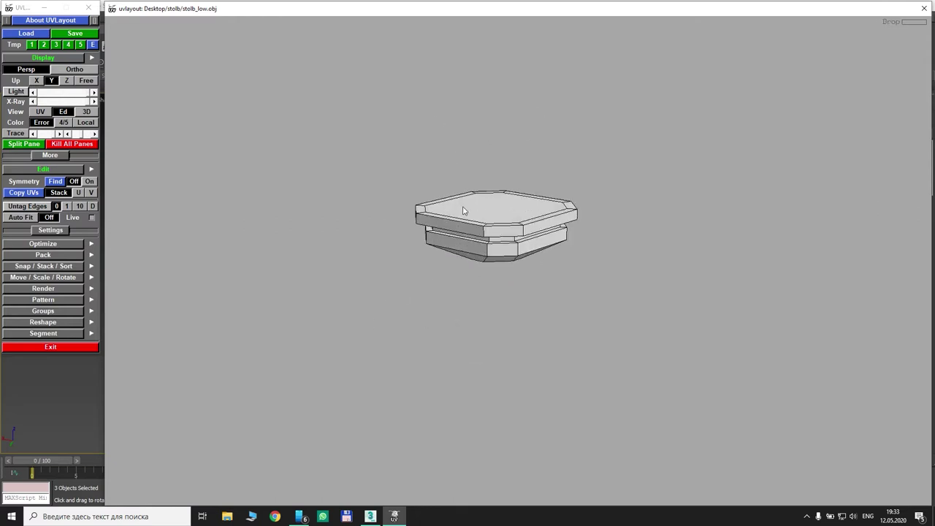
pyautogui.click(41, 112)
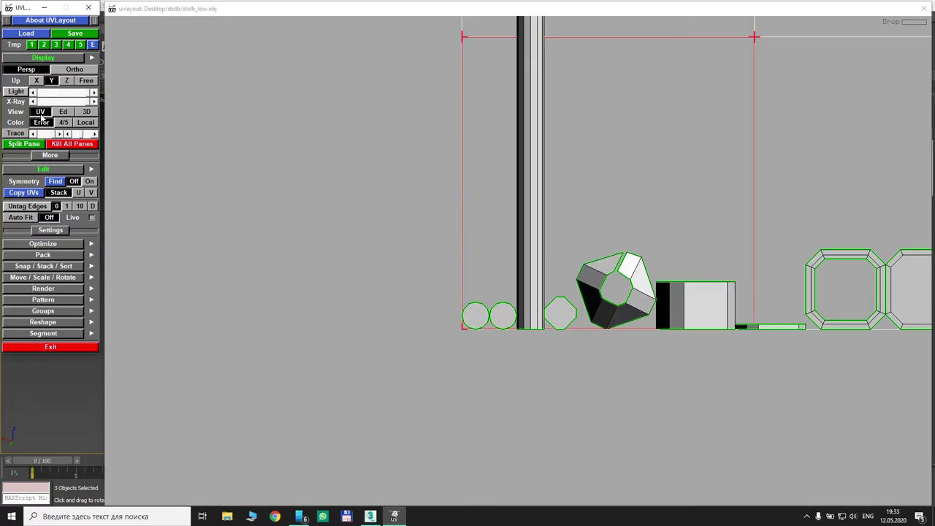
pyautogui.moveTo(642, 253); pyautogui.dragTo(467, 272, button='middle')
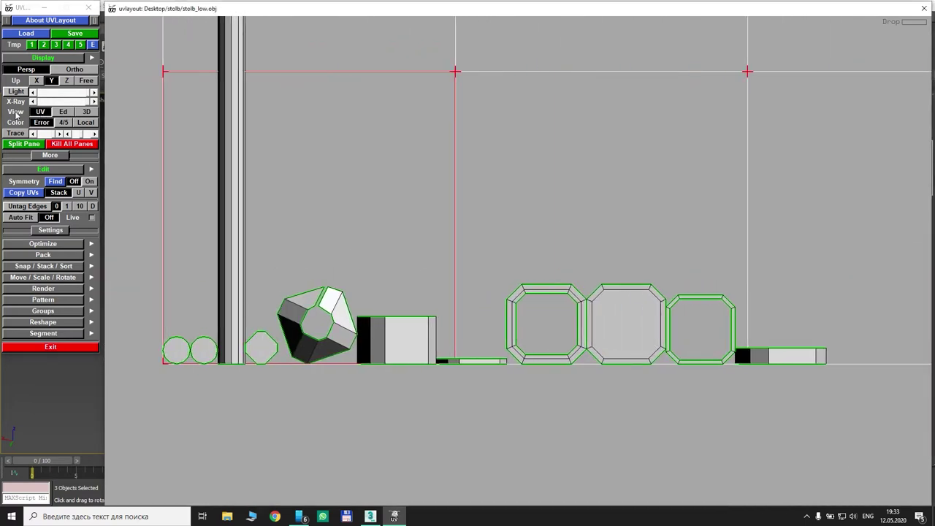
# Mark the upper and lower outer edge loops of the remaining part's top slab for cutting
pyautogui.click(63, 113)
pyautogui.scroll(5, 458, 223)
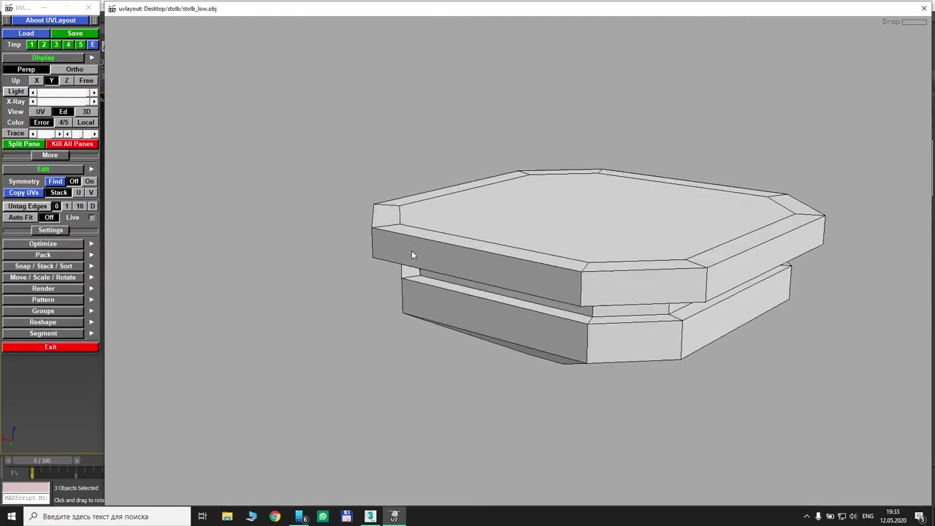
pyautogui.press('c')
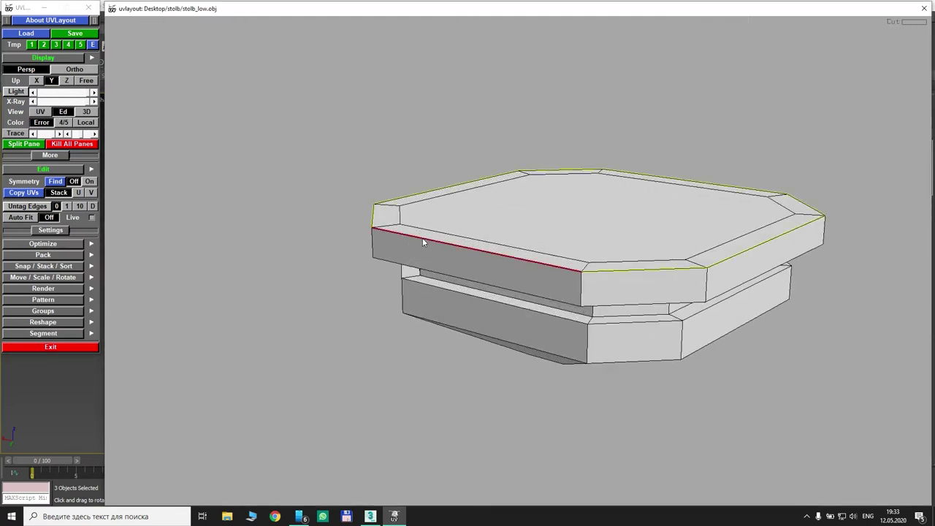
pyautogui.press('c')
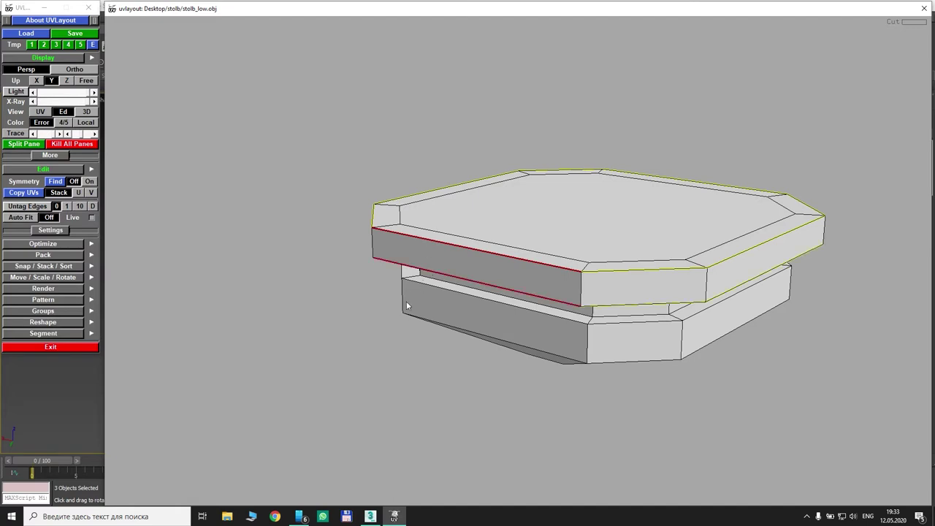
# Detach the slab's top cap along its upper edge loop and drop it into UV space
pyautogui.moveTo(406, 301); pyautogui.dragTo(378, 315)
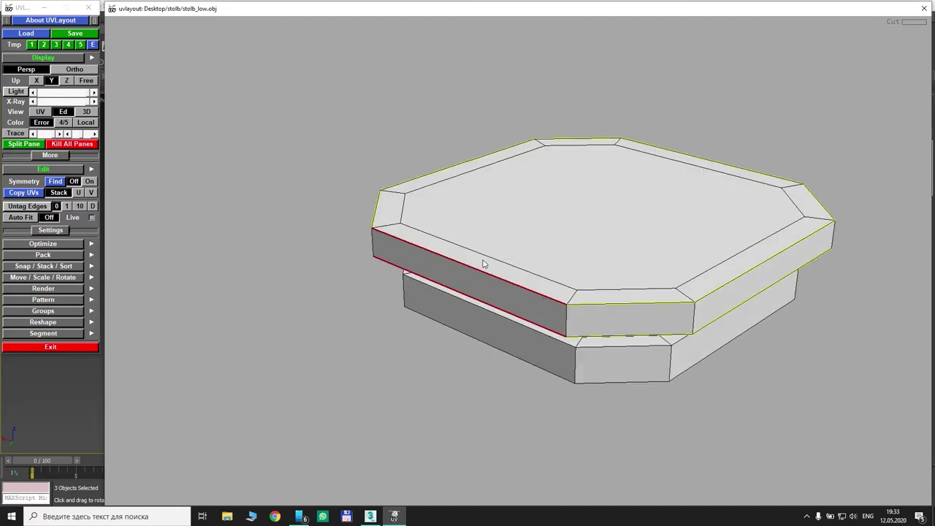
pyautogui.press('d')
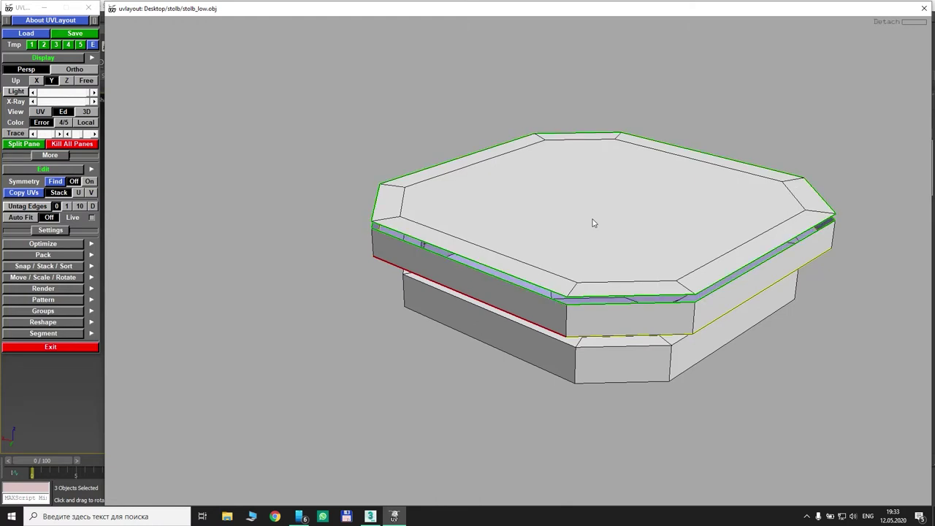
pyautogui.press('d')
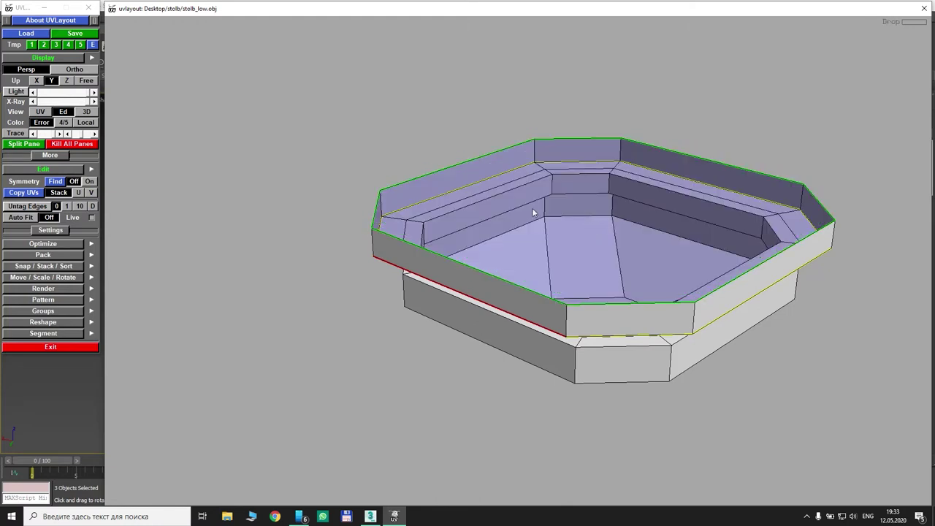
# Mark a corner edge of the slab's side ring for cutting and detach the ring along its lower edge loop
pyautogui.moveTo(536, 209); pyautogui.dragTo(500, 224)
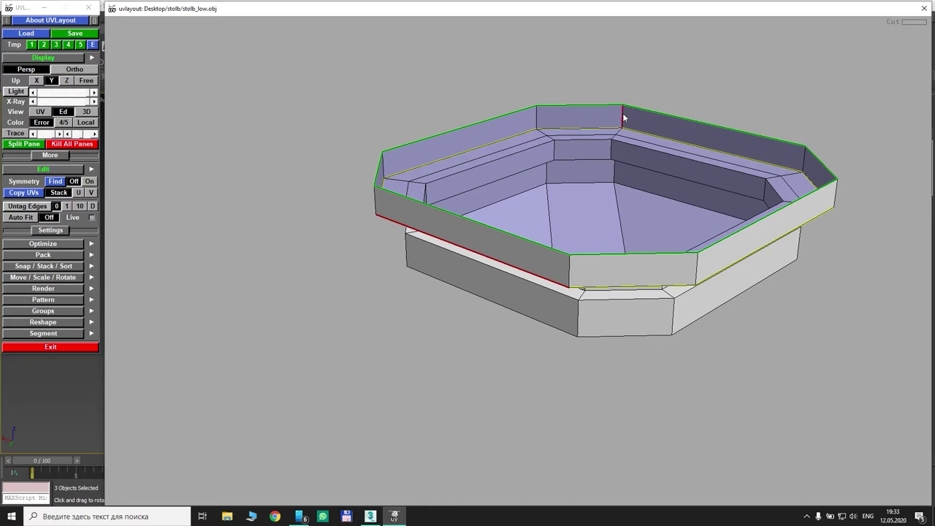
pyautogui.moveTo(620, 119); pyautogui.dragTo(601, 121, button='middle')
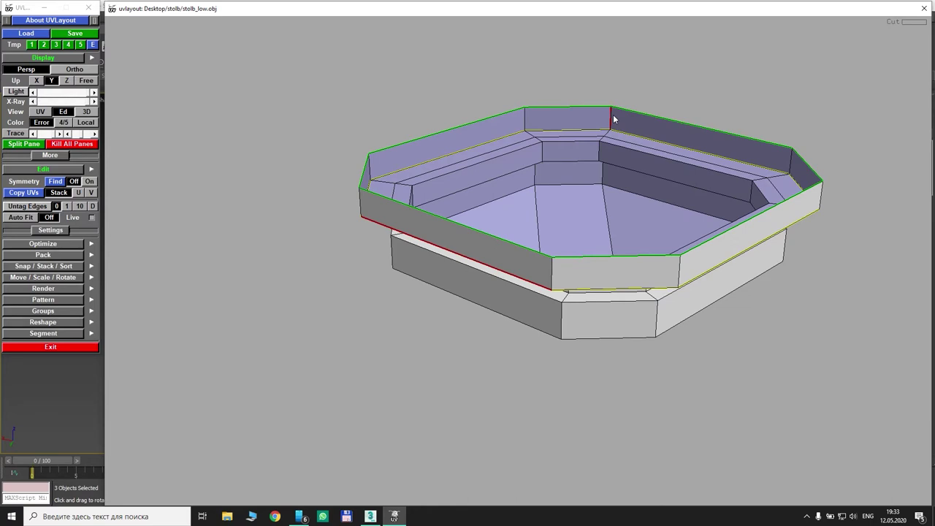
pyautogui.press('Return')
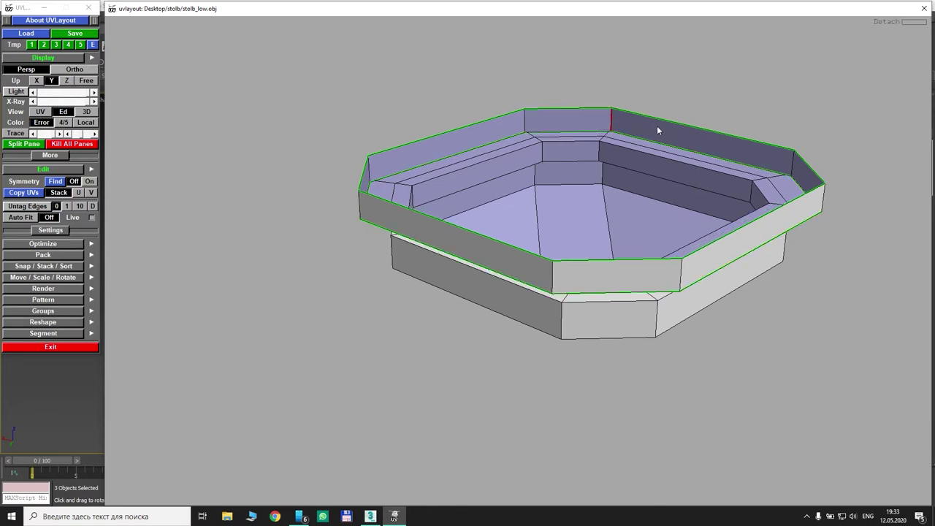
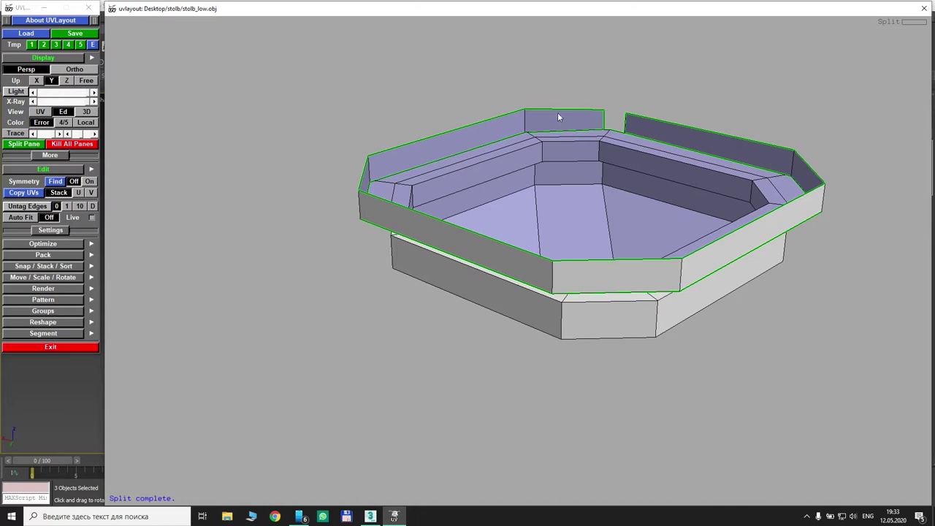
# Move the split side ring clear of the model and drop it into UV space
pyautogui.press('space')
pyautogui.moveTo(521, 119); pyautogui.dragTo(300, 90, button='middle')
pyautogui.moveTo(300, 93); pyautogui.dragTo(261, 77)
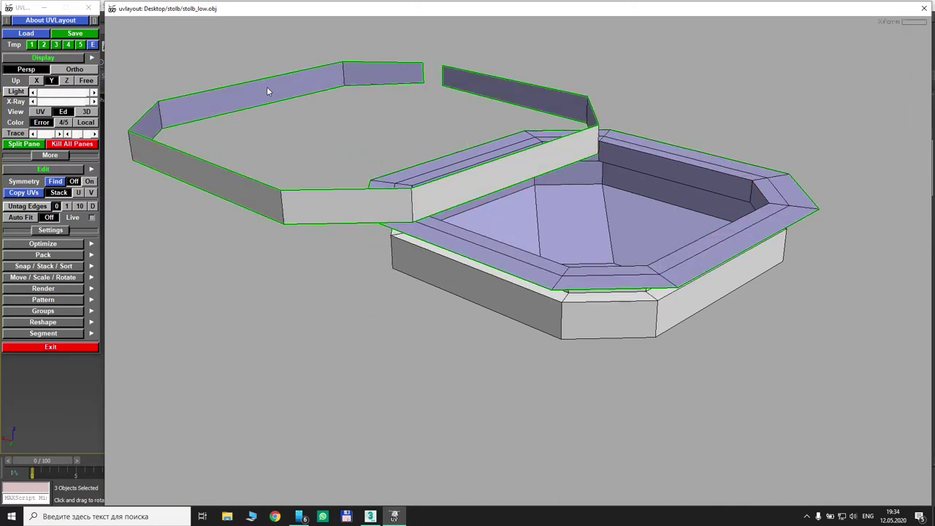
pyautogui.press('d')
# Detach the slab's flat underside rim along its inner edge loop and drop it into UV space
pyautogui.moveTo(460, 104); pyautogui.dragTo(376, 162)
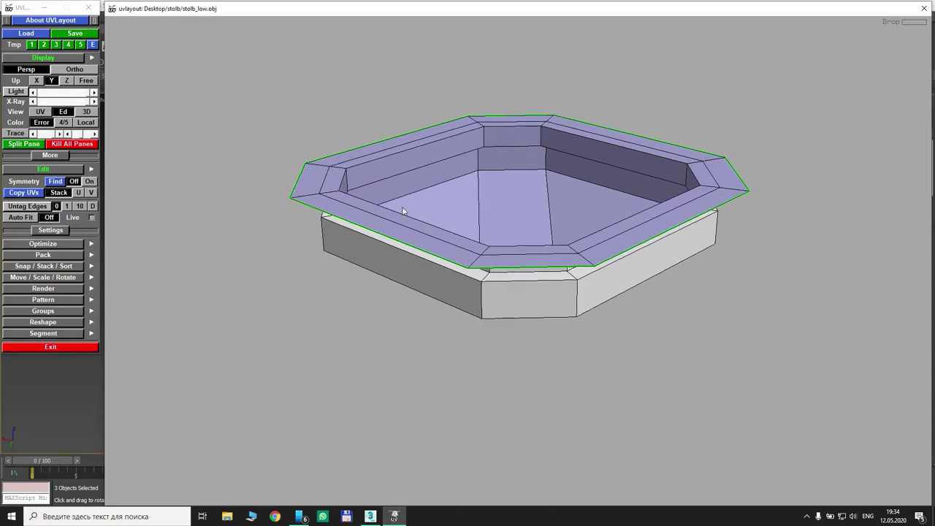
pyautogui.moveTo(282, 265); pyautogui.dragTo(293, 238)
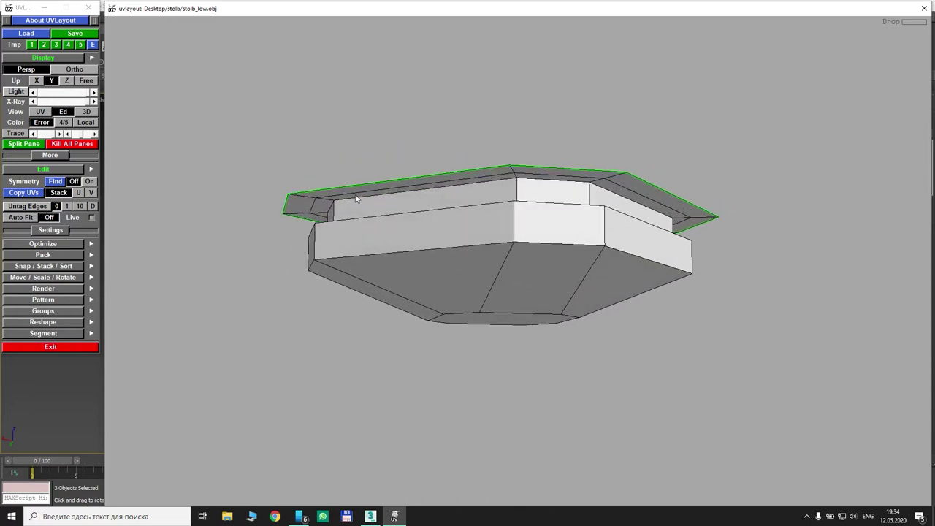
pyautogui.press('c')
pyautogui.moveTo(330, 133); pyautogui.dragTo(347, 155)
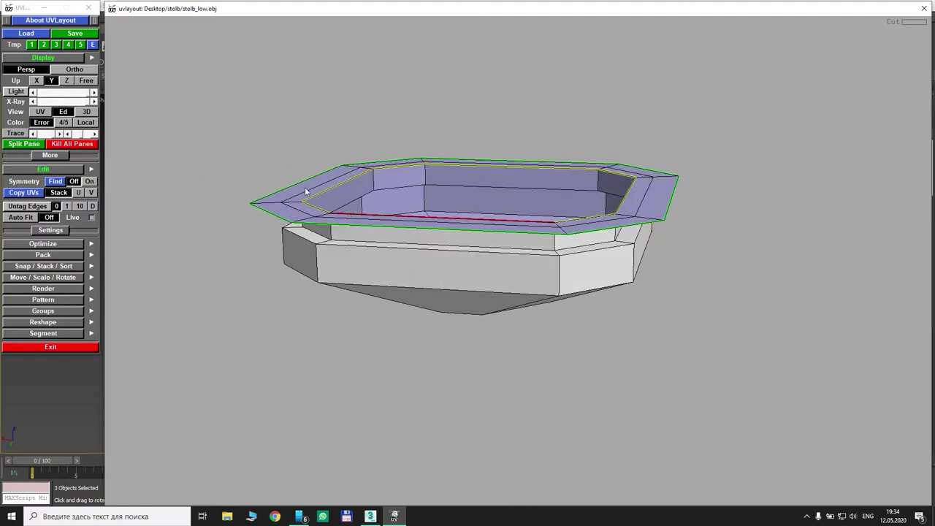
pyautogui.press('Return')
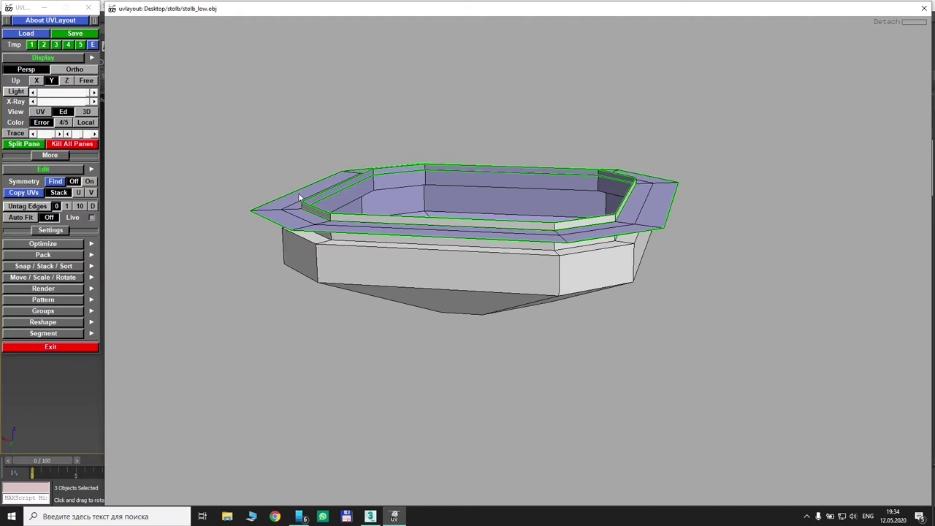
pyautogui.press('d')
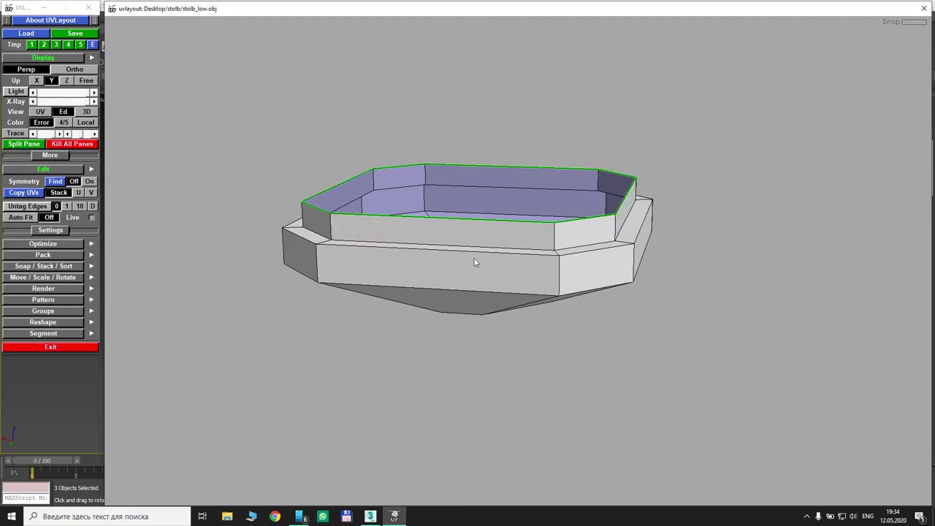
# Mark the narrow neck's lower edge loop and the wider wall's upper and lower outer edge loops for cutting
pyautogui.moveTo(467, 331); pyautogui.dragTo(542, 334)
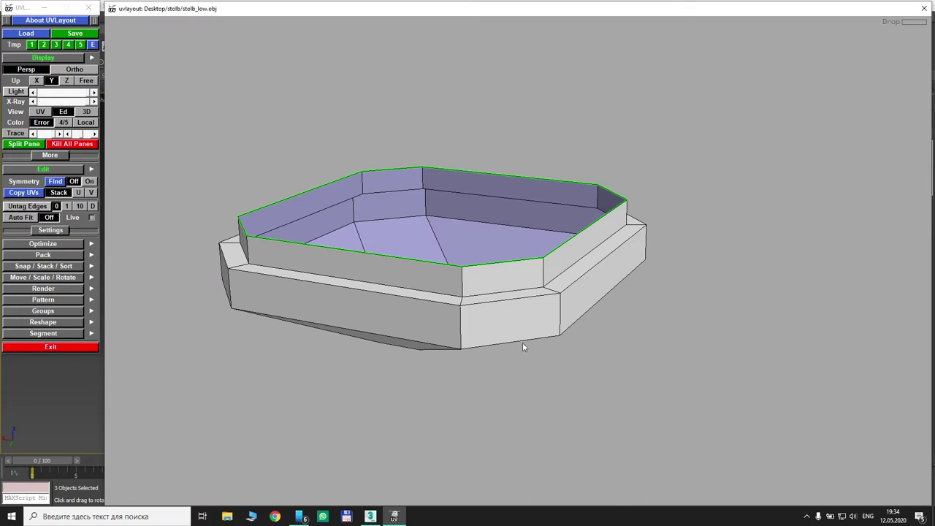
pyautogui.moveTo(295, 163); pyautogui.dragTo(243, 111)
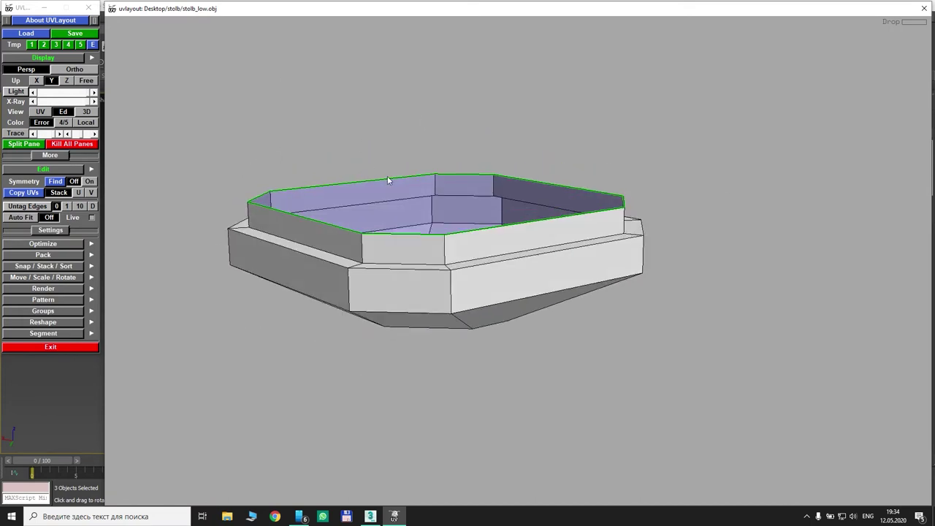
pyautogui.click(86, 111)
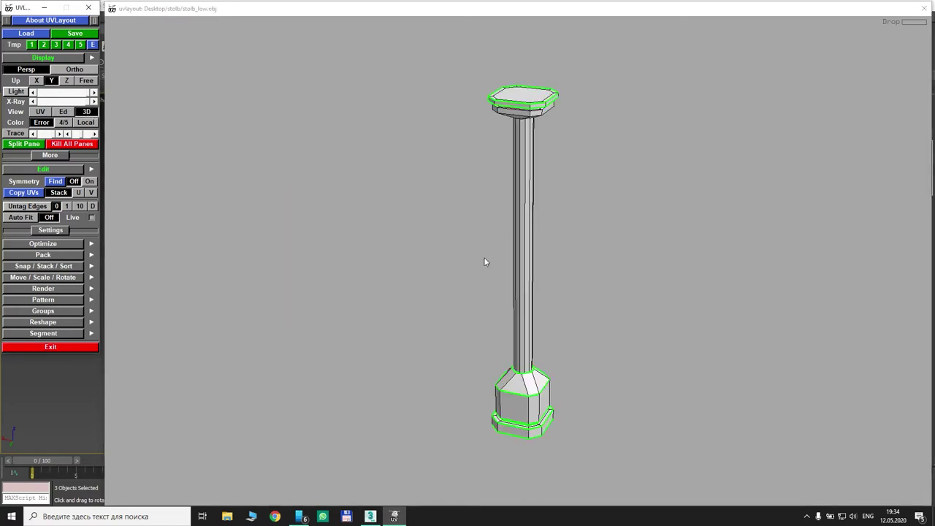
pyautogui.moveTo(371, 190); pyautogui.dragTo(407, 190)
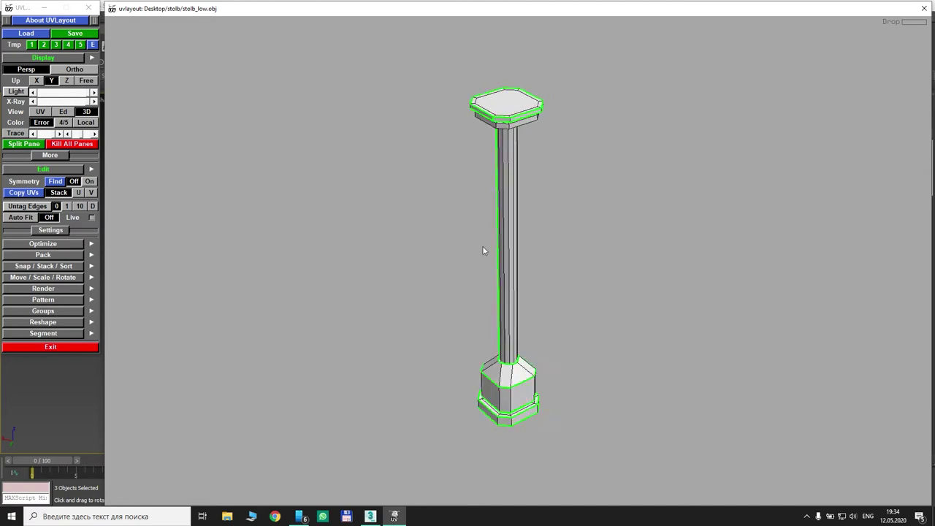
pyautogui.click(63, 112)
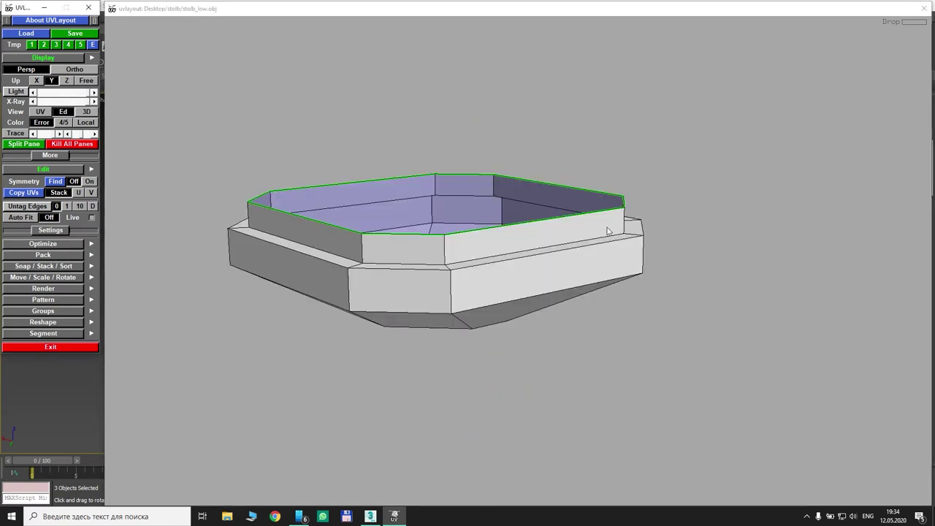
pyautogui.moveTo(365, 119); pyautogui.dragTo(369, 130)
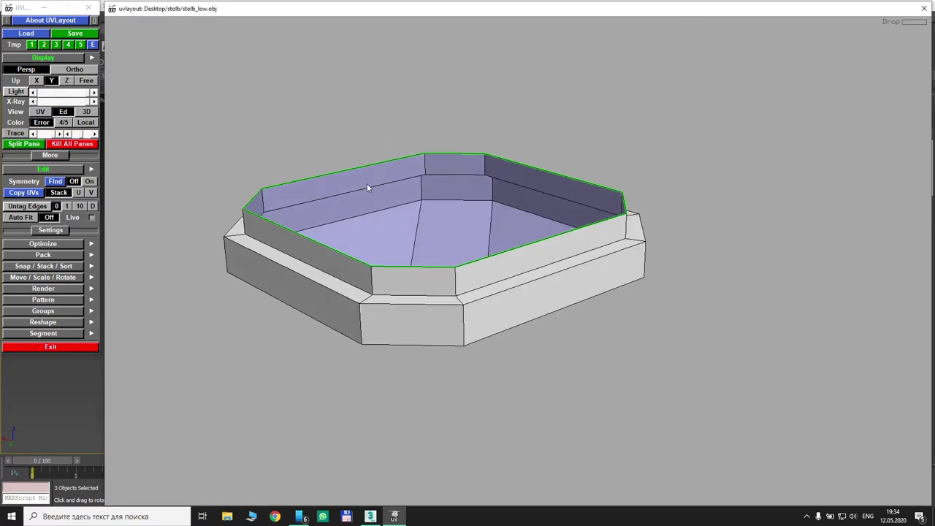
pyautogui.press('c')
pyautogui.press('c')
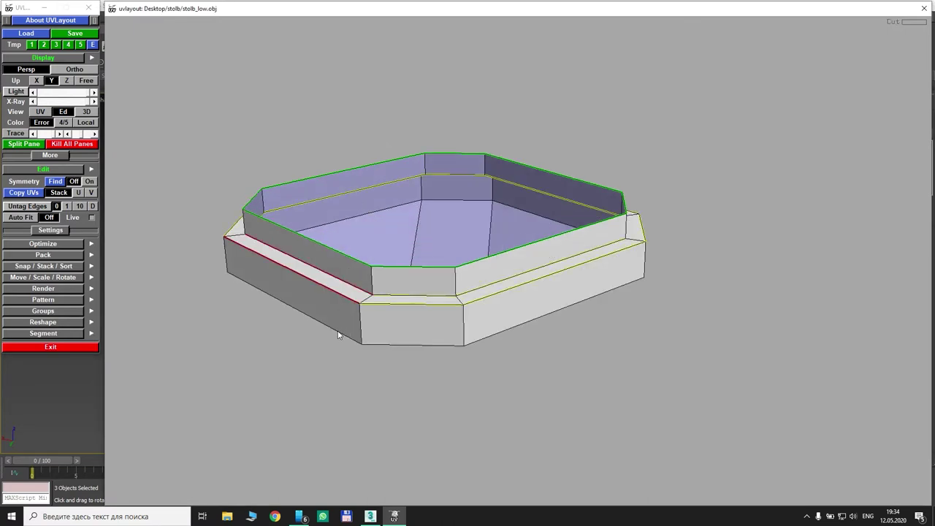
pyautogui.moveTo(338, 335); pyautogui.dragTo(334, 300)
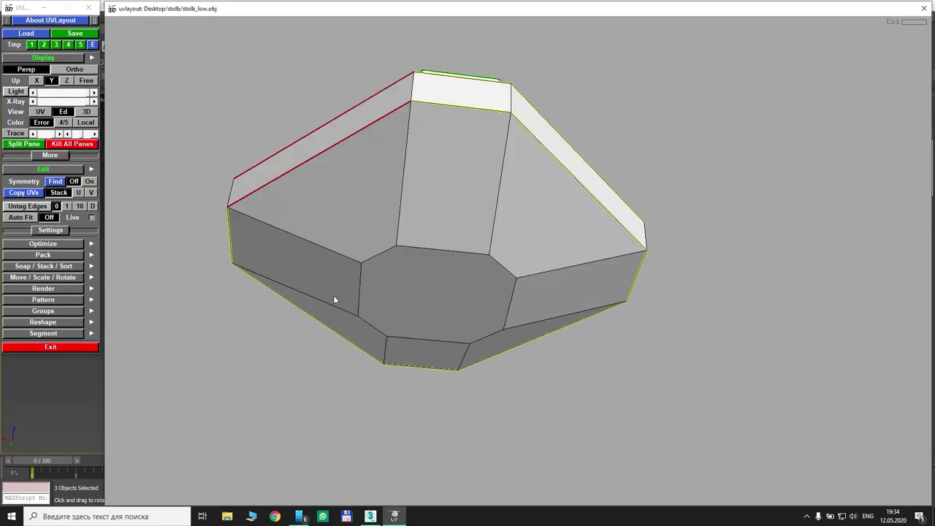
# Cut the octagonal bottom face along all its edges, detach it, and drop it into UV space
pyautogui.press('c')
pyautogui.press('c')
pyautogui.press('c')
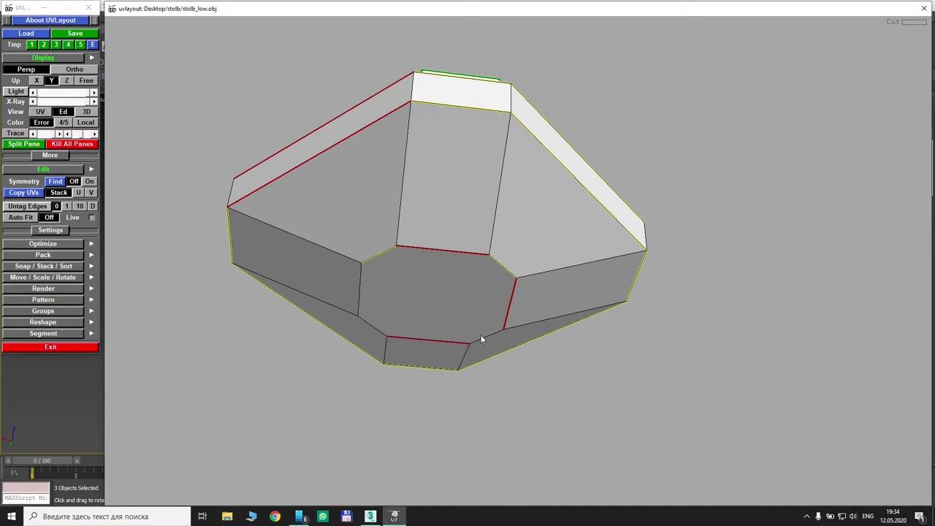
pyautogui.press('c')
pyautogui.press('c')
pyautogui.press('c')
pyautogui.press('Return')
pyautogui.press('d')
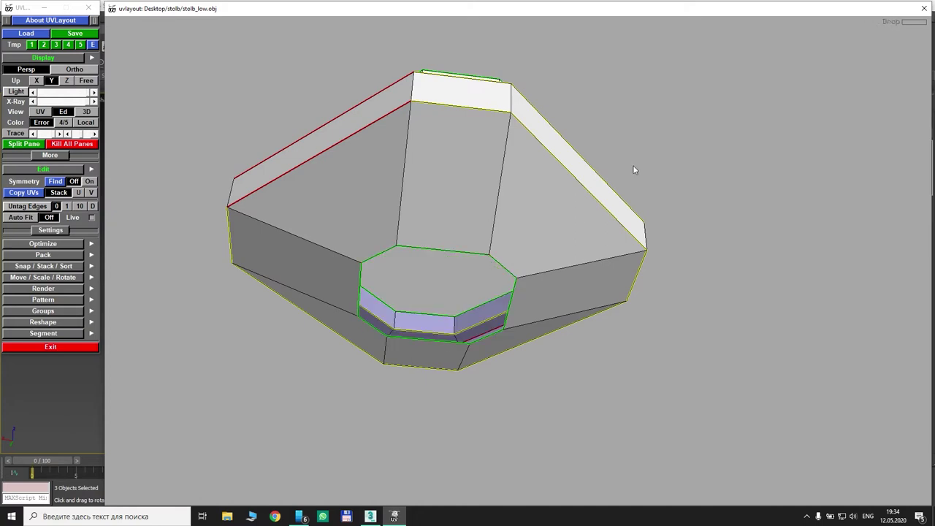
# Detach the narrow neck ring, split it at a corner edge, and drop it into UV space
pyautogui.moveTo(633, 166); pyautogui.dragTo(621, 207)
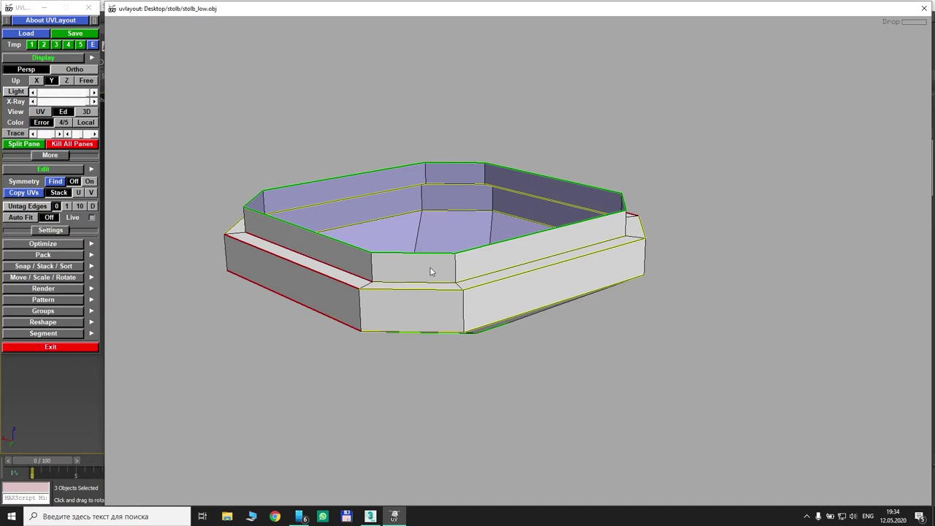
pyautogui.moveTo(432, 267); pyautogui.dragTo(473, 151)
pyautogui.moveTo(601, 149); pyautogui.dragTo(466, 174)
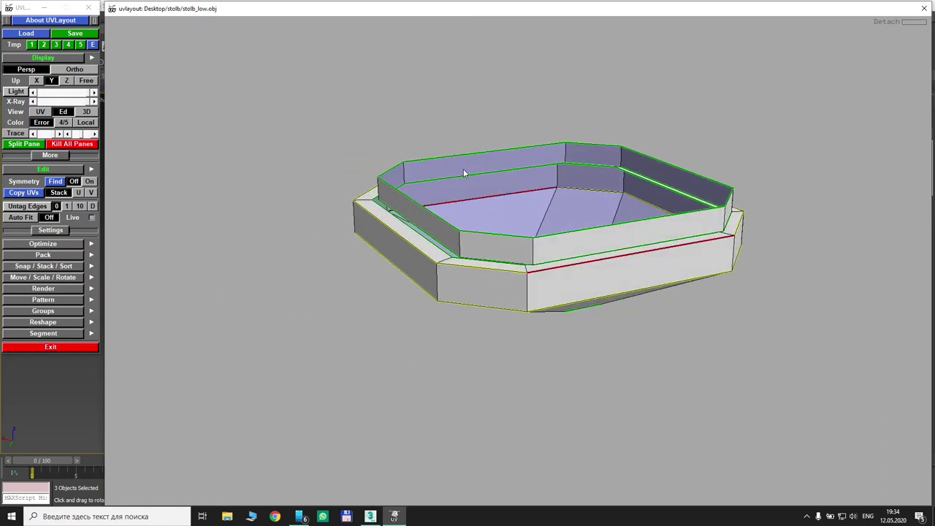
pyautogui.press('c')
pyautogui.press('Return')
pyautogui.press('d')
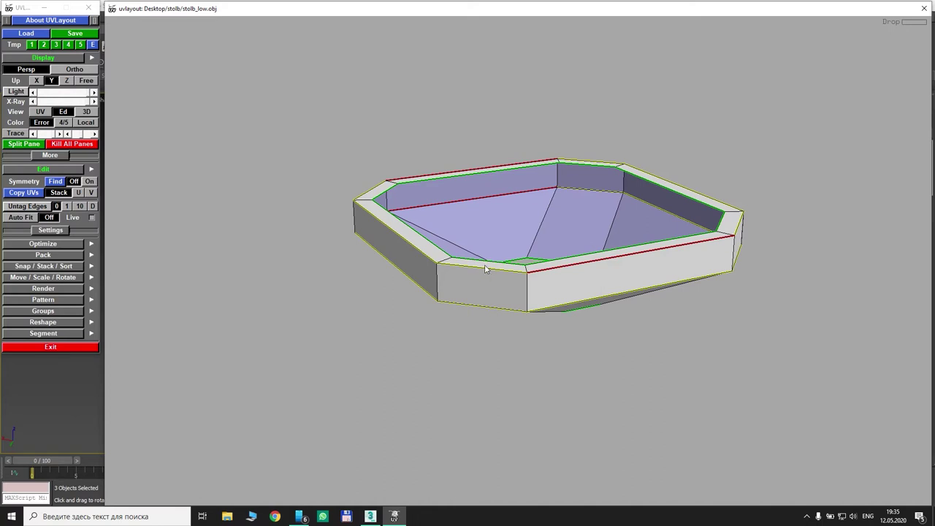
# Detach the flat ledge ring along its outer edge loop and drop it into UV space
pyautogui.press('Return')
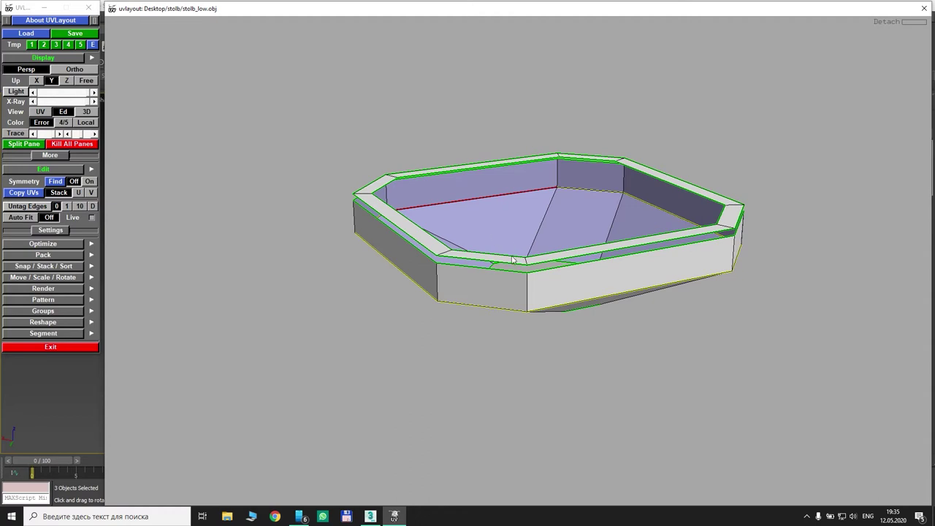
pyautogui.press('d')
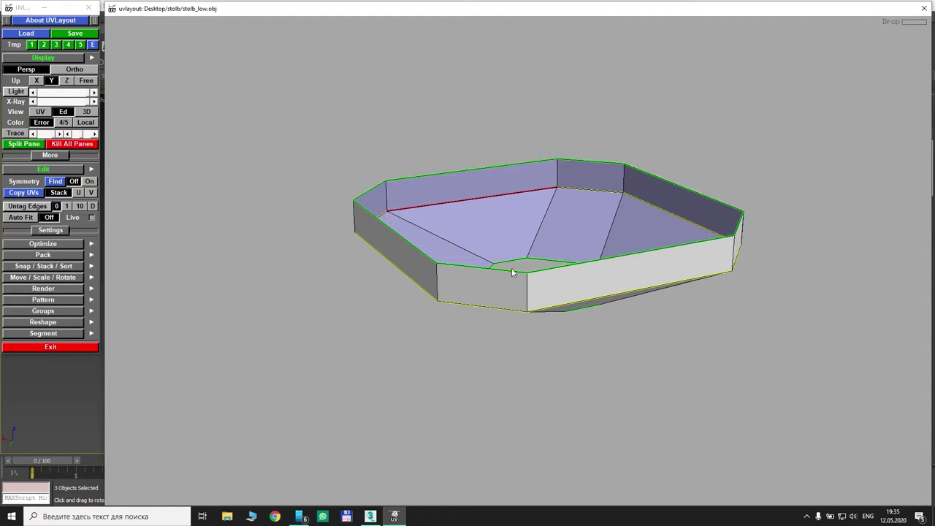
# Clear the cut mark from the remaining part's lower outer loop and try splitting its wall along one vertical corner edge
pyautogui.moveTo(523, 293); pyautogui.dragTo(518, 338)
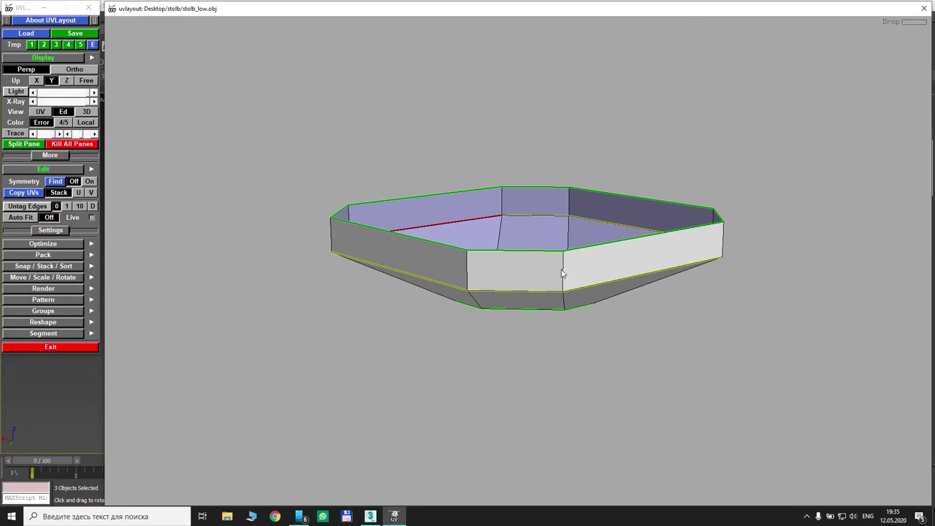
pyautogui.press('c')
pyautogui.press('w')
pyautogui.press('c')
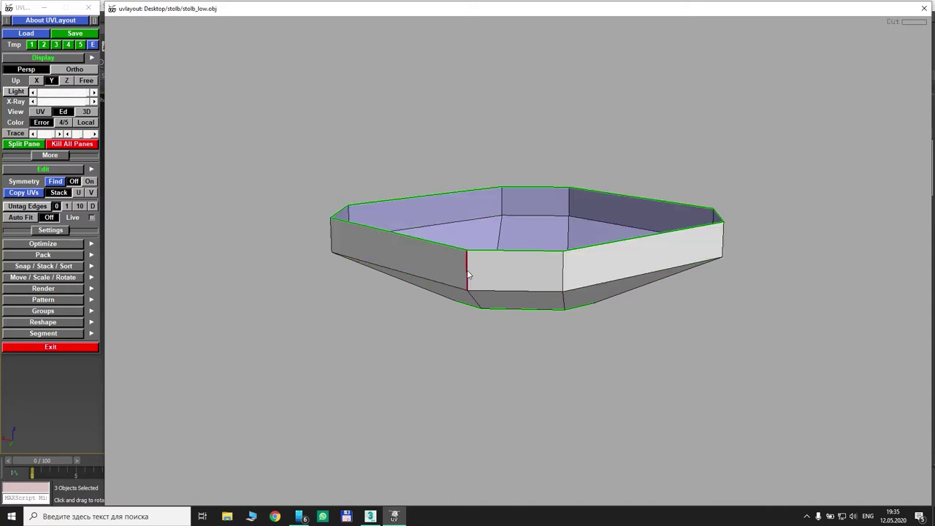
pyautogui.press('Return')
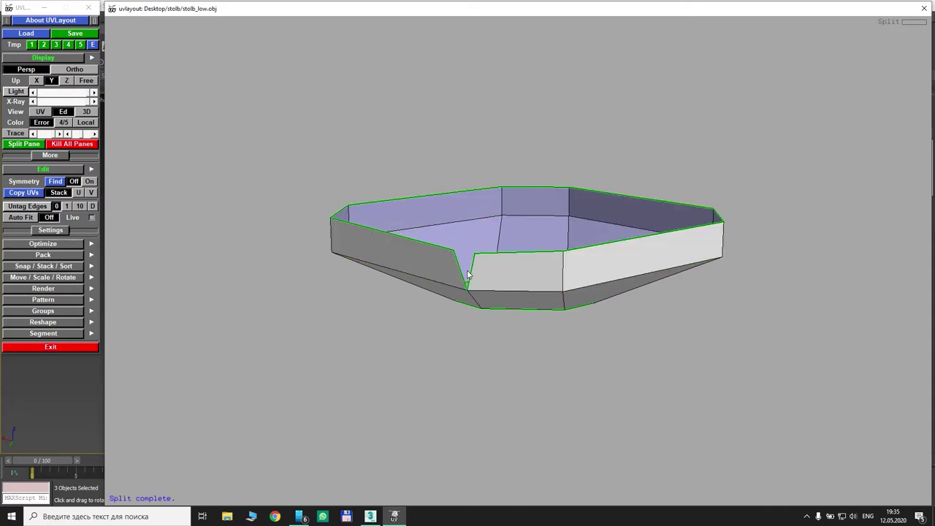
# Cut the remaining tapered part into two halves along opposite corner seams and drop both halves into UV space
pyautogui.moveTo(501, 322); pyautogui.dragTo(487, 303)
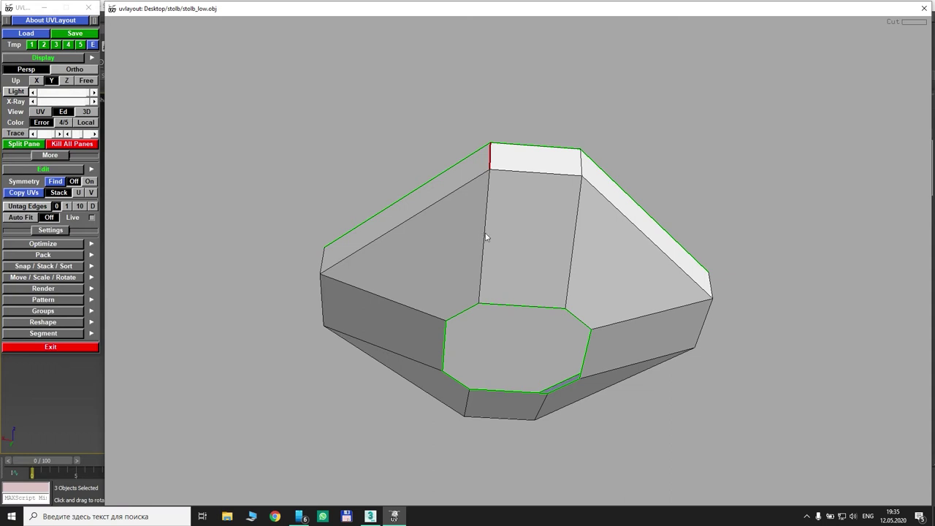
pyautogui.press('c')
pyautogui.moveTo(491, 293); pyautogui.dragTo(621, 271)
pyautogui.press('c')
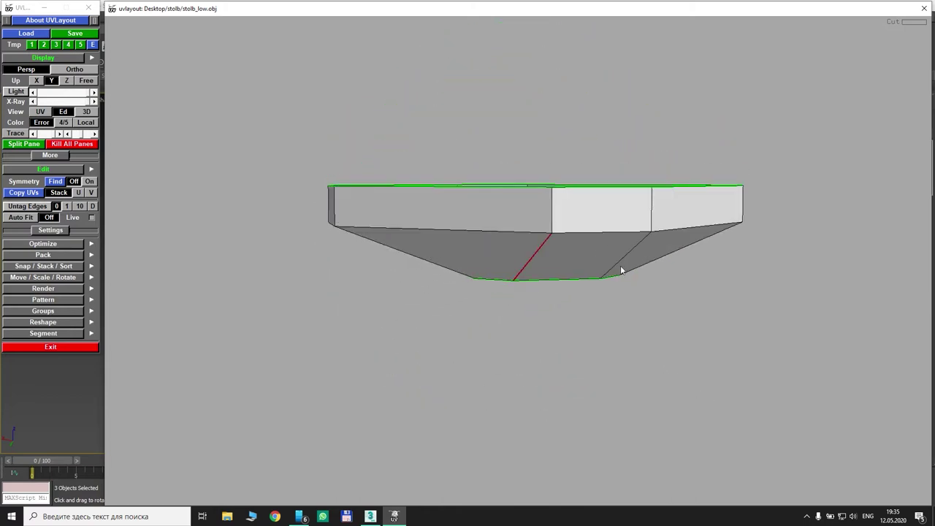
pyautogui.press('d')
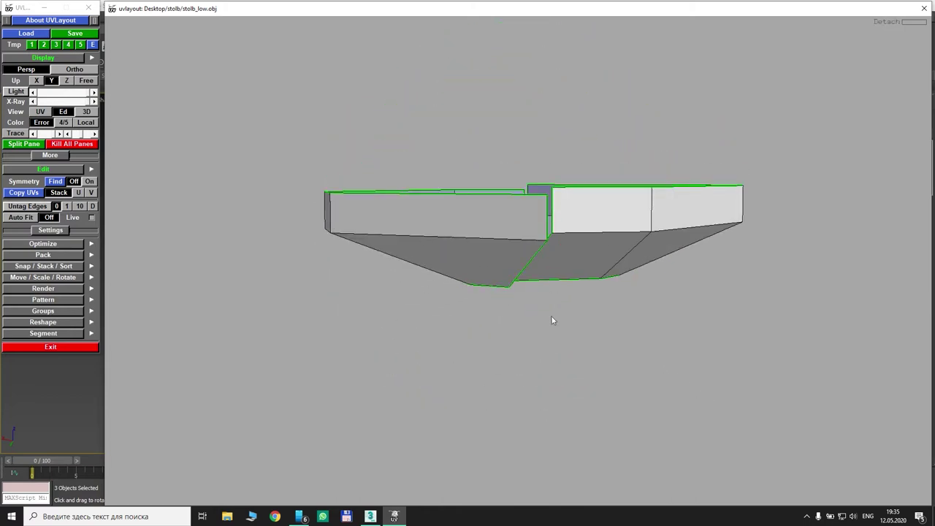
pyautogui.moveTo(552, 320); pyautogui.dragTo(542, 342)
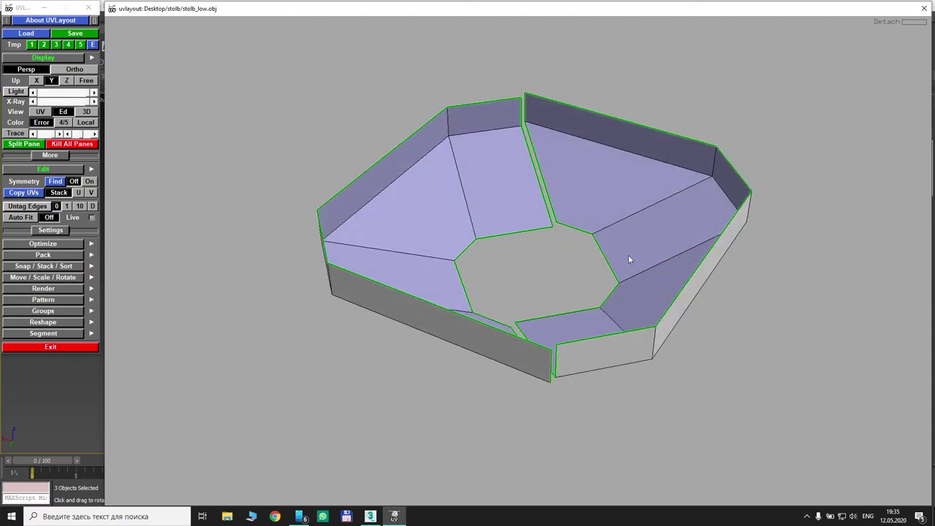
pyautogui.press('d')
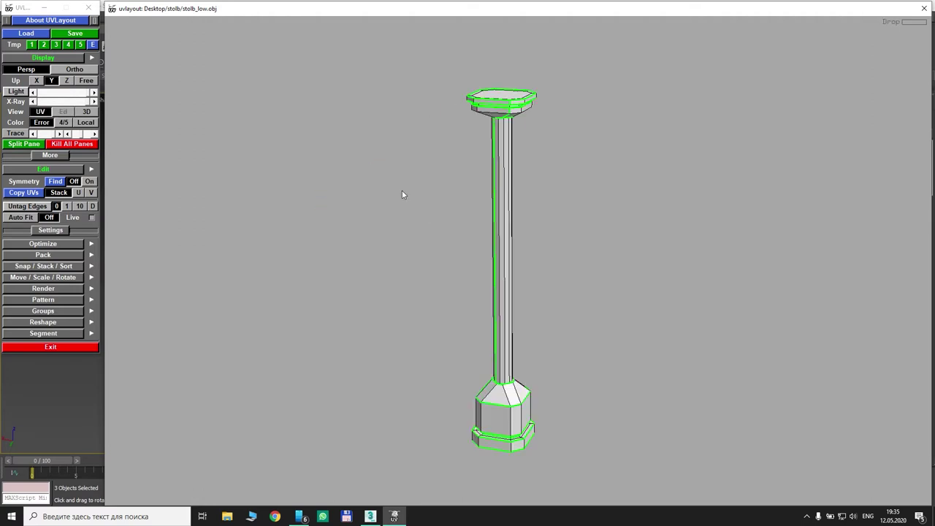
# Display all the dropped shells together in the UV view
pyautogui.click(89, 112)
pyautogui.click(40, 111)
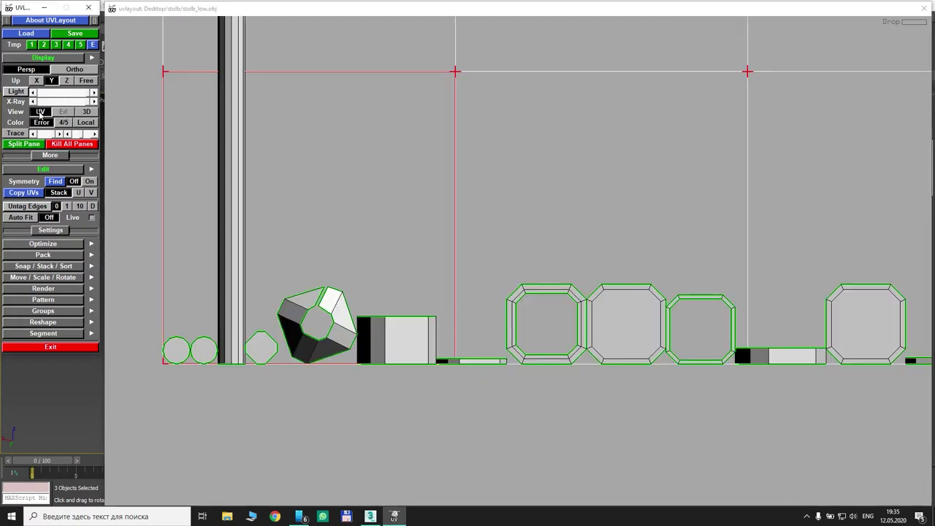
pyautogui.scroll(-5, 328, 263)
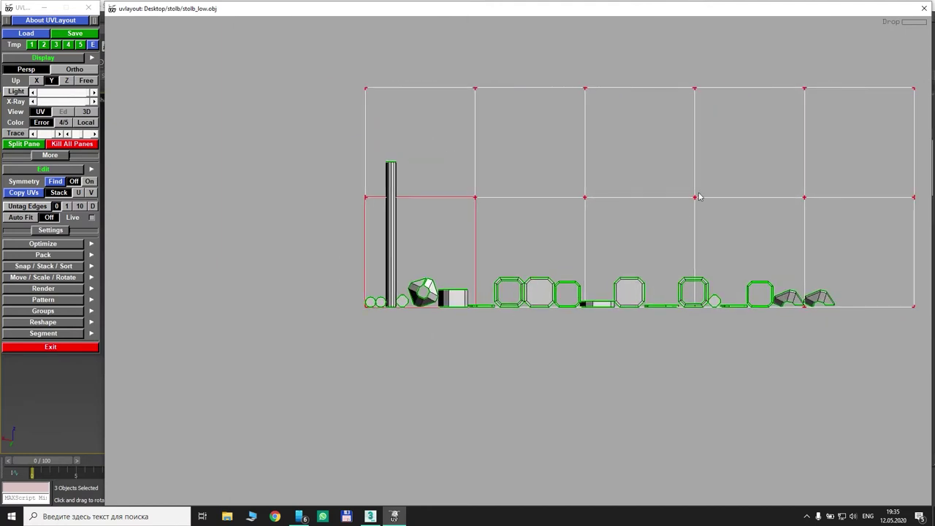
# Move the two small round cap shells out of the unit UV tile and place them side by side without overlap
pyautogui.scroll(2, 627, 249)
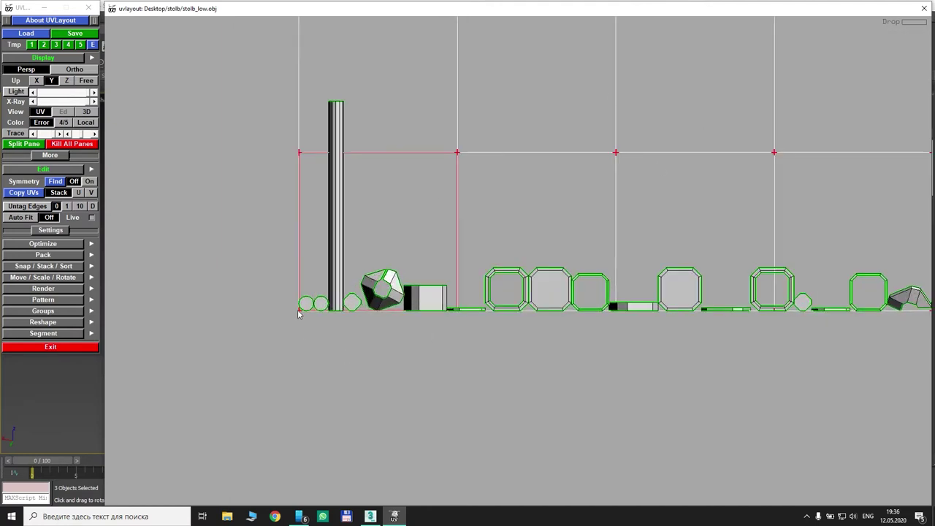
pyautogui.scroll(2, 299, 314)
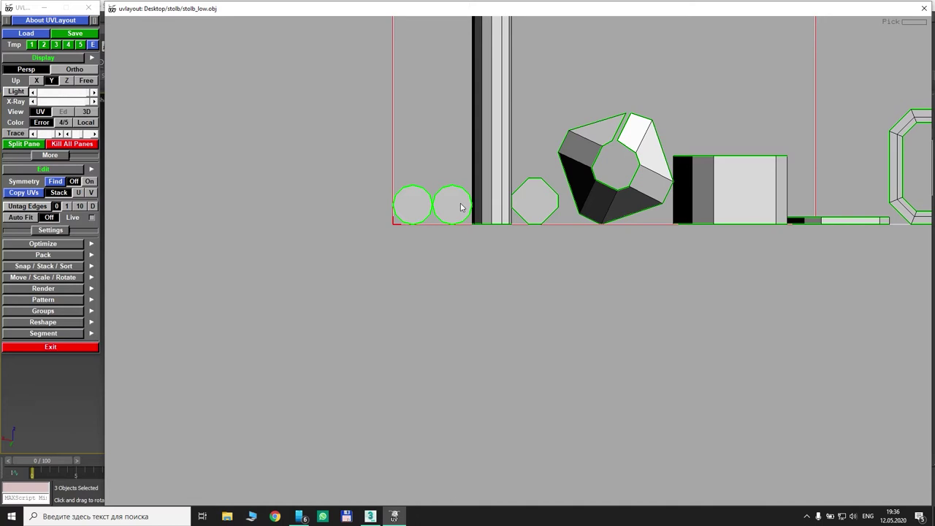
pyautogui.moveTo(457, 207); pyautogui.dragTo(334, 184, button='middle')
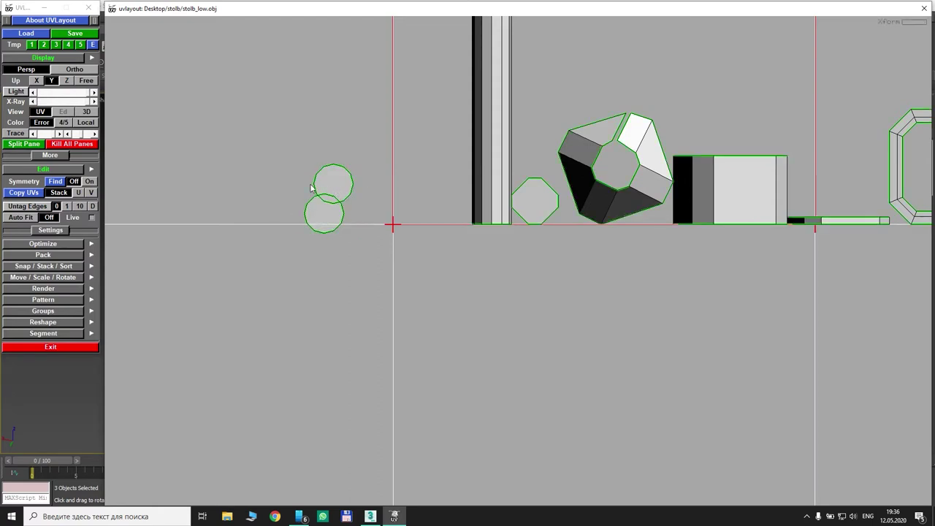
pyautogui.moveTo(318, 185); pyautogui.dragTo(282, 198)
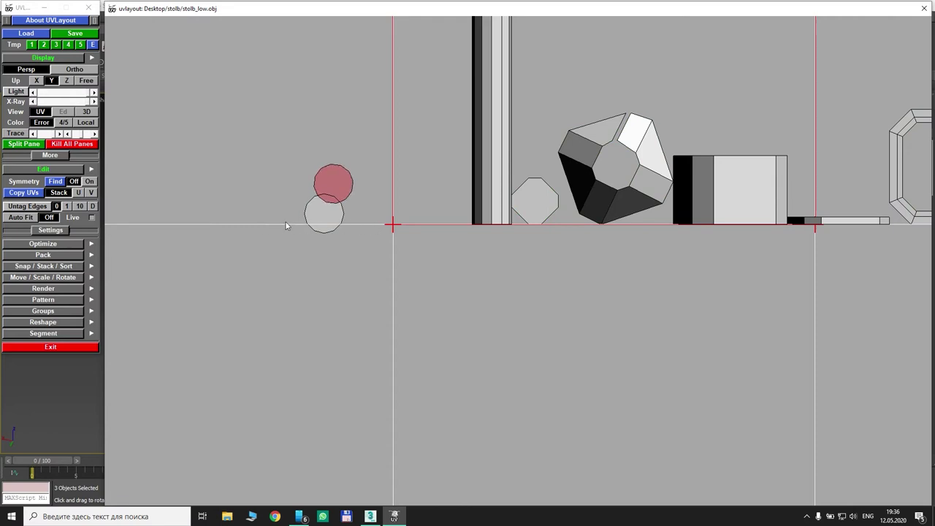
pyautogui.moveTo(296, 201); pyautogui.dragTo(328, 204)
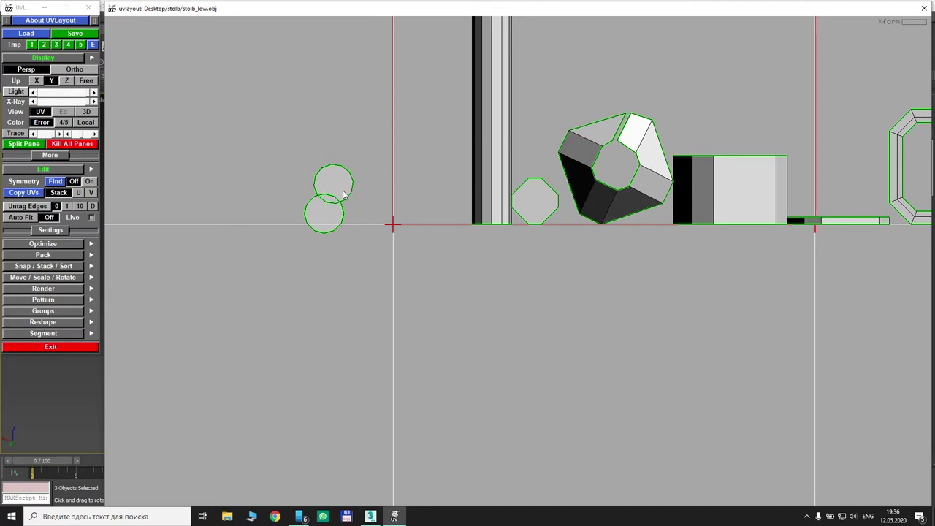
pyautogui.moveTo(338, 202); pyautogui.dragTo(315, 205, button='middle')
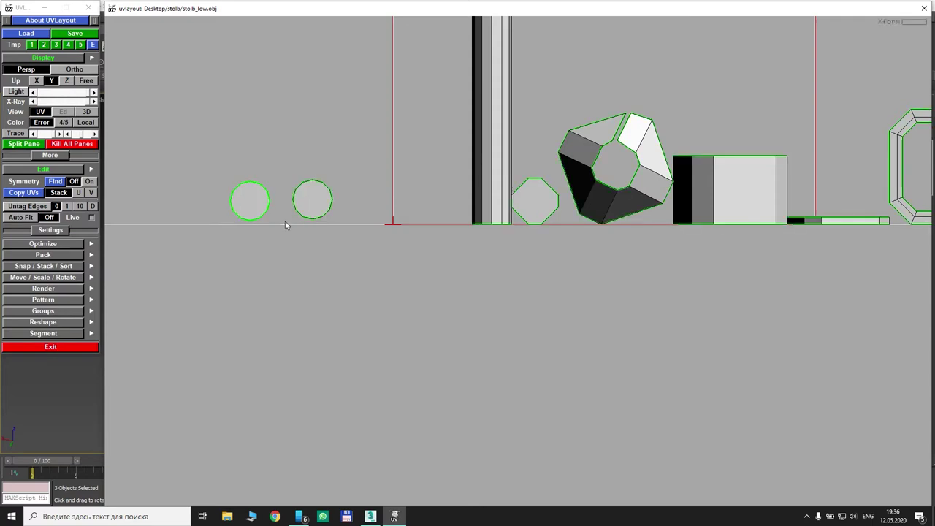
# Copy UVs between the two round cap shells using one matching tagged edge on each, then lock the stacked pair
pyautogui.click(61, 312)
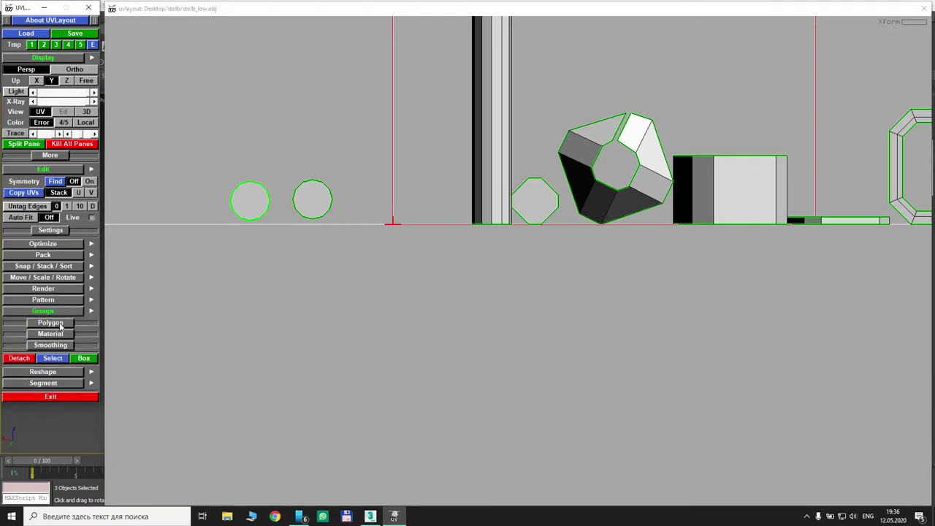
pyautogui.click(46, 382)
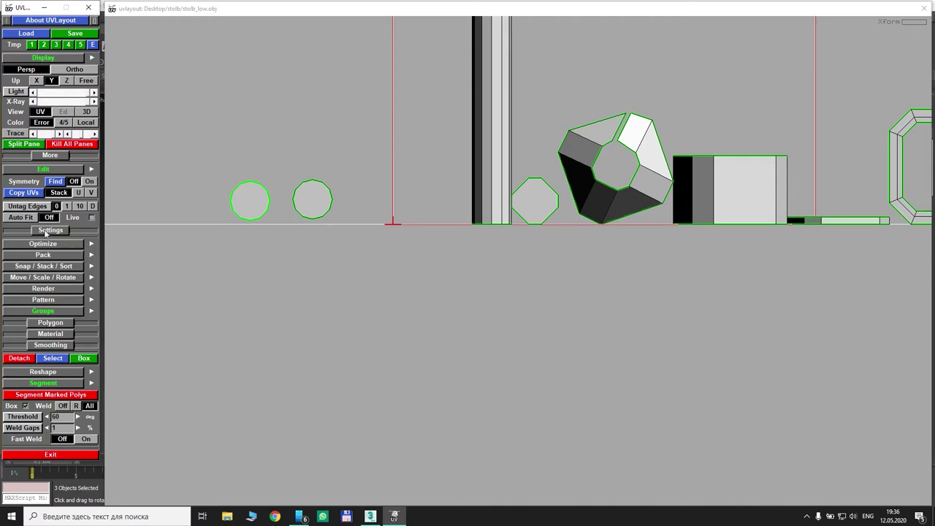
pyautogui.click(21, 195)
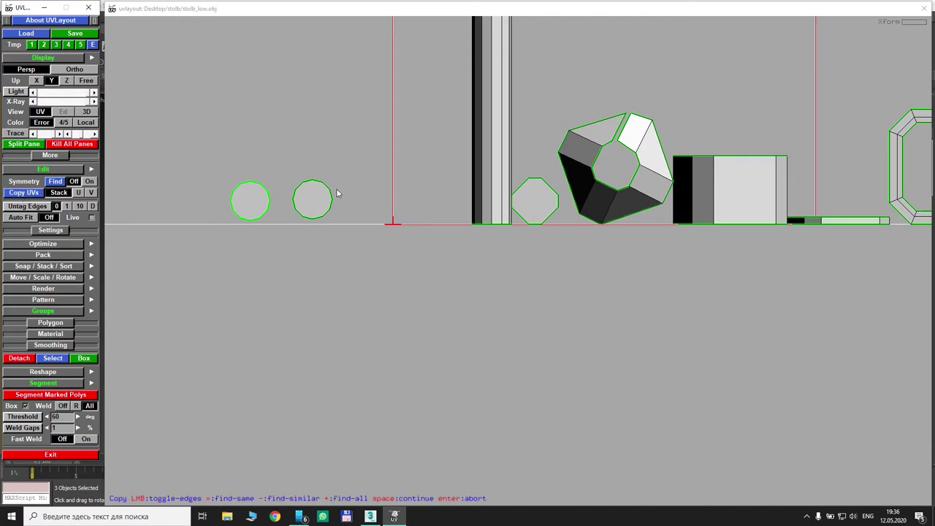
pyautogui.click(308, 183)
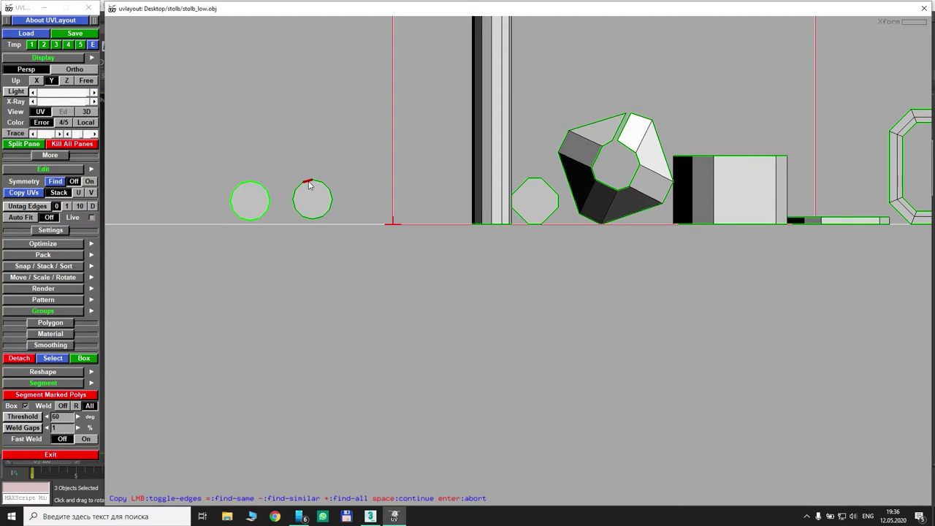
pyautogui.click(247, 184)
pyautogui.press('space')
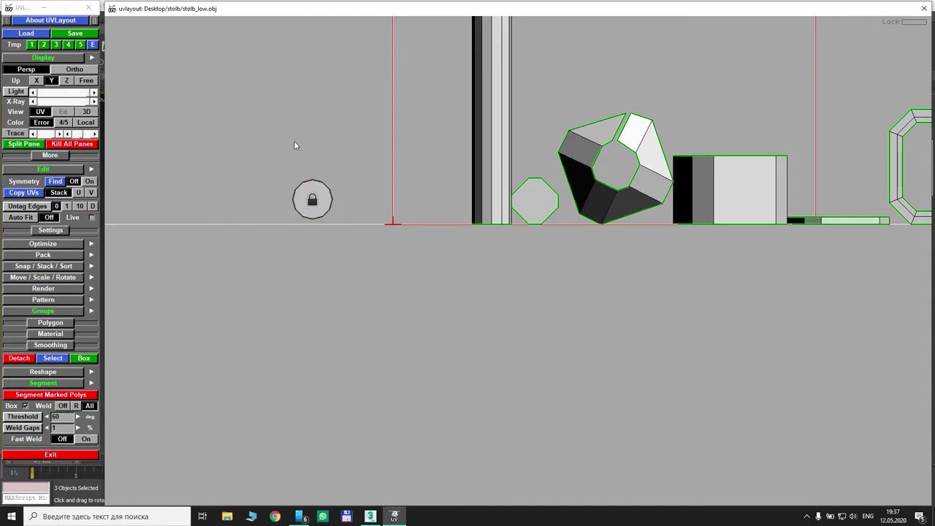
# Move the small octagonal cap shell out of the unit UV tile to below the locked round cap and flatten it
pyautogui.moveTo(340, 175); pyautogui.dragTo(319, 217, button='middle')
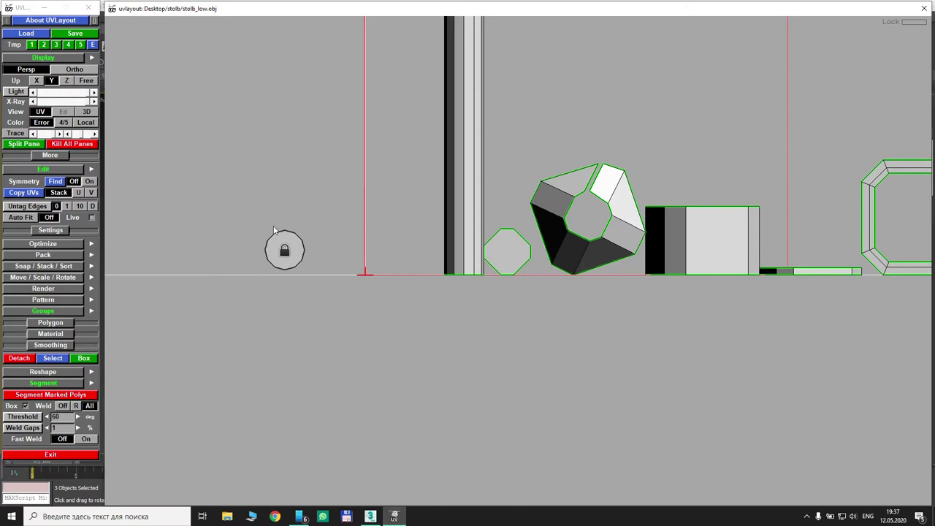
pyautogui.moveTo(658, 262); pyautogui.dragTo(584, 275, button='right')
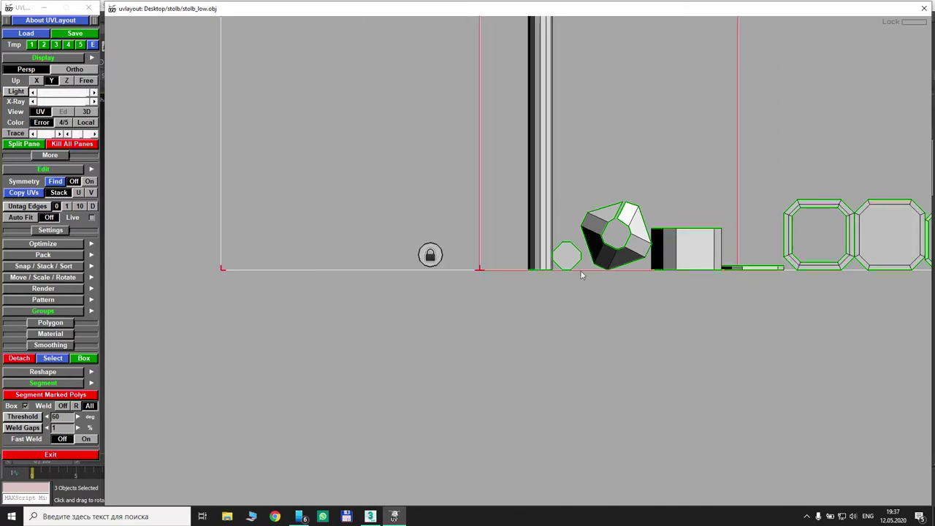
pyautogui.moveTo(563, 139); pyautogui.dragTo(406, 204, button='middle')
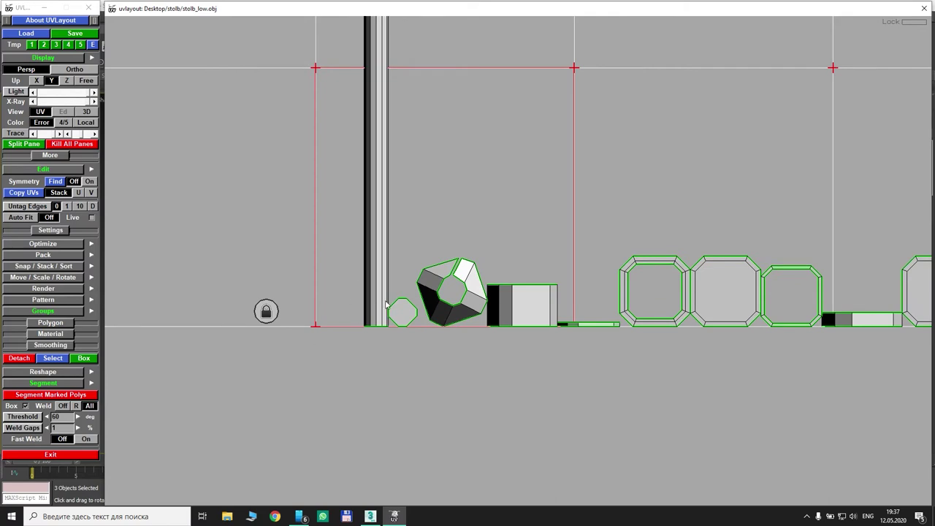
pyautogui.moveTo(383, 299); pyautogui.dragTo(405, 315, button='right')
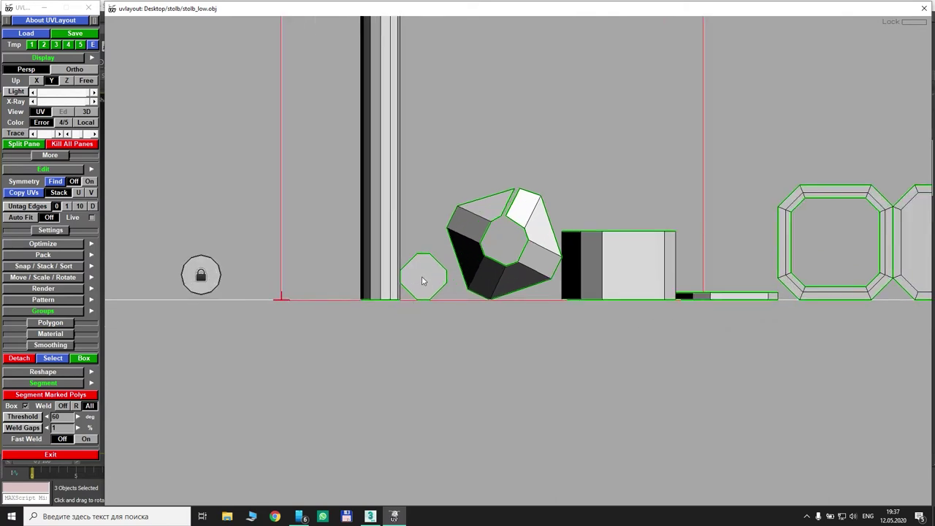
pyautogui.moveTo(425, 282); pyautogui.dragTo(275, 354, button='middle')
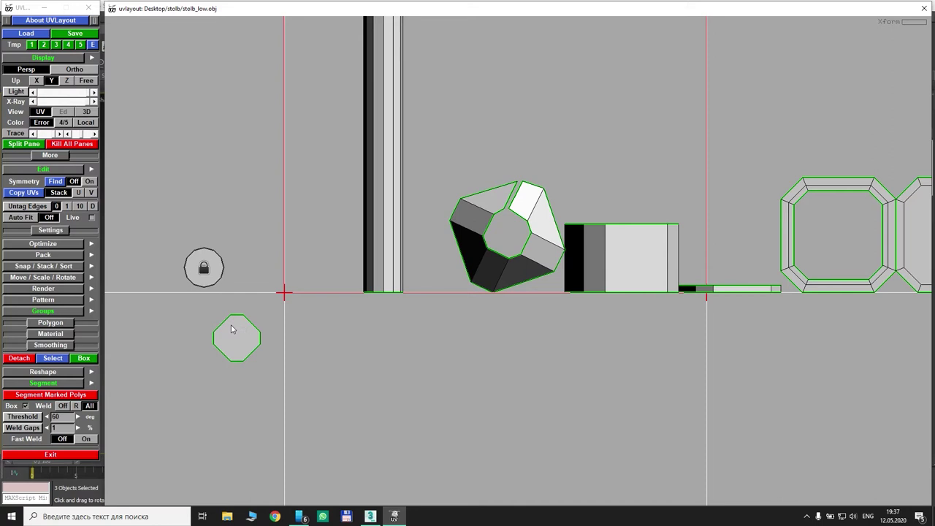
pyautogui.press('f')
pyautogui.moveTo(248, 335); pyautogui.dragTo(210, 333, button='middle')
pyautogui.moveTo(210, 337); pyautogui.dragTo(228, 321)
# Check the column in the 3D view, then flatten the tall shaft shell in the UV view
pyautogui.click(85, 112)
pyautogui.moveTo(538, 270); pyautogui.dragTo(537, 232)
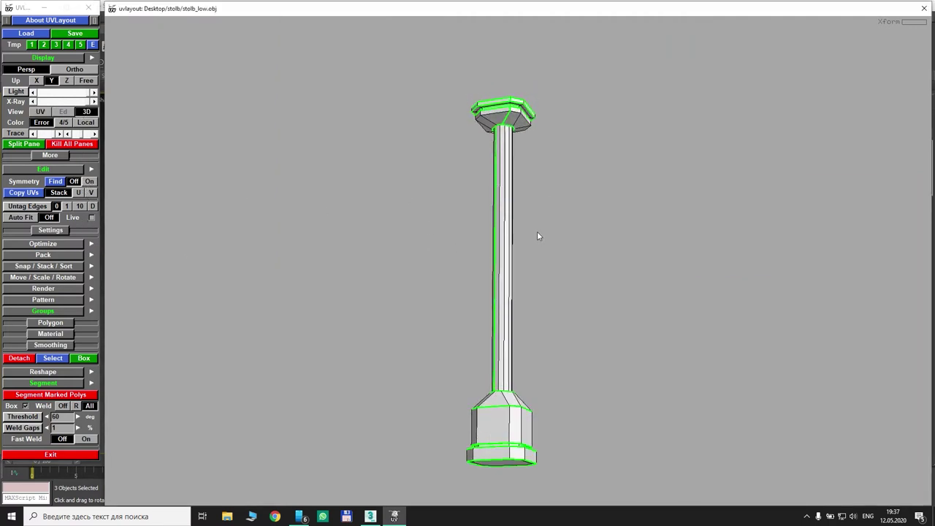
pyautogui.press('space')
pyautogui.moveTo(387, 149); pyautogui.dragTo(401, 209)
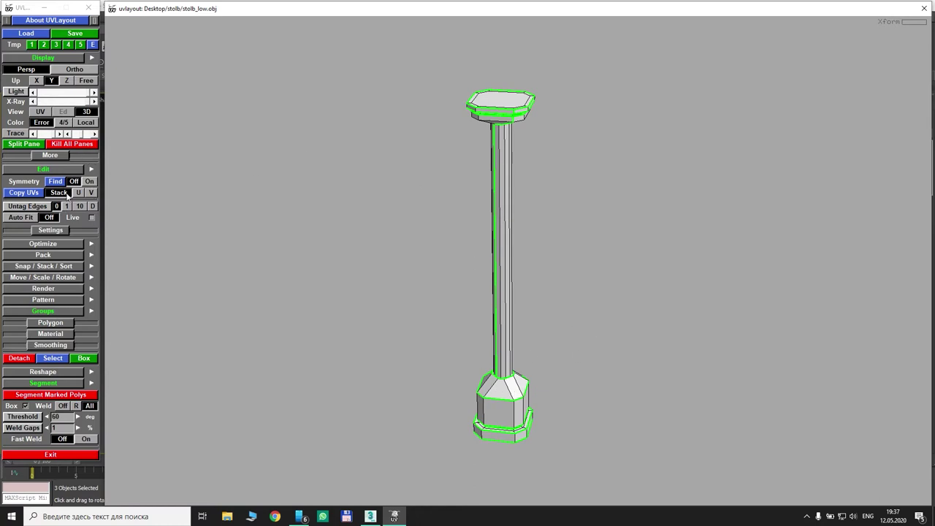
pyautogui.click(41, 112)
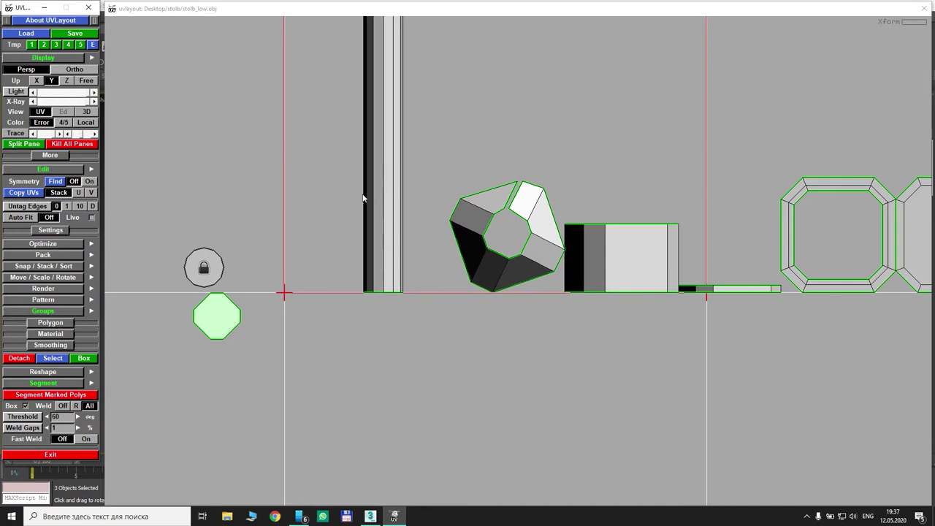
pyautogui.moveTo(363, 196); pyautogui.dragTo(368, 258, button='middle')
pyautogui.moveTo(368, 259); pyautogui.dragTo(404, 236, button='right')
pyautogui.moveTo(405, 233); pyautogui.dragTo(291, 247, button='middle')
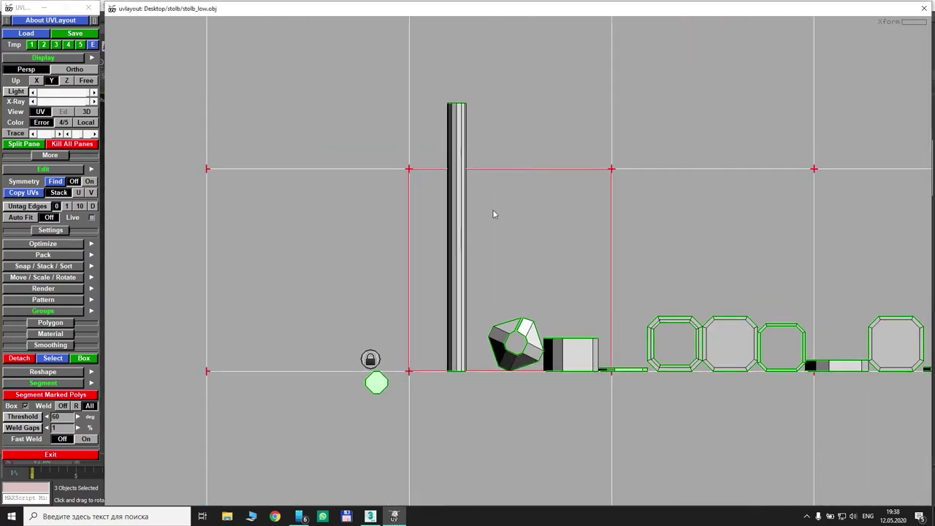
pyautogui.moveTo(447, 208); pyautogui.dragTo(400, 197, button='middle')
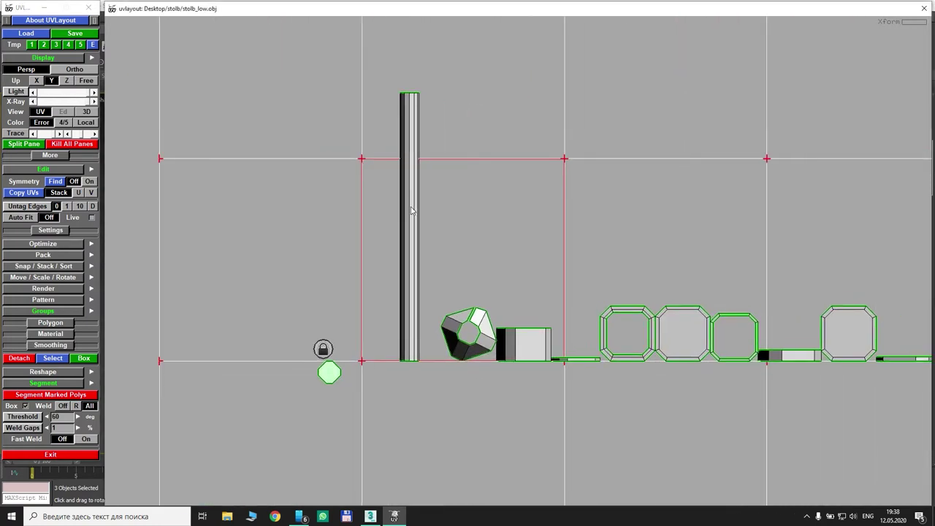
pyautogui.press('f')
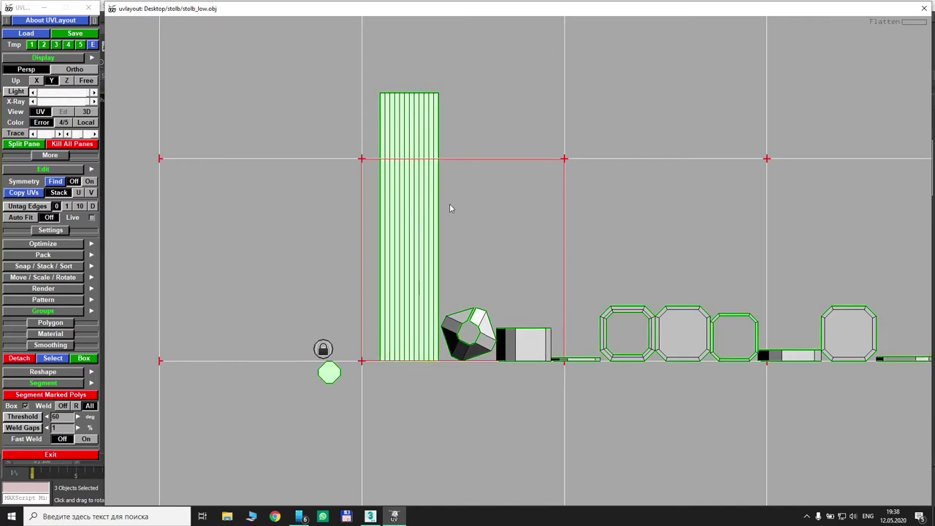
# Examine the flattened shaft and its vertical seam on the 3D model, then the tapered octagonal shell in the UV view
pyautogui.click(87, 112)
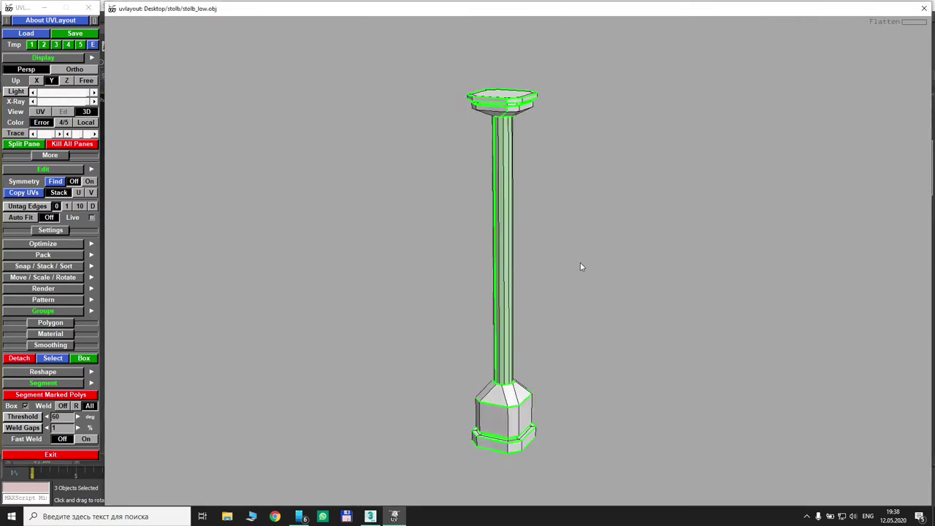
pyautogui.scroll(5, 545, 315)
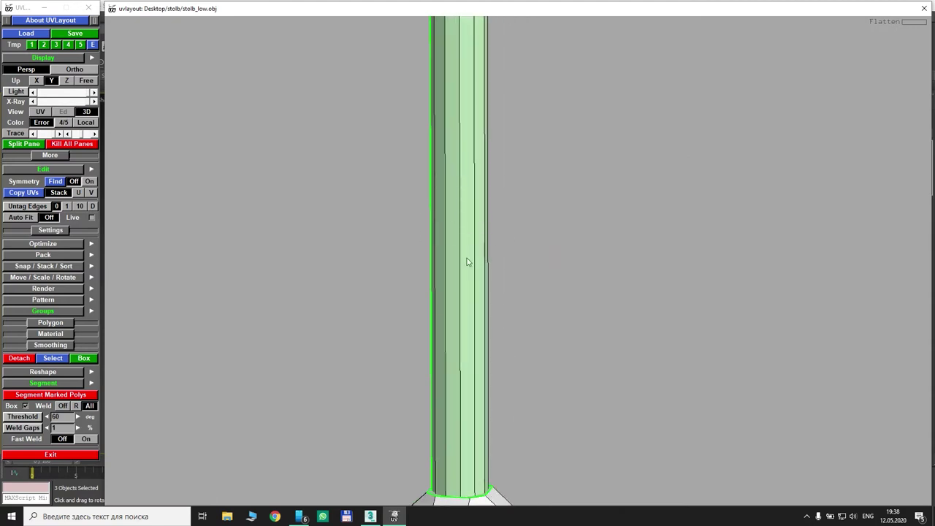
pyautogui.moveTo(514, 272); pyautogui.dragTo(535, 136, button='middle')
pyautogui.moveTo(496, 302); pyautogui.dragTo(442, 206)
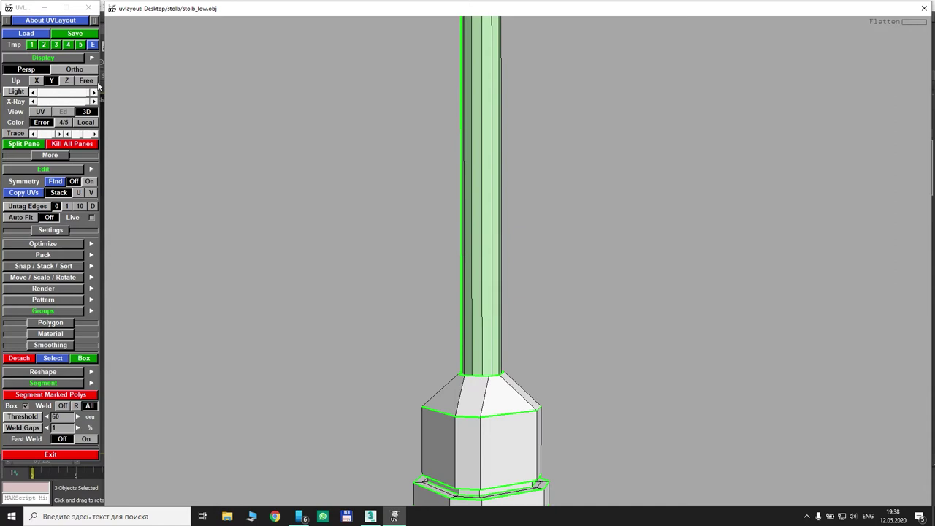
pyautogui.click(44, 114)
pyautogui.moveTo(499, 315); pyautogui.dragTo(467, 295, button='middle')
pyautogui.moveTo(414, 350); pyautogui.dragTo(477, 271, button='right')
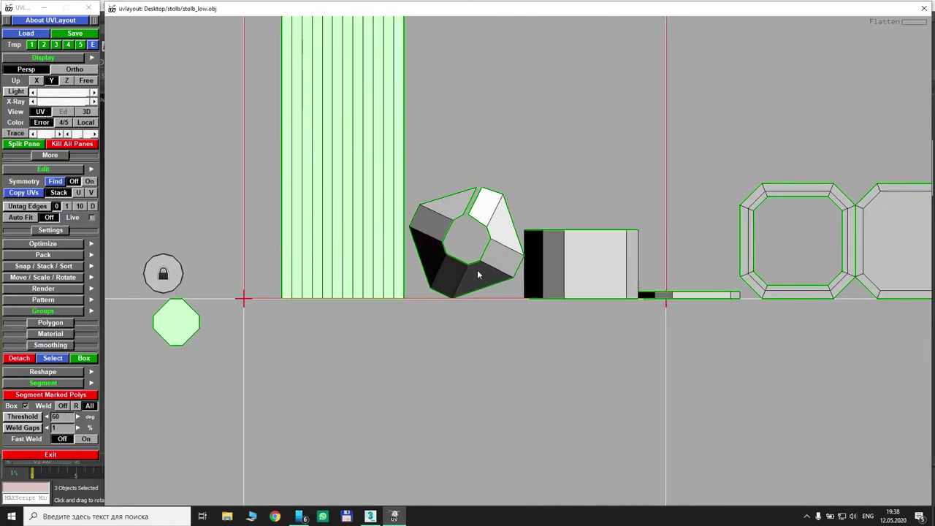
pyautogui.scroll(2, 478, 268)
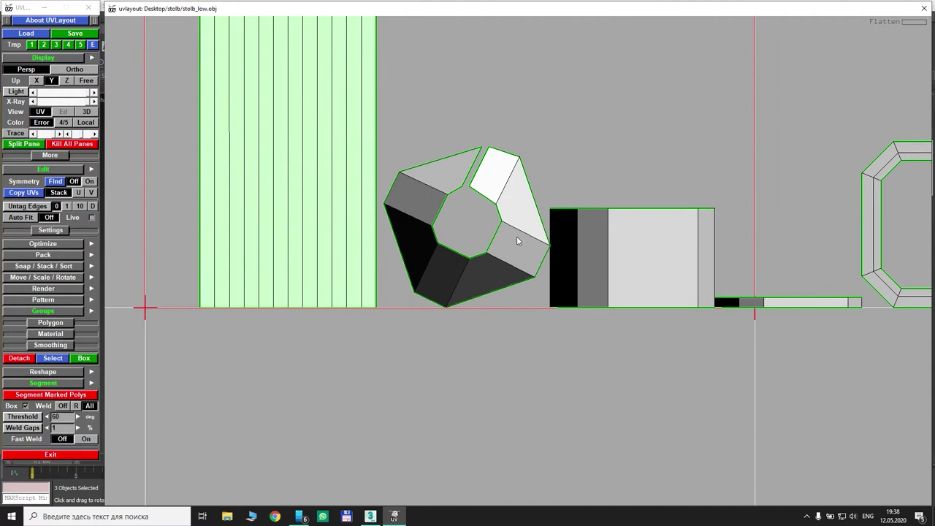
# Flatten the octagonal cone shell into a curved strip and move it below the UV tile
pyautogui.press('f')
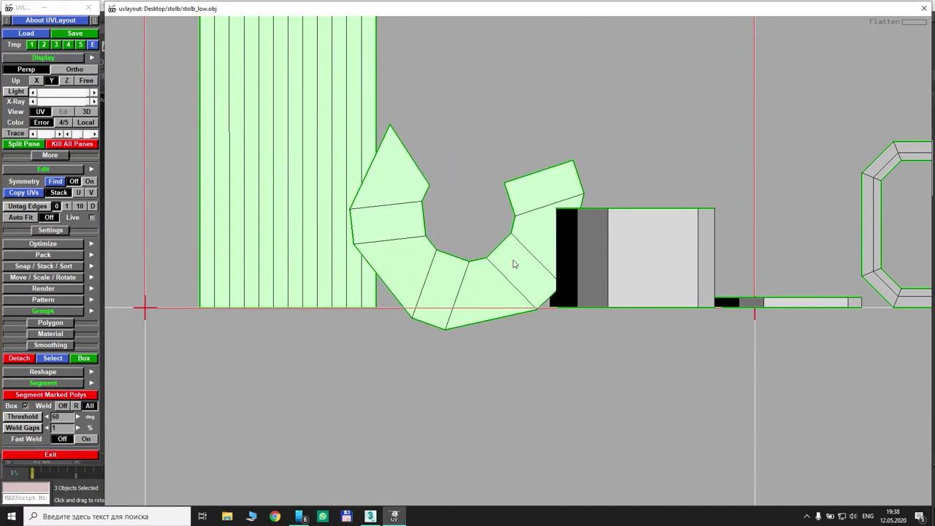
pyautogui.moveTo(499, 278); pyautogui.dragTo(432, 472, button='middle')
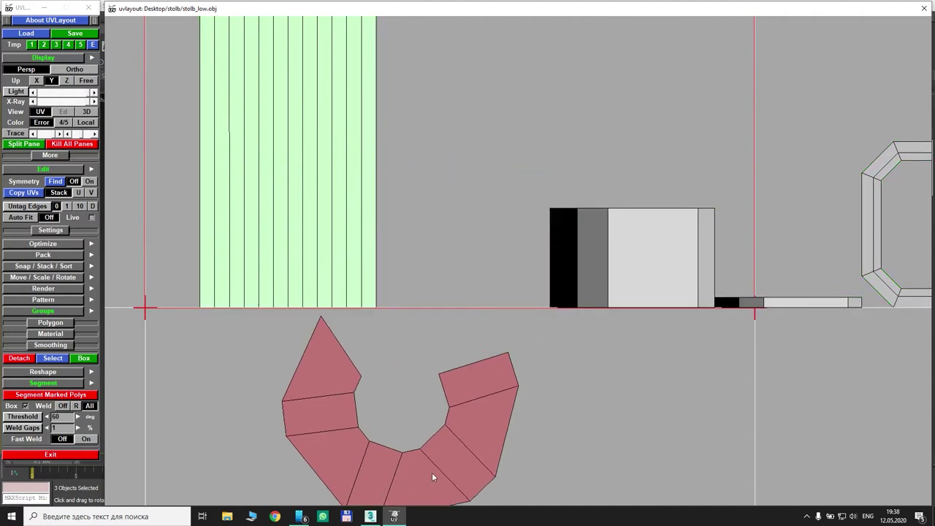
pyautogui.moveTo(491, 380); pyautogui.dragTo(515, 139, button='middle')
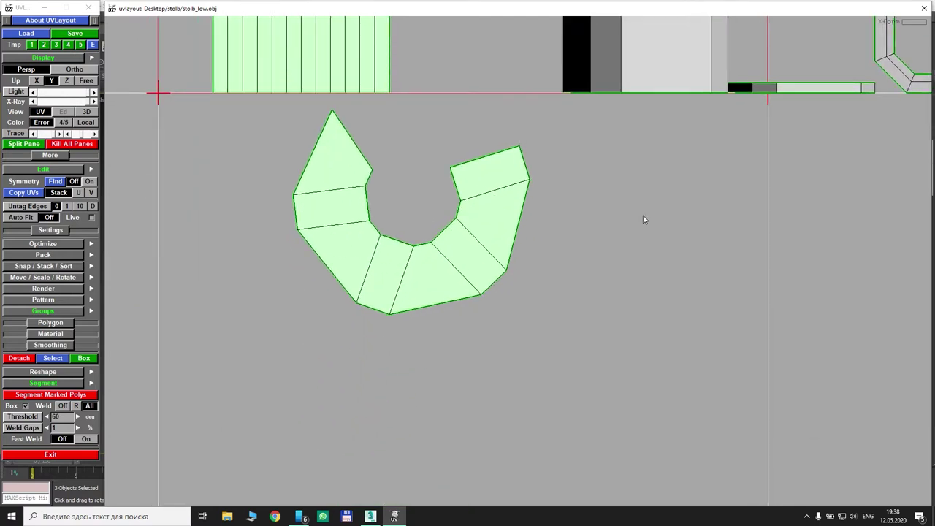
pyautogui.moveTo(615, 216); pyautogui.dragTo(530, 199, button='right')
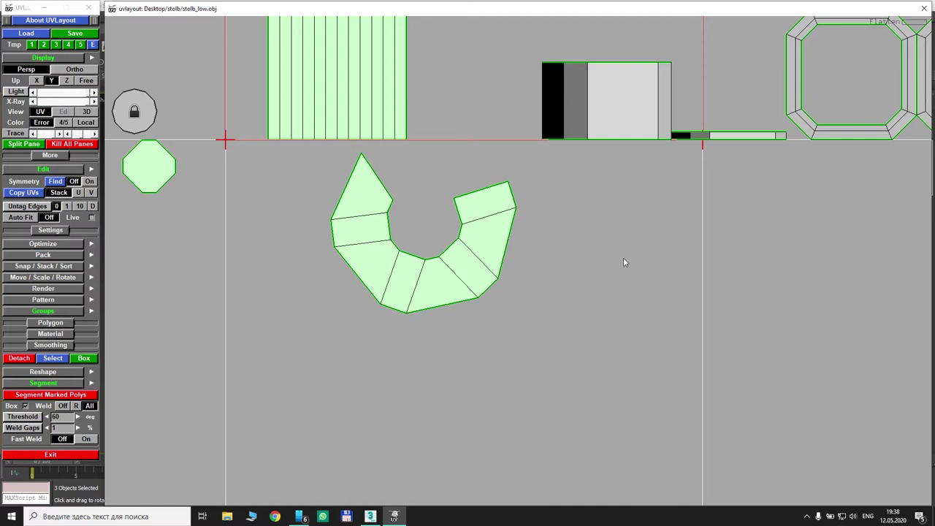
pyautogui.scroll(3, 434, 202)
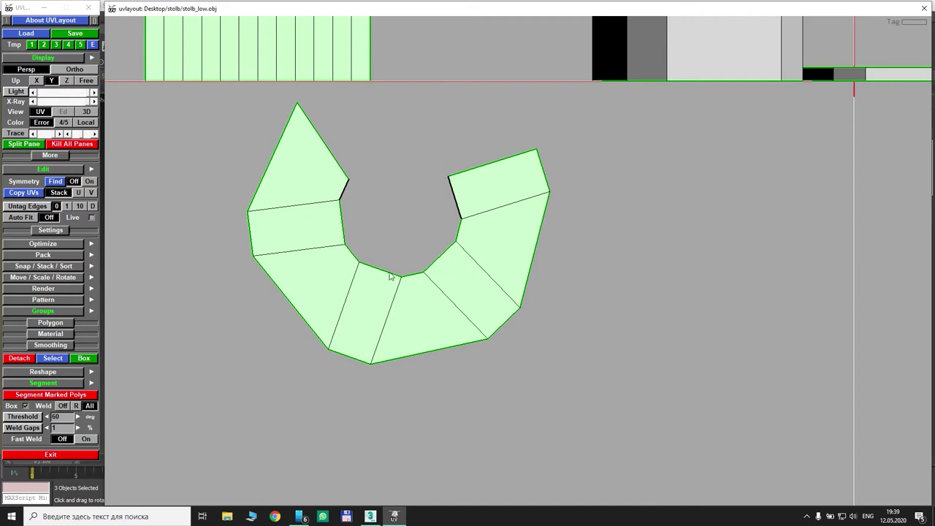
# Tag the inner and outer arc edges of the curved cone shell as straight and flatten it again
pyautogui.press('s')
pyautogui.press('s')
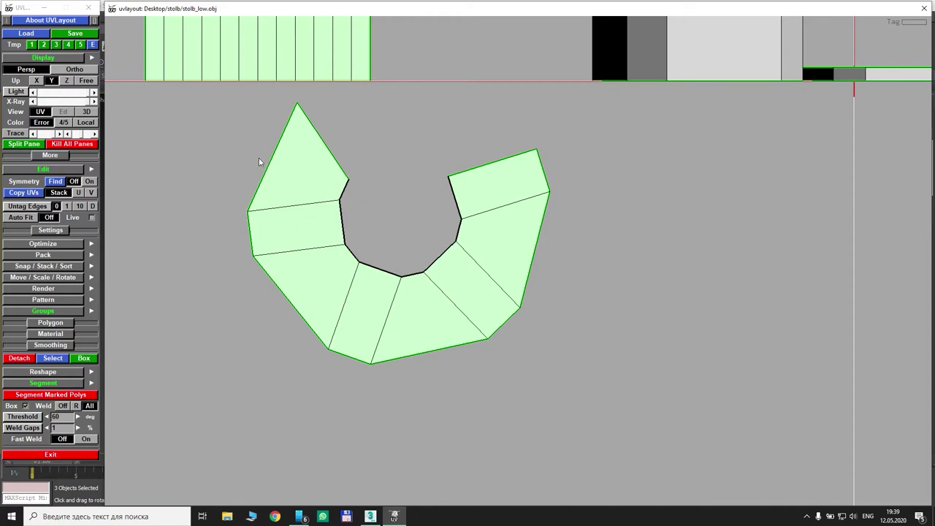
pyautogui.press('c')
pyautogui.press('c')
pyautogui.press('c')
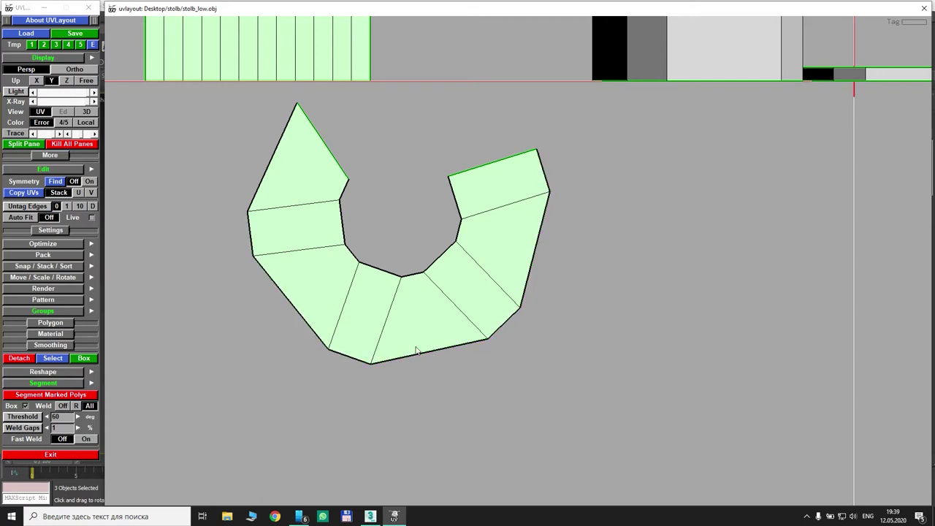
pyautogui.press('f')
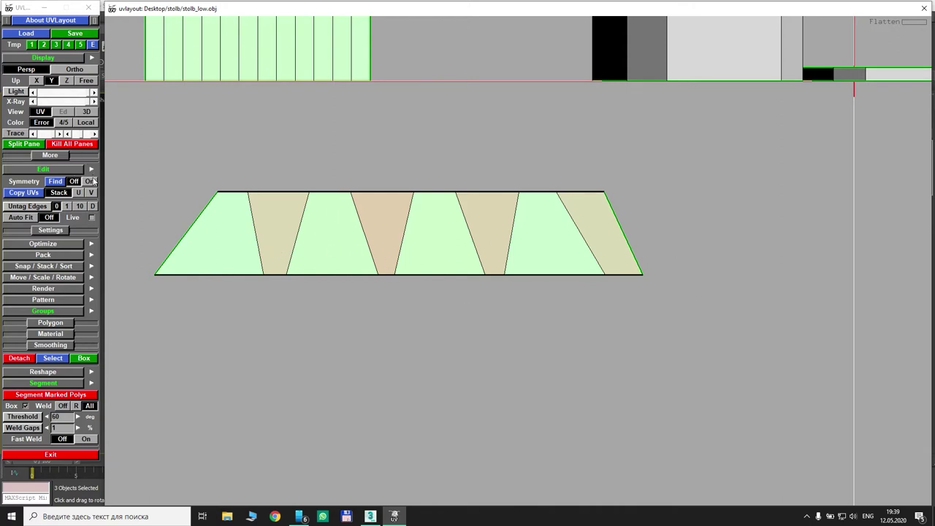
# Inspect the distortion of the straightened cone shell on the pole's base in 3D, then return to the UV layout
pyautogui.click(86, 112)
pyautogui.moveTo(466, 419); pyautogui.dragTo(447, 340, button='middle')
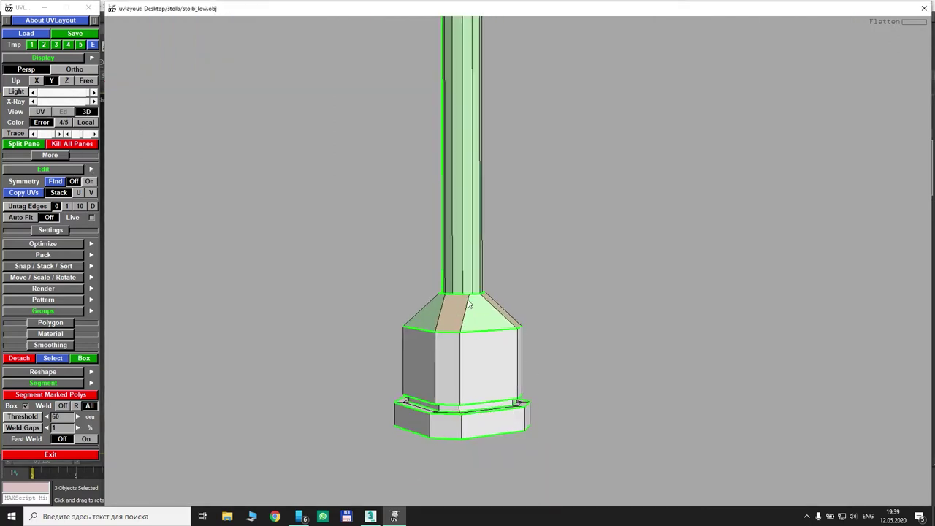
pyautogui.moveTo(470, 302); pyautogui.dragTo(445, 305)
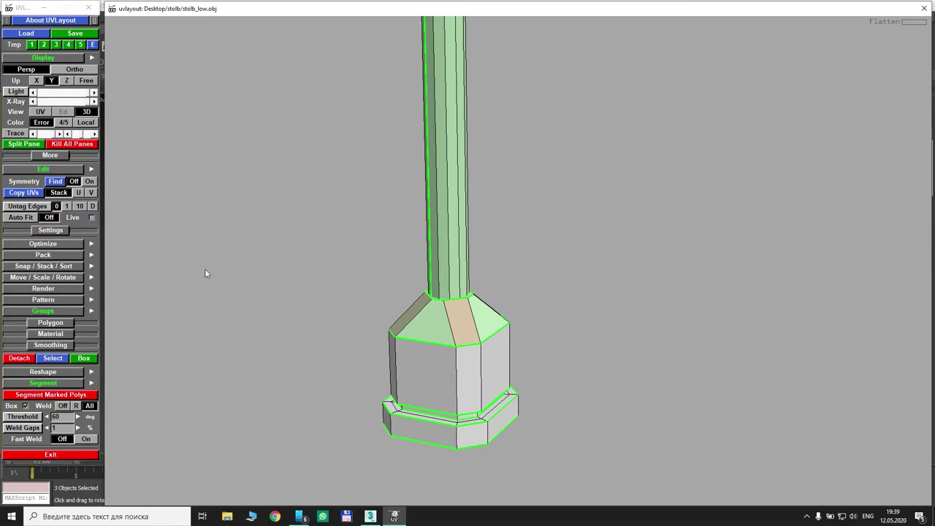
pyautogui.click(40, 113)
pyautogui.moveTo(274, 203); pyautogui.dragTo(296, 281, button='middle')
pyautogui.scroll(-3, 296, 284)
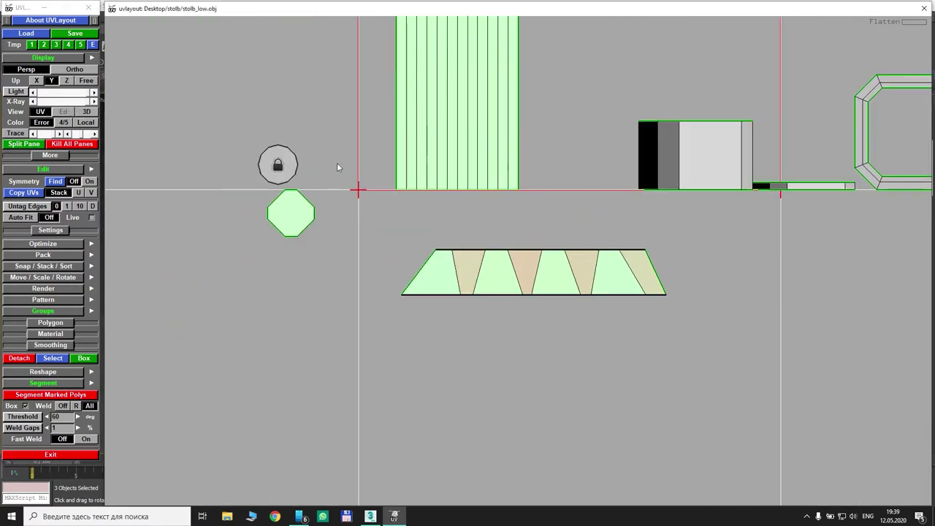
pyautogui.scroll(2, 495, 282)
pyautogui.moveTo(494, 282); pyautogui.dragTo(344, 282, button='middle')
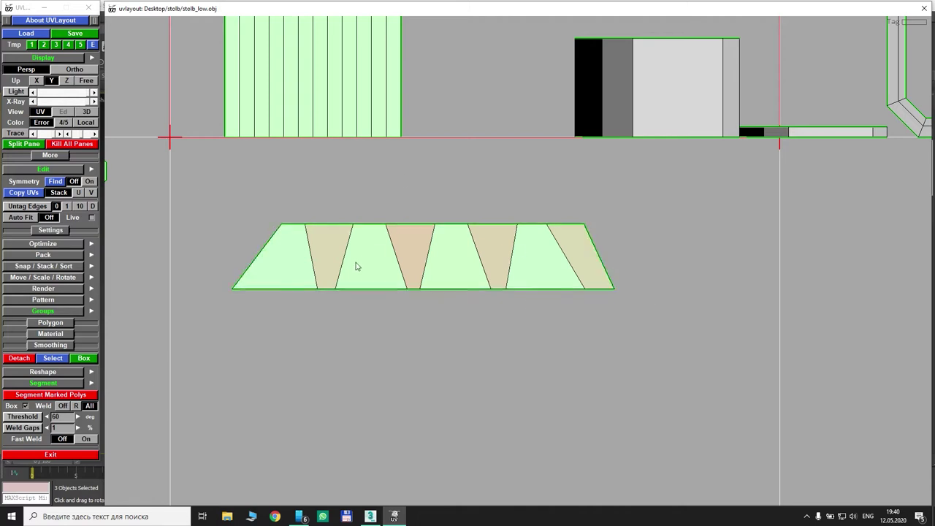
pyautogui.press('t')
pyautogui.press('t')
pyautogui.click(455, 292)
pyautogui.hotkey('ctrl', 'z')
pyautogui.hotkey('ctrl', 'z')
pyautogui.hotkey('ctrl', 'z')
# Tag both end edges and all cross edges of the cone shell as straight and flatten it again
pyautogui.press('s')
pyautogui.click(310, 255)
pyautogui.click(344, 255)
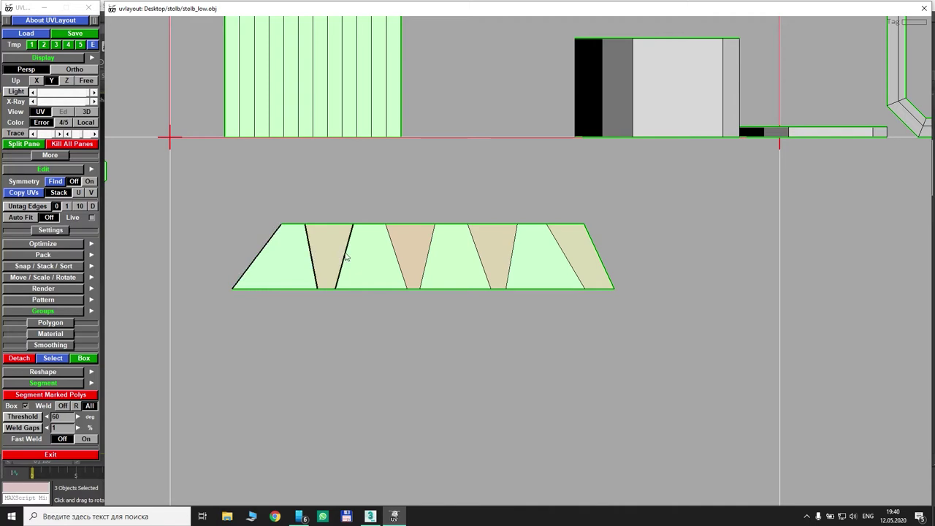
pyautogui.click(397, 255)
pyautogui.click(429, 256)
pyautogui.click(478, 253)
pyautogui.click(512, 252)
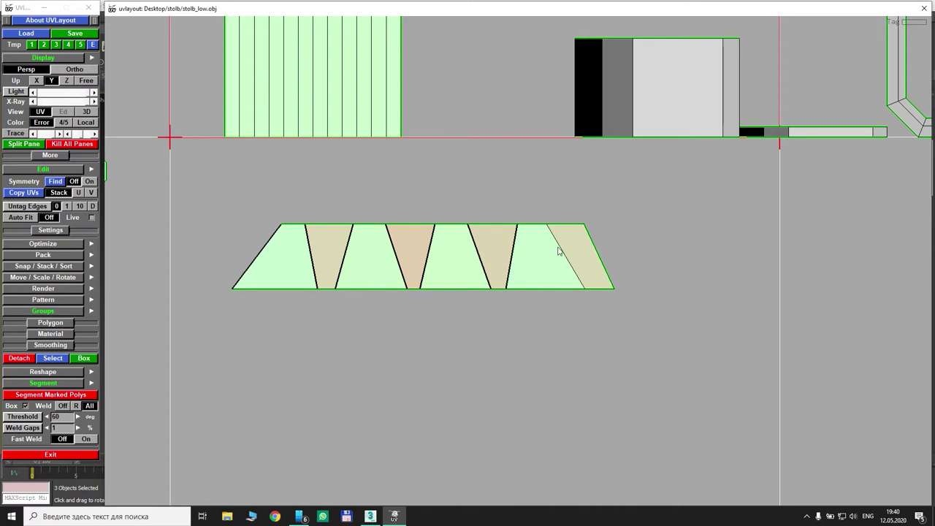
pyautogui.click(562, 251)
pyautogui.click(598, 254)
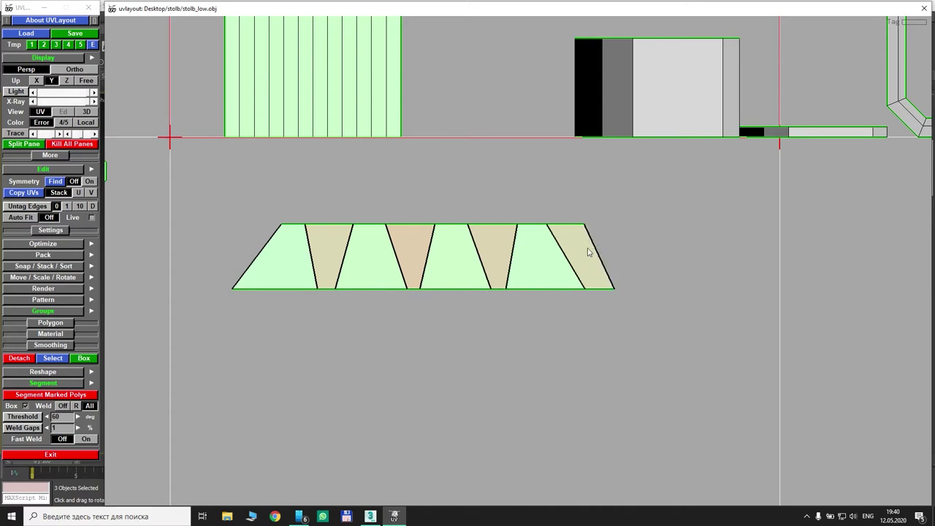
pyautogui.press('f')
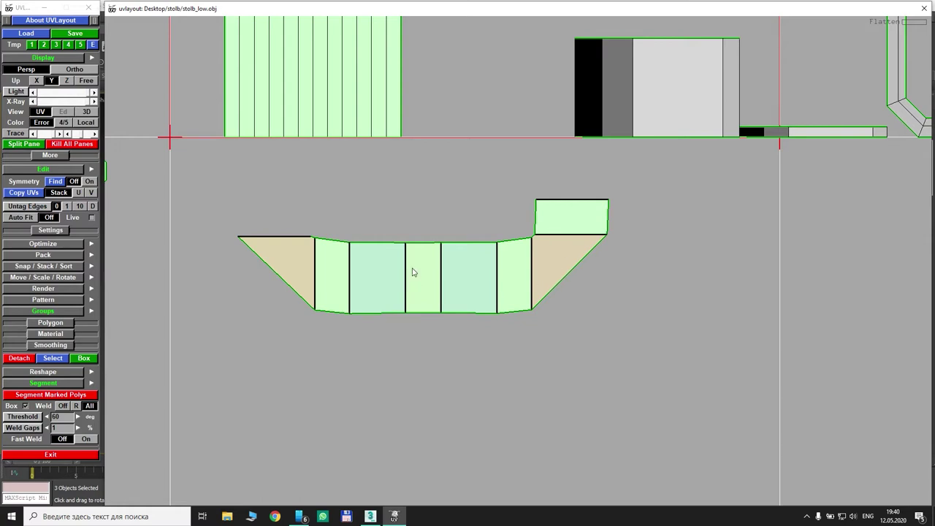
pyautogui.scroll(-2, 461, 285)
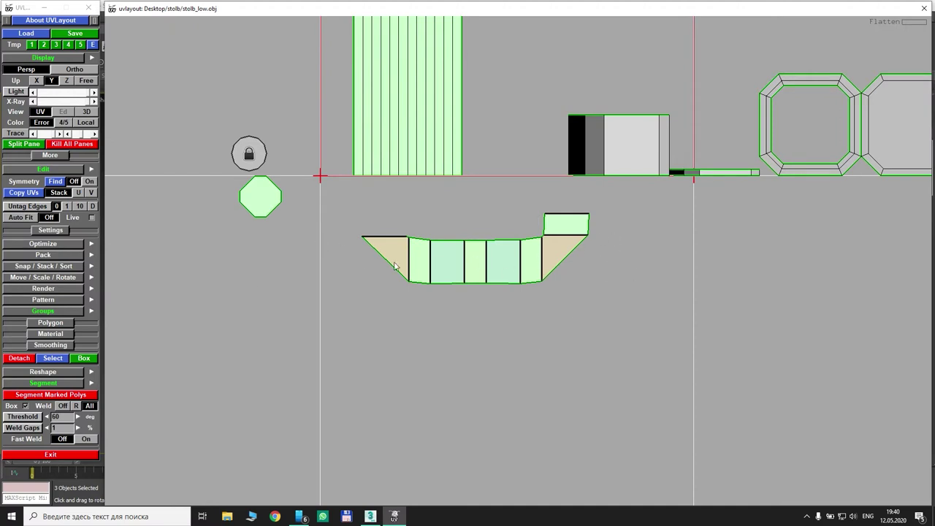
# Undo the edge straightening on the cone shell and flatten it back to its natural curved strip
pyautogui.hotkey('ctrl', 'z')
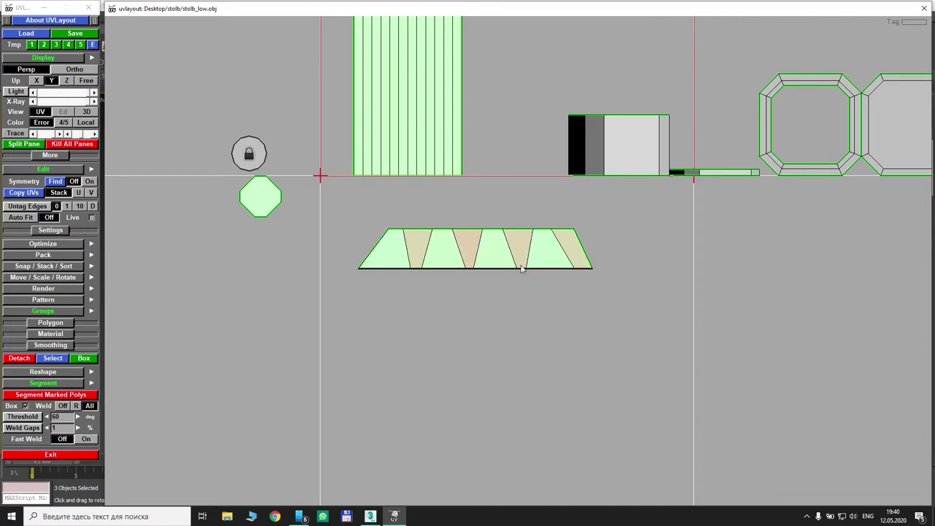
pyautogui.press('f')
pyautogui.moveTo(683, 281); pyautogui.dragTo(534, 313, button='middle')
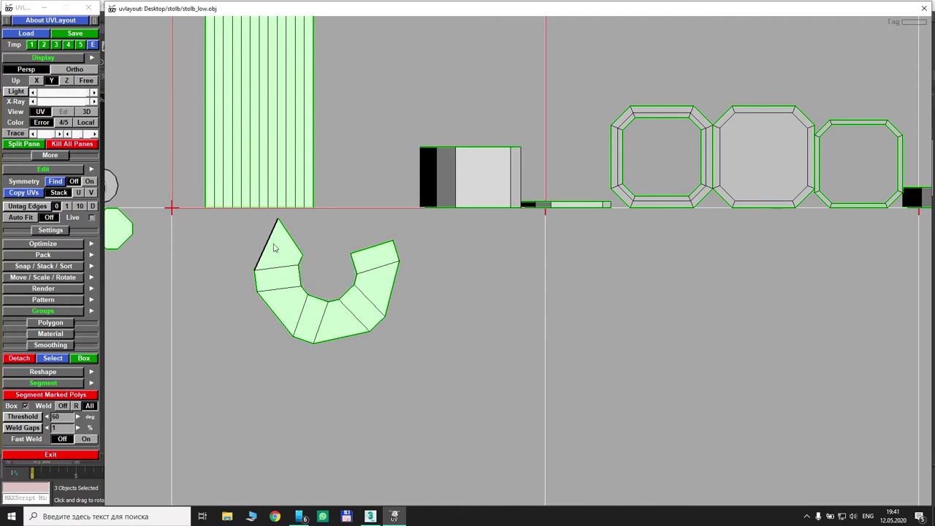
pyautogui.scroll(-3, 329, 287)
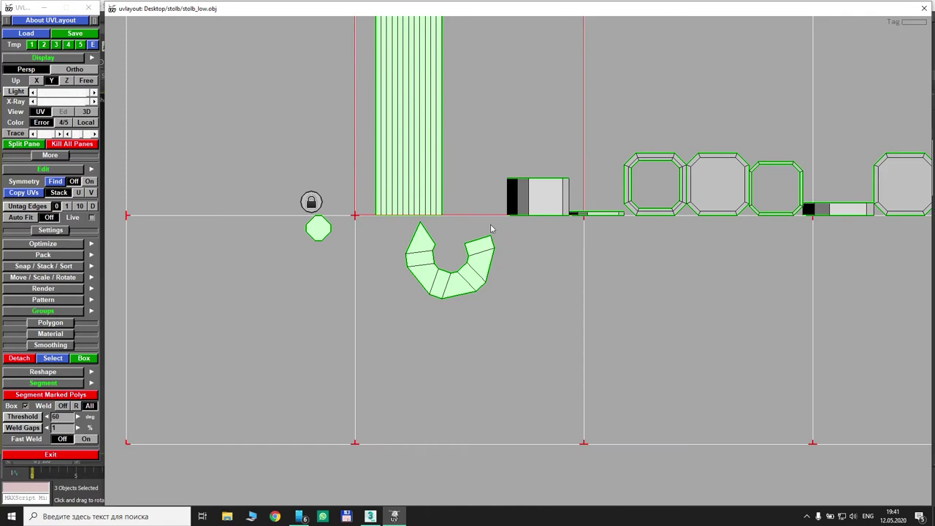
pyautogui.moveTo(468, 230); pyautogui.dragTo(376, 264, button='middle')
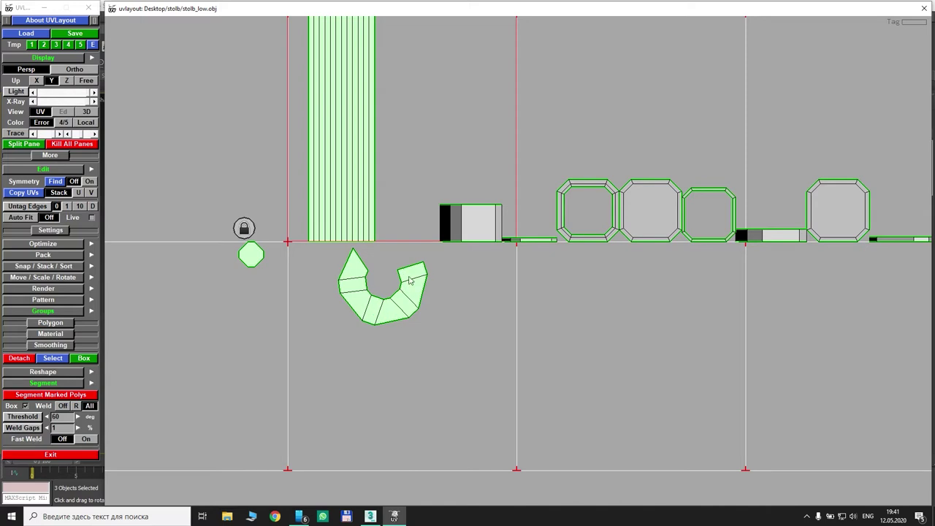
pyautogui.scroll(1, 401, 304)
pyautogui.scroll(1, 383, 232)
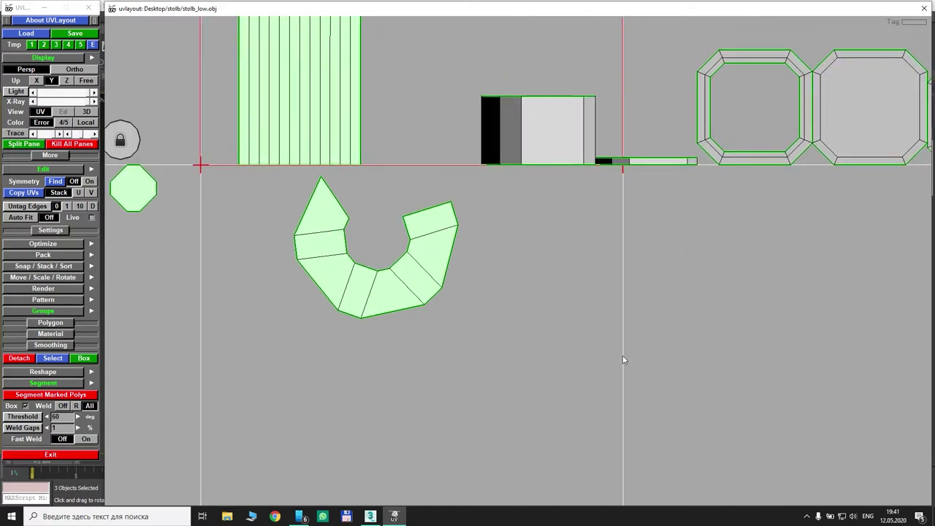
# Move the tall rectangular base-wall shell below the UV tile and flatten it into a strip
pyautogui.moveTo(604, 209); pyautogui.dragTo(401, 323, button='middle')
pyautogui.moveTo(321, 214); pyautogui.dragTo(577, 429, button='middle')
pyautogui.scroll(-1, 335, 198)
pyautogui.scroll(-3, 637, 329)
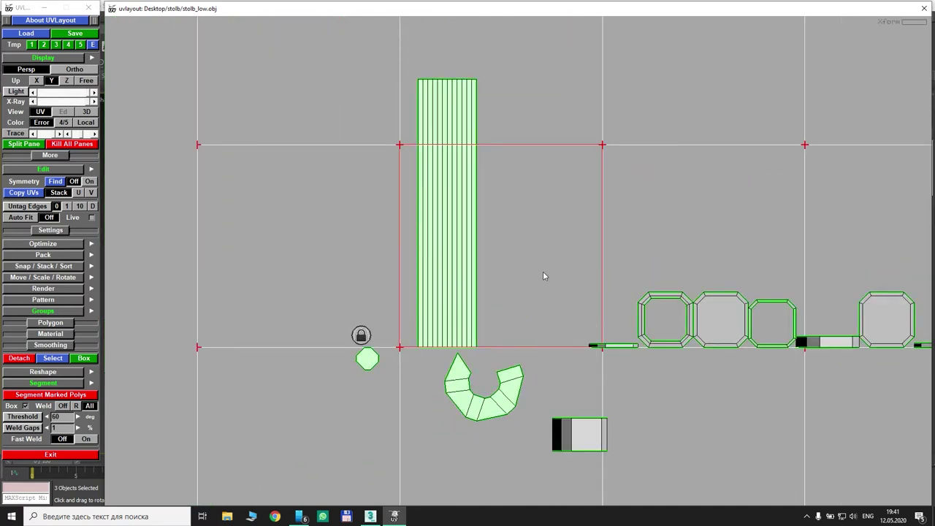
pyautogui.moveTo(441, 269); pyautogui.dragTo(283, 121, button='middle')
pyautogui.moveTo(329, 258); pyautogui.dragTo(419, 262, button='right')
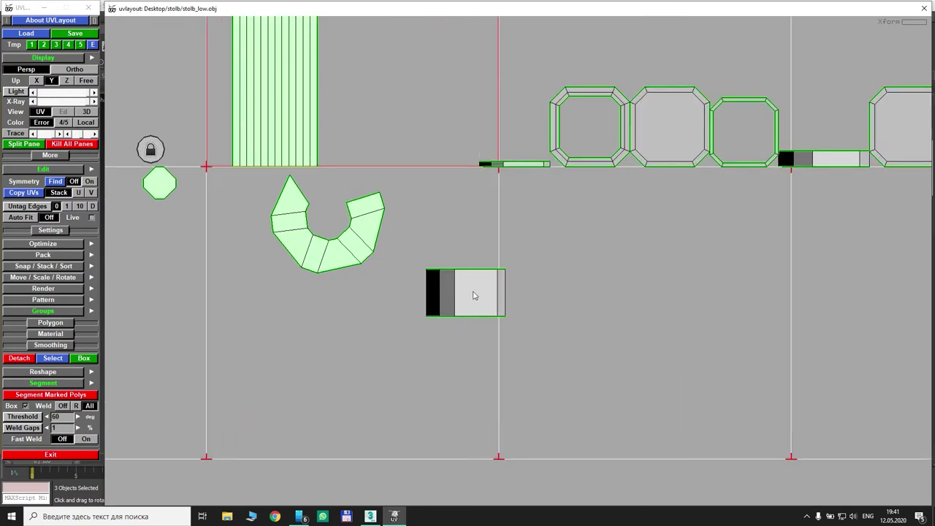
pyautogui.moveTo(473, 295); pyautogui.dragTo(492, 286, button='middle')
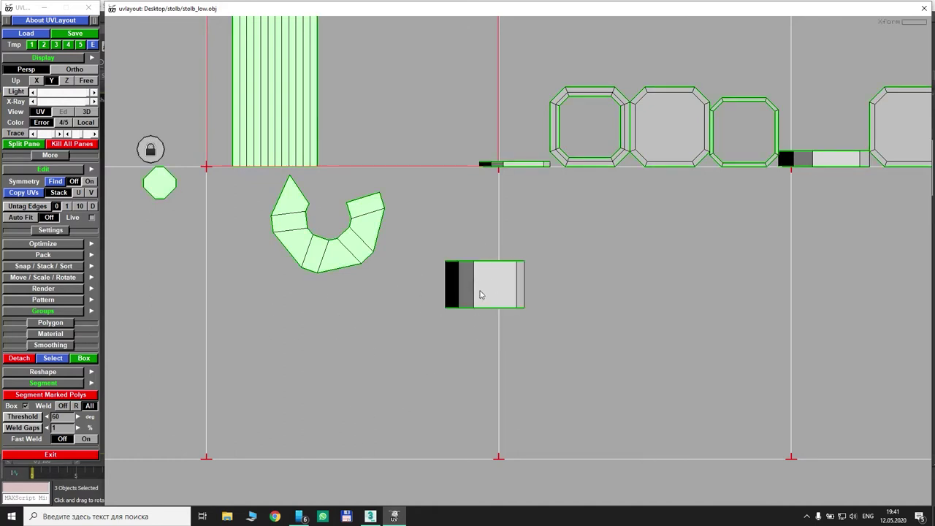
pyautogui.press('f')
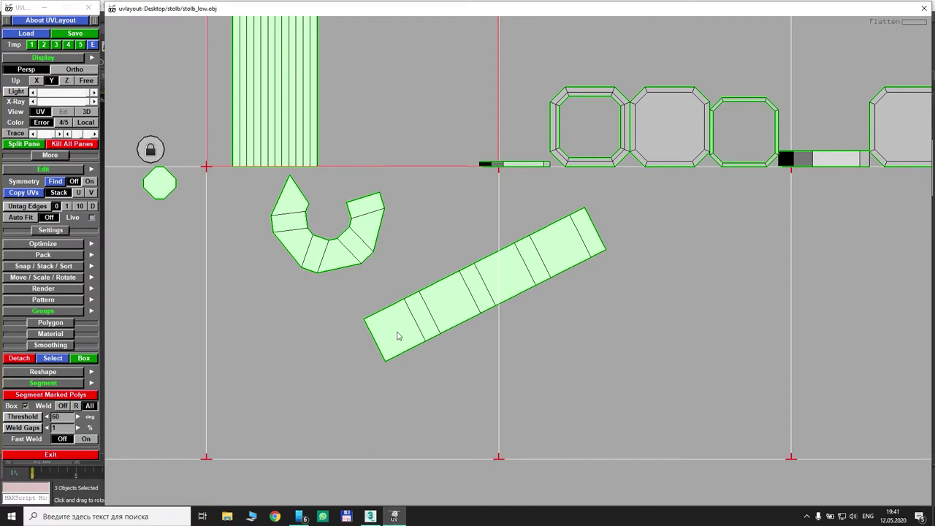
pyautogui.moveTo(397, 333); pyautogui.dragTo(414, 218)
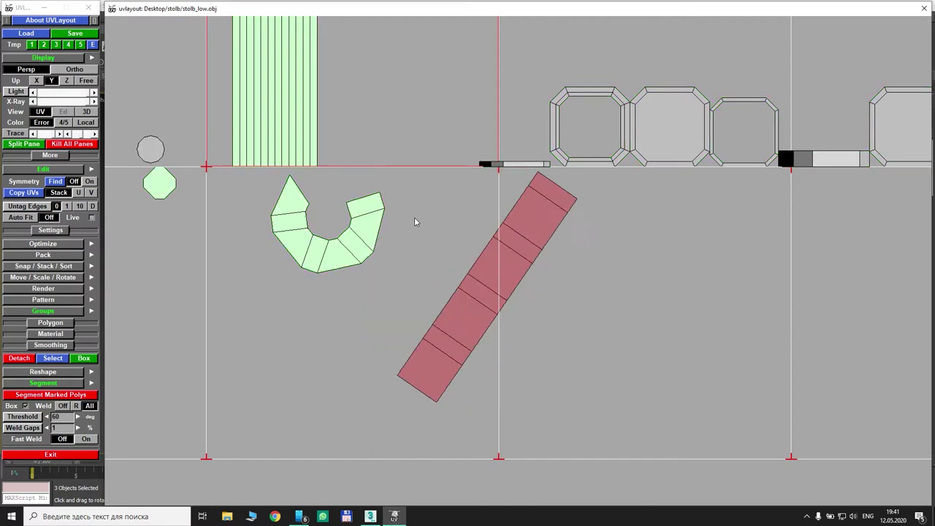
pyautogui.moveTo(414, 222); pyautogui.dragTo(360, 326, button='right')
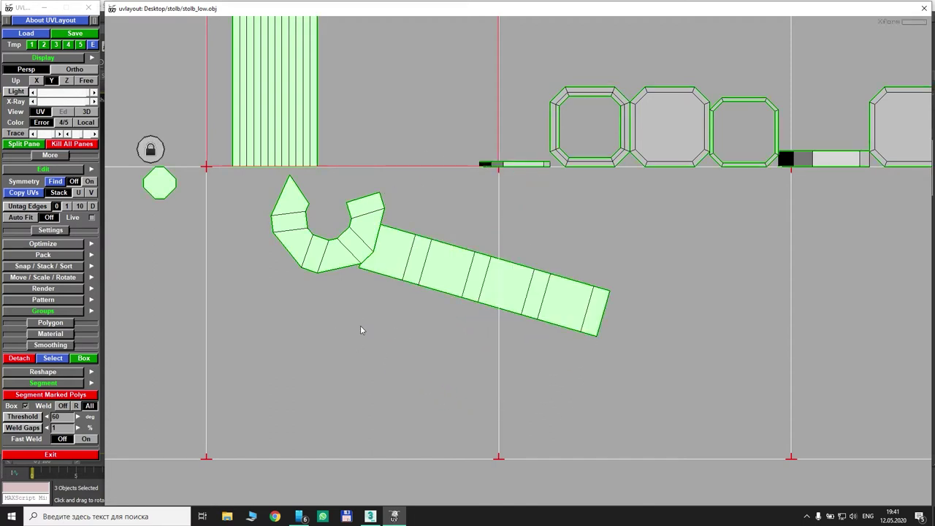
pyautogui.hotkey('ctrl', 'z')
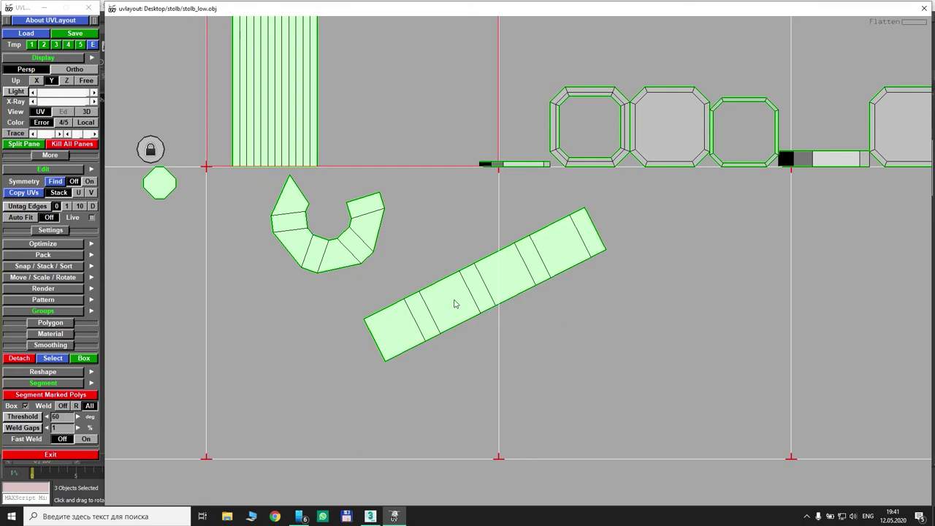
# Tag the wall strip's outline edges as straight, reflatten it to lie horizontally, and move it below the curved cone shell
pyautogui.press('t')
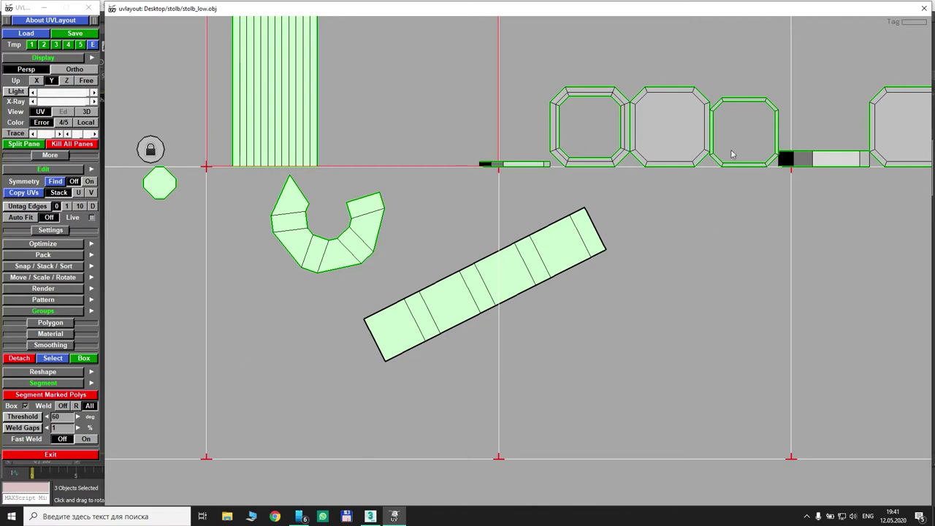
pyautogui.press('f')
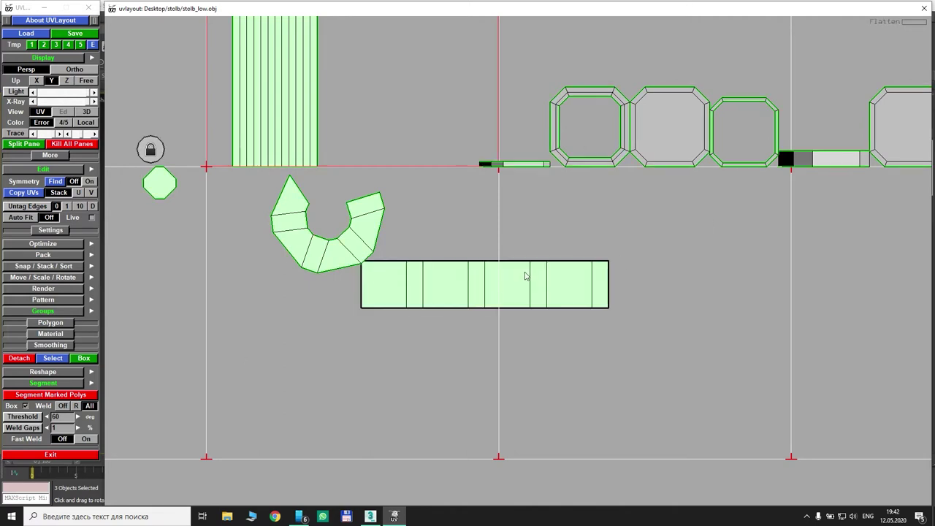
pyautogui.moveTo(509, 271); pyautogui.dragTo(249, 394, button='middle')
pyautogui.press('space')
# Move the thin narrow shell beside the octagonal rings below the UV tile and flatten it
pyautogui.moveTo(517, 252); pyautogui.dragTo(443, 282, button='middle')
pyautogui.moveTo(431, 286); pyautogui.dragTo(439, 274, button='right')
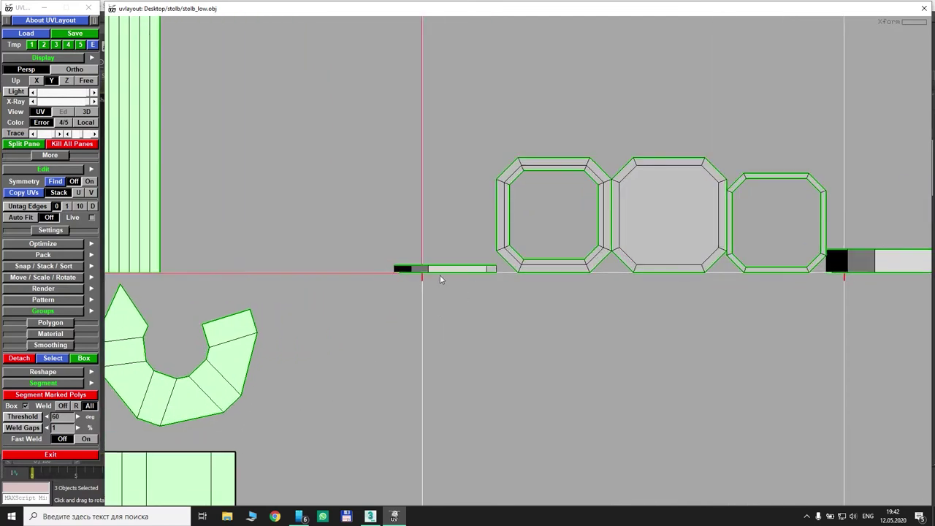
pyautogui.moveTo(436, 275); pyautogui.dragTo(435, 413)
pyautogui.moveTo(527, 386); pyautogui.dragTo(604, 242, button='middle')
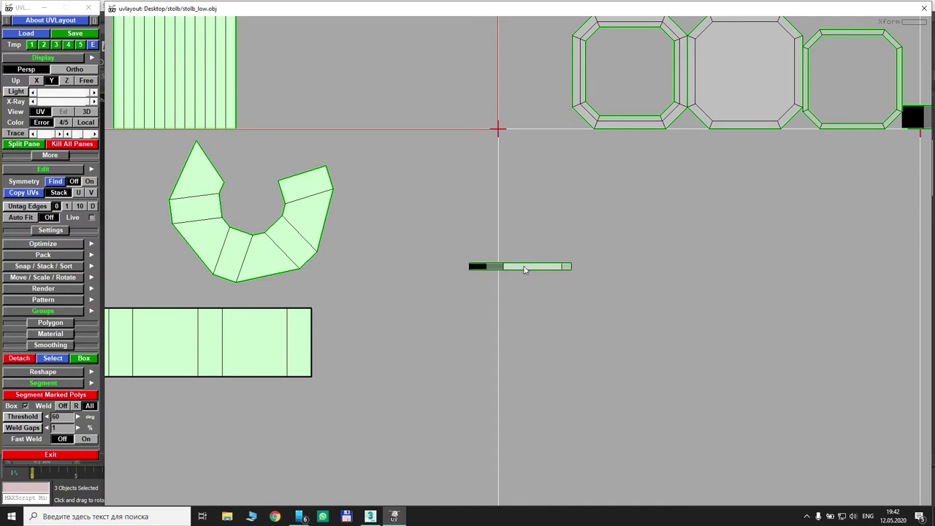
pyautogui.press('f')
pyautogui.scroll(5, 531, 274)
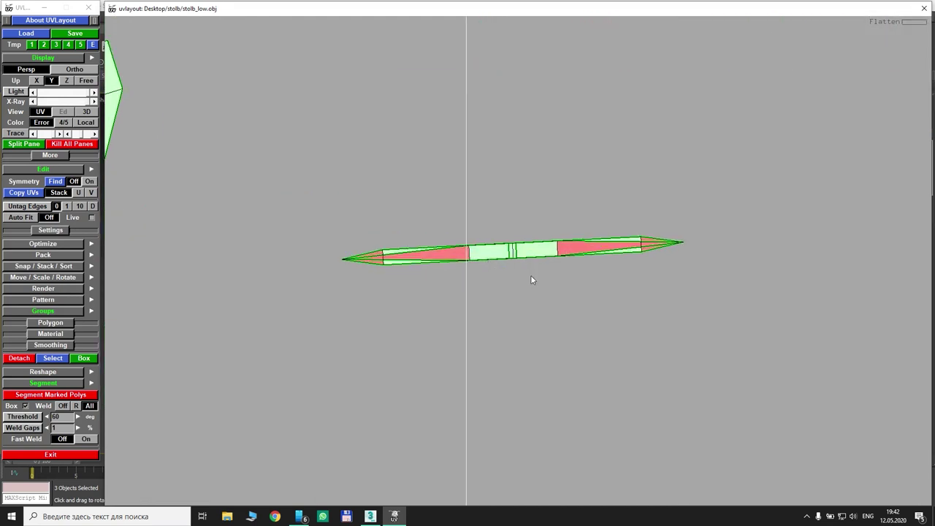
pyautogui.scroll(-3, 427, 242)
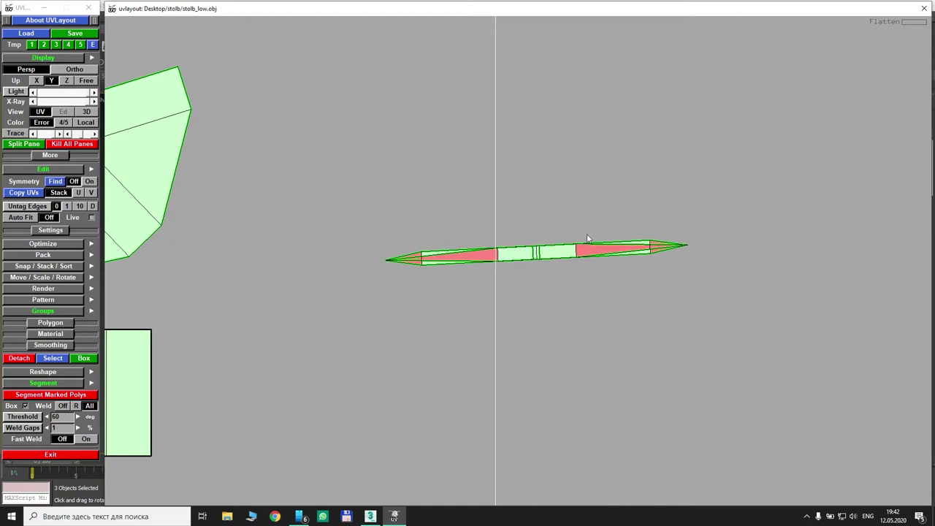
# Fully flatten the thin narrow shell, straighten it horizontally by tagging its outline, and place it below the wall strip
pyautogui.press('f')
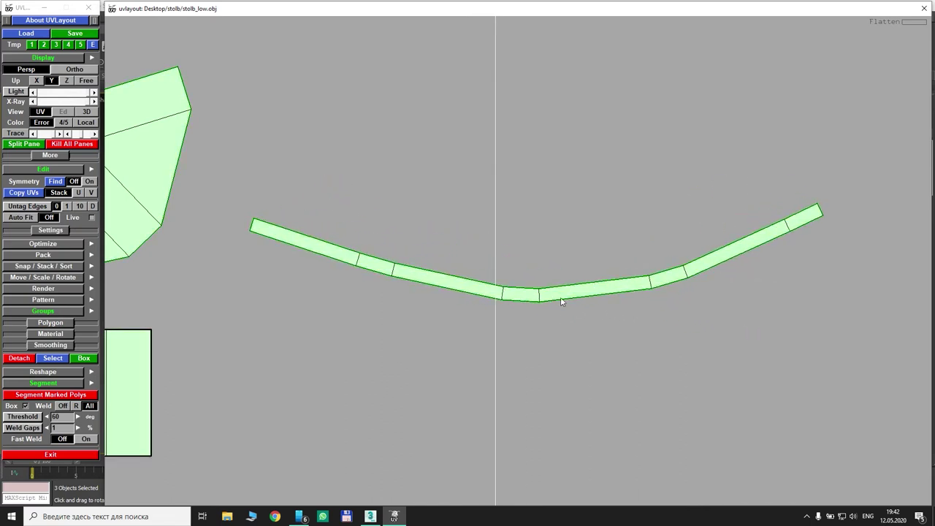
pyautogui.scroll(-4, 540, 279)
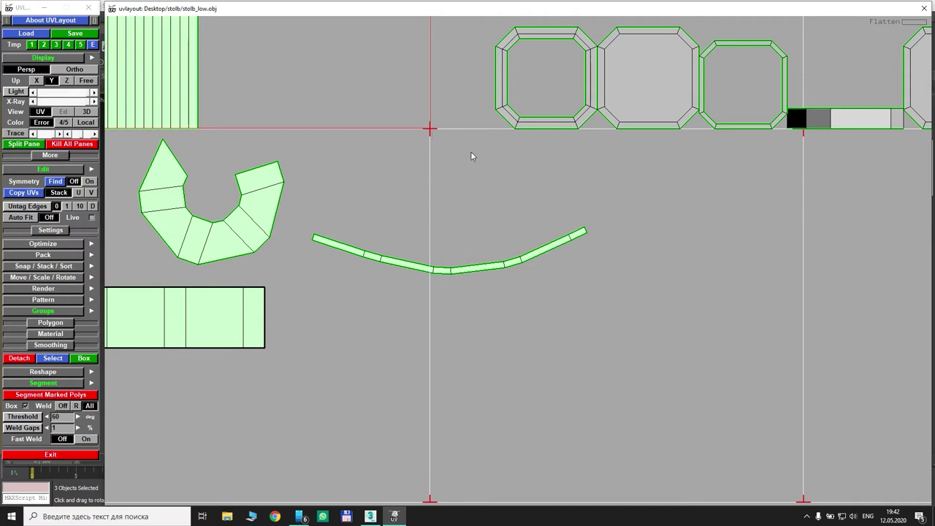
pyautogui.scroll(-2, 504, 179)
pyautogui.scroll(1, 409, 351)
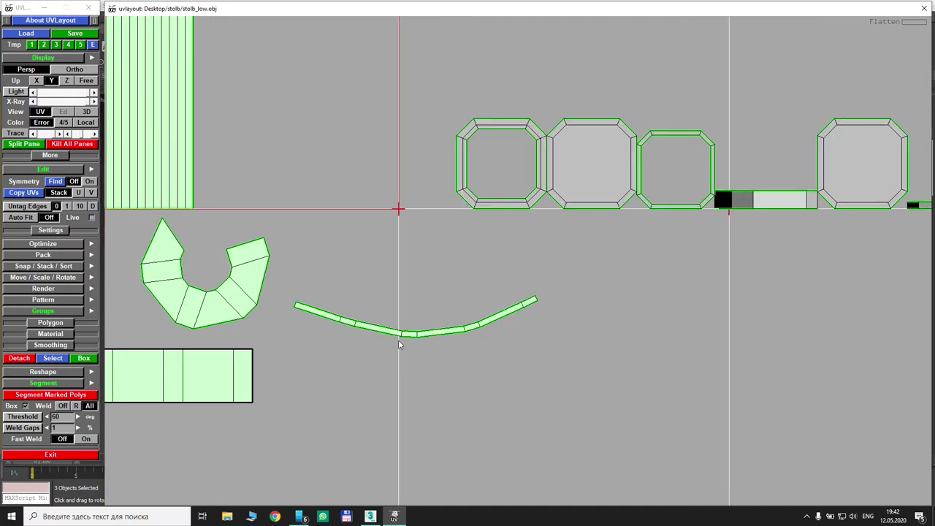
pyautogui.scroll(1, 399, 345)
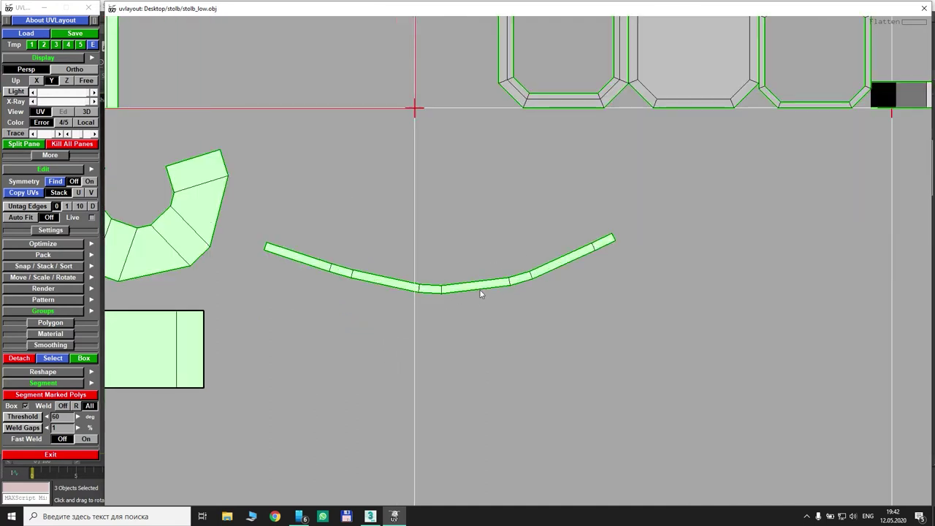
pyautogui.press('t')
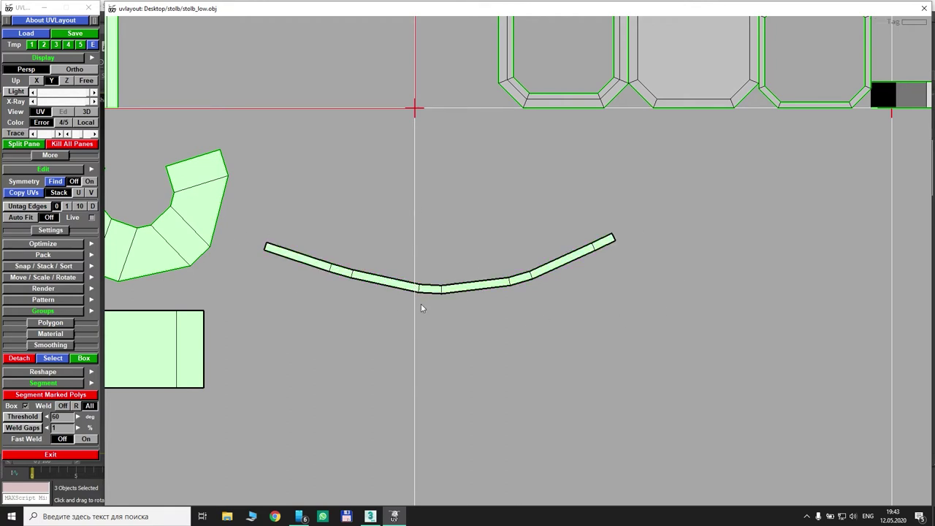
pyautogui.press('f')
pyautogui.scroll(-2, 382, 278)
pyautogui.moveTo(382, 278); pyautogui.dragTo(250, 345, button='middle')
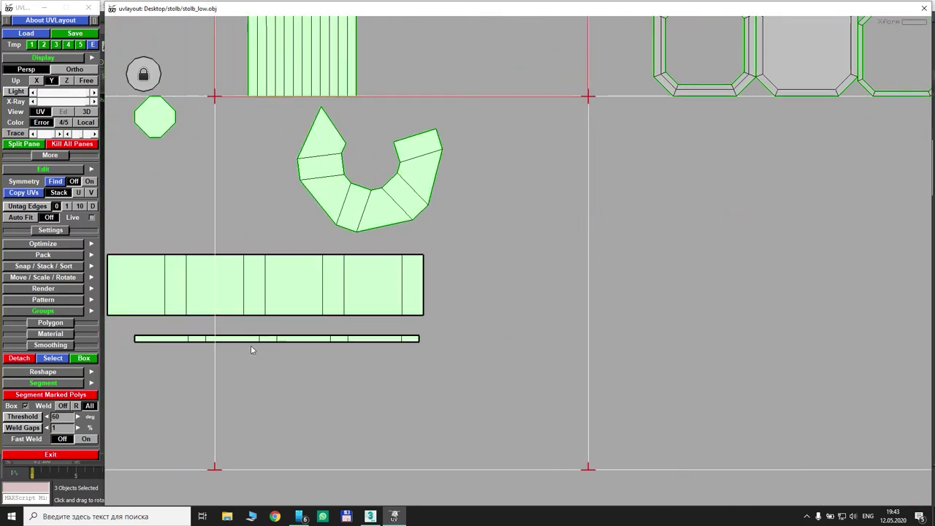
# Flatten the first octagonal ring shell with the double band and place it below the UV tile, beside the curved cone shell
pyautogui.moveTo(766, 114); pyautogui.dragTo(422, 328, button='middle')
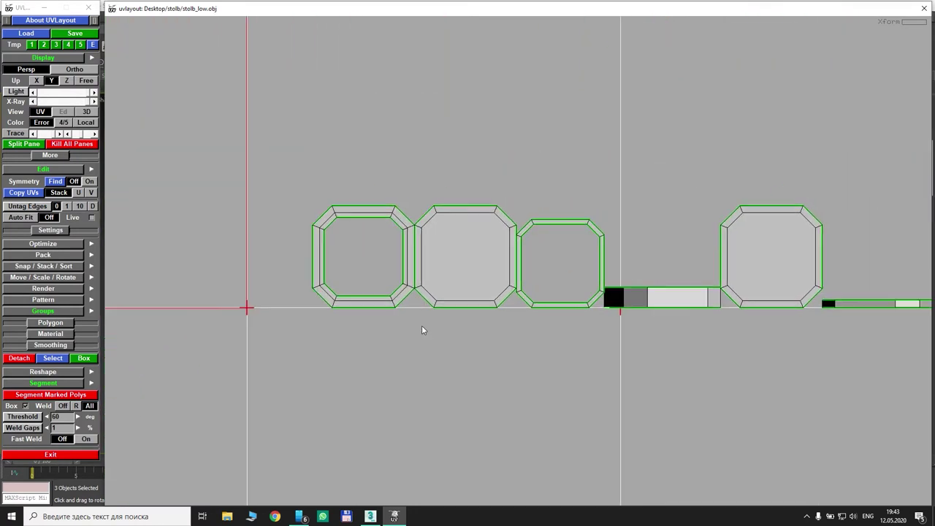
pyautogui.scroll(1, 431, 251)
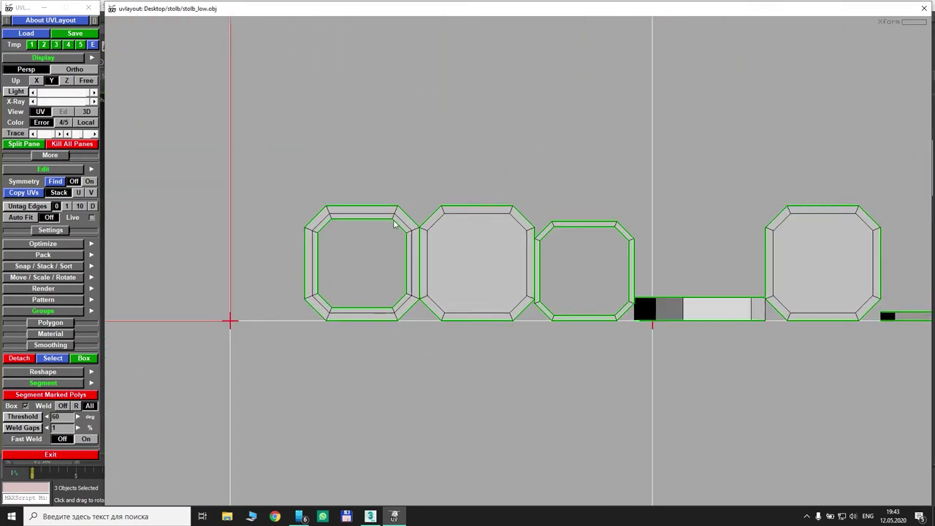
pyautogui.moveTo(395, 223); pyautogui.dragTo(283, 208, button='middle')
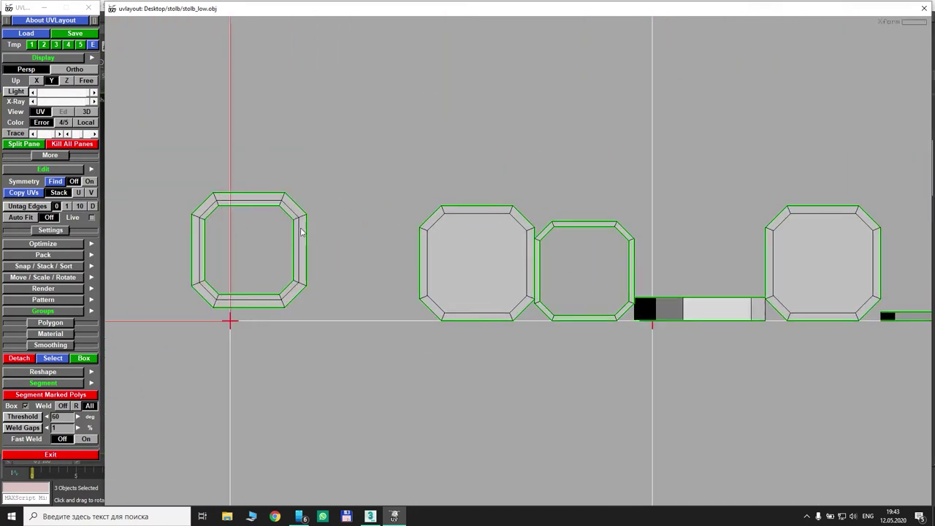
pyautogui.press('f')
pyautogui.moveTo(286, 207); pyautogui.dragTo(553, 164, button='middle')
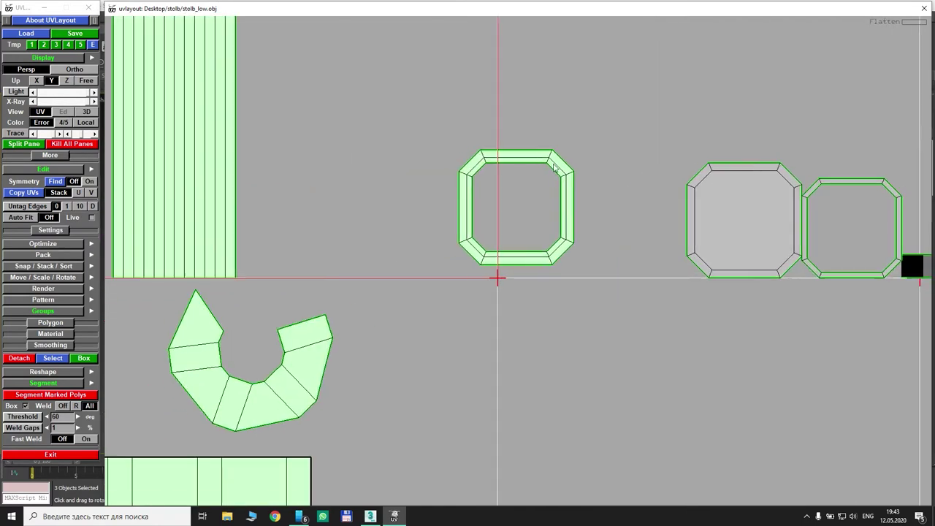
pyautogui.scroll(-3, 465, 260)
pyautogui.moveTo(464, 260); pyautogui.dragTo(579, 219, button='middle')
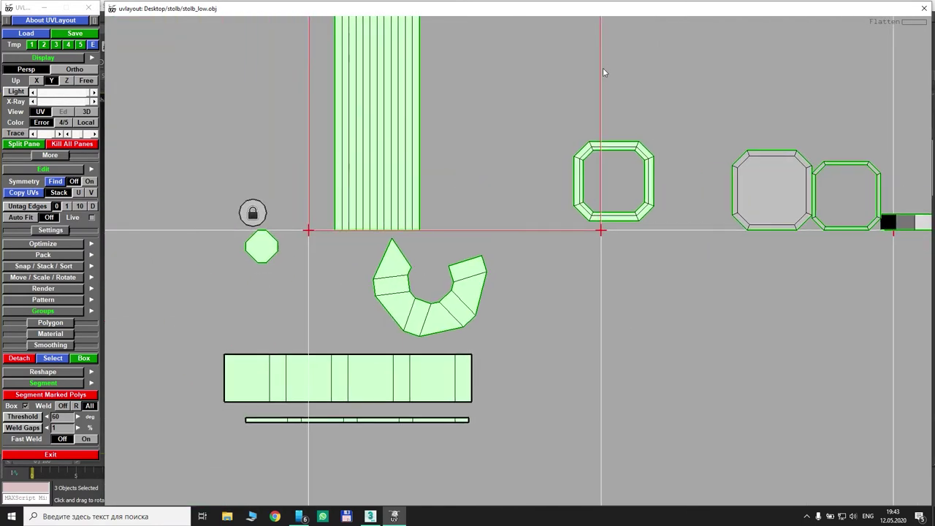
pyautogui.moveTo(592, 150); pyautogui.dragTo(293, 263, button='middle')
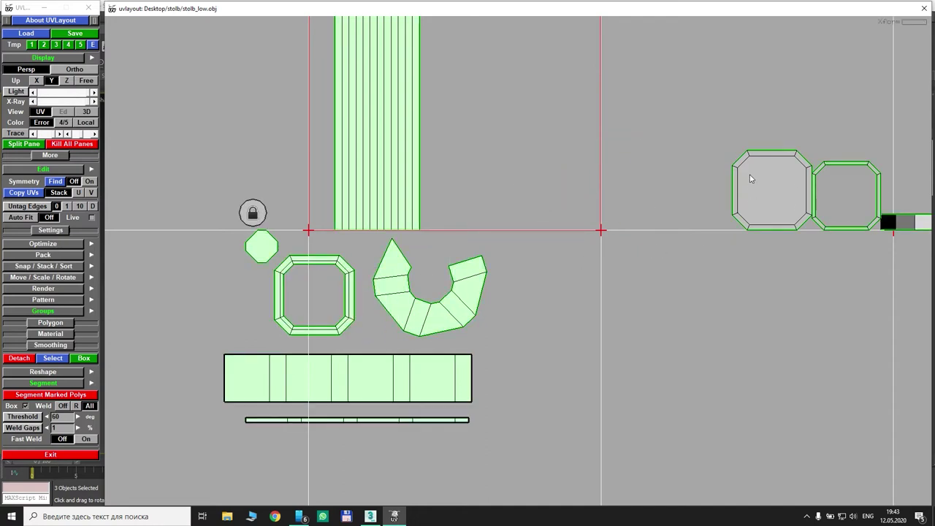
# Flatten the adjacent filled octagonal cap and place it on the outer side of the flattened ring
pyautogui.moveTo(752, 178); pyautogui.dragTo(555, 276, button='middle')
pyautogui.press('f')
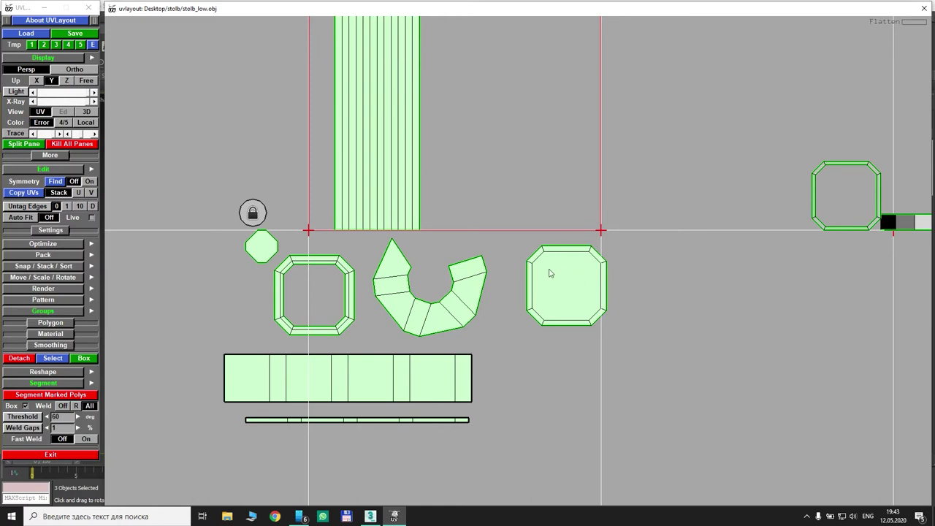
pyautogui.moveTo(548, 276); pyautogui.dragTo(170, 293, button='middle')
# Flatten the thin single-band octagonal ring and place it beneath the straightened strips
pyautogui.moveTo(854, 257); pyautogui.dragTo(517, 289, button='middle')
pyautogui.moveTo(525, 218); pyautogui.dragTo(503, 250, button='right')
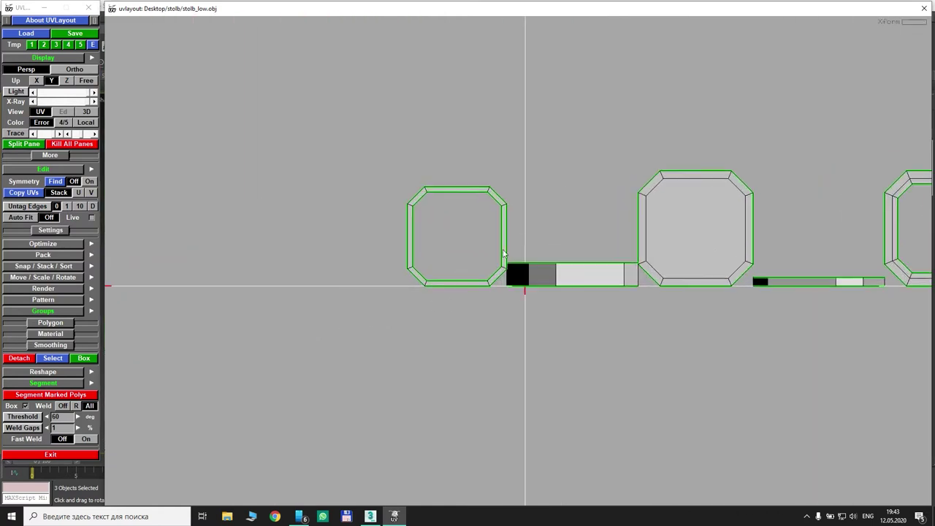
pyautogui.press('f')
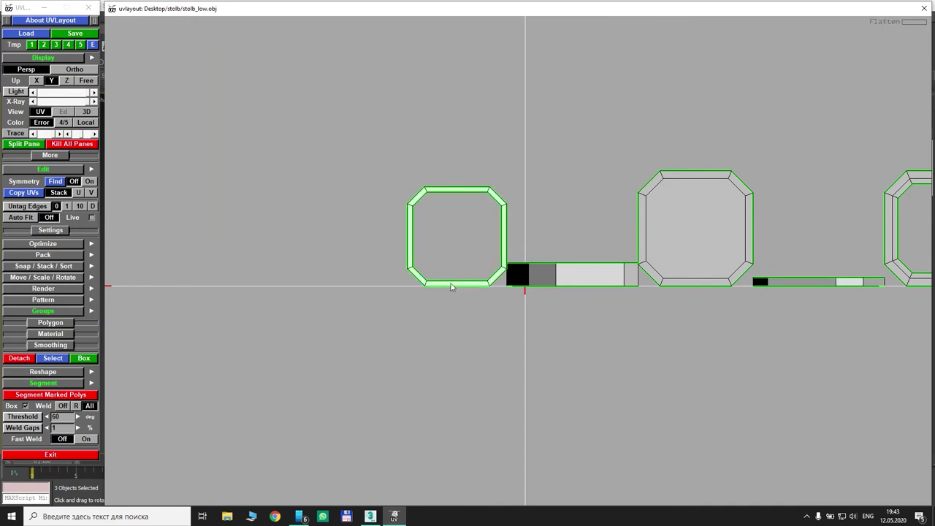
pyautogui.moveTo(456, 282); pyautogui.dragTo(447, 286, button='right')
pyautogui.moveTo(447, 286); pyautogui.dragTo(135, 449, button='middle')
# Move the rectangular band shell into the empty area below the UV tile and flatten it into a curved strip
pyautogui.moveTo(780, 222); pyautogui.dragTo(383, 296, button='middle')
pyautogui.moveTo(383, 296); pyautogui.dragTo(353, 302, button='right')
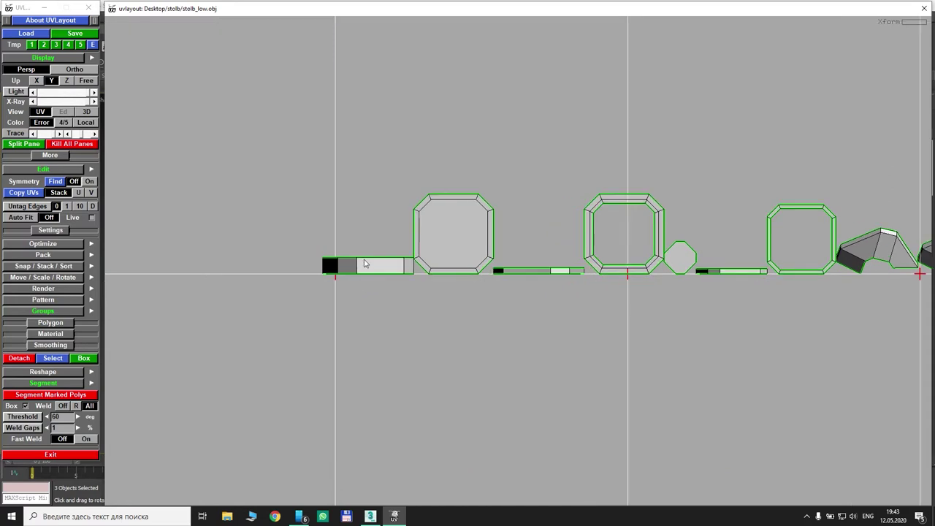
pyautogui.moveTo(364, 262); pyautogui.dragTo(243, 356, button='middle')
pyautogui.moveTo(267, 350); pyautogui.dragTo(489, 271, button='middle')
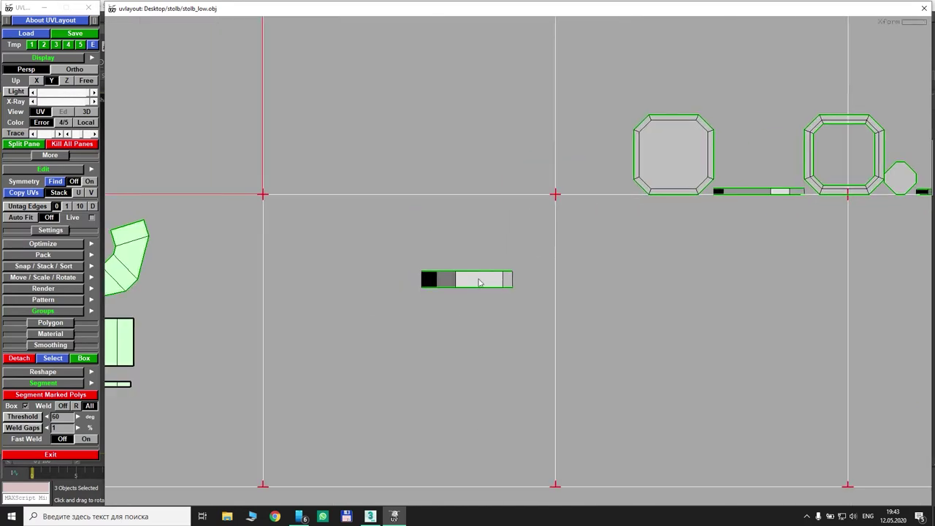
pyautogui.press('f')
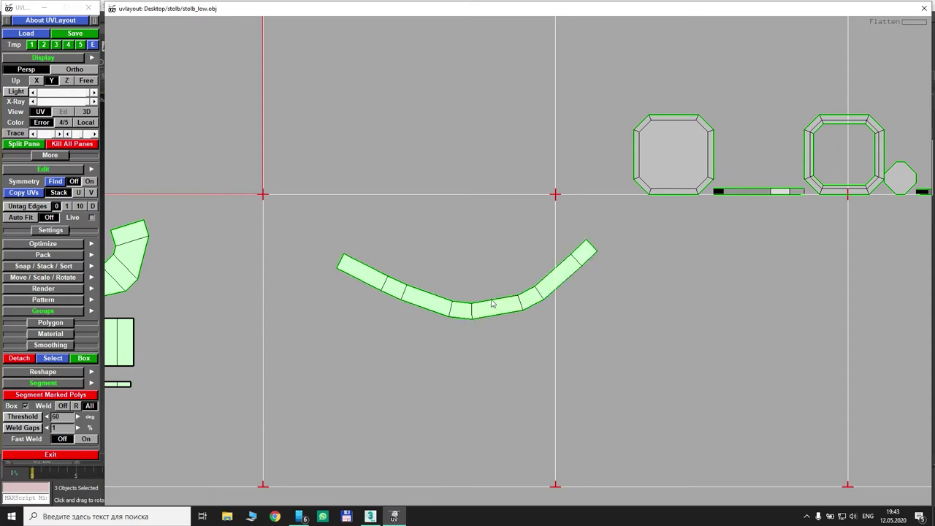
# Tag the band's outline edges as straight, reflatten it horizontally, and place it below the thin strip beside the ring
pyautogui.press('t')
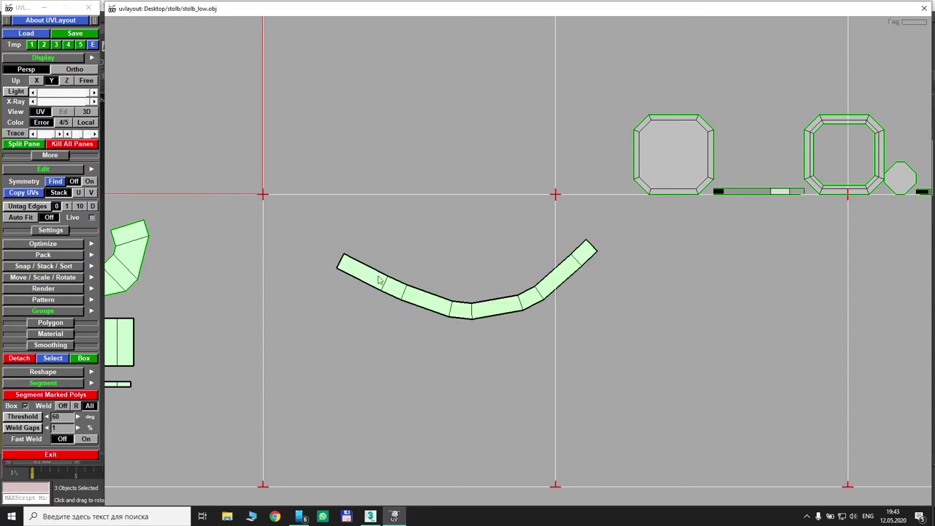
pyautogui.press('f')
pyautogui.moveTo(484, 306); pyautogui.dragTo(618, 295, button='right')
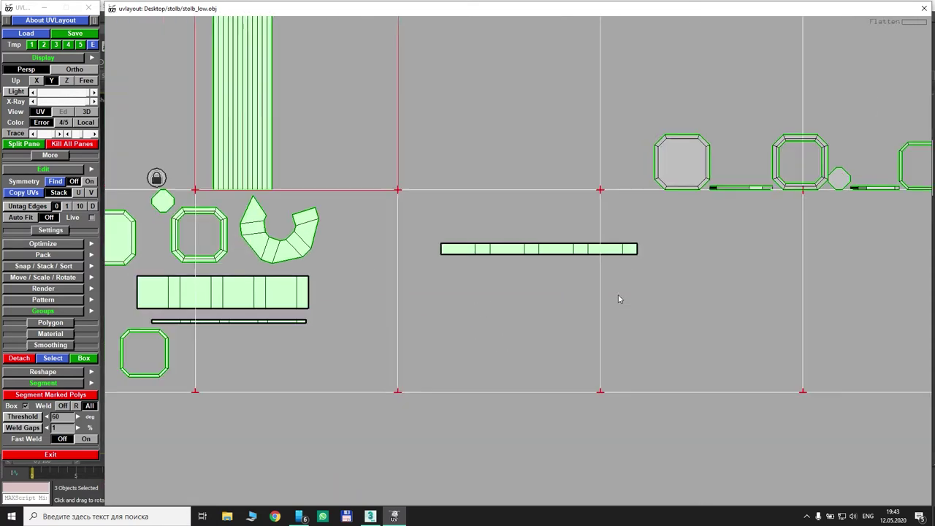
pyautogui.moveTo(543, 261); pyautogui.dragTo(287, 343, button='middle')
# Flatten the second filled octagonal cap and place it with the arranged shells, above the straightened band
pyautogui.moveTo(676, 173); pyautogui.dragTo(459, 261, button='middle')
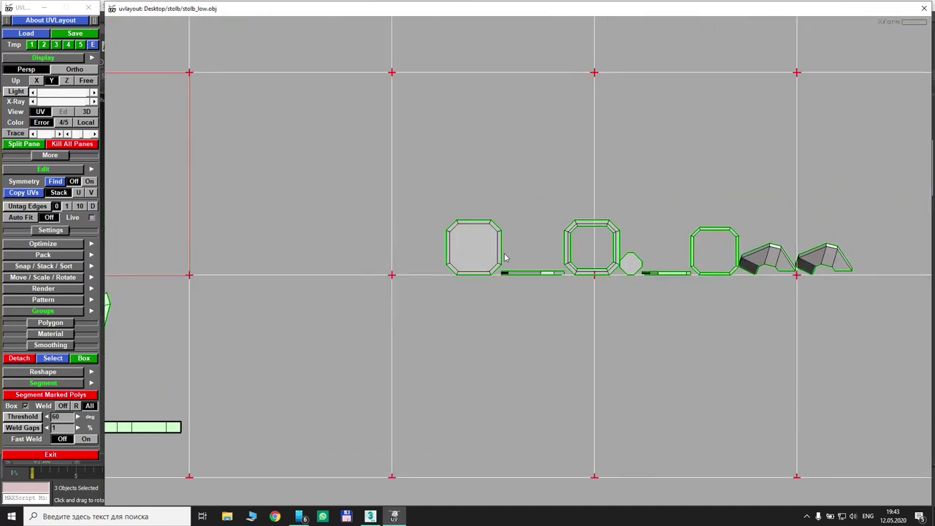
pyautogui.moveTo(538, 248); pyautogui.dragTo(489, 249, button='right')
pyautogui.press('f')
pyautogui.moveTo(422, 253); pyautogui.dragTo(539, 217, button='middle')
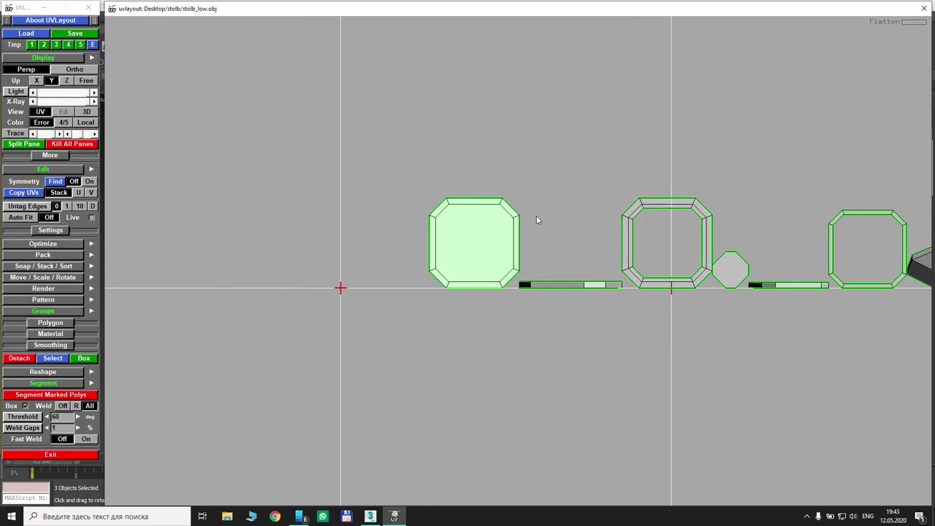
pyautogui.moveTo(536, 240); pyautogui.dragTo(546, 217, button='right')
pyautogui.moveTo(530, 234); pyautogui.dragTo(197, 358, button='middle')
# Move the thin strip shell beside the remaining double-band ring below the UV tile row and flatten it
pyautogui.moveTo(610, 287); pyautogui.dragTo(518, 277, button='middle')
pyautogui.moveTo(518, 277); pyautogui.dragTo(507, 280, button='right')
pyautogui.moveTo(508, 270); pyautogui.dragTo(373, 329, button='middle')
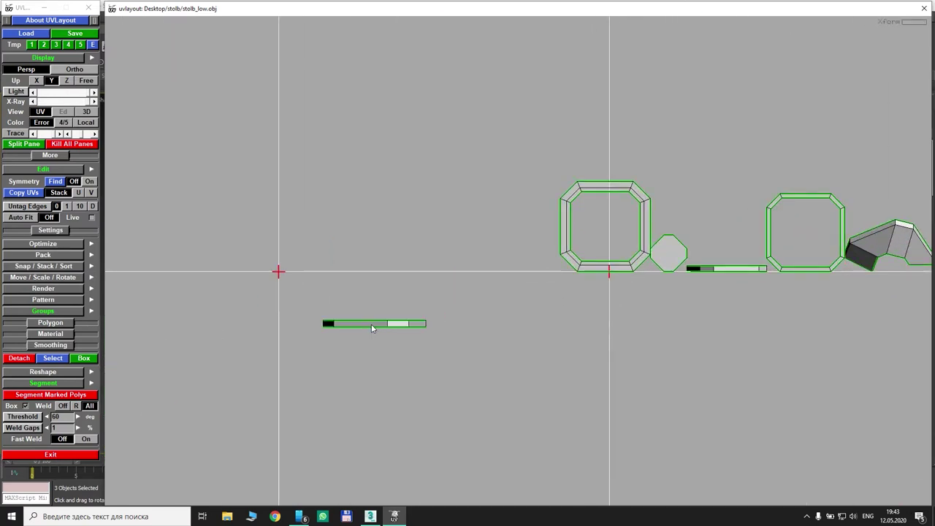
pyautogui.press('f')
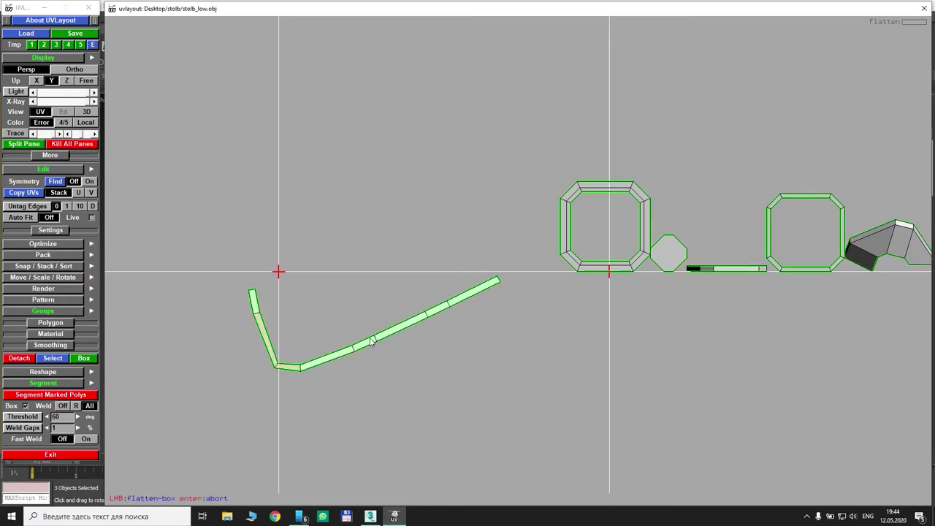
pyautogui.moveTo(371, 342); pyautogui.dragTo(461, 323)
# Tag the thin shell's outline edges as straight and reflatten it to align with the axes
pyautogui.moveTo(351, 343); pyautogui.dragTo(533, 183, button='middle')
pyautogui.moveTo(488, 204); pyautogui.dragTo(531, 172, button='right')
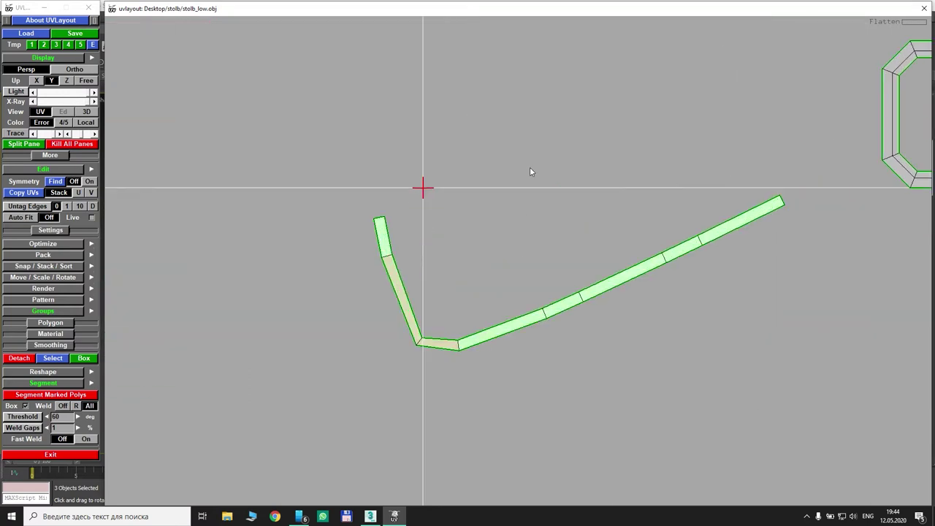
pyautogui.press('t')
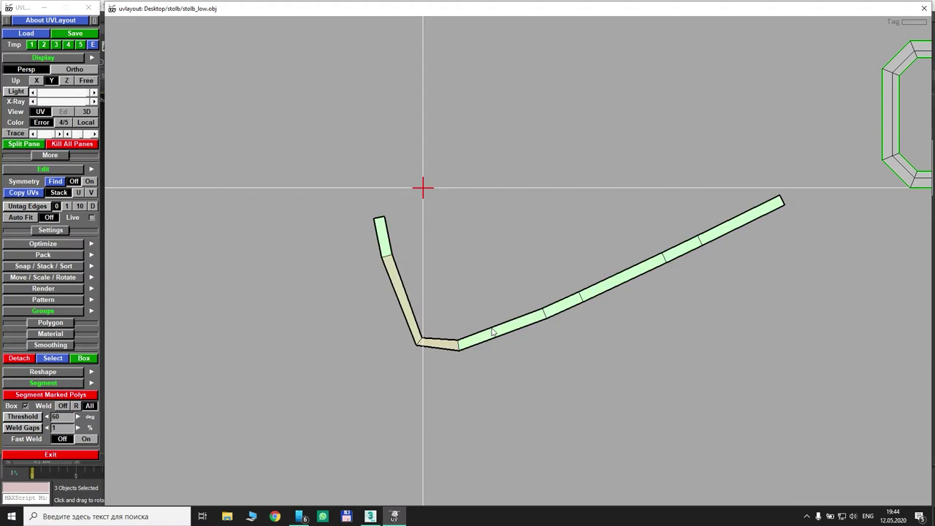
pyautogui.press('f')
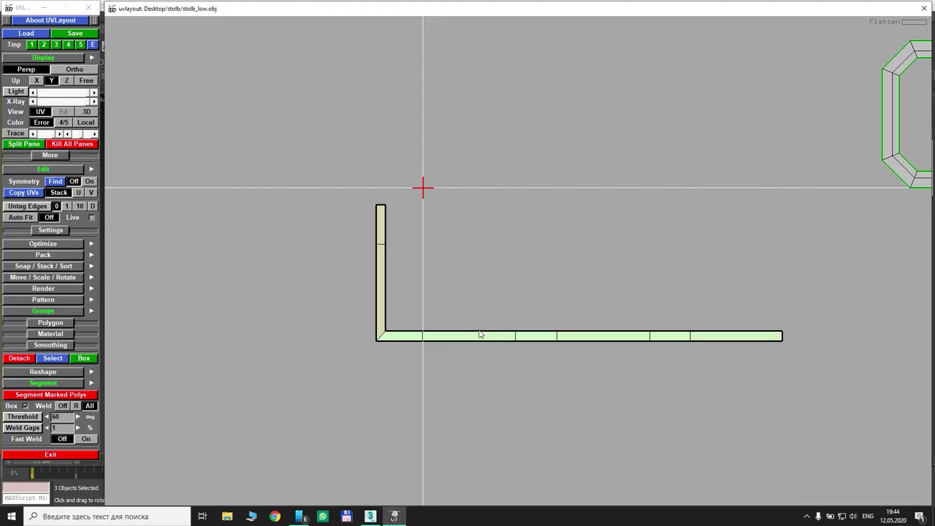
# Pull the free end of the L-shaped strip's upright arm outward, away from the horizontal run
pyautogui.scroll(-3, 457, 299)
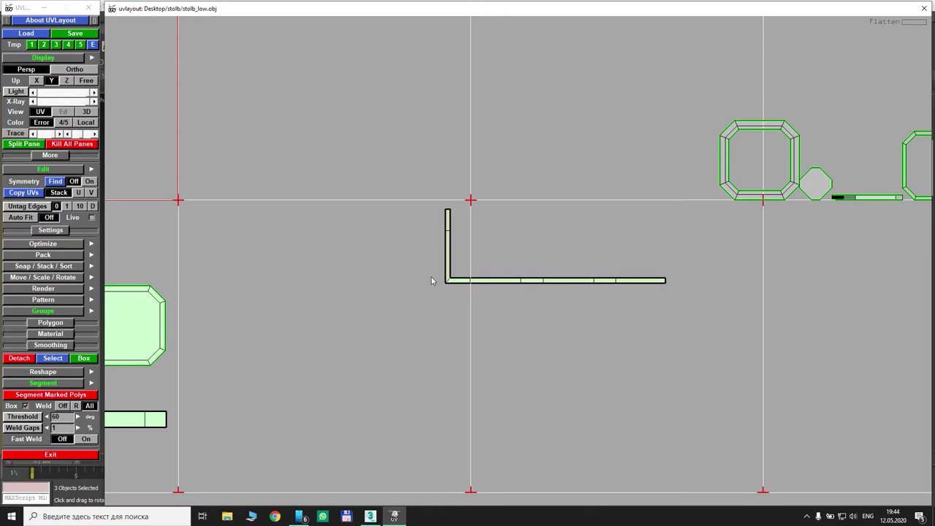
pyautogui.scroll(2, 448, 235)
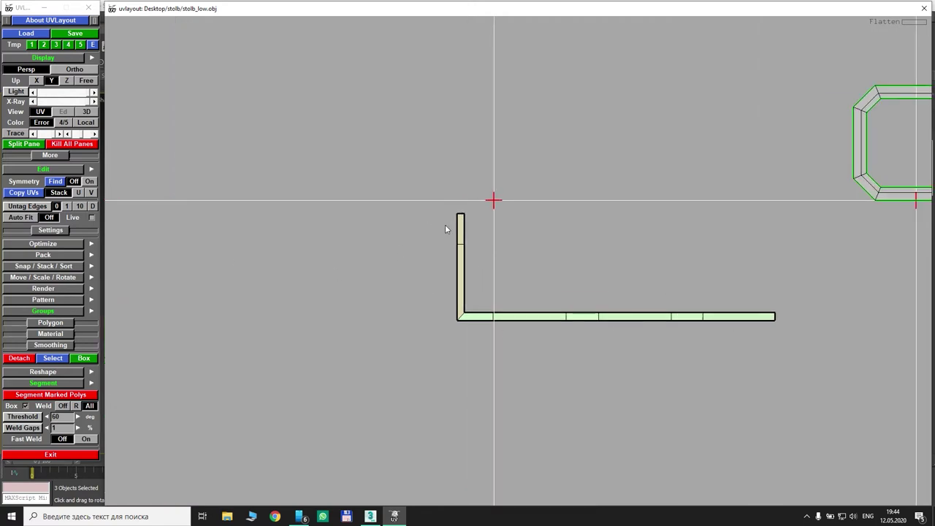
pyautogui.scroll(-1, 464, 225)
pyautogui.hotkey('alt', 'shift')
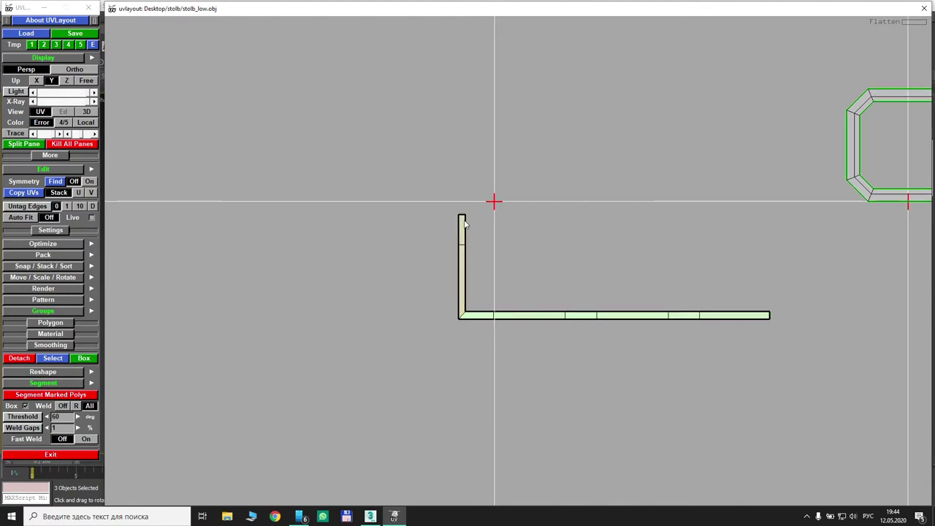
pyautogui.moveTo(458, 223)
pyautogui.mouseDown()
pyautogui.moveTo(436, 232)
pyautogui.moveTo(449, 230)
pyautogui.mouseUp()
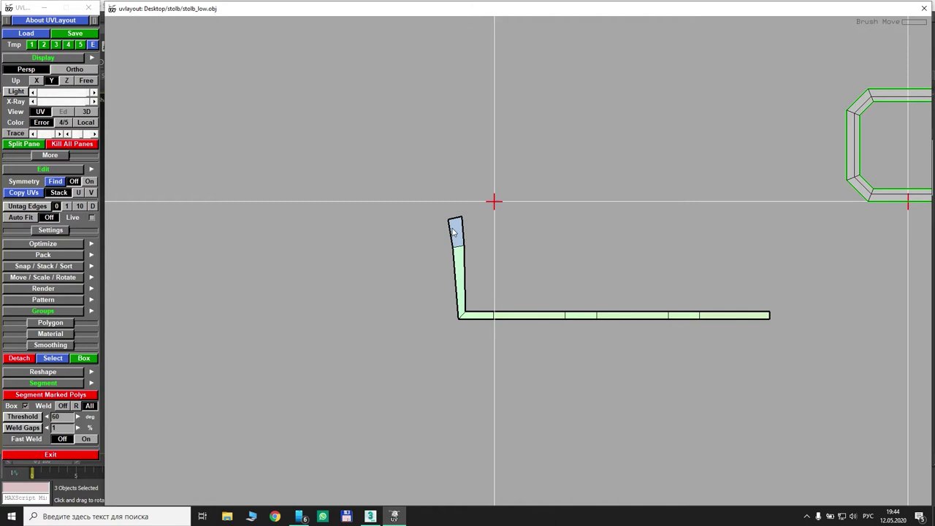
pyautogui.moveTo(453, 233); pyautogui.dragTo(358, 284)
pyautogui.moveTo(449, 245)
pyautogui.mouseDown()
pyautogui.moveTo(399, 244)
pyautogui.moveTo(361, 263)
pyautogui.moveTo(368, 304)
pyautogui.mouseUp()
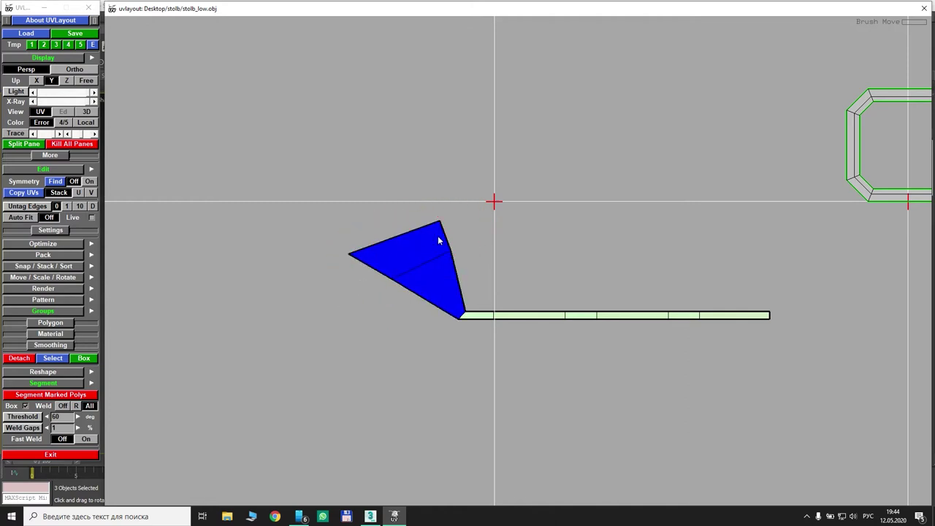
pyautogui.moveTo(439, 226)
pyautogui.mouseDown()
pyautogui.moveTo(350, 274)
pyautogui.moveTo(351, 259)
pyautogui.mouseUp()
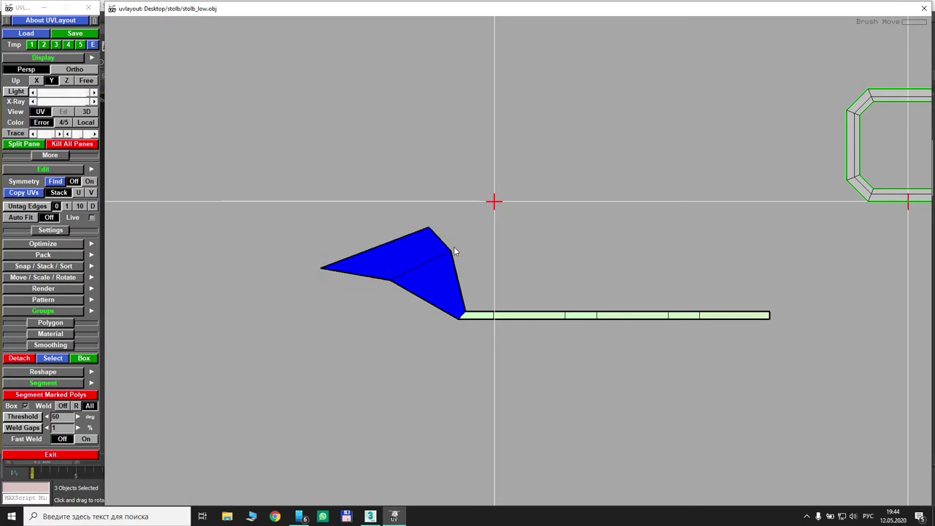
# Lower the bent arm's joint and end points to bring the arm closer in line with the strip's horizontal run
pyautogui.moveTo(453, 251)
pyautogui.mouseDown()
pyautogui.moveTo(394, 288)
pyautogui.moveTo(435, 231)
pyautogui.mouseUp()
pyautogui.keyDown('shift'); pyautogui.moveTo(442, 254); pyautogui.dragTo(396, 281, button='middle'); pyautogui.keyUp('shift')
pyautogui.keyDown('shift'); pyautogui.moveTo(409, 244); pyautogui.dragTo(346, 268, button='middle'); pyautogui.keyUp('shift')
pyautogui.moveTo(405, 250)
pyautogui.mouseDown()
pyautogui.moveTo(403, 284)
pyautogui.moveTo(390, 259)
pyautogui.moveTo(359, 259)
pyautogui.mouseUp()
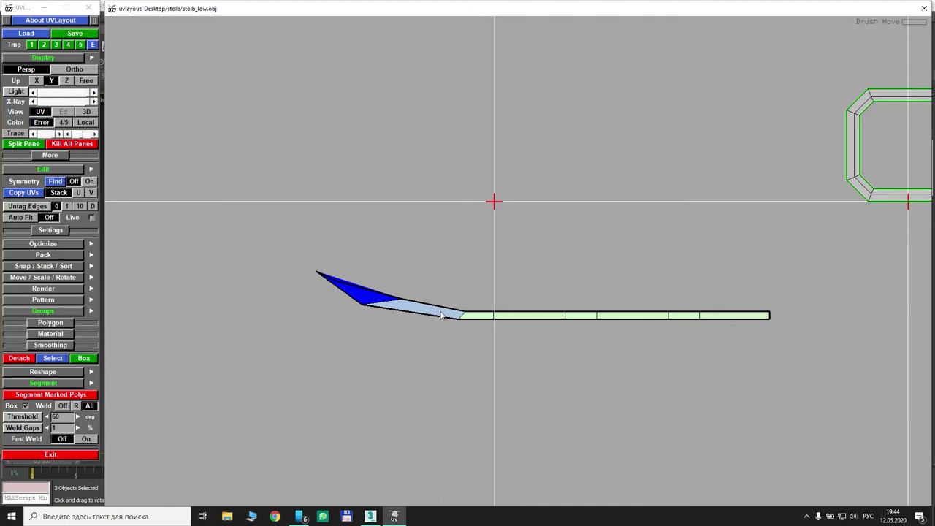
pyautogui.moveTo(470, 286); pyautogui.dragTo(427, 282, button='middle')
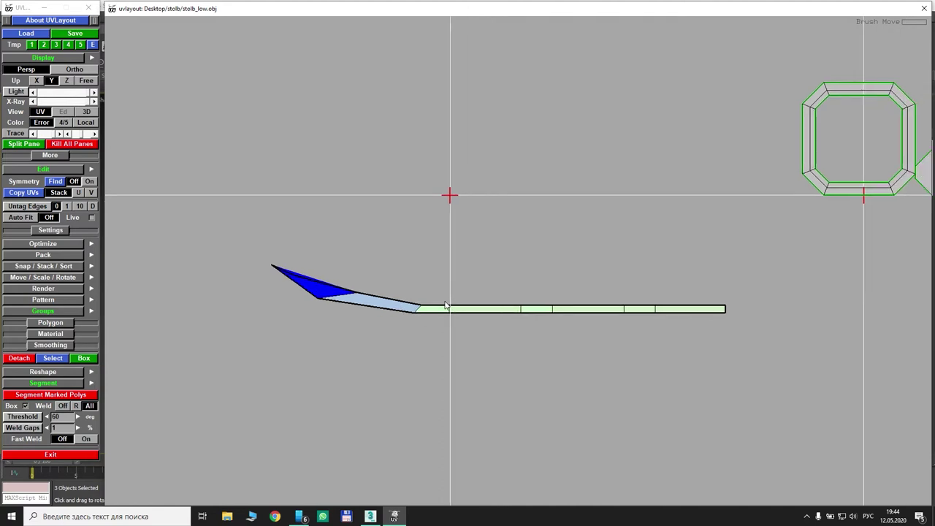
pyautogui.moveTo(451, 312); pyautogui.dragTo(362, 269, button='middle')
# Reposition the joint and tip points of the strip's bent arm, lowering the tip and opening its end
pyautogui.press('space')
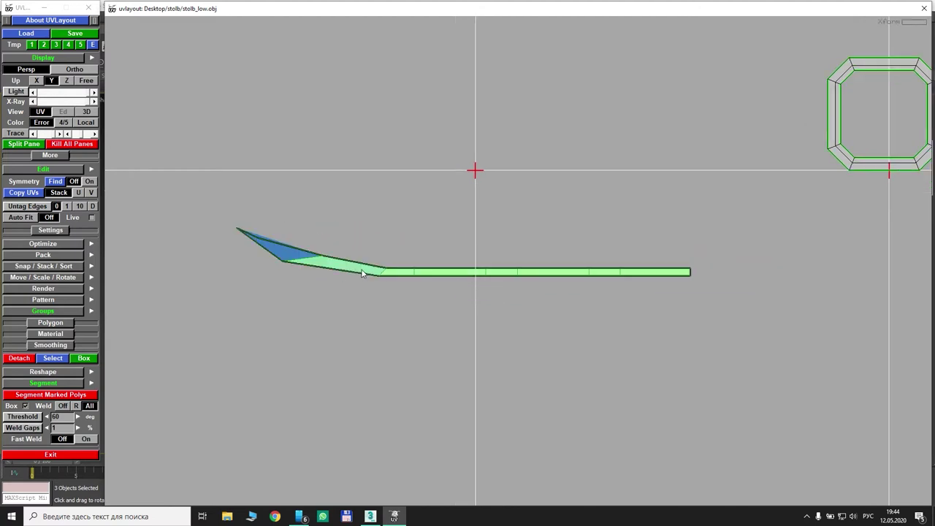
pyautogui.press('ctrl')
pyautogui.moveTo(306, 263); pyautogui.dragTo(333, 270, button='middle')
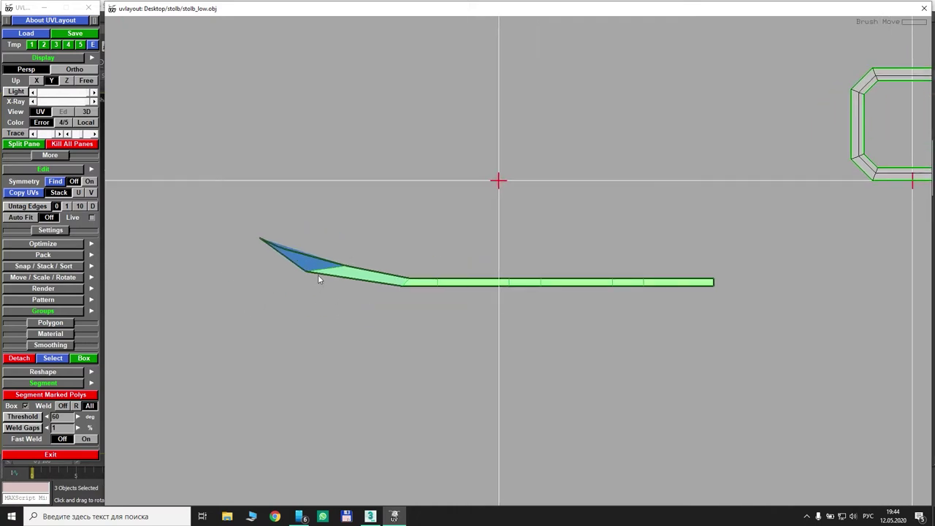
pyautogui.press('5')
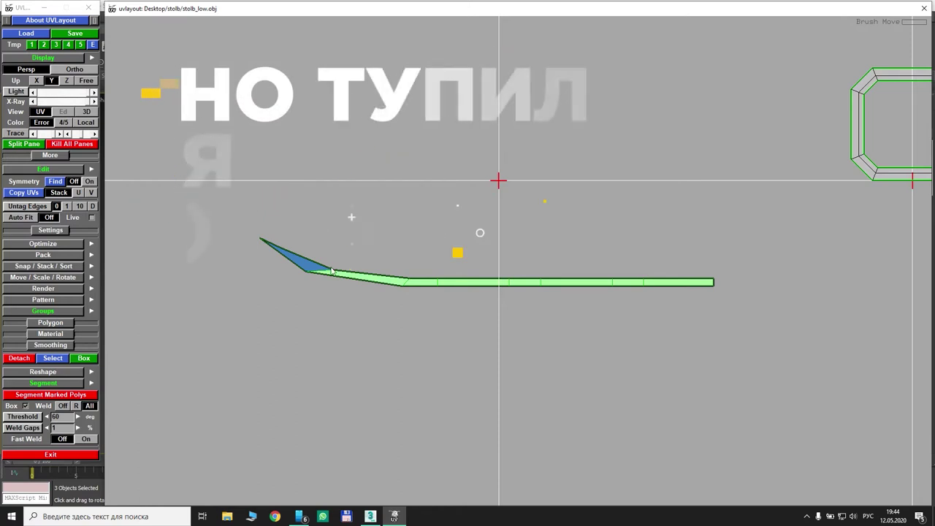
pyautogui.press('5')
pyautogui.press('5')
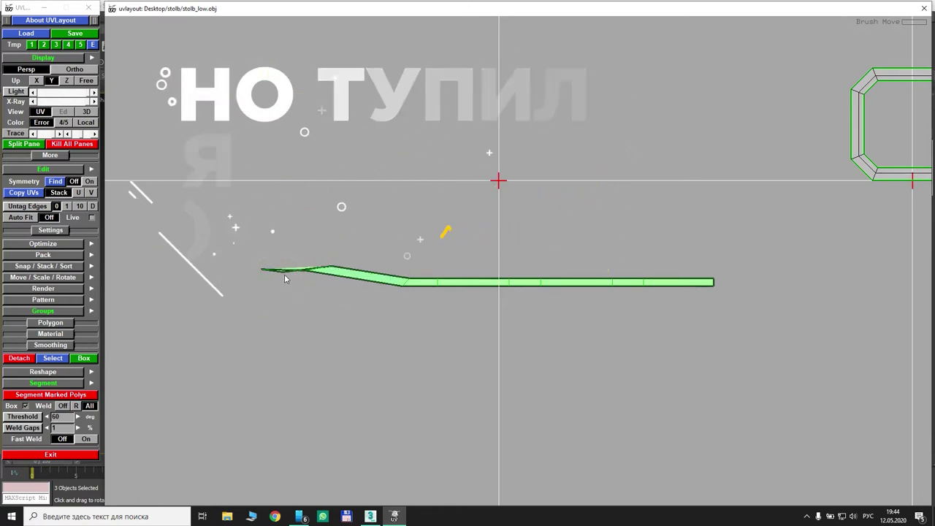
pyautogui.moveTo(285, 274)
pyautogui.mouseDown()
pyautogui.moveTo(279, 241)
pyautogui.moveTo(264, 242)
pyautogui.mouseUp()
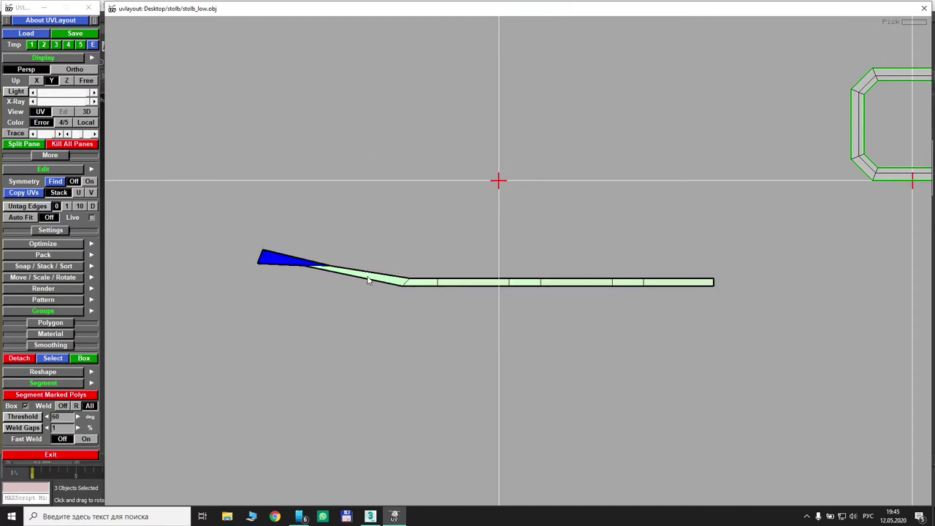
pyautogui.moveTo(369, 279); pyautogui.dragTo(356, 267, button='middle')
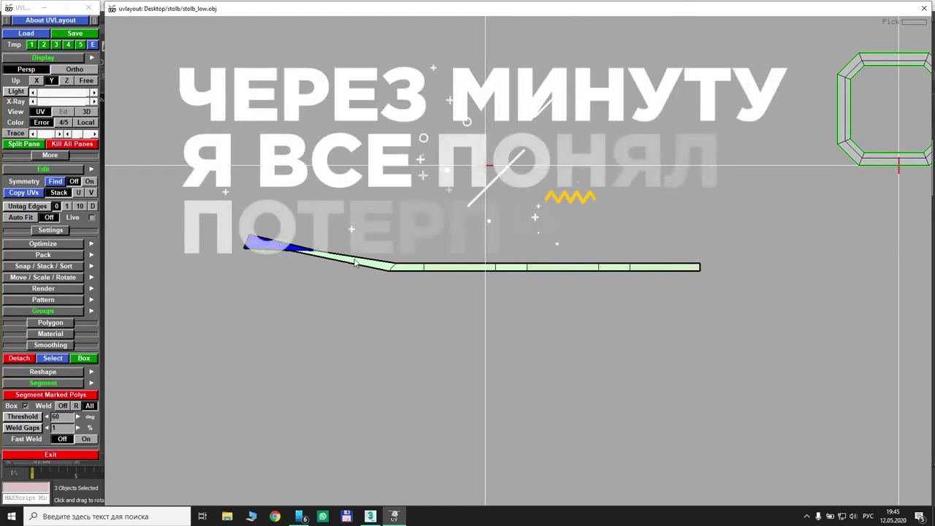
pyautogui.press('Escape')
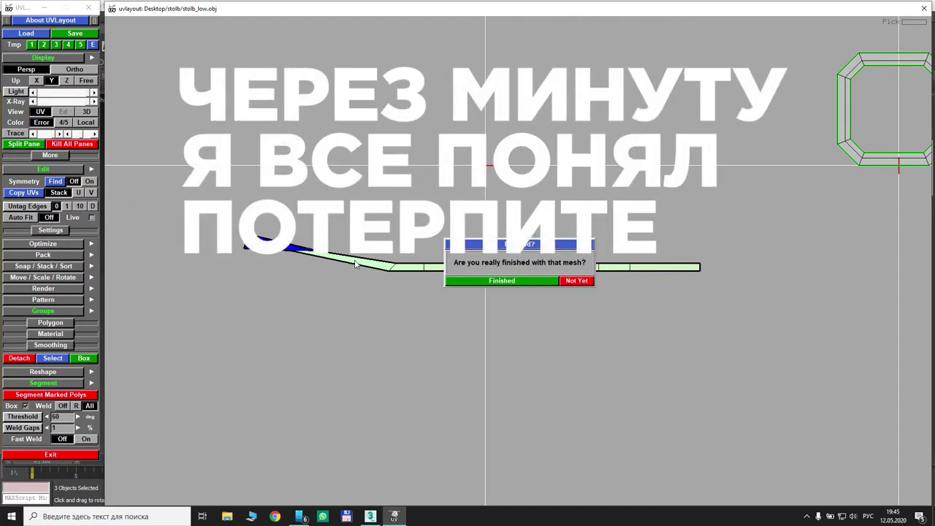
pyautogui.click(576, 281)
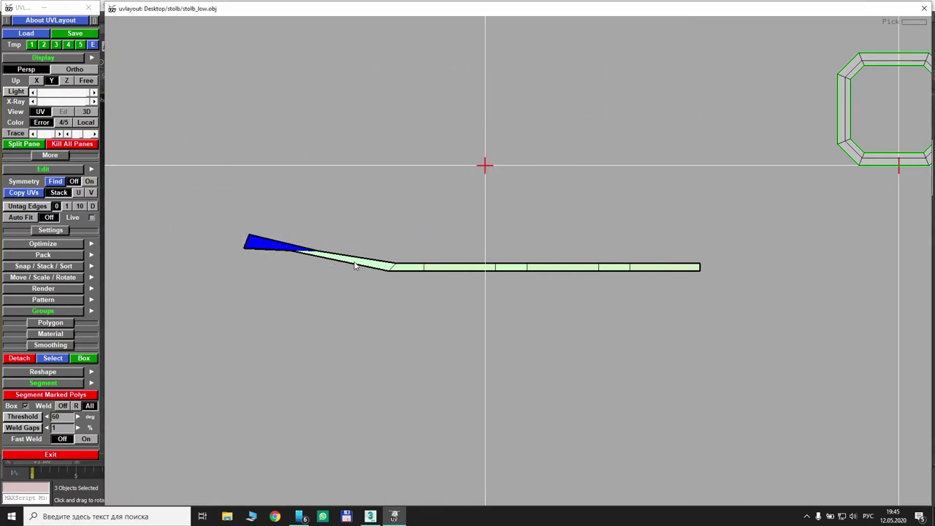
pyautogui.moveTo(361, 258); pyautogui.dragTo(610, 267, button='right')
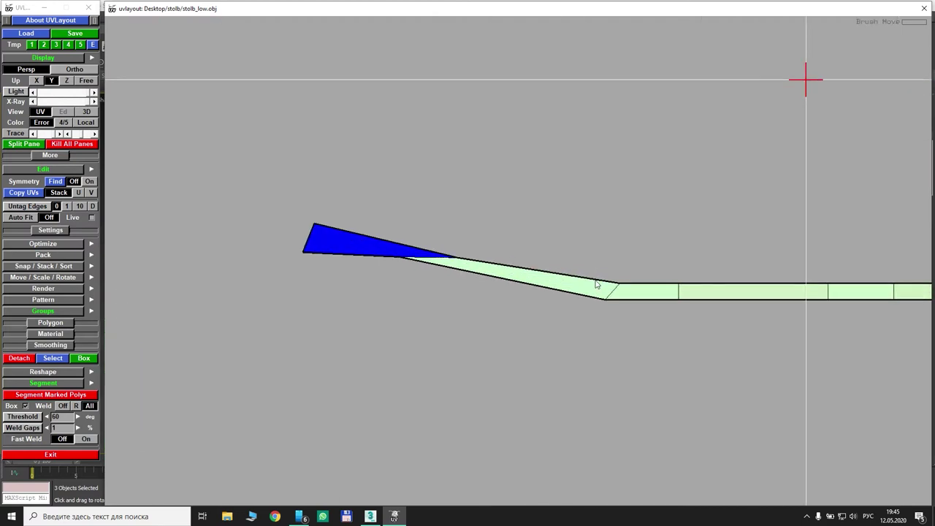
pyautogui.moveTo(575, 277); pyautogui.dragTo(378, 283, button='middle')
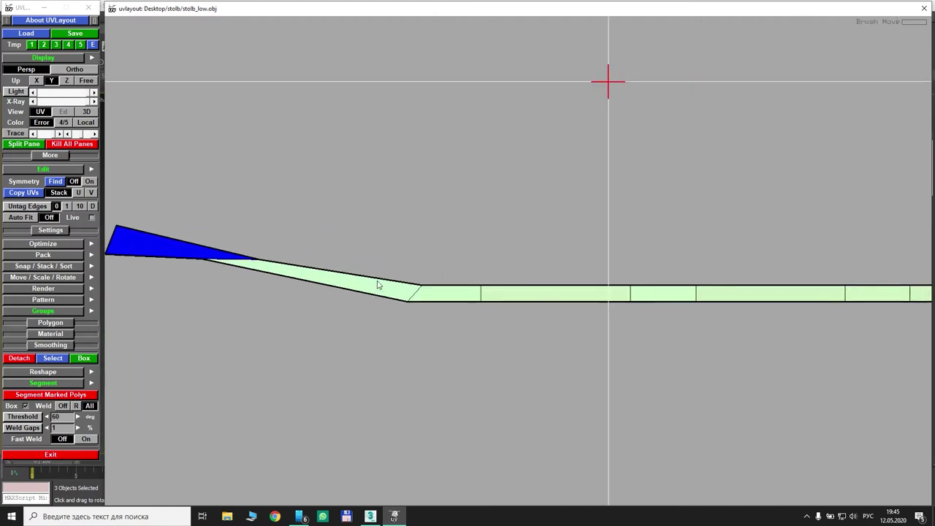
pyautogui.scroll(-2, 388, 284)
pyautogui.moveTo(449, 301); pyautogui.dragTo(479, 260, button='right')
pyautogui.moveTo(479, 259); pyautogui.dragTo(342, 278, button='middle')
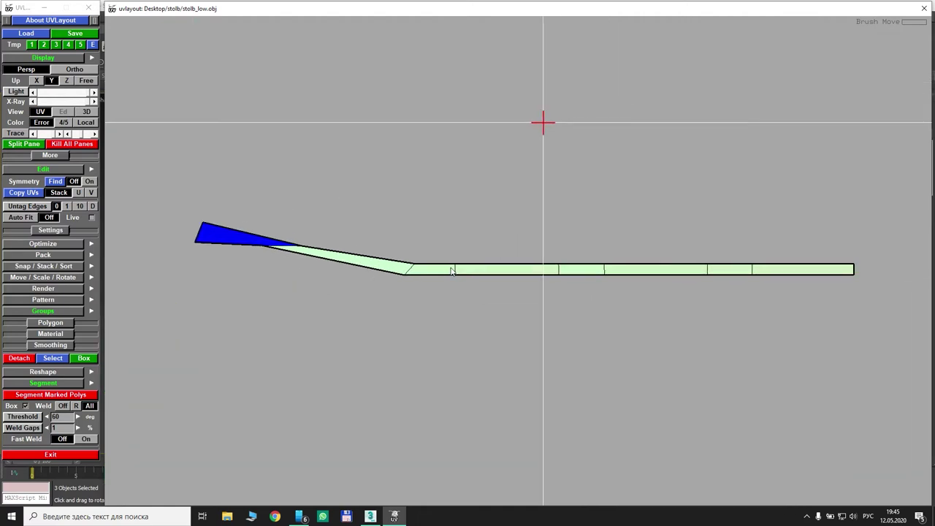
# Shift the whole bent strip shell slightly up and toward the first UV tile
pyautogui.moveTo(436, 272); pyautogui.dragTo(380, 230, button='middle')
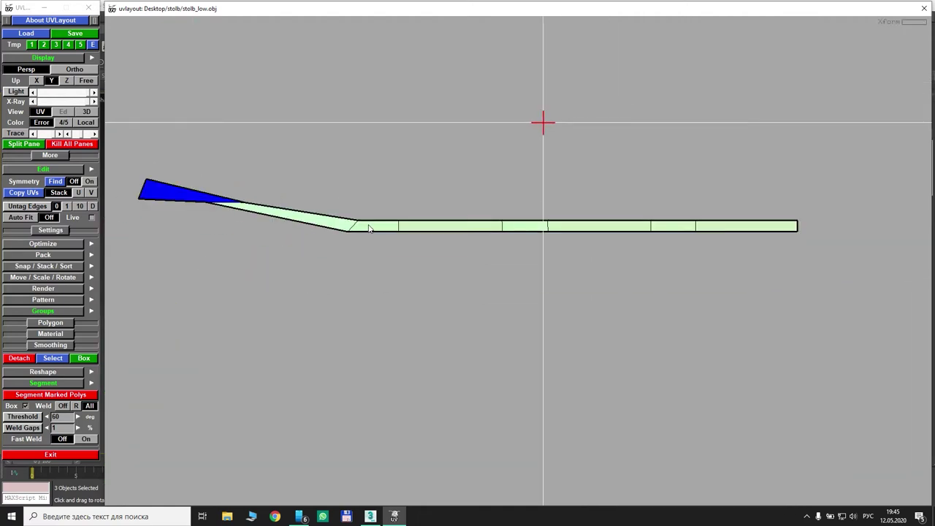
pyautogui.moveTo(359, 225); pyautogui.dragTo(440, 265, button='right')
pyautogui.moveTo(440, 264); pyautogui.dragTo(381, 256, button='middle')
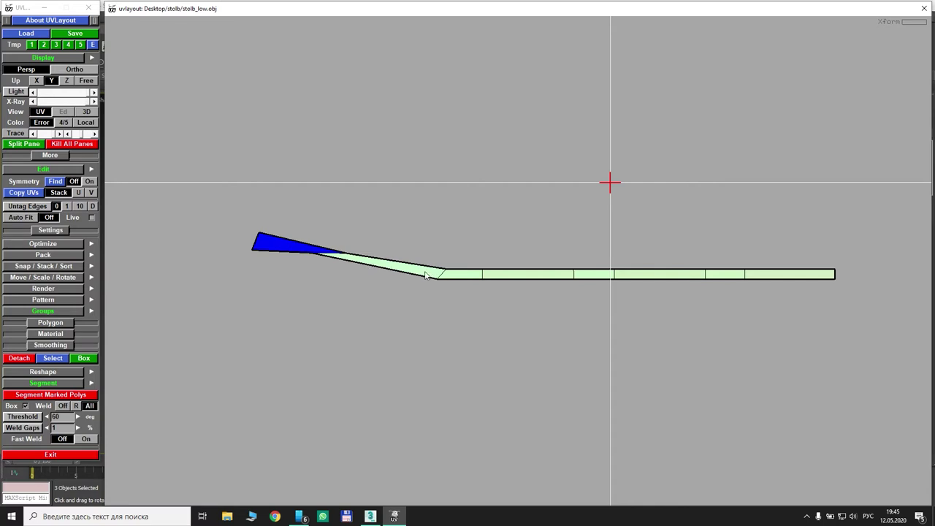
pyautogui.moveTo(429, 271); pyautogui.dragTo(386, 275, button='middle')
pyautogui.scroll(-3, 396, 276)
pyautogui.scroll(3, 396, 275)
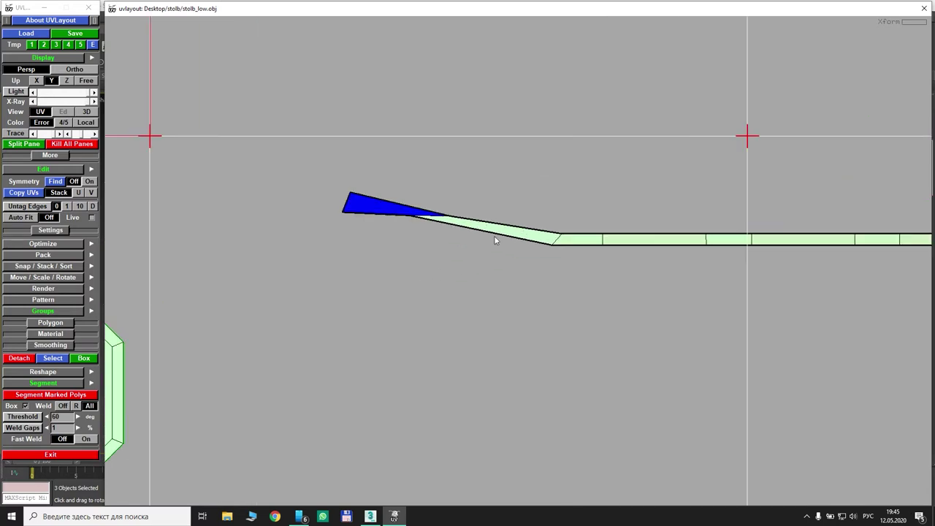
# Move the upper joint vertex between the strip's arm and its flared end toward the lower joint vertex
pyautogui.keyDown('ctrl'); pyautogui.moveTo(475, 231); pyautogui.dragTo(445, 232, button='right'); pyautogui.keyUp('ctrl')
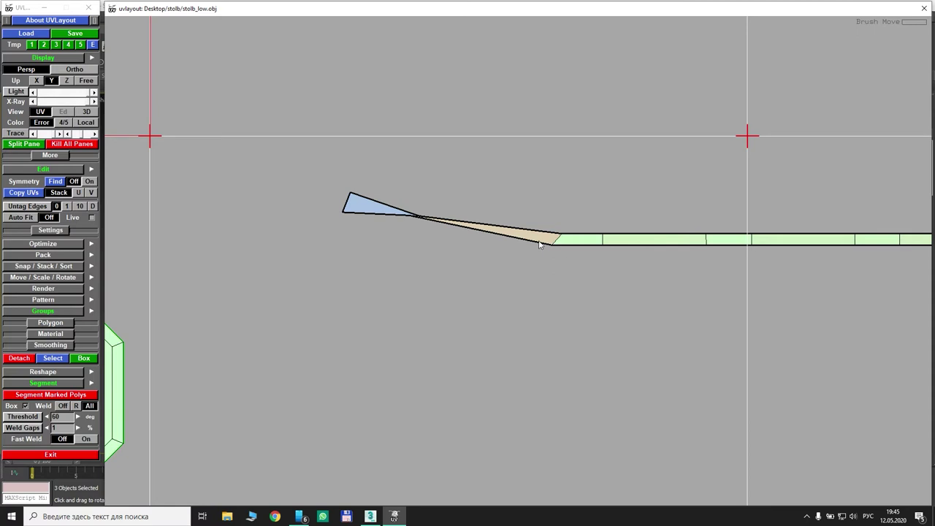
pyautogui.moveTo(529, 233); pyautogui.dragTo(518, 233, button='middle')
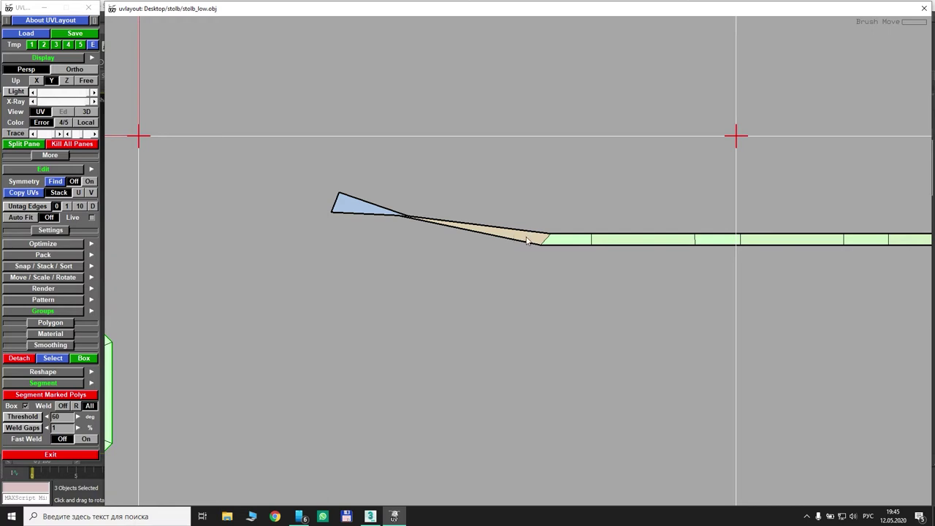
pyautogui.moveTo(535, 239); pyautogui.dragTo(454, 247, button='middle')
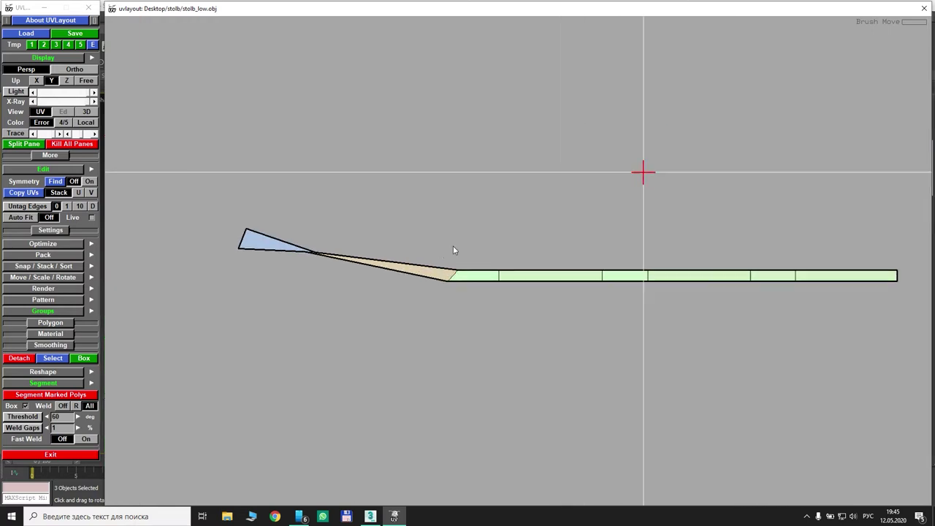
pyautogui.moveTo(454, 247); pyautogui.dragTo(464, 260, button='right')
pyautogui.scroll(-3, 465, 265)
pyautogui.scroll(3, 465, 265)
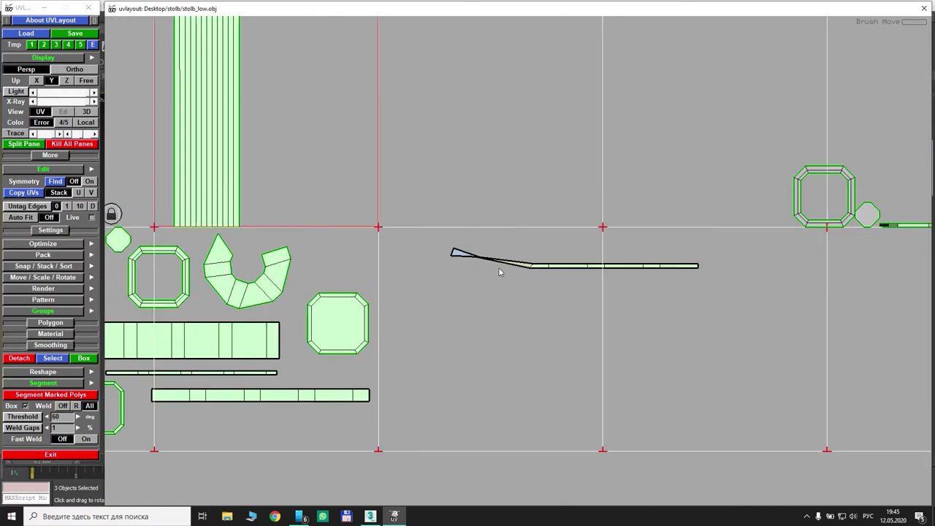
# Move the bent strip beside the tall ribbed shell, and reshape its bent arm by lowering the joint and spreading the end
pyautogui.moveTo(516, 269); pyautogui.dragTo(330, 208, button='middle')
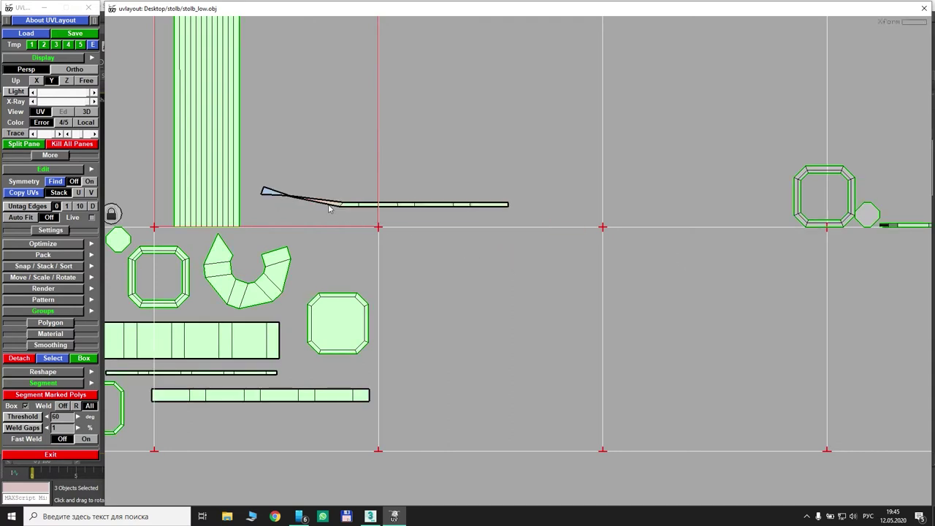
pyautogui.moveTo(266, 190)
pyautogui.keyDown('ctrl'); pyautogui.mouseDown(button='middle')
pyautogui.moveTo(271, 175)
pyautogui.moveTo(256, 218)
pyautogui.moveTo(288, 217)
pyautogui.mouseUp(button='middle'); pyautogui.keyUp('ctrl')
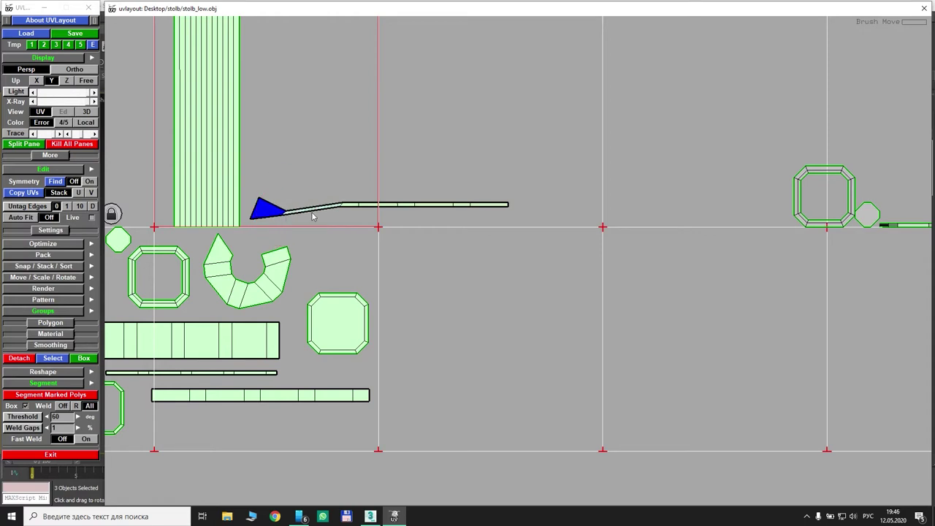
pyautogui.scroll(5, 307, 205)
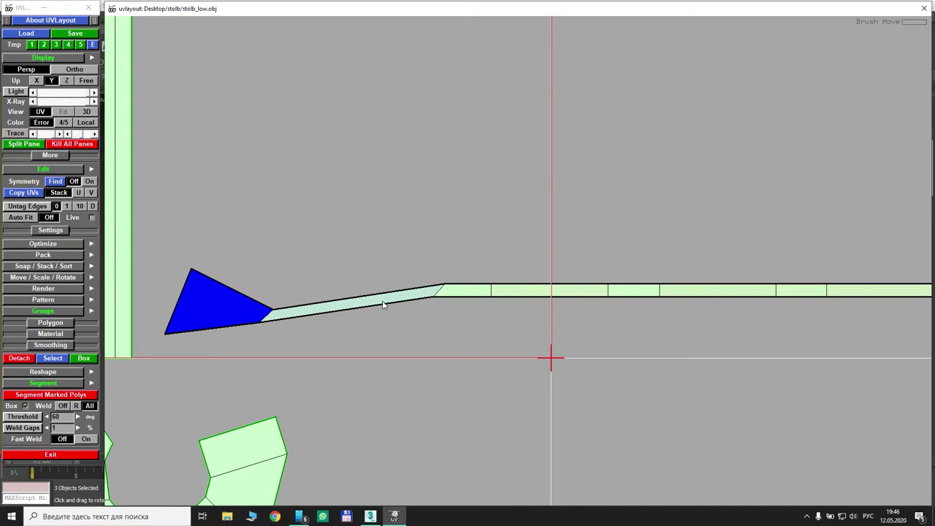
# Spread the two end points of the strip farther apart to widen its wedge-shaped end polygon
pyautogui.scroll(-4, 370, 278)
pyautogui.moveTo(542, 404); pyautogui.dragTo(561, 339, button='middle')
pyautogui.scroll(4, 401, 336)
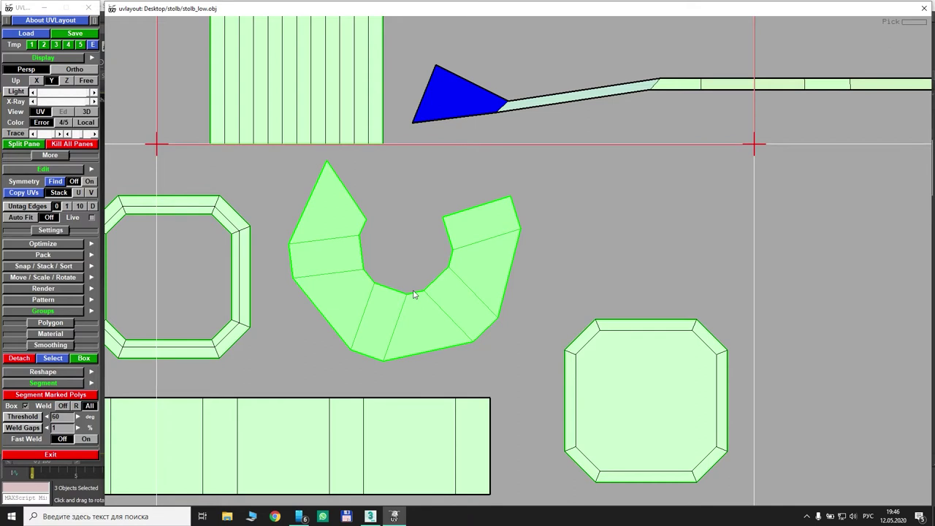
pyautogui.moveTo(413, 295); pyautogui.dragTo(334, 334, button='middle')
pyautogui.moveTo(334, 333); pyautogui.dragTo(442, 239, button='right')
pyautogui.moveTo(443, 239); pyautogui.dragTo(391, 250, button='middle')
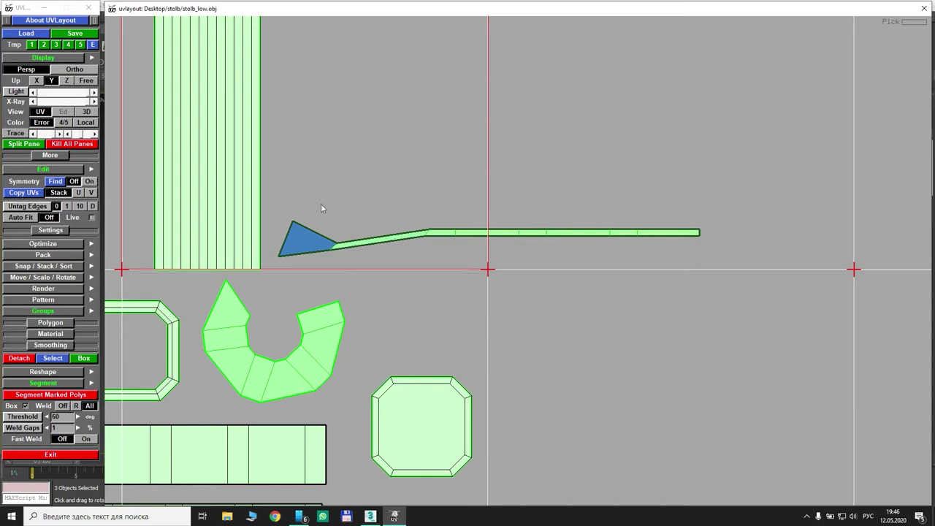
pyautogui.moveTo(292, 221)
pyautogui.mouseDown()
pyautogui.moveTo(289, 247)
pyautogui.moveTo(294, 219)
pyautogui.mouseUp()
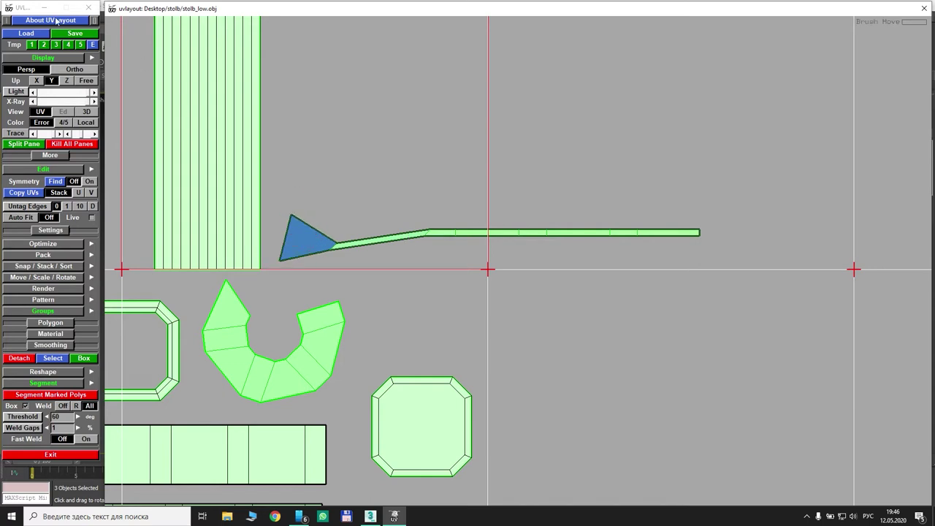
pyautogui.scroll(-3, 347, 243)
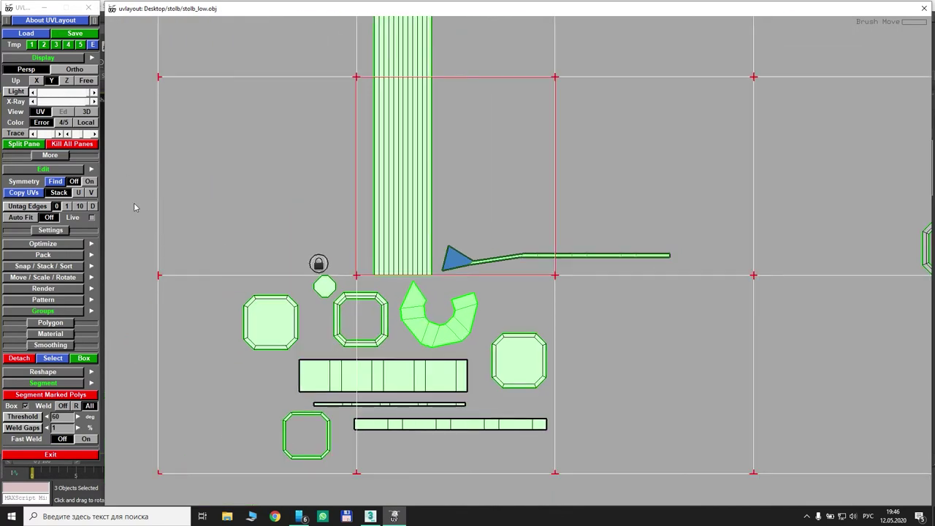
pyautogui.moveTo(468, 222); pyautogui.dragTo(432, 193, button='middle')
pyautogui.hotkey('shift', 'g')
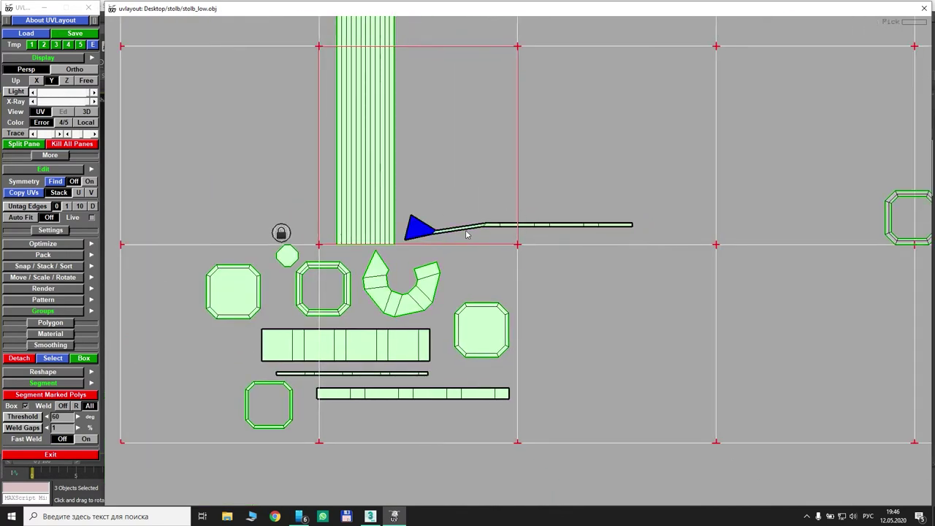
pyautogui.scroll(4, 472, 228)
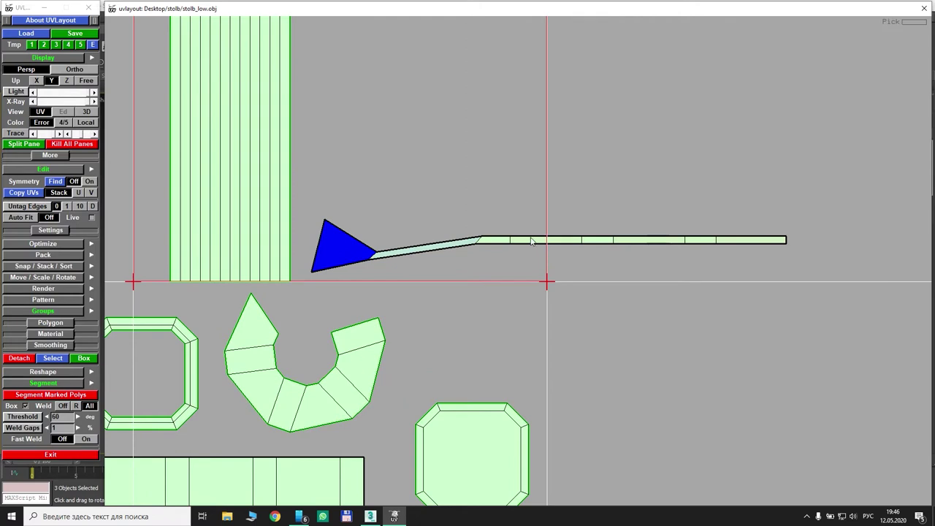
# Examine the bent strip's distorted wedge end in the UV layout and the matching rim face on the pole's cap in 3D
pyautogui.moveTo(485, 245); pyautogui.dragTo(374, 232, button='middle')
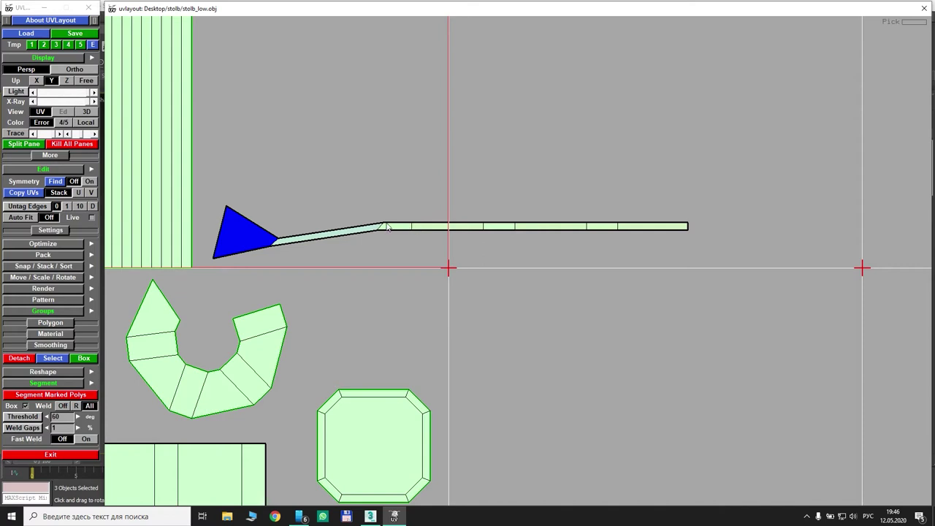
pyautogui.scroll(2, 380, 230)
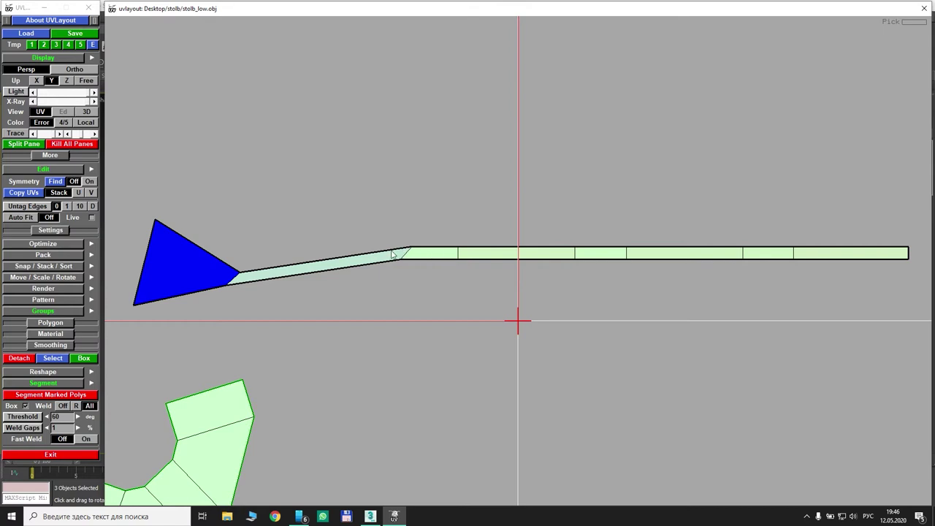
pyautogui.moveTo(393, 251); pyautogui.dragTo(418, 233, button='middle')
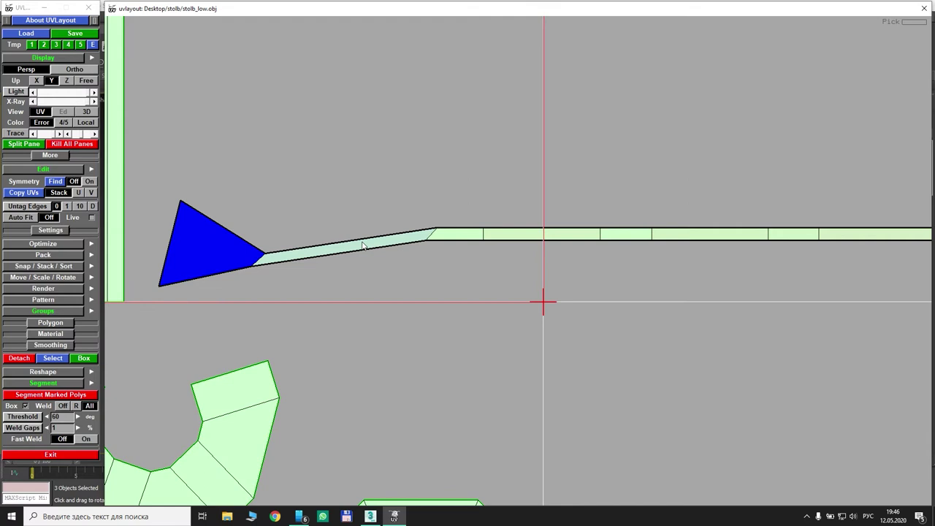
pyautogui.scroll(-4, 360, 245)
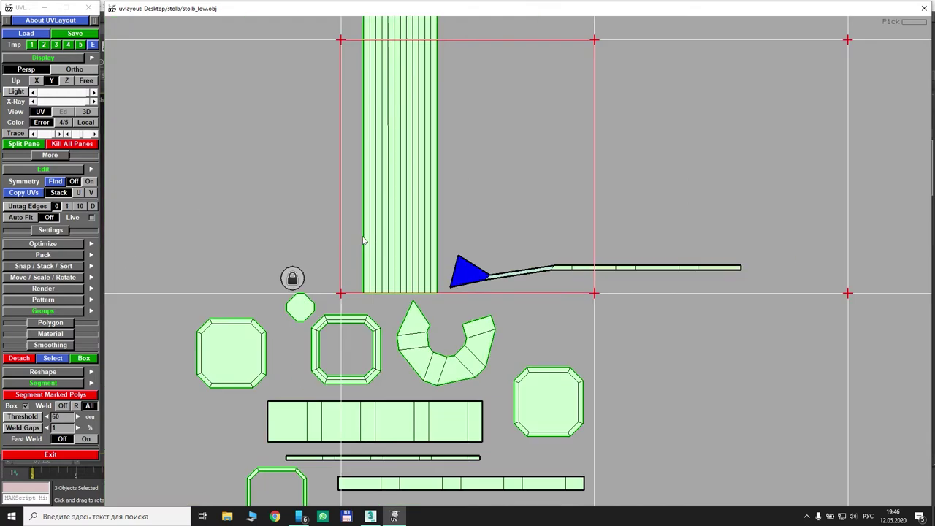
pyautogui.scroll(2, 481, 252)
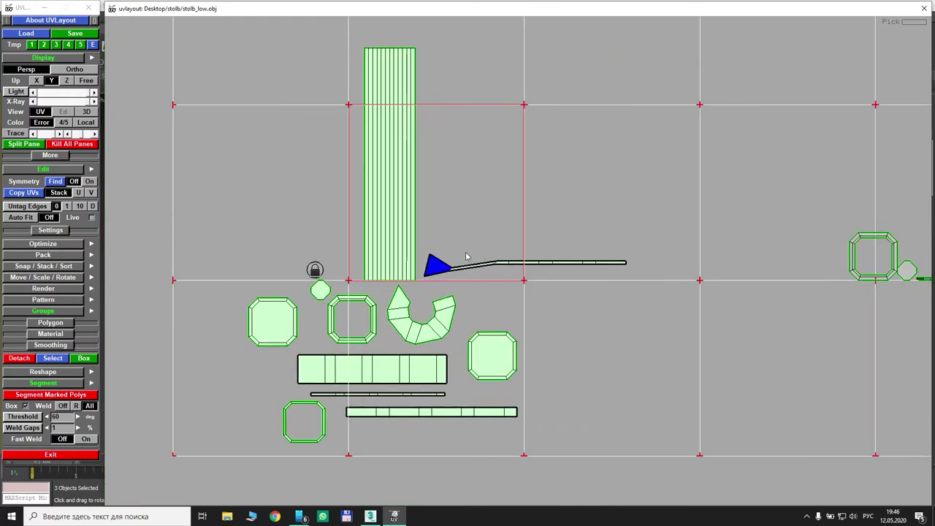
pyautogui.press('3')
pyautogui.scroll(-4, 479, 261)
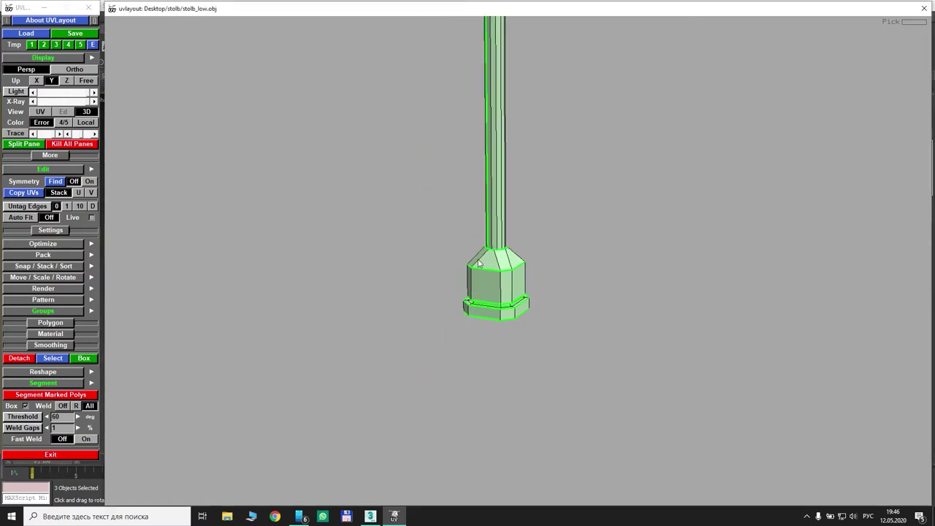
pyautogui.moveTo(519, 196); pyautogui.dragTo(511, 162)
pyautogui.scroll(2, 484, 165)
pyautogui.scroll(4, 486, 190)
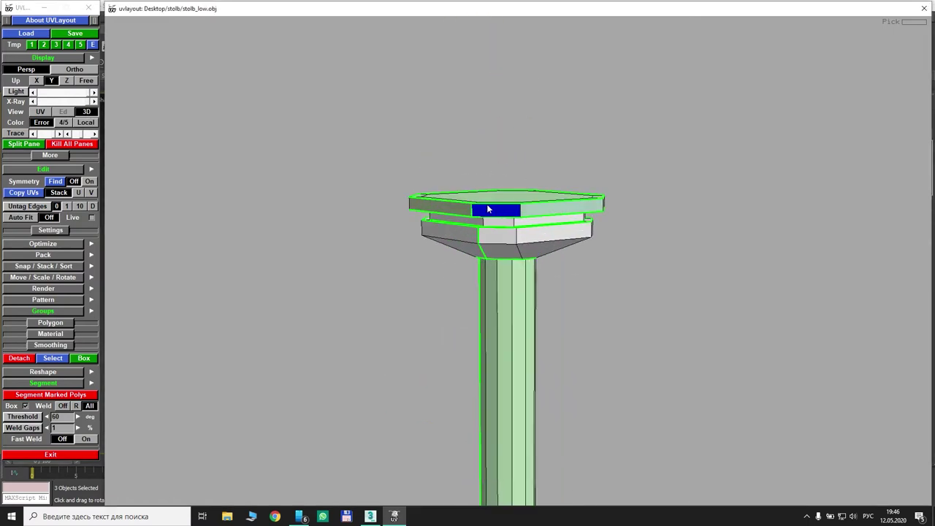
pyautogui.moveTo(484, 201); pyautogui.dragTo(424, 204)
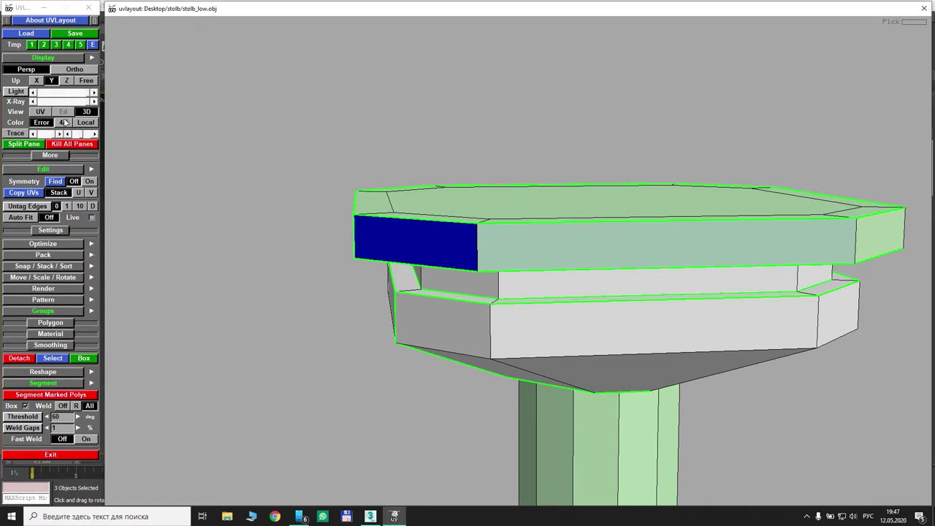
# Move the bent strip away from the tall ribbed shell and rotate it so its long arm slopes diagonally upward
pyautogui.press('1')
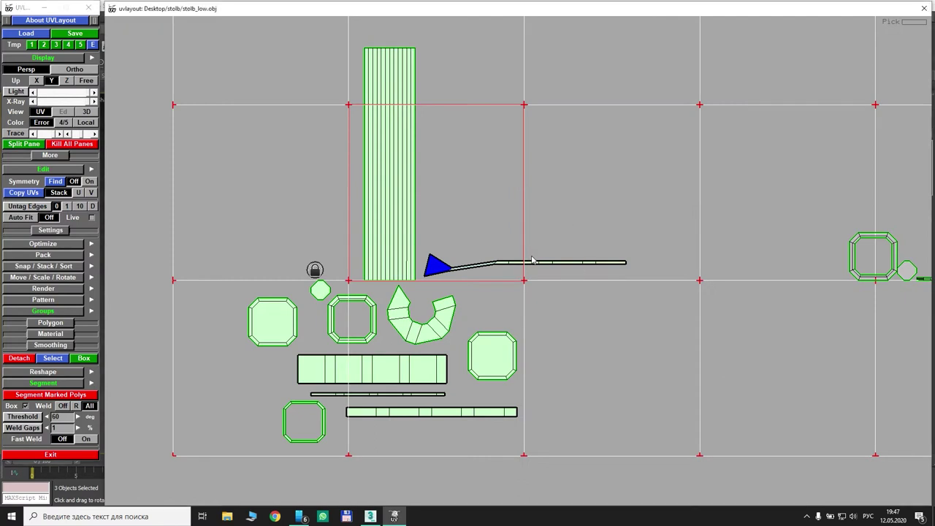
pyautogui.moveTo(536, 262); pyautogui.dragTo(626, 239)
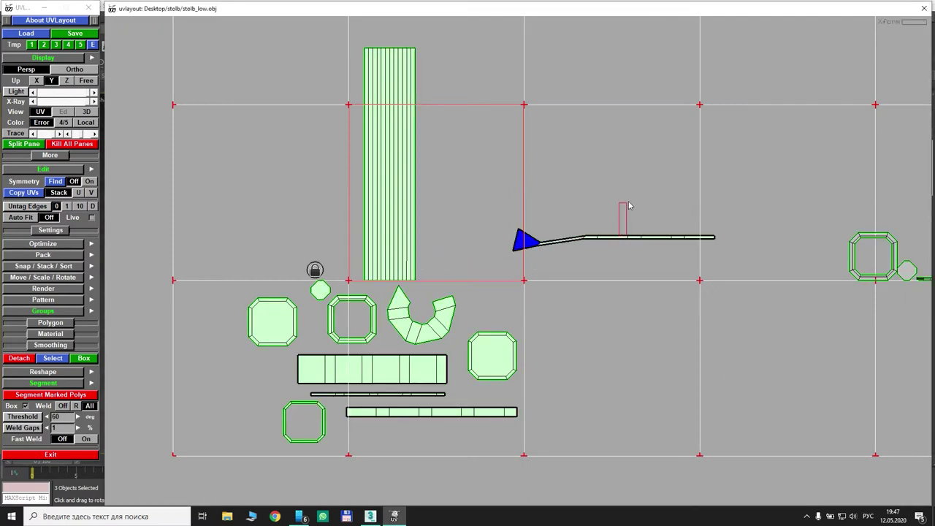
pyautogui.scroll(2, 585, 238)
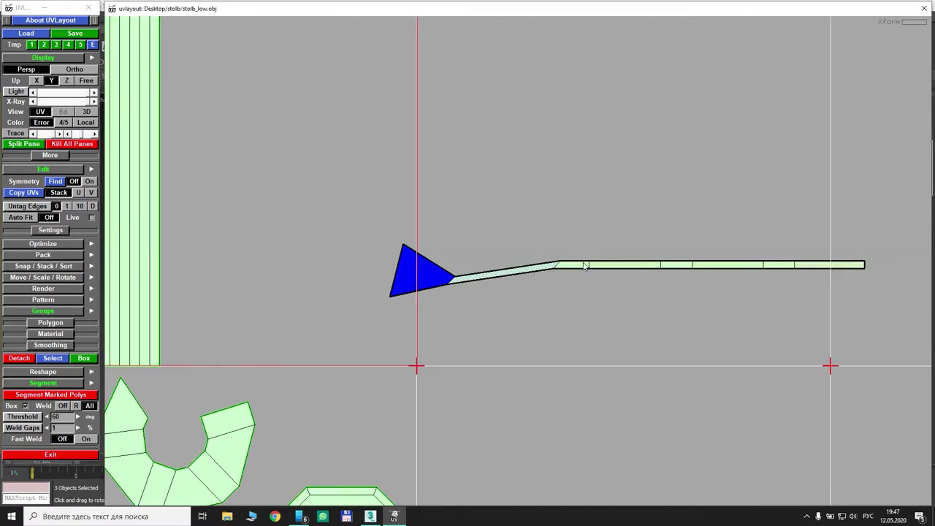
pyautogui.moveTo(566, 264); pyautogui.dragTo(590, 279)
pyautogui.moveTo(590, 280); pyautogui.dragTo(473, 308, button='middle')
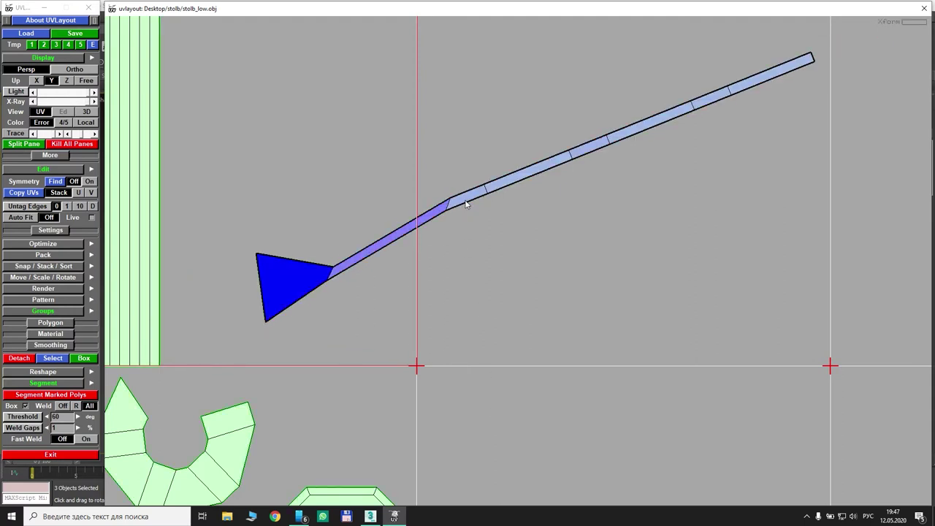
pyautogui.moveTo(445, 203); pyautogui.dragTo(466, 212, button='middle')
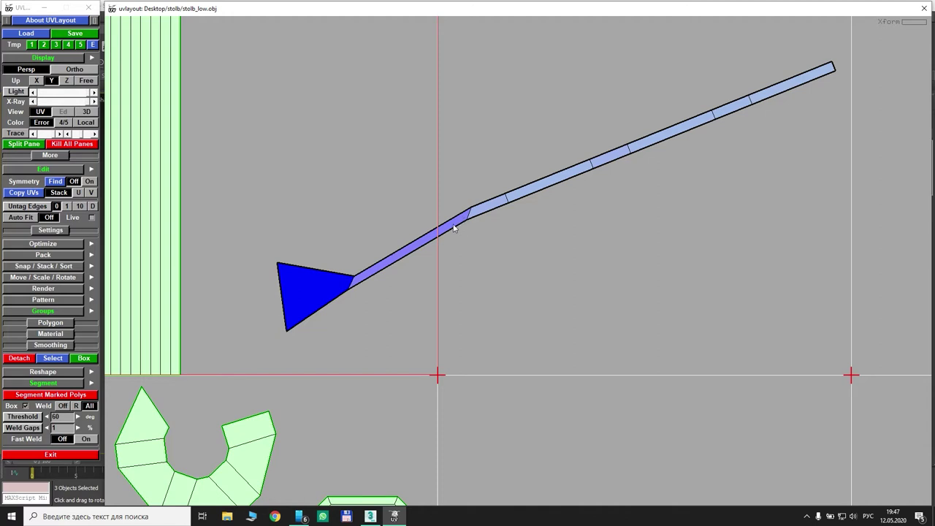
# Decline finishing the mesh and mark the tilted strip shell
pyautogui.press('Escape')
pyautogui.click(578, 279)
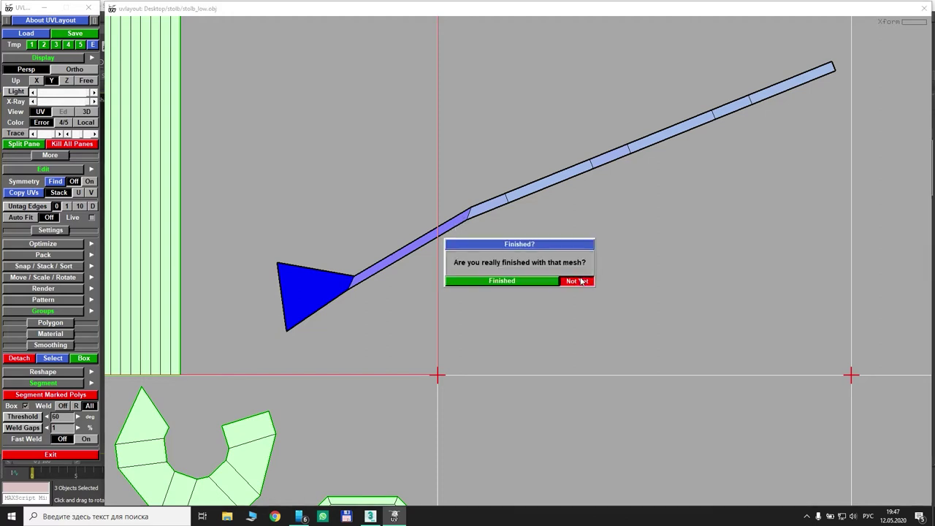
pyautogui.click(534, 204)
pyautogui.press('g')
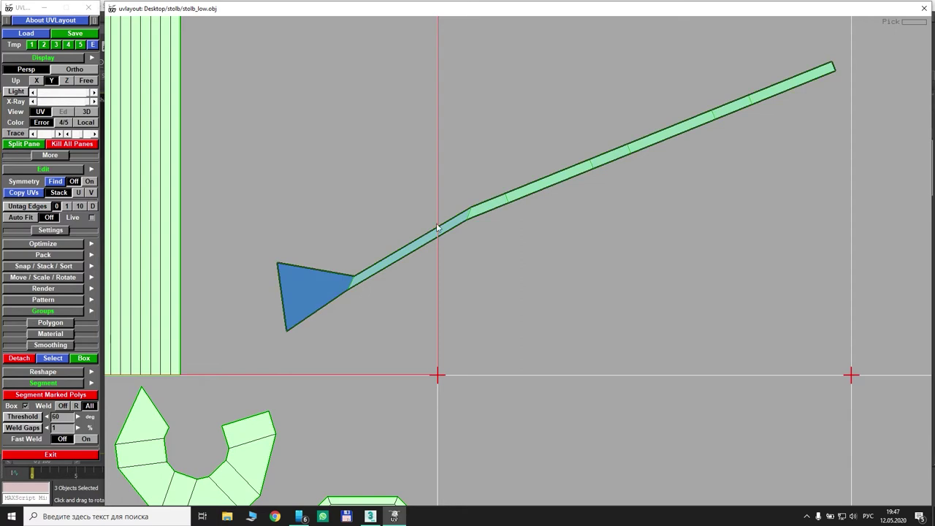
pyautogui.moveTo(437, 228); pyautogui.dragTo(423, 257, button='right')
# Undo the edits to the bent strip back to its folded, partly flattened shape
pyautogui.hotkey('ctrl', 'z')
pyautogui.hotkey('ctrl', 'z')
pyautogui.hotkey('ctrl', 'z')
pyautogui.hotkey('ctrl', 'z')
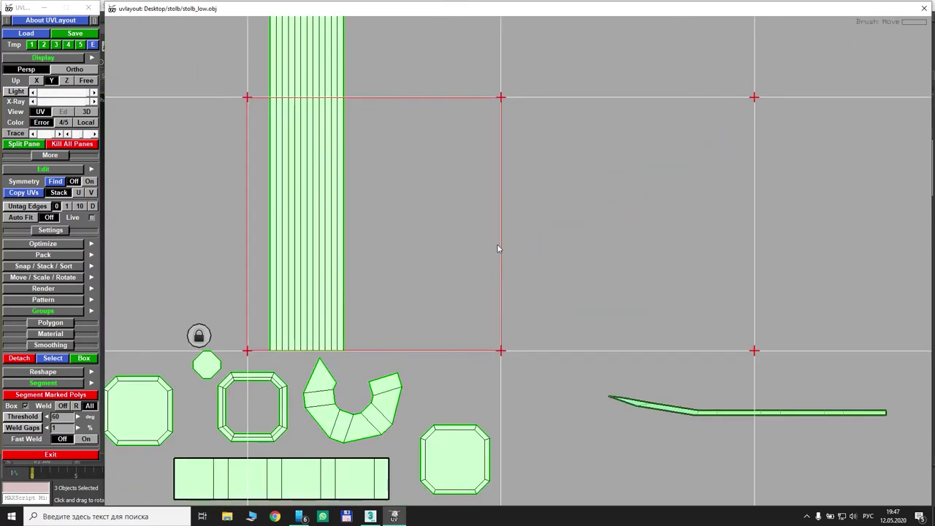
pyautogui.hotkey('ctrl', 'z')
pyautogui.hotkey('ctrl', 'z')
pyautogui.hotkey('ctrl', 'z')
pyautogui.hotkey('ctrl', 'z')
pyautogui.hotkey('ctrl', 'z')
pyautogui.hotkey('ctrl', 'z')
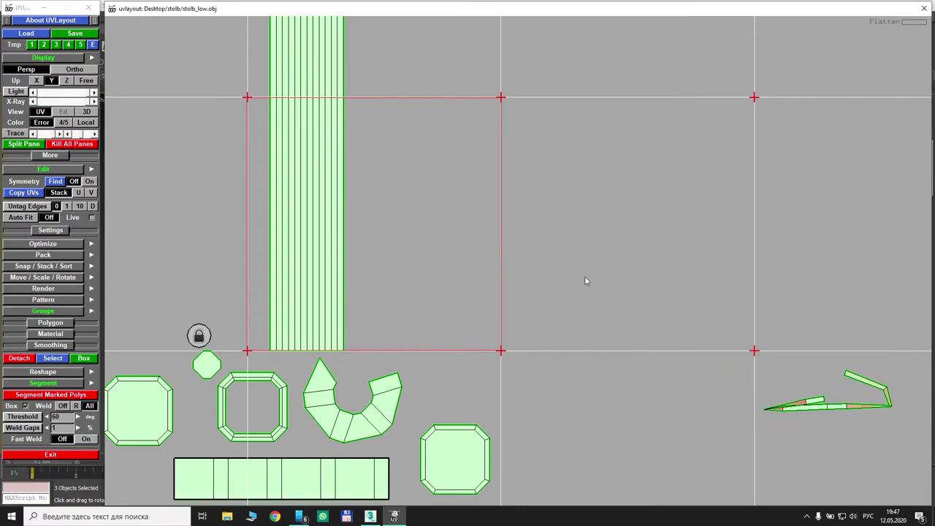
# Move the folded strip shell horizontally toward the first UV tile
pyautogui.moveTo(810, 382); pyautogui.dragTo(549, 251, button='middle')
pyautogui.moveTo(549, 251); pyautogui.dragTo(611, 301, button='right')
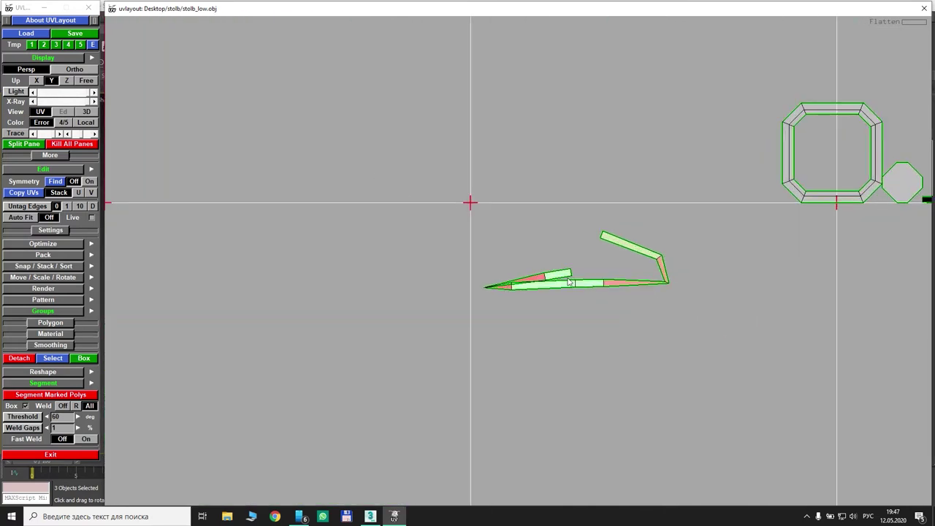
pyautogui.scroll(1, 596, 286)
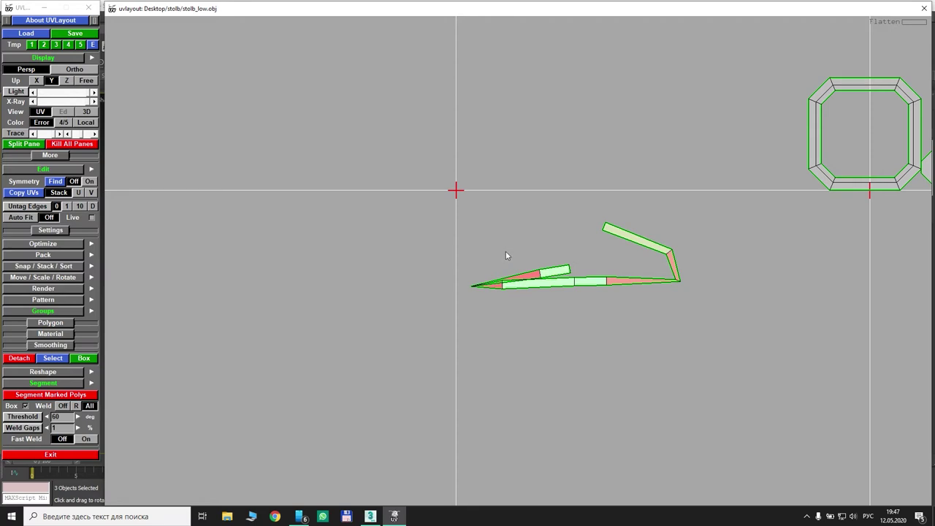
pyautogui.moveTo(569, 291); pyautogui.dragTo(512, 295, button='middle')
pyautogui.moveTo(510, 325); pyautogui.dragTo(519, 273, button='right')
pyautogui.scroll(2, 520, 274)
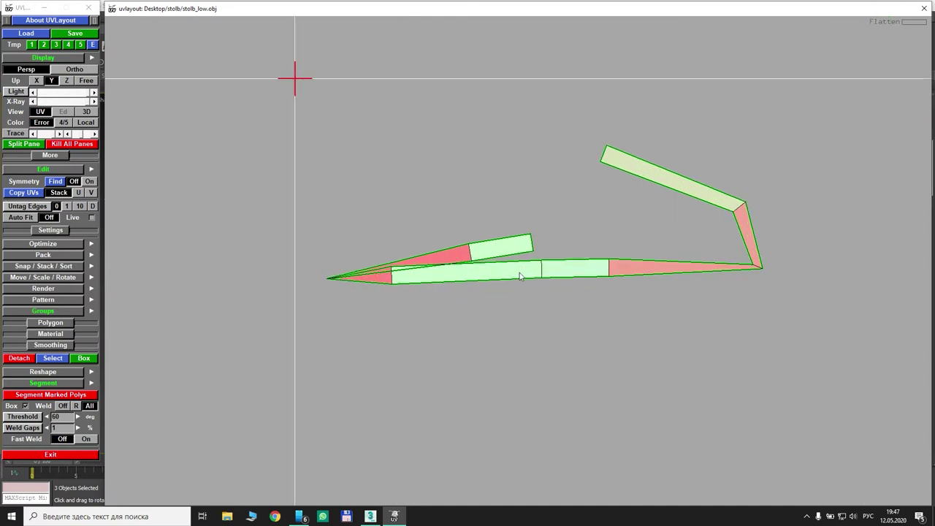
pyautogui.moveTo(520, 271); pyautogui.dragTo(342, 269)
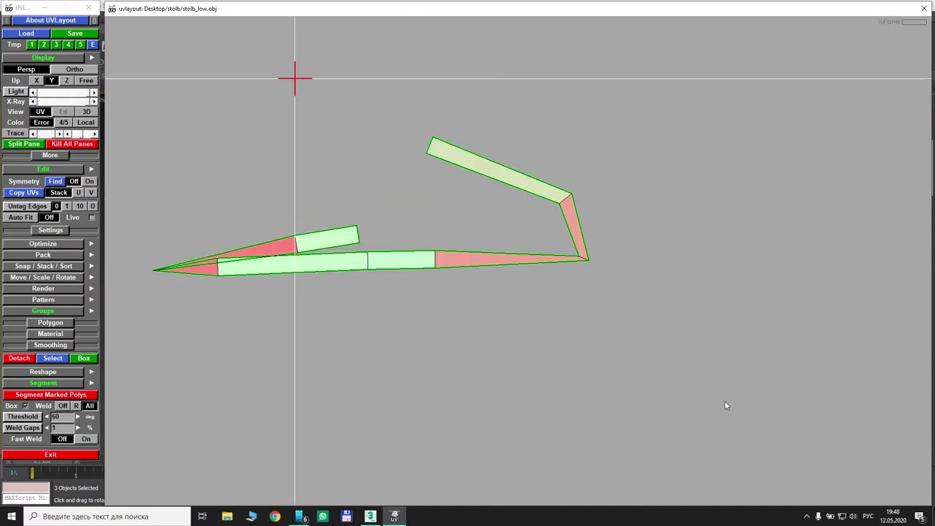
# Flatten the folded strip until its distortion is relaxed, and straighten it into a horizontal rectangle
pyautogui.hotkey('alt', 'shift')
pyautogui.moveTo(470, 288); pyautogui.dragTo(573, 304, button='middle')
pyautogui.press('f')
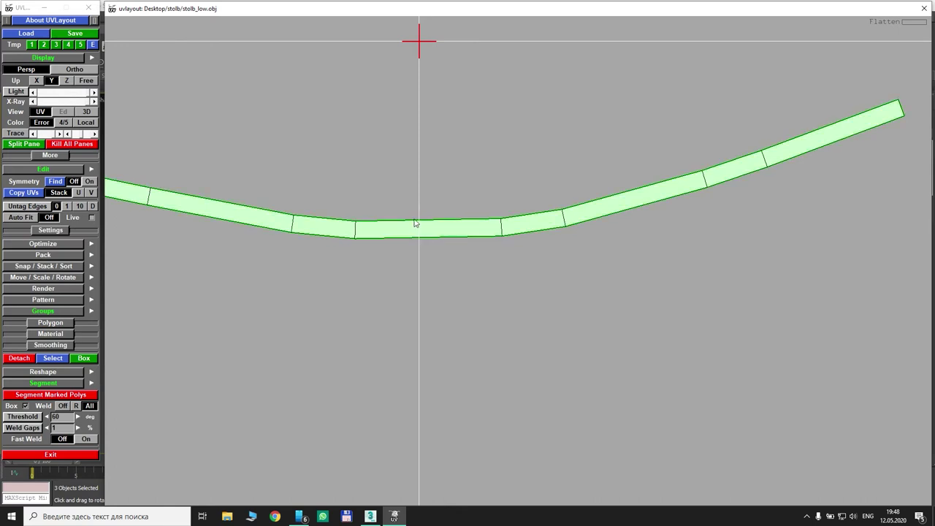
pyautogui.press('r')
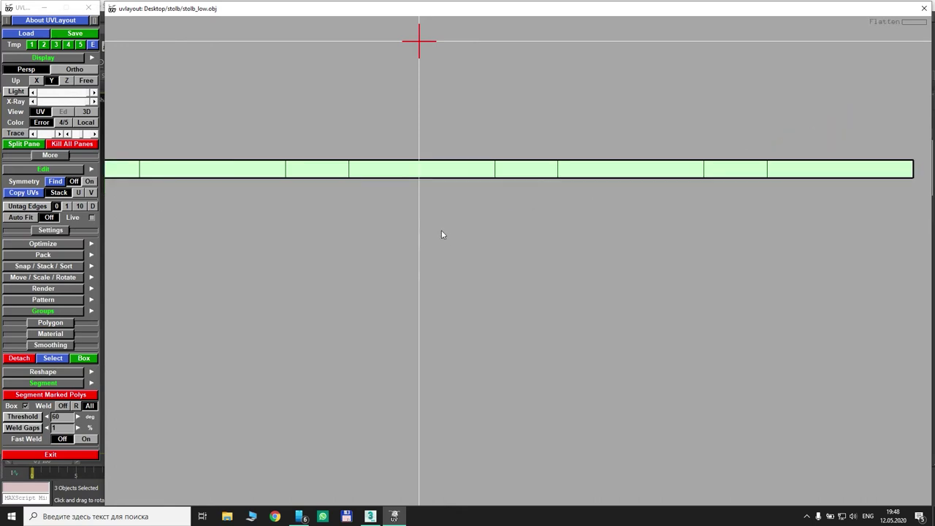
# Place the straightened thin strip directly beneath the lowest segmented strip among the arranged shells
pyautogui.moveTo(441, 231); pyautogui.dragTo(466, 247, button='right')
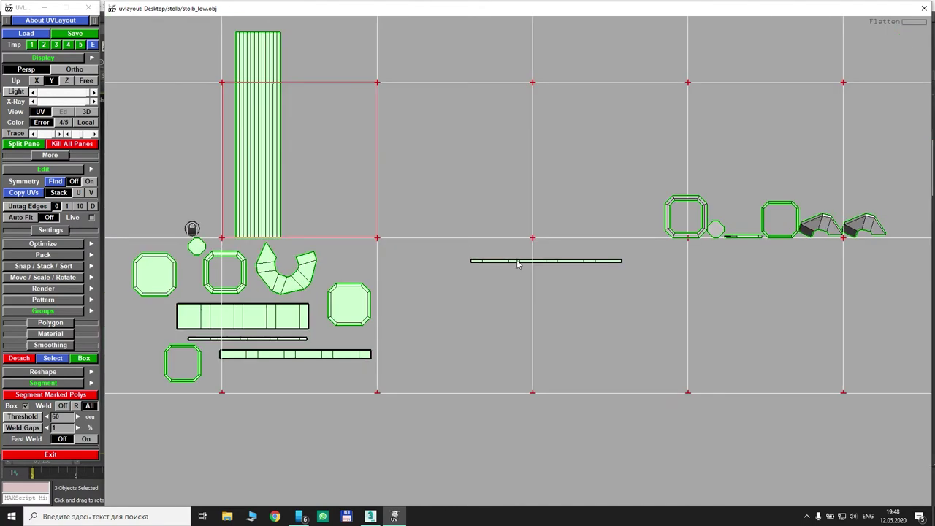
pyautogui.moveTo(517, 265); pyautogui.dragTo(539, 230, button='middle')
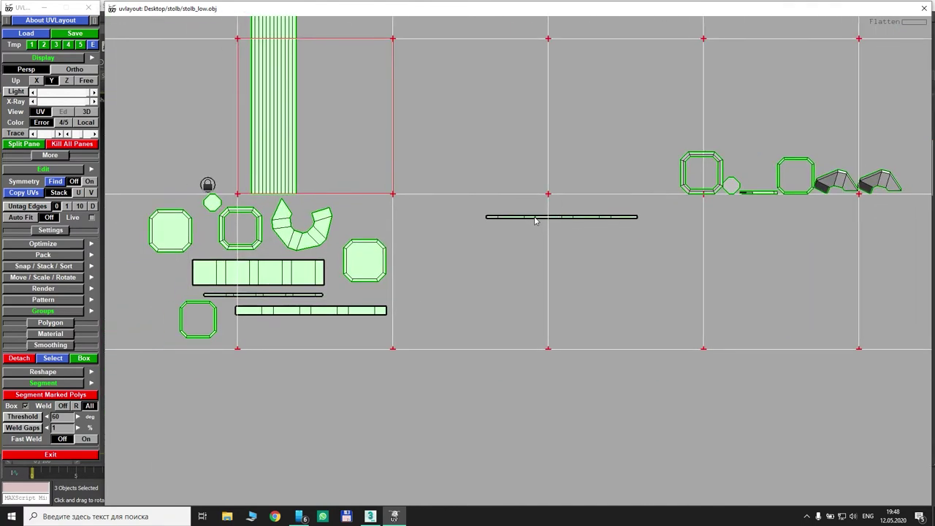
pyautogui.moveTo(536, 220); pyautogui.dragTo(446, 307)
pyautogui.hotkey('ctrl', 'z')
pyautogui.moveTo(541, 219); pyautogui.dragTo(290, 330, button='middle')
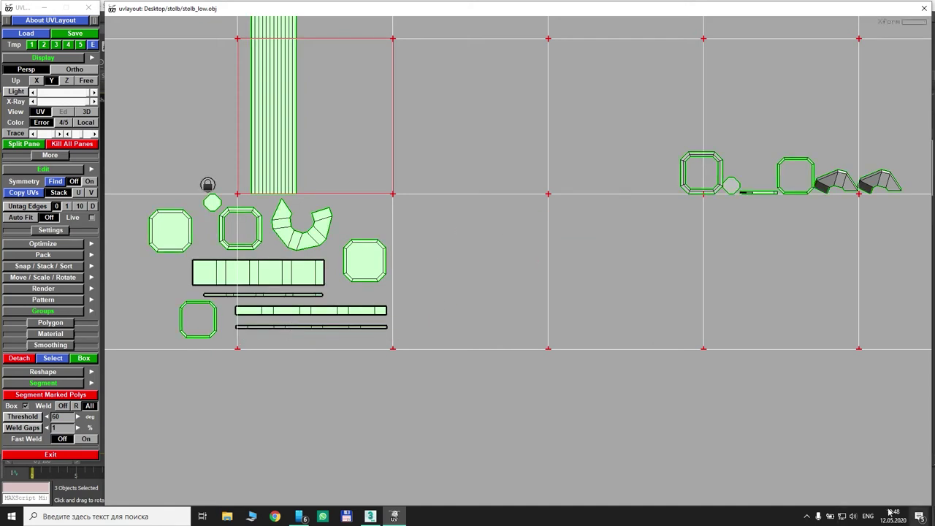
# Flatten the wide bevelled octagonal ring among the unprocessed shells, and separate it from the small octagon
pyautogui.moveTo(553, 217); pyautogui.dragTo(416, 293, button='middle')
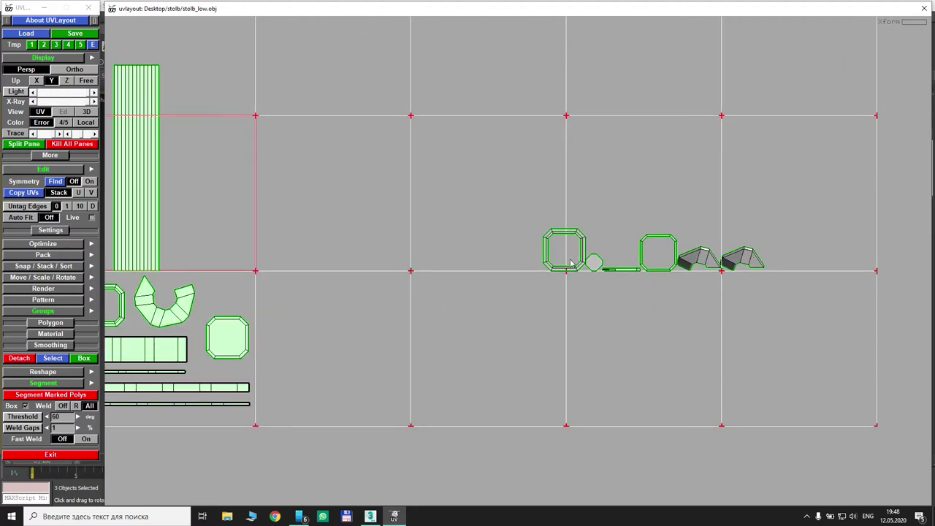
pyautogui.moveTo(571, 263); pyautogui.dragTo(487, 258, button='right')
pyautogui.moveTo(487, 258); pyautogui.dragTo(491, 265, button='middle')
pyautogui.moveTo(483, 315); pyautogui.dragTo(488, 330, button='right')
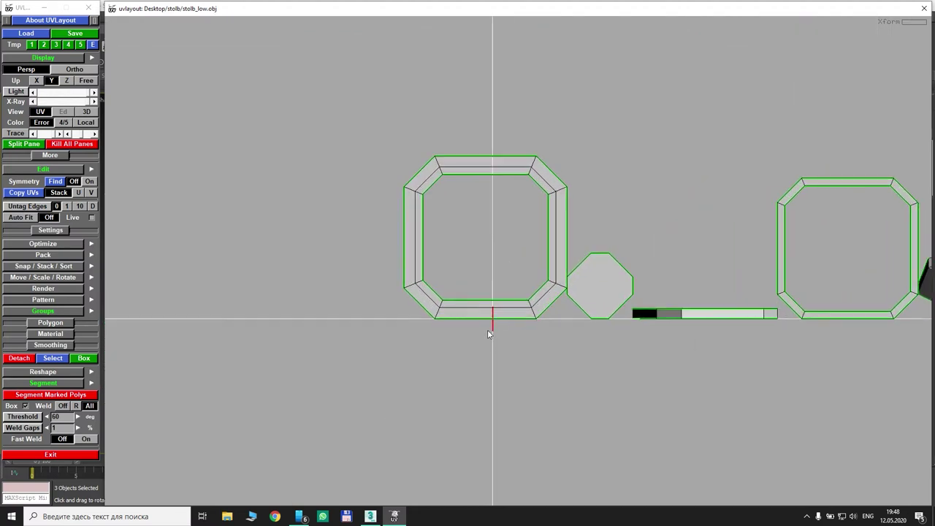
pyautogui.moveTo(487, 329); pyautogui.dragTo(513, 228, button='middle')
pyautogui.moveTo(513, 228); pyautogui.dragTo(508, 210, button='right')
pyautogui.moveTo(507, 209); pyautogui.dragTo(519, 261, button='middle')
pyautogui.press('f')
pyautogui.moveTo(519, 262); pyautogui.dragTo(510, 278, button='right')
pyautogui.scroll(-4, 541, 288)
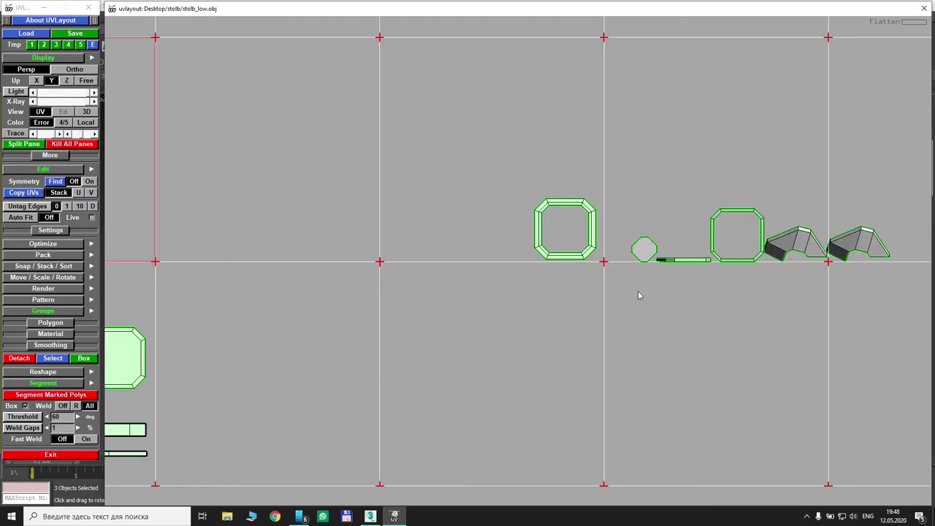
# Move the flattened octagonal ring and the small octagon away from the unprocessed shells toward the arranged ones
pyautogui.moveTo(639, 292); pyautogui.dragTo(270, 282, button='middle')
pyautogui.moveTo(699, 260); pyautogui.dragTo(523, 266, button='middle')
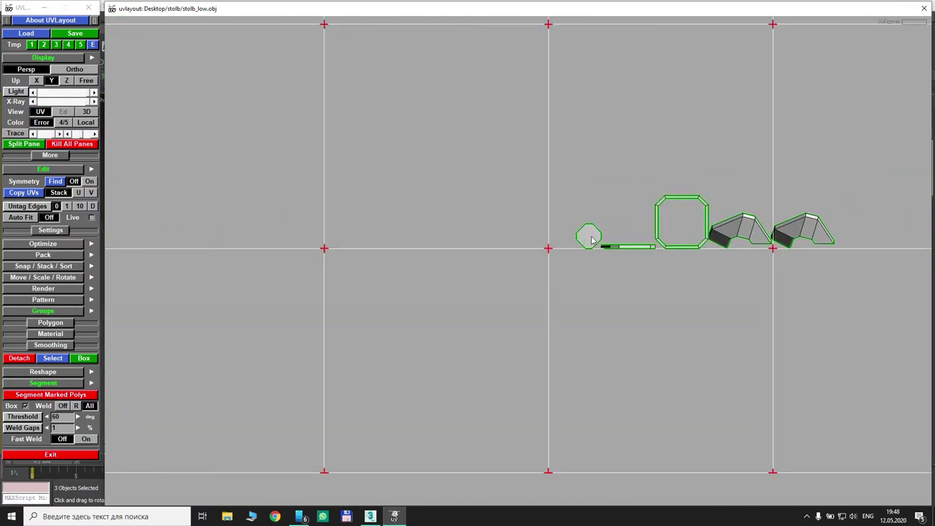
pyautogui.moveTo(590, 239); pyautogui.dragTo(217, 207, button='middle')
# Flatten the remaining thin strip until it unfolds into an open arc, and move it clear of the narrow octagonal ring
pyautogui.moveTo(654, 257); pyautogui.dragTo(529, 258, button='middle')
pyautogui.scroll(5, 614, 243)
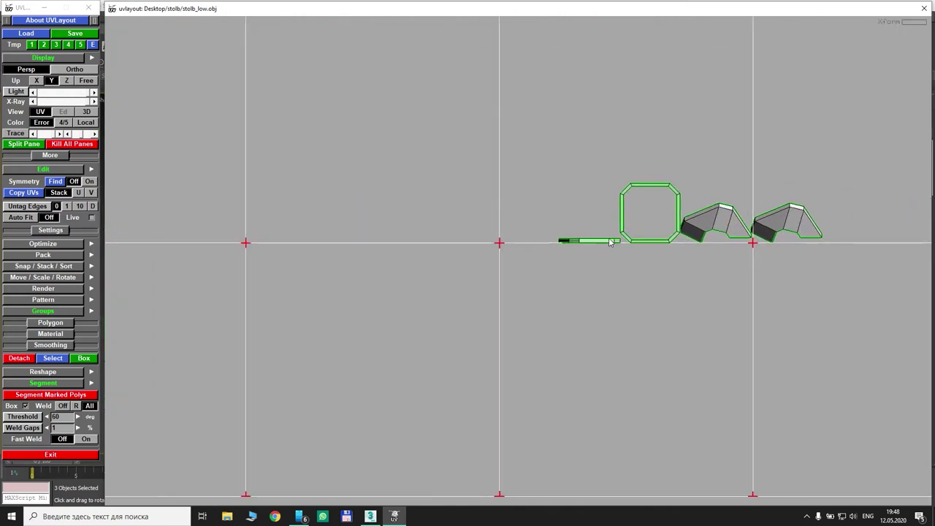
pyautogui.press('f')
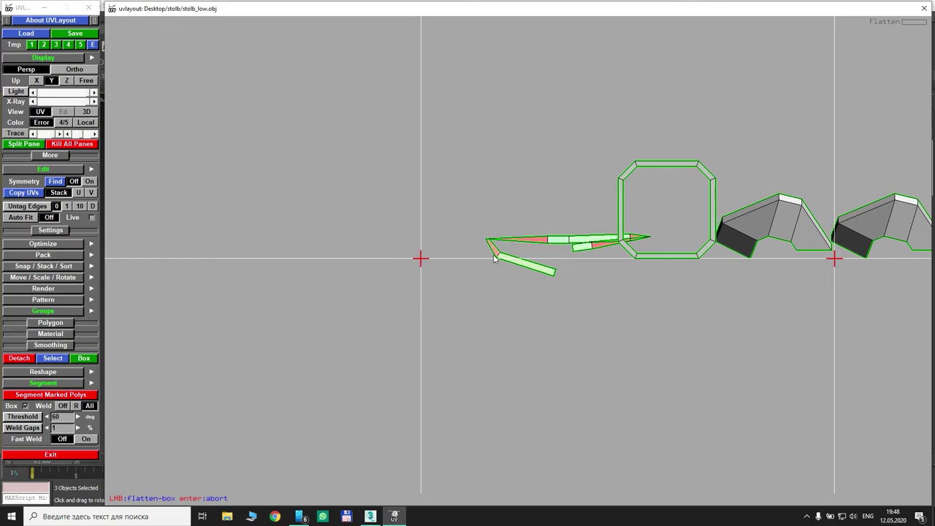
pyautogui.press('Return')
pyautogui.scroll(-3, 518, 292)
pyautogui.scroll(4, 518, 291)
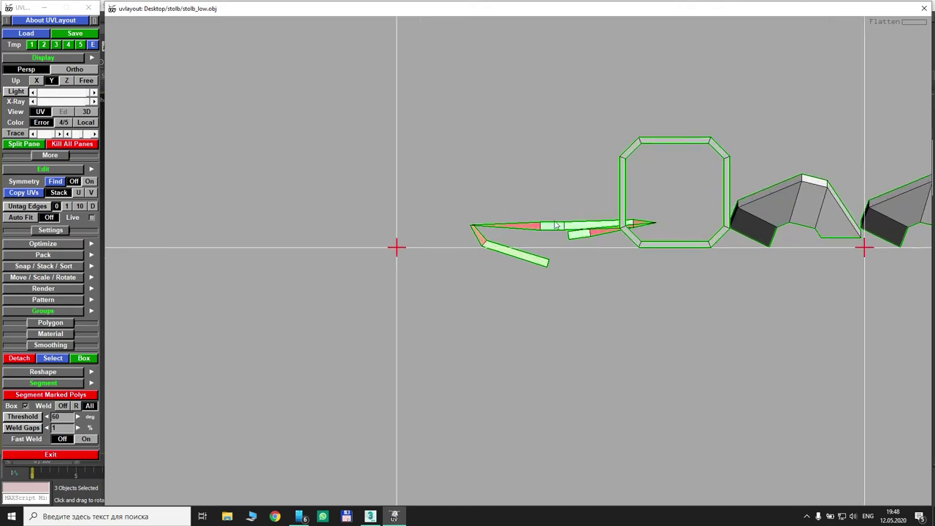
pyautogui.press('f')
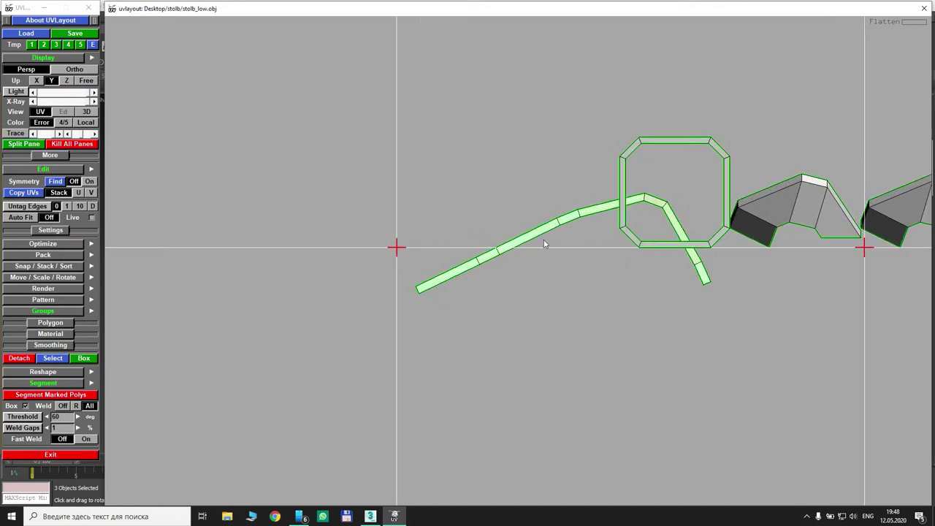
pyautogui.moveTo(534, 242); pyautogui.dragTo(343, 302, button='middle')
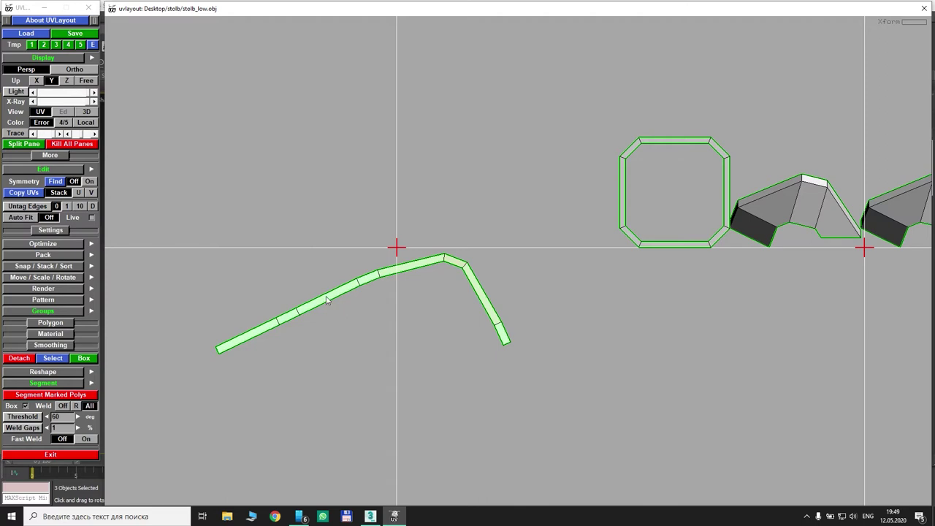
# Straighten the thin arc strip into a horizontal line and place it beneath the lowest strip among the arranged shells
pyautogui.press('f')
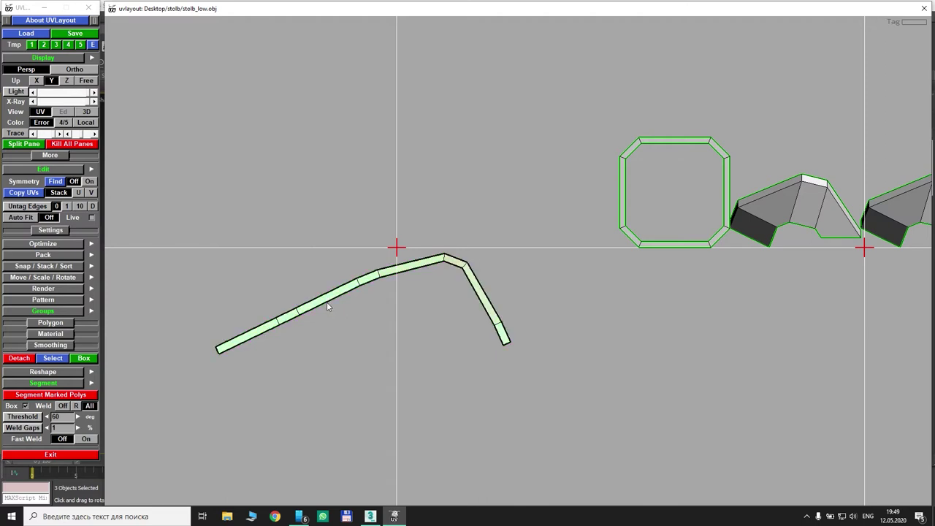
pyautogui.moveTo(327, 305); pyautogui.dragTo(572, 273, button='middle')
pyautogui.moveTo(486, 253); pyautogui.dragTo(568, 274, button='right')
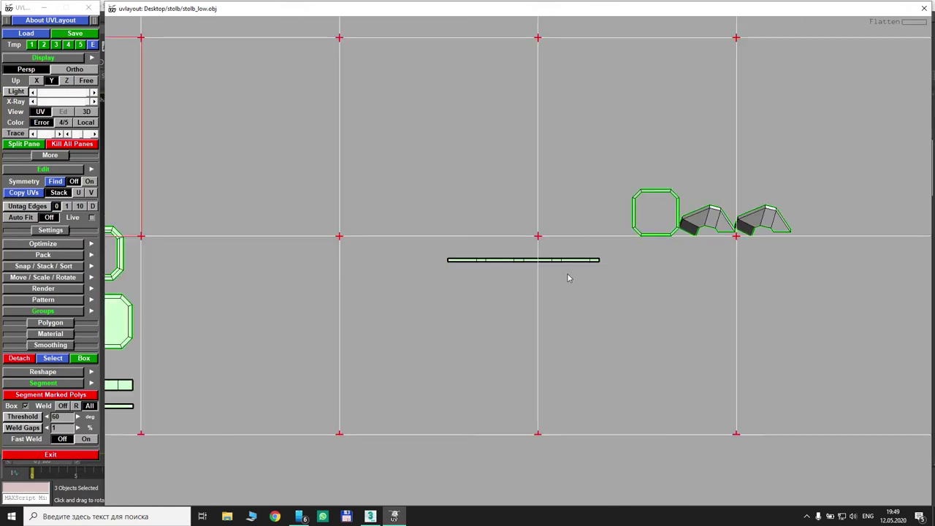
pyautogui.moveTo(550, 268); pyautogui.dragTo(187, 363, button='middle')
pyautogui.moveTo(698, 224); pyautogui.dragTo(470, 278, button='middle')
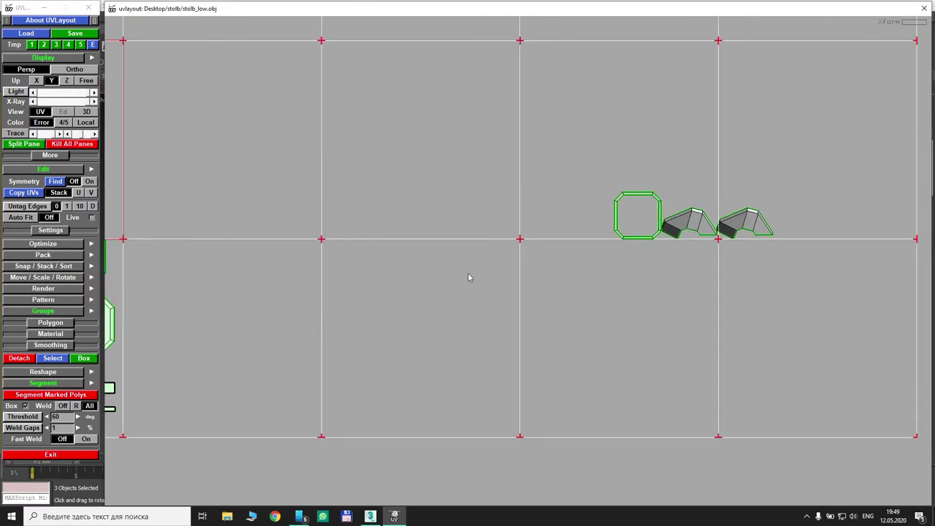
# Flatten the remaining narrow octagonal ring and move it over to the arranged shells
pyautogui.moveTo(744, 134); pyautogui.dragTo(603, 263, button='right')
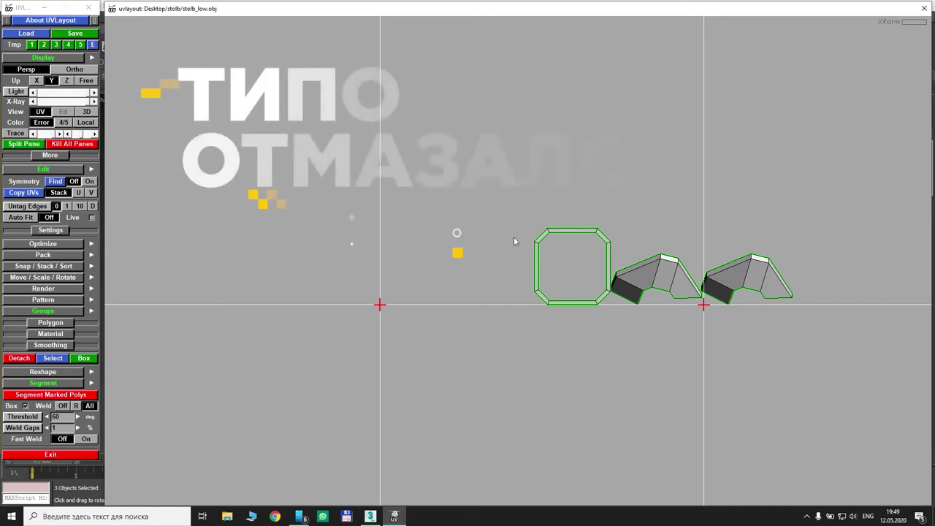
pyautogui.moveTo(559, 238); pyautogui.dragTo(291, 223, button='middle')
pyautogui.press('f')
pyautogui.moveTo(289, 263); pyautogui.dragTo(518, 223, button='middle')
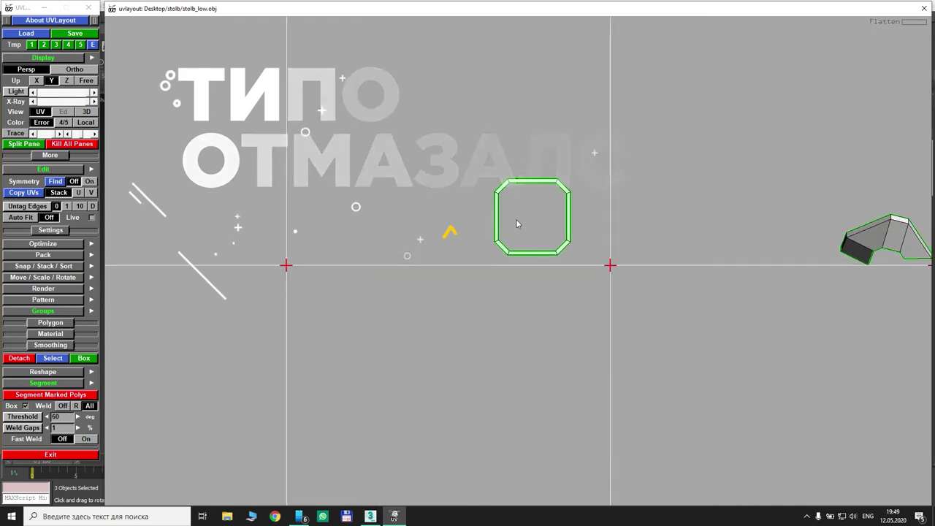
pyautogui.moveTo(517, 255); pyautogui.dragTo(515, 230, button='right')
pyautogui.moveTo(515, 230); pyautogui.dragTo(593, 198, button='middle')
pyautogui.moveTo(604, 247); pyautogui.dragTo(153, 214, button='middle')
pyautogui.moveTo(695, 217); pyautogui.dragTo(430, 244, button='middle')
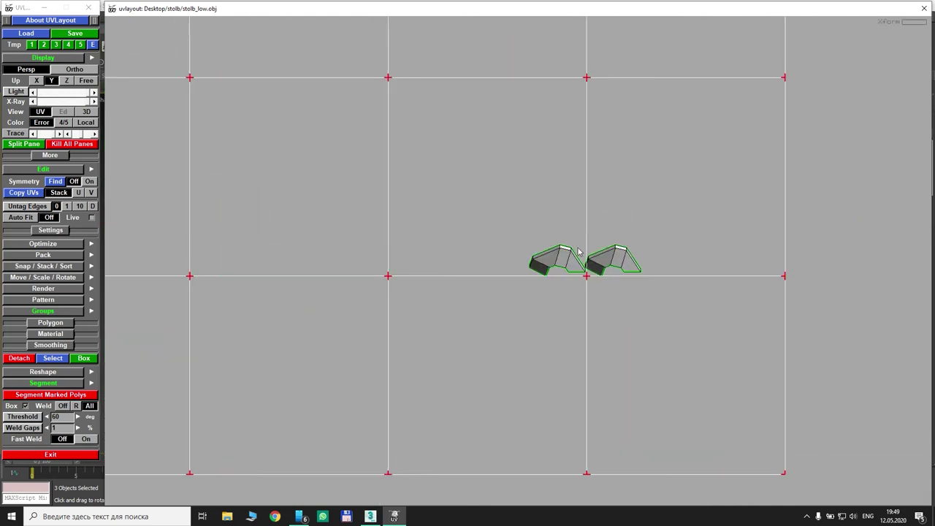
# Separate the first of the two dark angular arc shells from its twin and flatten it
pyautogui.scroll(3, 584, 245)
pyautogui.scroll(2, 587, 243)
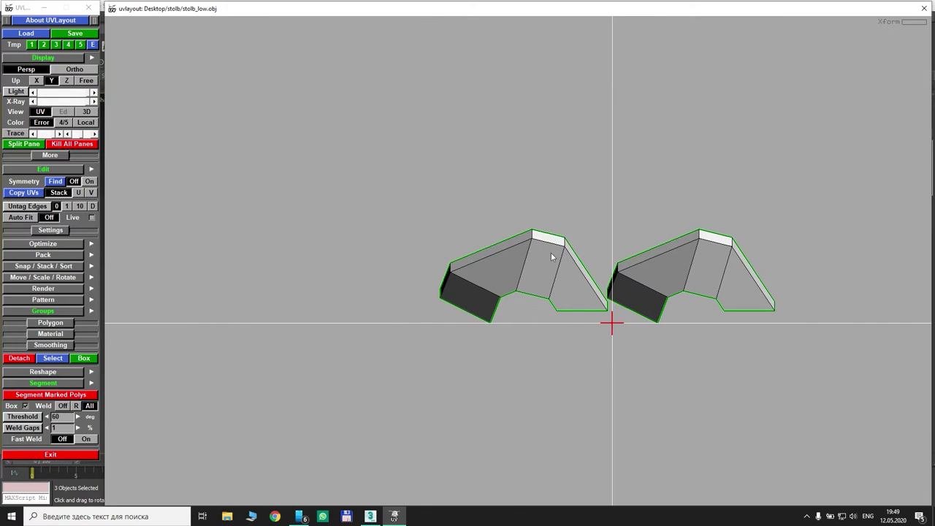
pyautogui.scroll(2, 551, 252)
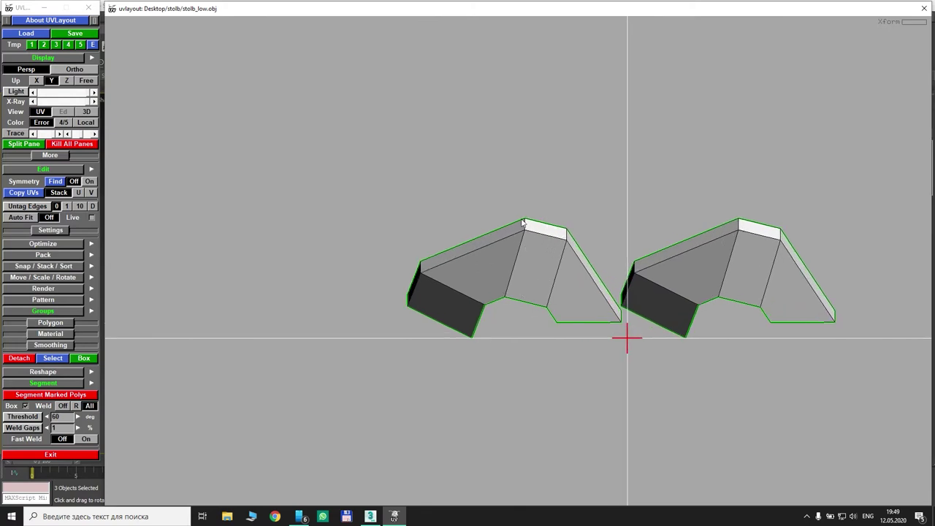
pyautogui.moveTo(519, 245); pyautogui.dragTo(452, 203, button='middle')
pyautogui.press('f')
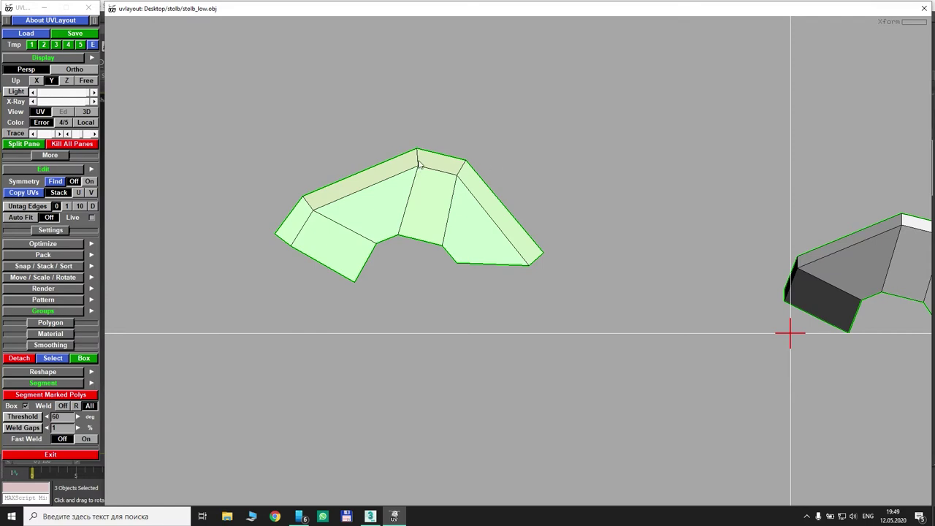
# Cut the first angular shell's bevelled rim at its three corners and flatten the shell again to remove the distortion
pyautogui.press('c')
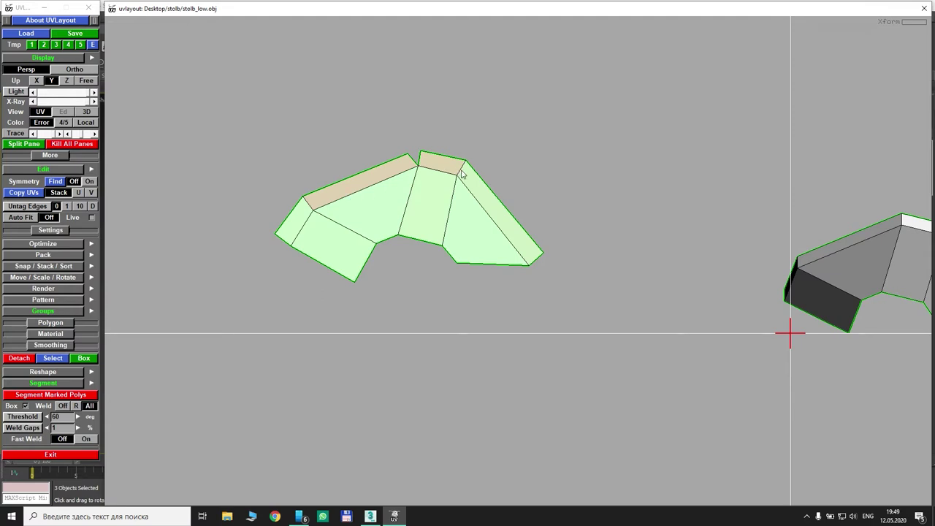
pyautogui.press('c')
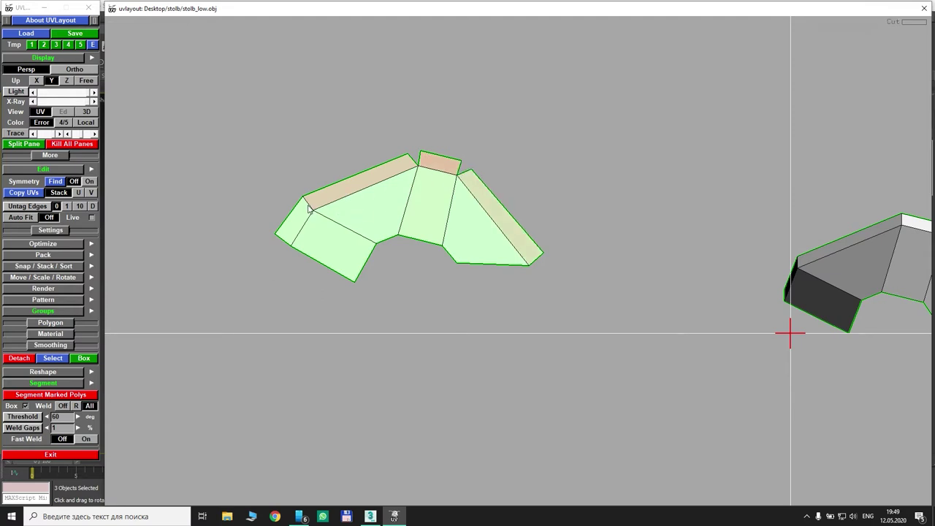
pyautogui.press('c')
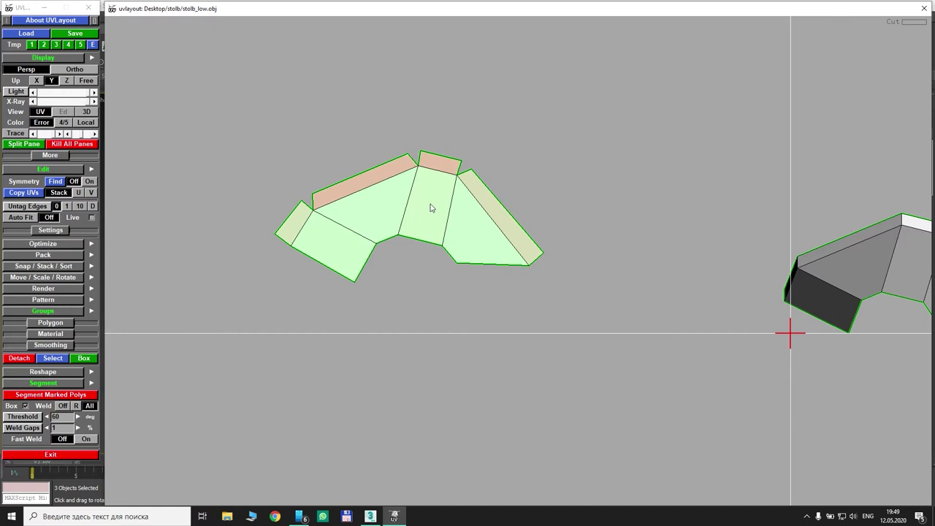
pyautogui.press('f')
pyautogui.moveTo(429, 197); pyautogui.dragTo(558, 154, button='middle')
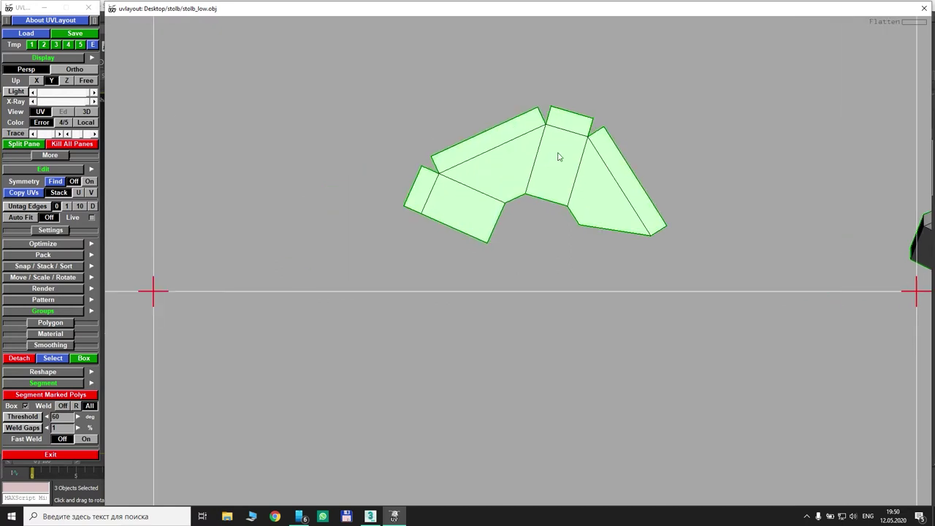
# Flatten the second, still unprocessed angular arc shell
pyautogui.moveTo(494, 380); pyautogui.dragTo(555, 167, button='right')
pyautogui.moveTo(530, 218); pyautogui.dragTo(581, 204, button='middle')
pyautogui.moveTo(581, 204); pyautogui.dragTo(688, 194, button='right')
pyautogui.moveTo(688, 194); pyautogui.dragTo(588, 178, button='middle')
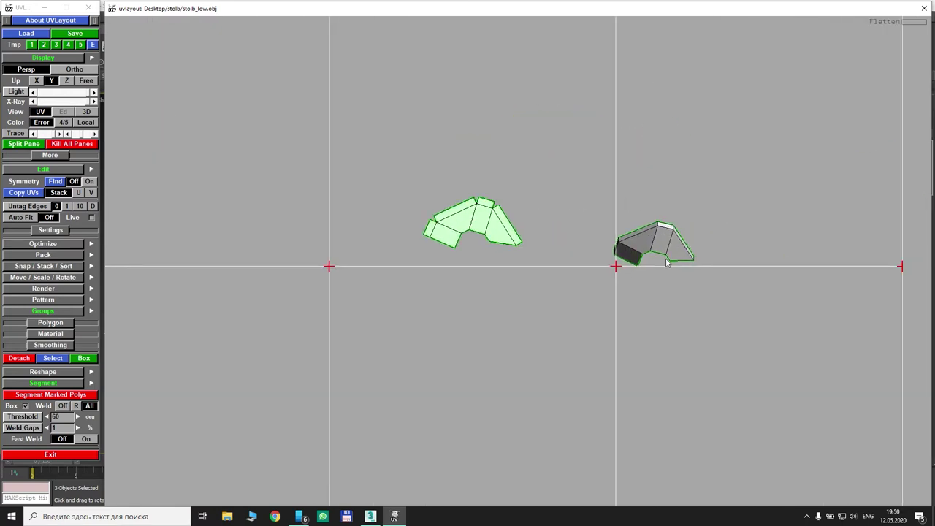
pyautogui.moveTo(711, 254); pyautogui.dragTo(638, 230, button='right')
pyautogui.press('f')
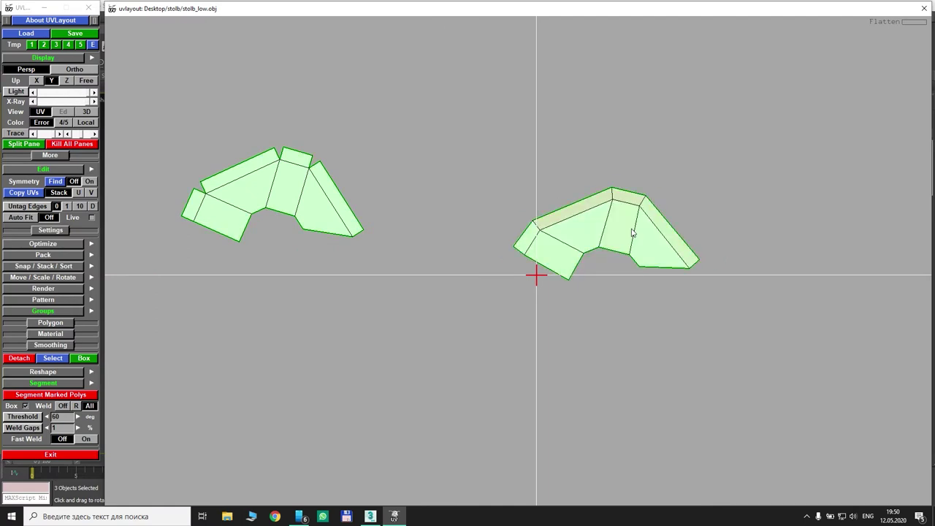
# Cut the second angular shell's bevelled rim at the same three corners and reflatten the shell
pyautogui.press('c')
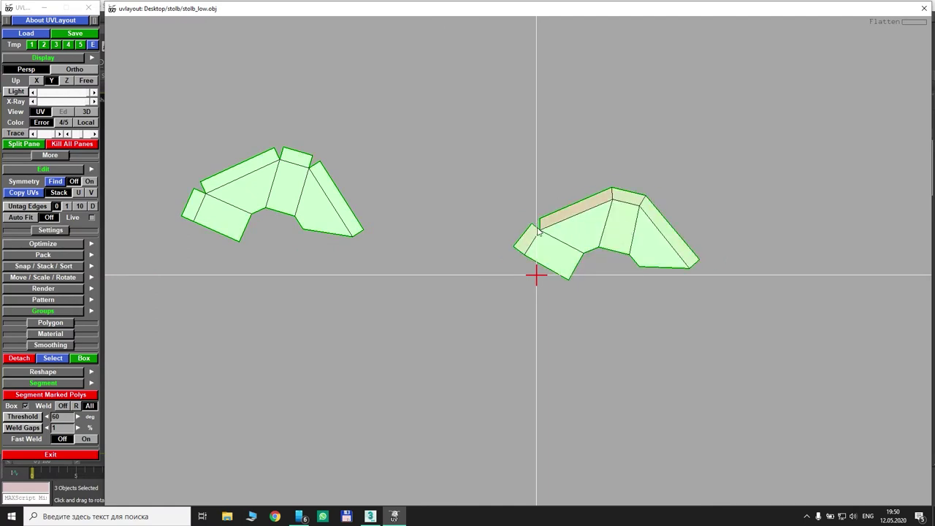
pyautogui.press('c')
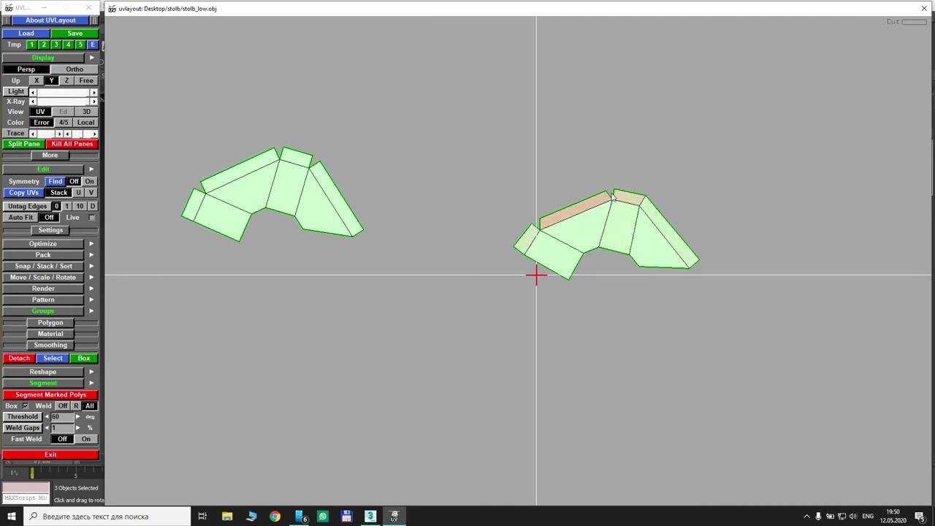
pyautogui.press('c')
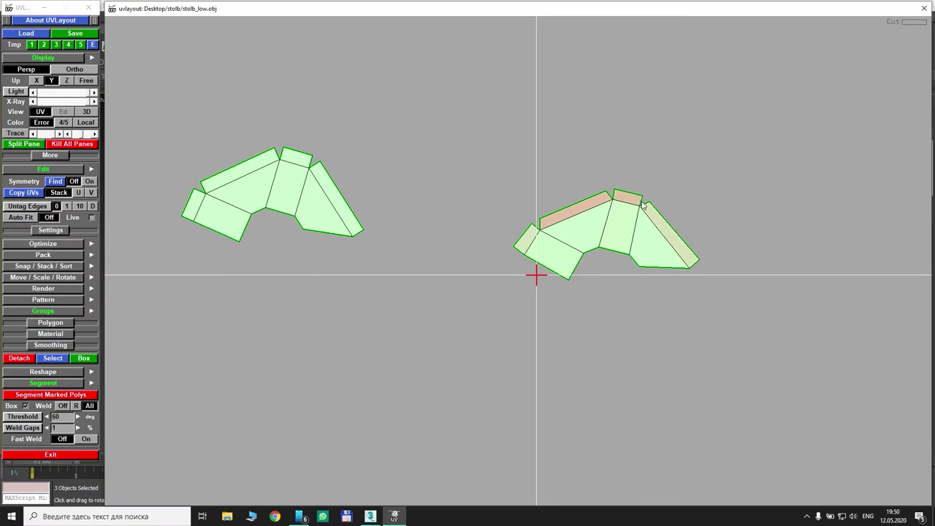
pyautogui.press('f')
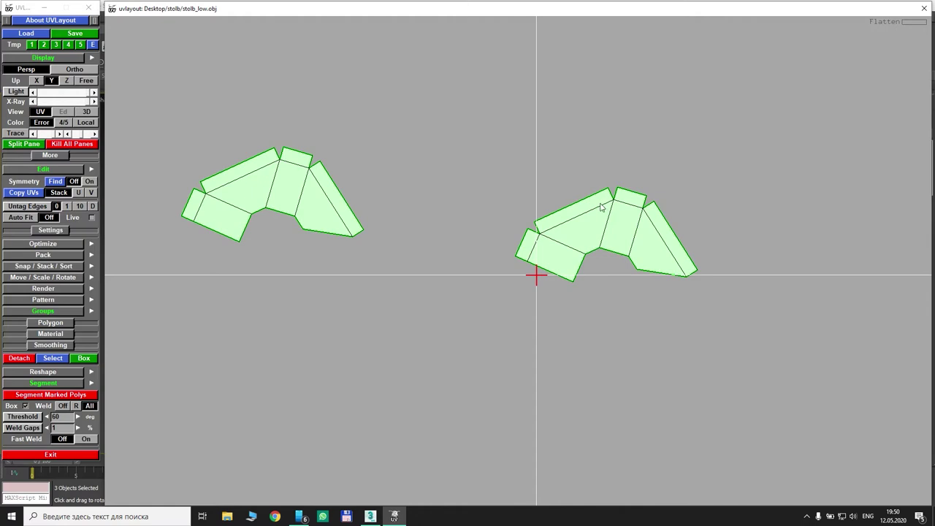
# Move both flattened angular shells into the free space beside the long vertical strip and octagonal shells
pyautogui.moveTo(607, 237); pyautogui.dragTo(493, 202)
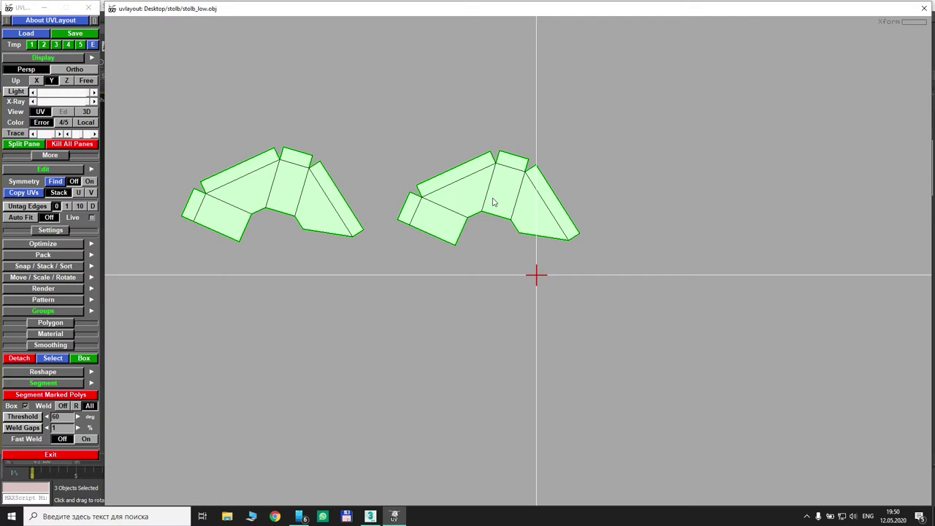
pyautogui.moveTo(403, 180); pyautogui.dragTo(598, 179, button='middle')
pyautogui.moveTo(598, 178); pyautogui.dragTo(598, 187, button='right')
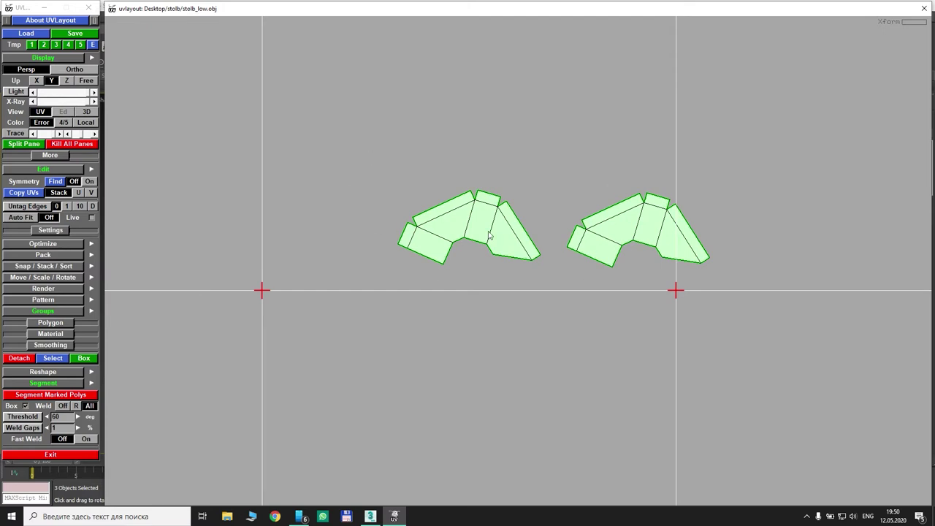
pyautogui.moveTo(473, 190); pyautogui.dragTo(633, 135, button='middle')
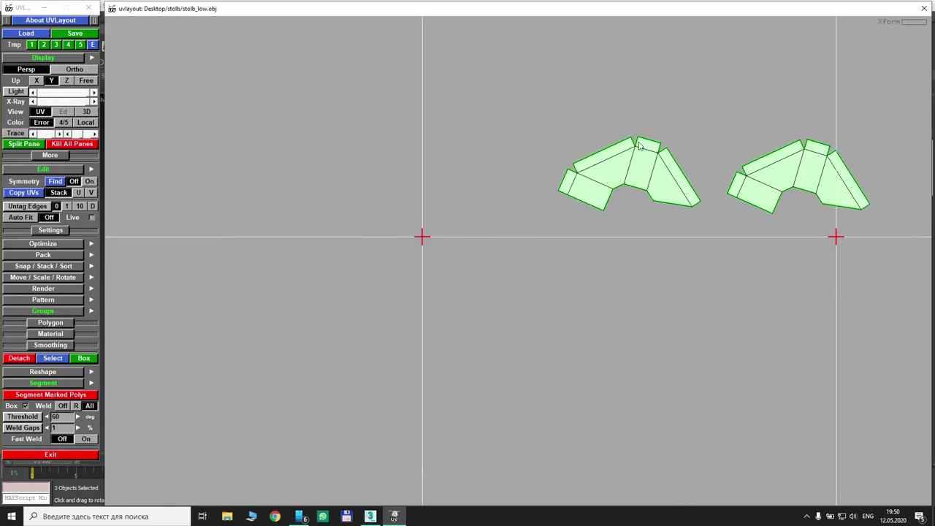
pyautogui.moveTo(633, 136); pyautogui.dragTo(643, 181, button='right')
pyautogui.moveTo(644, 226); pyautogui.dragTo(803, 113, button='middle')
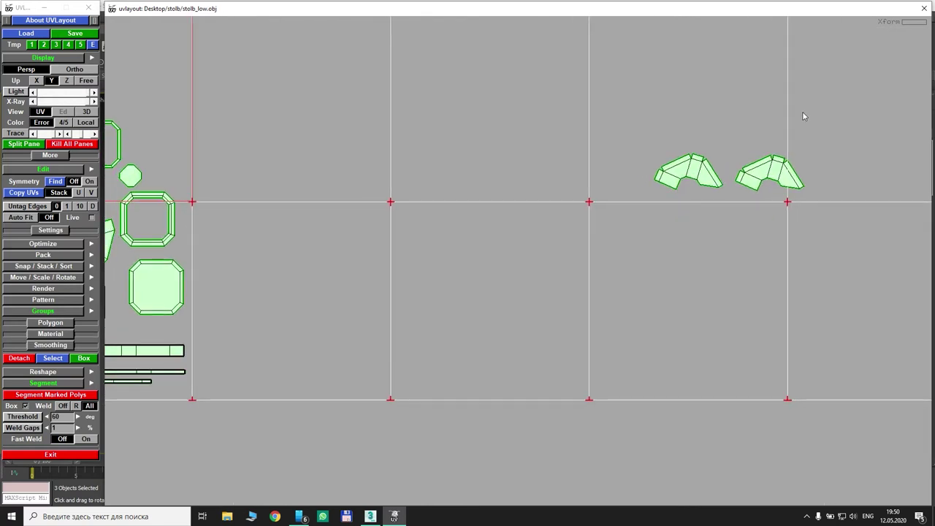
pyautogui.moveTo(683, 166); pyautogui.dragTo(204, 71, button='middle')
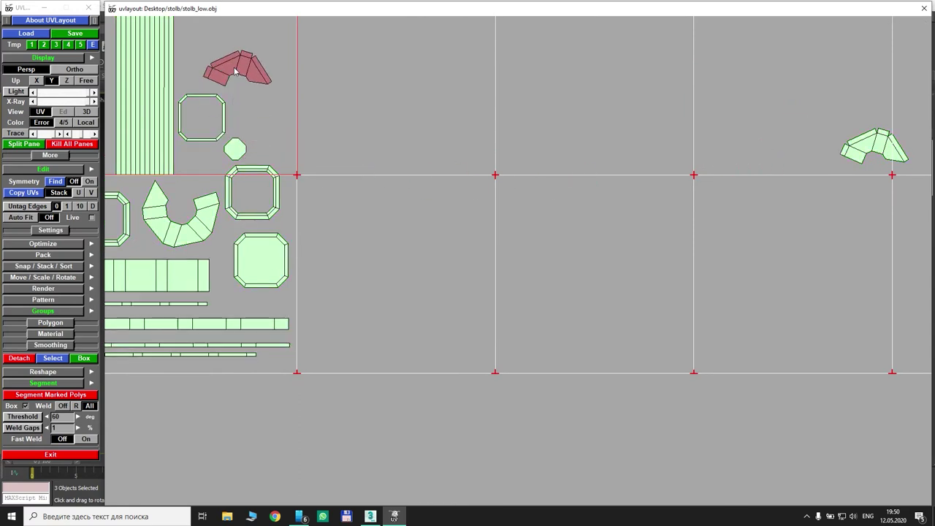
pyautogui.moveTo(895, 151); pyautogui.dragTo(551, 259, button='middle')
pyautogui.moveTo(551, 259); pyautogui.dragTo(541, 257, button='right')
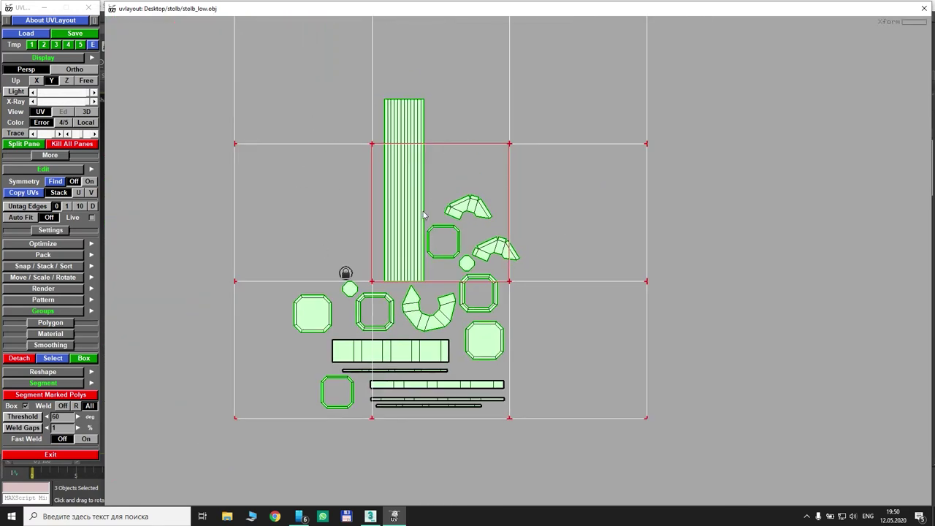
pyautogui.moveTo(556, 257); pyautogui.dragTo(535, 218, button='middle')
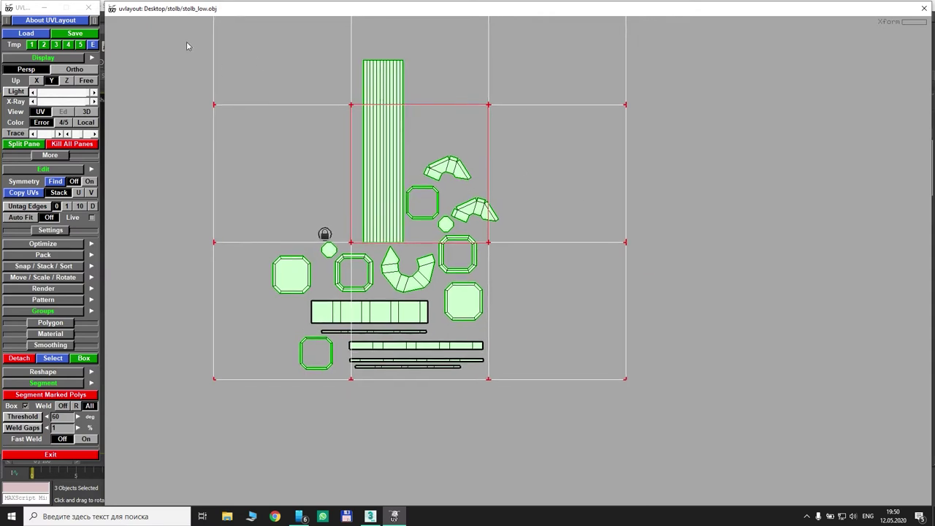
# Select all of the arranged UV shells together
pyautogui.moveTo(209, 32); pyautogui.dragTo(653, 432)
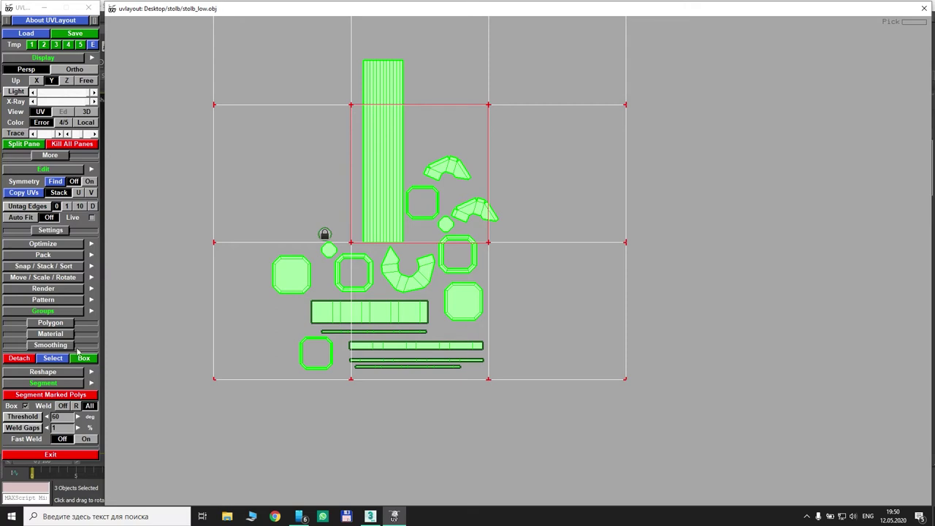
pyautogui.click(49, 313)
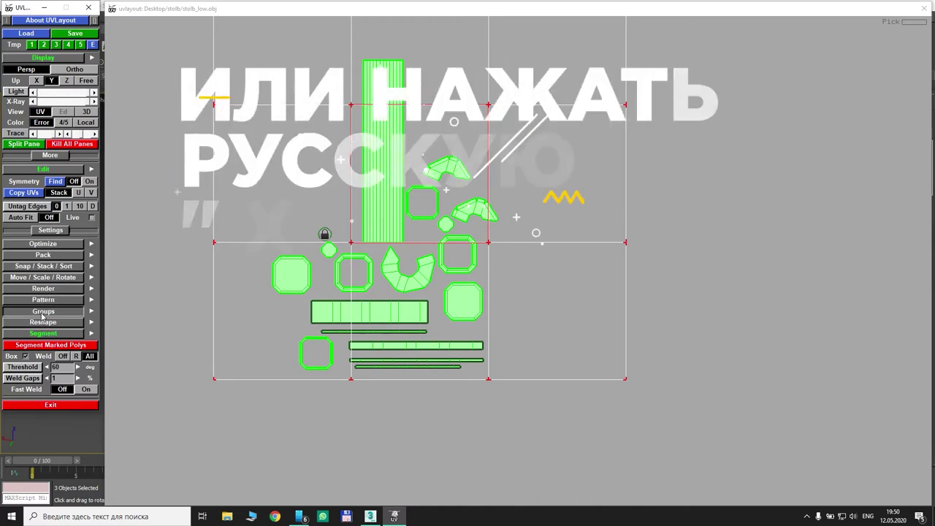
pyautogui.click(43, 312)
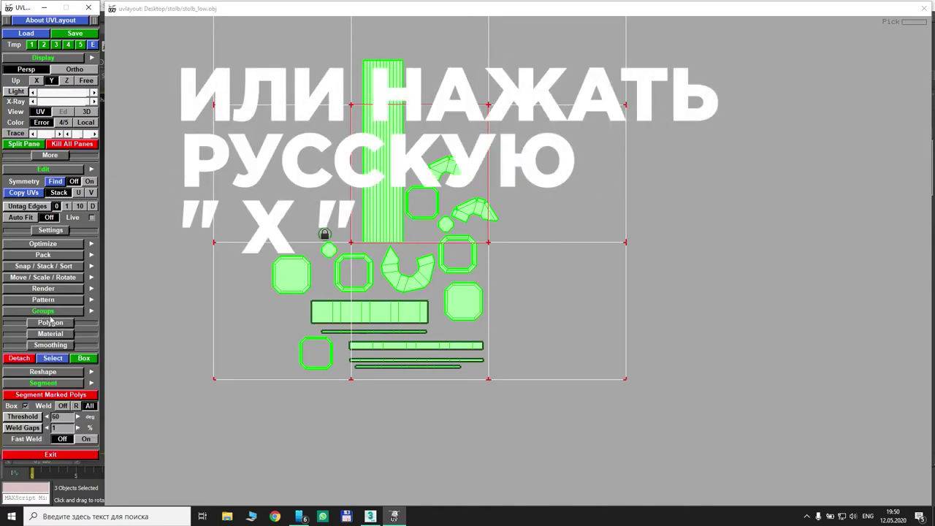
pyautogui.click(44, 299)
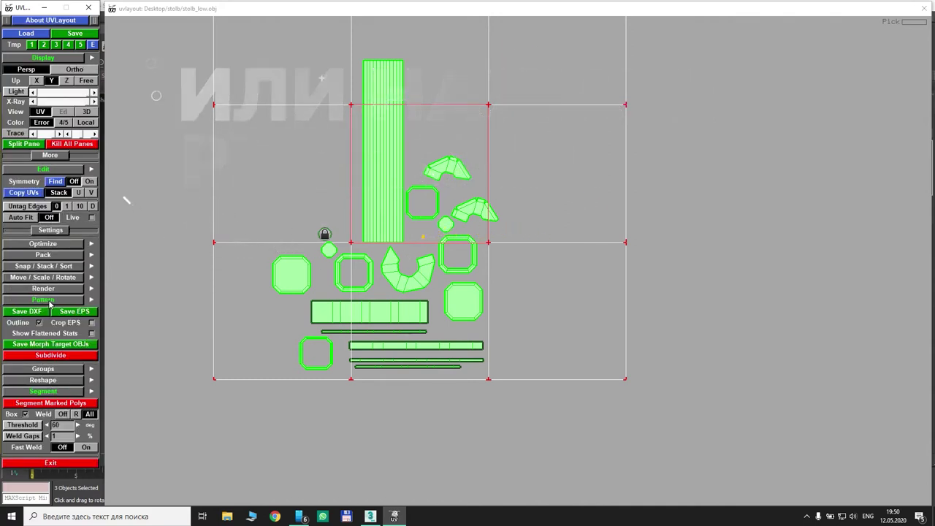
pyautogui.click(48, 300)
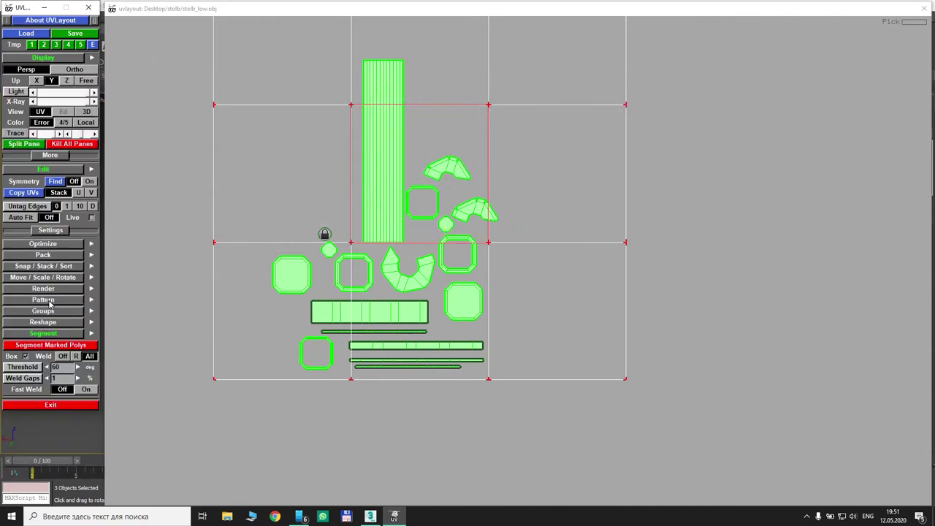
# Pack all the shells into the UV tile at Best quality with the map resolution set to 2k
pyautogui.click(38, 256)
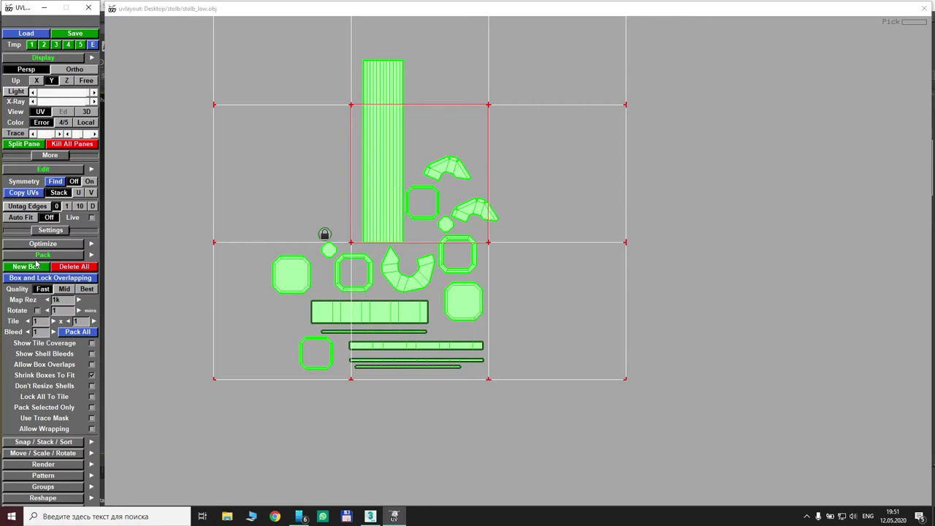
pyautogui.click(87, 289)
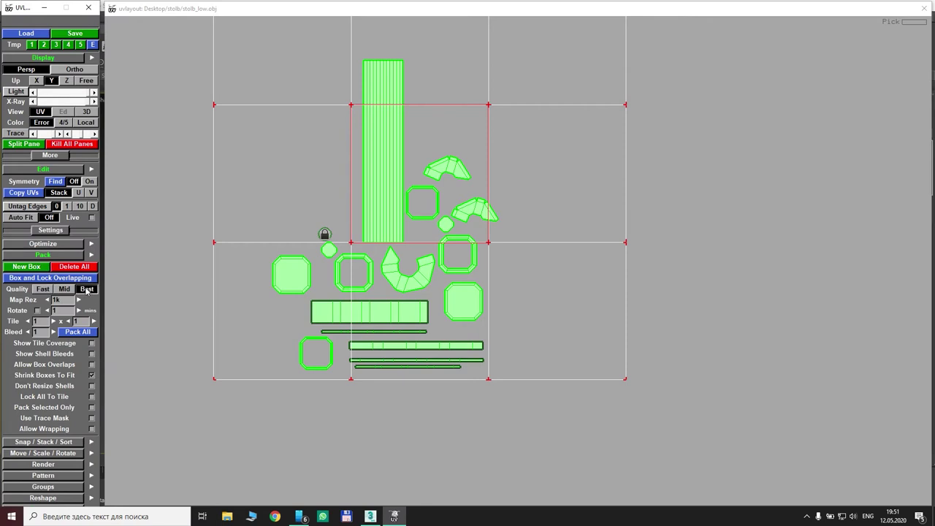
pyautogui.click(77, 332)
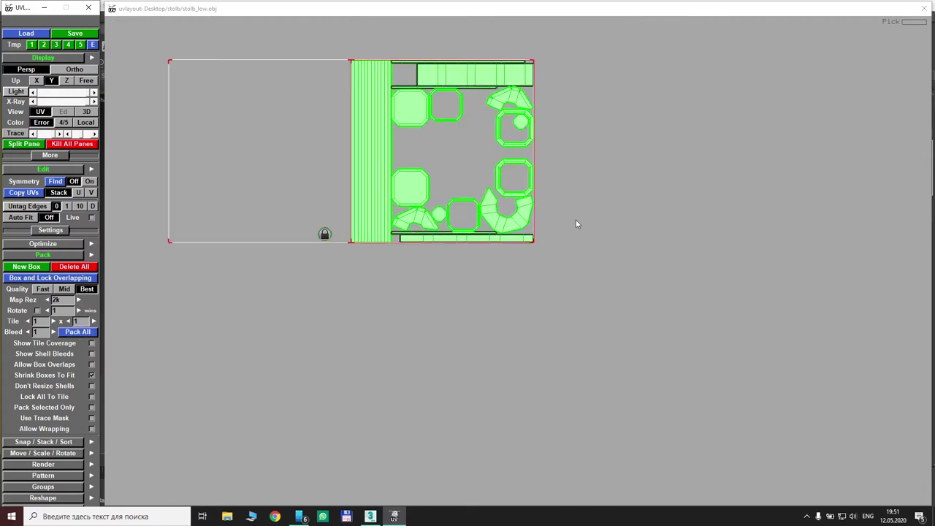
pyautogui.moveTo(524, 200); pyautogui.dragTo(500, 257, button='middle')
pyautogui.moveTo(500, 256); pyautogui.dragTo(430, 258, button='right')
pyautogui.moveTo(454, 274); pyautogui.dragTo(476, 258, button='middle')
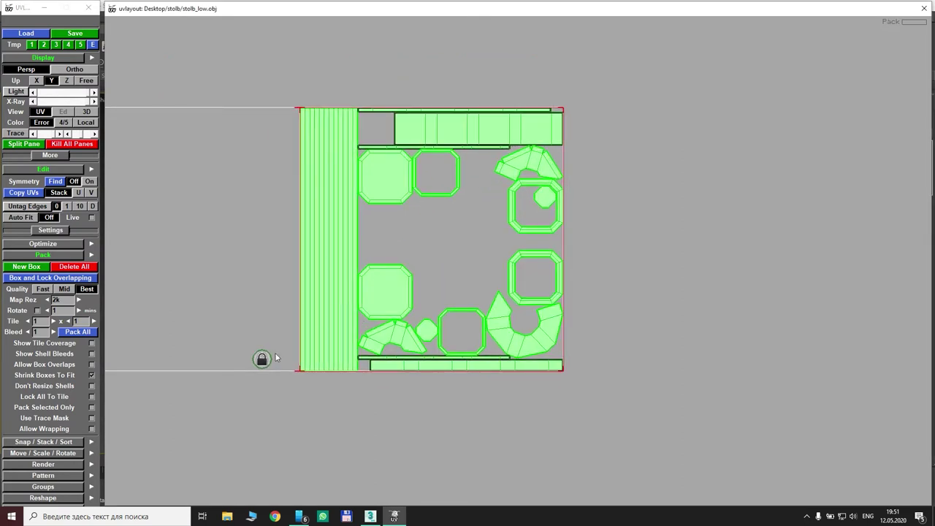
# Move the small locked circular shell from outside the UV tile into the open curve of the U-shaped shell
pyautogui.moveTo(231, 328); pyautogui.dragTo(286, 393)
pyautogui.moveTo(258, 364); pyautogui.dragTo(240, 358, button='middle')
pyautogui.moveTo(218, 322); pyautogui.dragTo(284, 393)
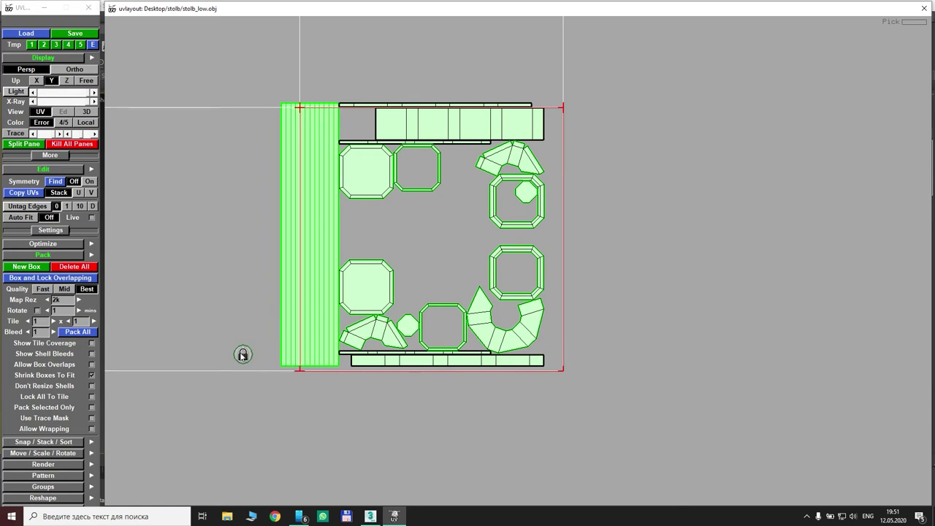
pyautogui.moveTo(243, 355)
pyautogui.mouseDown(button='middle')
pyautogui.moveTo(257, 341)
pyautogui.moveTo(225, 355)
pyautogui.mouseUp(button='middle')
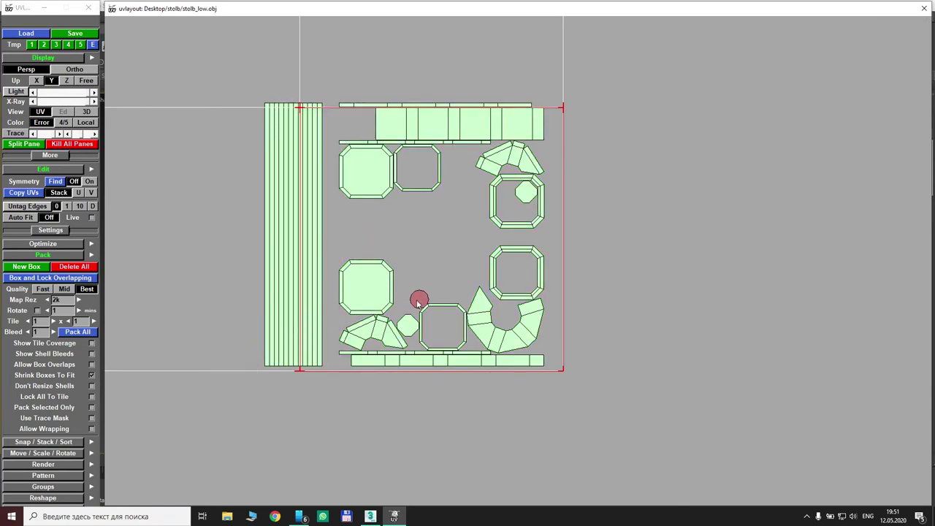
pyautogui.moveTo(418, 301); pyautogui.dragTo(506, 317, button='middle')
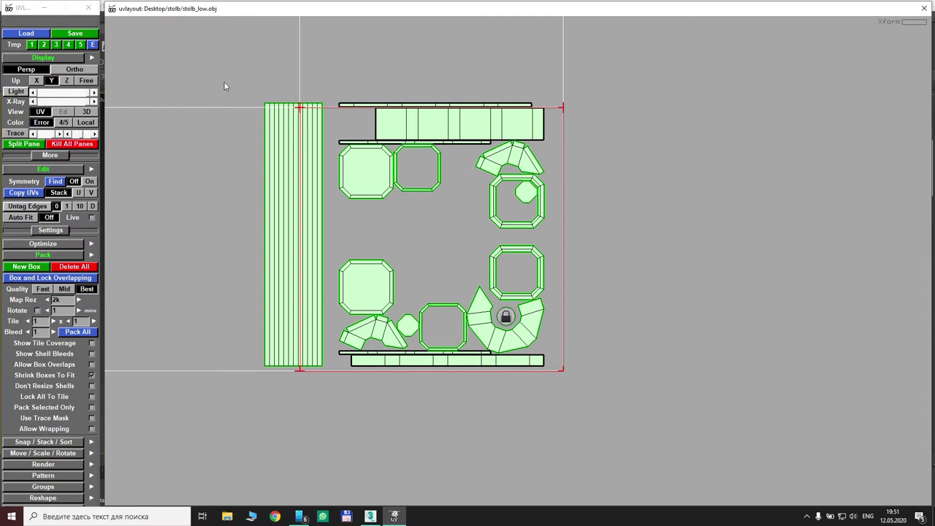
# Repack all shells into the UV tile, then separate the two overlapping circular shells in the free space
pyautogui.moveTo(225, 80); pyautogui.dragTo(678, 394)
pyautogui.click(89, 328)
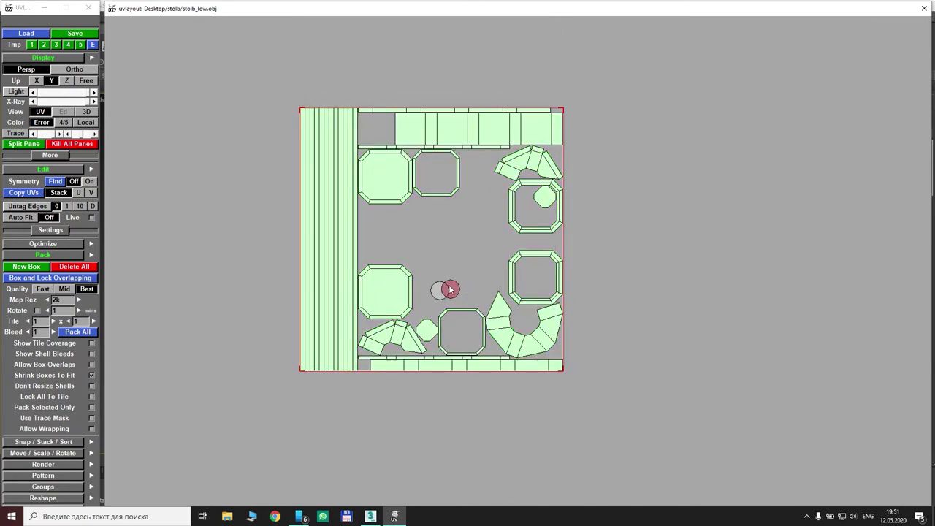
pyautogui.moveTo(440, 289); pyautogui.dragTo(462, 290, button='middle')
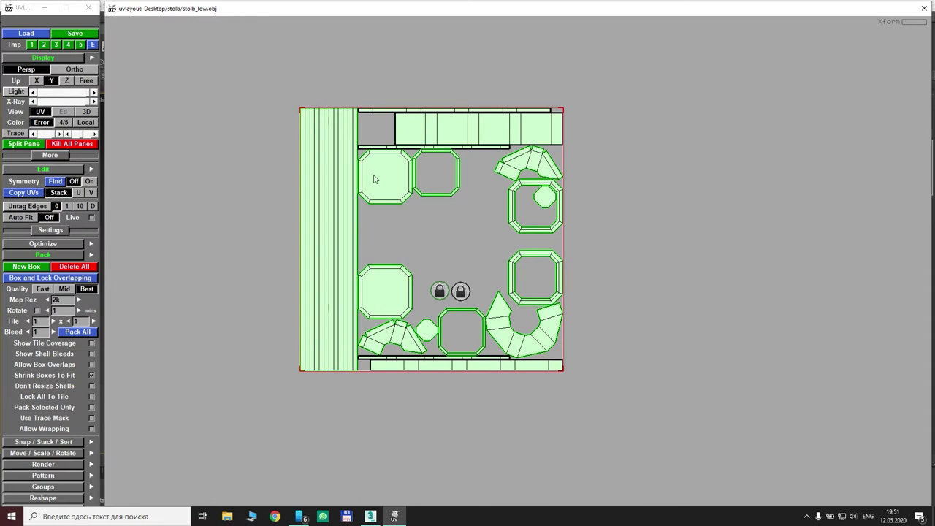
# Try shrinking the long vertical strip shell, then undo the scaling
pyautogui.scroll(5, 501, 149)
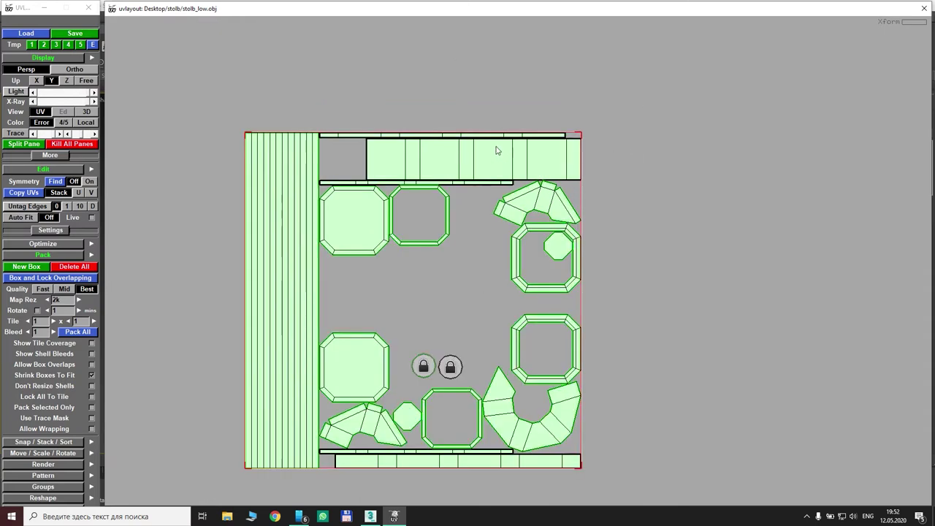
pyautogui.scroll(-3, 509, 234)
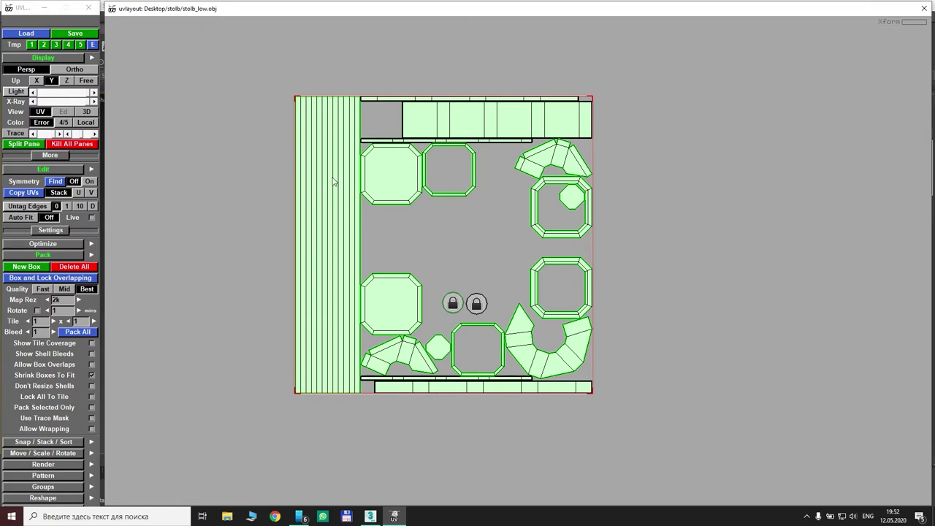
pyautogui.press('g')
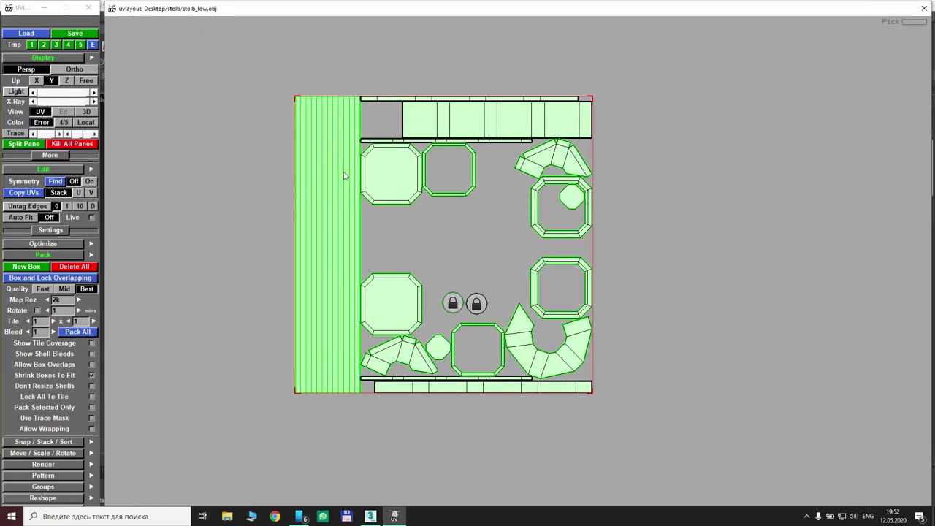
pyautogui.moveTo(344, 175); pyautogui.dragTo(327, 220, button='right')
pyautogui.press('g')
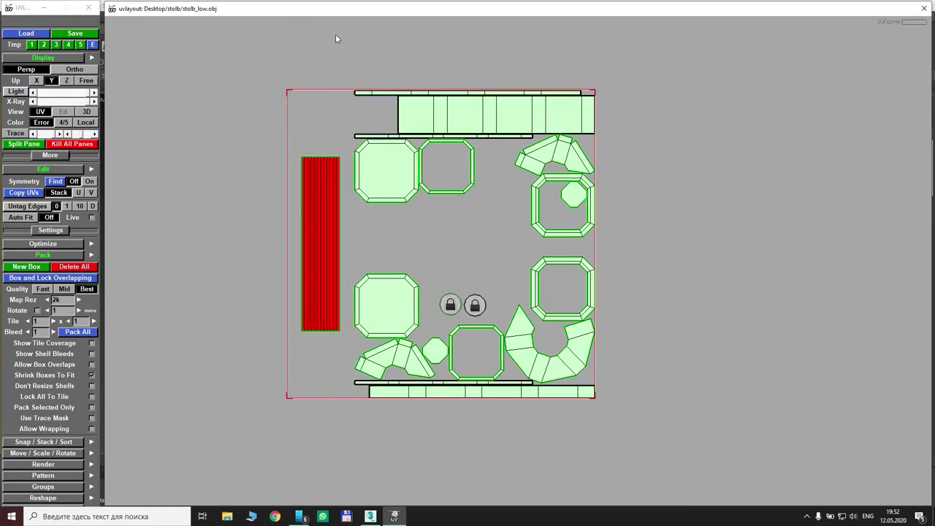
pyautogui.hotkey('ctrl', 'z')
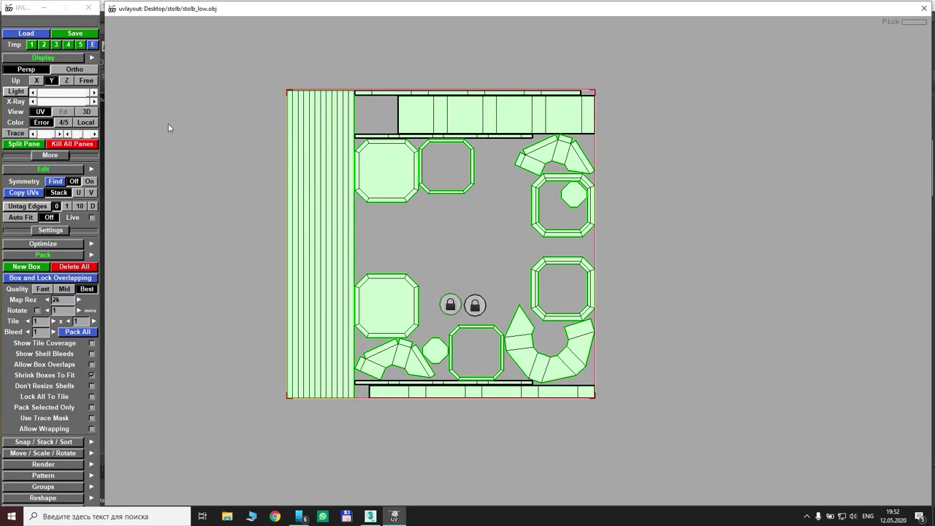
# Display the pole in the 3D view with the checker texture and examine its base
pyautogui.click(86, 112)
pyautogui.moveTo(576, 307); pyautogui.dragTo(459, 106)
pyautogui.moveTo(460, 103); pyautogui.dragTo(495, 237, button='right')
pyautogui.moveTo(496, 236); pyautogui.dragTo(447, 59, button='middle')
pyautogui.moveTo(484, 279); pyautogui.dragTo(467, 88, button='middle')
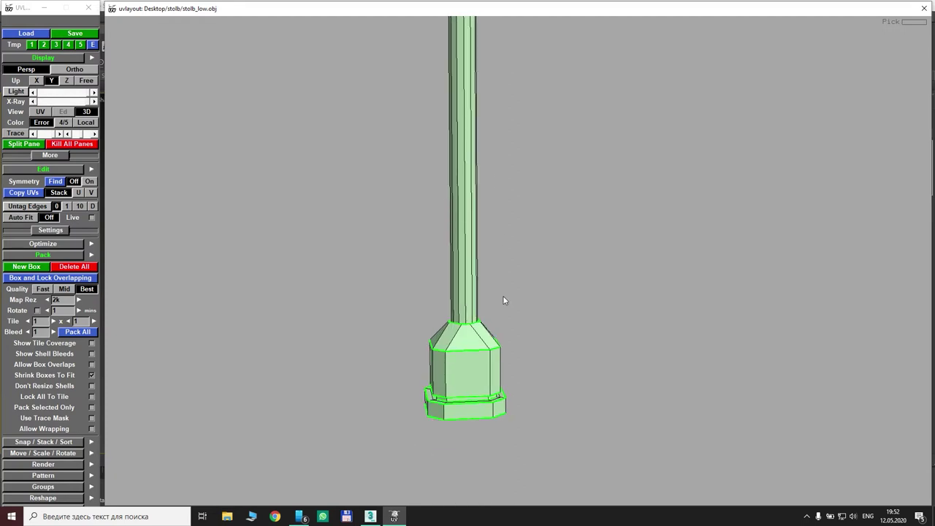
pyautogui.moveTo(325, 256); pyautogui.dragTo(448, 247, button='middle')
pyautogui.moveTo(448, 247); pyautogui.dragTo(522, 258)
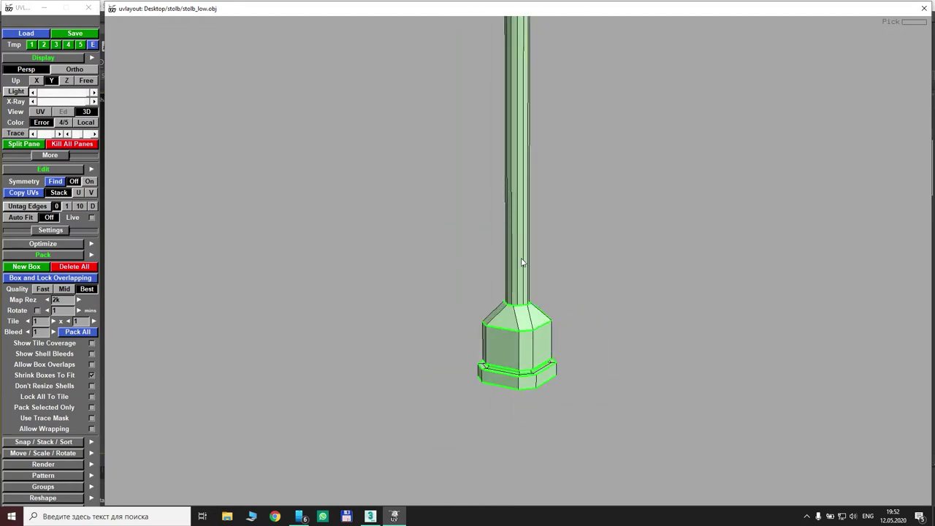
pyautogui.press('t')
pyautogui.moveTo(521, 240)
pyautogui.mouseDown(button='middle')
pyautogui.moveTo(507, 293)
pyautogui.moveTo(509, 228)
pyautogui.mouseUp(button='middle')
pyautogui.press('t')
pyautogui.moveTo(510, 228); pyautogui.dragTo(626, 303, button='right')
pyautogui.moveTo(627, 305); pyautogui.dragTo(576, 309)
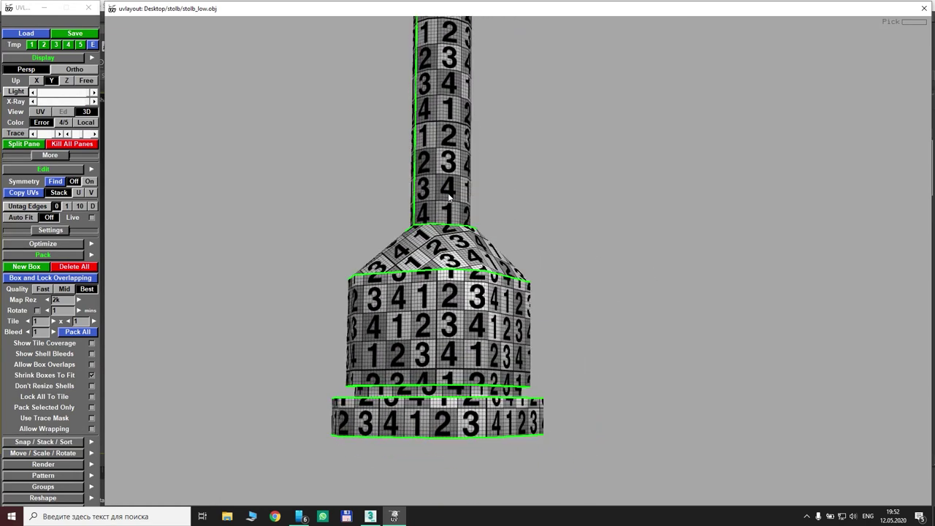
# Examine the checker pattern along the pole's shaft and across its vertical seam
pyautogui.moveTo(566, 165); pyautogui.dragTo(567, 307, button='middle')
pyautogui.moveTo(585, 187); pyautogui.dragTo(562, 187)
pyautogui.scroll(5, 448, 219)
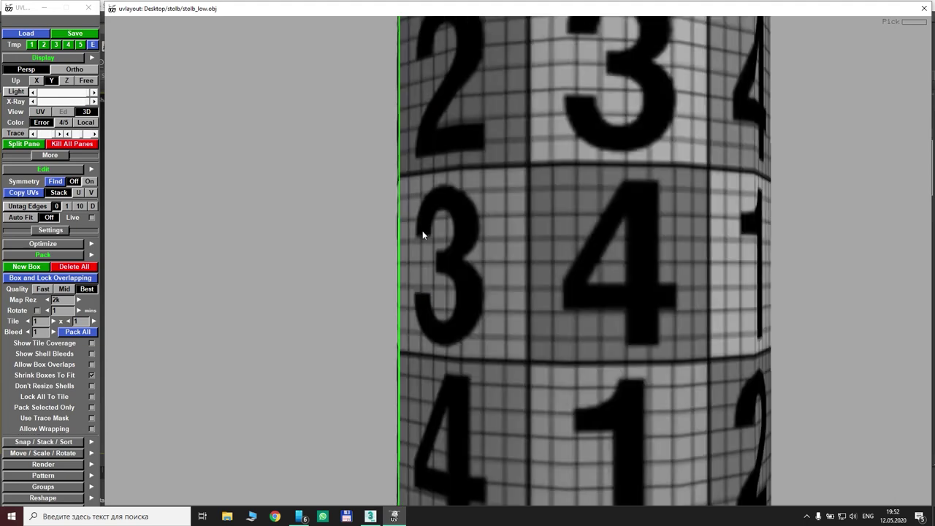
pyautogui.scroll(3, 423, 234)
pyautogui.moveTo(260, 179); pyautogui.dragTo(364, 191)
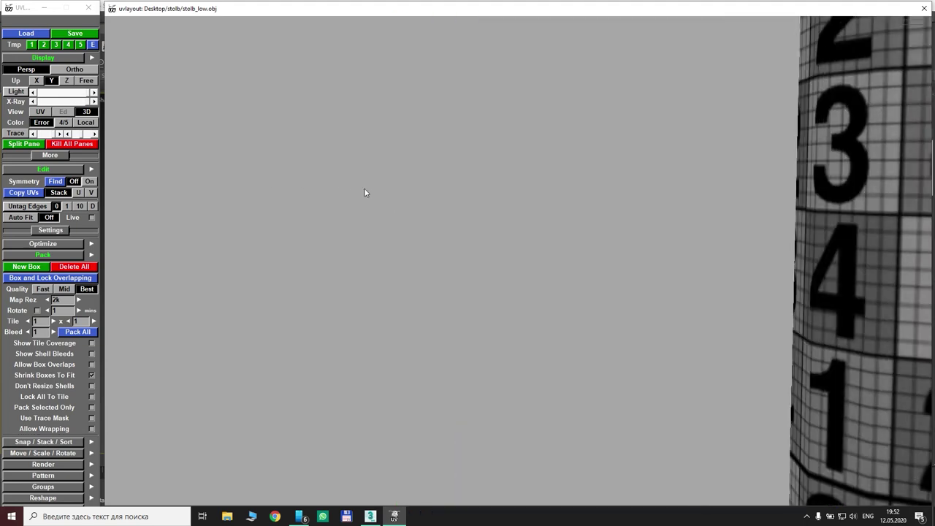
pyautogui.moveTo(364, 191); pyautogui.dragTo(217, 199, button='middle')
pyautogui.moveTo(217, 199); pyautogui.dragTo(356, 226, button='right')
pyautogui.scroll(-1, 357, 221)
pyautogui.moveTo(459, 161); pyautogui.dragTo(406, 310, button='middle')
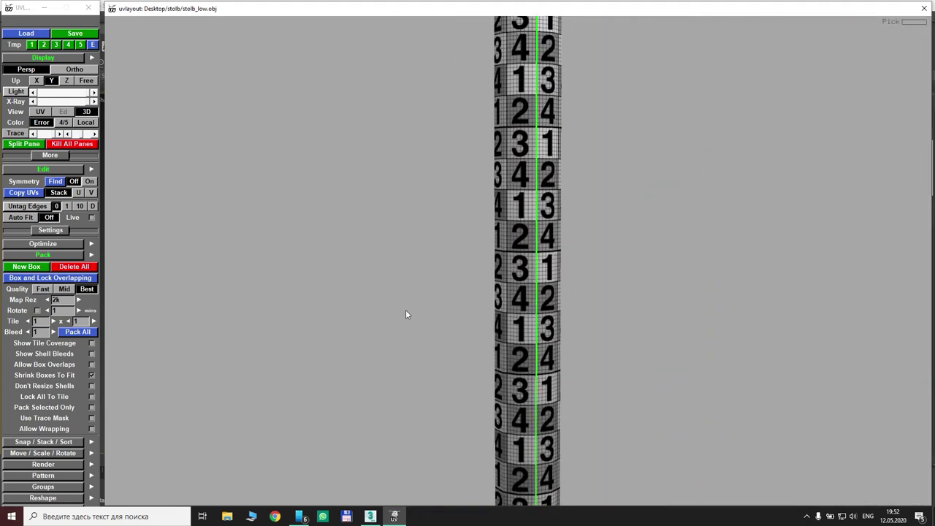
pyautogui.moveTo(448, 256); pyautogui.dragTo(410, 358, button='middle')
pyautogui.scroll(-5, 430, 208)
pyautogui.moveTo(430, 212)
pyautogui.mouseDown(button='middle')
pyautogui.moveTo(394, 150)
pyautogui.moveTo(439, 190)
pyautogui.mouseUp(button='middle')
# Hide the checker texture and view the whole pole from base to cap
pyautogui.press('t')
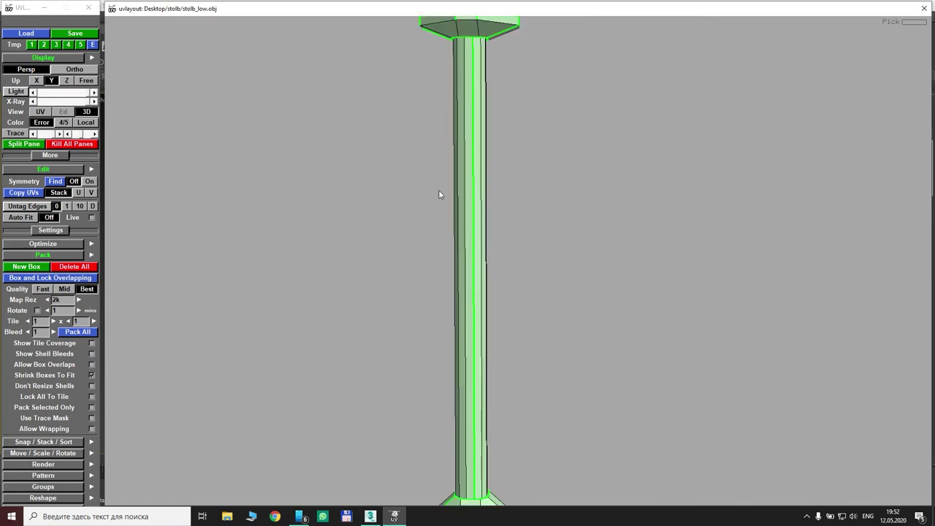
pyautogui.moveTo(440, 191); pyautogui.dragTo(423, 149)
pyautogui.moveTo(424, 148); pyautogui.dragTo(463, 190, button='right')
pyautogui.moveTo(463, 191); pyautogui.dragTo(459, 138, button='middle')
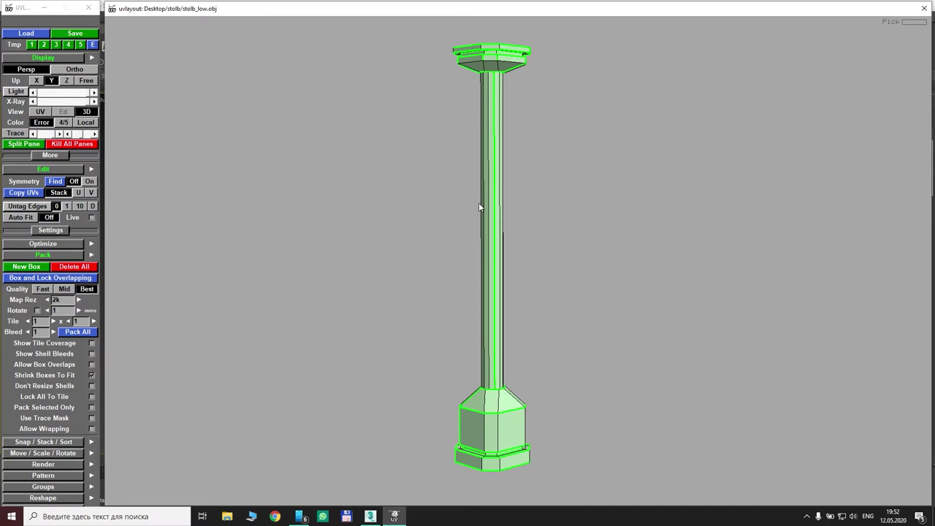
# Start saving the unwrapped model and set the file type to obj
pyautogui.click(74, 34)
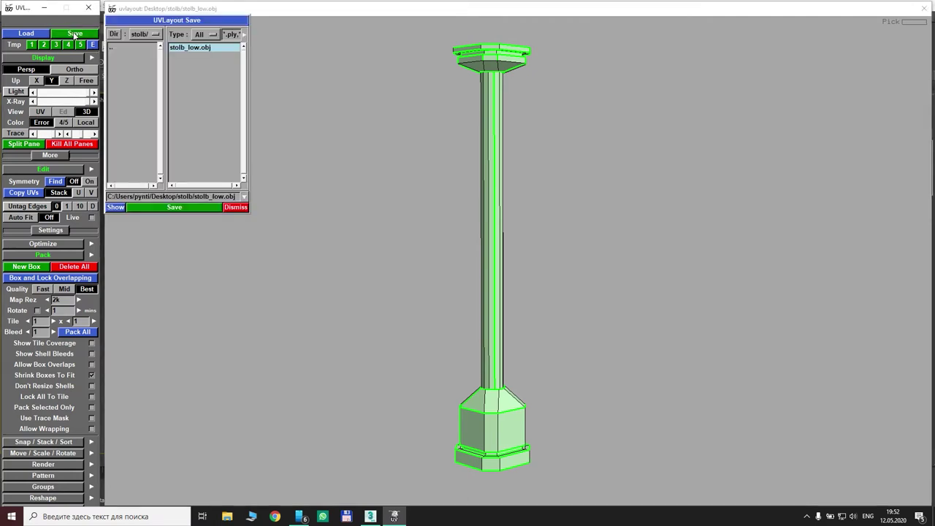
pyautogui.click(210, 35)
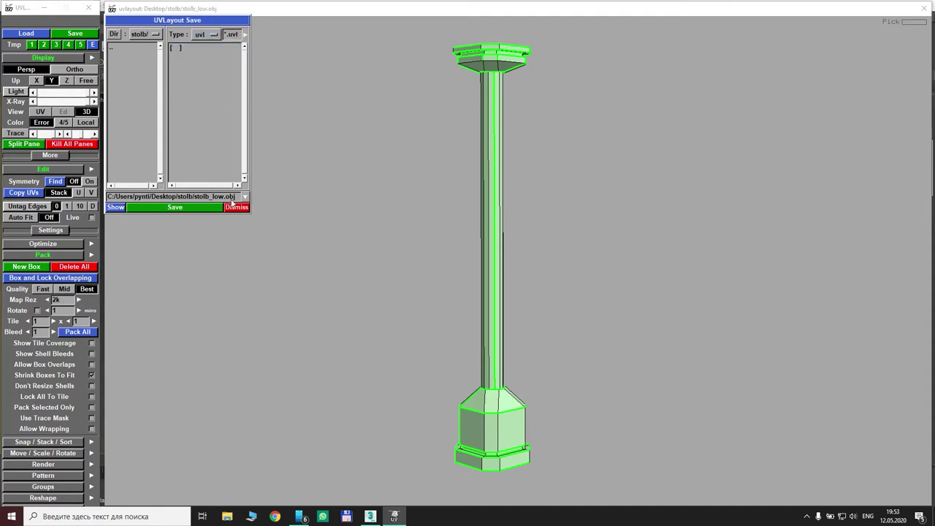
pyautogui.click(155, 36)
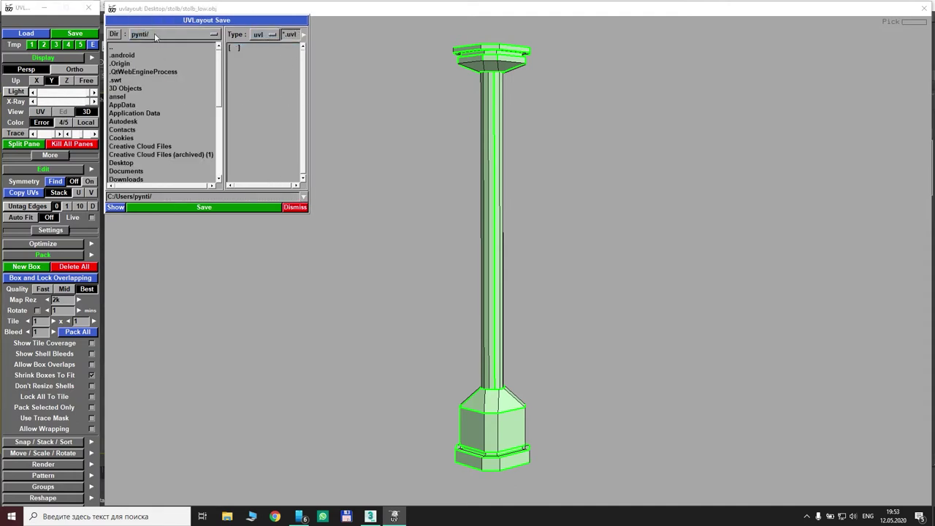
pyautogui.click(270, 34)
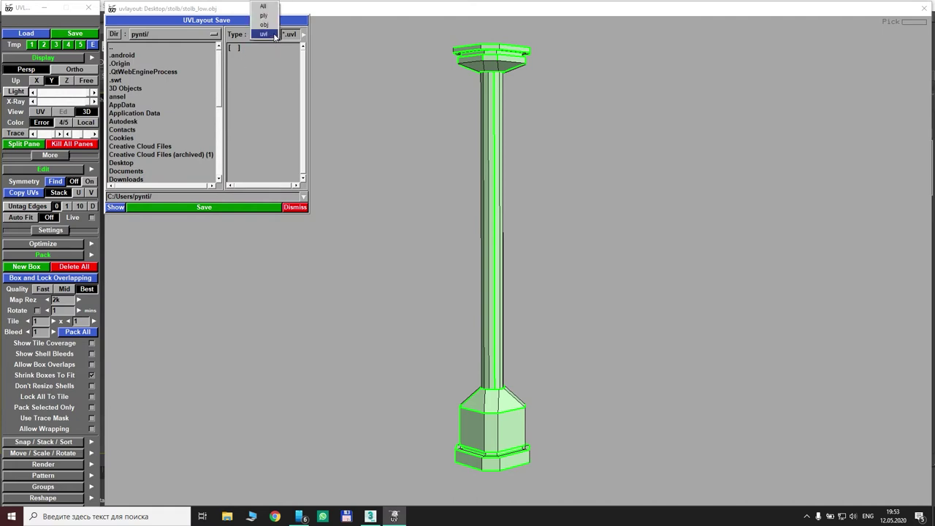
pyautogui.click(266, 28)
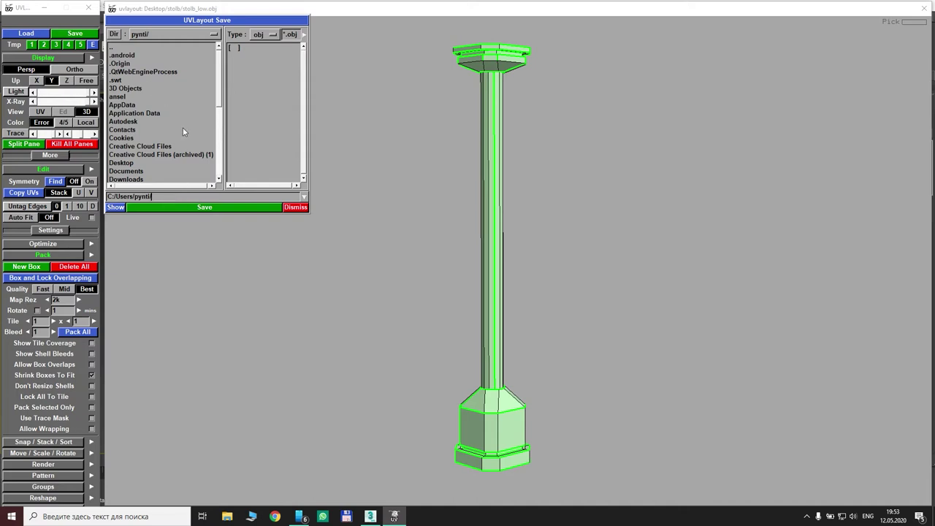
# Save the model on the Desktop as stolb_UV.obj
pyautogui.click(172, 34)
pyautogui.click(140, 7)
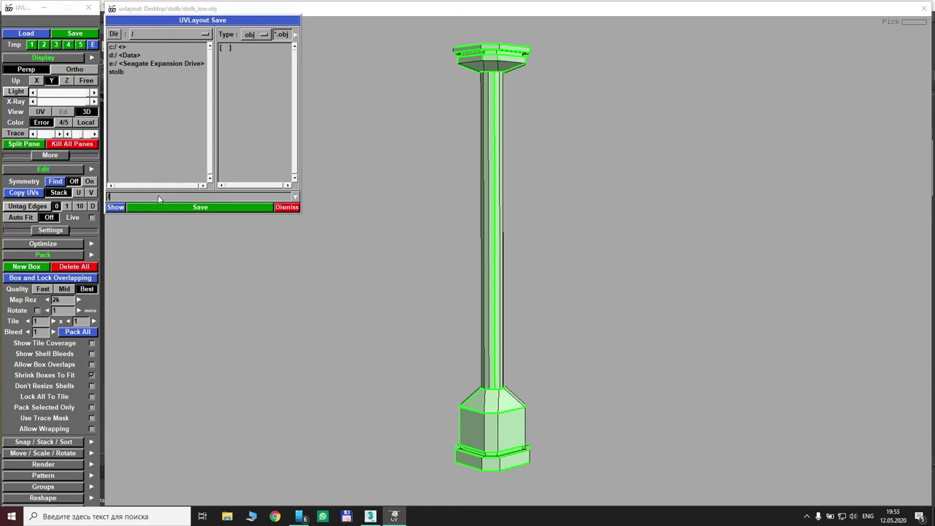
pyautogui.click(114, 73)
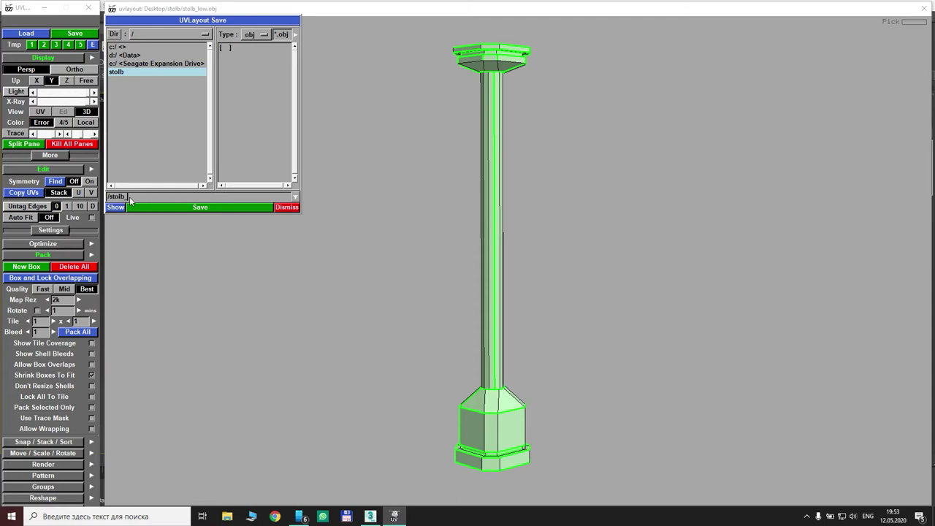
pyautogui.click(188, 210)
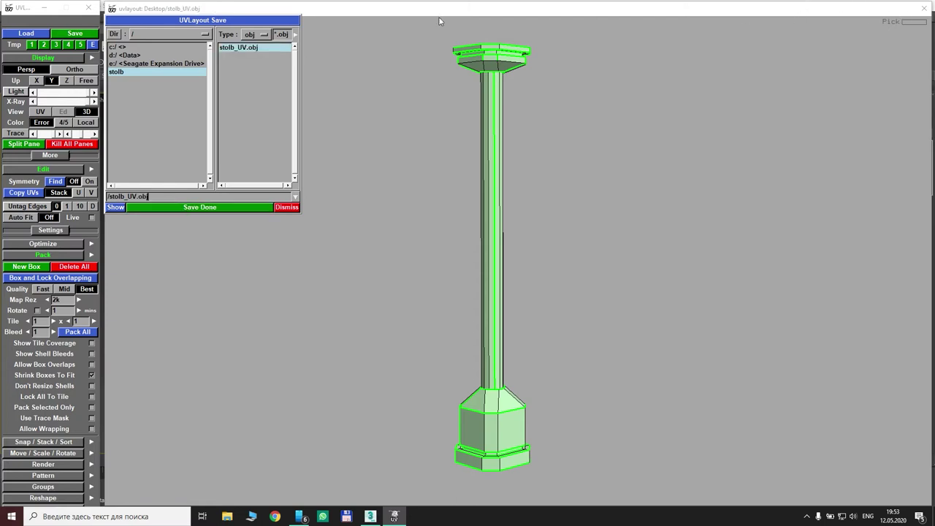
# Move the viewport and tool windows aside to uncover the desktop files, and dismiss the save dialog
pyautogui.moveTo(440, 14); pyautogui.dragTo(567, 193)
pyautogui.click(887, 5)
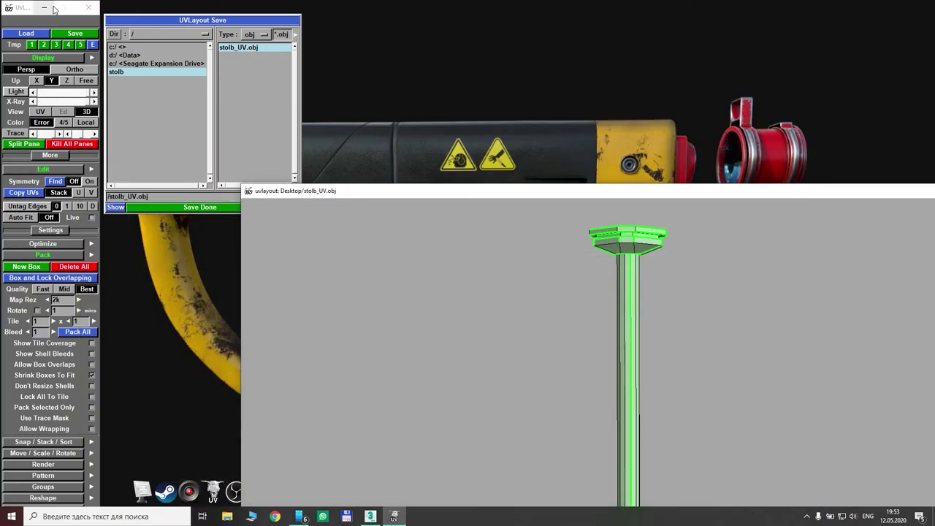
pyautogui.moveTo(26, 10); pyautogui.dragTo(30, 39)
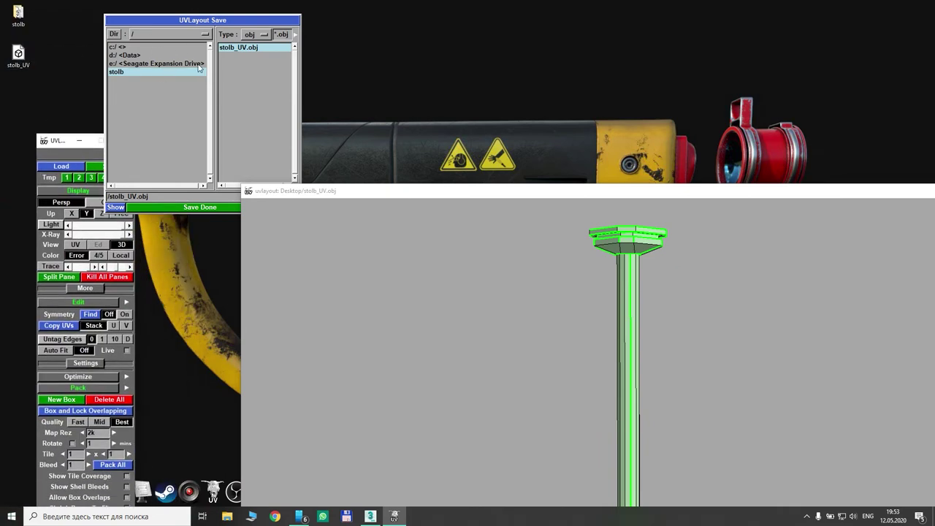
pyautogui.click(277, 202)
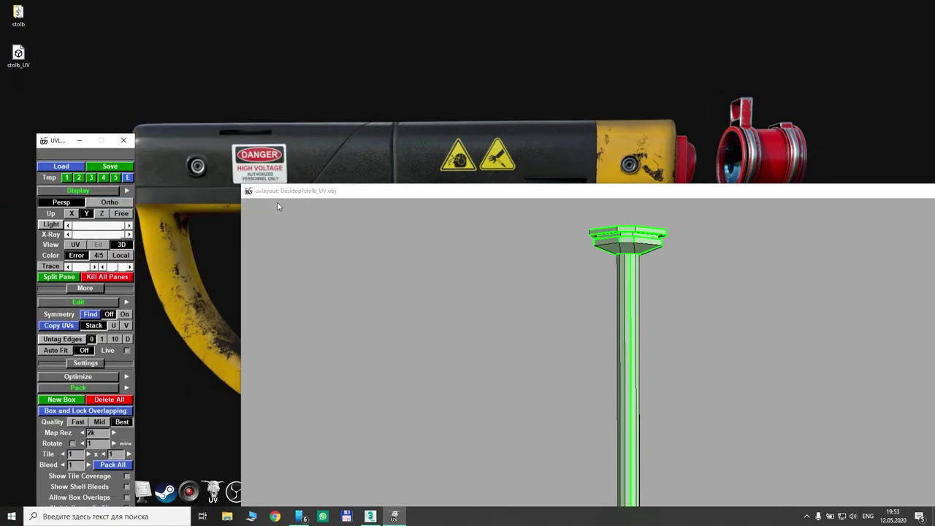
# Close the model viewport window and exit UVLayout, confirming the exit
pyautogui.moveTo(562, 192); pyautogui.dragTo(443, 75)
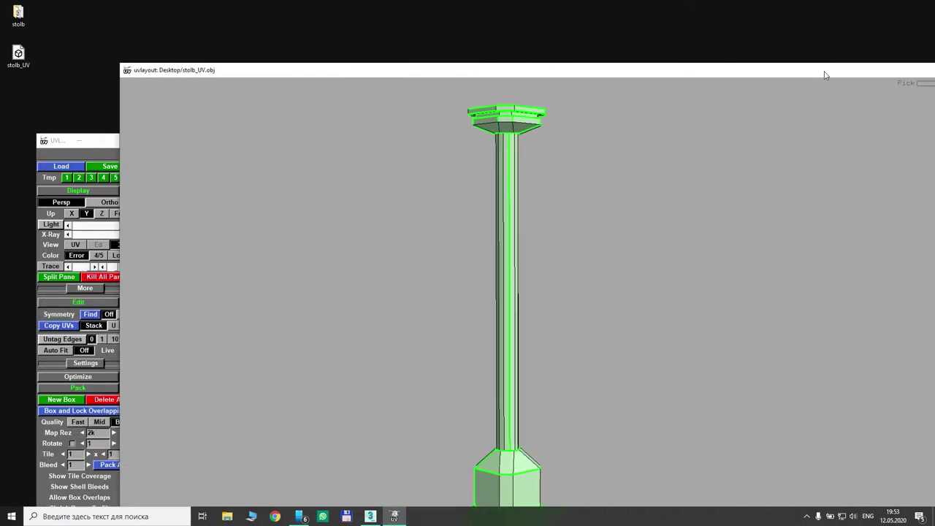
pyautogui.moveTo(826, 75); pyautogui.dragTo(611, 67)
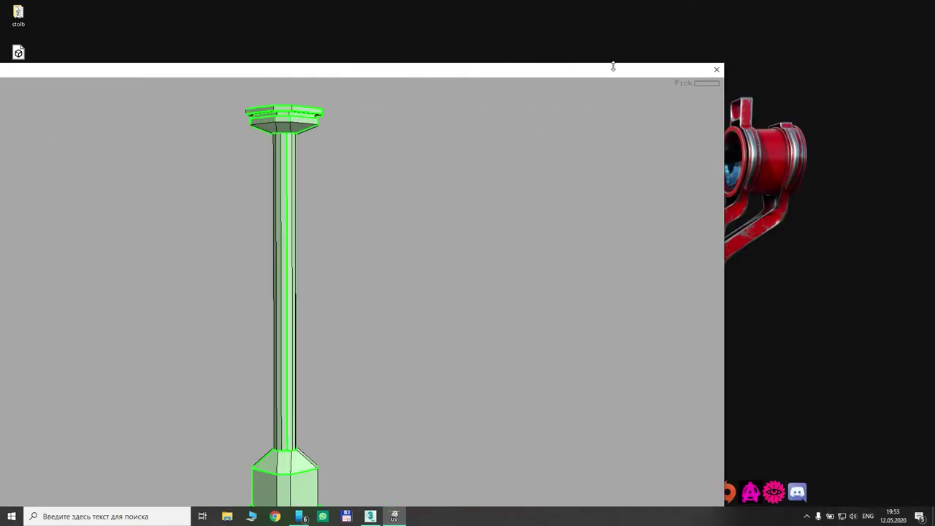
pyautogui.click(717, 71)
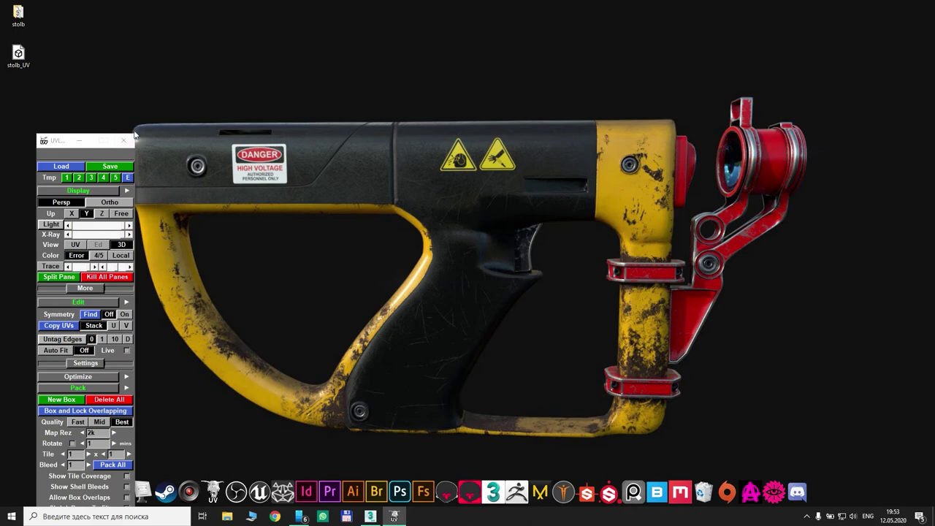
pyautogui.click(124, 140)
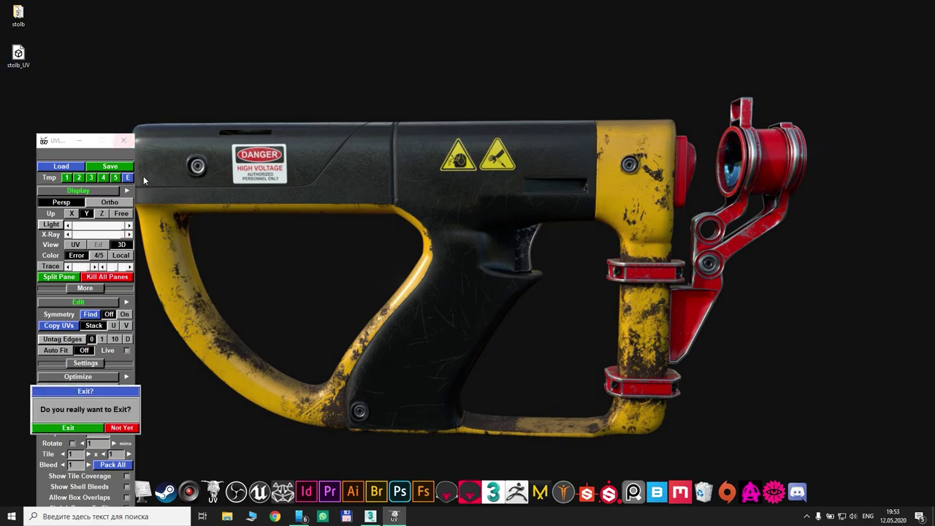
pyautogui.click(89, 432)
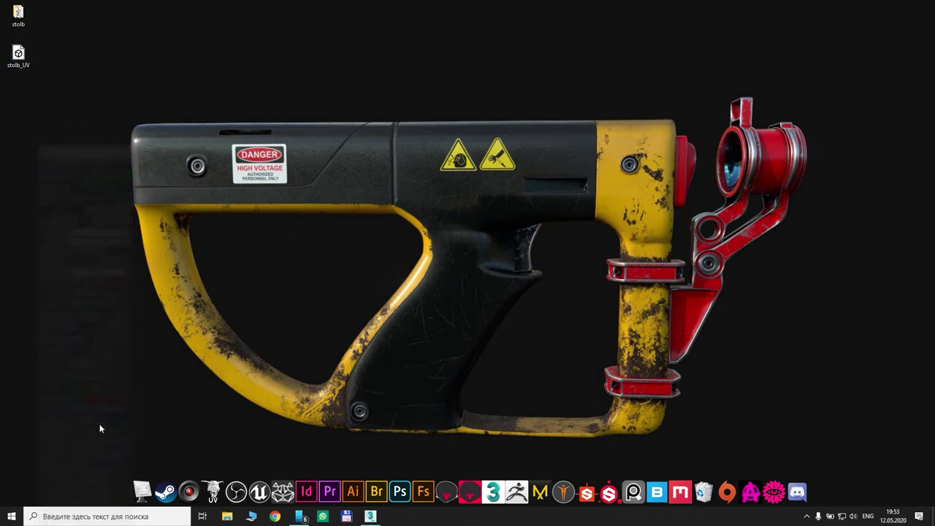
# Switch to 3ds Max and delete the three selected pole objects from the scene
pyautogui.click(371, 516)
pyautogui.click(195, 30)
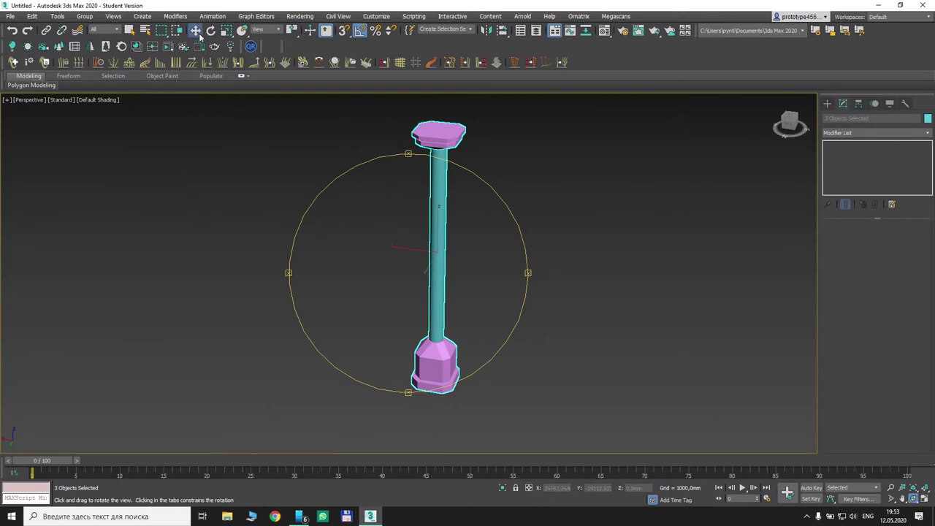
pyautogui.click(356, 131)
pyautogui.moveTo(523, 369); pyautogui.dragTo(523, 369)
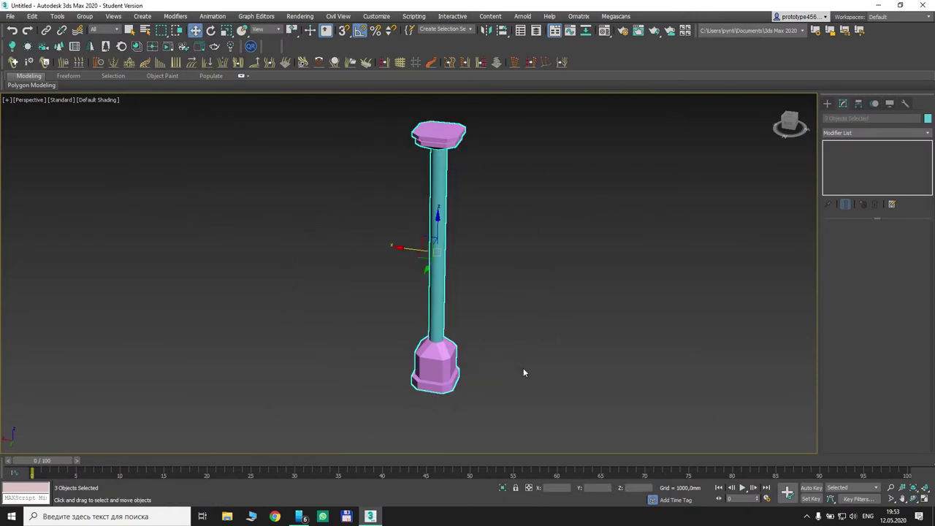
pyautogui.press('Delete')
# Import stolb_UV from the Desktop with the default OBJ import options and dismiss the import summary
pyautogui.click(10, 16)
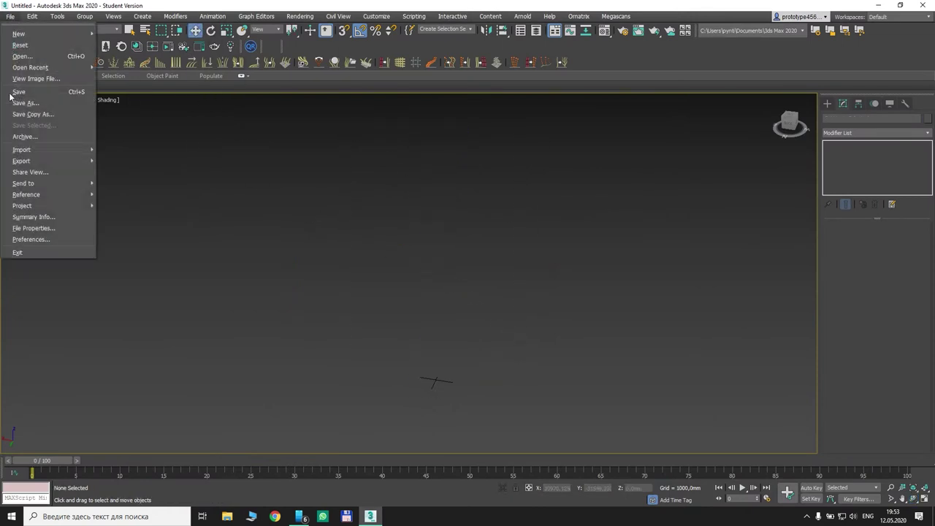
pyautogui.moveTo(24, 150)
pyautogui.click(117, 149)
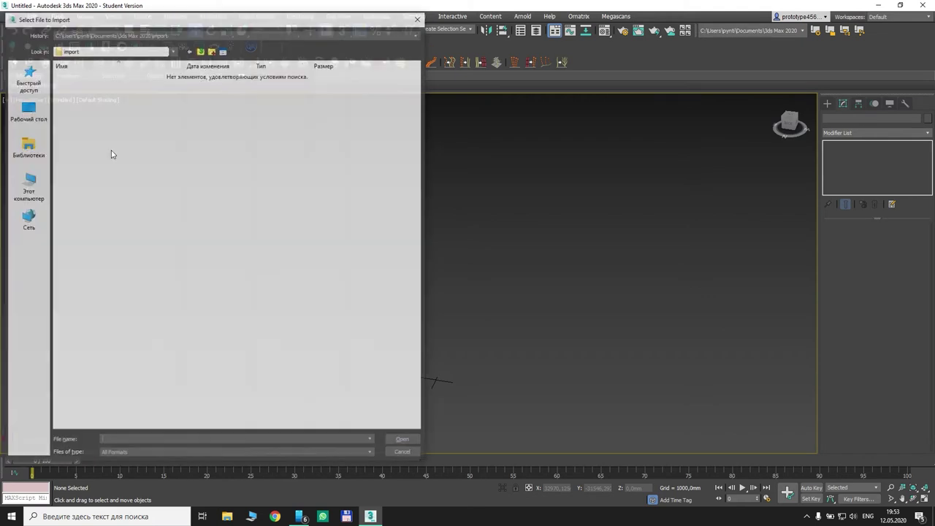
pyautogui.click(43, 112)
pyautogui.click(103, 152)
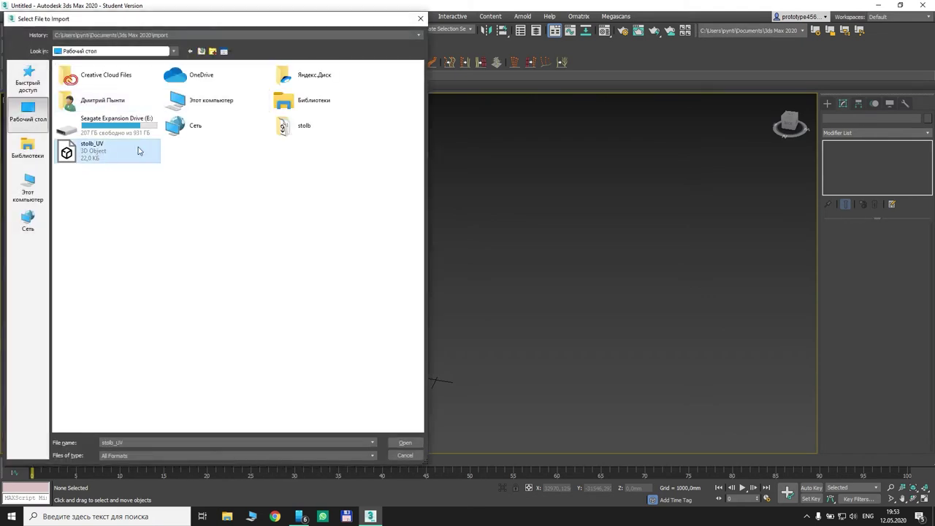
pyautogui.click(405, 443)
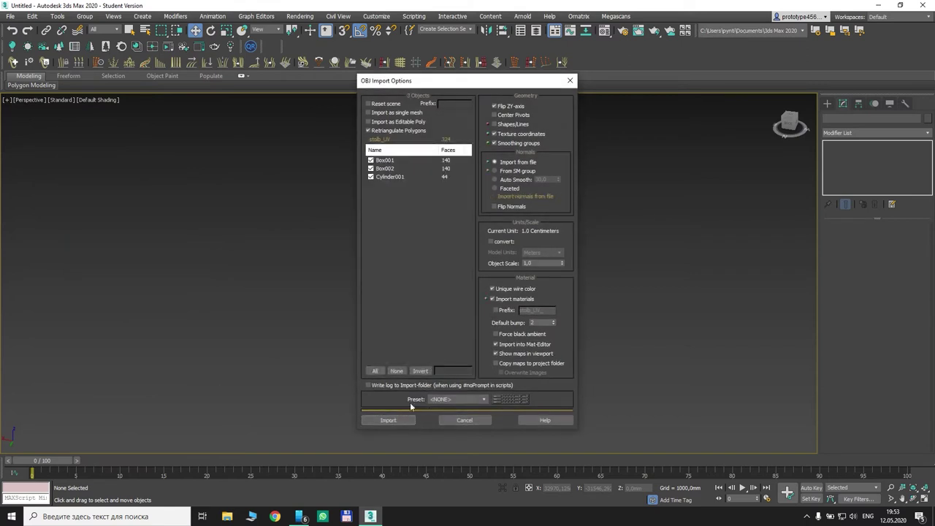
pyautogui.click(397, 414)
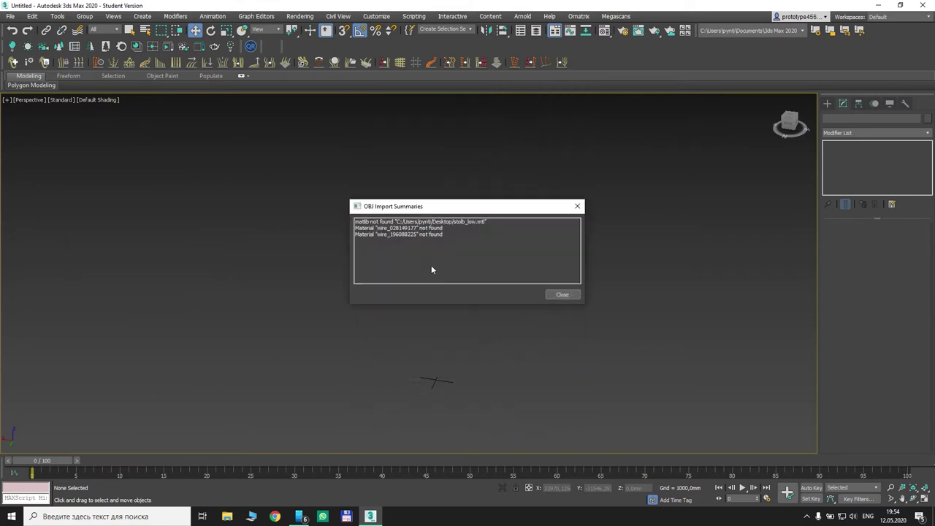
pyautogui.click(562, 296)
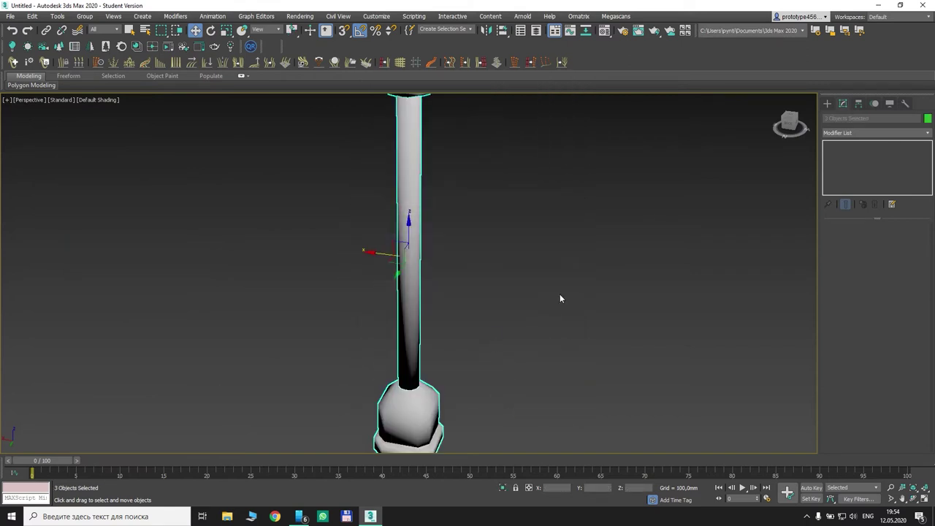
# Apply an Unwrap UVW modifier to the pole's shaft, inspect its layout in the UV editor, and close the editor
pyautogui.click(414, 161)
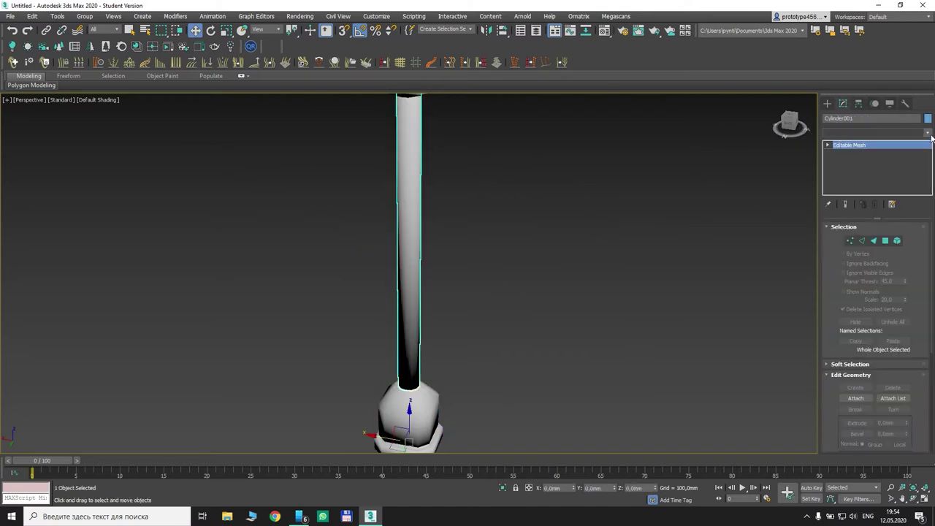
pyautogui.click(927, 133)
pyautogui.scroll(-15, 910, 481)
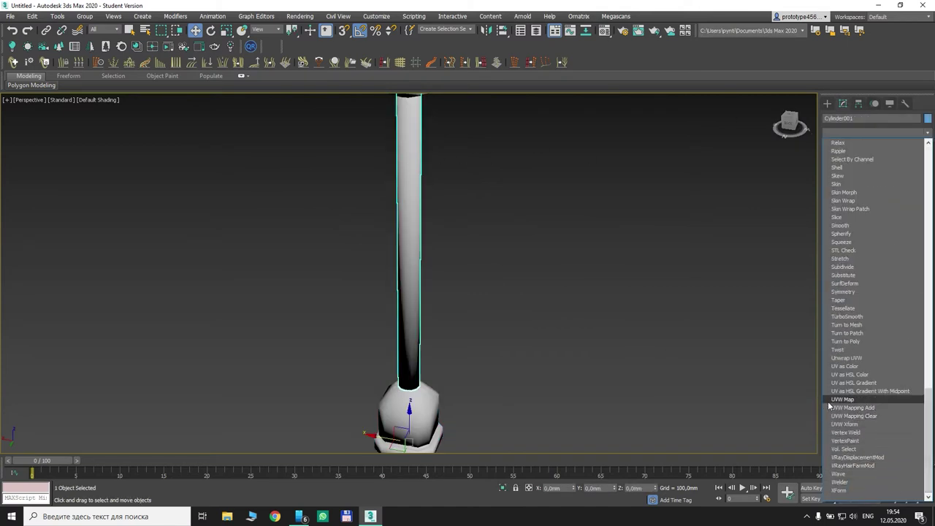
pyautogui.click(848, 358)
pyautogui.click(876, 430)
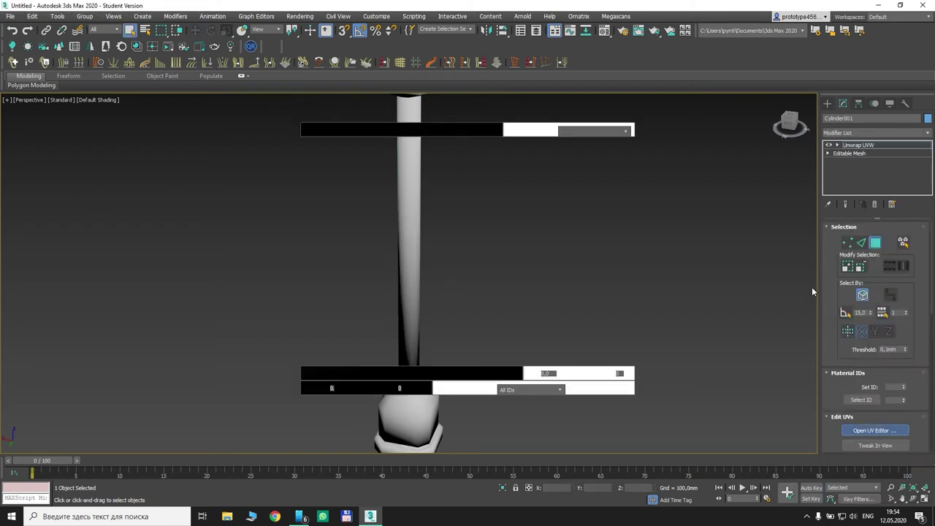
pyautogui.scroll(-3, 124, 154)
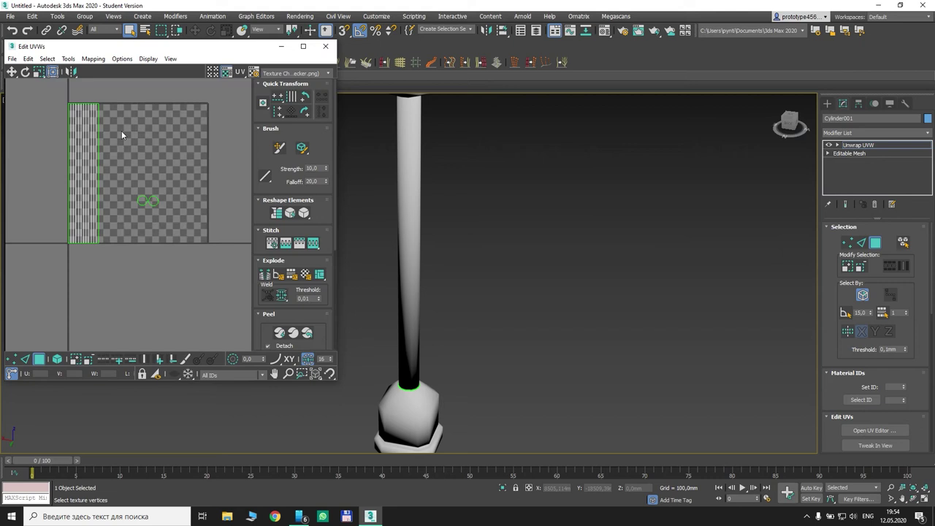
pyautogui.click(325, 46)
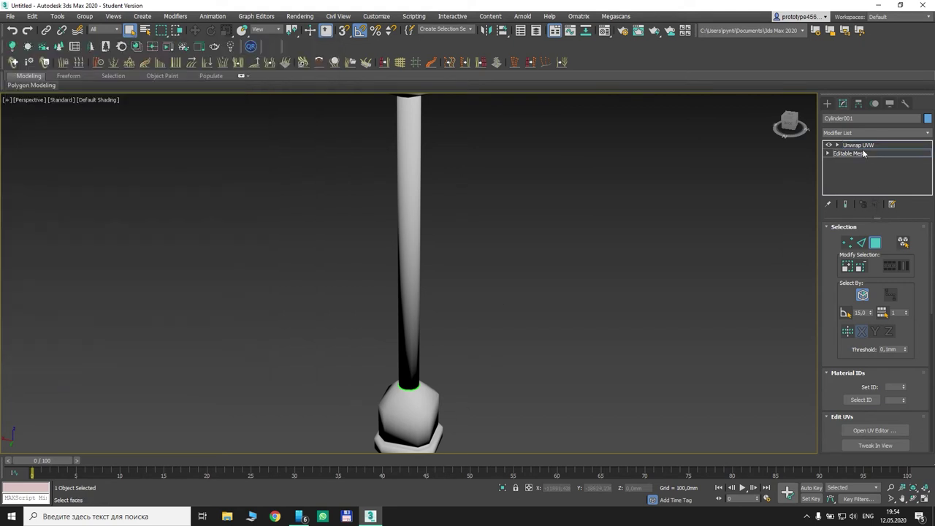
# Leave face selection in the shaft's Unwrap UVW modifier and undo the last changes
pyautogui.click(864, 153)
pyautogui.click(560, 211)
pyautogui.rightClick(850, 149)
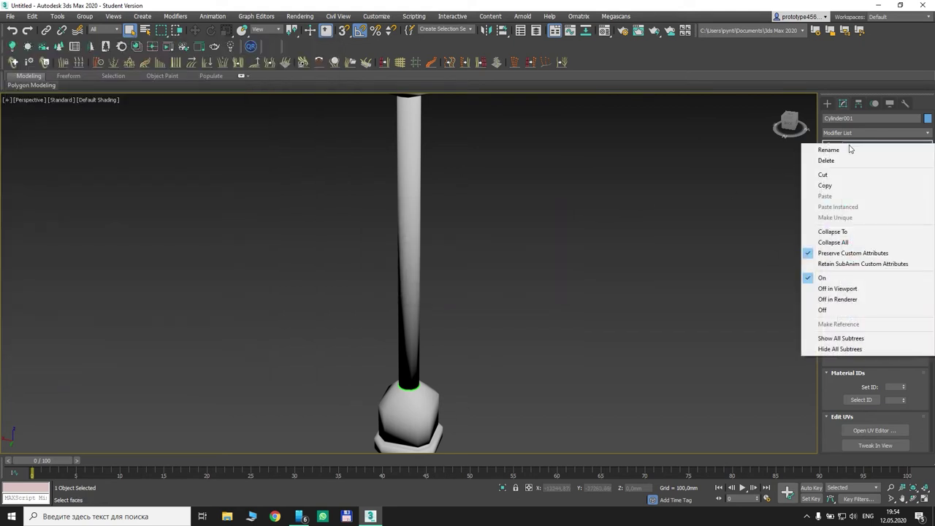
pyautogui.click(473, 361)
pyautogui.click(876, 242)
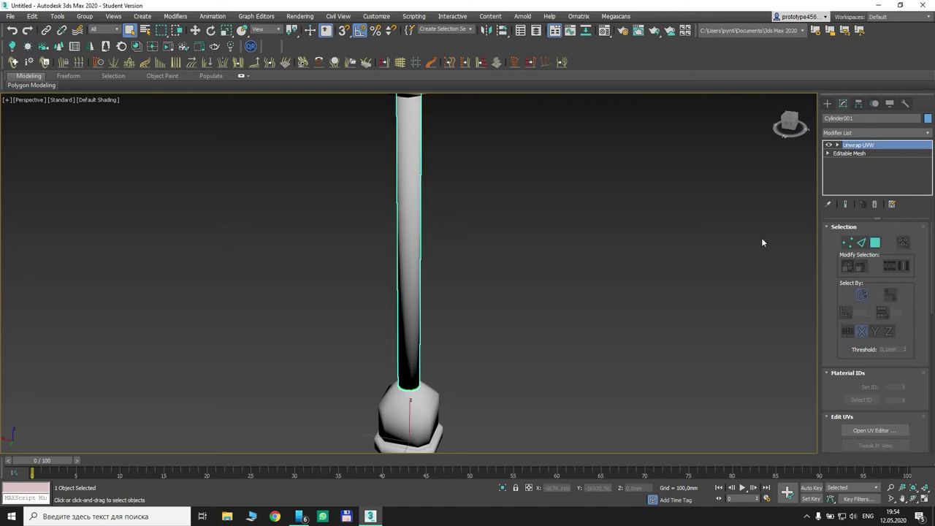
pyautogui.hotkey('ctrl', 'z')
pyautogui.hotkey('ctrl', 'z')
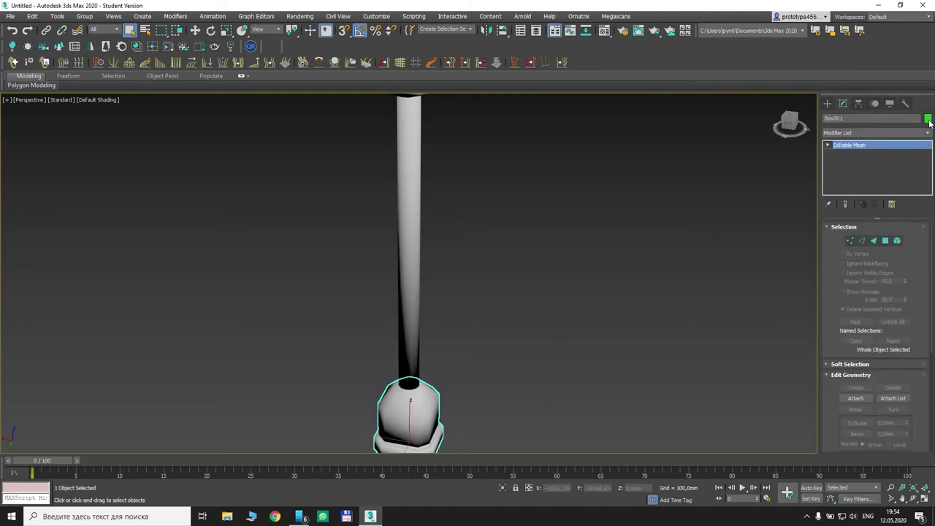
# Apply Unwrap UVW to the pole's base, inspect its shells in the UV editor, and leave face selection
pyautogui.click(928, 133)
pyautogui.scroll(-15, 896, 365)
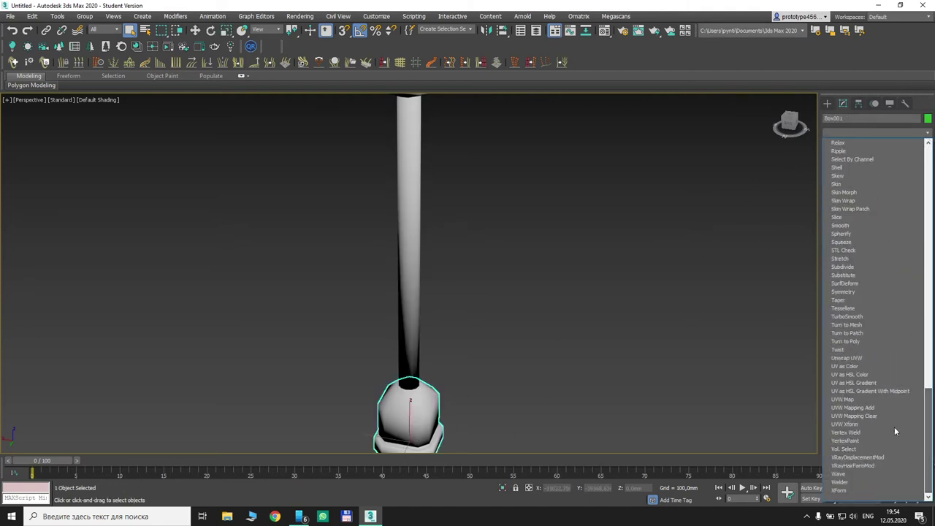
pyautogui.click(861, 358)
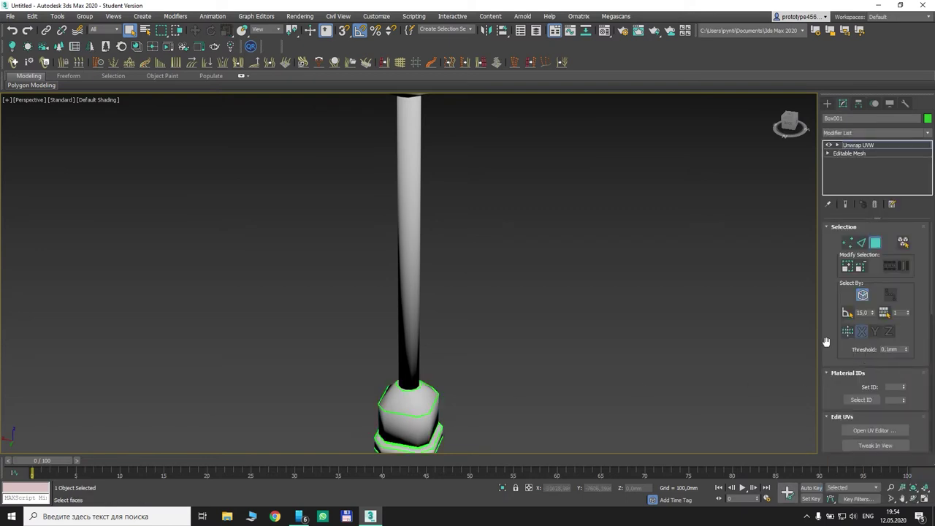
pyautogui.click(874, 430)
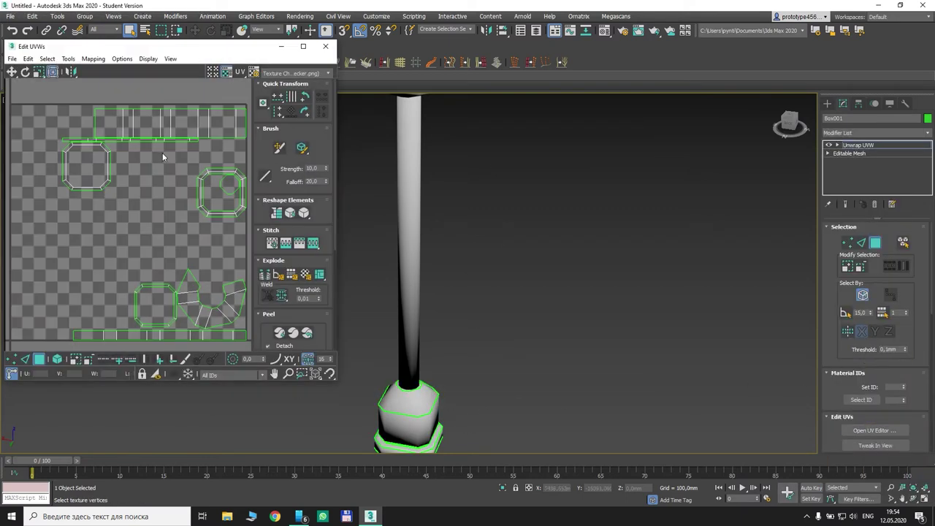
pyautogui.moveTo(163, 157); pyautogui.dragTo(154, 129, button='middle')
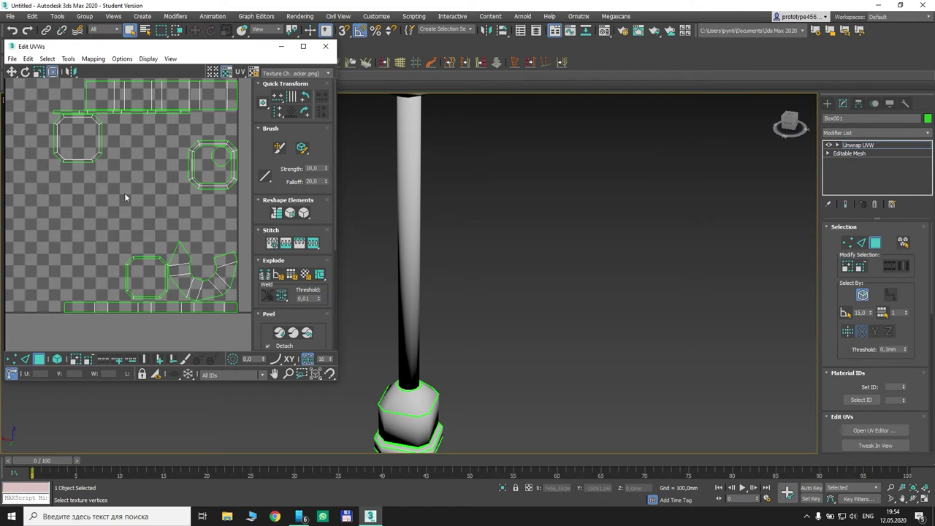
pyautogui.click(325, 46)
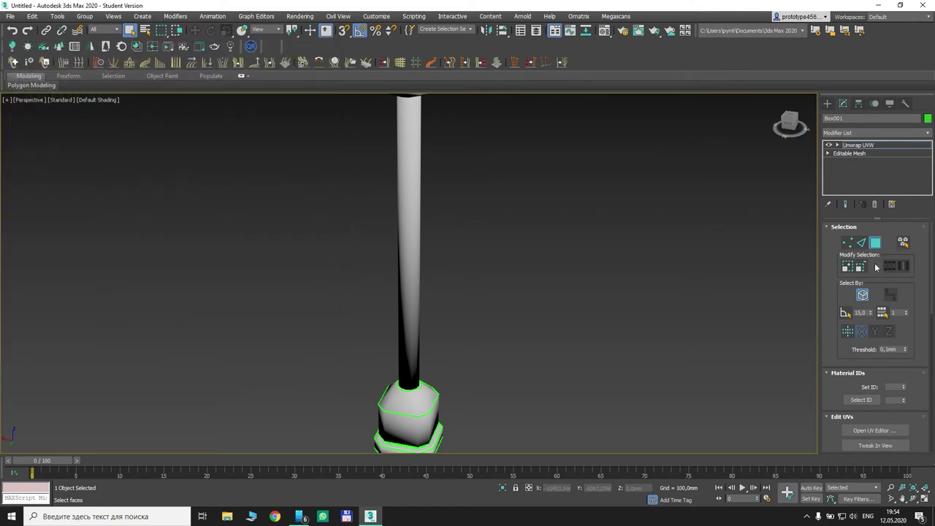
pyautogui.click(876, 243)
# Select all three parts of the pole and convert them to Editable Poly
pyautogui.scroll(-5, 429, 211)
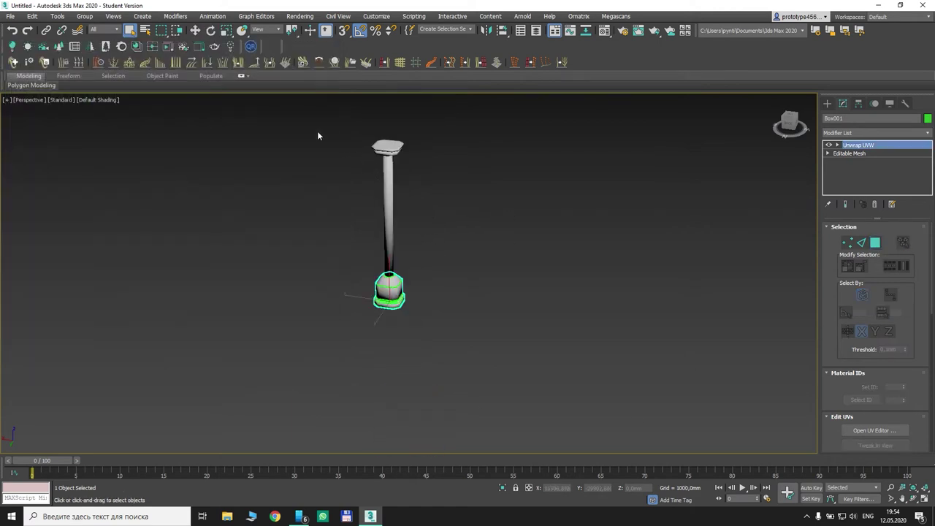
pyautogui.hotkey('ctrl', 'a')
pyautogui.rightClick(479, 345)
pyautogui.moveTo(475, 362)
pyautogui.click(517, 376)
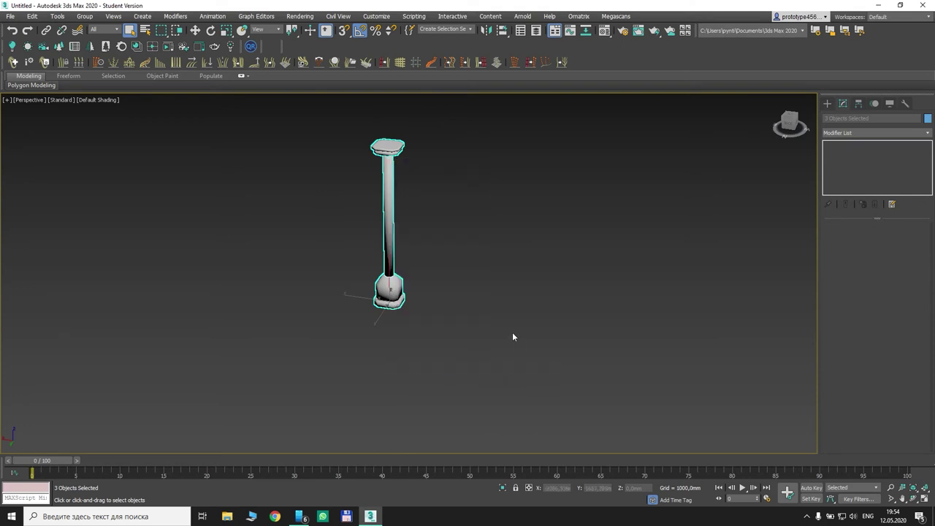
# Examine the shading where the shaft meets the base, and select the base object
pyautogui.click(913, 499)
pyautogui.moveTo(424, 238); pyautogui.dragTo(306, 86)
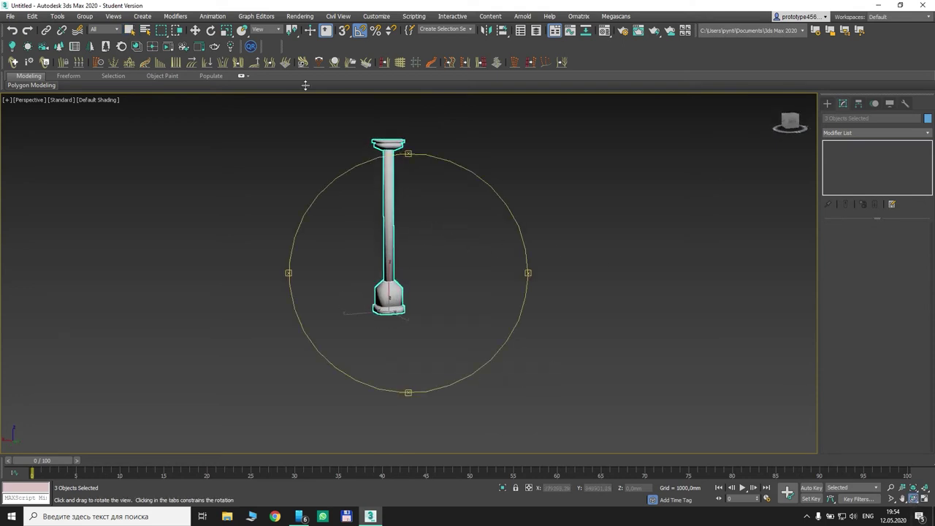
pyautogui.click(195, 32)
pyautogui.click(338, 262)
pyautogui.scroll(4, 339, 262)
pyautogui.click(440, 267)
pyautogui.scroll(5, 443, 322)
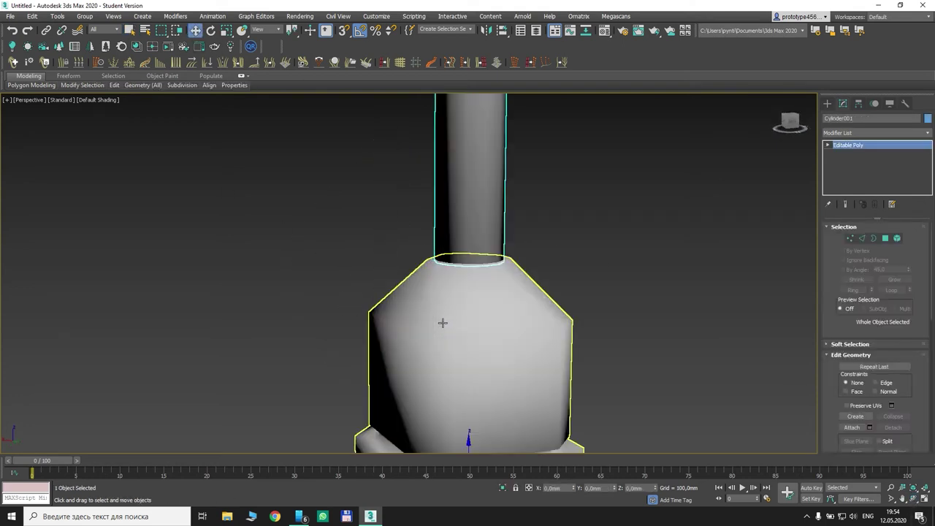
pyautogui.click(447, 337)
pyautogui.moveTo(447, 370); pyautogui.dragTo(385, 249, button='middle')
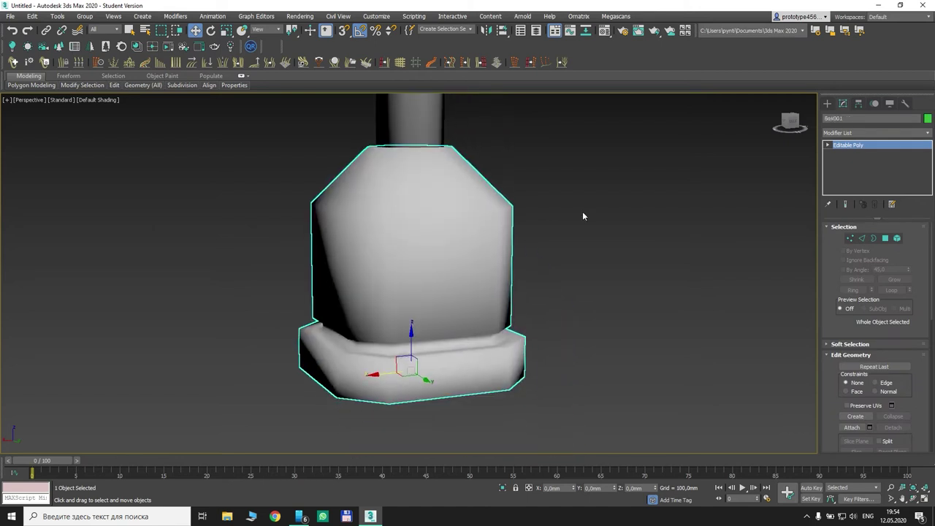
# Select all polygons of the base, check their smoothing group settings, and clear the selection
pyautogui.click(886, 236)
pyautogui.click(483, 224)
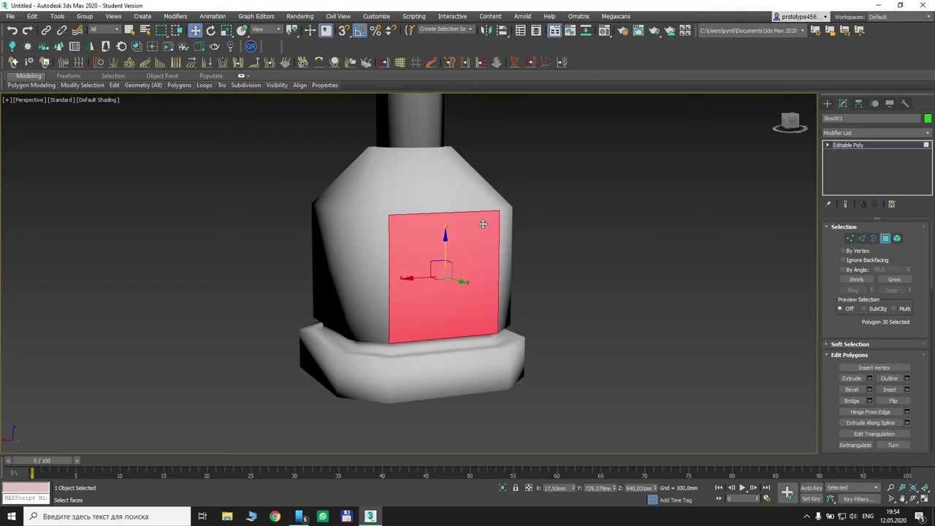
pyautogui.hotkey('ctrl', 'a')
pyautogui.scroll(-15, 923, 316)
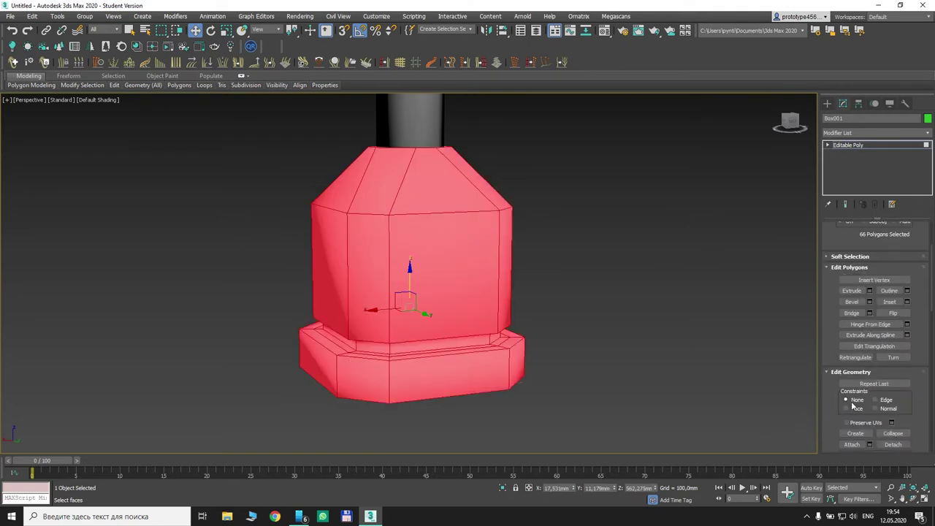
pyautogui.scroll(3, 923, 316)
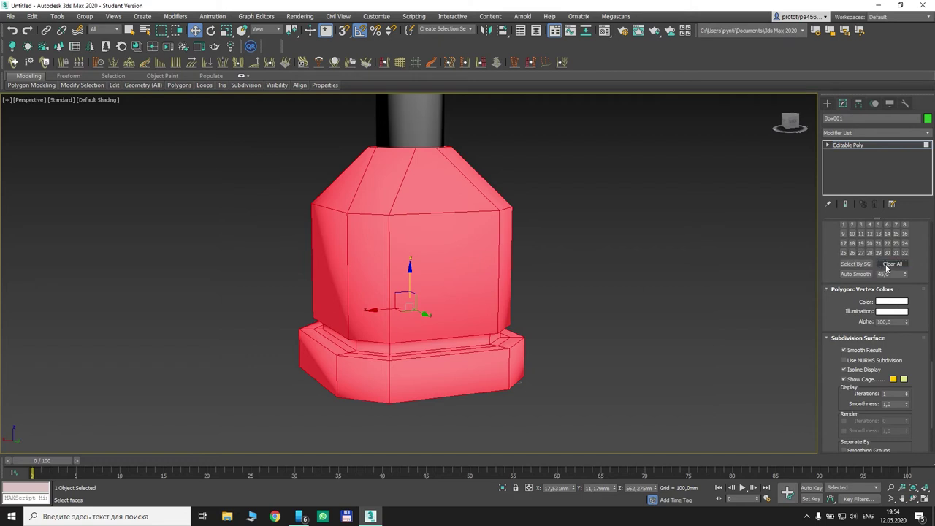
pyautogui.click(596, 249)
# Examine the shading of the pole's base, shaft and cap from several sides, then minimize 3ds Max
pyautogui.click(912, 499)
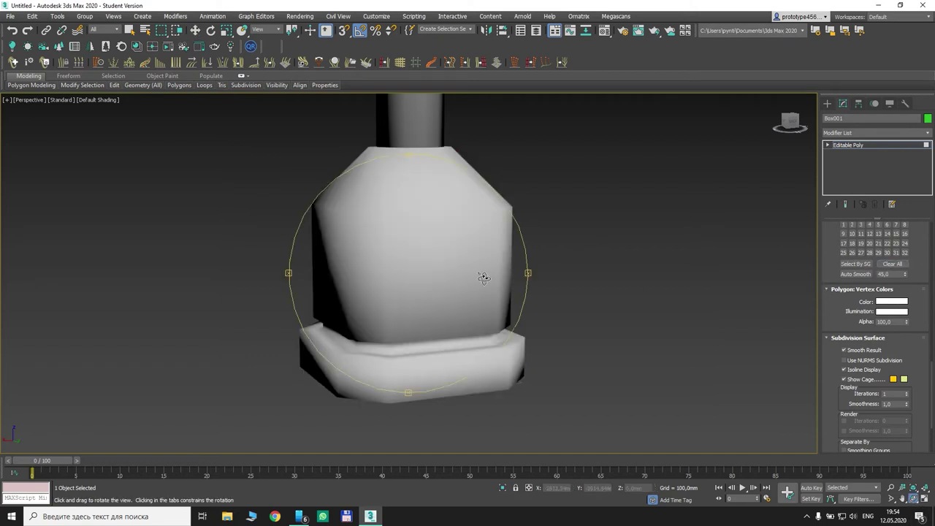
pyautogui.moveTo(483, 273); pyautogui.dragTo(407, 253)
pyautogui.scroll(-6, 353, 253)
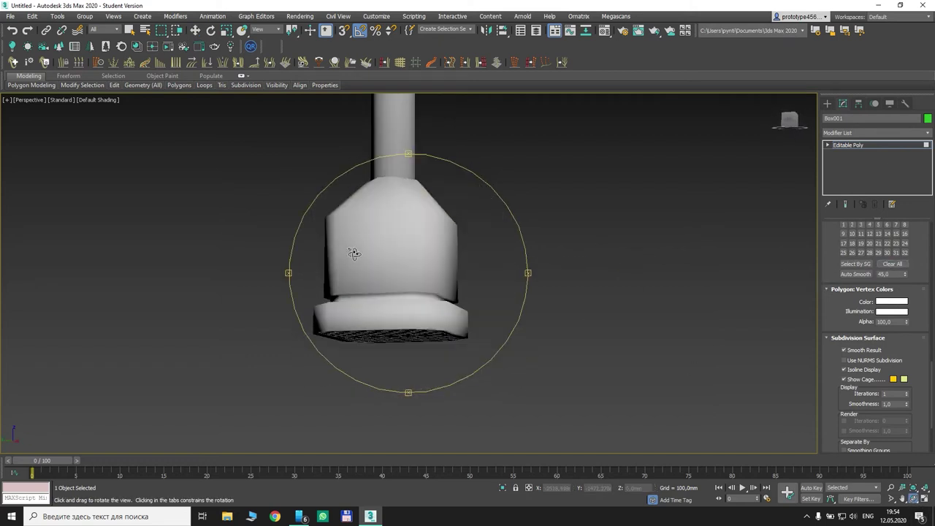
pyautogui.moveTo(365, 170); pyautogui.dragTo(572, 190)
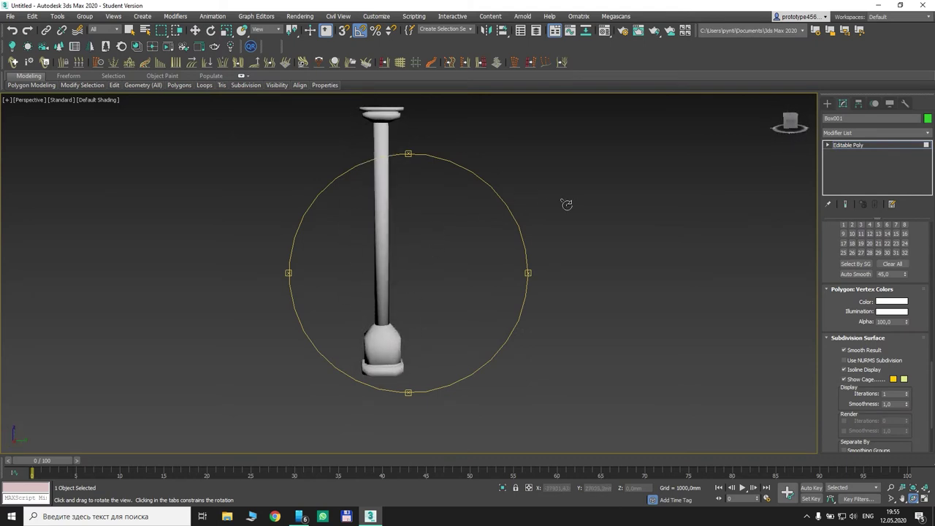
pyautogui.moveTo(353, 263); pyautogui.dragTo(347, 209)
pyautogui.scroll(6, 387, 165)
pyautogui.scroll(-4, 388, 165)
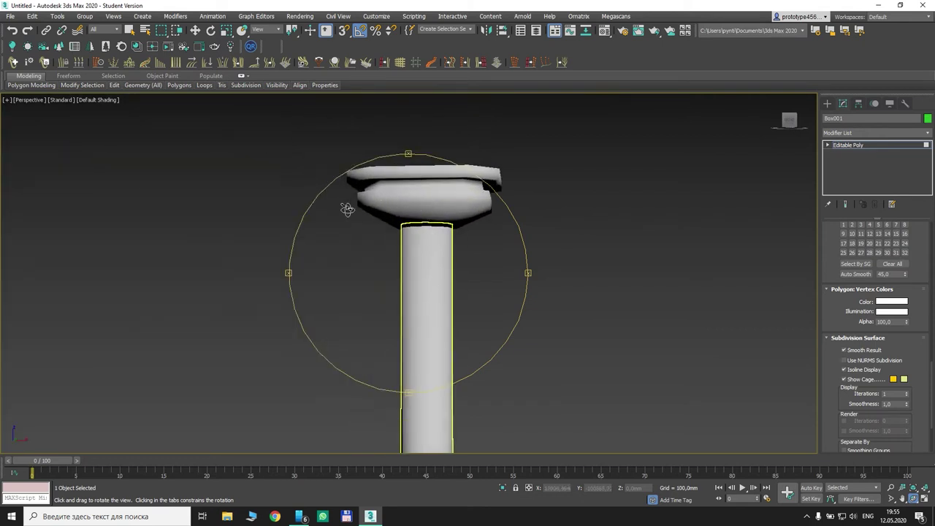
pyautogui.moveTo(588, 291); pyautogui.dragTo(707, 216)
pyautogui.scroll(2, 854, 243)
pyautogui.press('w')
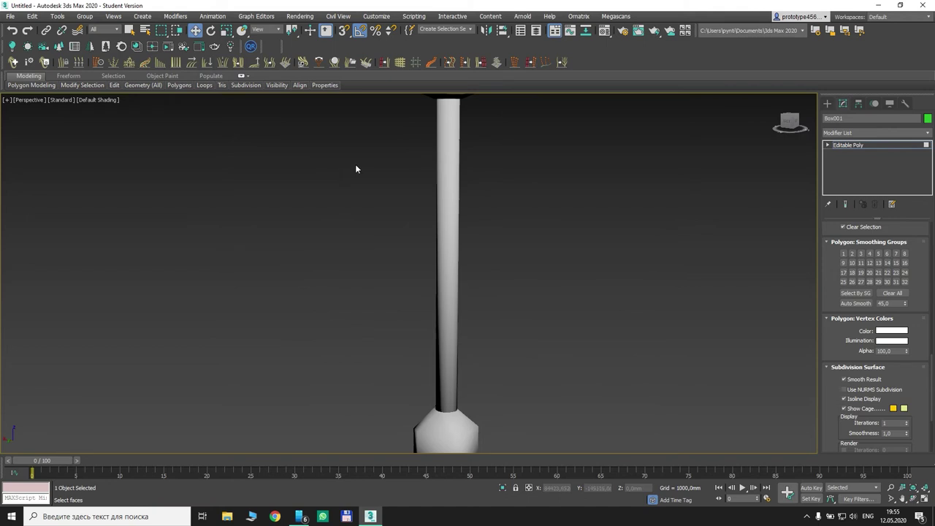
pyautogui.click(878, 6)
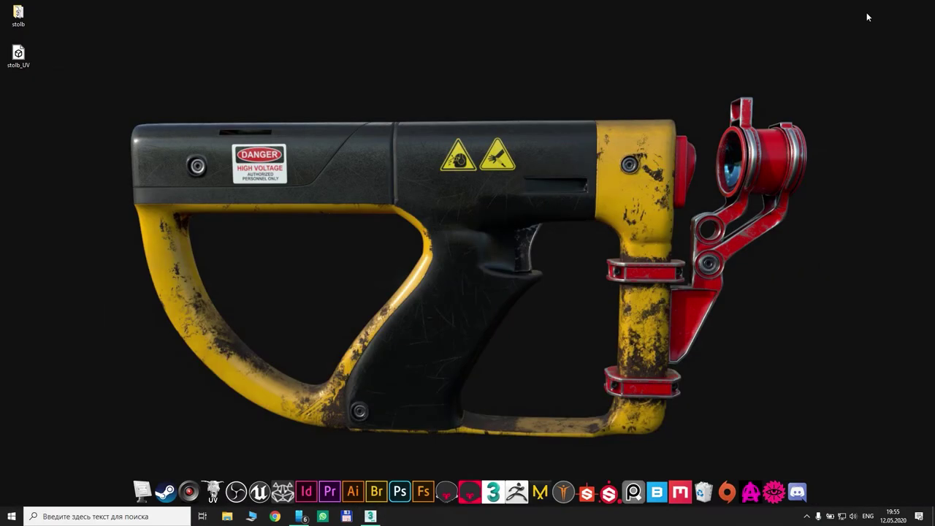
# Launch ZBrush and close its Home Page and LightBox to reach an empty canvas
pyautogui.click(520, 489)
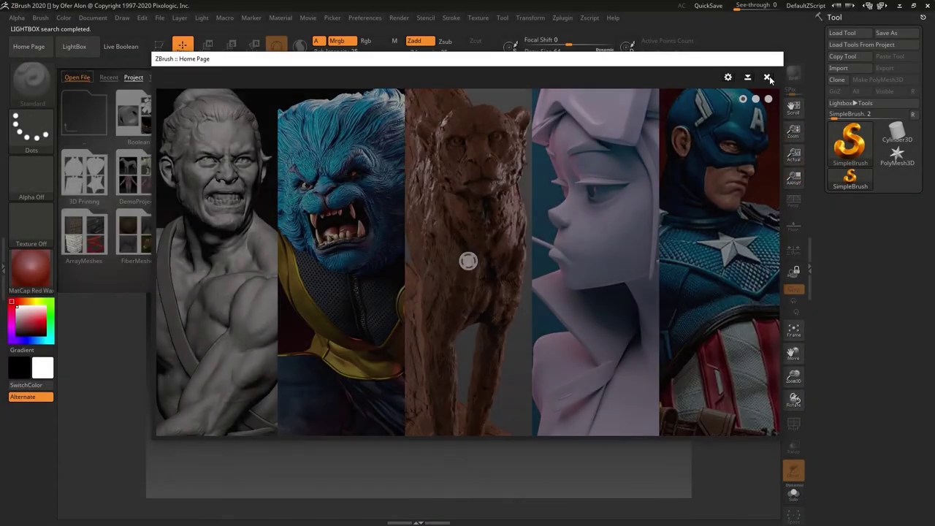
pyautogui.click(766, 77)
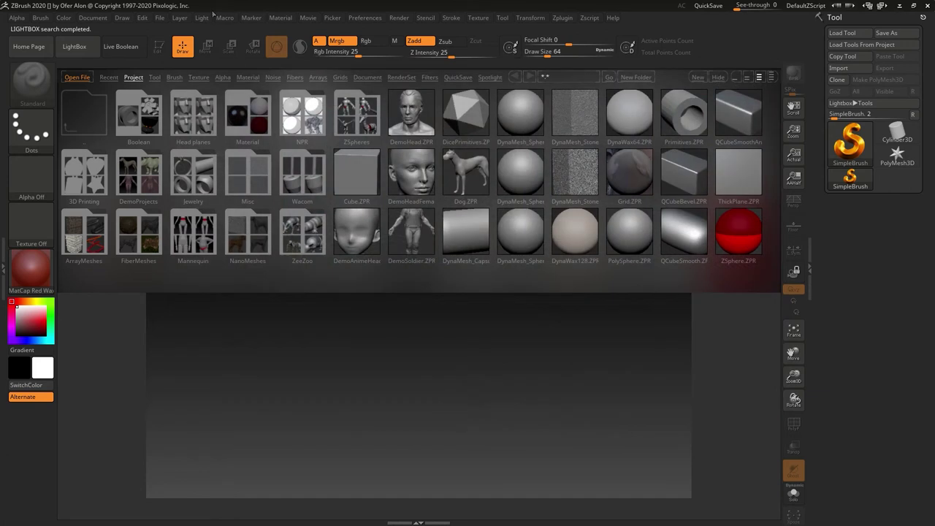
pyautogui.click(74, 46)
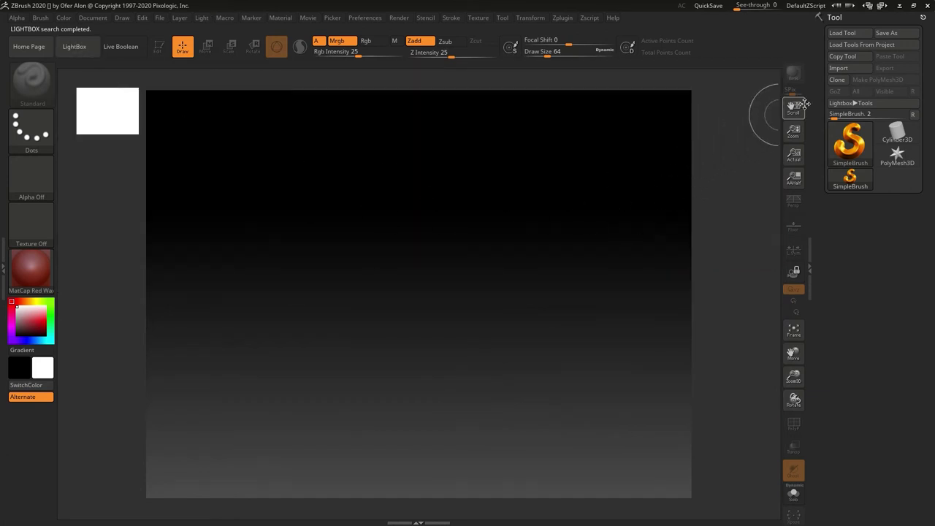
# Import stolb_UV from the desktop, splitting its nonstandard polygons into quads and triangles
pyautogui.click(850, 68)
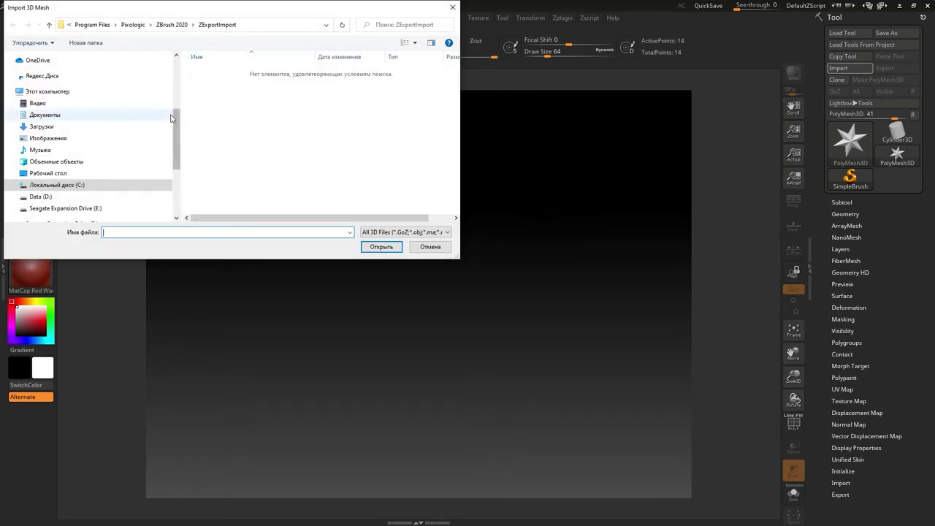
pyautogui.moveTo(172, 118); pyautogui.dragTo(167, 69)
pyautogui.click(58, 76)
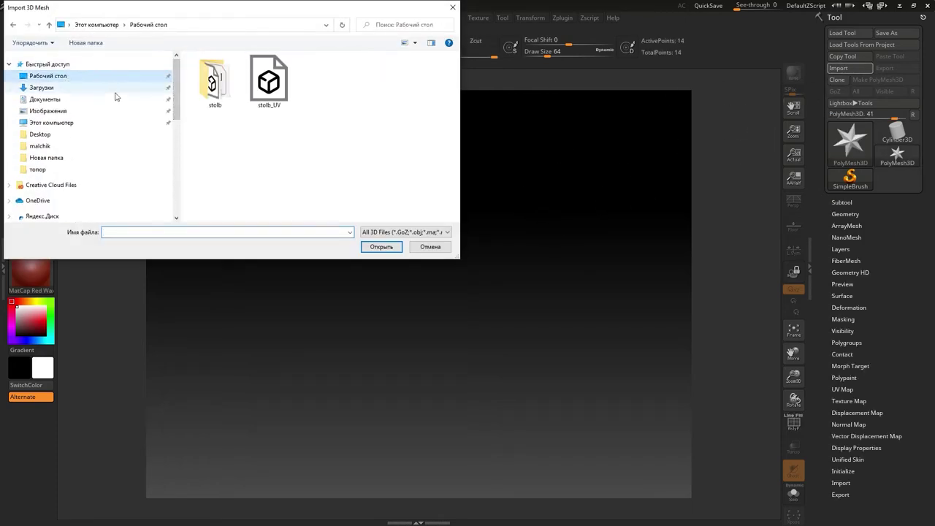
pyautogui.click(268, 81)
pyautogui.click(372, 246)
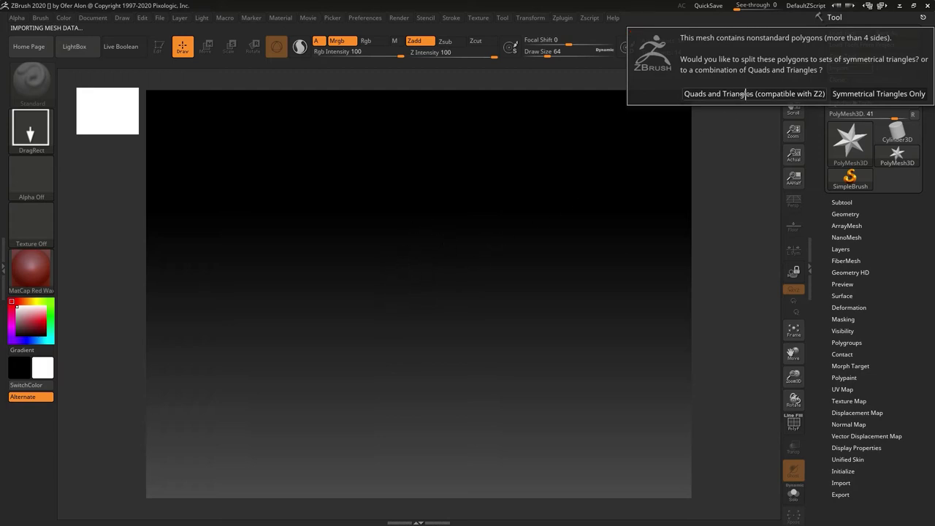
pyautogui.click(740, 93)
# Draw the imported pole upright on the canvas and put it into Edit mode
pyautogui.moveTo(447, 265); pyautogui.dragTo(431, 522)
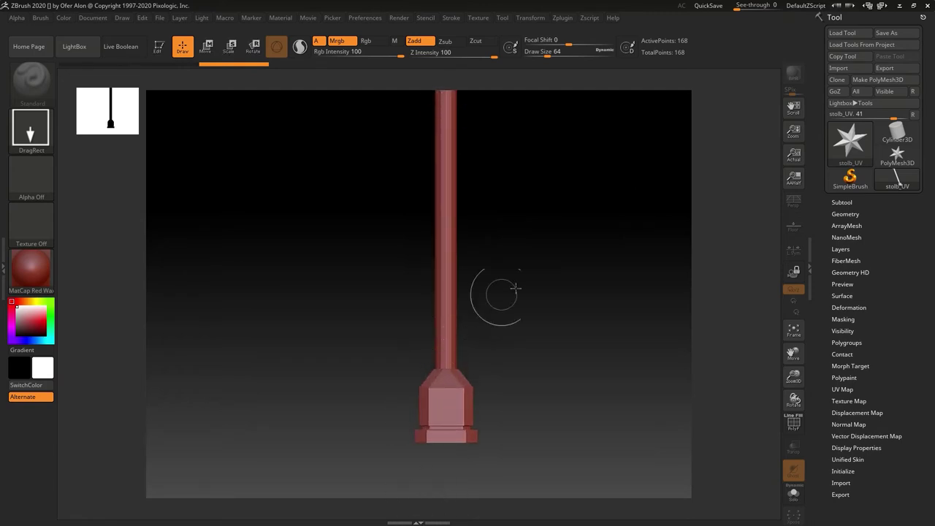
pyautogui.click(159, 46)
pyautogui.moveTo(356, 267); pyautogui.dragTo(553, 284)
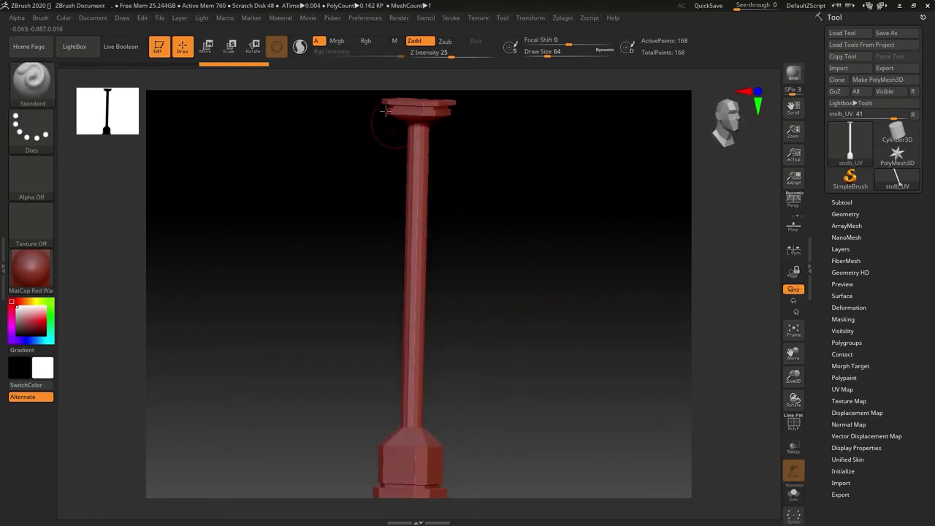
# Load the interface configuration CustomUserInterface2018.cfg from the ZBrush interface settings folder under 3D_programs on drive E
pyautogui.click(373, 19)
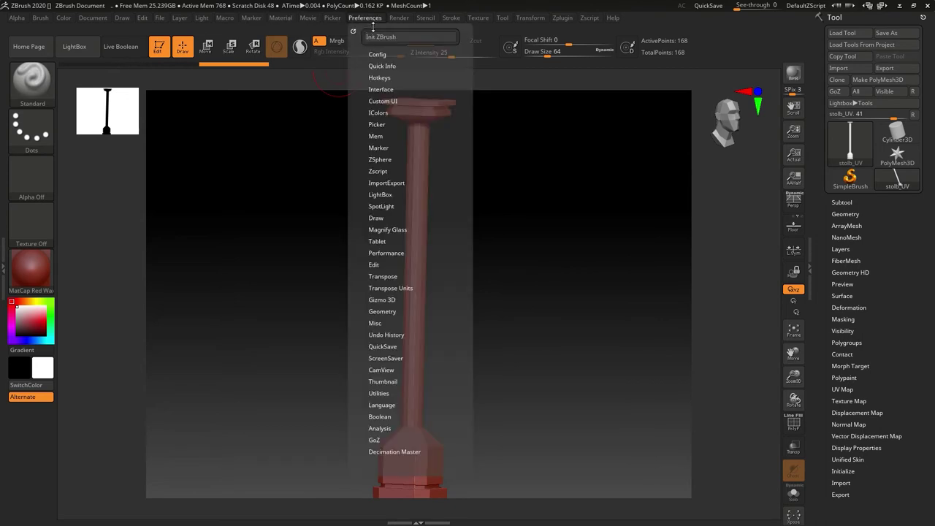
pyautogui.click(377, 56)
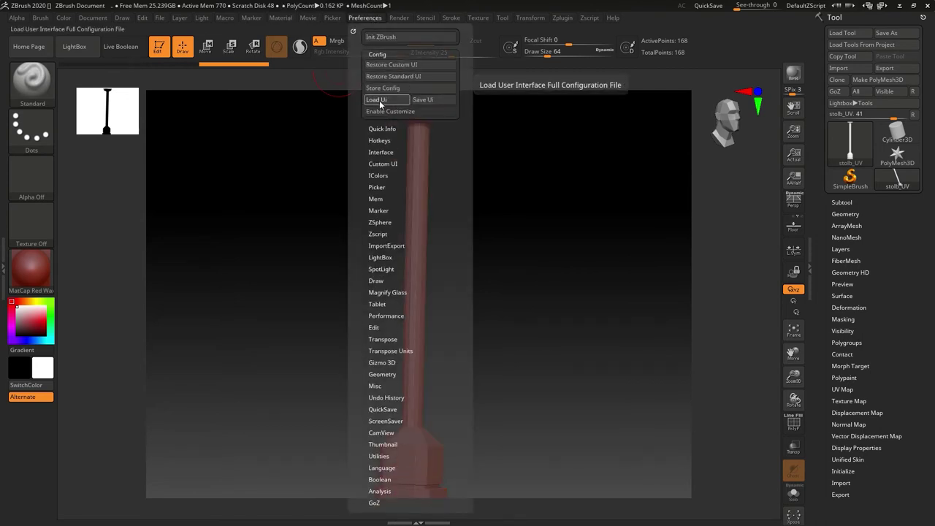
pyautogui.click(376, 100)
pyautogui.moveTo(177, 106); pyautogui.dragTo(177, 164)
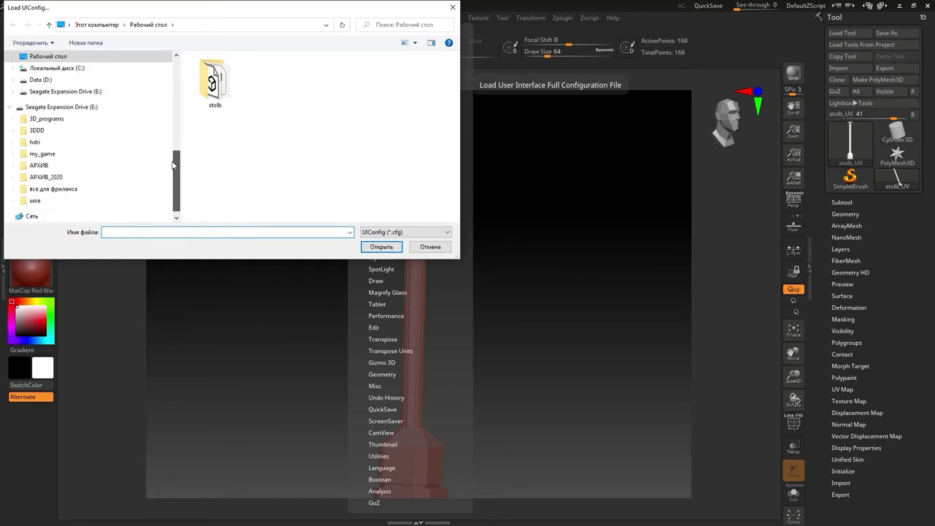
pyautogui.click(110, 106)
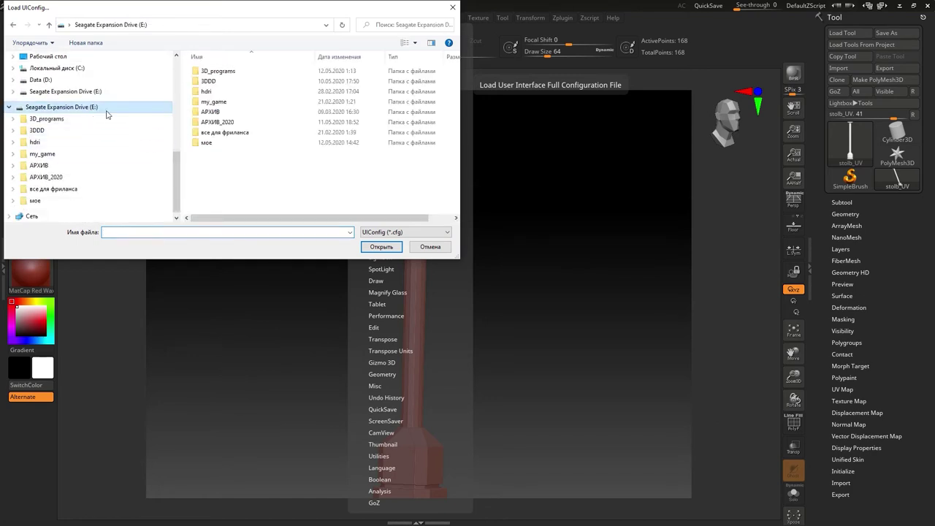
pyautogui.doubleClick(217, 71)
pyautogui.scroll(-2, 458, 83)
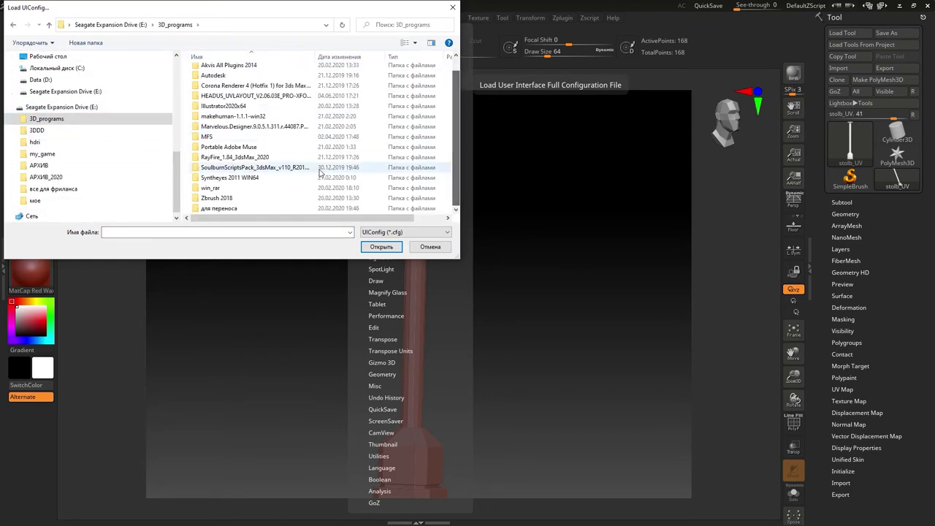
pyautogui.doubleClick(234, 211)
pyautogui.doubleClick(241, 92)
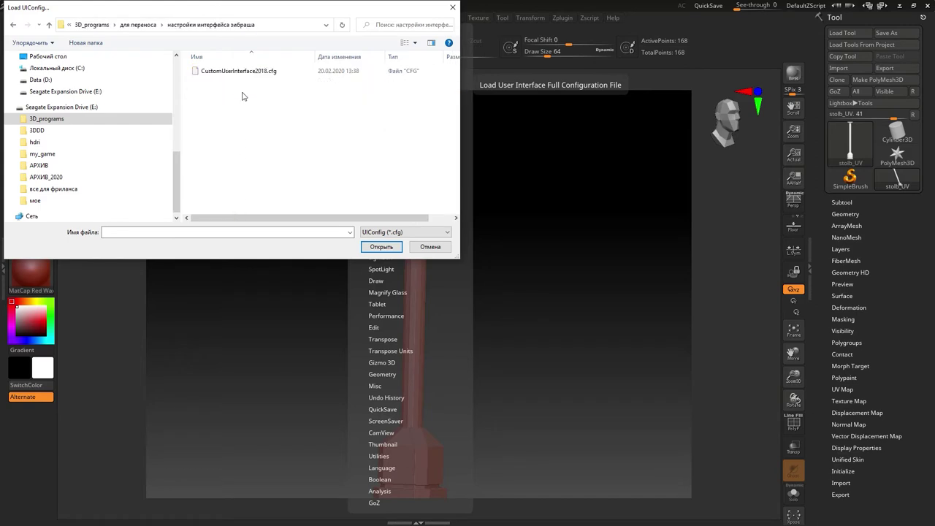
pyautogui.doubleClick(240, 71)
# Split the pole into separate subtools by its polygroups with Groups Split, accepting that it cannot be undone
pyautogui.moveTo(556, 293)
pyautogui.mouseDown()
pyautogui.moveTo(570, 268)
pyautogui.moveTo(539, 273)
pyautogui.moveTo(548, 278)
pyautogui.mouseUp()
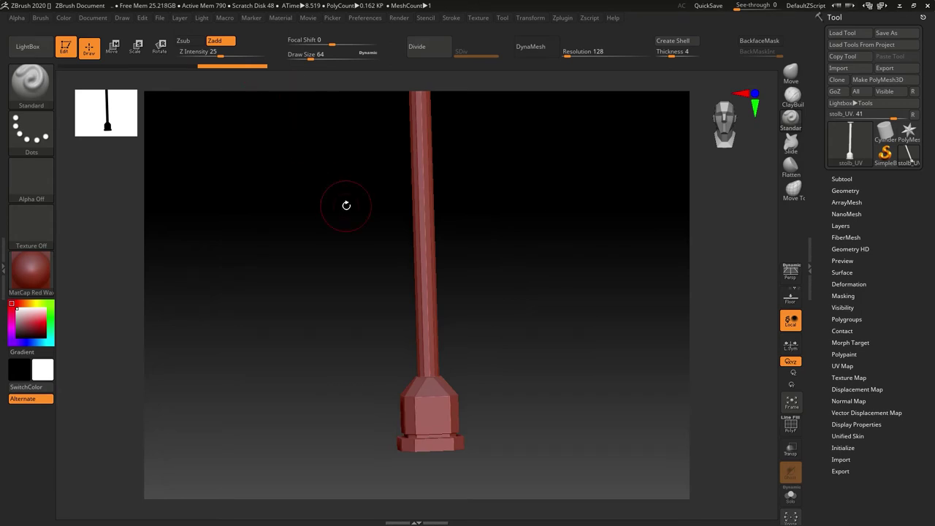
pyautogui.moveTo(590, 220)
pyautogui.mouseDown()
pyautogui.moveTo(526, 268)
pyautogui.moveTo(578, 255)
pyautogui.moveTo(540, 311)
pyautogui.moveTo(555, 323)
pyautogui.moveTo(558, 355)
pyautogui.moveTo(577, 392)
pyautogui.moveTo(591, 373)
pyautogui.moveTo(604, 328)
pyautogui.moveTo(534, 226)
pyautogui.moveTo(557, 326)
pyautogui.moveTo(539, 244)
pyautogui.moveTo(541, 284)
pyautogui.moveTo(518, 315)
pyautogui.moveTo(522, 380)
pyautogui.moveTo(557, 364)
pyautogui.moveTo(541, 372)
pyautogui.moveTo(551, 292)
pyautogui.moveTo(527, 364)
pyautogui.moveTo(518, 324)
pyautogui.moveTo(516, 278)
pyautogui.moveTo(537, 205)
pyautogui.mouseUp()
pyautogui.press('f')
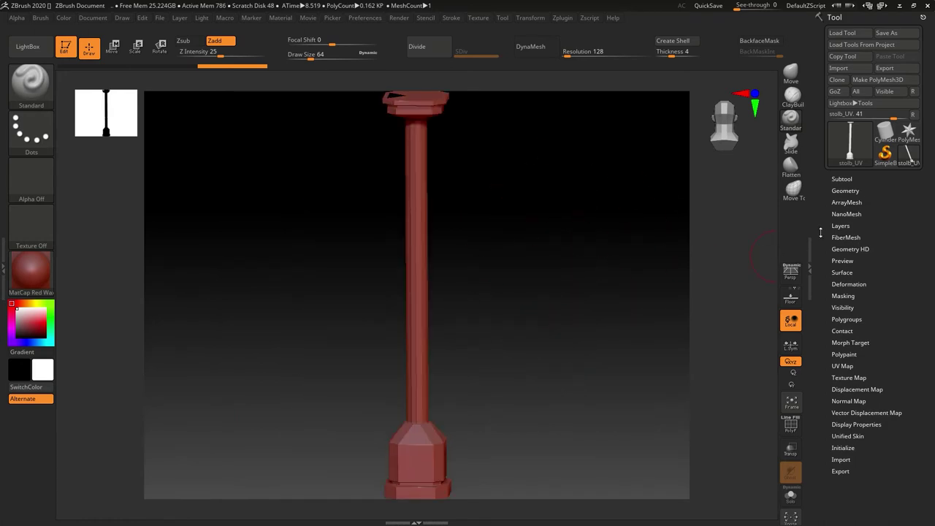
pyautogui.click(853, 179)
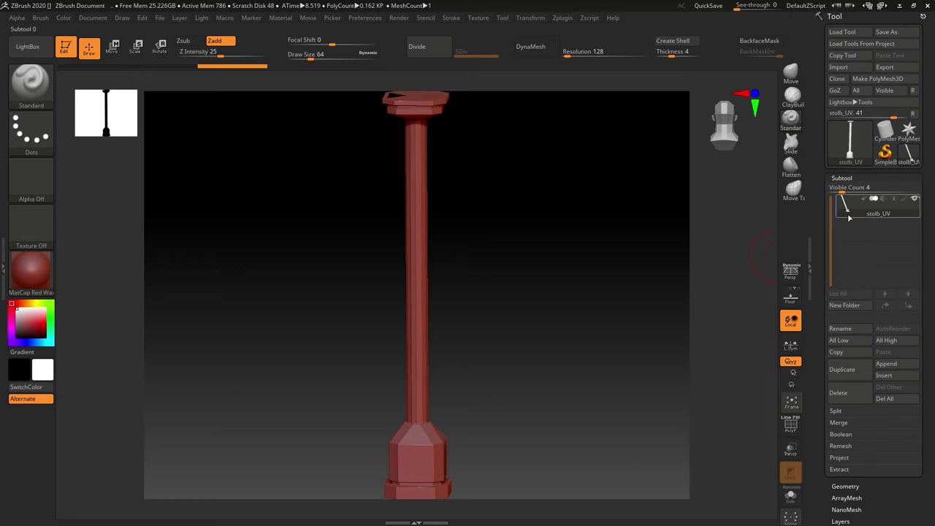
pyautogui.moveTo(847, 216)
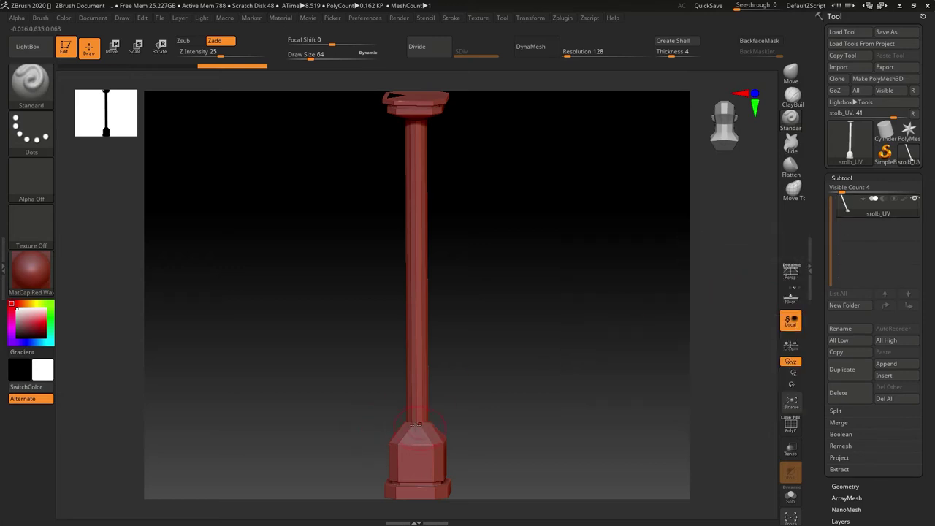
pyautogui.click(837, 411)
pyautogui.click(893, 423)
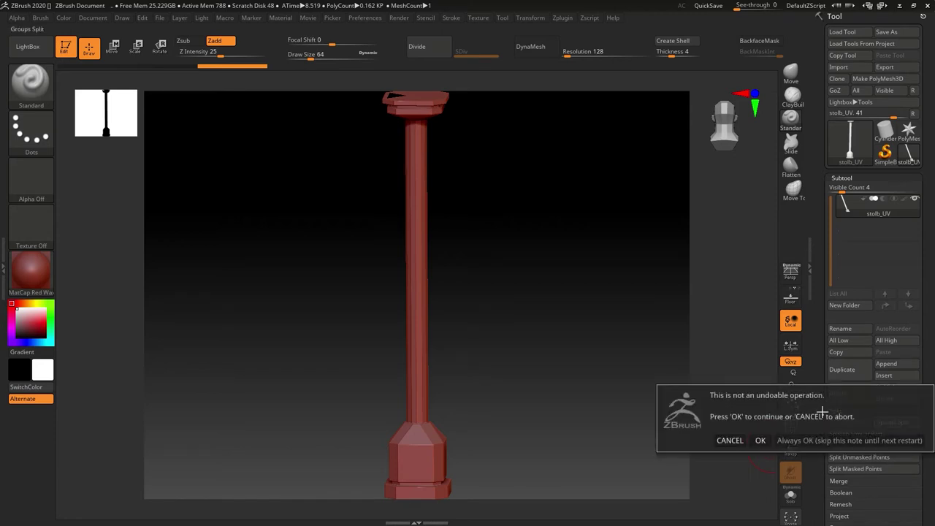
pyautogui.click(756, 440)
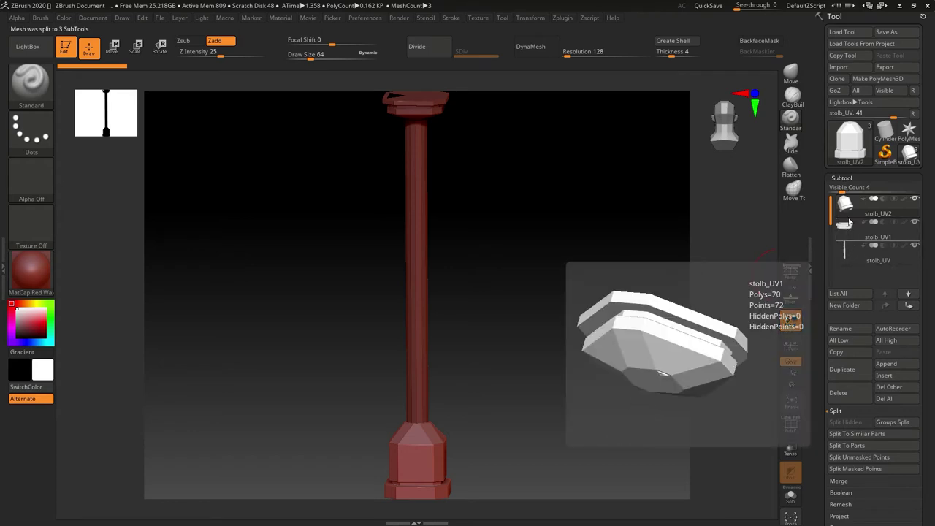
# Select the cap subtool stolb_UV1 and convert it to a DynaMesh at resolution 2056
pyautogui.keyDown('alt'); pyautogui.moveTo(552, 159); pyautogui.dragTo(532, 261); pyautogui.keyUp('alt')
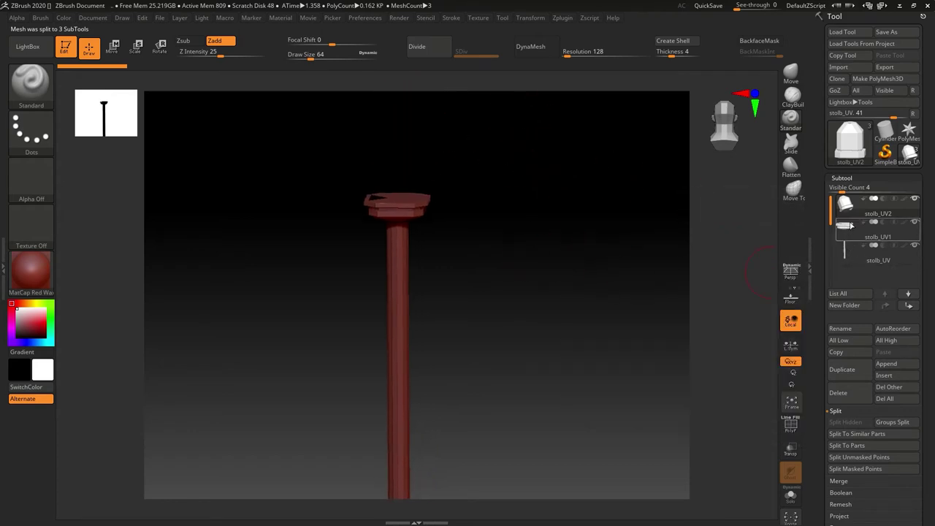
pyautogui.click(851, 228)
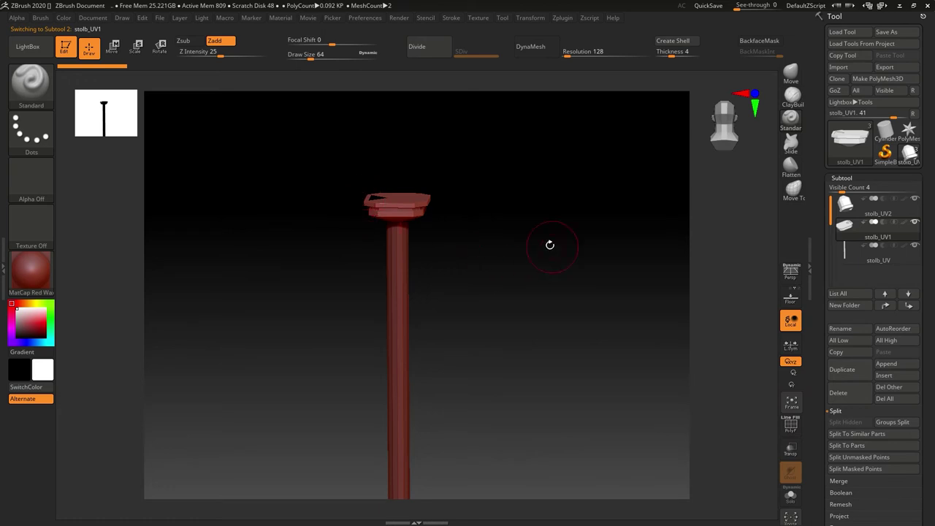
pyautogui.moveTo(551, 244); pyautogui.dragTo(555, 277)
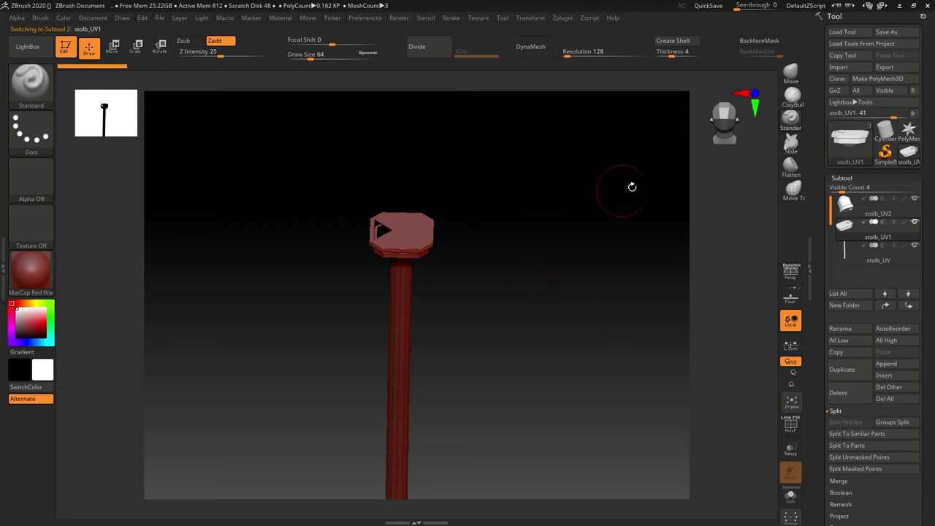
pyautogui.moveTo(567, 53); pyautogui.dragTo(579, 52)
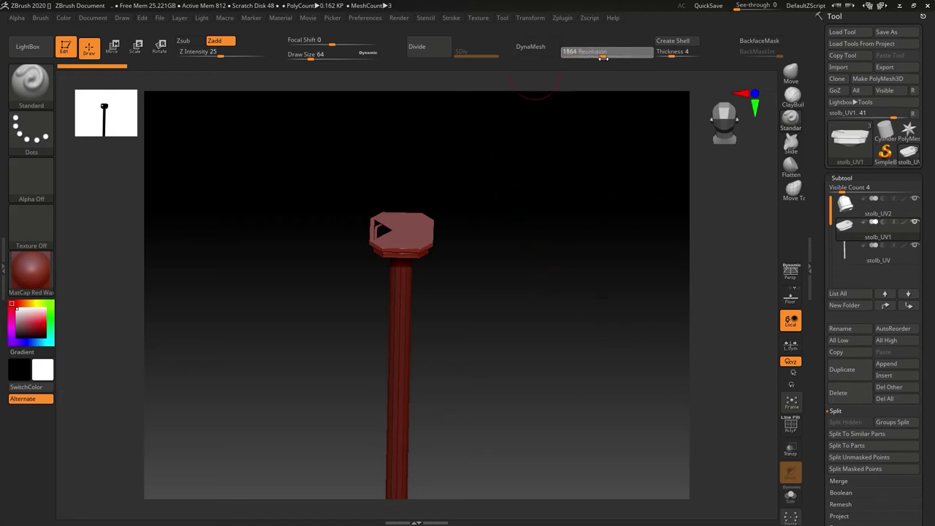
pyautogui.moveTo(605, 60); pyautogui.dragTo(608, 70)
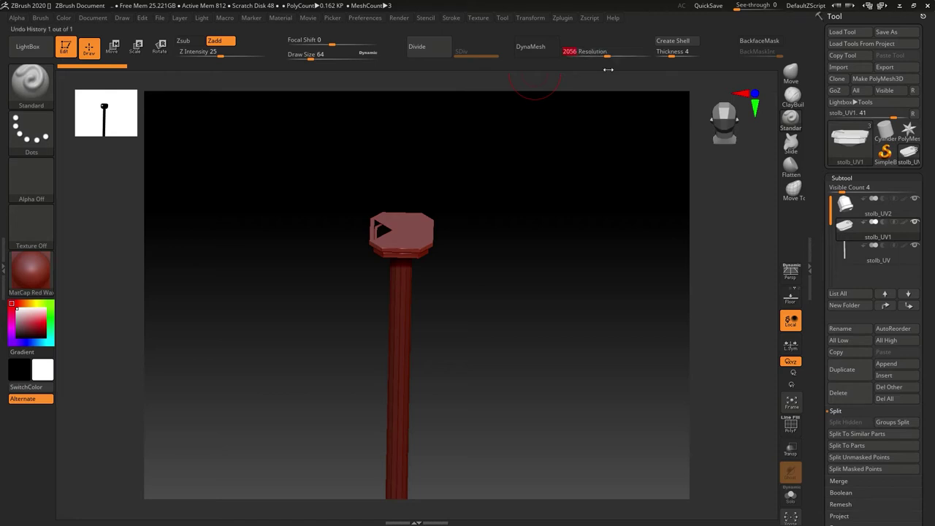
pyautogui.click(538, 60)
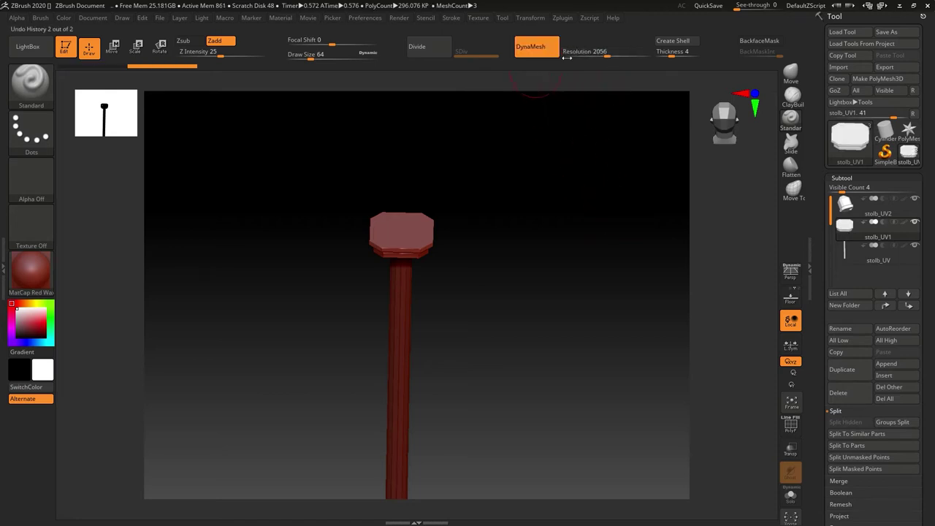
# Examine the cap's mesh density up close with the polyframe display, and turn the polyframe off
pyautogui.click(795, 428)
pyautogui.moveTo(555, 278); pyautogui.dragTo(558, 311)
pyautogui.moveTo(556, 343); pyautogui.dragTo(730, 433)
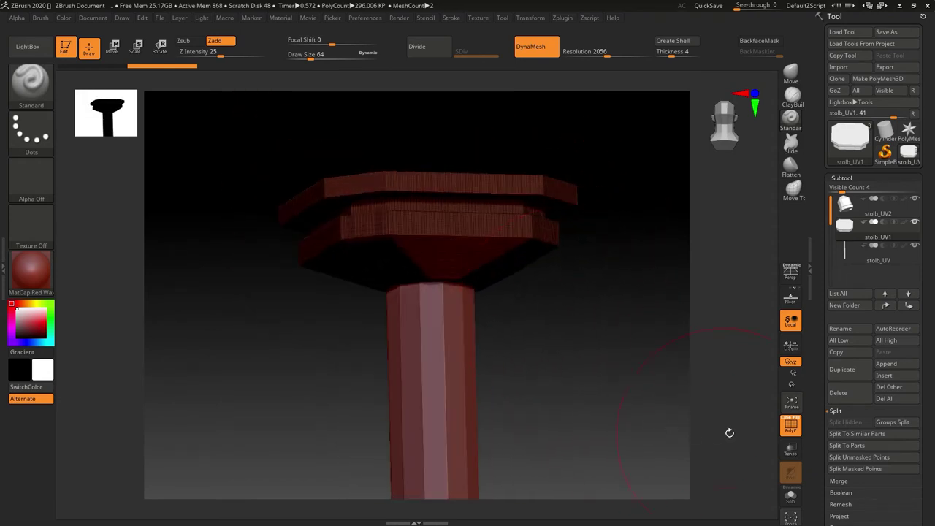
pyautogui.click(791, 425)
pyautogui.click(794, 425)
pyautogui.click(793, 425)
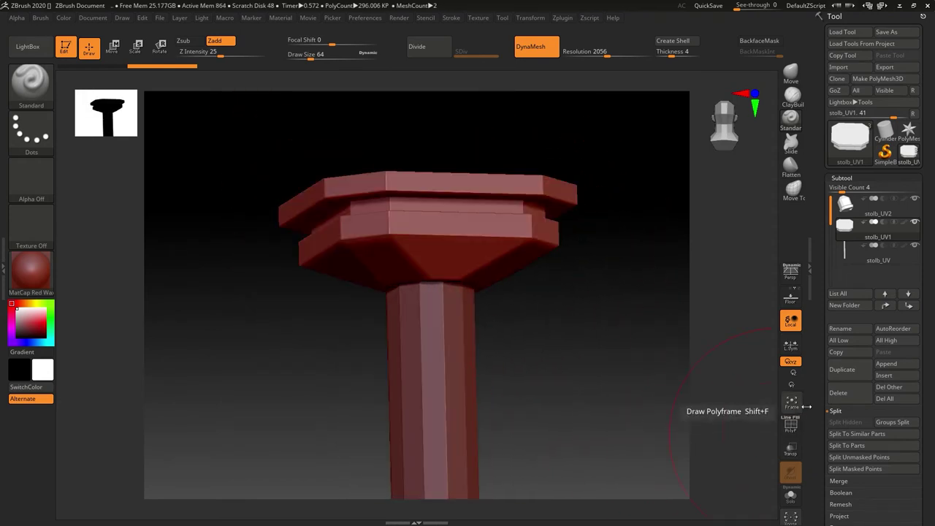
# Hide the base and shaft subtools to isolate the pole's cap, and examine its edges
pyautogui.moveTo(906, 226)
pyautogui.click(915, 199)
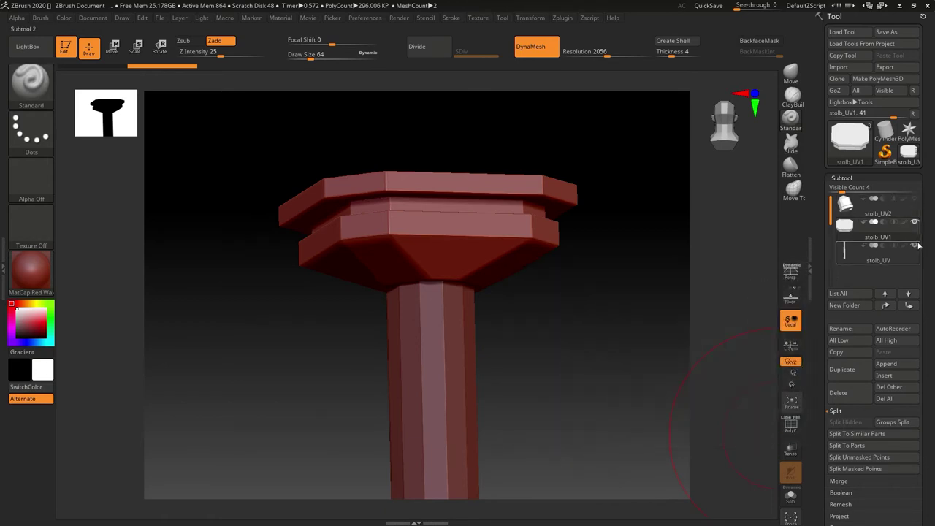
pyautogui.click(916, 245)
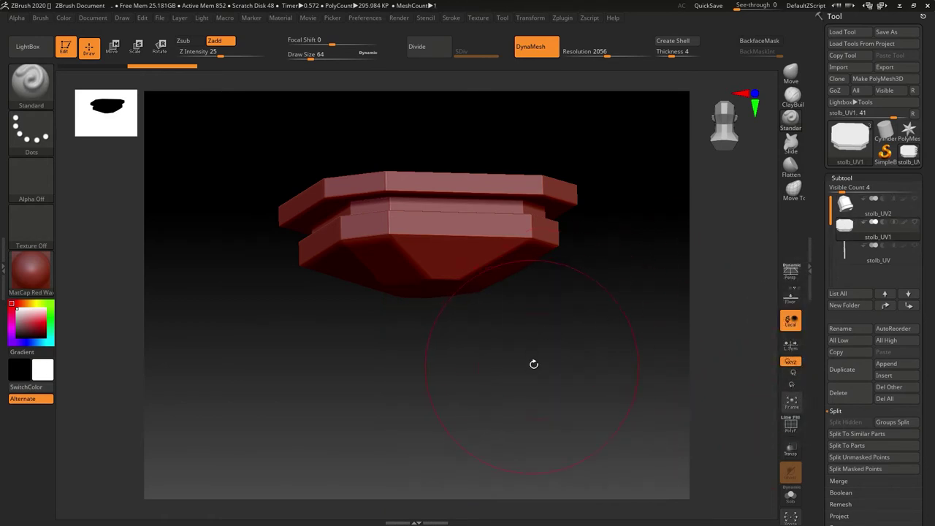
pyautogui.moveTo(533, 366); pyautogui.dragTo(523, 283)
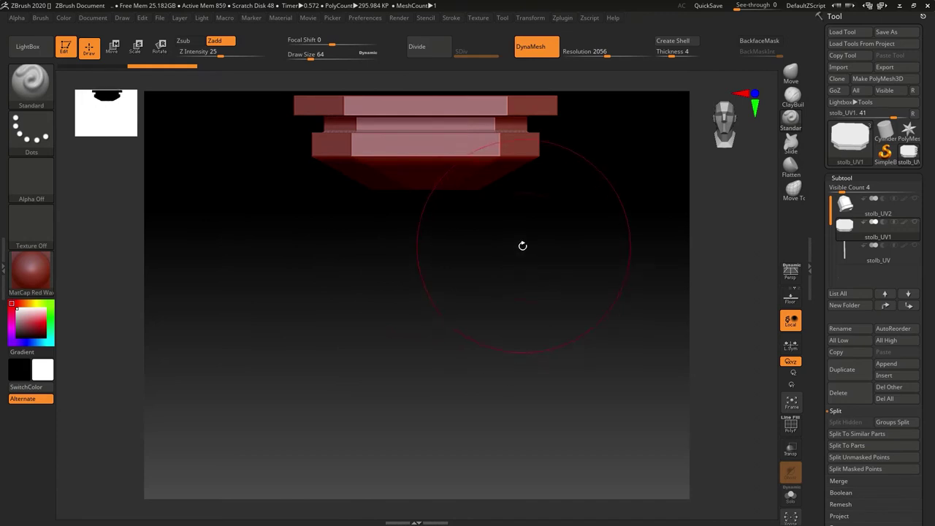
pyautogui.keyDown('alt'); pyautogui.moveTo(522, 246); pyautogui.dragTo(495, 353); pyautogui.keyUp('alt')
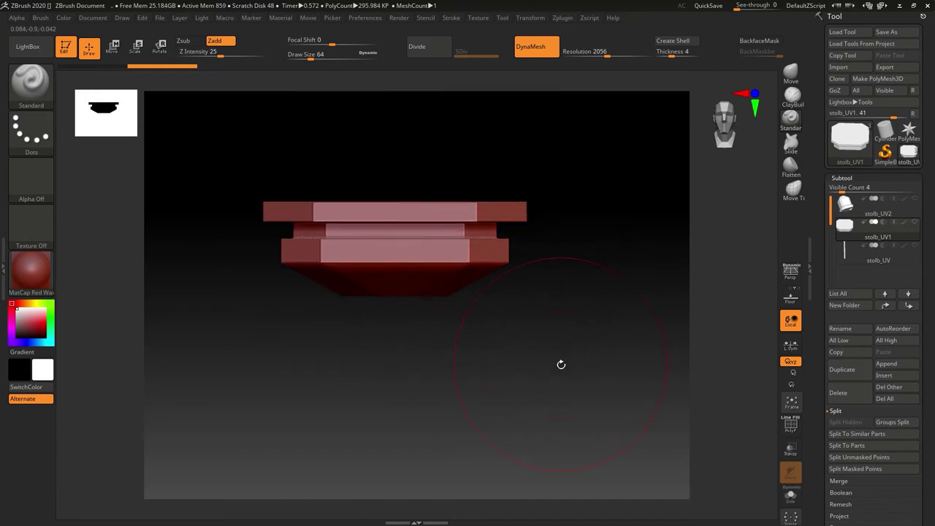
pyautogui.moveTo(559, 365); pyautogui.dragTo(541, 336)
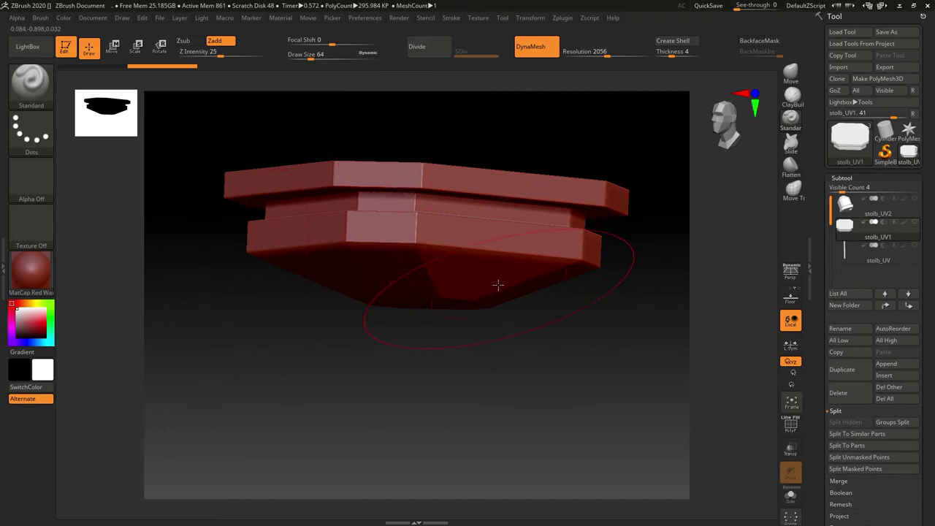
# Load the OrbFlatten_Edge brush from the set_3 folder of the brush library
pyautogui.click(36, 45)
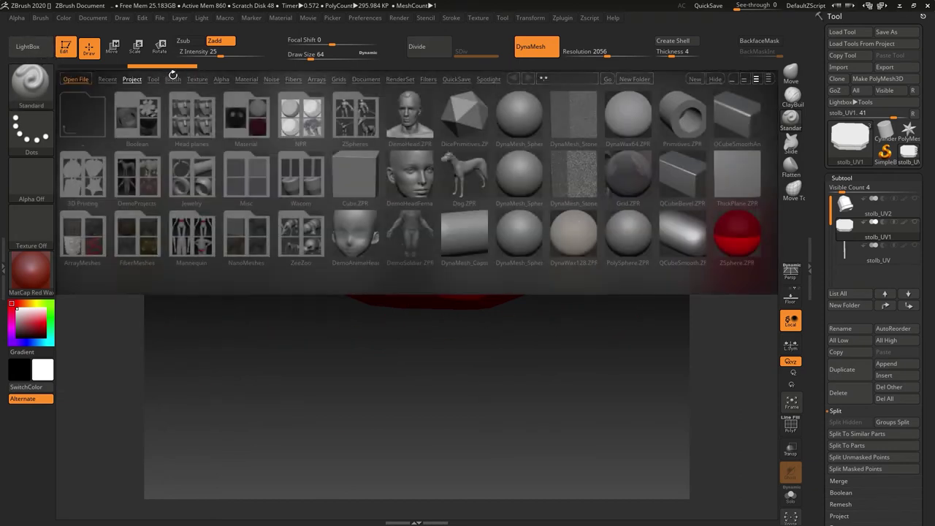
pyautogui.click(173, 79)
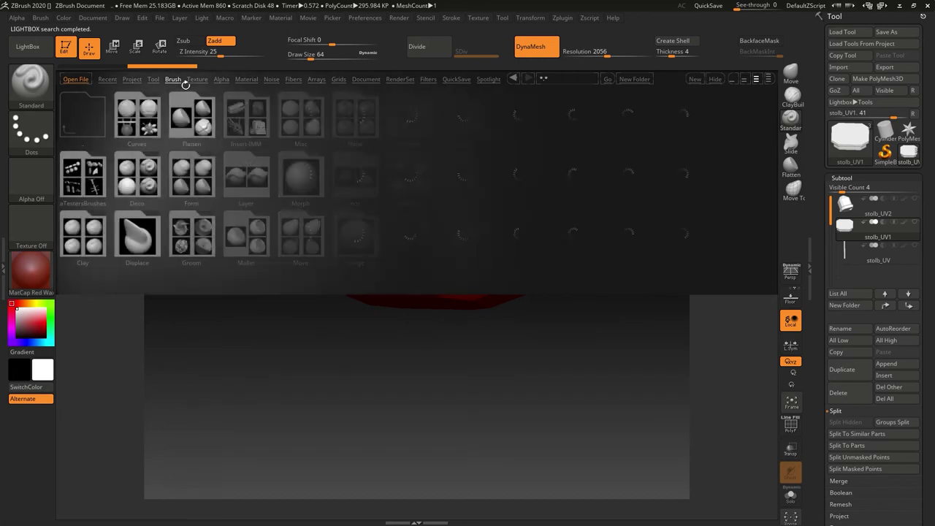
pyautogui.click(32, 86)
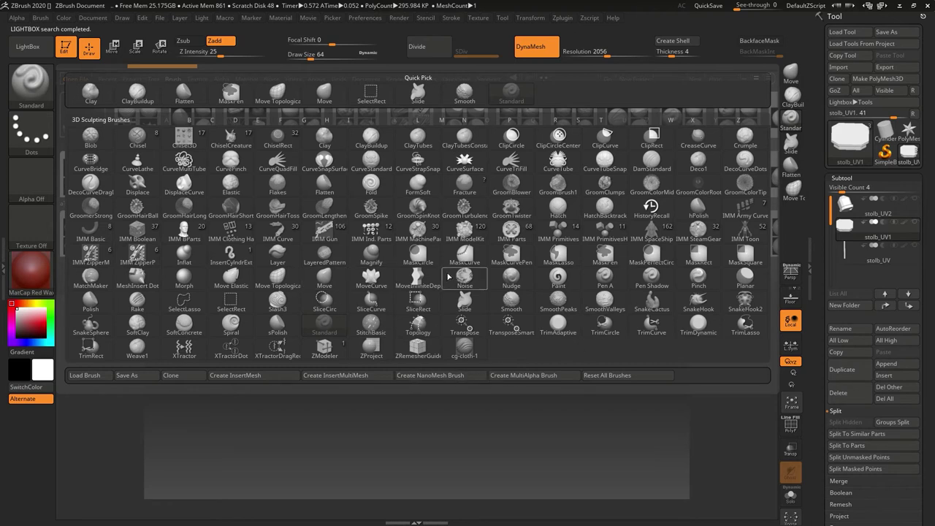
pyautogui.moveTo(450, 285)
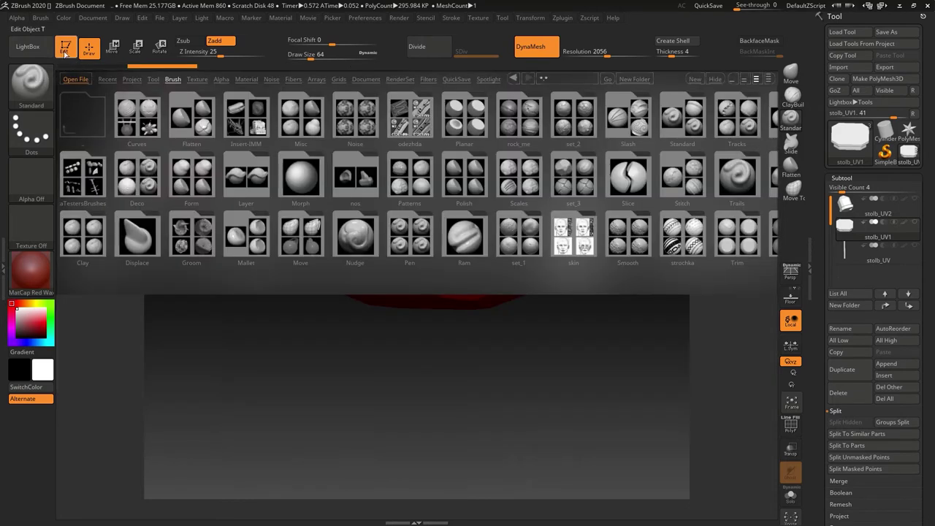
pyautogui.click(42, 48)
pyautogui.click(42, 48)
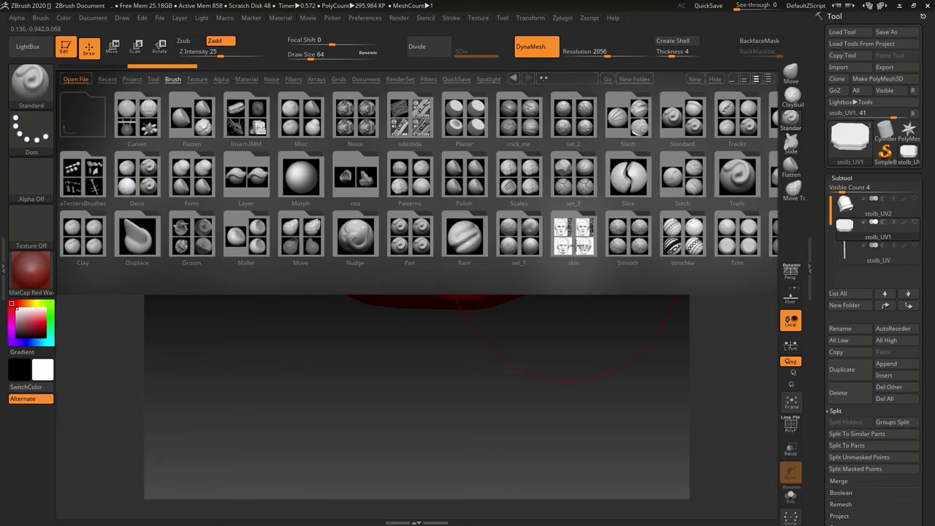
pyautogui.moveTo(599, 278)
pyautogui.mouseDown()
pyautogui.moveTo(574, 275)
pyautogui.moveTo(527, 199)
pyautogui.mouseUp()
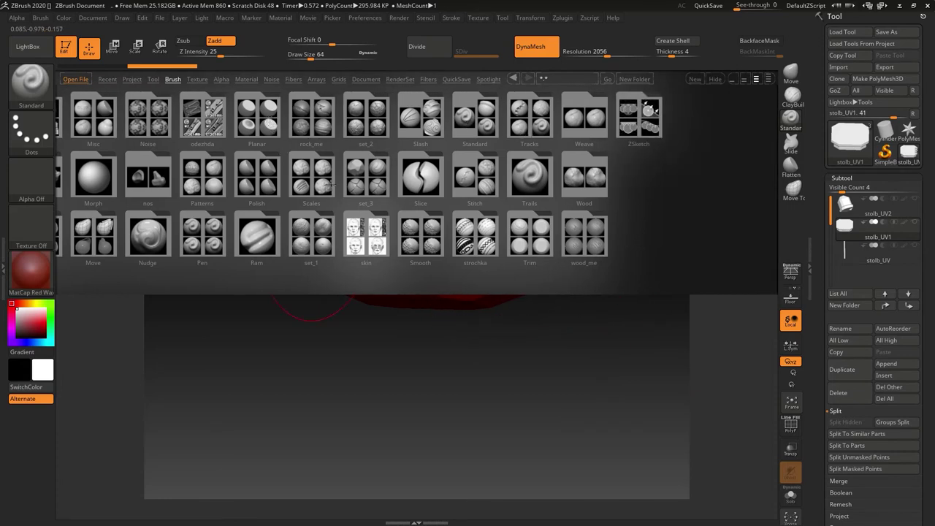
pyautogui.click(370, 179)
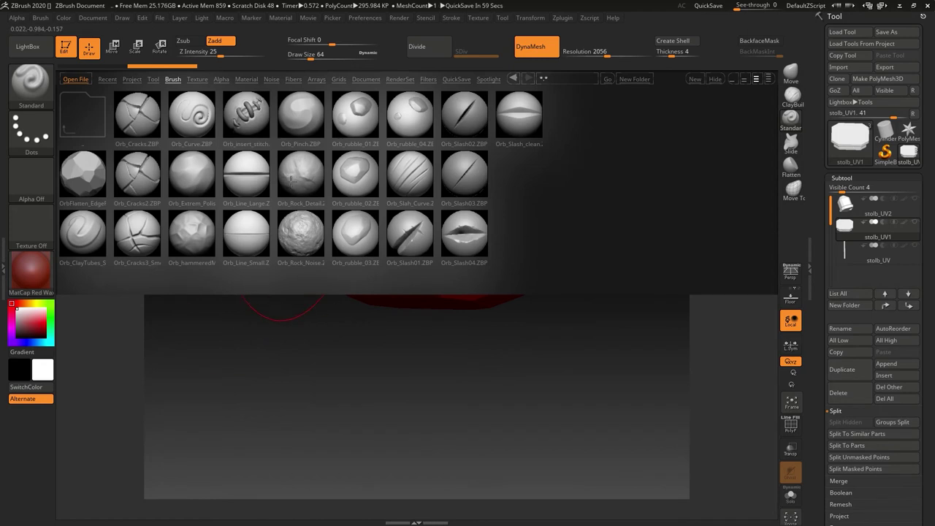
pyautogui.click(87, 178)
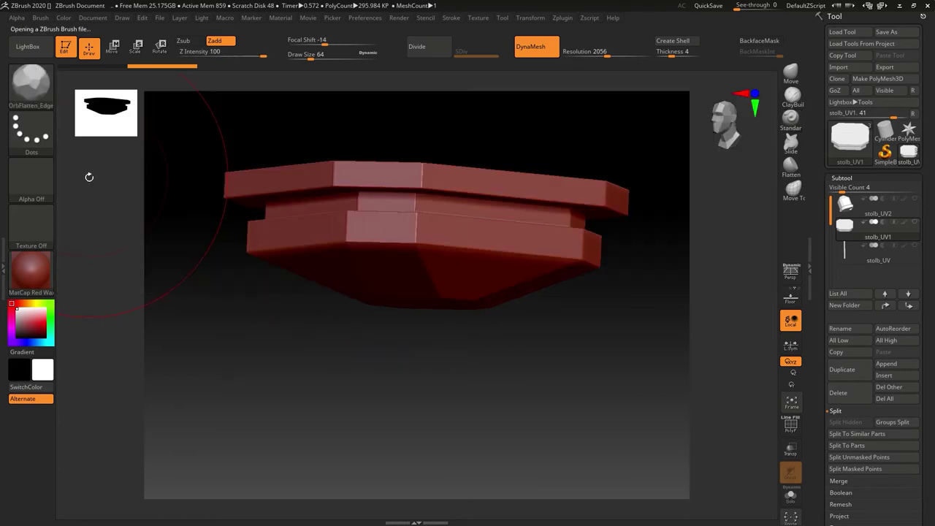
# Set the draw size to 8 and focal shift to -70, and chip the corner edges of the cap's lower tier with OrbFlatten_Edge
pyautogui.press('space')
pyautogui.moveTo(411, 259)
pyautogui.mouseDown()
pyautogui.moveTo(397, 260)
pyautogui.moveTo(400, 269)
pyautogui.moveTo(394, 261)
pyautogui.mouseUp()
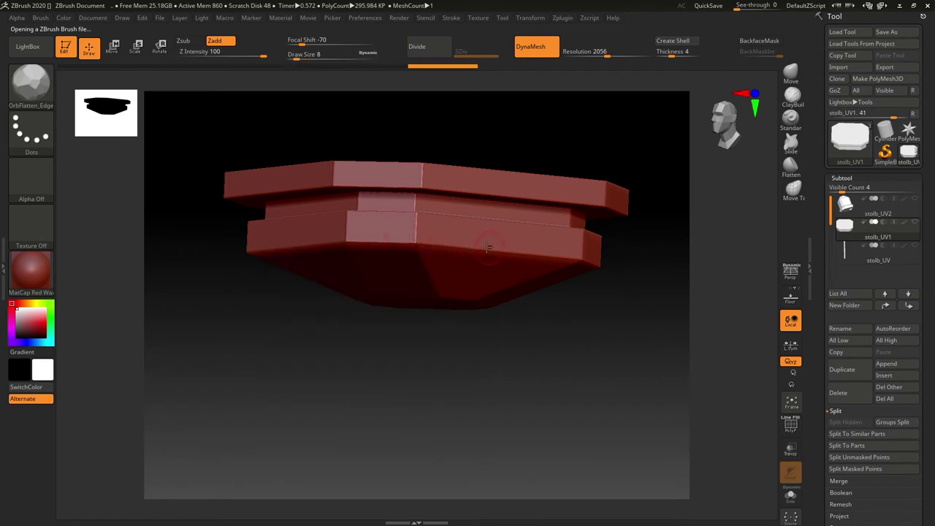
pyautogui.keyDown('shift'); pyautogui.moveTo(386, 376); pyautogui.dragTo(470, 362); pyautogui.keyUp('shift')
pyautogui.keyDown('ctrl'); pyautogui.moveTo(471, 363); pyautogui.dragTo(511, 431, button='right'); pyautogui.keyUp('ctrl')
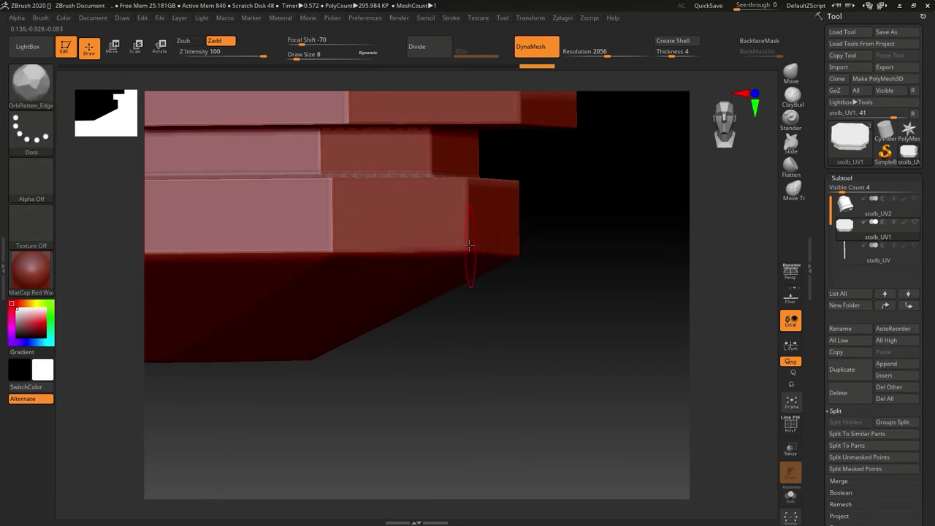
pyautogui.moveTo(463, 249)
pyautogui.mouseDown(button='right')
pyautogui.moveTo(465, 328)
pyautogui.moveTo(380, 276)
pyautogui.mouseUp(button='right')
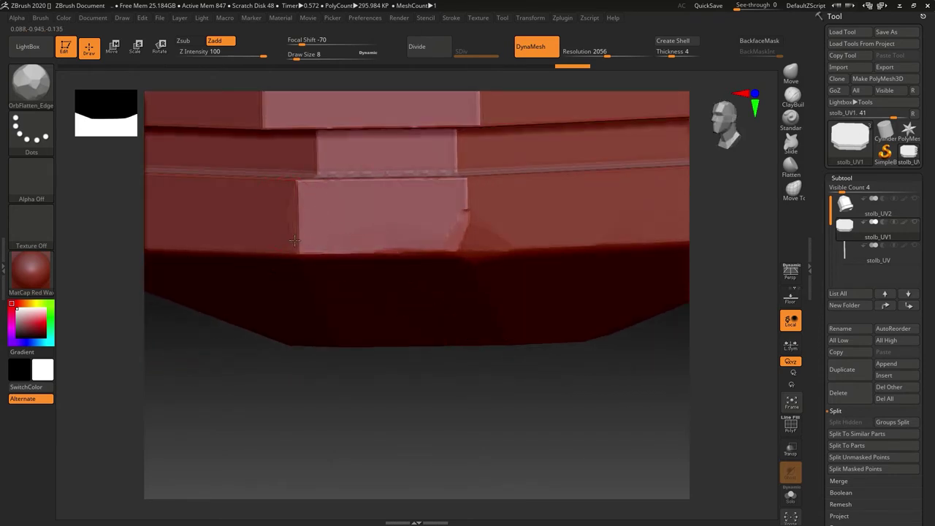
pyautogui.moveTo(302, 324); pyautogui.dragTo(283, 376, button='right')
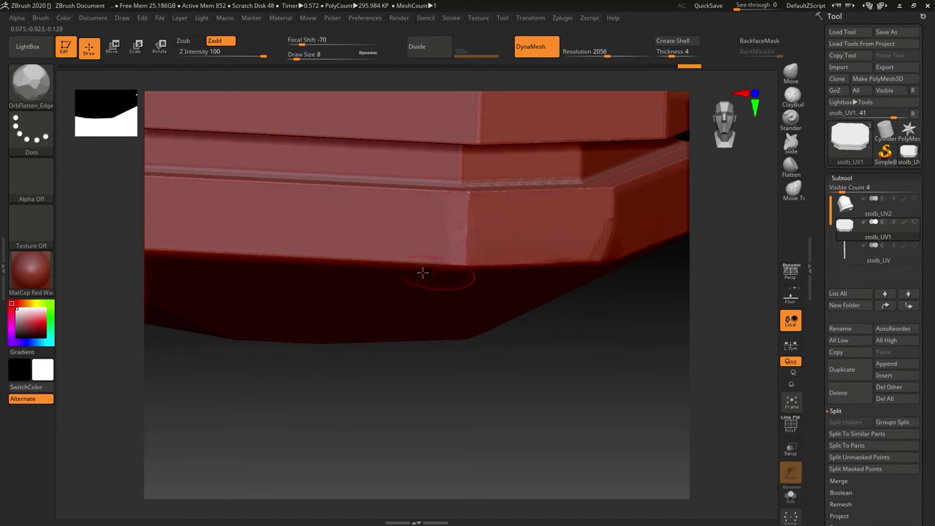
pyautogui.moveTo(365, 372); pyautogui.dragTo(501, 272, button='right')
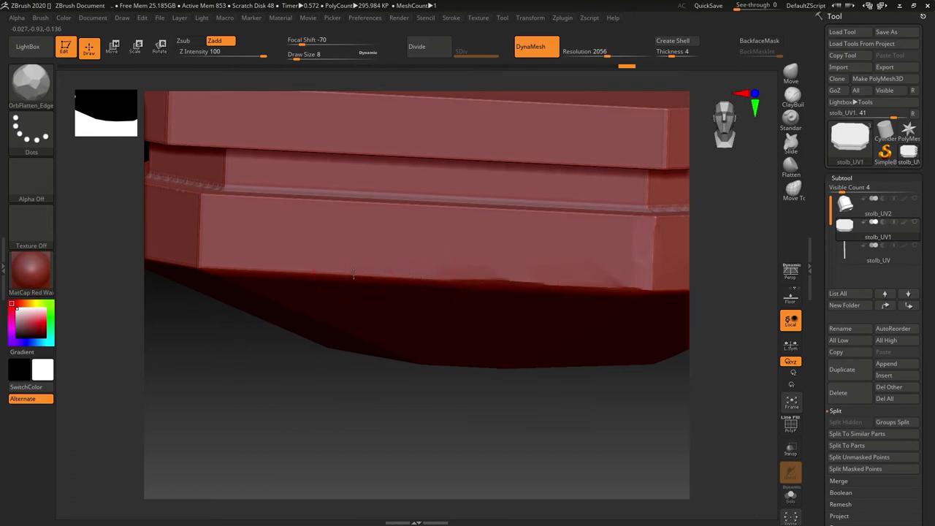
# Flatten irregular chips along the long bottom edge and adjoining corners of the cap's lower tier
pyautogui.moveTo(354, 273)
pyautogui.mouseDown()
pyautogui.moveTo(325, 270)
pyautogui.moveTo(343, 262)
pyautogui.mouseUp()
pyautogui.moveTo(236, 355); pyautogui.dragTo(282, 287)
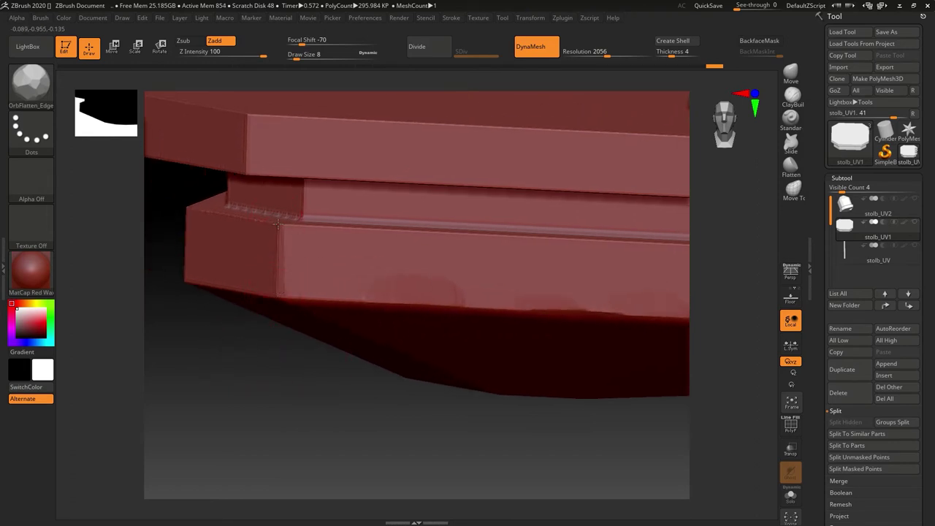
pyautogui.moveTo(265, 324); pyautogui.dragTo(270, 255)
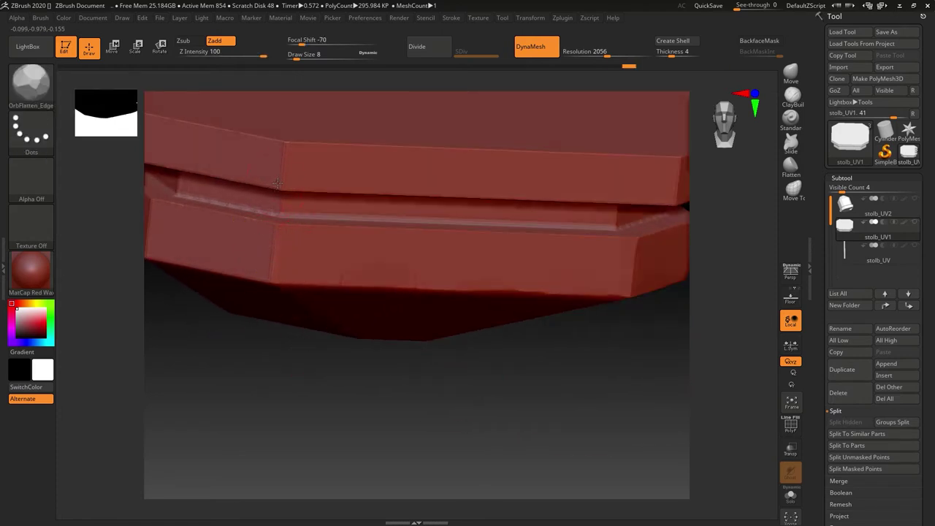
pyautogui.moveTo(256, 380)
pyautogui.mouseDown()
pyautogui.moveTo(350, 391)
pyautogui.moveTo(291, 278)
pyautogui.mouseUp()
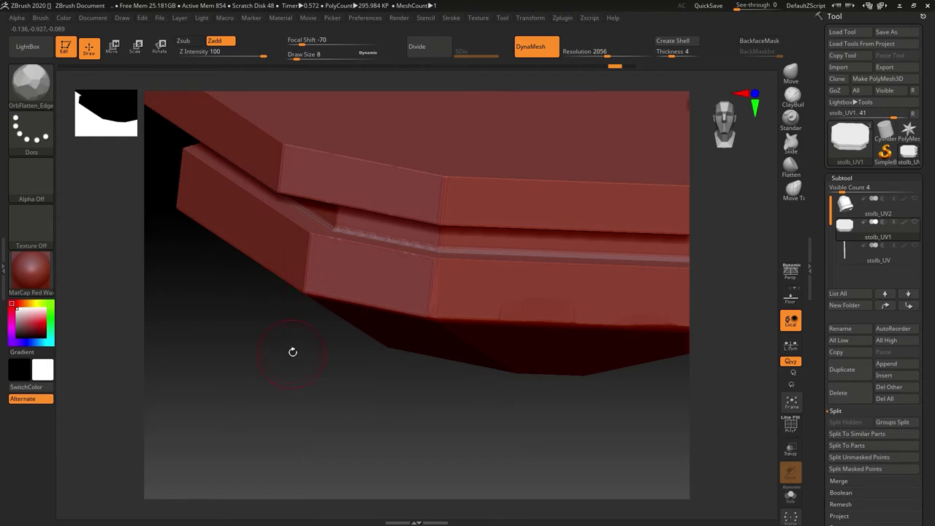
pyautogui.moveTo(293, 352); pyautogui.dragTo(284, 303)
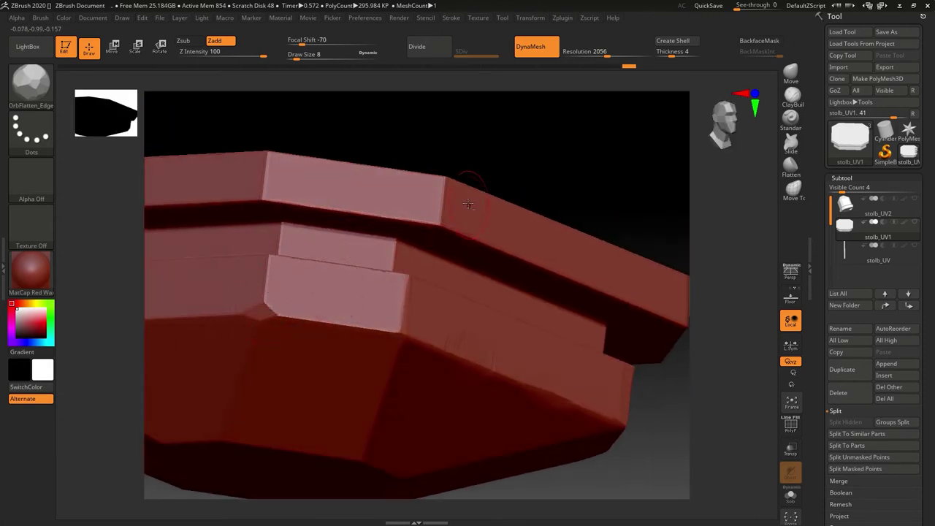
pyautogui.keyDown('alt'); pyautogui.moveTo(473, 158); pyautogui.dragTo(618, 108); pyautogui.keyUp('alt')
pyautogui.moveTo(281, 456); pyautogui.dragTo(277, 322)
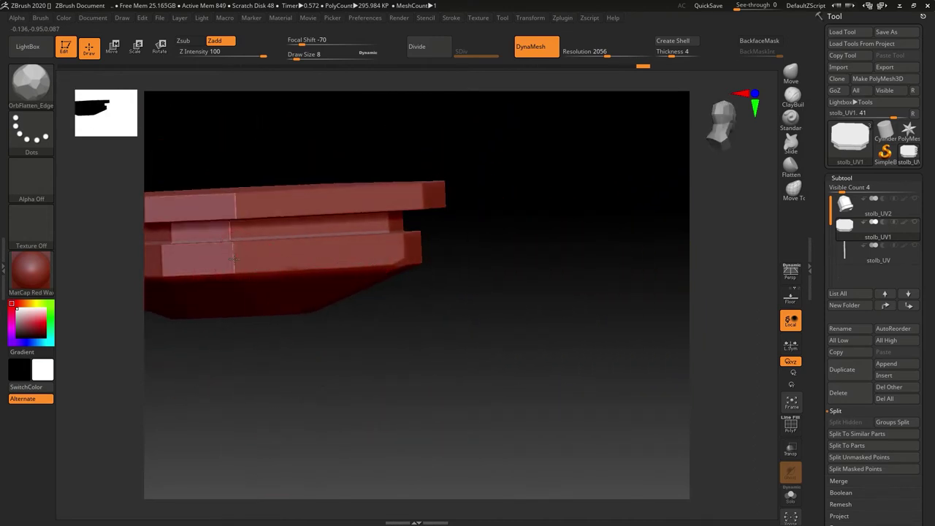
# Wear down the vertical corner edges on the remaining sides of the cap's lower tier with the edge-flattening brush
pyautogui.moveTo(232, 260); pyautogui.dragTo(189, 271)
pyautogui.keyDown('alt'); pyautogui.moveTo(245, 281); pyautogui.dragTo(375, 309, button='right'); pyautogui.keyUp('alt')
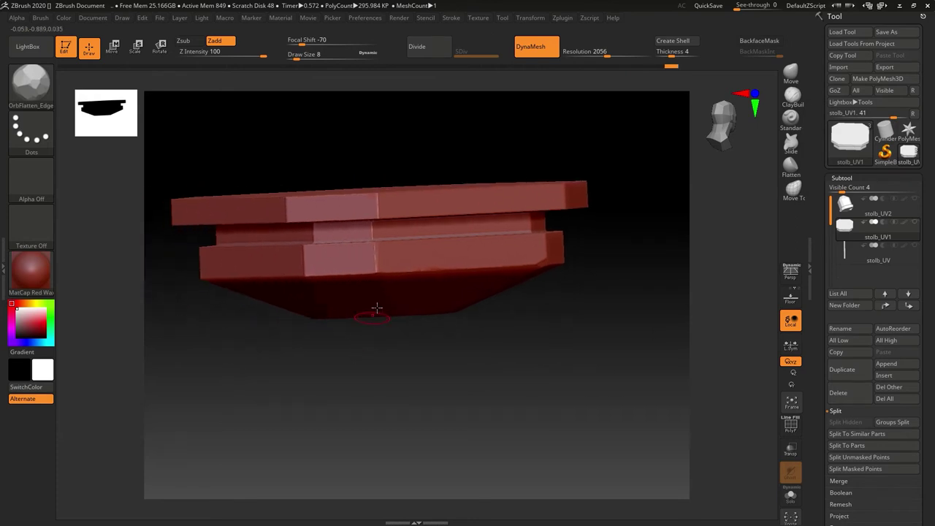
pyautogui.moveTo(505, 139); pyautogui.dragTo(455, 191)
pyautogui.moveTo(534, 148); pyautogui.dragTo(477, 206)
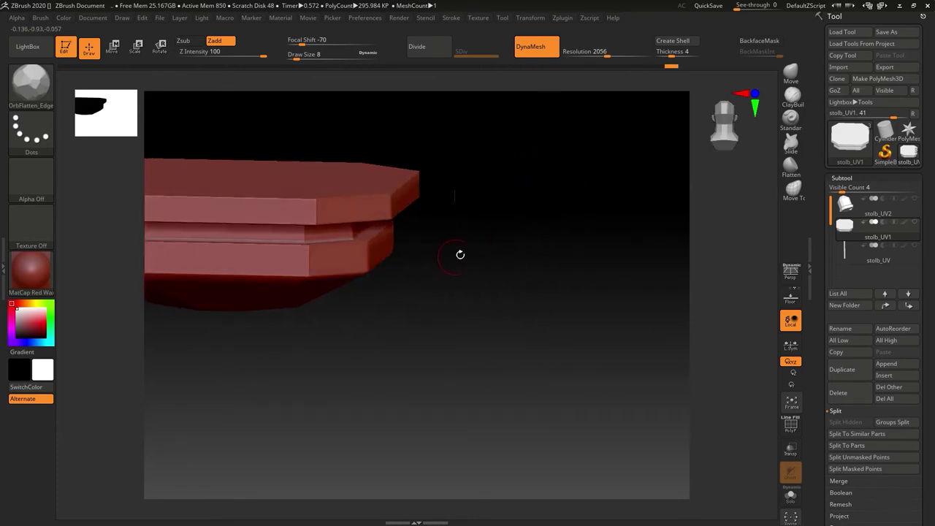
pyautogui.keyDown('ctrl'); pyautogui.moveTo(460, 255); pyautogui.dragTo(424, 372, button='right'); pyautogui.keyUp('ctrl')
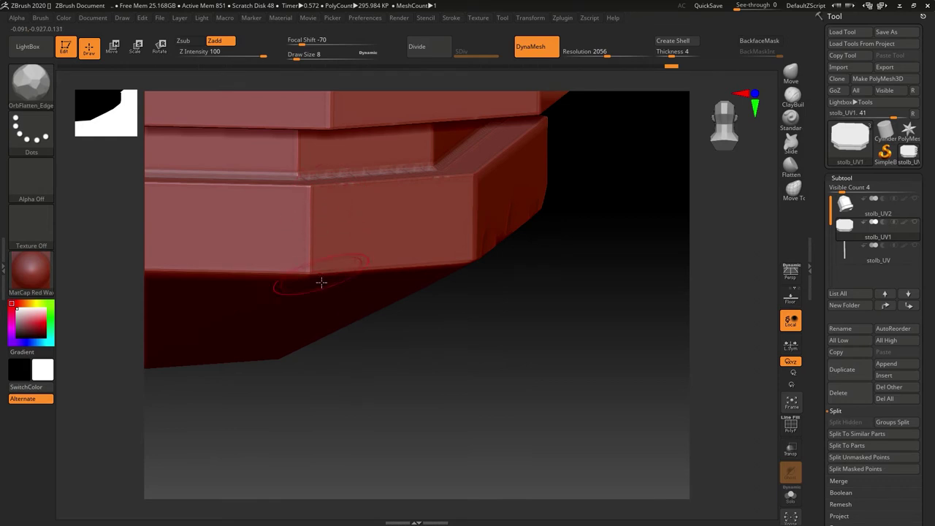
pyautogui.moveTo(307, 193); pyautogui.dragTo(310, 228)
pyautogui.moveTo(310, 261)
pyautogui.mouseDown()
pyautogui.moveTo(310, 270)
pyautogui.moveTo(297, 259)
pyautogui.moveTo(296, 227)
pyautogui.mouseUp()
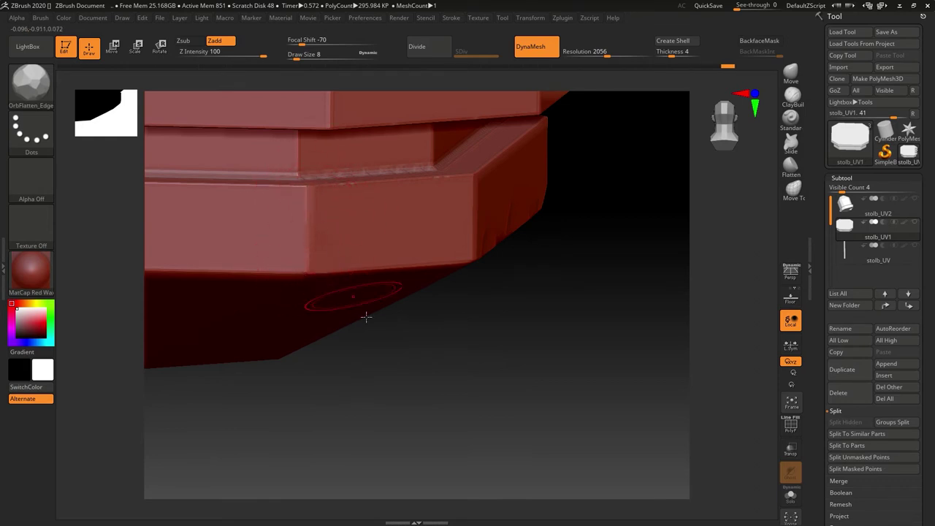
pyautogui.moveTo(366, 317)
pyautogui.mouseDown()
pyautogui.moveTo(430, 305)
pyautogui.moveTo(392, 324)
pyautogui.moveTo(455, 324)
pyautogui.moveTo(260, 329)
pyautogui.mouseUp()
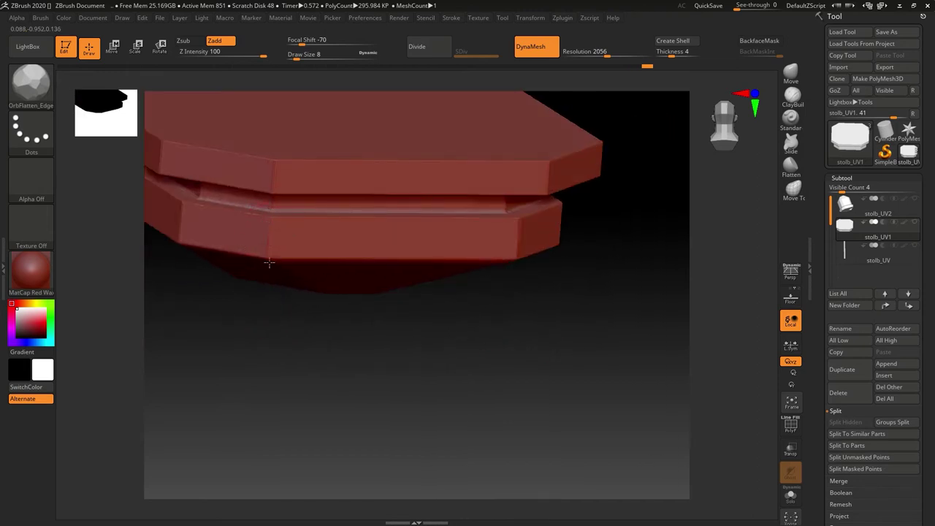
pyautogui.moveTo(266, 258)
pyautogui.mouseDown()
pyautogui.moveTo(187, 235)
pyautogui.moveTo(524, 358)
pyautogui.moveTo(493, 357)
pyautogui.moveTo(505, 353)
pyautogui.moveTo(525, 282)
pyautogui.moveTo(526, 370)
pyautogui.moveTo(478, 376)
pyautogui.moveTo(419, 330)
pyautogui.mouseUp()
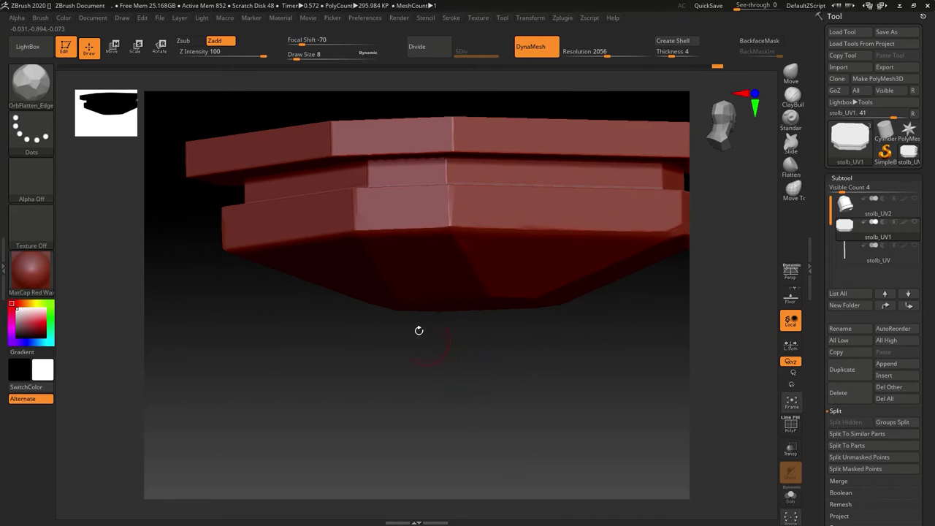
# Load the Orb_Slash01 brush, stamp a diagonal slash across the lower tier's bottom edge, and inspect the cut from several angles
pyautogui.click(27, 46)
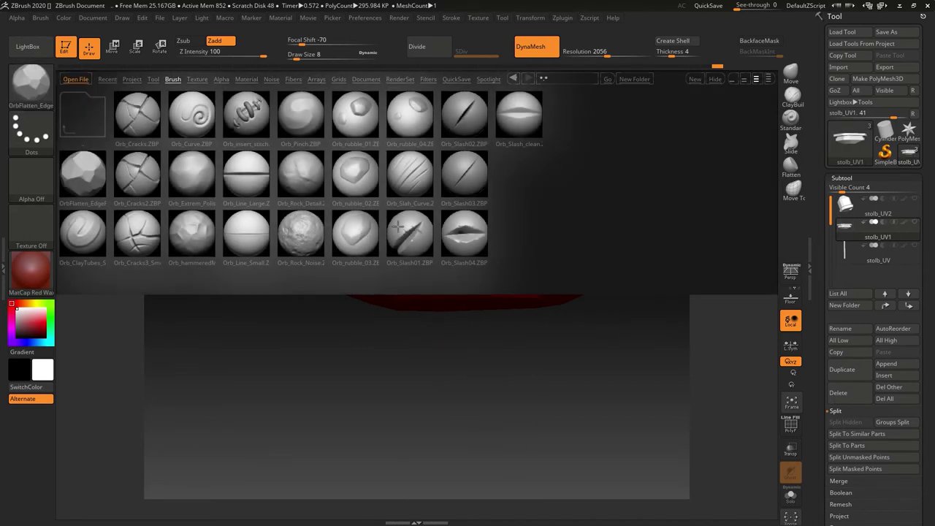
pyautogui.doubleClick(414, 234)
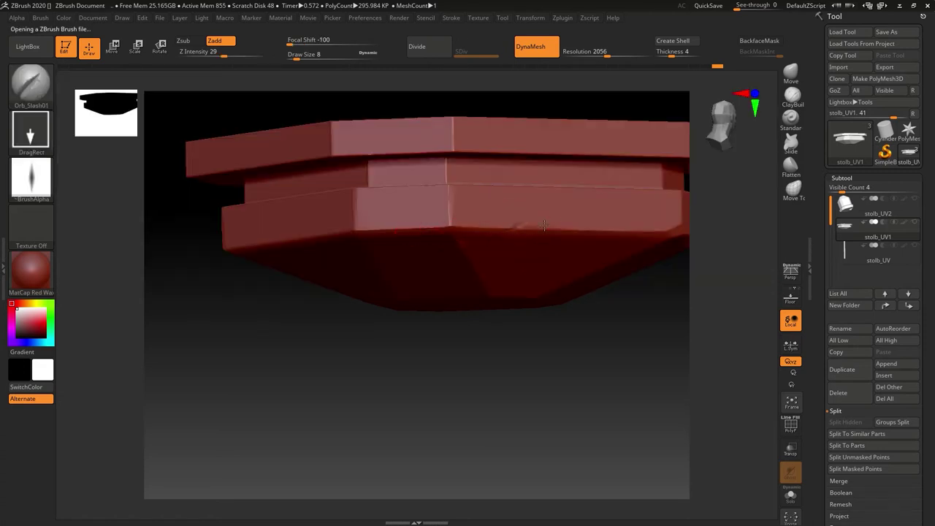
pyautogui.moveTo(508, 233); pyautogui.dragTo(540, 207)
pyautogui.moveTo(575, 292); pyautogui.dragTo(454, 355)
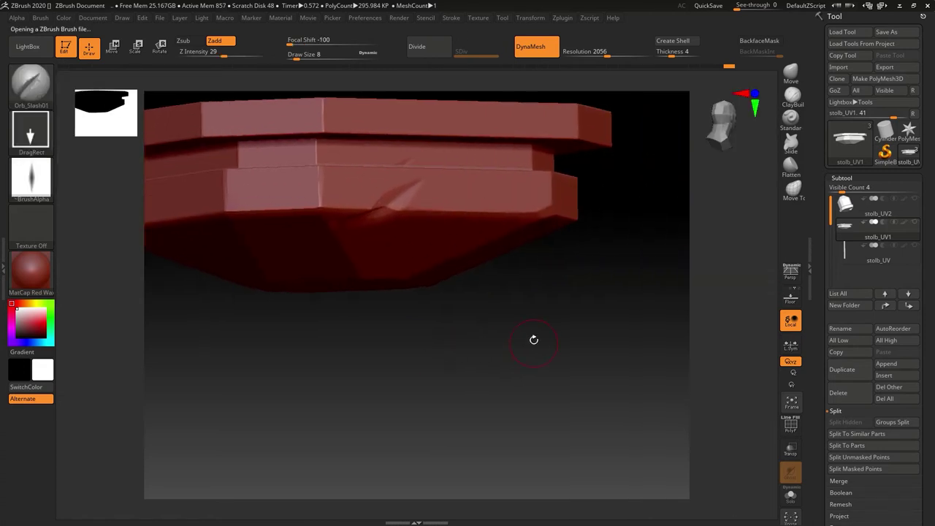
pyautogui.moveTo(534, 339)
pyautogui.mouseDown()
pyautogui.moveTo(491, 251)
pyautogui.moveTo(505, 276)
pyautogui.moveTo(412, 282)
pyautogui.moveTo(467, 311)
pyautogui.moveTo(485, 307)
pyautogui.moveTo(489, 282)
pyautogui.moveTo(446, 256)
pyautogui.moveTo(421, 186)
pyautogui.moveTo(404, 226)
pyautogui.moveTo(407, 242)
pyautogui.moveTo(396, 246)
pyautogui.moveTo(498, 283)
pyautogui.moveTo(407, 211)
pyautogui.mouseUp()
pyautogui.press('shift')
pyautogui.press('shift')
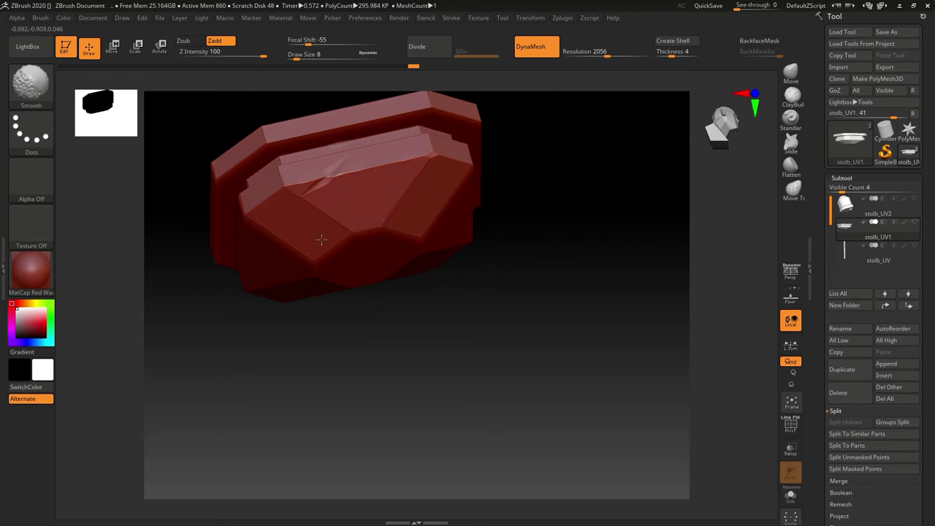
pyautogui.moveTo(313, 322)
pyautogui.mouseDown()
pyautogui.moveTo(315, 338)
pyautogui.moveTo(344, 328)
pyautogui.mouseUp()
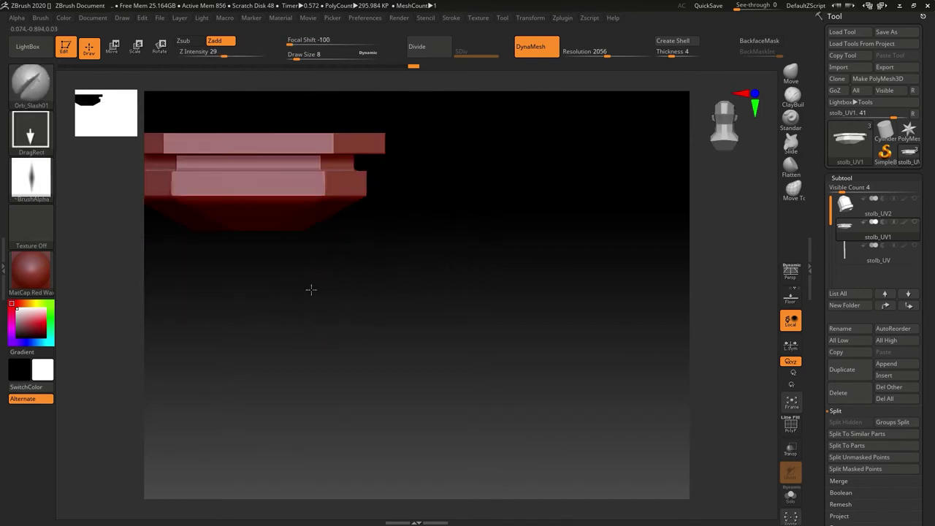
# Cut slash notches into the middle and corner of the lower tier's bottom edge on another side of the cap
pyautogui.moveTo(311, 290); pyautogui.dragTo(393, 259)
pyautogui.moveTo(391, 158)
pyautogui.mouseDown()
pyautogui.moveTo(443, 163)
pyautogui.moveTo(458, 151)
pyautogui.moveTo(438, 189)
pyautogui.moveTo(411, 154)
pyautogui.moveTo(468, 151)
pyautogui.mouseUp()
pyautogui.moveTo(388, 247)
pyautogui.mouseDown()
pyautogui.moveTo(426, 240)
pyautogui.moveTo(392, 255)
pyautogui.moveTo(429, 250)
pyautogui.moveTo(414, 228)
pyautogui.mouseUp()
pyautogui.keyDown('shift'); pyautogui.moveTo(368, 284); pyautogui.dragTo(446, 301); pyautogui.keyUp('shift')
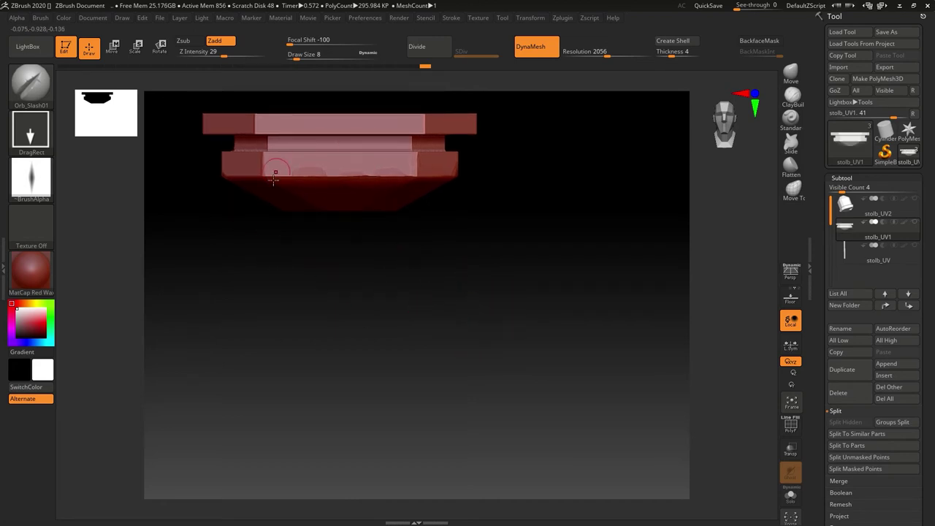
pyautogui.keyDown('alt'); pyautogui.moveTo(430, 309); pyautogui.dragTo(502, 323); pyautogui.keyUp('alt')
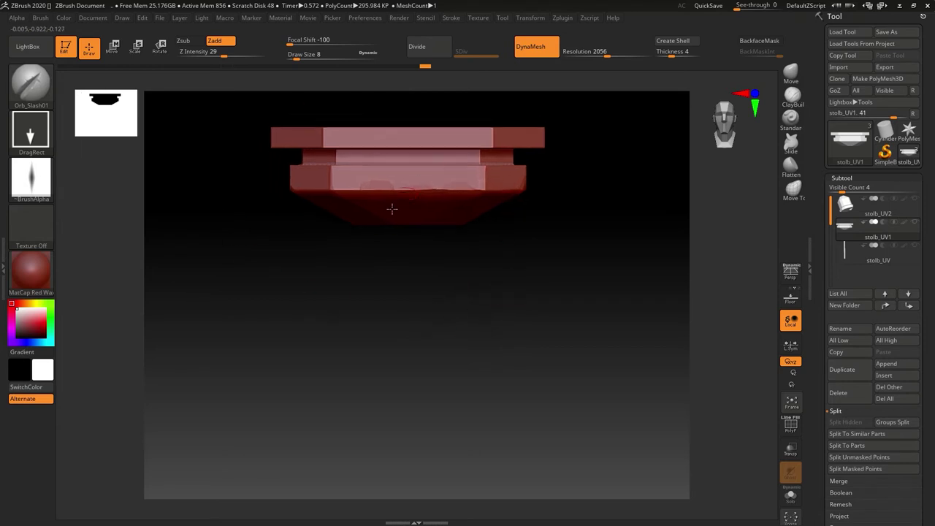
pyautogui.moveTo(413, 307); pyautogui.dragTo(416, 306)
pyautogui.moveTo(342, 220); pyautogui.dragTo(435, 223)
pyautogui.moveTo(402, 284); pyautogui.dragTo(438, 309)
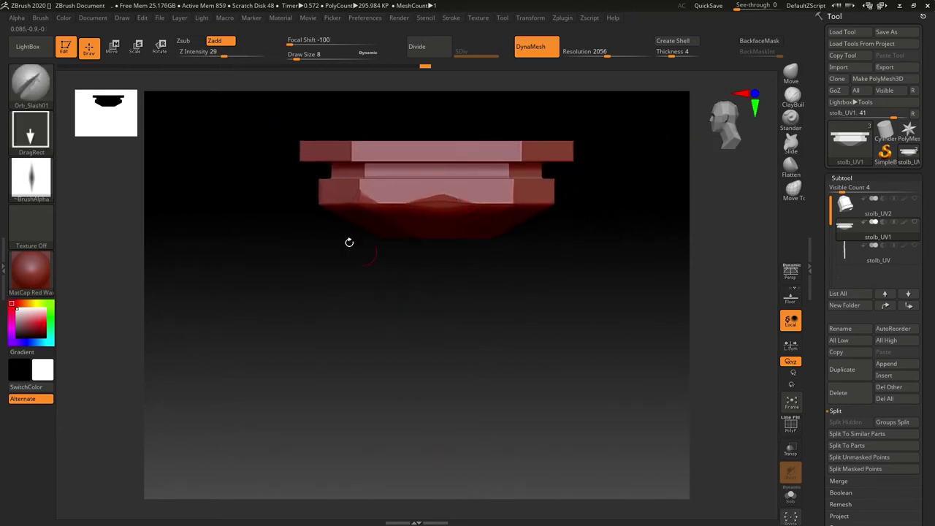
# Load the Lu_Cracks_05 brush from the rock_me brush folder
pyautogui.click(34, 50)
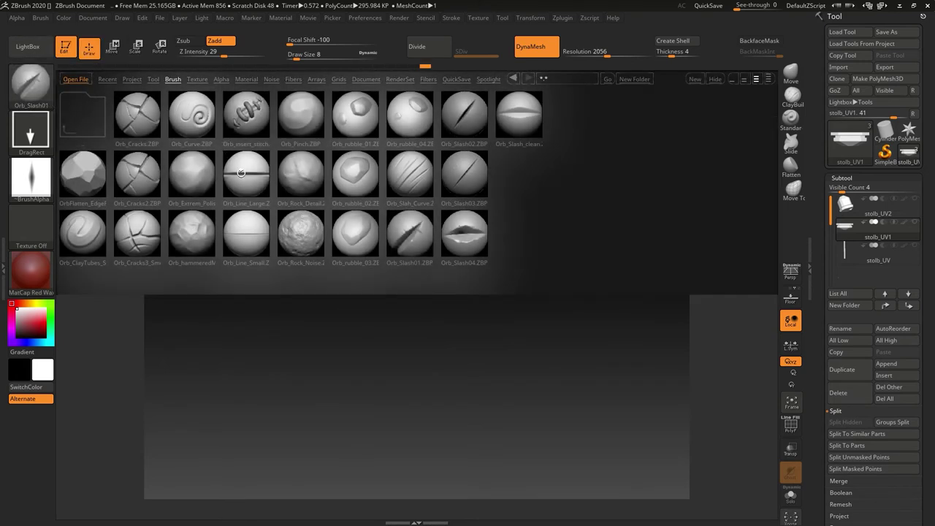
pyautogui.click(93, 114)
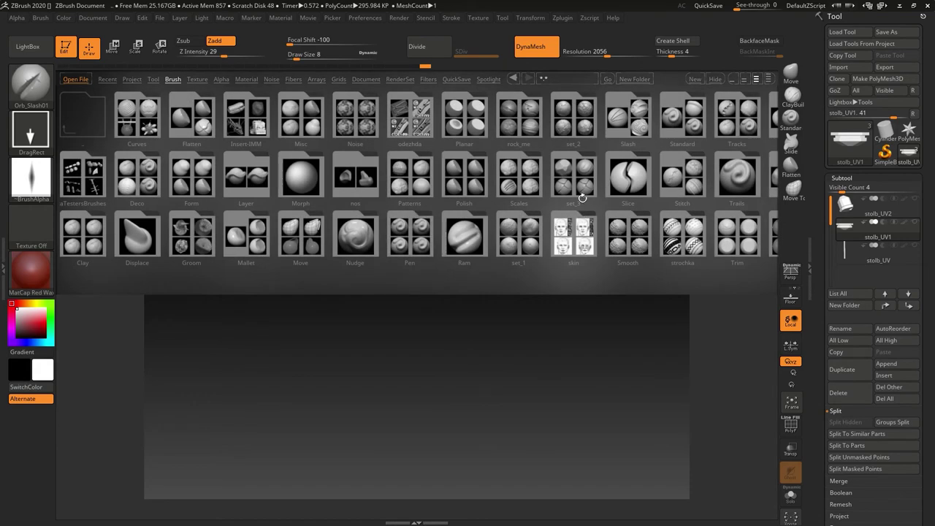
pyautogui.click(526, 123)
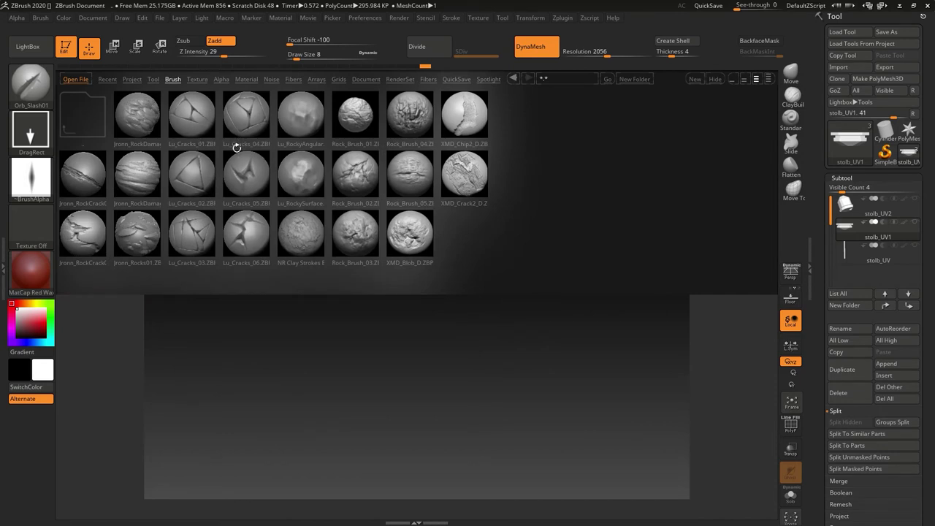
pyautogui.click(251, 171)
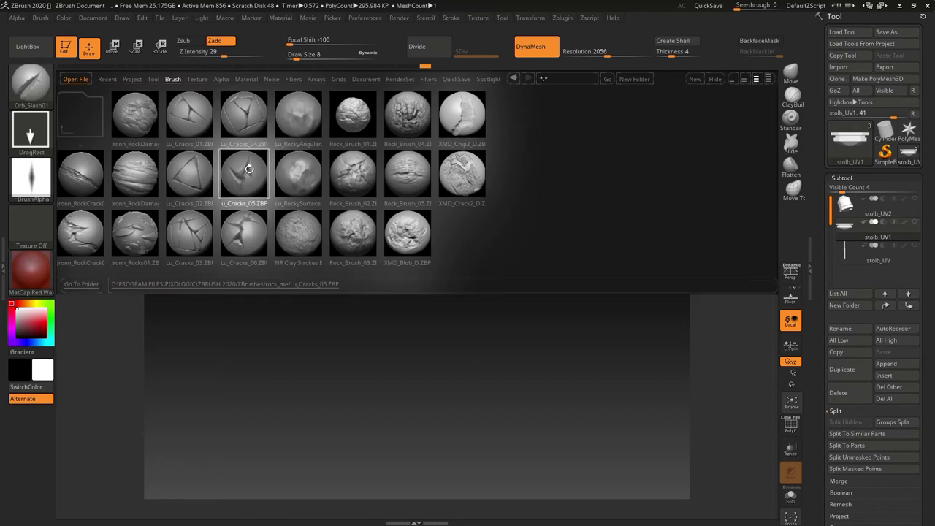
pyautogui.doubleClick(249, 169)
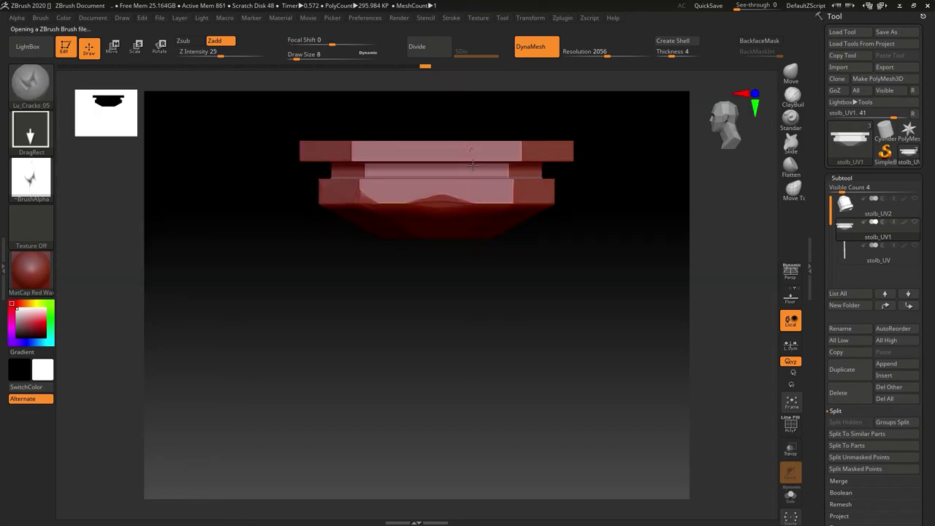
# Stamp Lu_Cracks_05 cracks around the sides and underside of the column capital, undoing one unwanted stamp
pyautogui.moveTo(445, 267)
pyautogui.mouseDown()
pyautogui.moveTo(465, 257)
pyautogui.moveTo(371, 213)
pyautogui.moveTo(389, 260)
pyautogui.mouseUp()
pyautogui.moveTo(443, 290); pyautogui.dragTo(449, 303)
pyautogui.hotkey('ctrl', 'z')
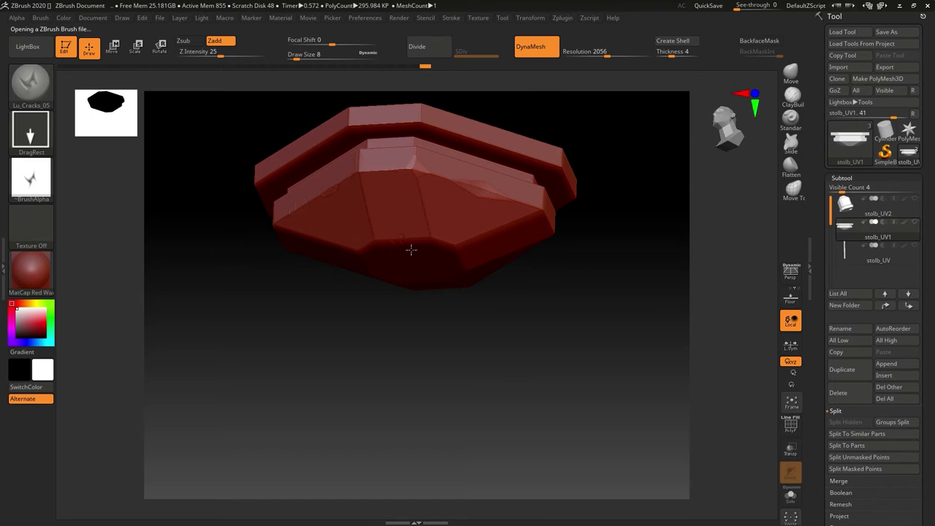
pyautogui.moveTo(417, 267); pyautogui.dragTo(437, 285)
pyautogui.moveTo(396, 311); pyautogui.dragTo(414, 304)
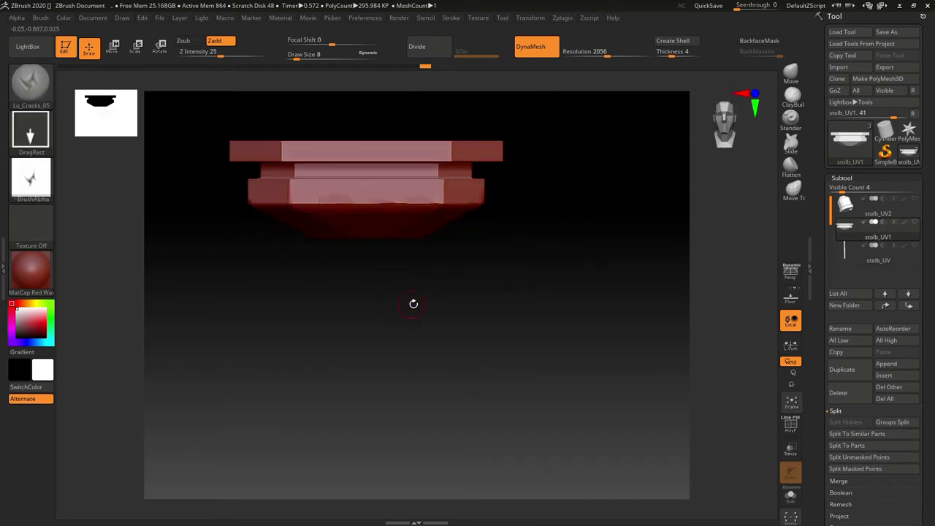
pyautogui.moveTo(502, 299); pyautogui.dragTo(459, 308)
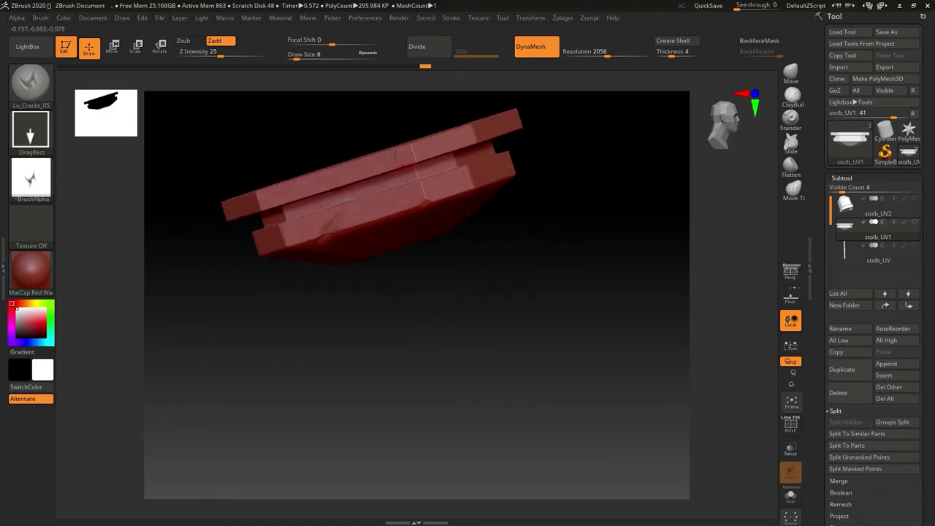
# Load the XMD_Crack2_D brush, undo its test stamp on the capital and lower the Z Intensity to 8
pyautogui.click(38, 47)
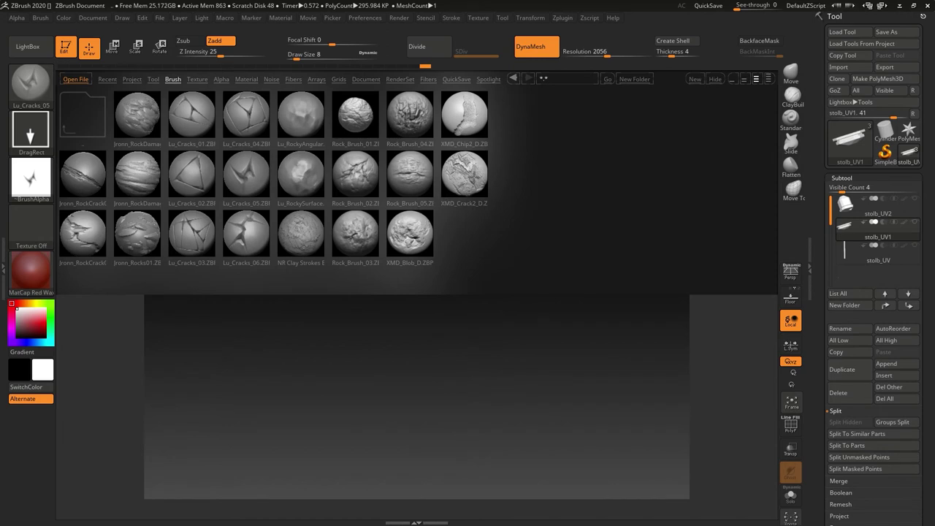
pyautogui.doubleClick(465, 175)
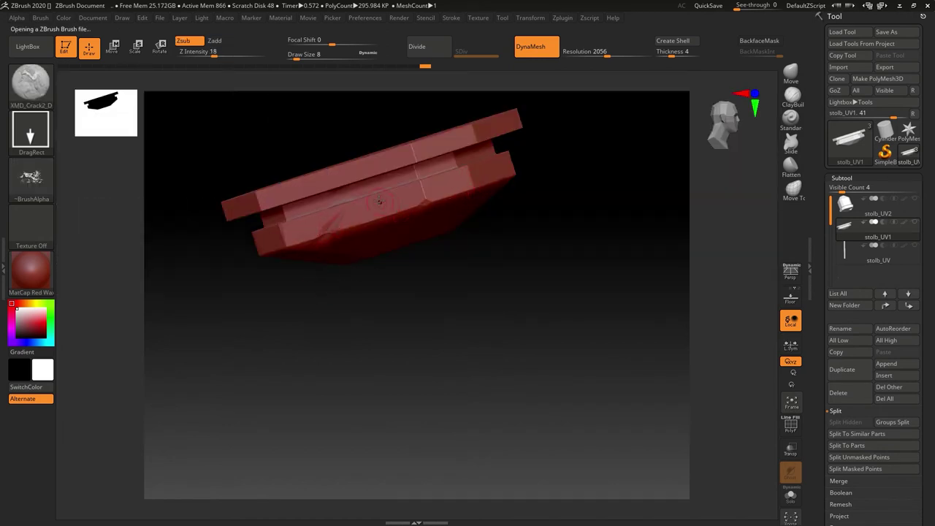
pyautogui.moveTo(402, 252); pyautogui.dragTo(424, 291)
pyautogui.hotkey('ctrl', 'z')
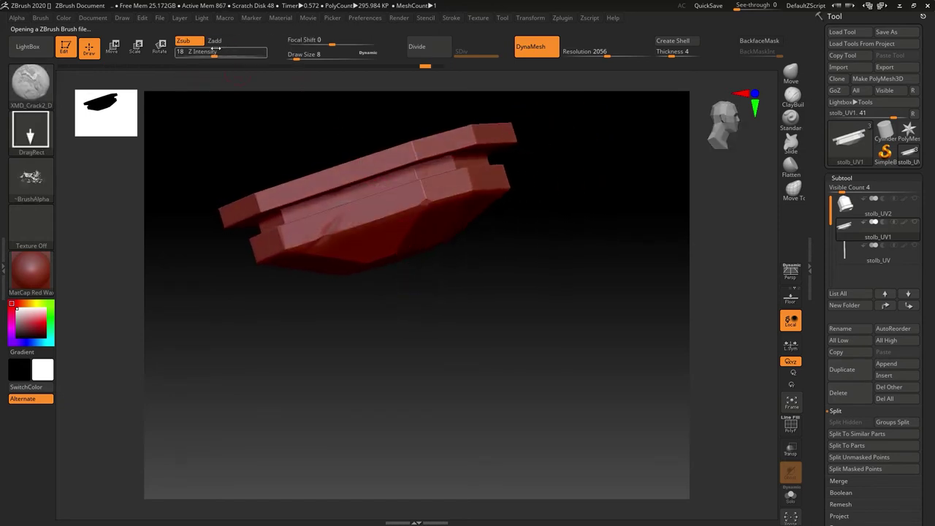
pyautogui.moveTo(214, 56); pyautogui.dragTo(203, 56)
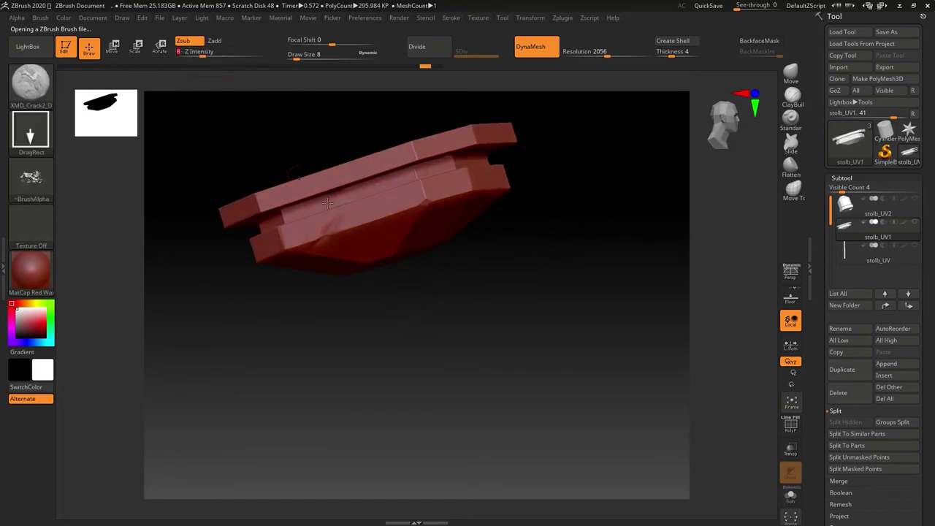
# Stamp the XMD_Crack2_D crack texture over the capital's side faces and its sloping underside
pyautogui.keyDown('alt'); pyautogui.moveTo(528, 384); pyautogui.dragTo(340, 210); pyautogui.keyUp('alt')
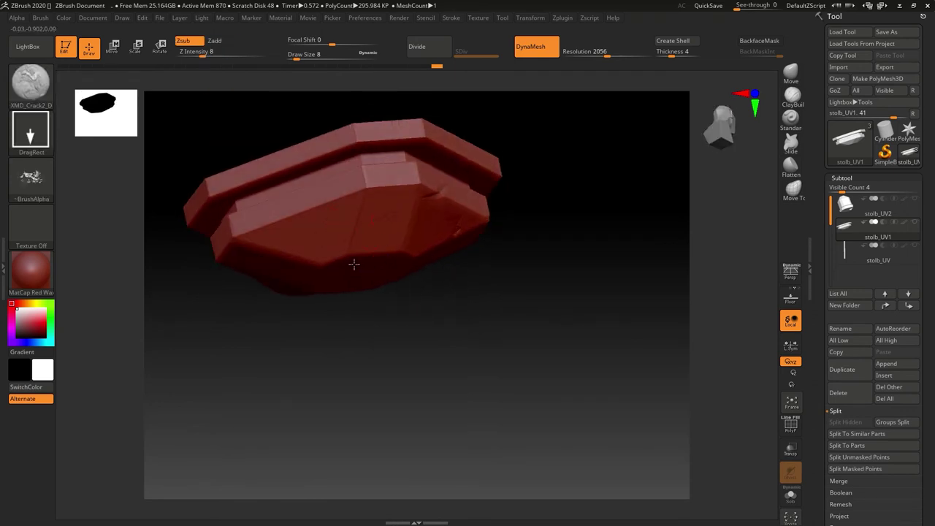
pyautogui.press('ctrl')
pyautogui.press('ctrl')
pyautogui.moveTo(387, 316)
pyautogui.mouseDown()
pyautogui.moveTo(430, 273)
pyautogui.moveTo(426, 253)
pyautogui.moveTo(390, 267)
pyautogui.moveTo(393, 232)
pyautogui.moveTo(393, 310)
pyautogui.mouseUp()
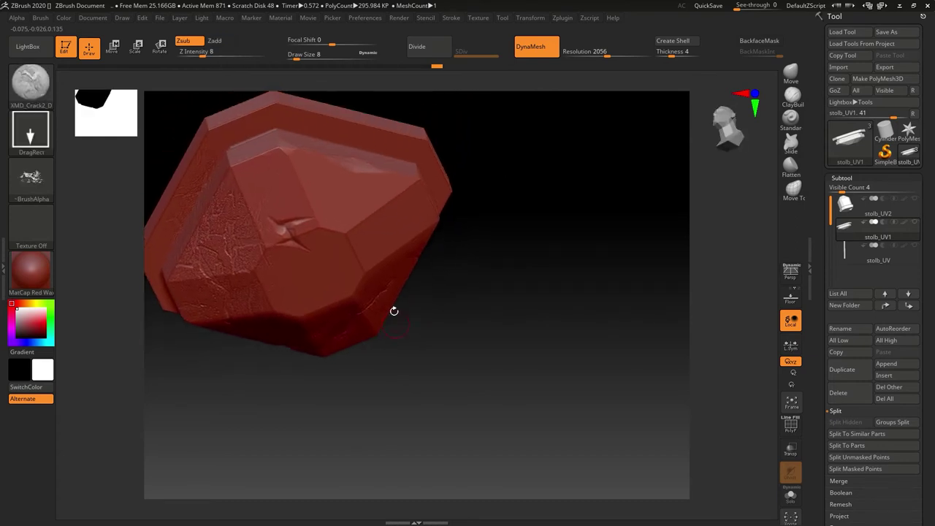
pyautogui.moveTo(384, 394); pyautogui.dragTo(374, 368)
pyautogui.moveTo(537, 282); pyautogui.dragTo(461, 248)
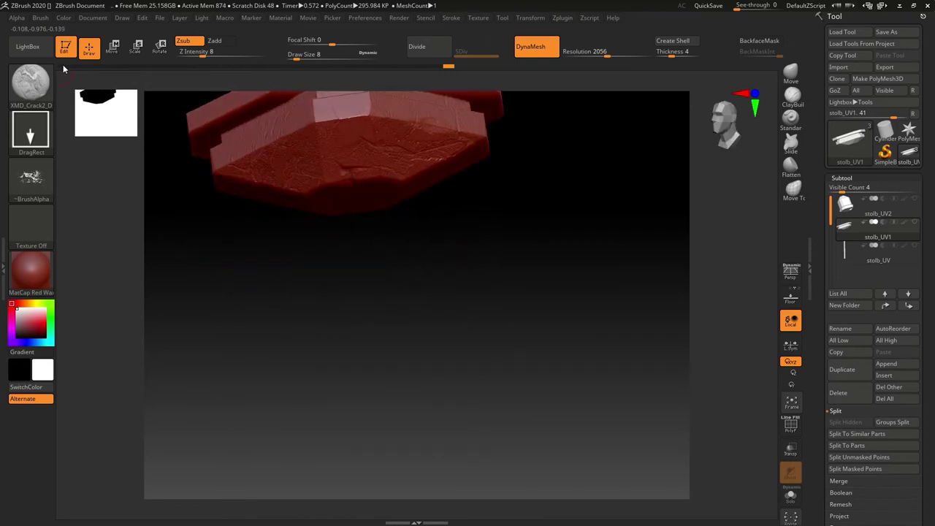
# Load the Lu_RockySurface brush and stamp rocky unevenness onto the capital's underside
pyautogui.click(27, 47)
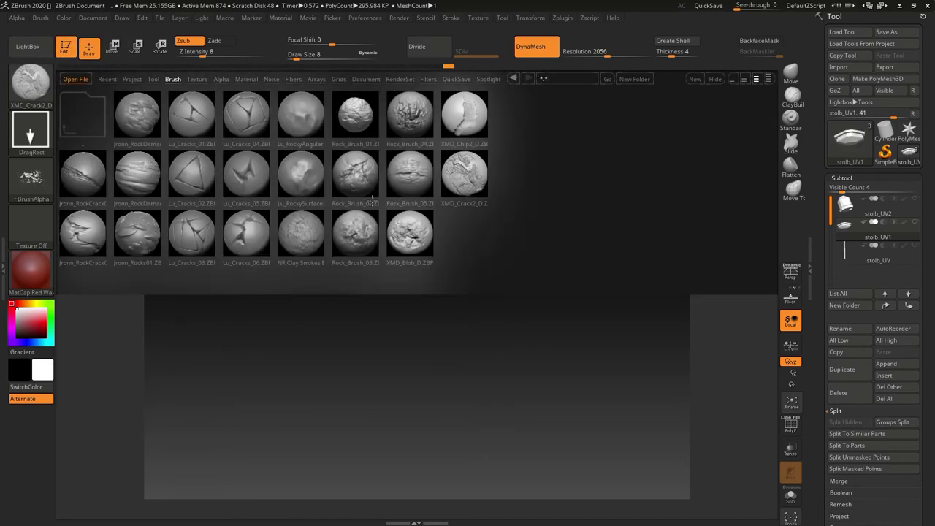
pyautogui.doubleClick(303, 175)
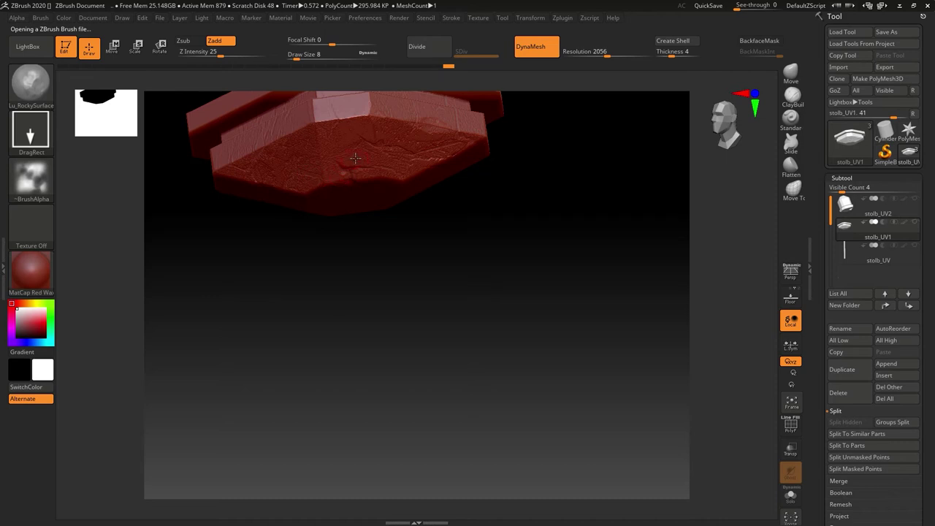
pyautogui.moveTo(364, 257)
pyautogui.mouseDown()
pyautogui.moveTo(361, 272)
pyautogui.moveTo(362, 243)
pyautogui.mouseUp()
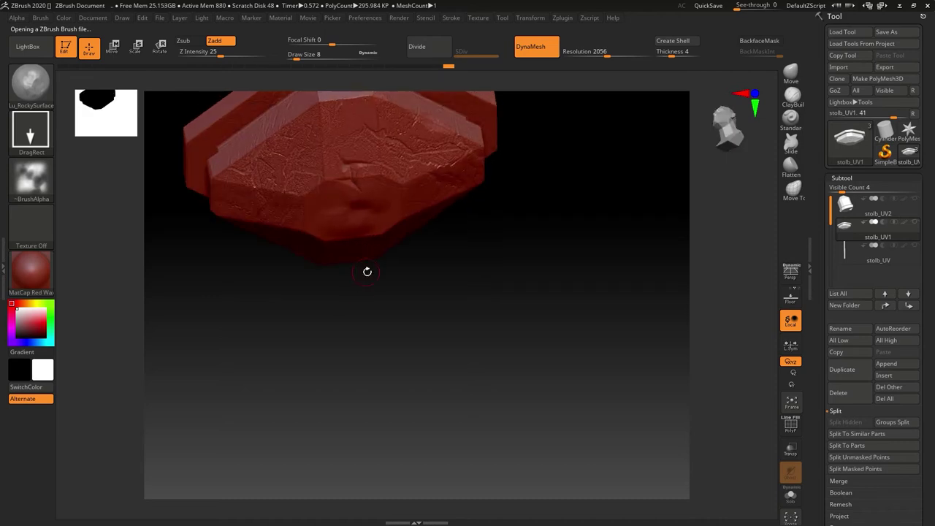
pyautogui.moveTo(510, 287); pyautogui.dragTo(460, 267)
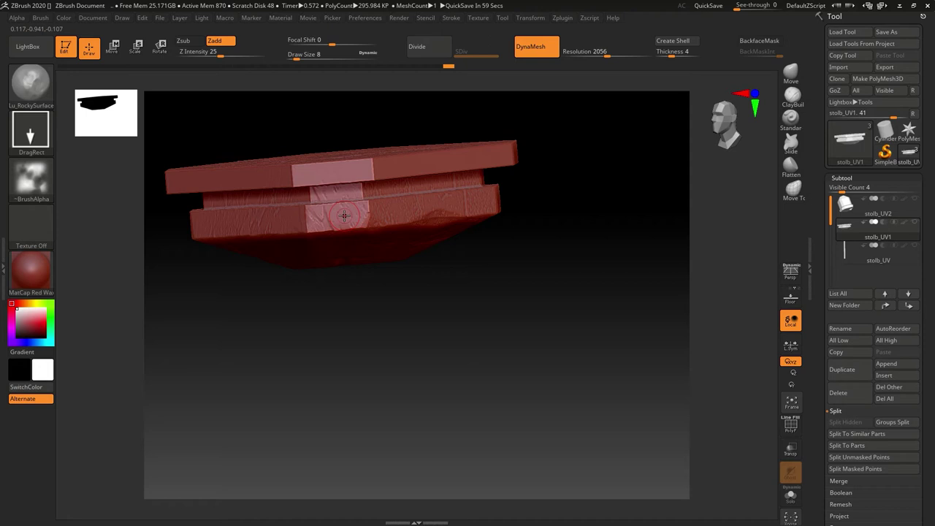
# Stamp Lu_RockySurface dents onto the upper slab's side faces and other areas around the capital
pyautogui.moveTo(371, 308); pyautogui.dragTo(410, 294)
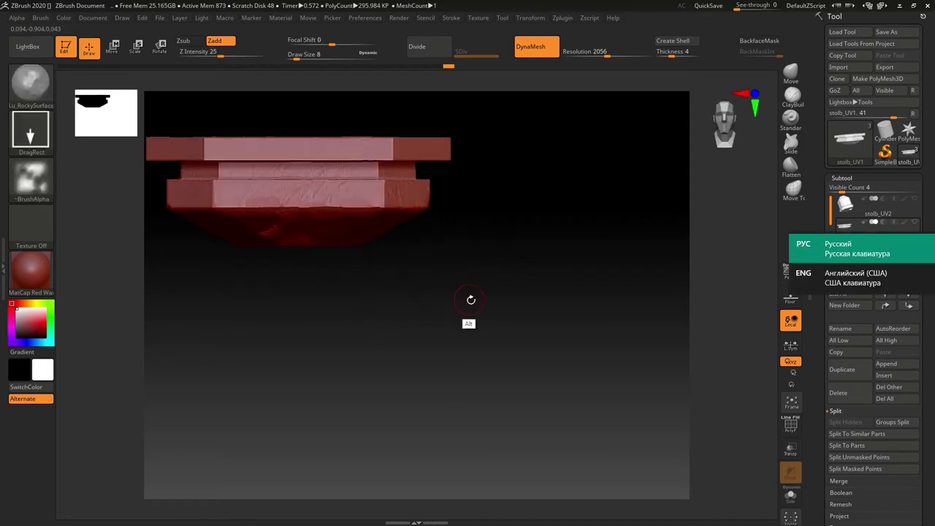
pyautogui.keyDown('alt'); pyautogui.moveTo(470, 300); pyautogui.dragTo(510, 315); pyautogui.keyUp('alt')
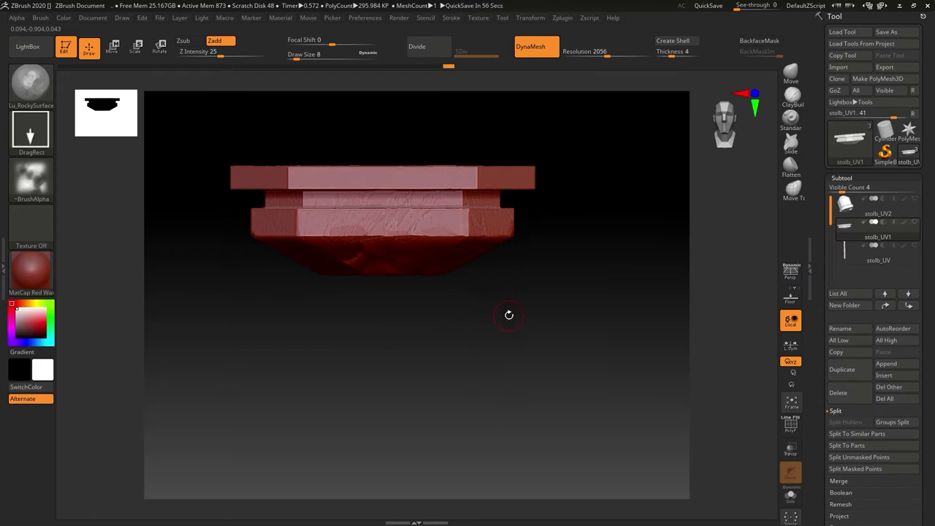
pyautogui.click(379, 178)
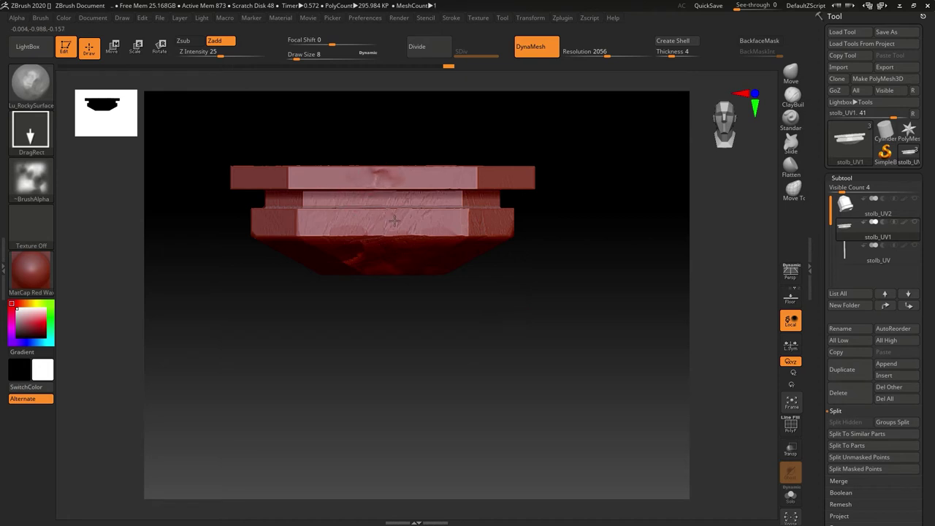
pyautogui.moveTo(407, 308); pyautogui.dragTo(426, 313)
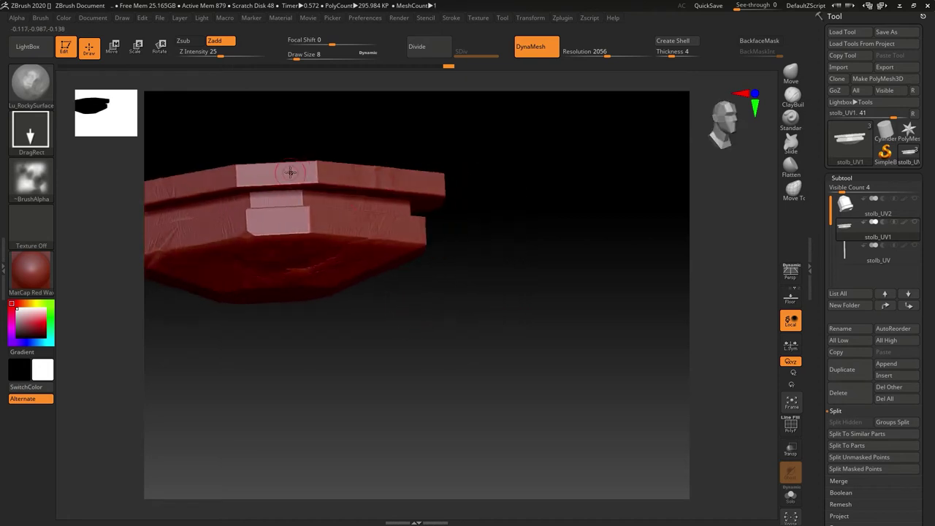
pyautogui.moveTo(301, 217); pyautogui.dragTo(312, 214)
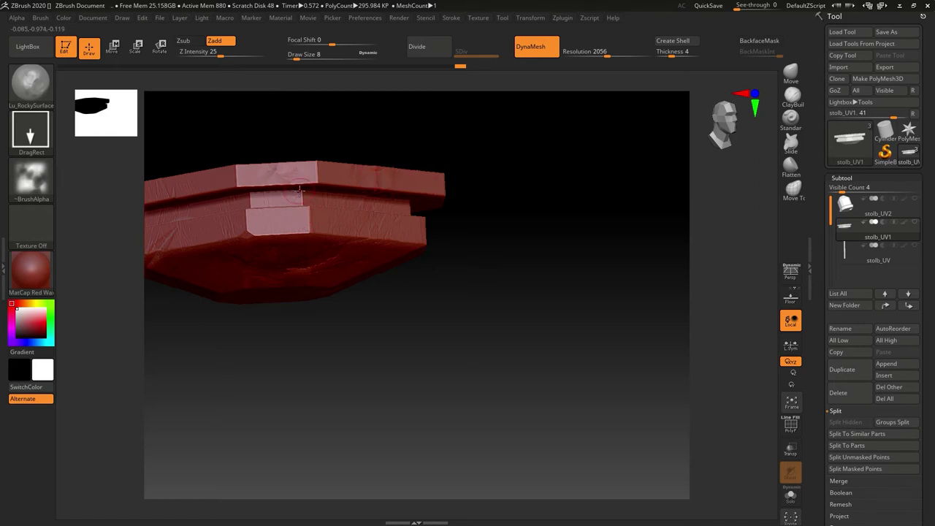
pyautogui.keyDown('alt'); pyautogui.moveTo(297, 148); pyautogui.dragTo(350, 129); pyautogui.keyUp('alt')
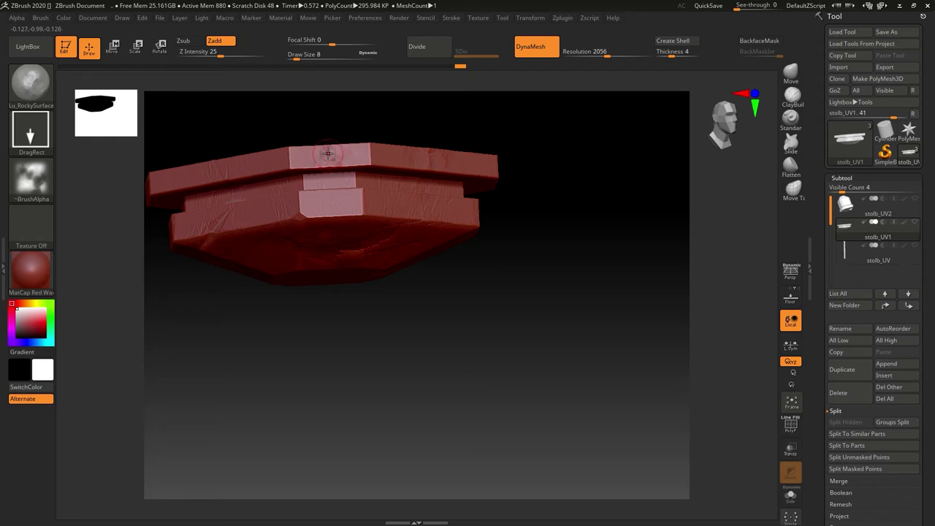
pyautogui.moveTo(335, 328); pyautogui.dragTo(398, 246)
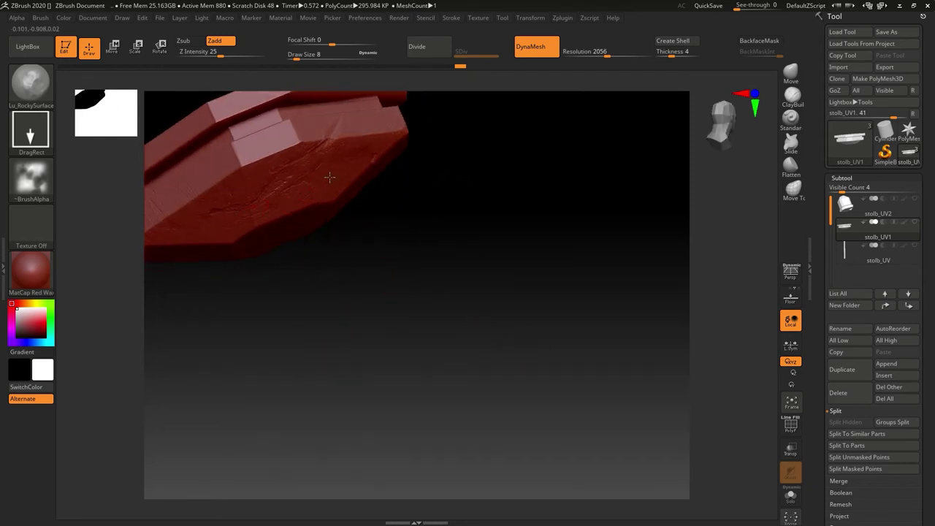
pyautogui.press('ctrl')
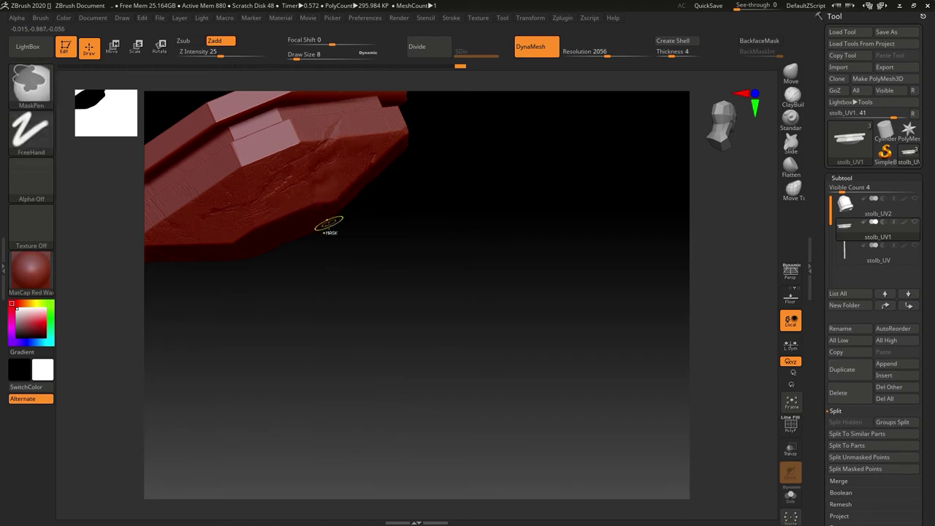
pyautogui.press(',')
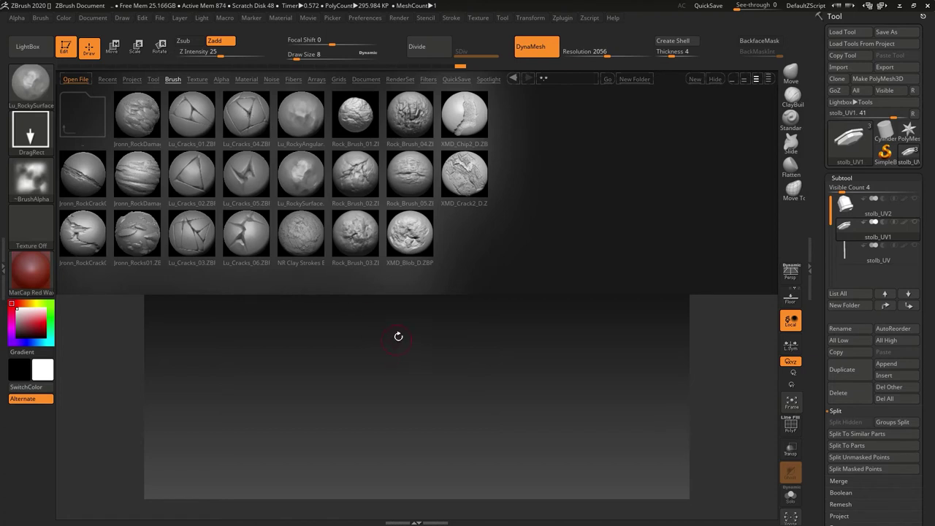
pyautogui.click(31, 46)
# Make the stolb_UV column shaft visible and select it as the active subtool
pyautogui.moveTo(410, 272); pyautogui.dragTo(524, 219)
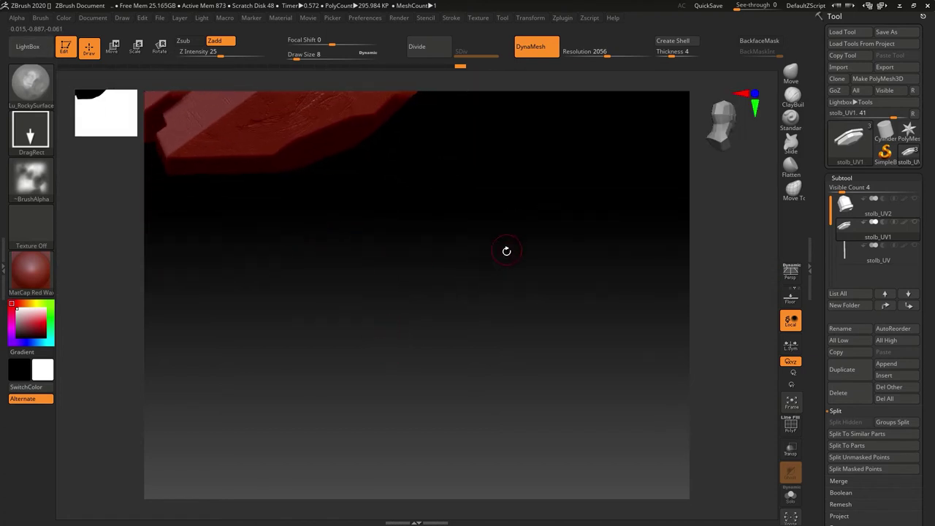
pyautogui.moveTo(507, 251); pyautogui.dragTo(494, 293)
pyautogui.moveTo(482, 330); pyautogui.dragTo(522, 229)
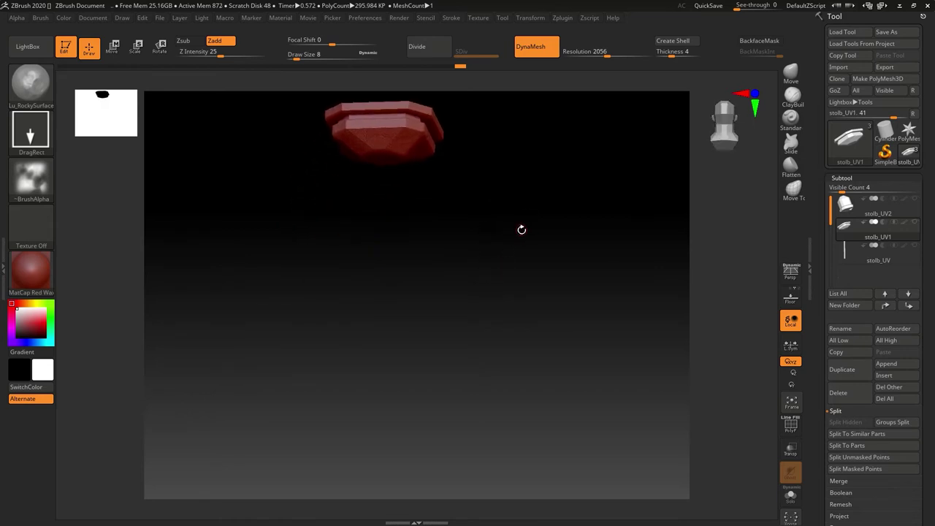
pyautogui.click(914, 246)
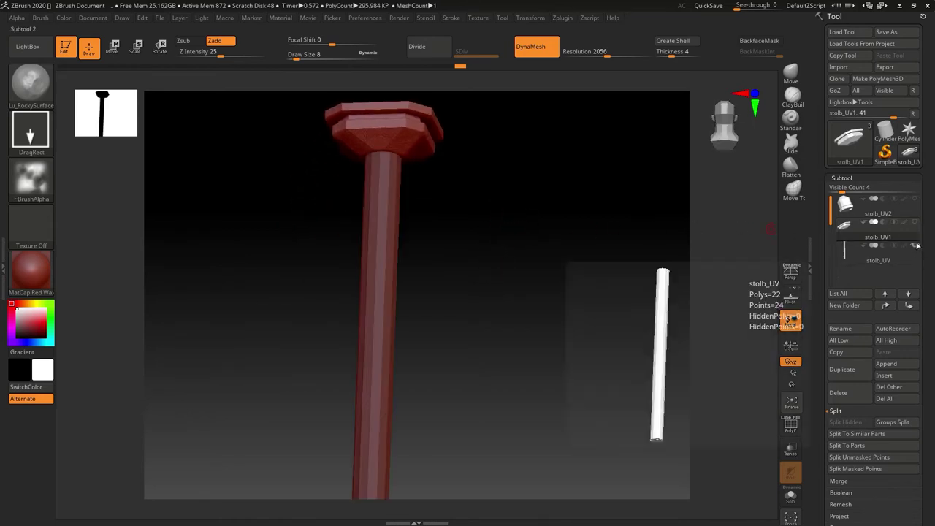
pyautogui.moveTo(913, 233)
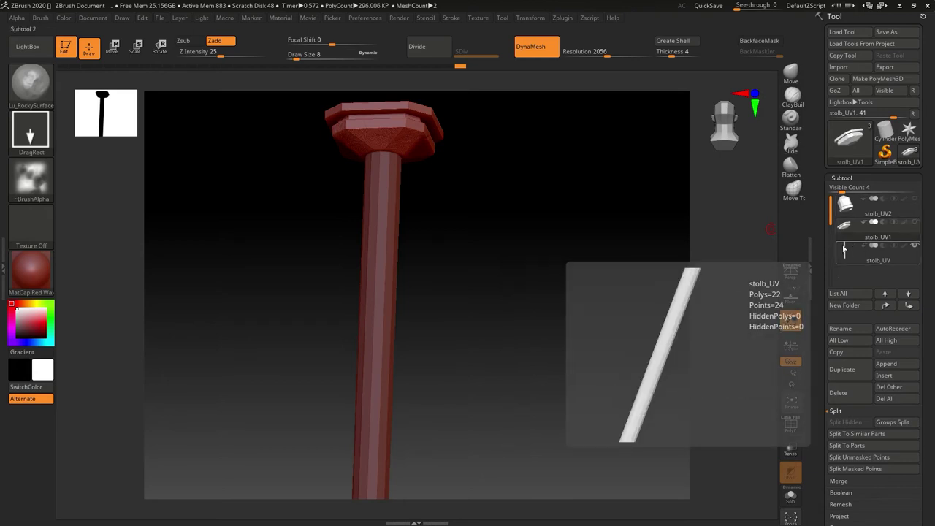
pyautogui.click(847, 251)
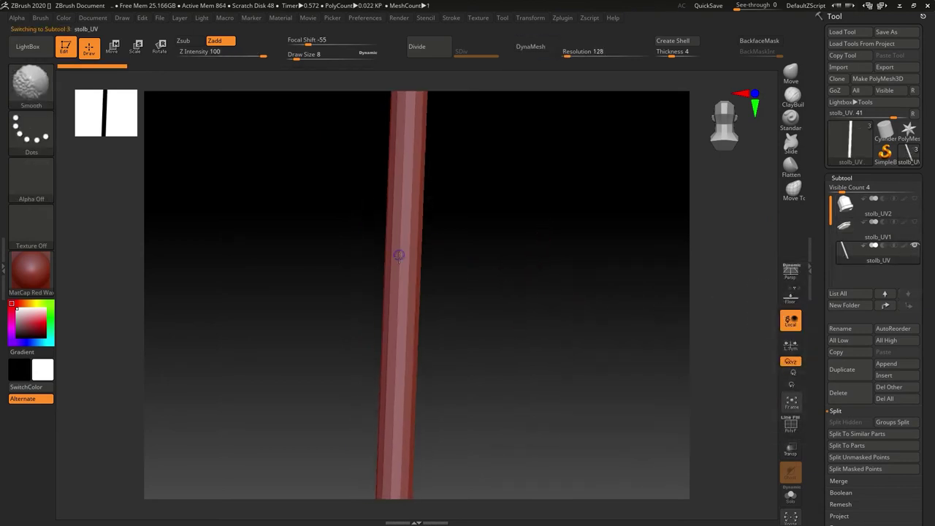
# Set the brush draw size to 59 and check the column shaft's polygon frame in a straight view
pyautogui.press('space')
pyautogui.press('shift')
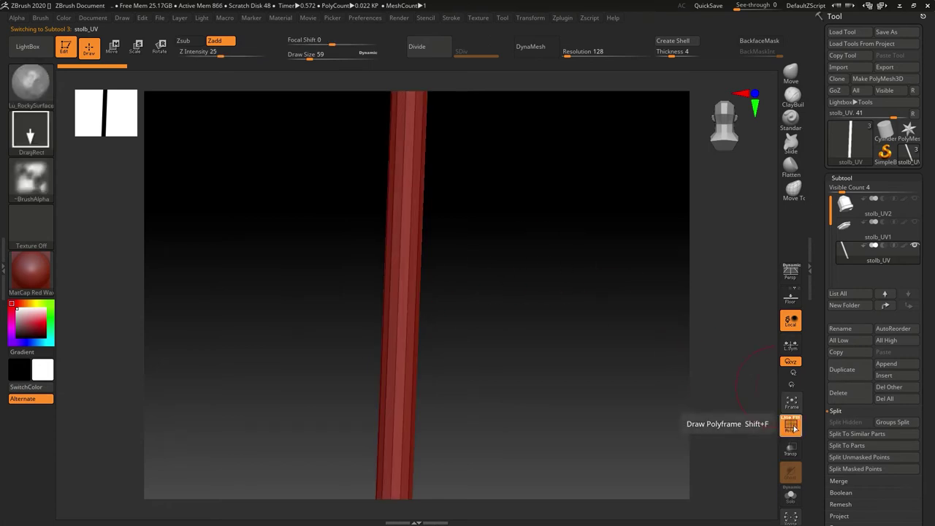
pyautogui.keyDown('shift'); pyautogui.moveTo(576, 269); pyautogui.dragTo(581, 278); pyautogui.keyUp('shift')
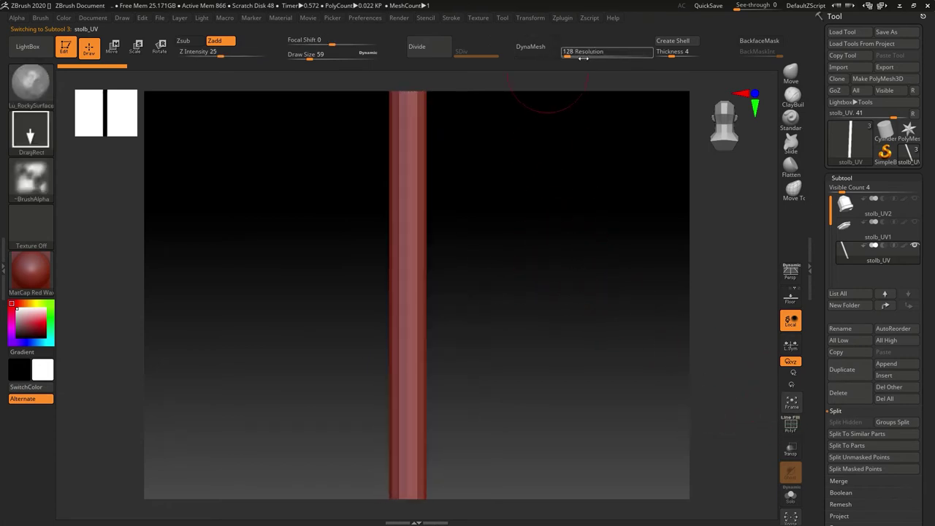
# Remesh the column shaft with DynaMesh at a resolution of 1960
pyautogui.moveTo(594, 56); pyautogui.dragTo(604, 56)
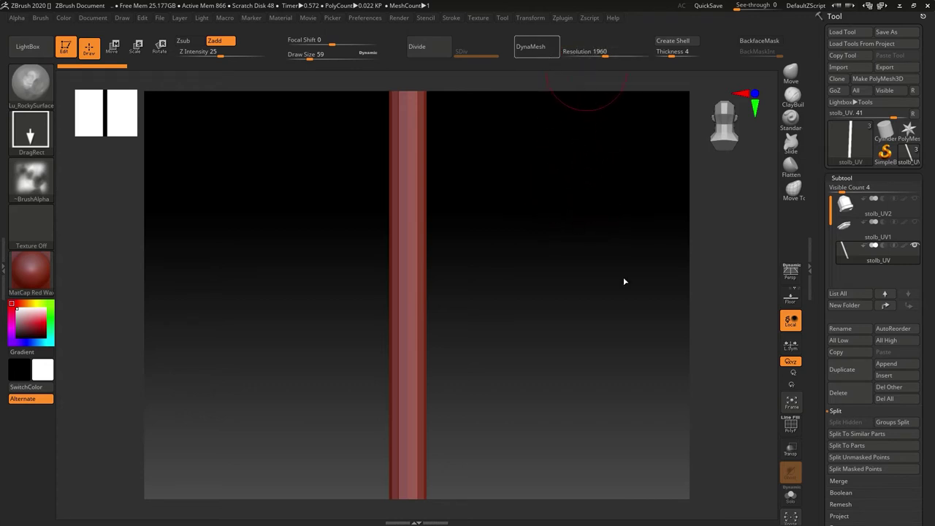
pyautogui.click(530, 46)
# Smooth the faceted edges along the lower part of the column shaft from several sides
pyautogui.press('shift')
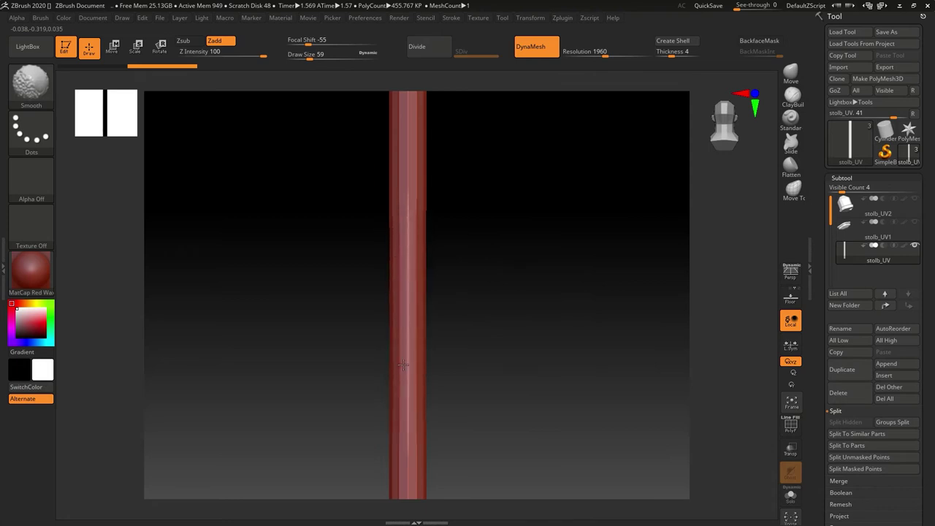
pyautogui.moveTo(500, 336)
pyautogui.keyDown('alt'); pyautogui.mouseDown()
pyautogui.moveTo(506, 260)
pyautogui.moveTo(511, 287)
pyautogui.mouseUp(); pyautogui.keyUp('alt')
pyautogui.keyDown('shift'); pyautogui.moveTo(400, 351); pyautogui.dragTo(397, 309); pyautogui.keyUp('shift')
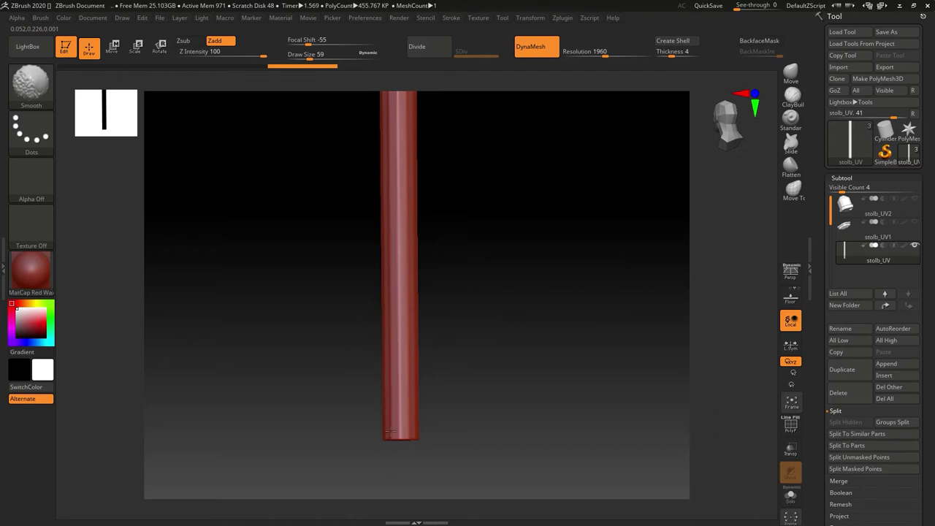
pyautogui.keyDown('shift'); pyautogui.moveTo(416, 207); pyautogui.dragTo(414, 197); pyautogui.keyUp('shift')
pyautogui.moveTo(534, 244)
pyautogui.mouseDown()
pyautogui.moveTo(514, 242)
pyautogui.moveTo(366, 151)
pyautogui.moveTo(368, 198)
pyautogui.mouseUp()
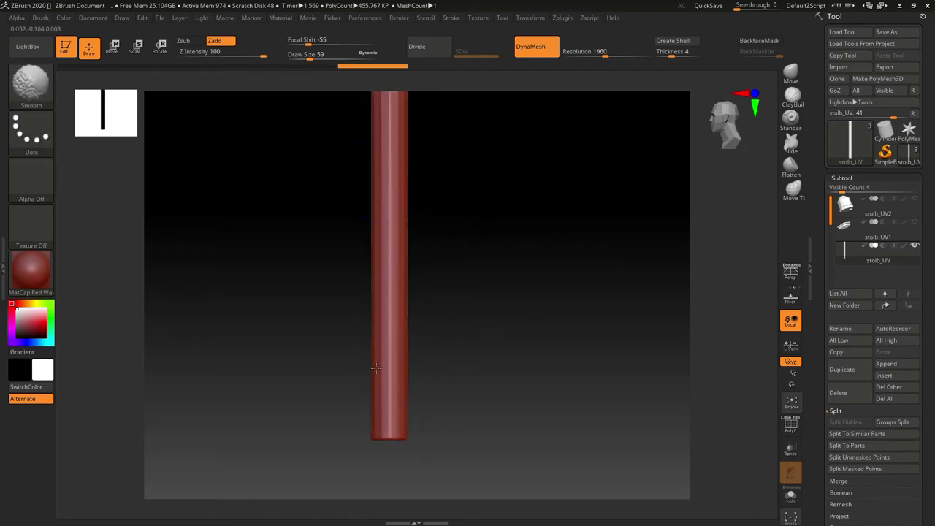
pyautogui.moveTo(444, 301)
pyautogui.mouseDown()
pyautogui.moveTo(493, 273)
pyautogui.moveTo(543, 90)
pyautogui.mouseUp()
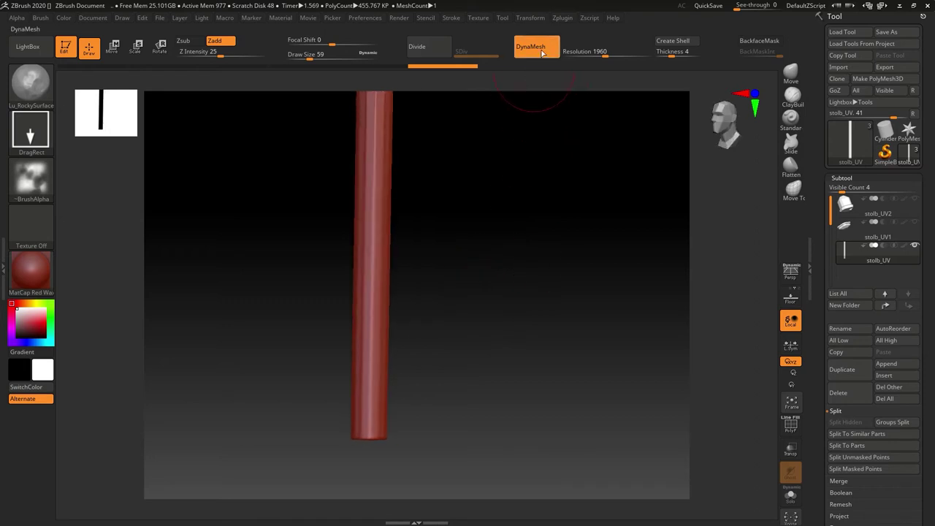
pyautogui.press('shift')
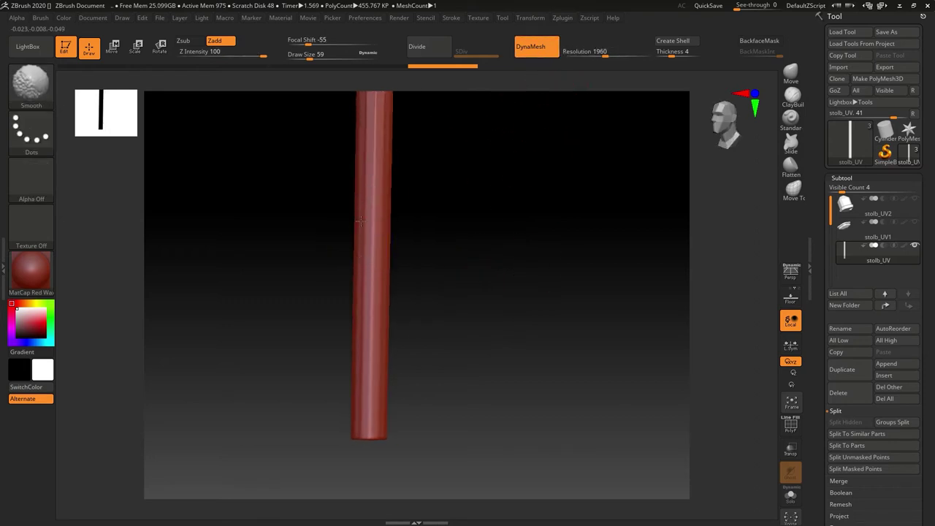
pyautogui.keyDown('shift'); pyautogui.moveTo(365, 201); pyautogui.dragTo(380, 155); pyautogui.keyUp('shift')
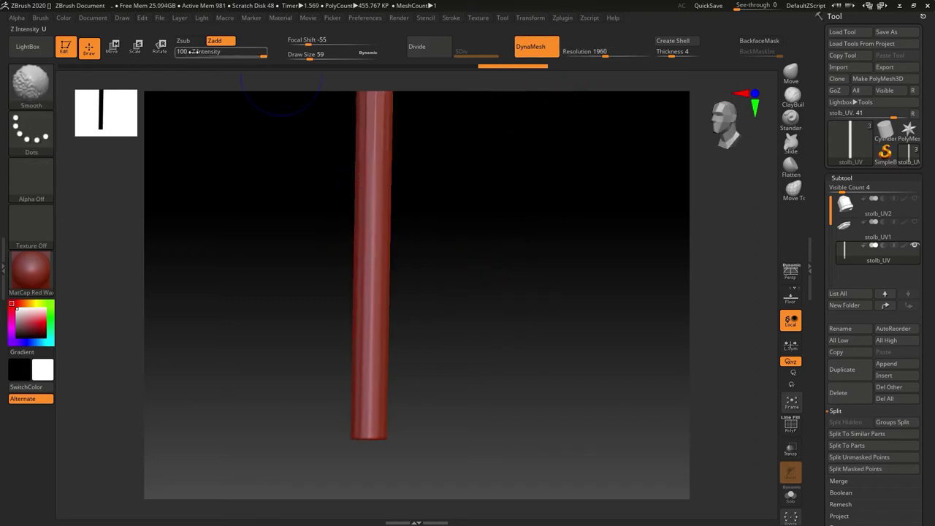
# Smooth the facets on the middle and upper stretches of the column shaft
pyautogui.keyDown('alt'); pyautogui.moveTo(489, 218); pyautogui.dragTo(518, 322); pyautogui.keyUp('alt')
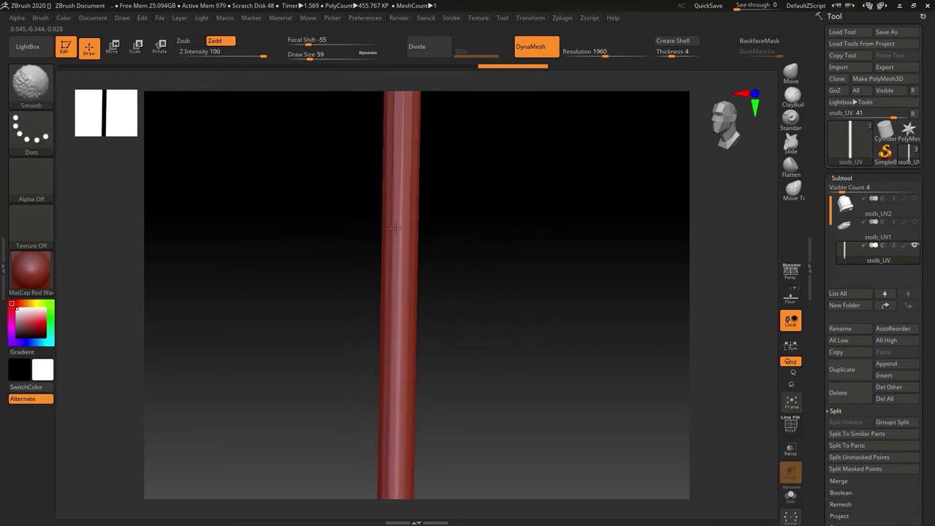
pyautogui.keyDown('shift'); pyautogui.moveTo(396, 228); pyautogui.dragTo(424, 226); pyautogui.keyUp('shift')
pyautogui.moveTo(466, 257); pyautogui.dragTo(503, 251)
pyautogui.keyDown('shift'); pyautogui.moveTo(373, 194); pyautogui.dragTo(392, 164); pyautogui.keyUp('shift')
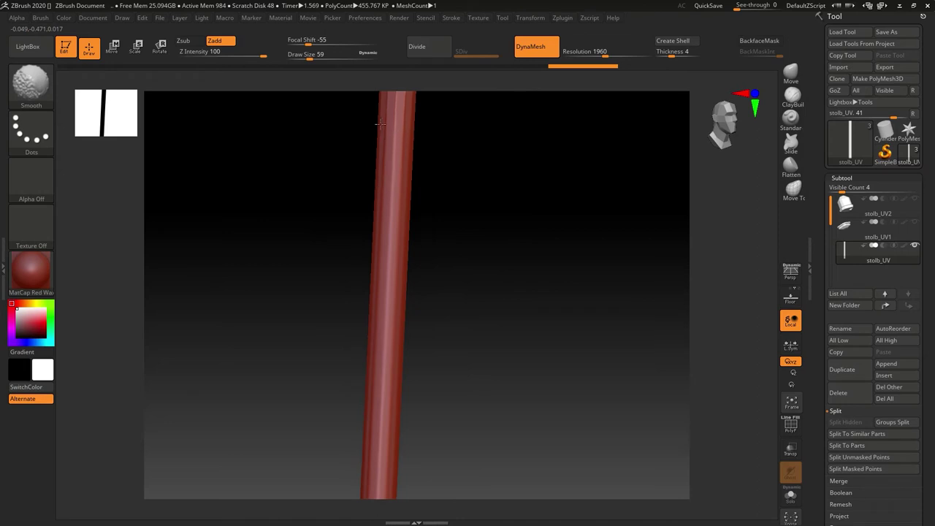
pyautogui.keyDown('shift'); pyautogui.moveTo(380, 124); pyautogui.dragTo(389, 98); pyautogui.keyUp('shift')
# Smooth along the whole length of the shaft, working around its other sides
pyautogui.moveTo(447, 248)
pyautogui.keyDown('alt'); pyautogui.mouseDown()
pyautogui.moveTo(499, 219)
pyautogui.moveTo(503, 205)
pyautogui.mouseUp(); pyautogui.keyUp('alt')
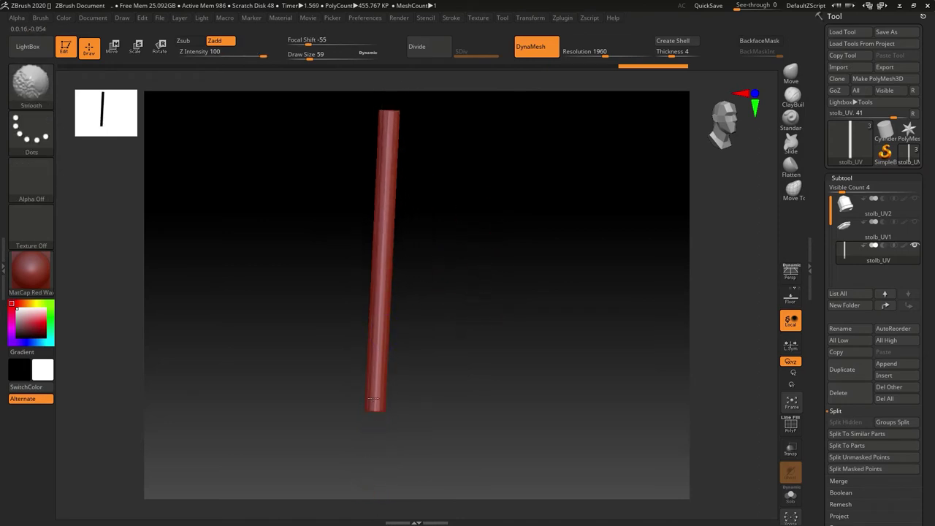
pyautogui.keyDown('shift'); pyautogui.moveTo(402, 119); pyautogui.dragTo(389, 165); pyautogui.keyUp('shift')
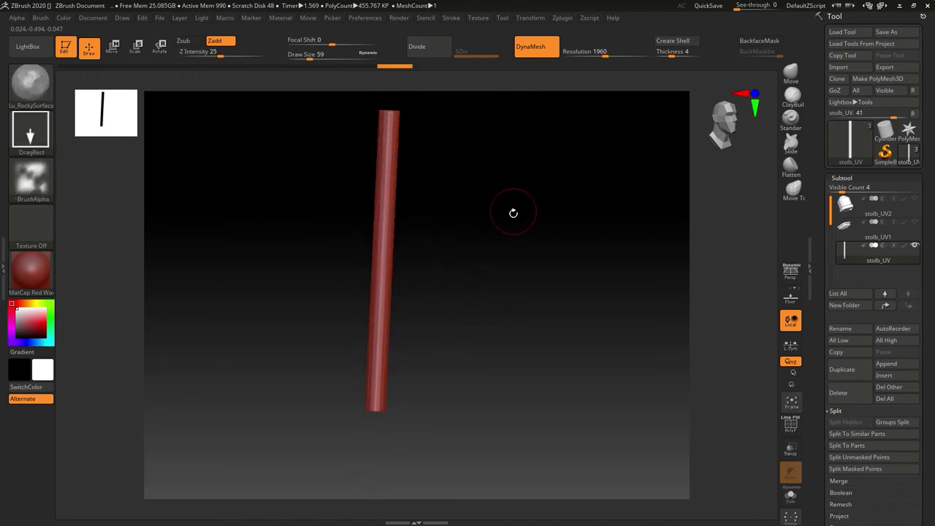
pyautogui.moveTo(514, 213); pyautogui.dragTo(457, 217)
pyautogui.moveTo(392, 139)
pyautogui.keyDown('shift'); pyautogui.mouseDown()
pyautogui.moveTo(526, 280)
pyautogui.moveTo(416, 179)
pyautogui.mouseUp(); pyautogui.keyUp('shift')
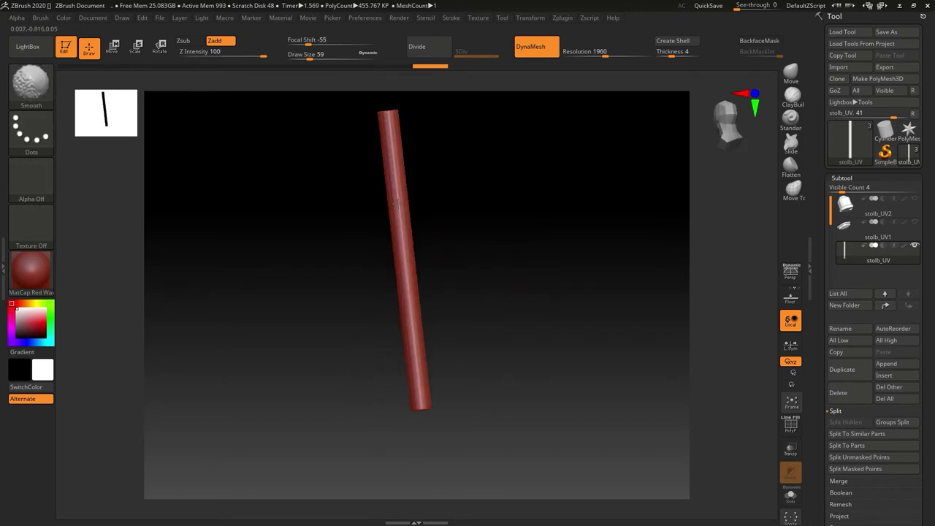
pyautogui.keyDown('shift'); pyautogui.moveTo(427, 253); pyautogui.dragTo(497, 296); pyautogui.keyUp('shift')
pyautogui.moveTo(533, 310); pyautogui.dragTo(475, 278)
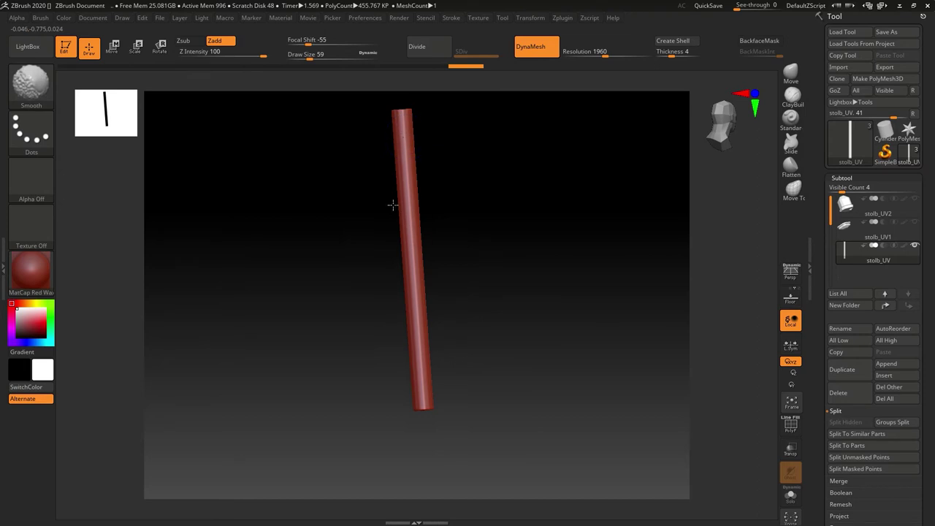
pyautogui.press('shift')
# Smooth out the remaining facets of the column shaft at close range on all sides
pyautogui.moveTo(512, 255)
pyautogui.mouseDown()
pyautogui.moveTo(518, 324)
pyautogui.moveTo(526, 274)
pyautogui.moveTo(536, 425)
pyautogui.moveTo(543, 330)
pyautogui.mouseUp()
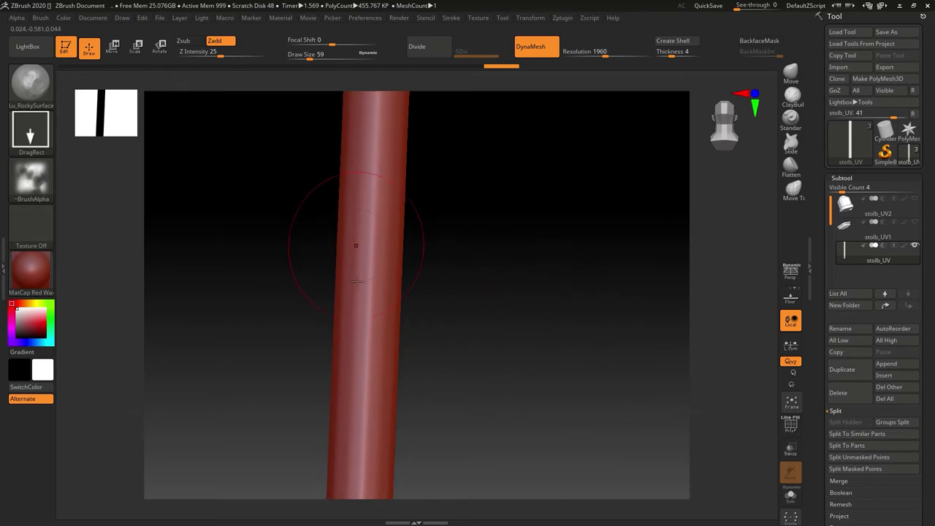
pyautogui.press('shift')
pyautogui.moveTo(521, 362)
pyautogui.mouseDown()
pyautogui.moveTo(584, 340)
pyautogui.moveTo(541, 338)
pyautogui.mouseUp()
pyautogui.press('shift')
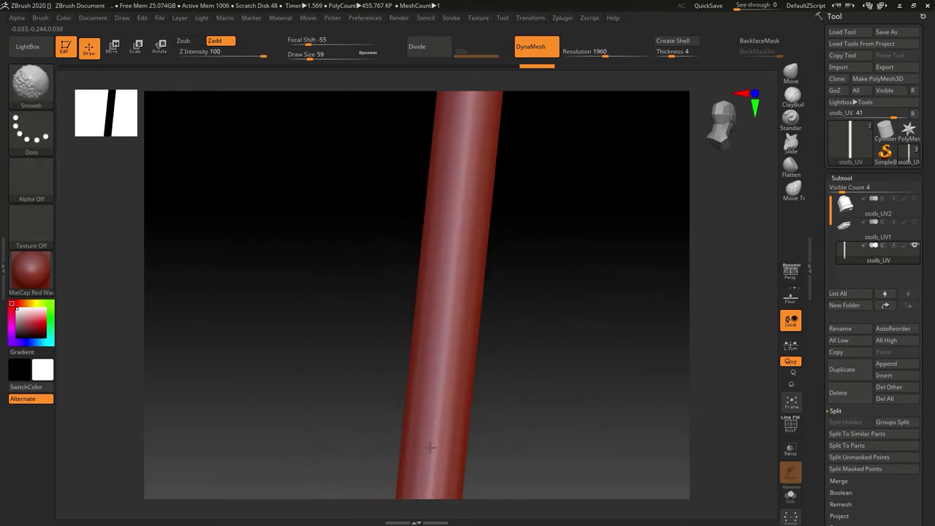
pyautogui.moveTo(467, 431)
pyautogui.mouseDown()
pyautogui.moveTo(581, 326)
pyautogui.moveTo(585, 292)
pyautogui.moveTo(576, 342)
pyautogui.moveTo(579, 259)
pyautogui.mouseUp()
pyautogui.press('shift')
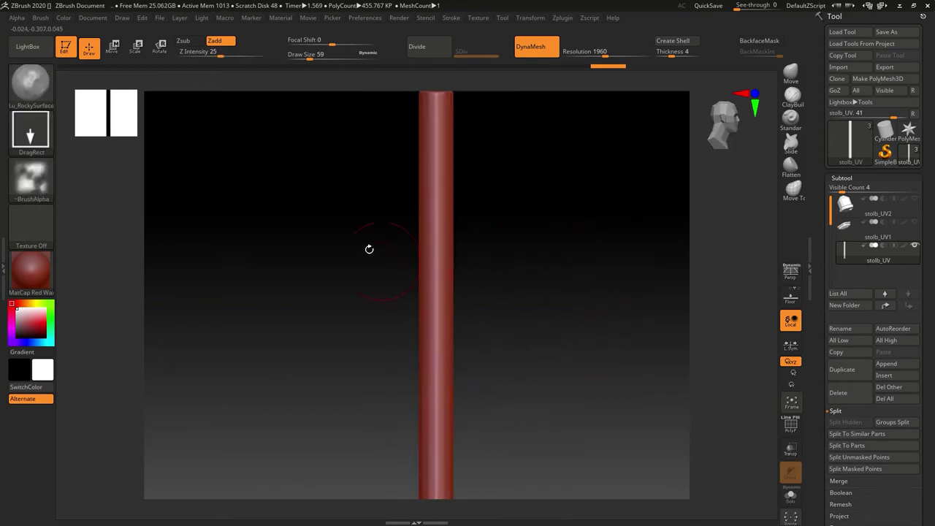
# Load the XMD_Crack2 brush and try crack stamps on the column shaft at Z Intensity 18
pyautogui.click(46, 52)
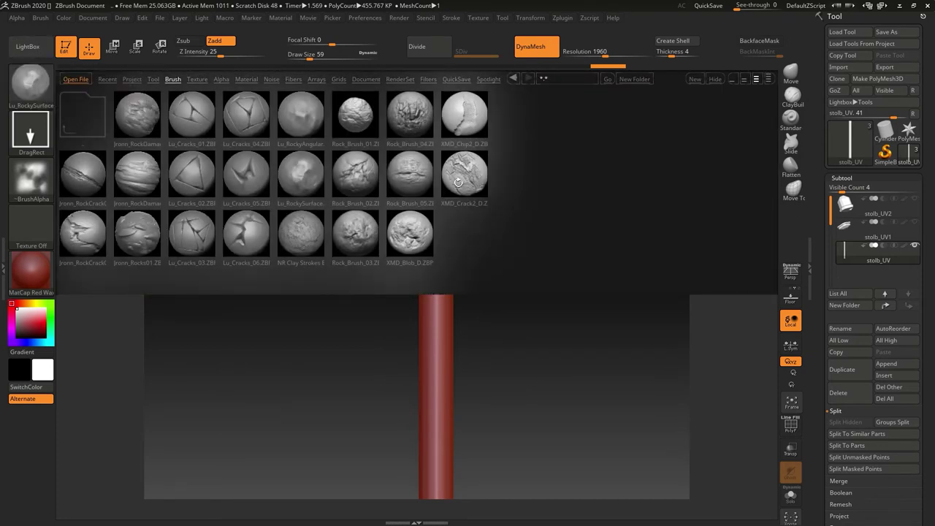
pyautogui.doubleClick(458, 182)
pyautogui.moveTo(439, 191); pyautogui.dragTo(438, 216)
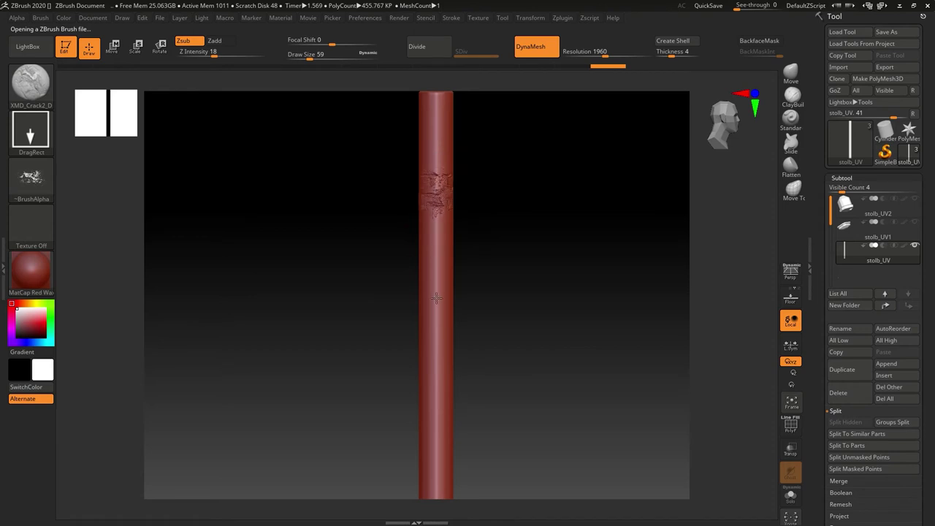
pyautogui.moveTo(437, 298); pyautogui.dragTo(630, 281)
pyautogui.hotkey('ctrl', 'z')
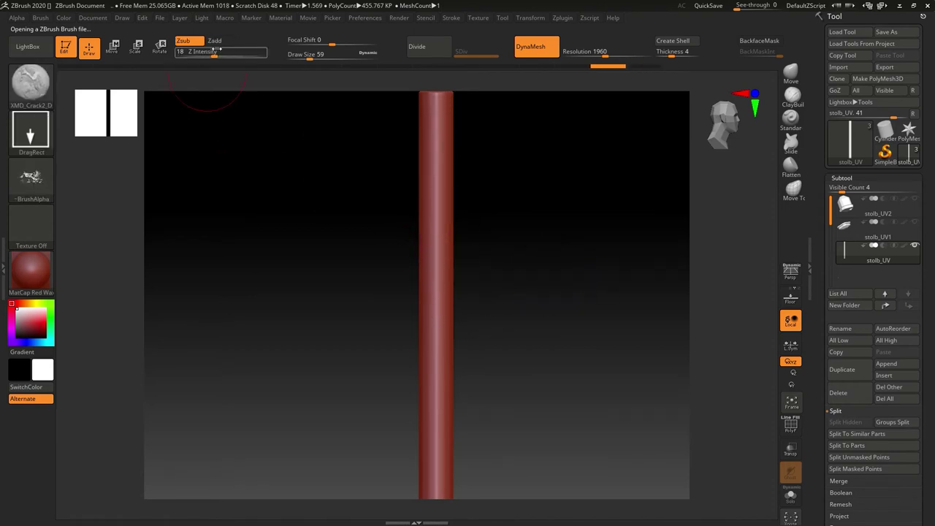
# Set the brush's Z Intensity to 8 and stamp fine XMD_Crack2 cracks around the upper part of the shaft
pyautogui.moveTo(214, 51); pyautogui.dragTo(208, 54)
pyautogui.press('shift')
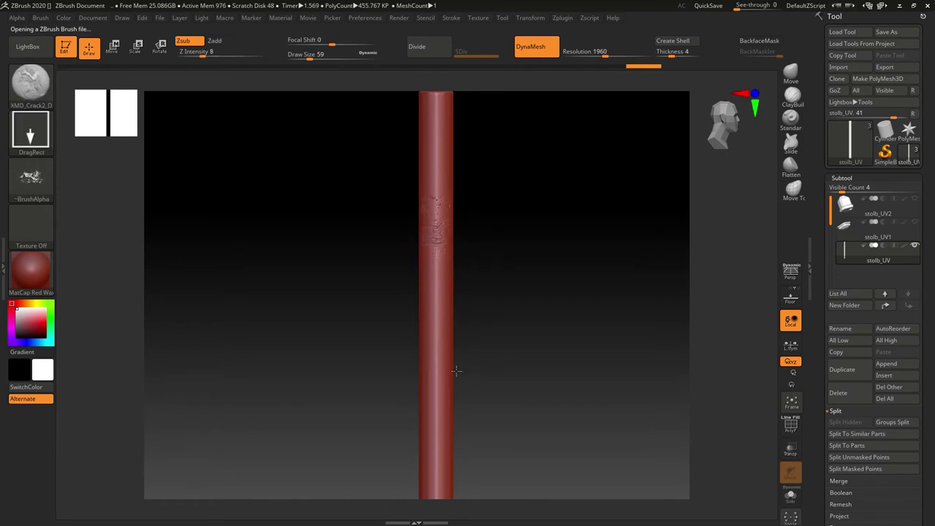
pyautogui.moveTo(456, 370)
pyautogui.mouseDown()
pyautogui.moveTo(604, 320)
pyautogui.moveTo(656, 338)
pyautogui.moveTo(622, 334)
pyautogui.moveTo(622, 303)
pyautogui.moveTo(562, 307)
pyautogui.moveTo(495, 230)
pyautogui.mouseUp()
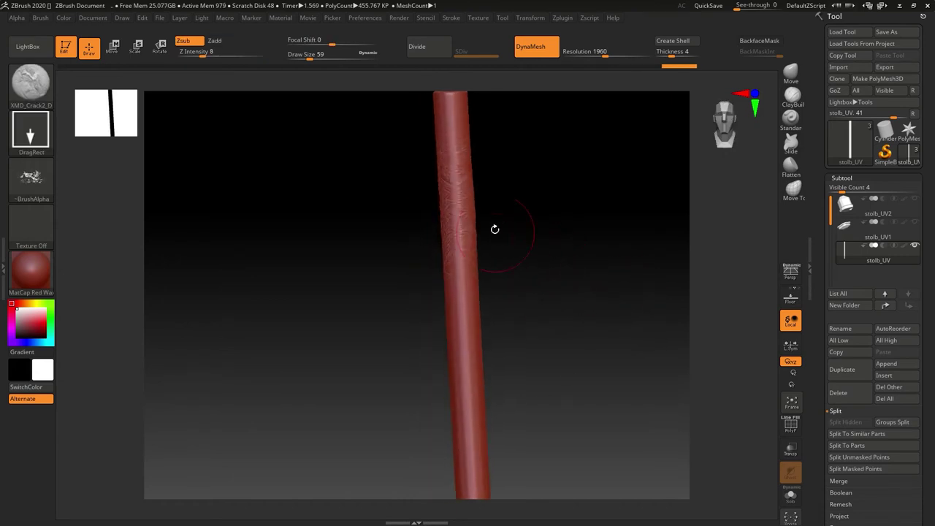
pyautogui.moveTo(488, 332)
pyautogui.mouseDown()
pyautogui.moveTo(600, 313)
pyautogui.moveTo(647, 359)
pyautogui.moveTo(625, 326)
pyautogui.mouseUp()
pyautogui.moveTo(525, 255); pyautogui.dragTo(595, 268)
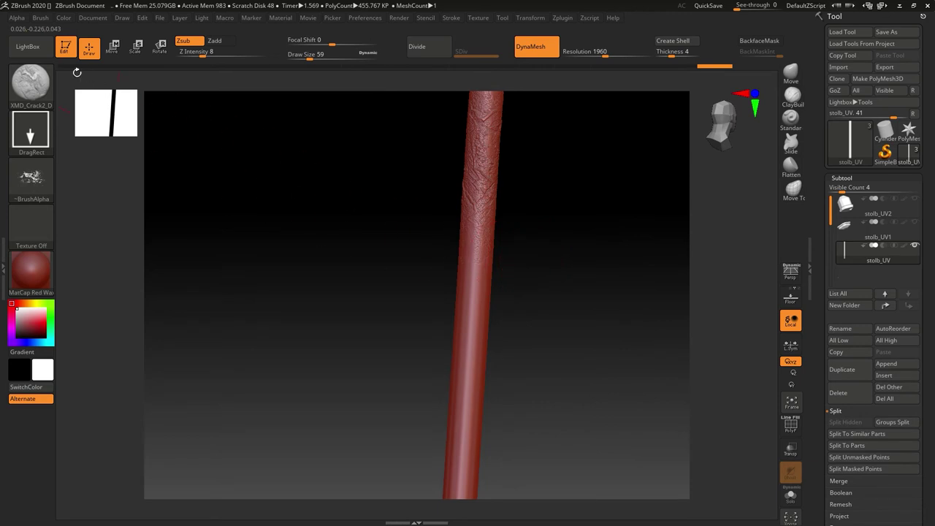
# Load the Lu_Cracks_06 brush and try stamping cracks around the middle of the shaft without backface masking
pyautogui.click(27, 46)
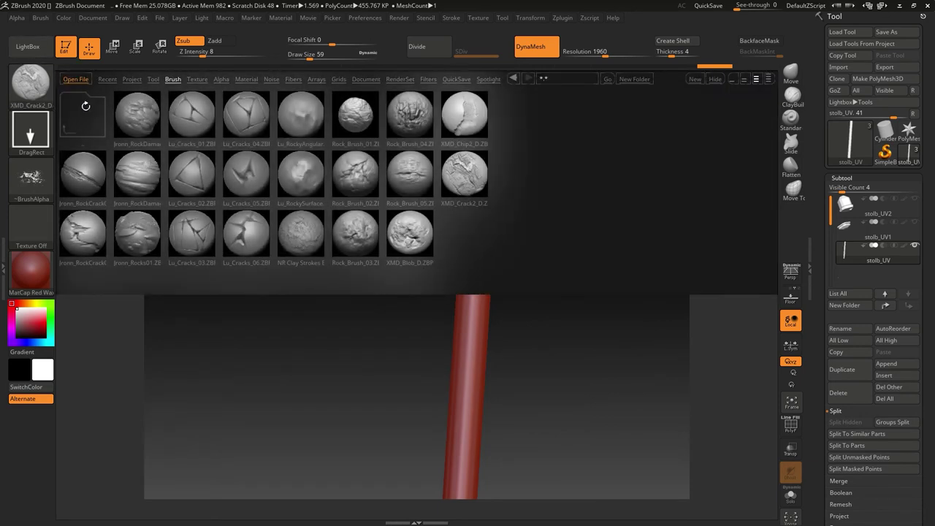
pyautogui.scroll(-1, 245, 227)
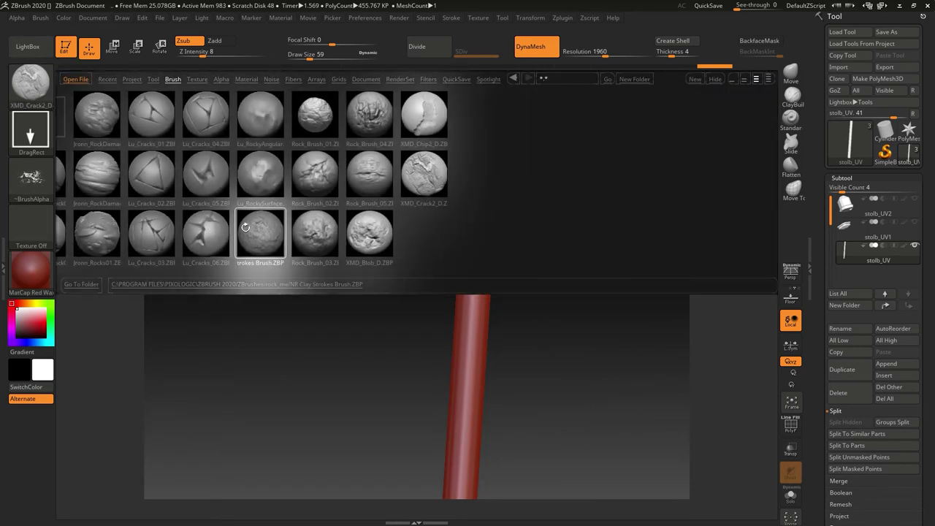
pyautogui.doubleClick(203, 227)
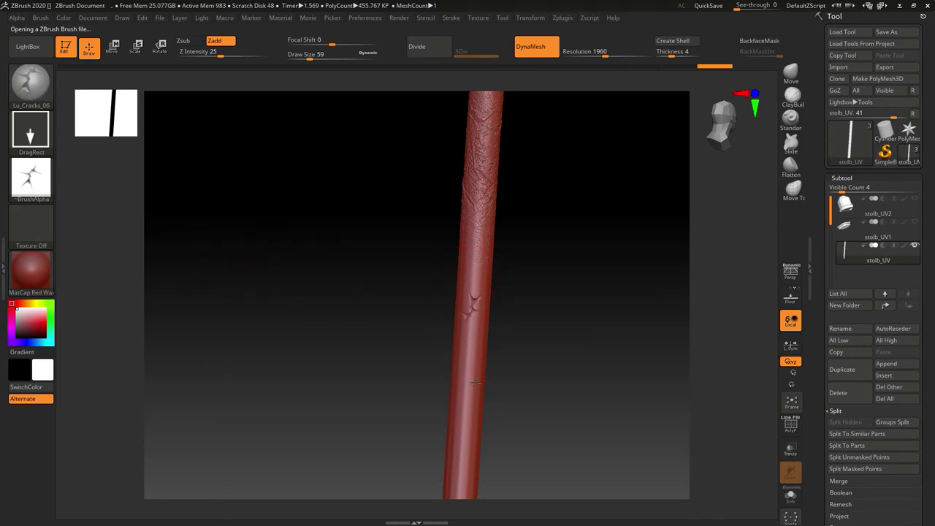
pyautogui.moveTo(475, 381); pyautogui.dragTo(488, 378)
pyautogui.moveTo(595, 378); pyautogui.dragTo(512, 311)
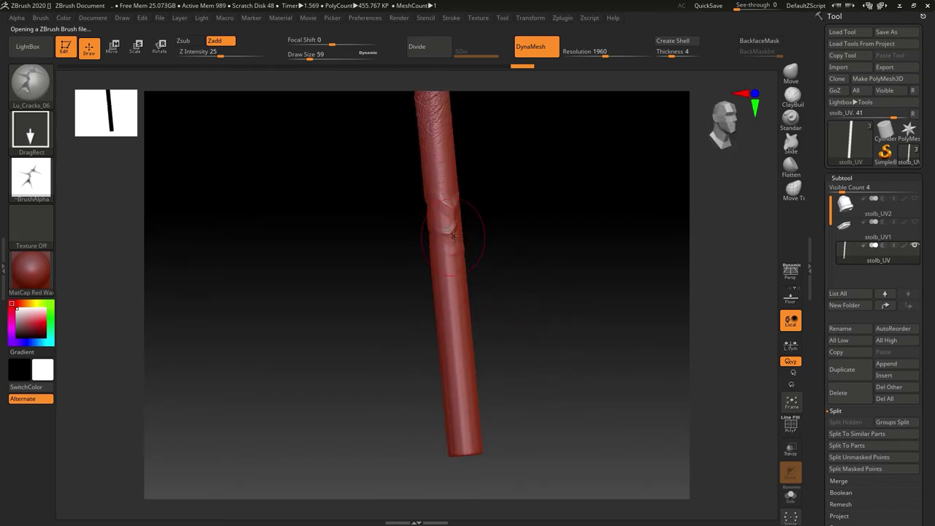
pyautogui.moveTo(501, 246); pyautogui.dragTo(487, 217)
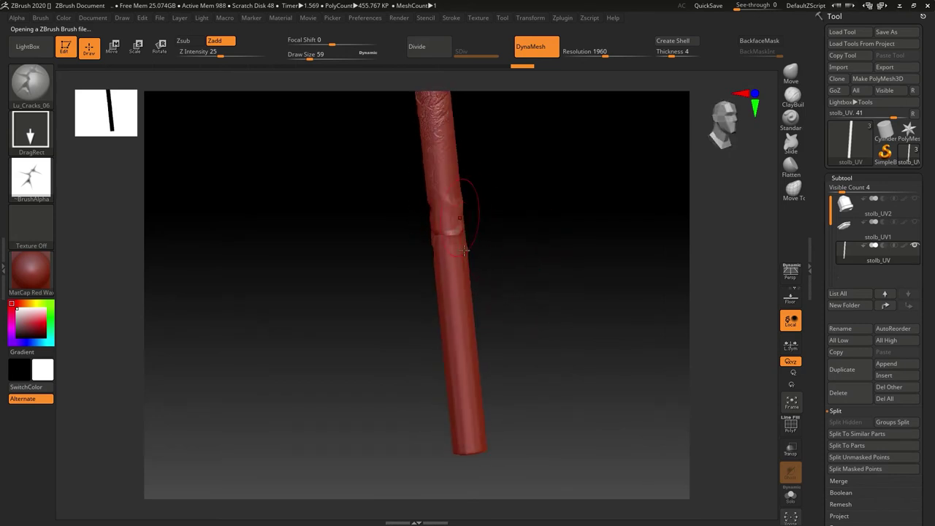
pyautogui.hotkey('ctrl', 'z')
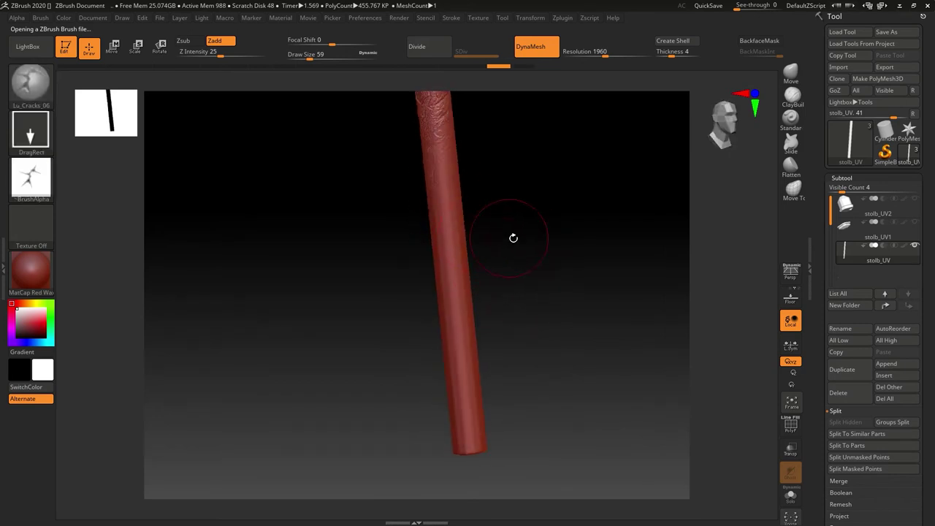
# Enable BackfaceMask and stamp a Lu_Cracks_06 crack on the middle of the shaft
pyautogui.click(763, 41)
pyautogui.moveTo(450, 235)
pyautogui.mouseDown()
pyautogui.moveTo(475, 283)
pyautogui.moveTo(519, 298)
pyautogui.mouseUp()
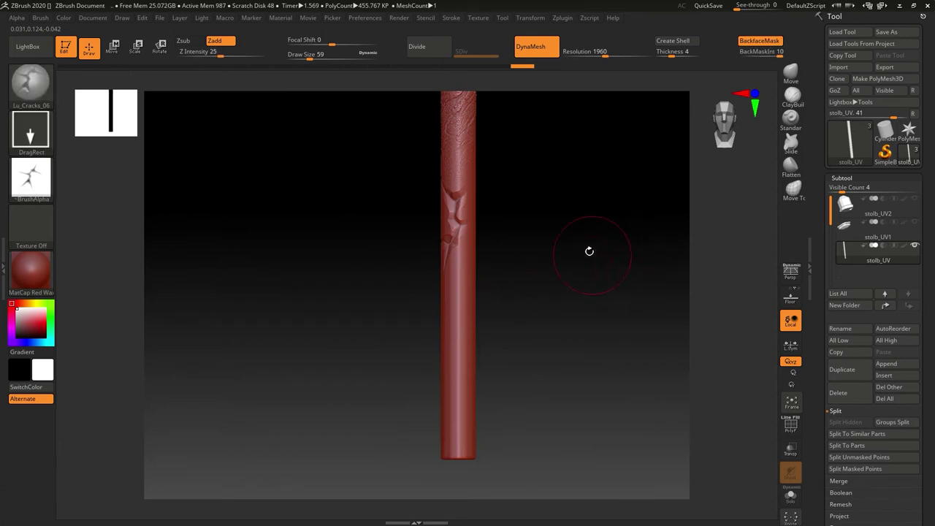
# Try stamping another Lu_Cracks_06 crack over the upper part of the shaft
pyautogui.moveTo(590, 251); pyautogui.dragTo(581, 296)
pyautogui.keyDown('alt'); pyautogui.moveTo(576, 303); pyautogui.dragTo(588, 279); pyautogui.keyUp('alt')
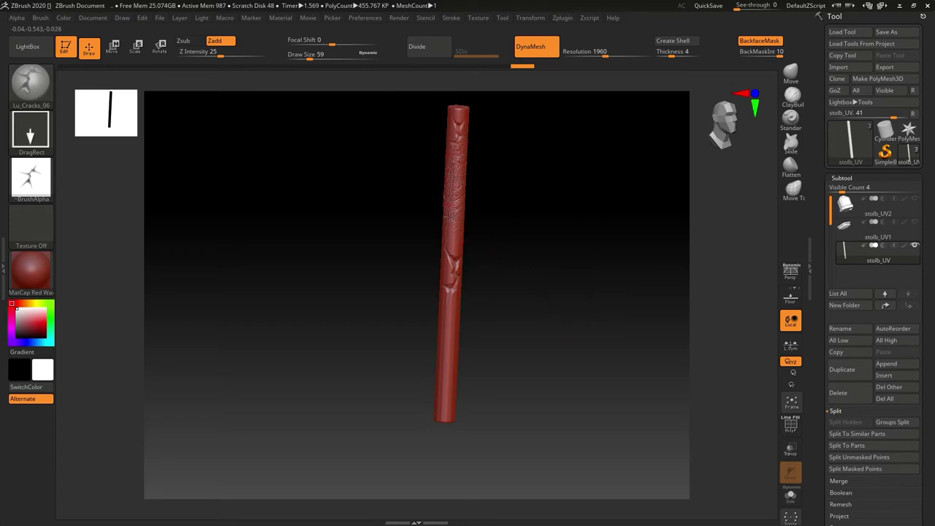
pyautogui.moveTo(450, 216); pyautogui.dragTo(446, 296)
pyautogui.hotkey('ctrl', 'z')
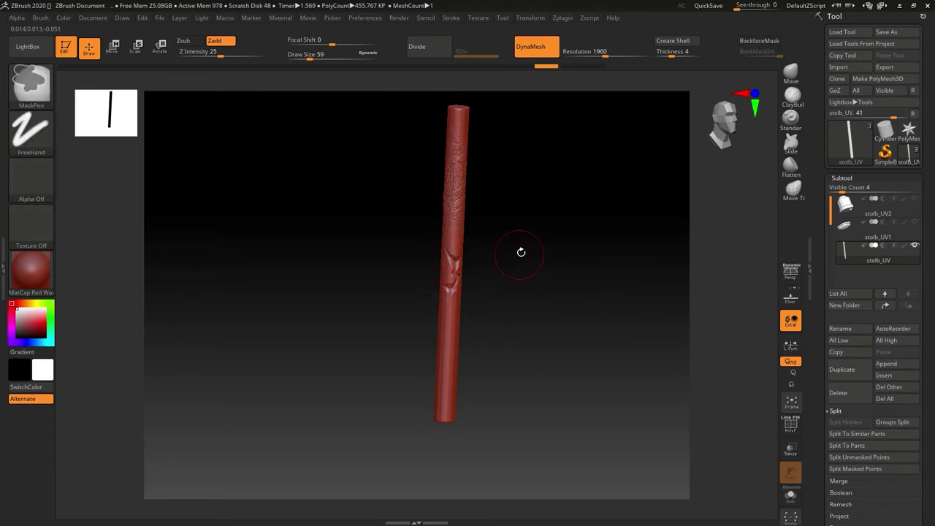
# Load the NR Clay Strokes brush and try its Stroke 5 stamp on the lower part of the shaft
pyautogui.click(27, 84)
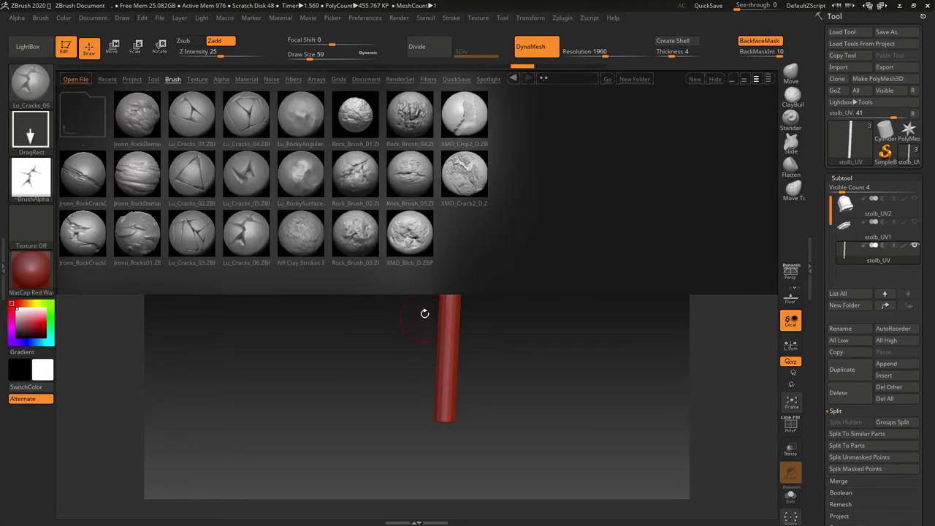
pyautogui.click(308, 234)
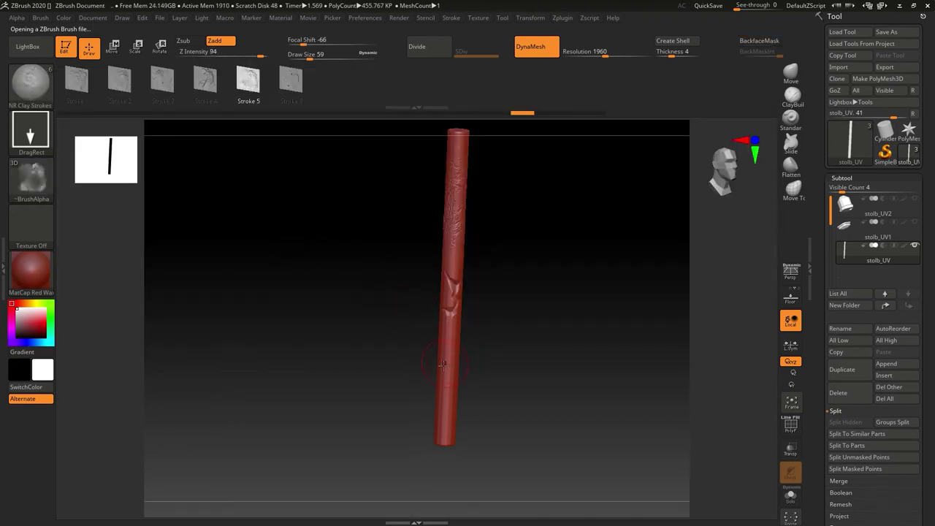
pyautogui.moveTo(443, 365)
pyautogui.mouseDown()
pyautogui.moveTo(536, 373)
pyautogui.moveTo(534, 397)
pyautogui.moveTo(541, 376)
pyautogui.moveTo(528, 464)
pyautogui.mouseUp()
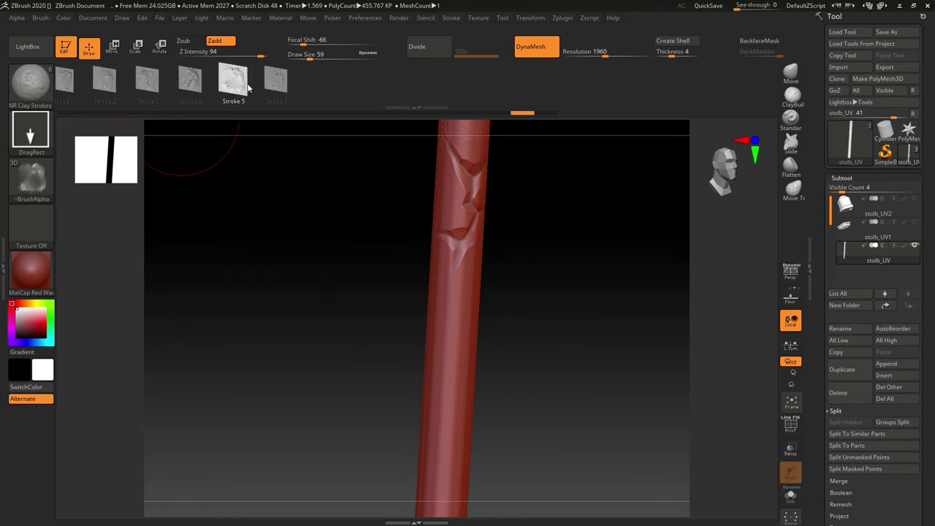
pyautogui.moveTo(455, 376)
pyautogui.mouseDown()
pyautogui.moveTo(449, 329)
pyautogui.moveTo(452, 398)
pyautogui.moveTo(454, 242)
pyautogui.moveTo(448, 439)
pyautogui.mouseUp()
pyautogui.hotkey('ctrl', 'z')
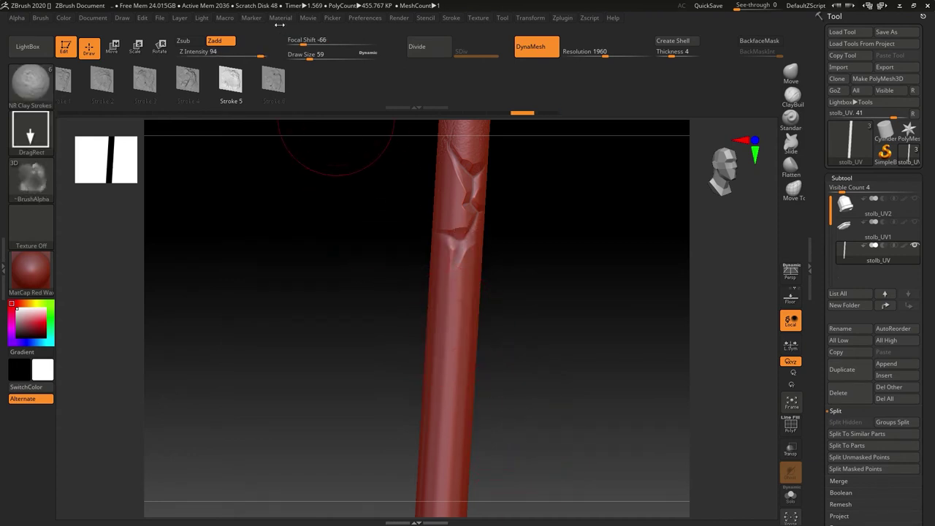
# Lower the Z Intensity to 14 and try NR Clay Strokes stamps around the middle and lower part of the shaft
pyautogui.moveTo(544, 349); pyautogui.dragTo(513, 281)
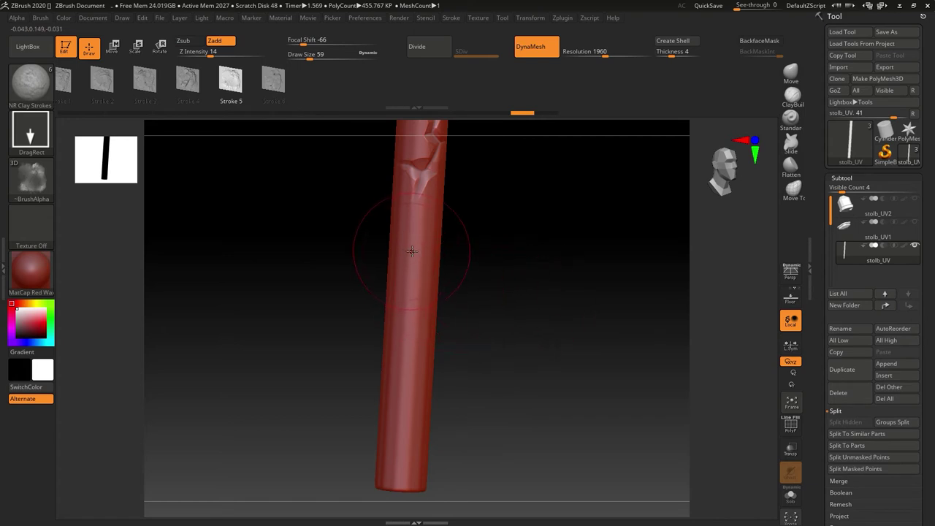
pyautogui.moveTo(449, 349); pyautogui.dragTo(489, 354)
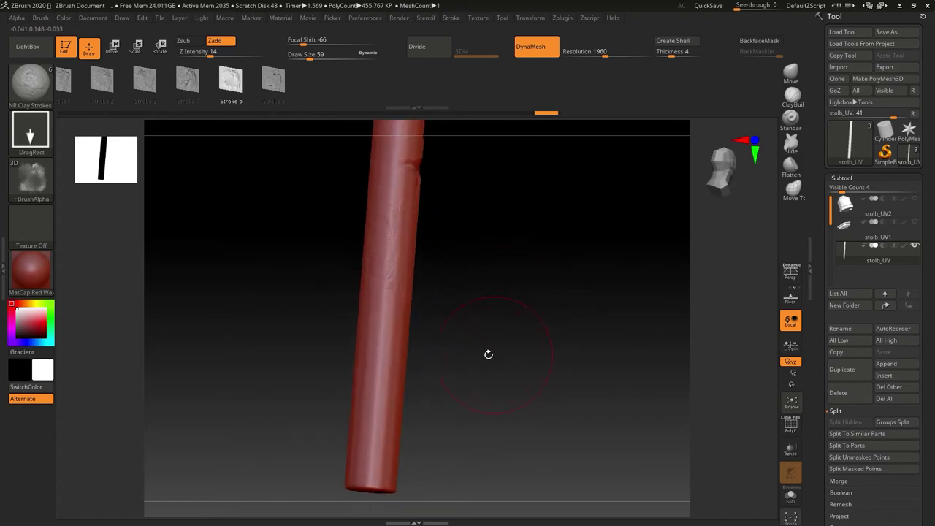
pyautogui.moveTo(437, 389)
pyautogui.mouseDown()
pyautogui.moveTo(441, 402)
pyautogui.moveTo(490, 351)
pyautogui.moveTo(461, 351)
pyautogui.moveTo(444, 325)
pyautogui.mouseUp()
pyautogui.moveTo(360, 199)
pyautogui.mouseDown()
pyautogui.moveTo(418, 233)
pyautogui.moveTo(484, 211)
pyautogui.mouseUp()
pyautogui.moveTo(467, 305); pyautogui.dragTo(492, 298)
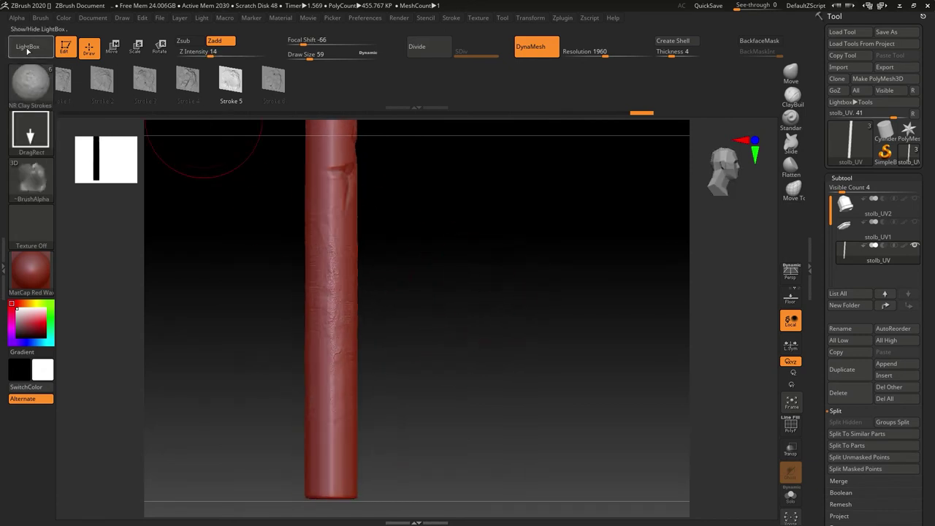
# Load the Lu_RockySurface brush and try stamping its rocky texture on the middle of the shaft
pyautogui.click(28, 47)
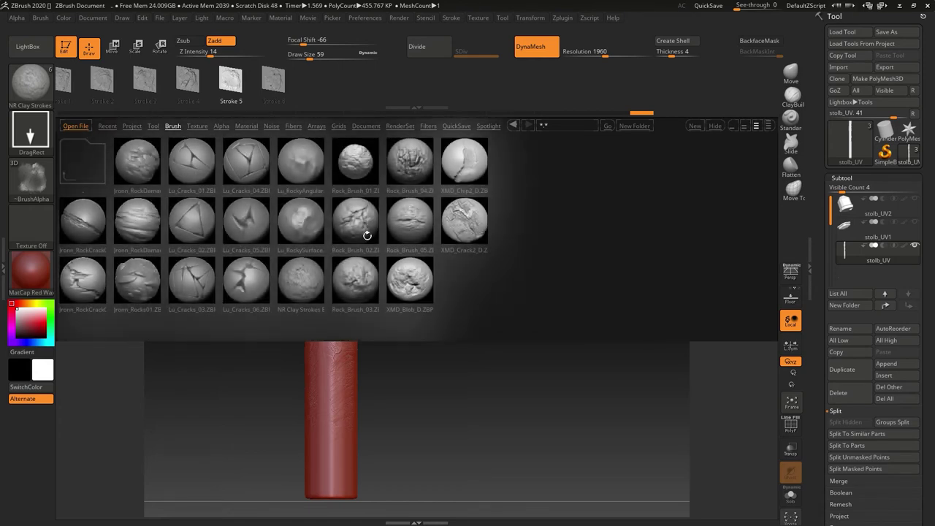
pyautogui.doubleClick(301, 218)
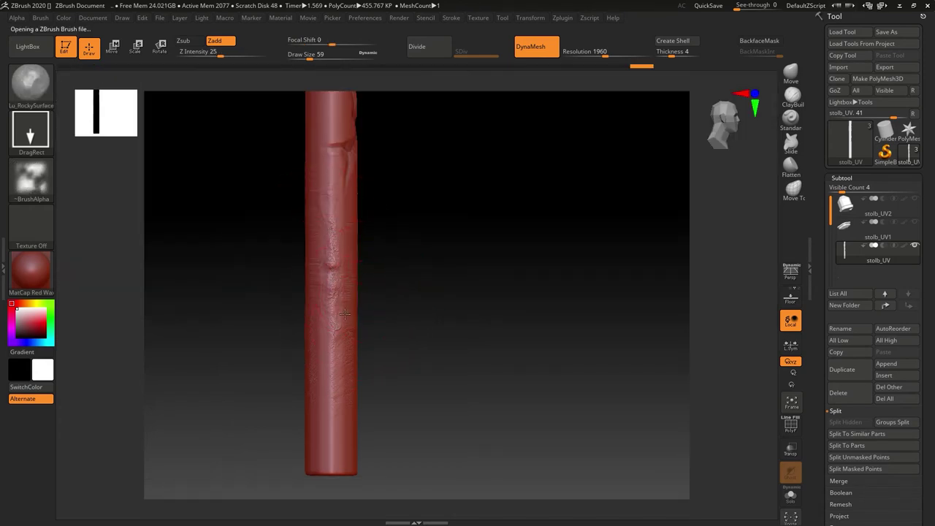
pyautogui.moveTo(401, 315); pyautogui.dragTo(438, 313)
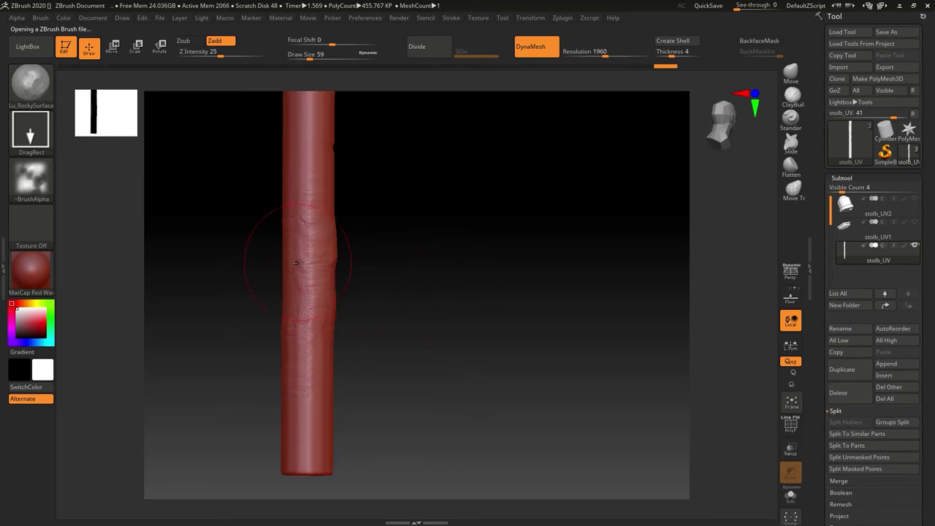
pyautogui.click(230, 54)
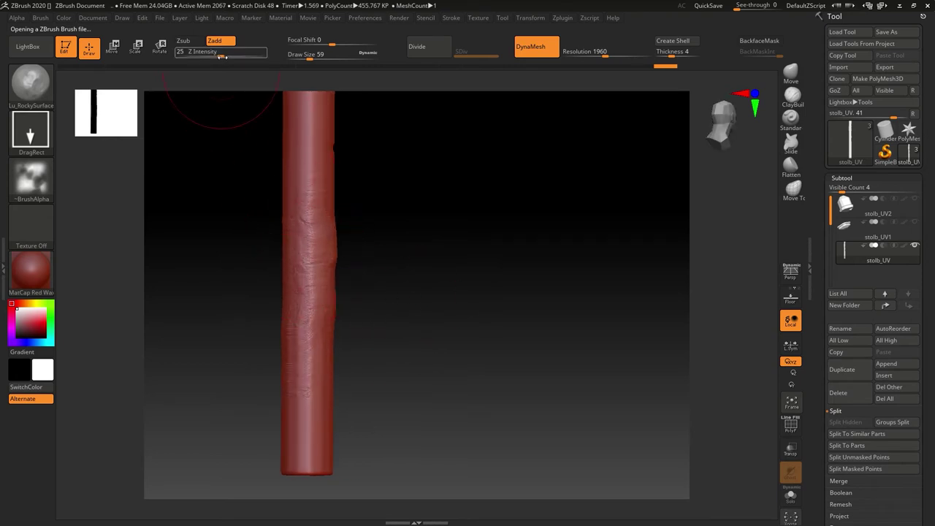
pyautogui.press('space')
pyautogui.click(311, 276)
pyautogui.moveTo(312, 276)
pyautogui.mouseDown()
pyautogui.moveTo(321, 254)
pyautogui.moveTo(312, 290)
pyautogui.moveTo(321, 296)
pyautogui.moveTo(417, 298)
pyautogui.moveTo(364, 301)
pyautogui.mouseUp()
pyautogui.press('space')
# Undo the latest NR Clay Strokes and Lu_RockySurface stamps on the shaft
pyautogui.hotkey('ctrl', 'z')
pyautogui.hotkey('ctrl', 'z')
pyautogui.hotkey('ctrl', 'z')
pyautogui.hotkey('ctrl', 'z')
pyautogui.hotkey('ctrl', 'z')
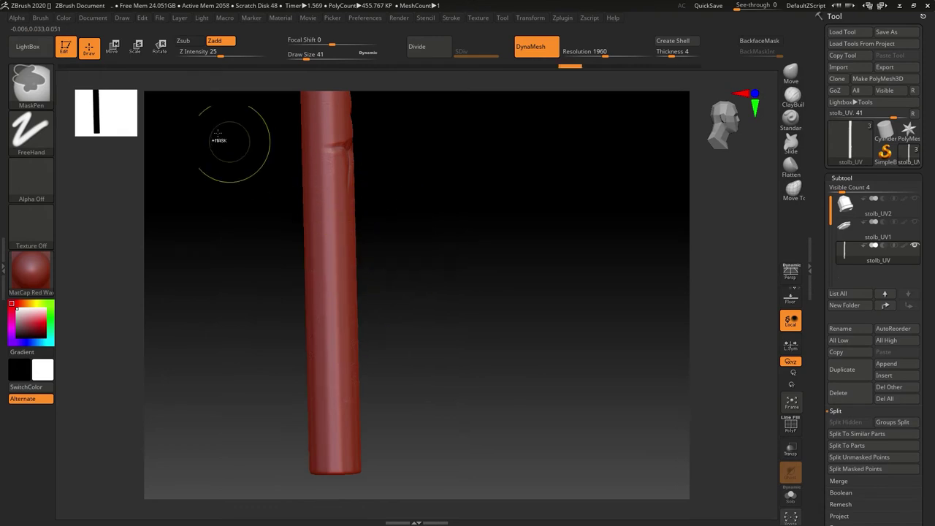
# Reload the NR Clay Strokes brush, try its Stroke 5 stamp on the lower shaft and undo it
pyautogui.click(36, 46)
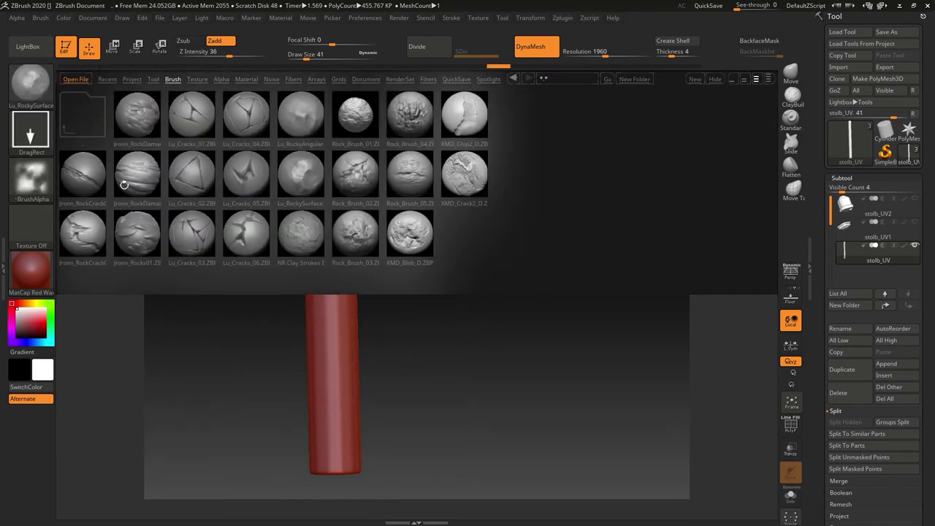
pyautogui.doubleClick(299, 238)
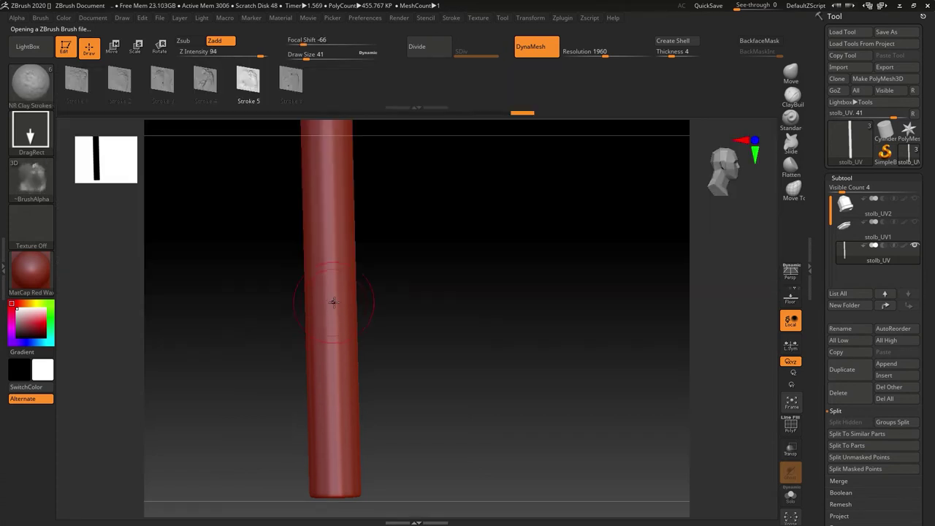
pyautogui.moveTo(333, 300); pyautogui.dragTo(336, 377)
pyautogui.hotkey('ctrl', 'z')
# Load the DPeinoit_HoleBig brush from the set_1 folder and stamp a rough hole on the lower part of the shaft
pyautogui.press(',')
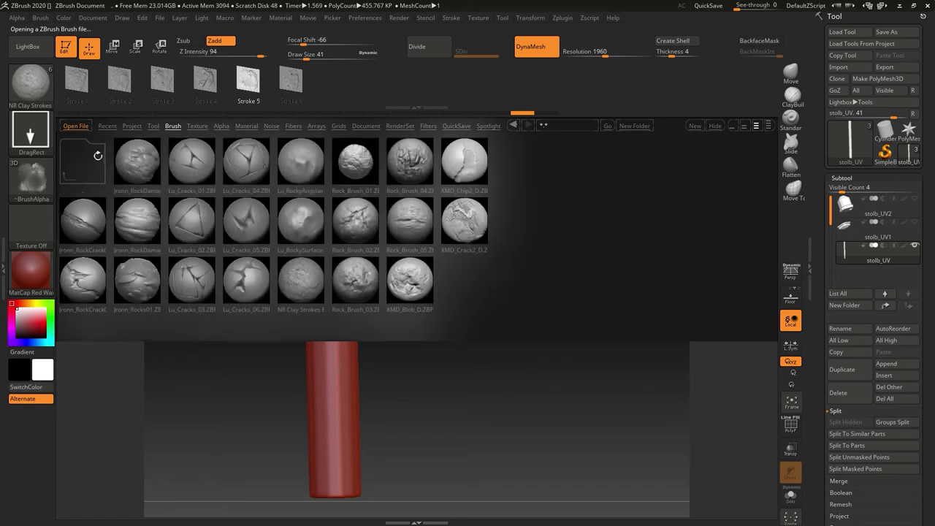
pyautogui.doubleClick(99, 158)
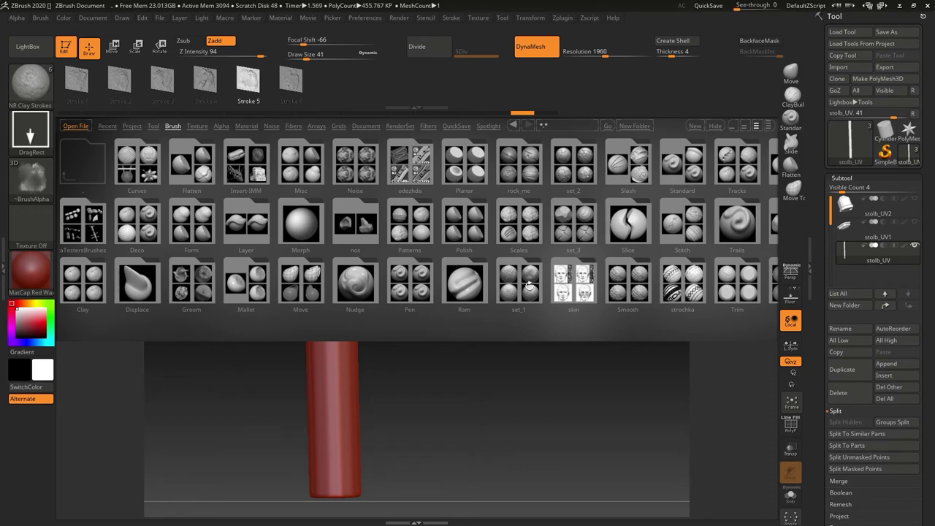
pyautogui.click(529, 286)
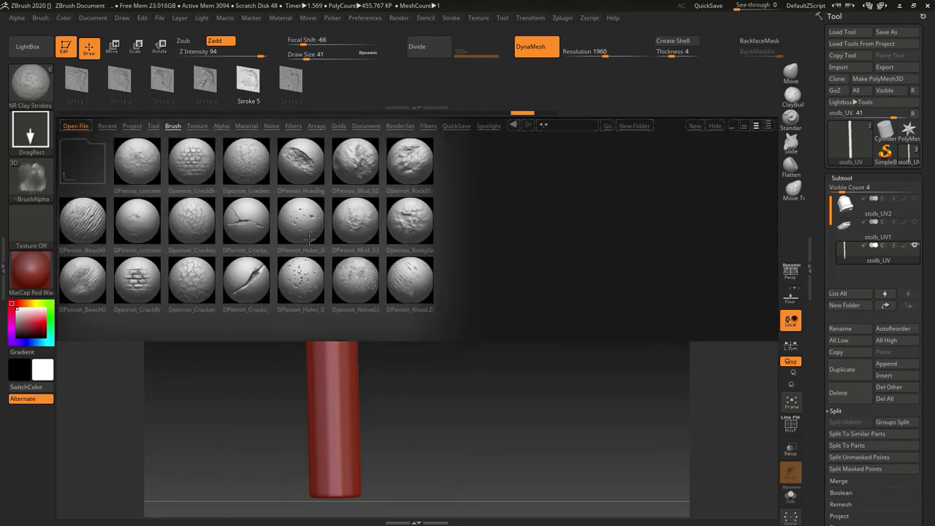
pyautogui.doubleClick(300, 163)
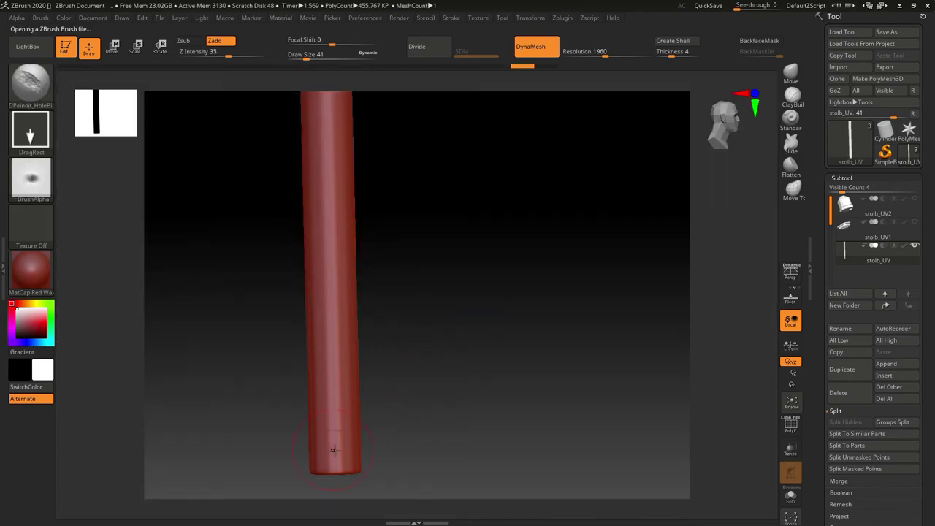
pyautogui.moveTo(351, 416); pyautogui.dragTo(403, 375)
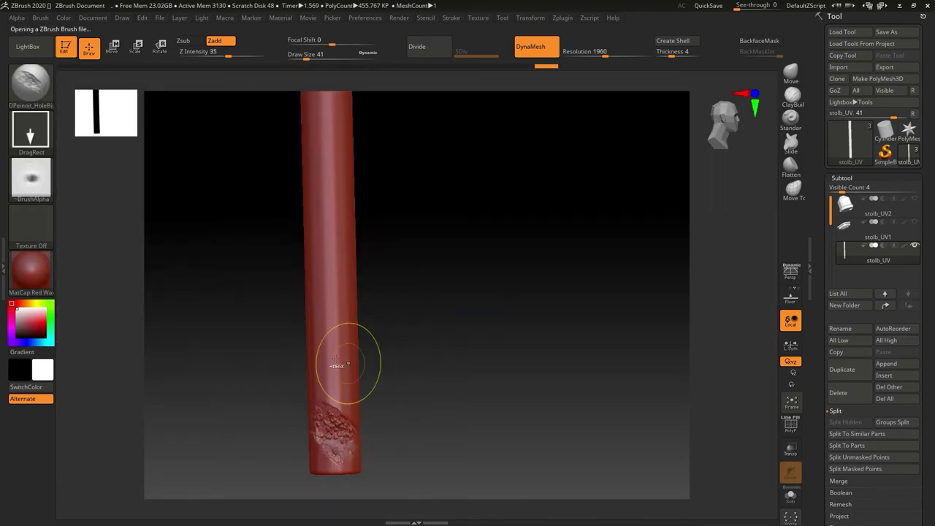
pyautogui.hotkey('ctrl', 'z')
pyautogui.moveTo(336, 363); pyautogui.dragTo(342, 354)
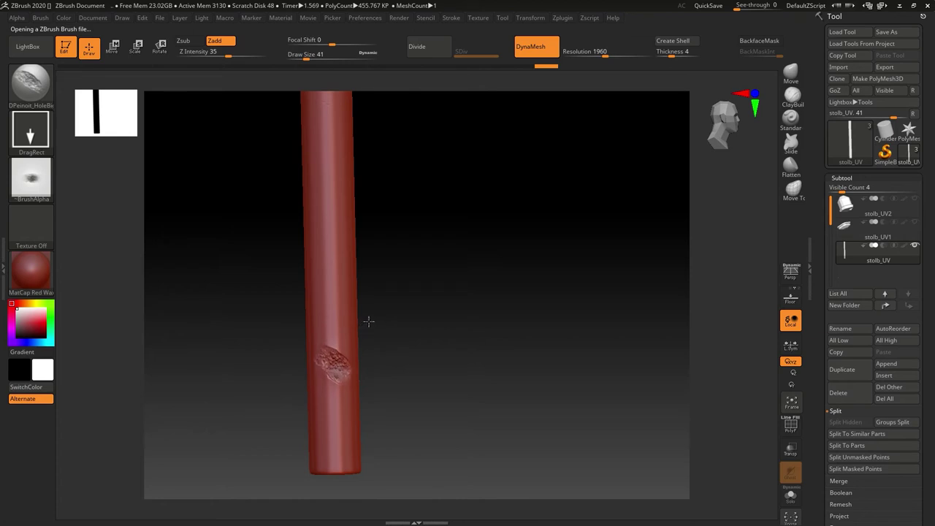
pyautogui.moveTo(407, 303); pyautogui.dragTo(485, 271)
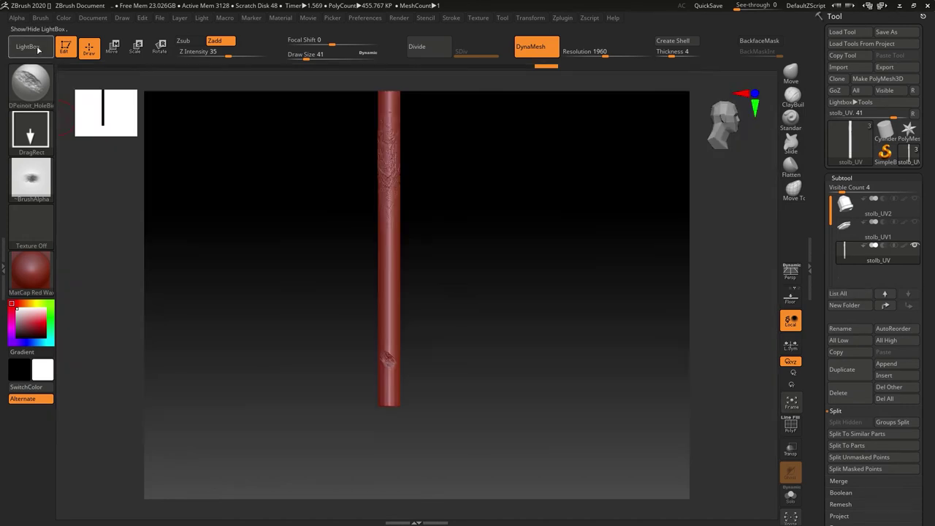
# Load the DPeinoit_Cracks brush showing a branching crack and stamp it on the upper part of the shaft
pyautogui.click(35, 51)
pyautogui.click(35, 54)
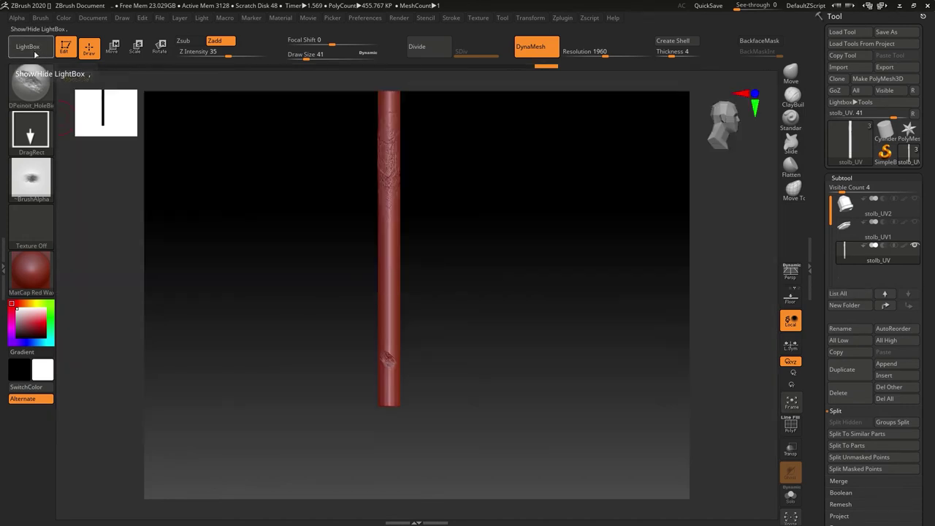
pyautogui.click(35, 52)
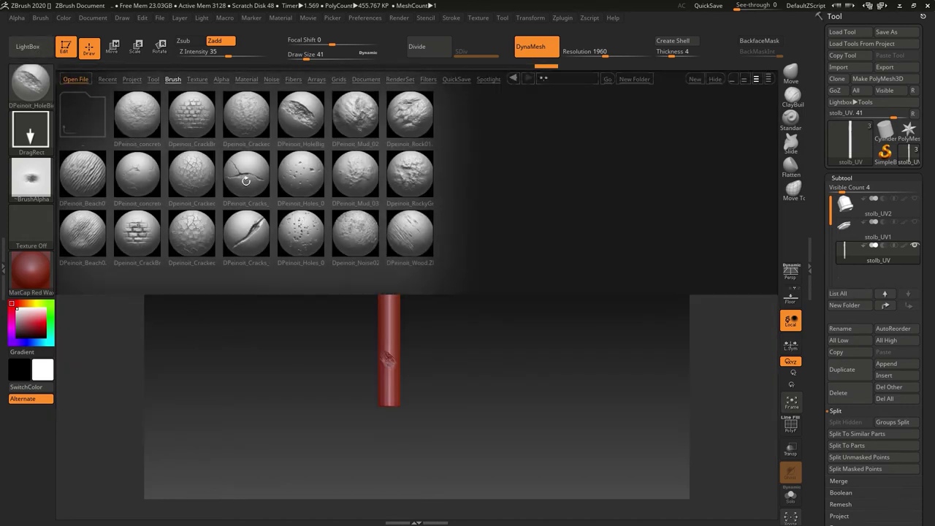
pyautogui.doubleClick(245, 180)
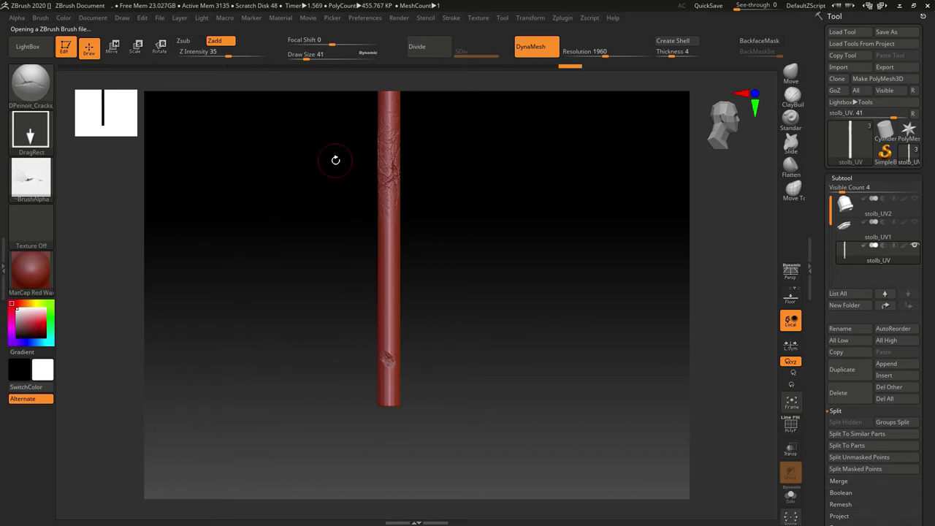
pyautogui.keyDown('alt'); pyautogui.moveTo(471, 231); pyautogui.dragTo(428, 269); pyautogui.keyUp('alt')
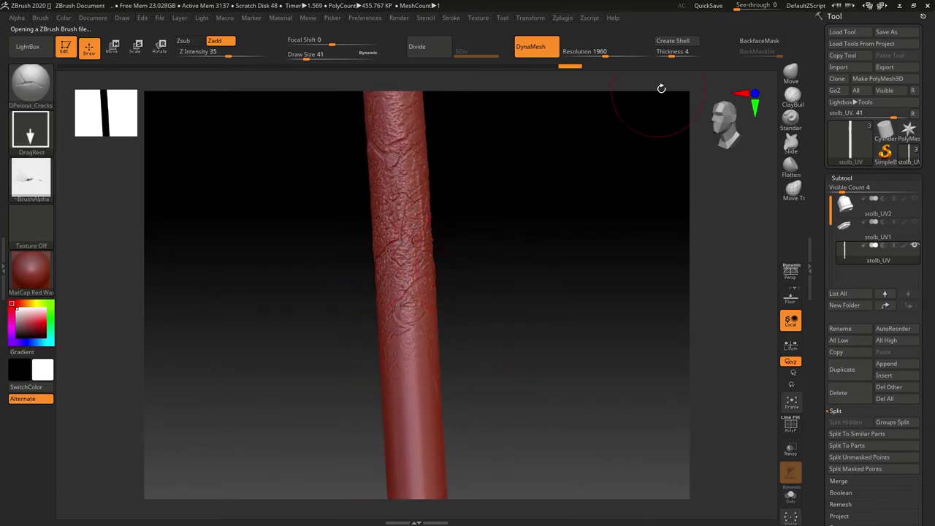
# Enable BackfaceMask and stamp a deep DPeinoit_Cracks crack just below the textured upper part of the shaft
pyautogui.click(756, 41)
pyautogui.moveTo(575, 171); pyautogui.dragTo(451, 276)
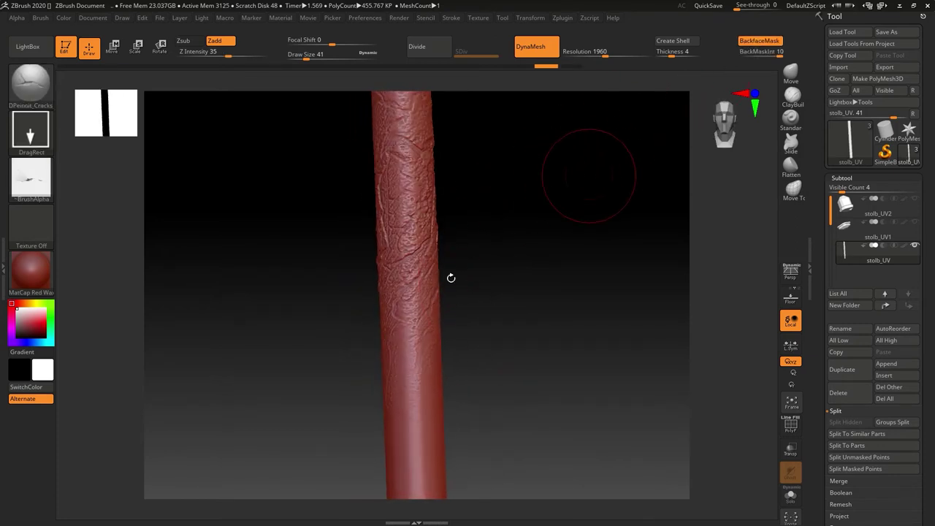
pyautogui.moveTo(428, 400)
pyautogui.mouseDown()
pyautogui.moveTo(334, 403)
pyautogui.moveTo(315, 326)
pyautogui.moveTo(292, 317)
pyautogui.moveTo(275, 288)
pyautogui.mouseUp()
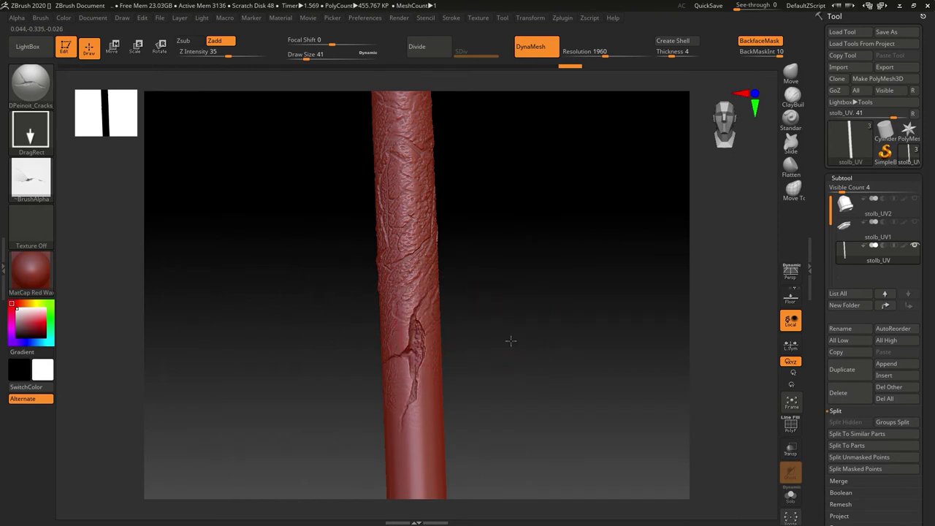
pyautogui.moveTo(509, 340)
pyautogui.mouseDown()
pyautogui.moveTo(505, 190)
pyautogui.moveTo(478, 274)
pyautogui.mouseUp()
# Test-stamp the Dpeinoit_RockyG brush on the lower shaft, undo it and set the Z Intensity to 21
pyautogui.press(',')
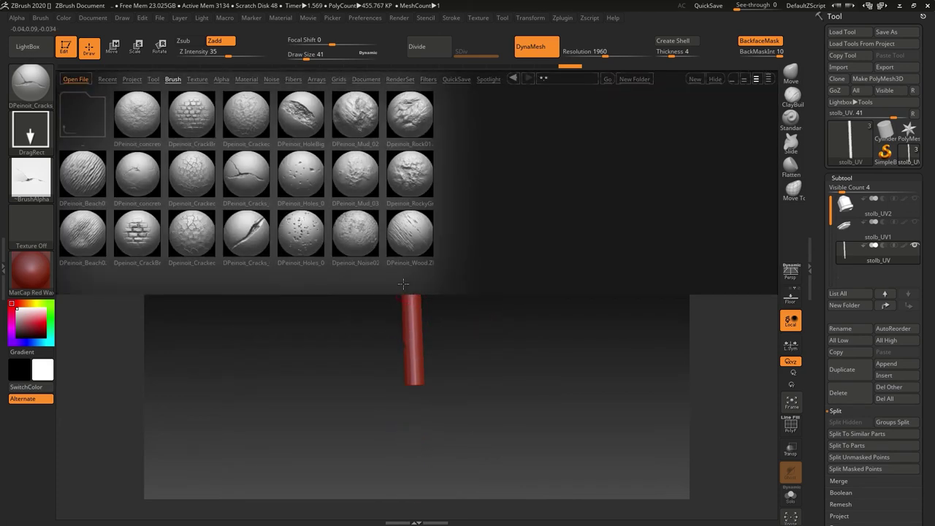
pyautogui.doubleClick(407, 176)
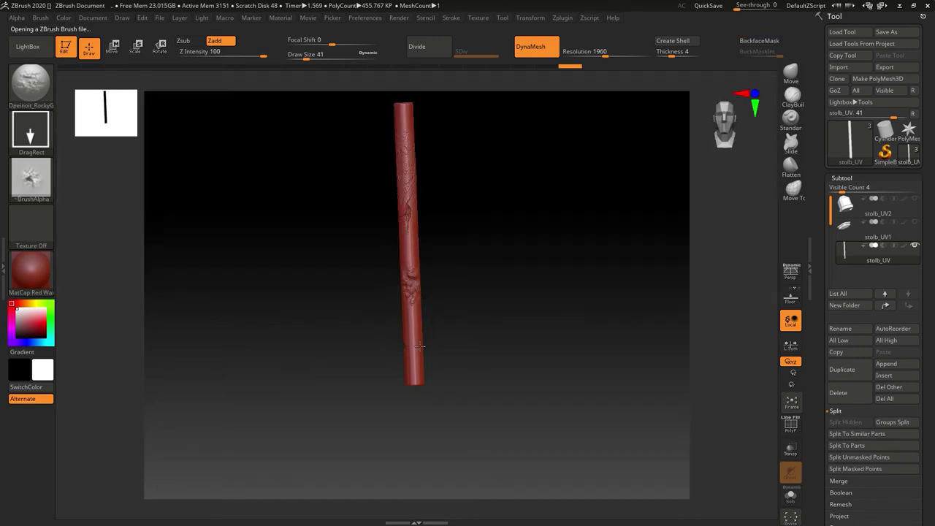
pyautogui.moveTo(419, 346); pyautogui.dragTo(424, 357)
pyautogui.hotkey('ctrl', 'z')
pyautogui.click(217, 54)
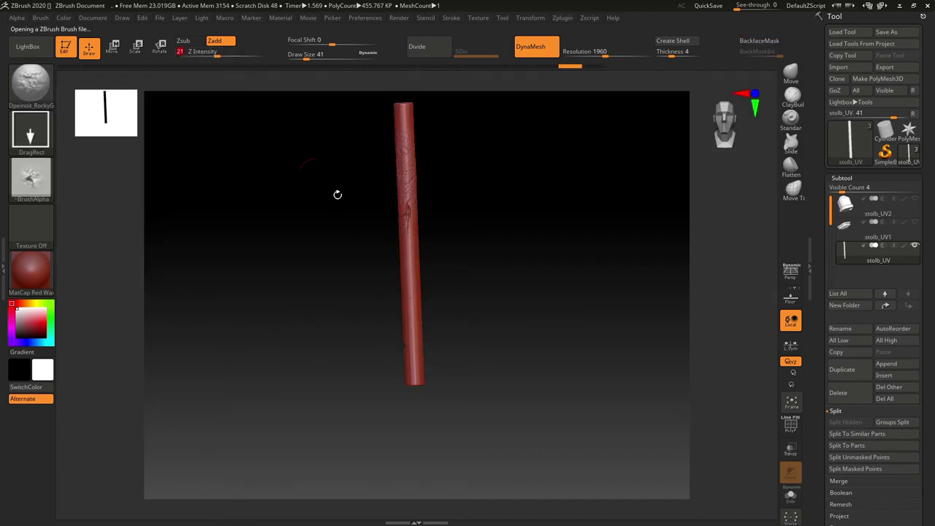
# Stamp subtle Dpeinoit_RockyG unevenness around all sides of the middle and lower shaft
pyautogui.moveTo(465, 303); pyautogui.dragTo(480, 221, button='right')
pyautogui.moveTo(448, 284); pyautogui.dragTo(462, 431, button='right')
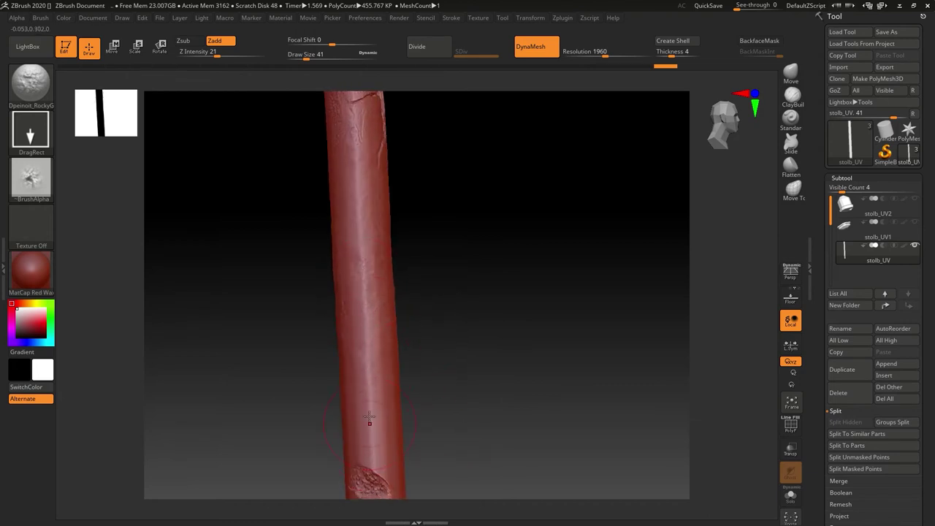
pyautogui.moveTo(368, 275); pyautogui.dragTo(344, 220, button='right')
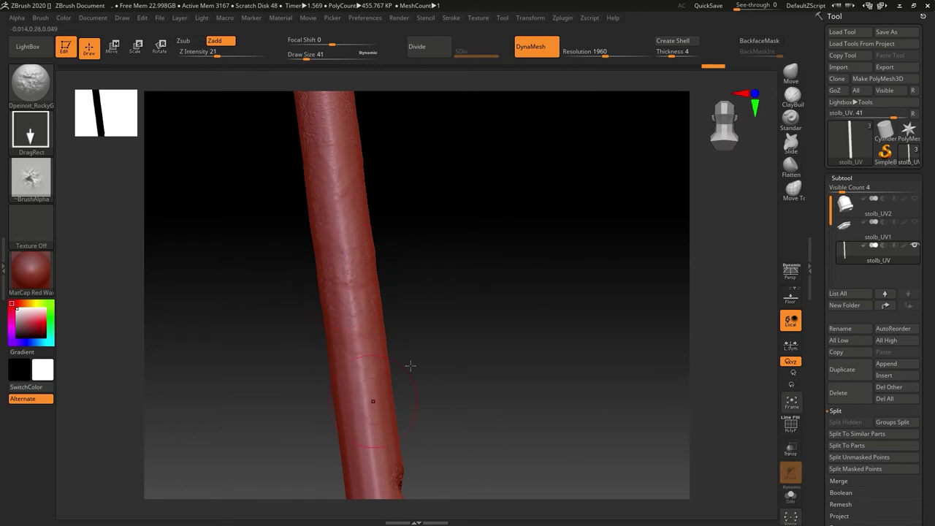
pyautogui.moveTo(410, 365); pyautogui.dragTo(484, 268, button='right')
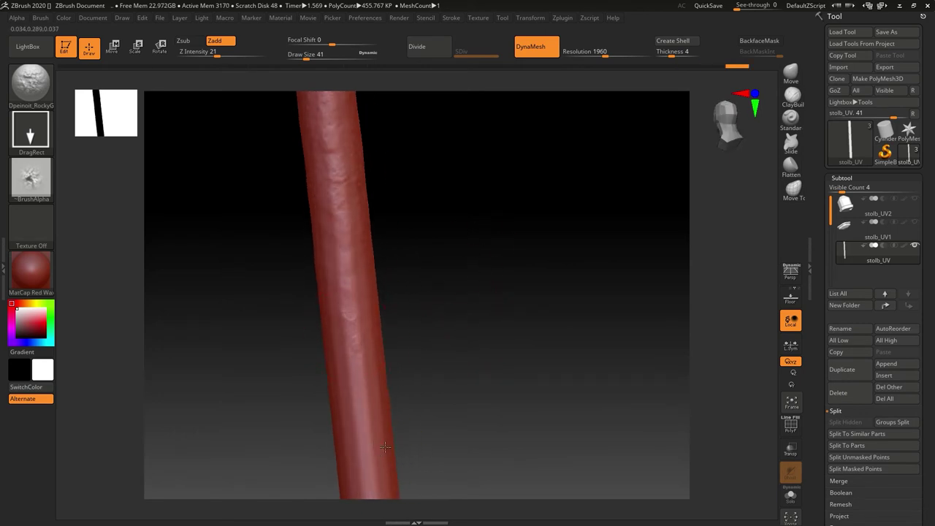
pyautogui.keyDown('alt'); pyautogui.moveTo(452, 385); pyautogui.dragTo(484, 238, button='right'); pyautogui.keyUp('alt')
pyautogui.moveTo(438, 371); pyautogui.dragTo(511, 282, button='right')
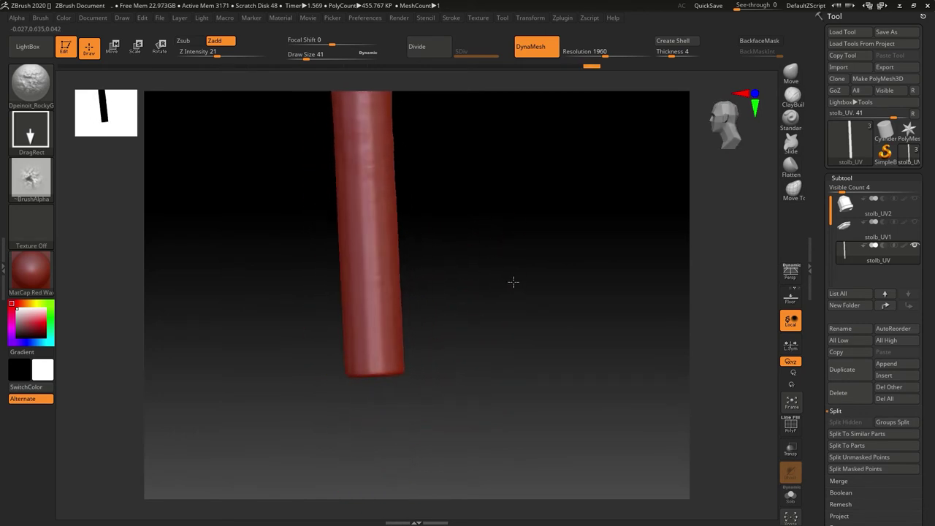
pyautogui.moveTo(474, 247); pyautogui.dragTo(384, 312, button='right')
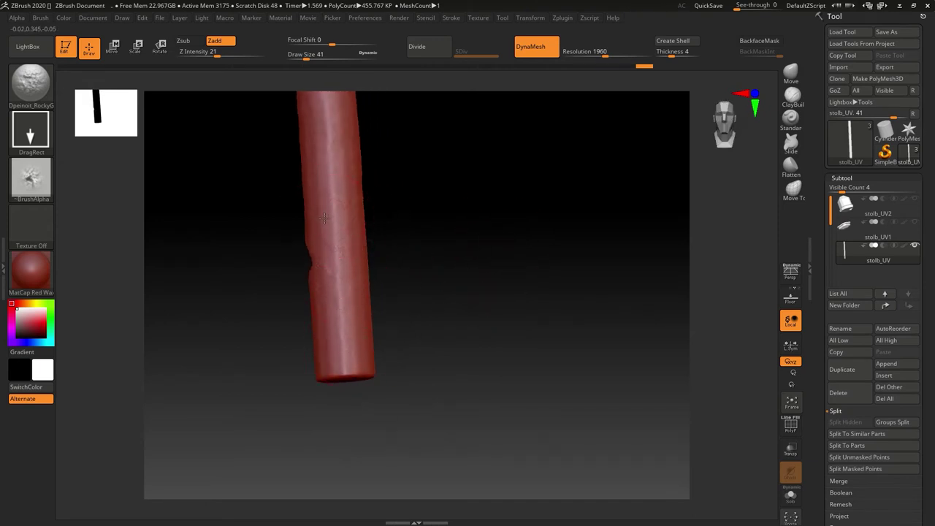
pyautogui.moveTo(443, 308); pyautogui.dragTo(379, 233, button='right')
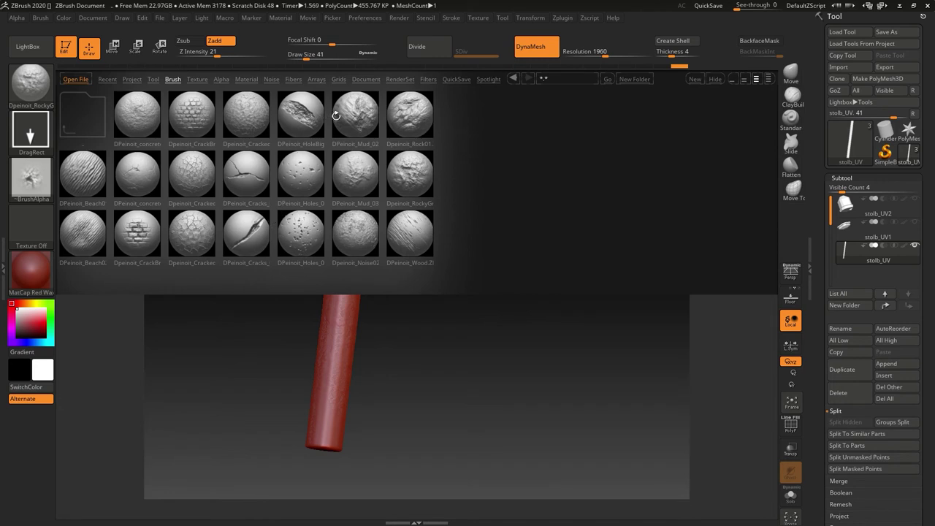
# Load the DPeinoit_Wood brush and stamp slanted scratches on the middle of the shaft, redoing the first horizontal attempt
pyautogui.doubleClick(406, 234)
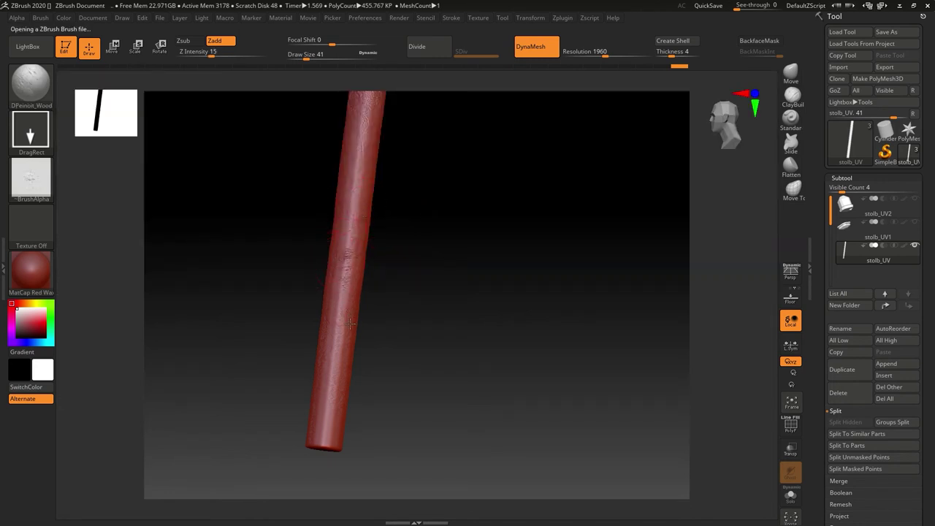
pyautogui.moveTo(375, 297)
pyautogui.keyDown('ctrl'); pyautogui.mouseDown(button='right')
pyautogui.moveTo(414, 349)
pyautogui.moveTo(431, 410)
pyautogui.mouseUp(button='right'); pyautogui.keyUp('ctrl')
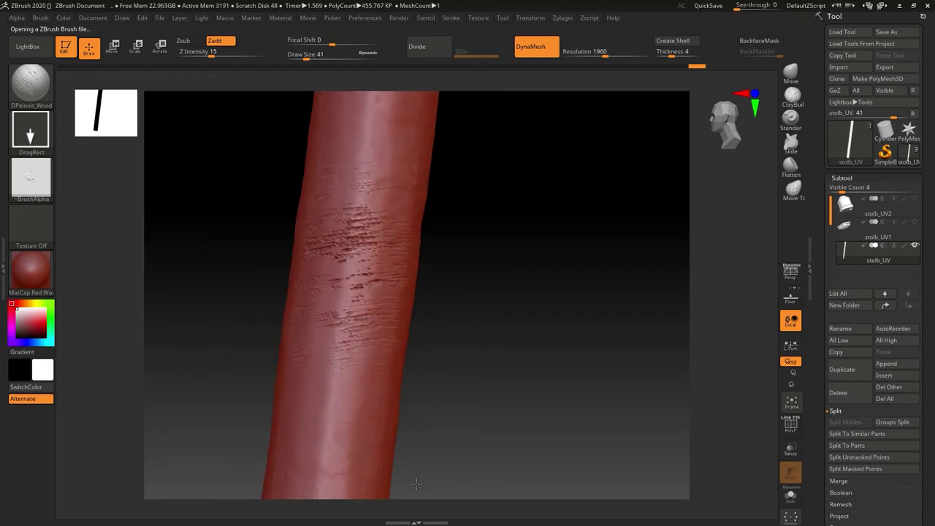
pyautogui.hotkey('ctrl', 'z')
pyautogui.moveTo(536, 292)
pyautogui.keyDown('ctrl'); pyautogui.mouseDown(button='right')
pyautogui.moveTo(558, 224)
pyautogui.moveTo(543, 302)
pyautogui.moveTo(585, 324)
pyautogui.moveTo(456, 271)
pyautogui.mouseUp(button='right'); pyautogui.keyUp('ctrl')
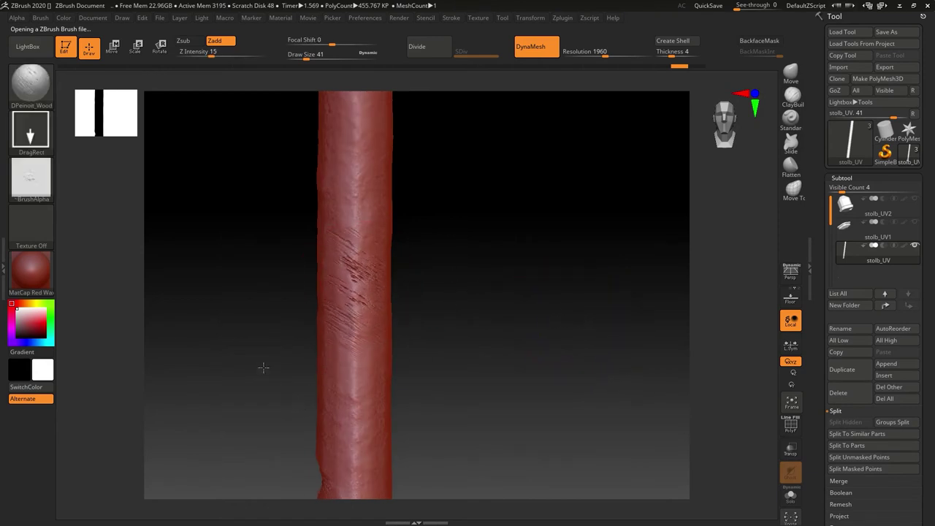
# Undo the last DPeinoit_Wood stamp on the shaft and enable BackfaceMask for the brush
pyautogui.moveTo(459, 336); pyautogui.dragTo(526, 313, button='right')
pyautogui.hotkey('ctrl', 'z')
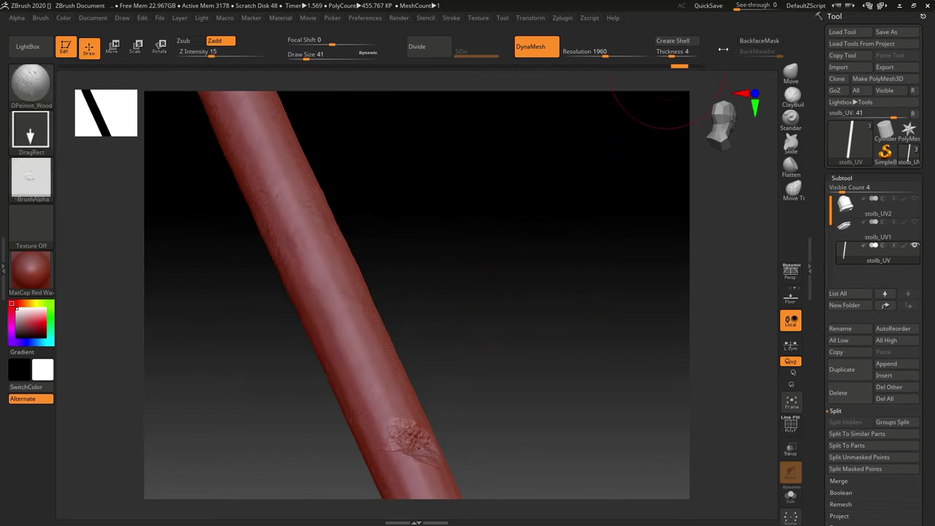
pyautogui.click(760, 41)
pyautogui.moveTo(531, 253)
pyautogui.mouseDown(button='right')
pyautogui.moveTo(491, 280)
pyautogui.moveTo(455, 278)
pyautogui.mouseUp(button='right')
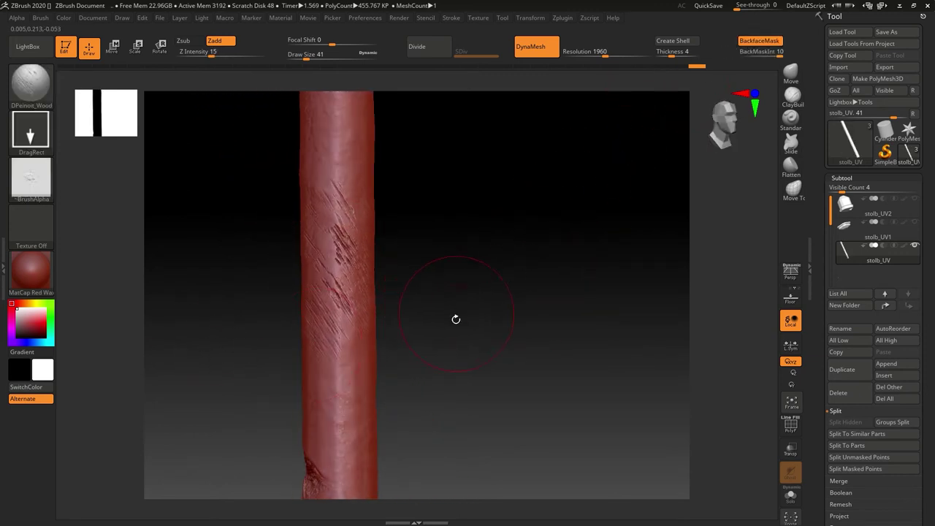
pyautogui.keyDown('ctrl'); pyautogui.moveTo(456, 318); pyautogui.dragTo(462, 205, button='right'); pyautogui.keyUp('ctrl')
pyautogui.moveTo(424, 271); pyautogui.dragTo(463, 282, button='right')
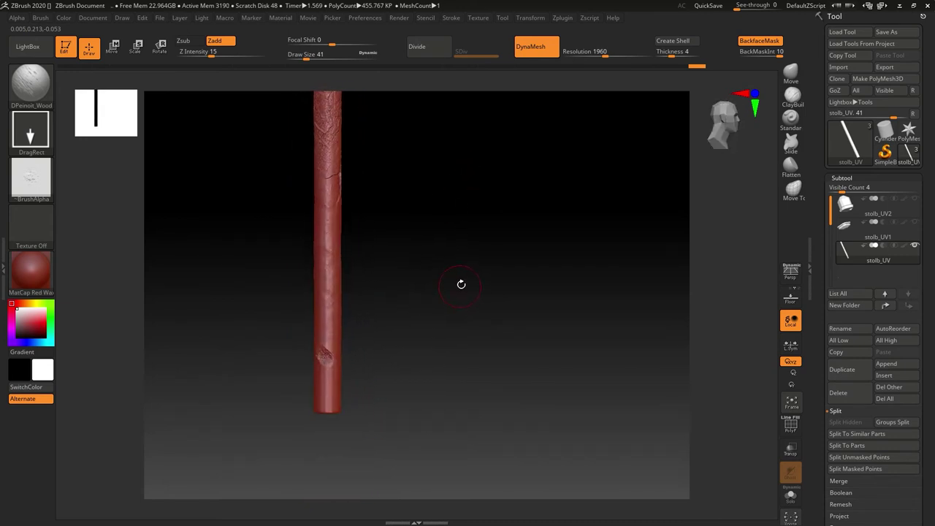
# Hide the shaft, show only the stolb_UV2 block and make it the active subtool
pyautogui.click(915, 225)
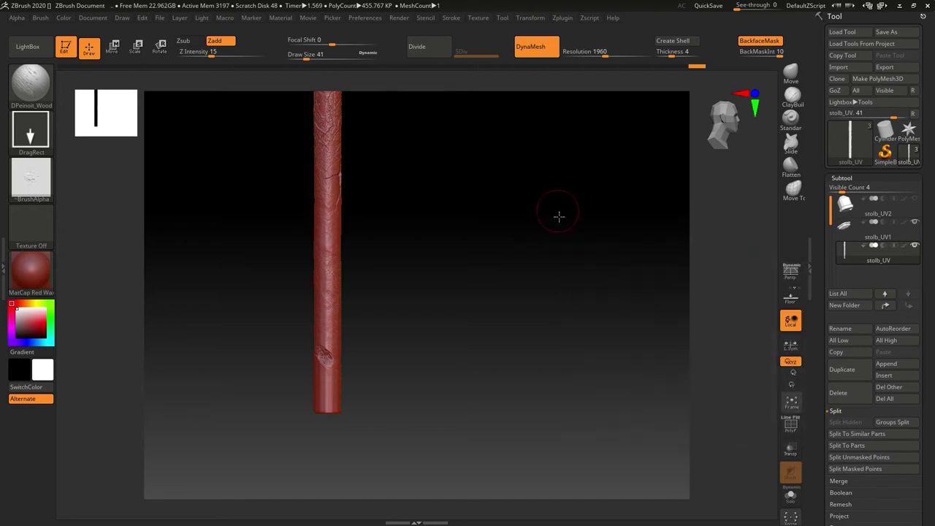
pyautogui.keyDown('alt'); pyautogui.moveTo(560, 217); pyautogui.dragTo(593, 288, button='right'); pyautogui.keyUp('alt')
pyautogui.click(914, 222)
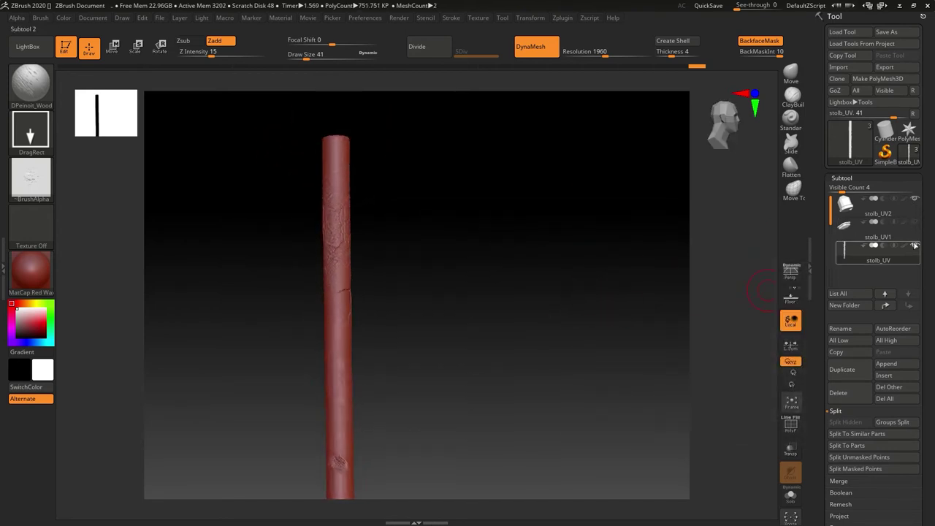
pyautogui.click(916, 246)
pyautogui.click(858, 212)
pyautogui.keyDown('alt'); pyautogui.moveTo(491, 397); pyautogui.dragTo(494, 292, button='right'); pyautogui.keyUp('alt')
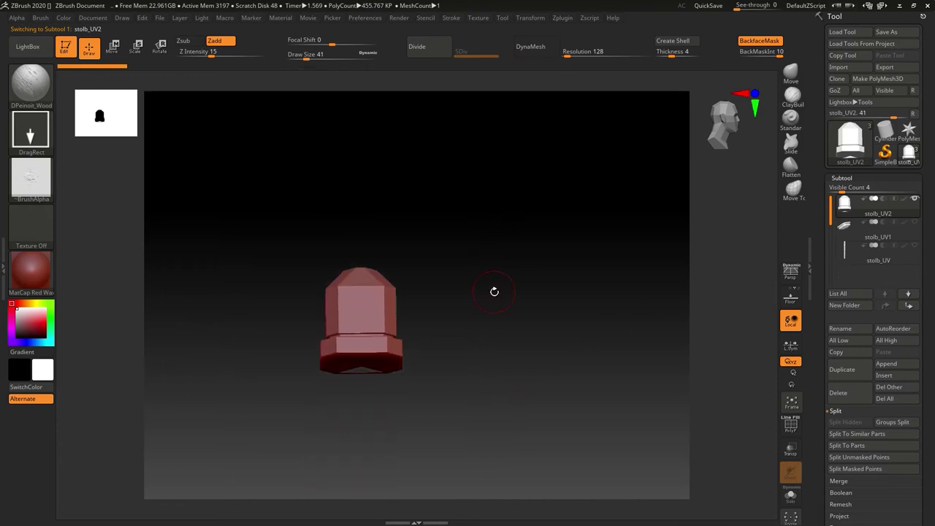
# Convert the stolb_UV2 block to DynaMesh at a resolution of 1936
pyautogui.press('f')
pyautogui.moveTo(565, 328); pyautogui.dragTo(545, 223, button='right')
pyautogui.click(605, 53)
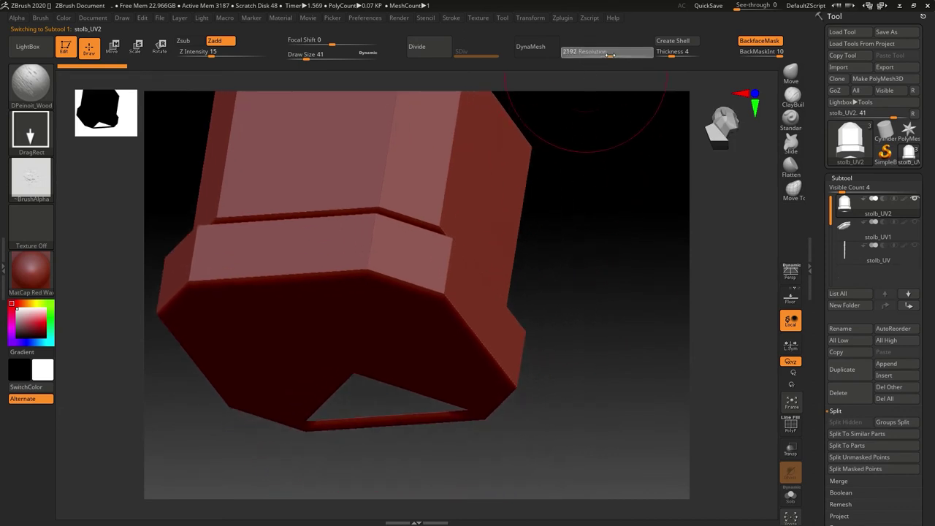
pyautogui.click(530, 46)
pyautogui.moveTo(607, 271); pyautogui.dragTo(572, 314)
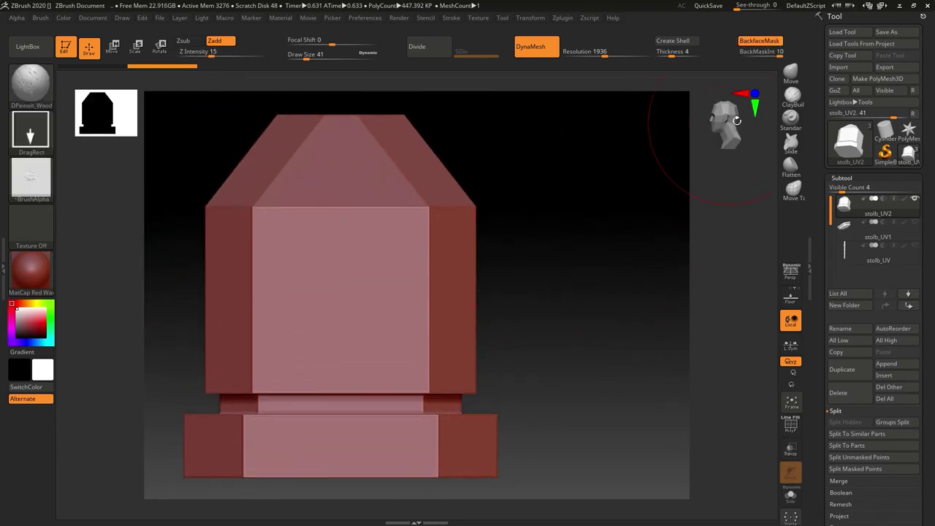
# Load the OrbFlatten_Edge brush from the set_3 folder with Focal Shift -47 and Draw Size 16
pyautogui.click(38, 55)
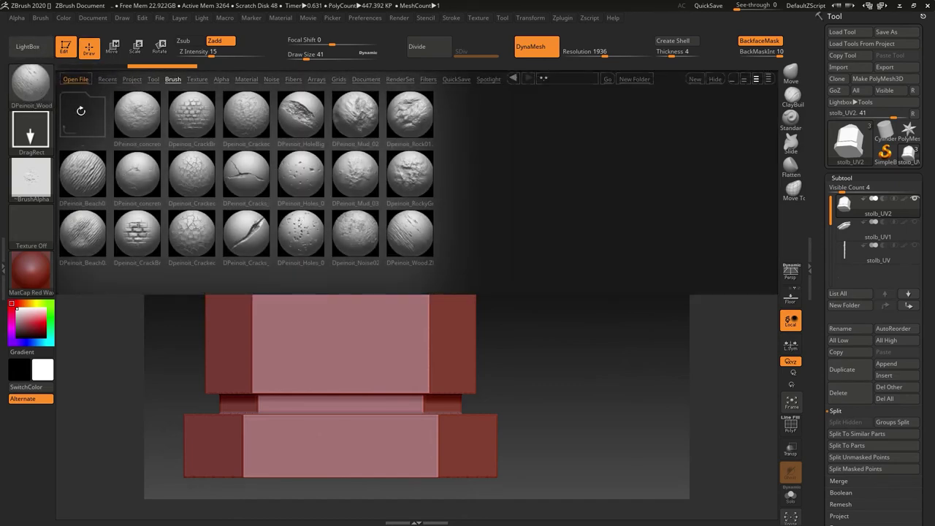
pyautogui.doubleClick(84, 114)
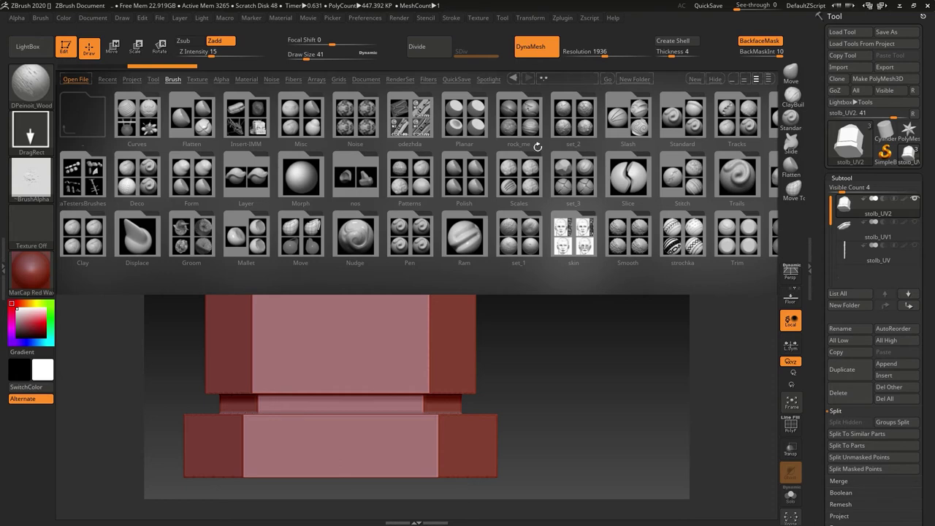
pyautogui.click(571, 182)
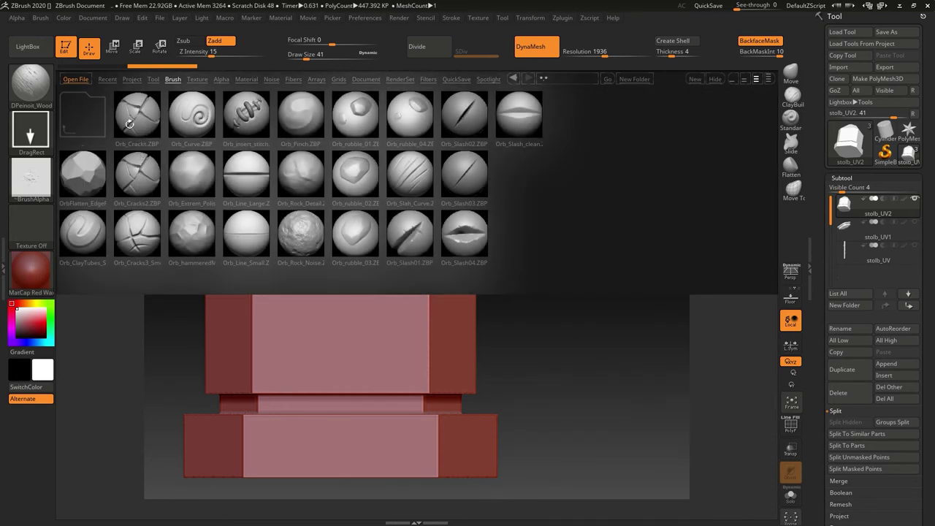
pyautogui.doubleClick(91, 173)
pyautogui.press('space')
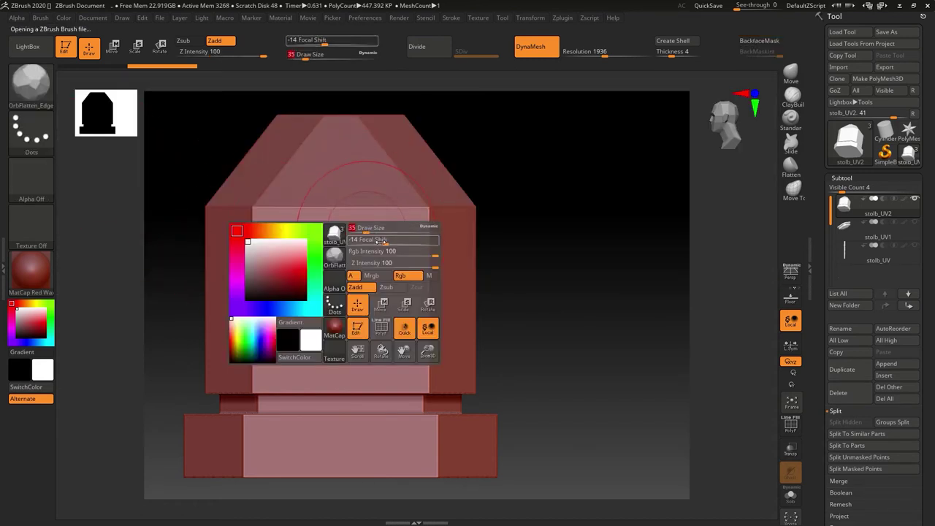
pyautogui.click(372, 240)
pyautogui.click(359, 228)
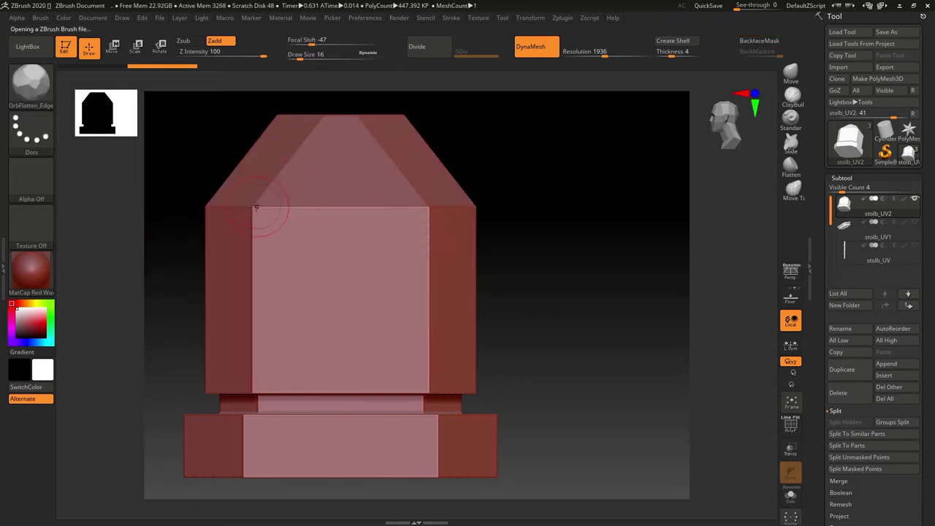
# Chip the upper corner and flatten stretches of the vertical edges on the body of the stolb_UV2 block
pyautogui.click(252, 206)
pyautogui.moveTo(429, 239); pyautogui.dragTo(428, 290)
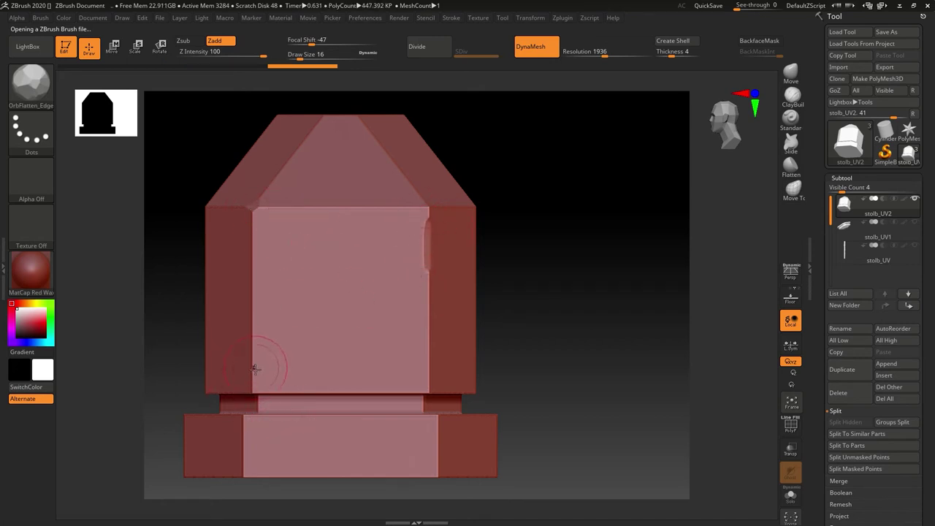
pyautogui.moveTo(534, 334); pyautogui.dragTo(478, 325)
pyautogui.moveTo(211, 244); pyautogui.dragTo(206, 326)
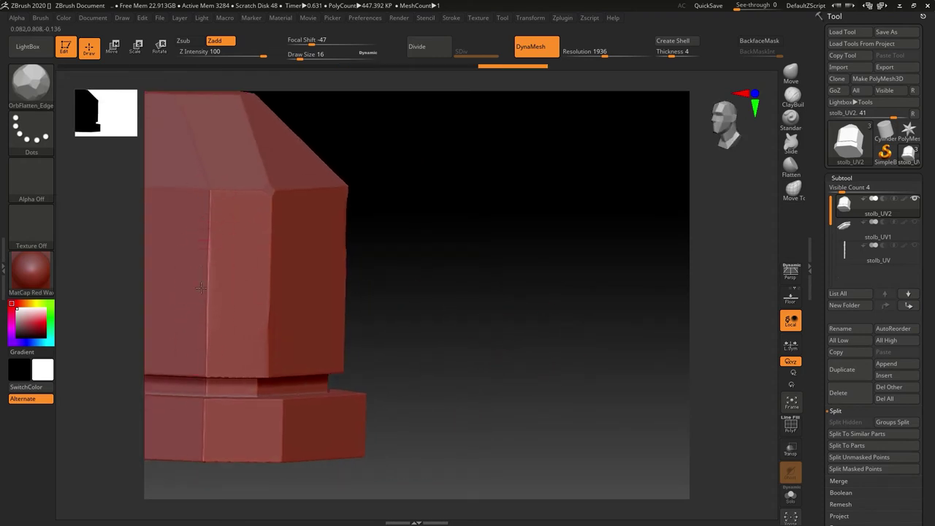
pyautogui.moveTo(419, 317)
pyautogui.keyDown('alt'); pyautogui.mouseDown()
pyautogui.moveTo(460, 290)
pyautogui.moveTo(542, 285)
pyautogui.mouseUp(); pyautogui.keyUp('alt')
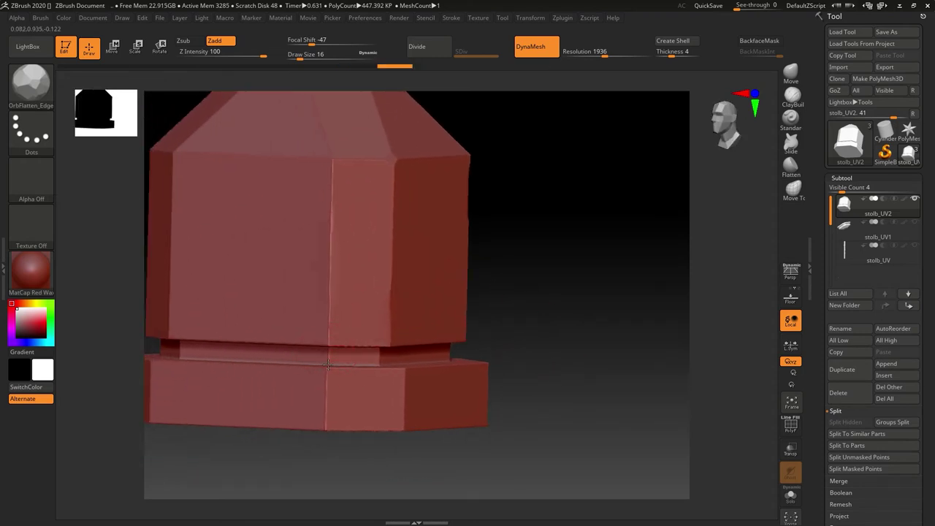
# Undo the stroke on the recessed neck and flatten edges and corners of the base rim and upper shoulder
pyautogui.moveTo(328, 364); pyautogui.dragTo(326, 360)
pyautogui.hotkey('ctrl', 'z')
pyautogui.moveTo(504, 338); pyautogui.dragTo(532, 338)
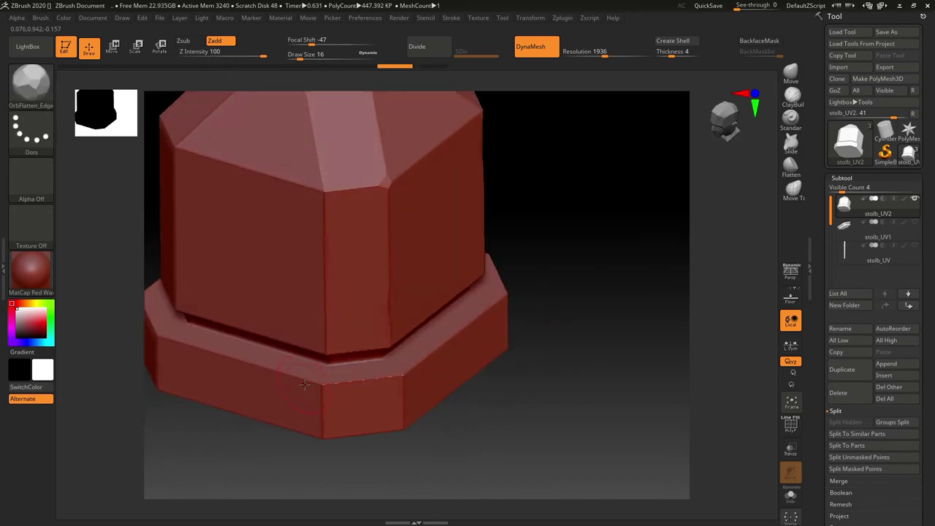
pyautogui.moveTo(500, 435); pyautogui.dragTo(333, 343)
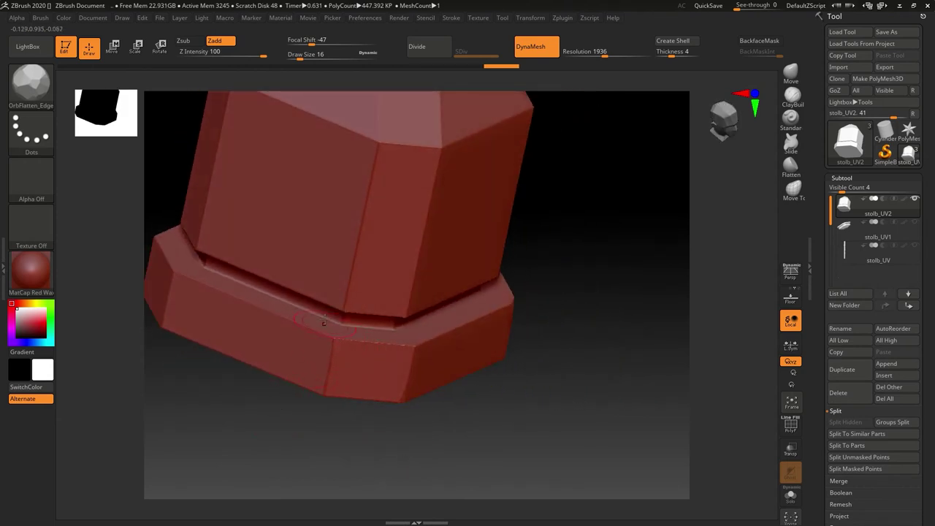
pyautogui.keyDown('alt'); pyautogui.moveTo(524, 265); pyautogui.dragTo(528, 359); pyautogui.keyUp('alt')
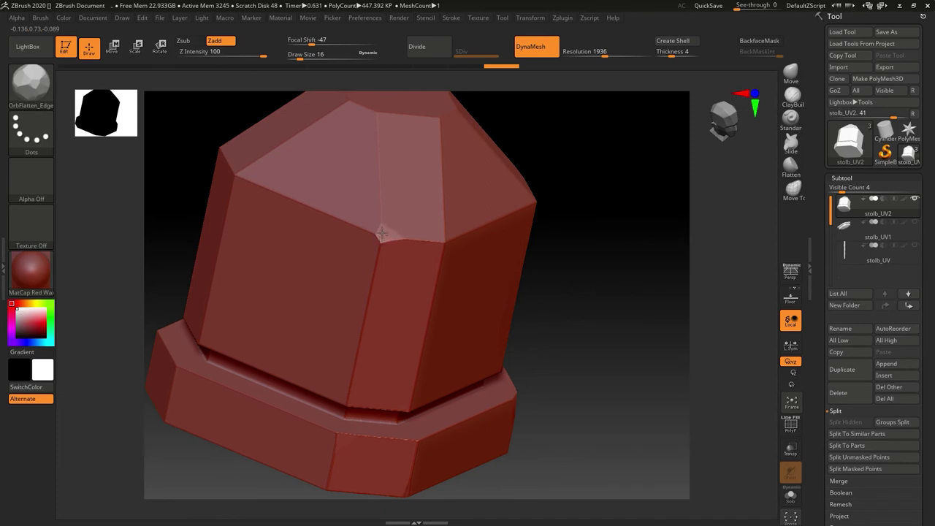
pyautogui.moveTo(599, 326); pyautogui.dragTo(554, 290)
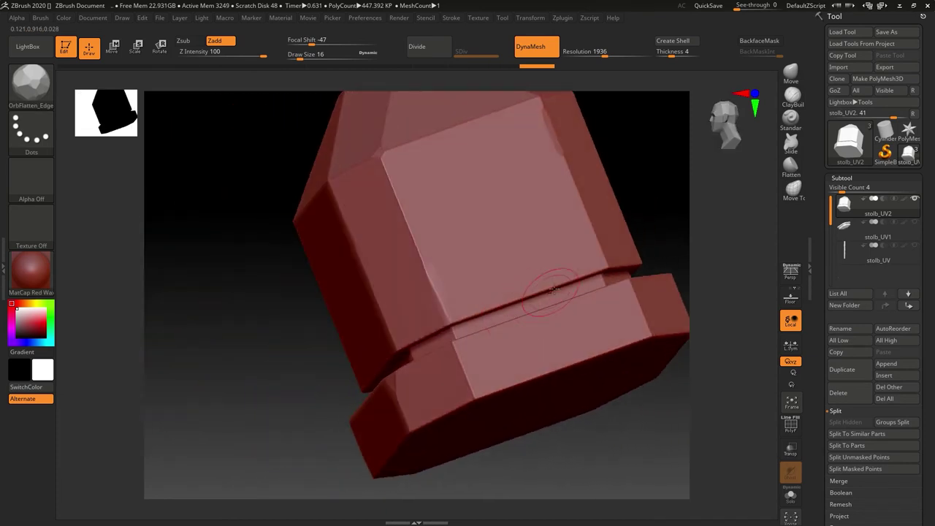
pyautogui.moveTo(647, 212)
pyautogui.mouseDown()
pyautogui.moveTo(564, 300)
pyautogui.moveTo(428, 338)
pyautogui.moveTo(537, 278)
pyautogui.moveTo(493, 290)
pyautogui.moveTo(517, 269)
pyautogui.moveTo(551, 259)
pyautogui.moveTo(519, 265)
pyautogui.moveTo(531, 290)
pyautogui.mouseUp()
# Reduce the Draw Size to 3 and carve a small notch into the body's vertical edge below the chipped corner
pyautogui.press('s')
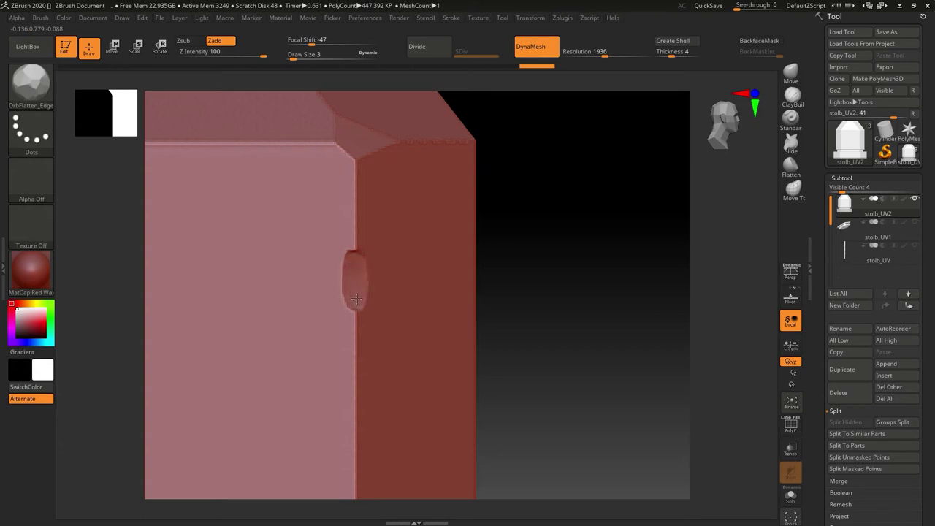
pyautogui.moveTo(356, 299); pyautogui.dragTo(357, 310)
pyautogui.keyDown('alt'); pyautogui.moveTo(585, 337); pyautogui.dragTo(573, 97); pyautogui.keyUp('alt')
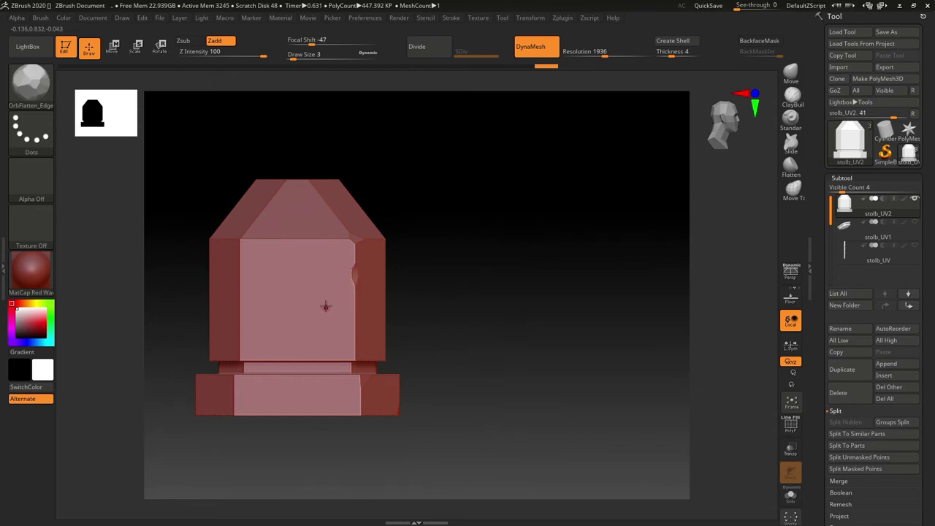
pyautogui.keyDown('alt'); pyautogui.moveTo(478, 284); pyautogui.dragTo(427, 320); pyautogui.keyUp('alt')
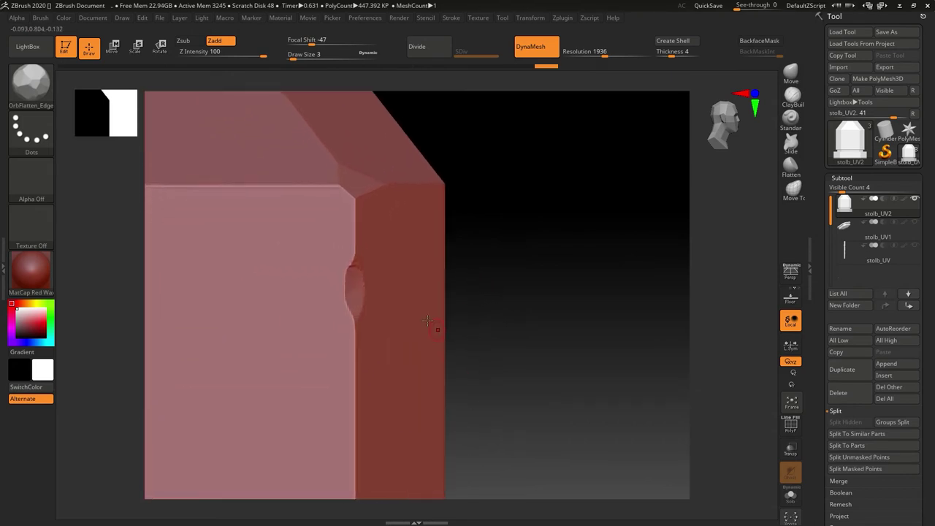
# Load the Orb_Cracks brush and draw branching cracks out of the notch onto both adjoining faces
pyautogui.click(32, 51)
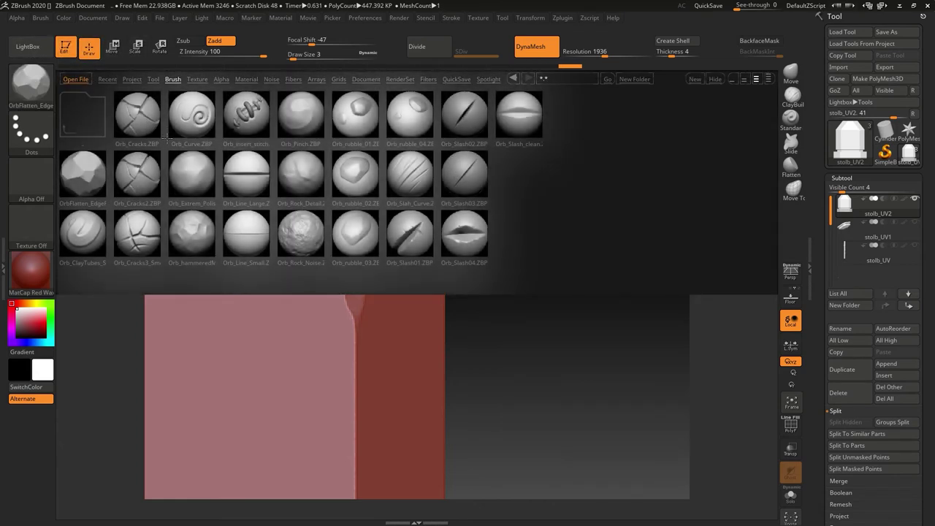
pyautogui.doubleClick(141, 117)
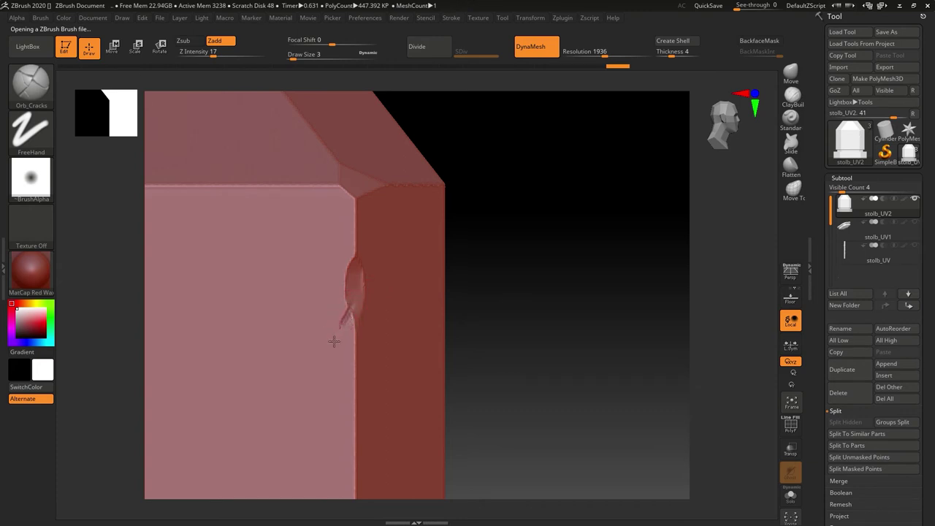
pyautogui.moveTo(333, 341); pyautogui.dragTo(361, 292)
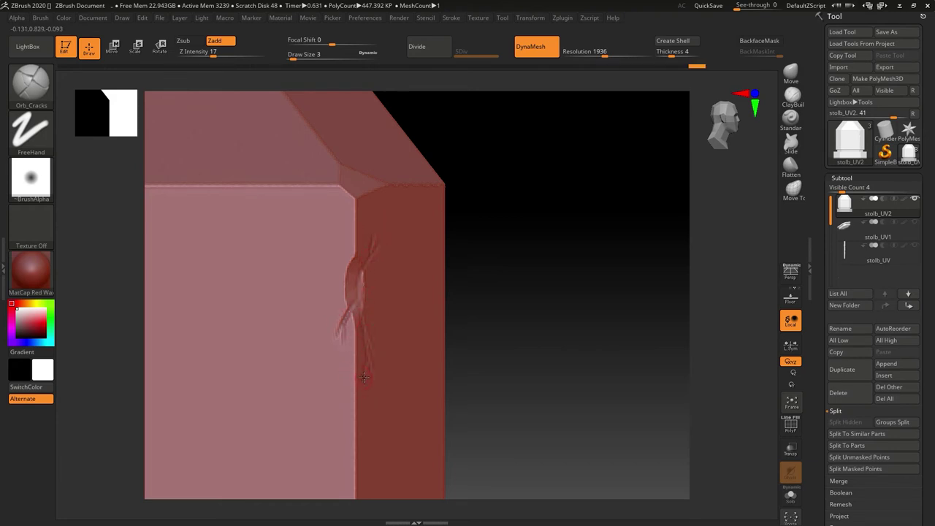
pyautogui.moveTo(345, 282)
pyautogui.mouseDown()
pyautogui.moveTo(325, 243)
pyautogui.moveTo(339, 244)
pyautogui.mouseUp()
pyautogui.moveTo(537, 317)
pyautogui.mouseDown()
pyautogui.moveTo(541, 339)
pyautogui.moveTo(541, 274)
pyautogui.moveTo(547, 308)
pyautogui.moveTo(371, 315)
pyautogui.mouseUp()
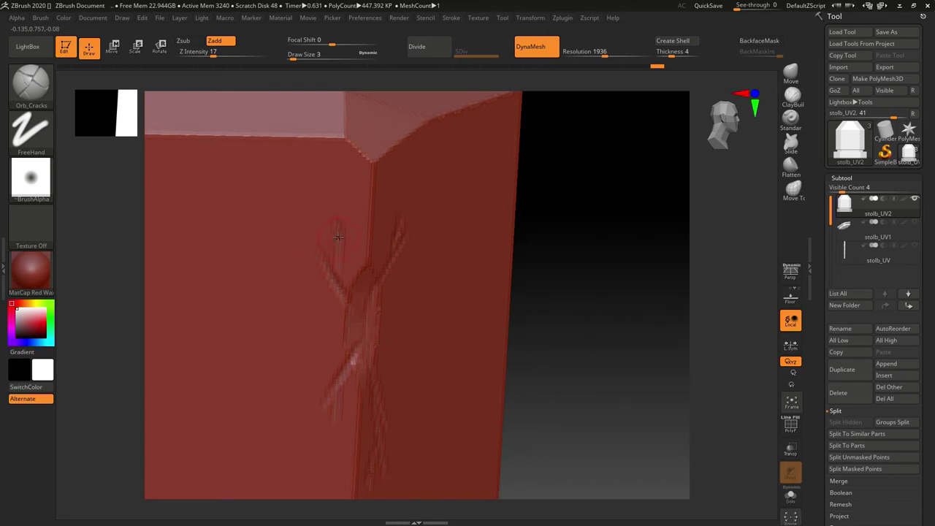
pyautogui.moveTo(338, 249)
pyautogui.mouseDown()
pyautogui.moveTo(356, 340)
pyautogui.moveTo(337, 287)
pyautogui.mouseUp()
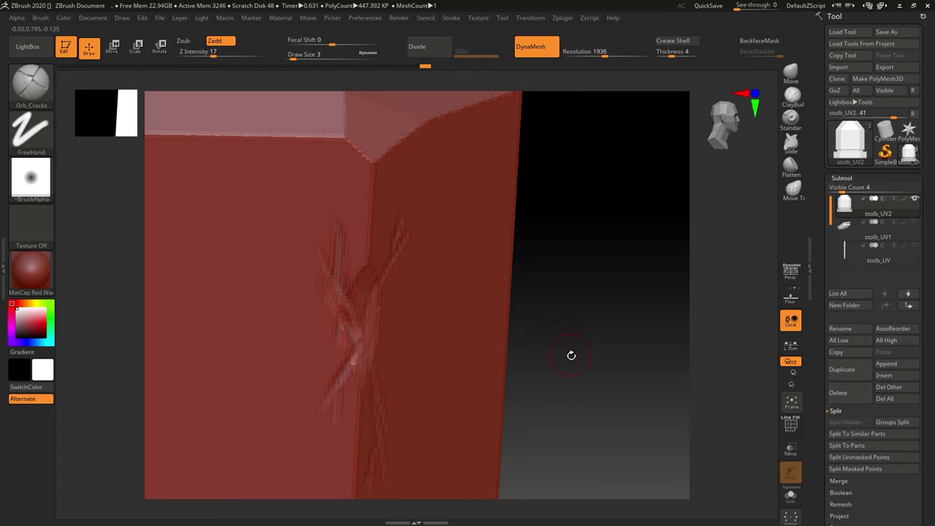
pyautogui.moveTo(570, 356); pyautogui.dragTo(450, 281)
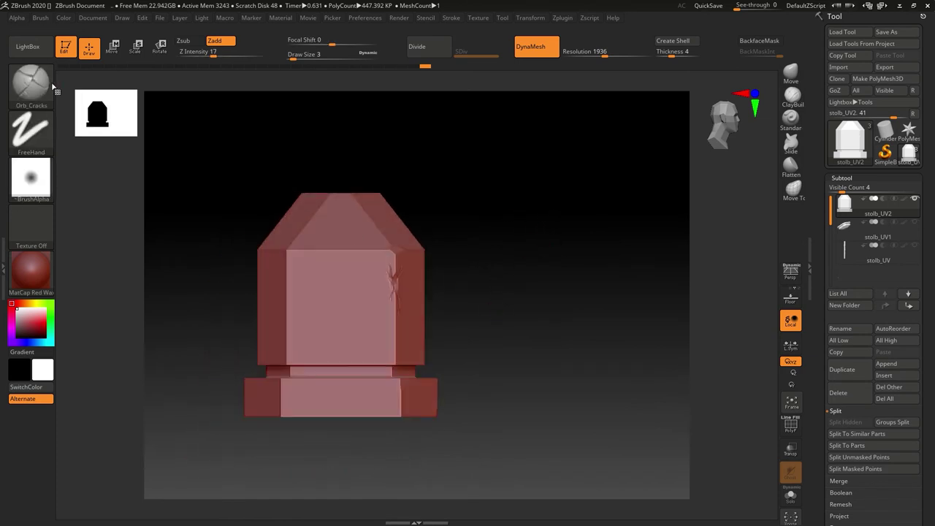
# Load the Averkin_Shear_04 brush from the set_2 folder
pyautogui.click(27, 46)
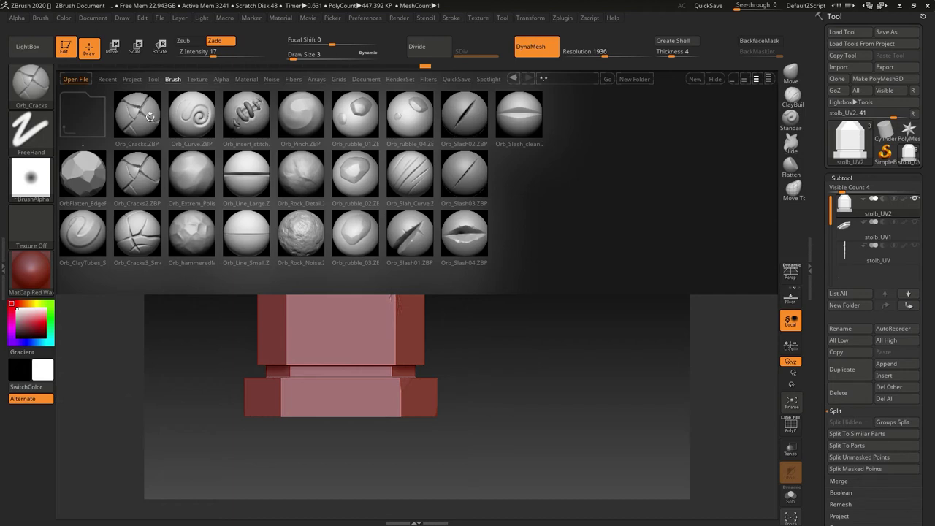
pyautogui.click(92, 122)
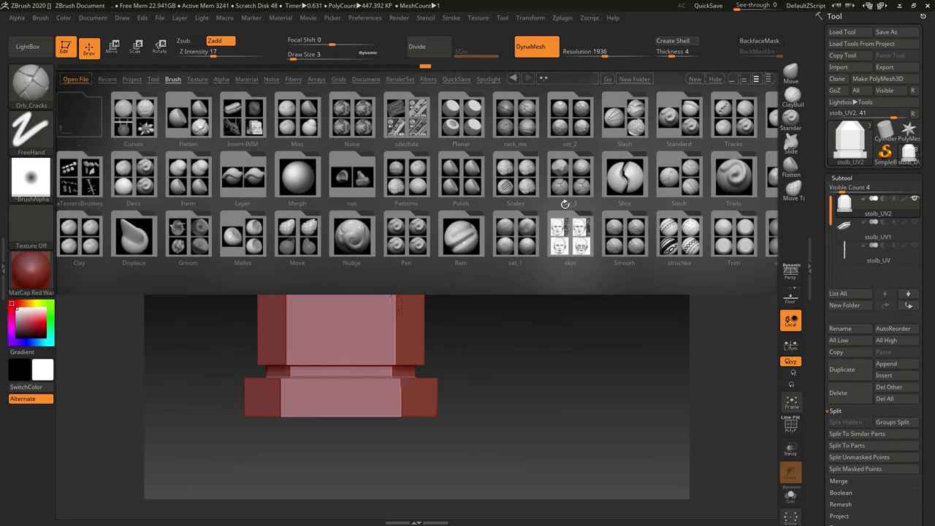
pyautogui.click(584, 130)
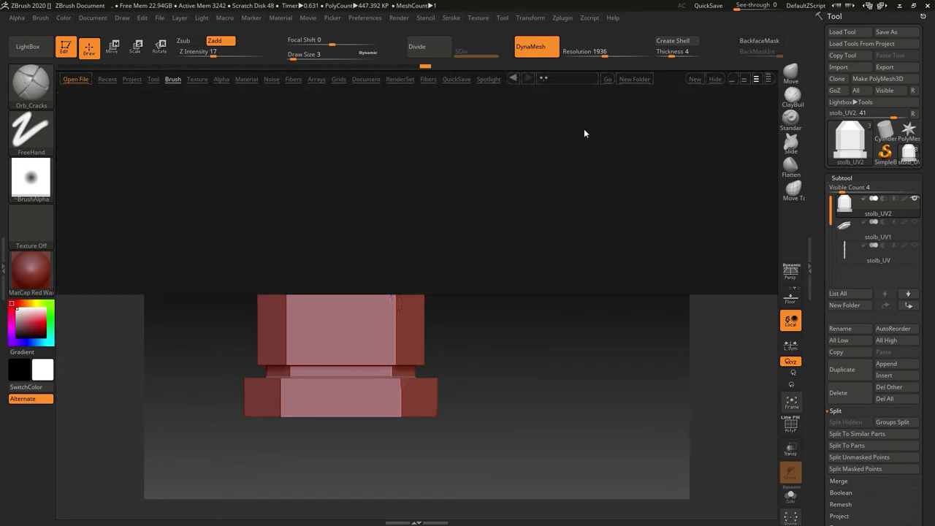
pyautogui.moveTo(553, 271); pyautogui.dragTo(492, 254)
pyautogui.doubleClick(550, 117)
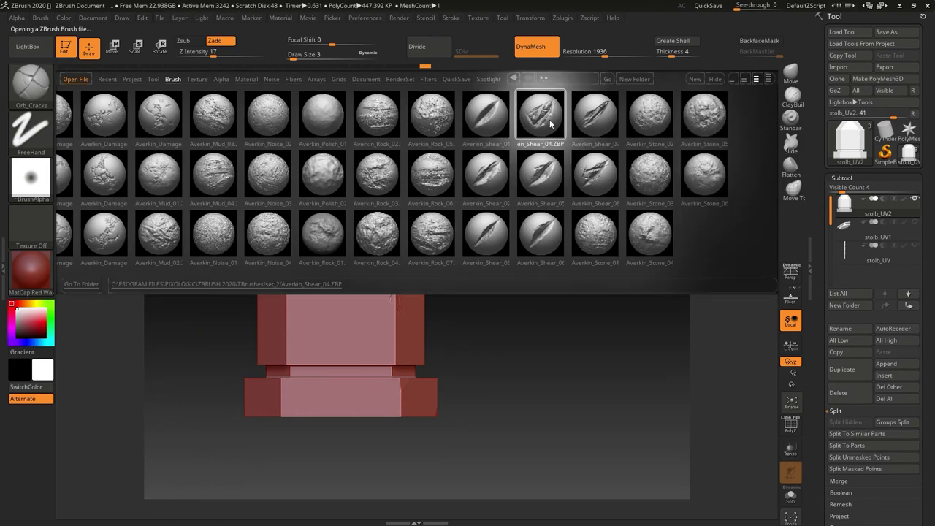
# Try Averkin_Shear_04 stamps on the vertical edge and front face of the block, undoing each one
pyautogui.moveTo(290, 305)
pyautogui.mouseDown()
pyautogui.moveTo(293, 365)
pyautogui.moveTo(234, 317)
pyautogui.mouseUp()
pyautogui.hotkey('ctrl', 'z')
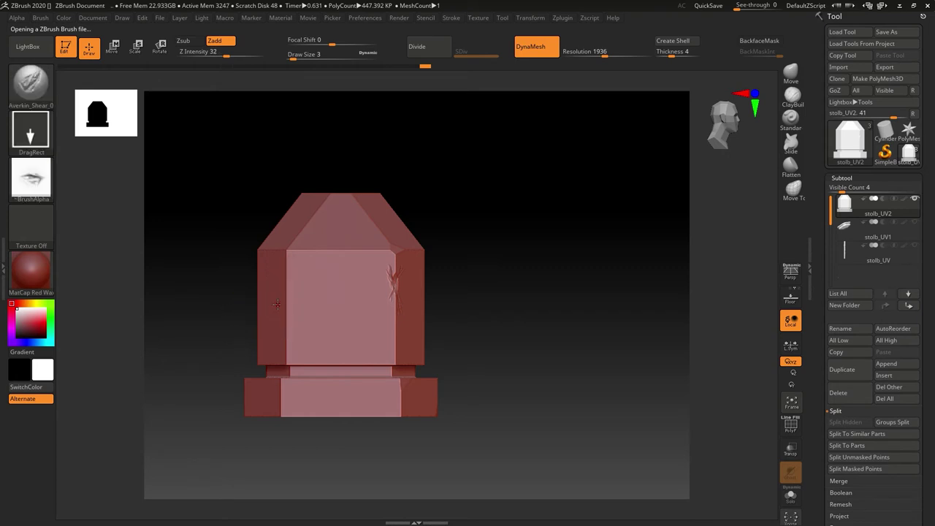
pyautogui.moveTo(319, 295)
pyautogui.mouseDown()
pyautogui.moveTo(361, 270)
pyautogui.moveTo(378, 301)
pyautogui.moveTo(358, 305)
pyautogui.moveTo(345, 294)
pyautogui.mouseUp()
pyautogui.hotkey('ctrl', 'z')
pyautogui.moveTo(430, 323); pyautogui.dragTo(455, 332)
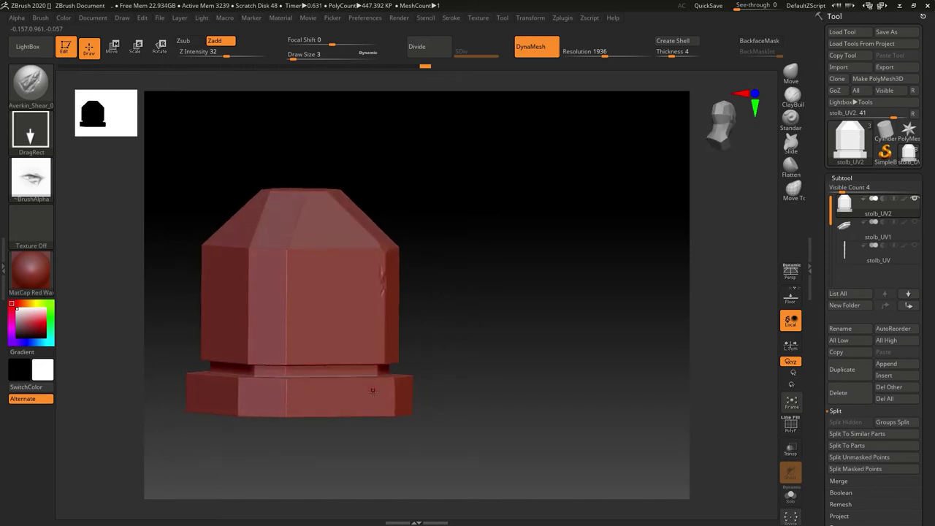
# Stamp Averkin_Shear_04 across the lower part of the body's front face, undoing the trial stamps before it
pyautogui.moveTo(373, 390); pyautogui.dragTo(366, 380, button='right')
pyautogui.moveTo(288, 354)
pyautogui.mouseDown()
pyautogui.moveTo(263, 400)
pyautogui.moveTo(223, 404)
pyautogui.mouseUp()
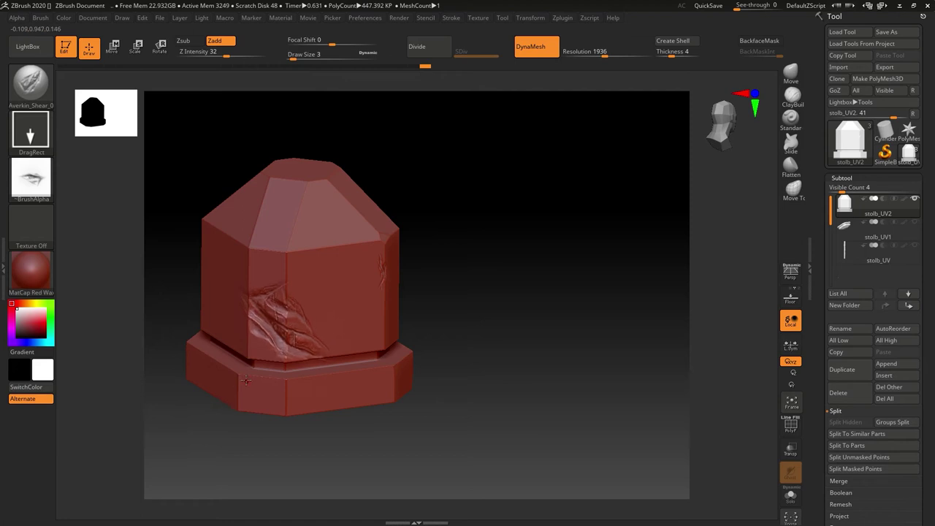
pyautogui.hotkey('ctrl', 'z')
pyautogui.moveTo(336, 333); pyautogui.dragTo(312, 409)
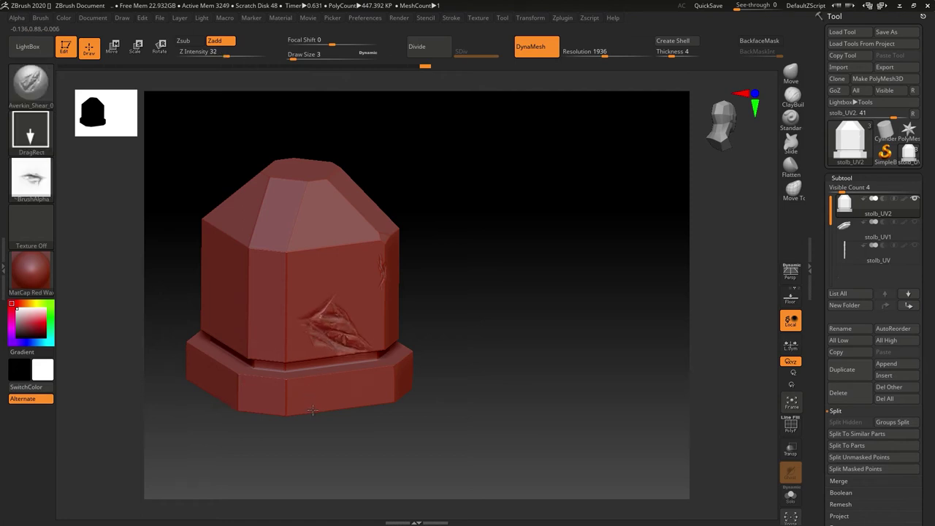
pyautogui.hotkey('ctrl', 'z')
pyautogui.moveTo(342, 362)
pyautogui.mouseDown()
pyautogui.moveTo(347, 401)
pyautogui.moveTo(363, 399)
pyautogui.mouseUp()
pyautogui.hotkey('ctrl', 'z')
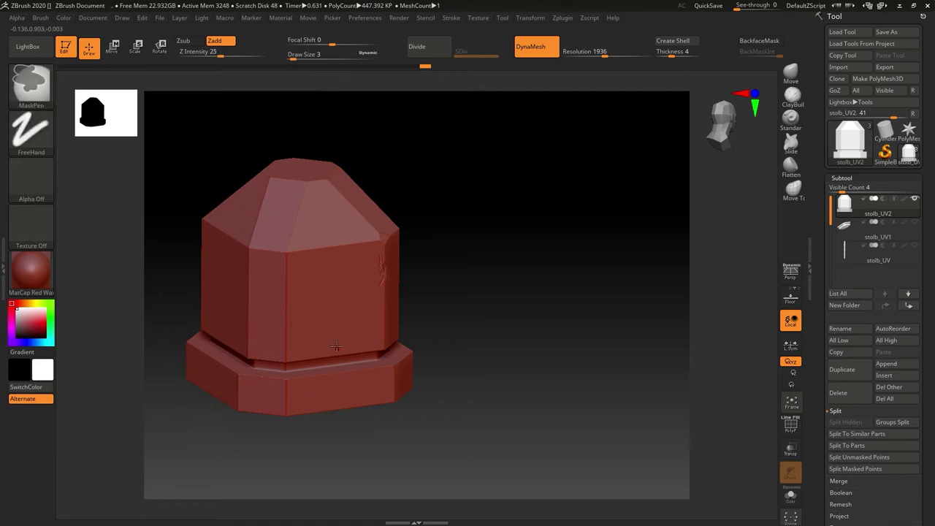
pyautogui.moveTo(333, 334); pyautogui.dragTo(347, 439)
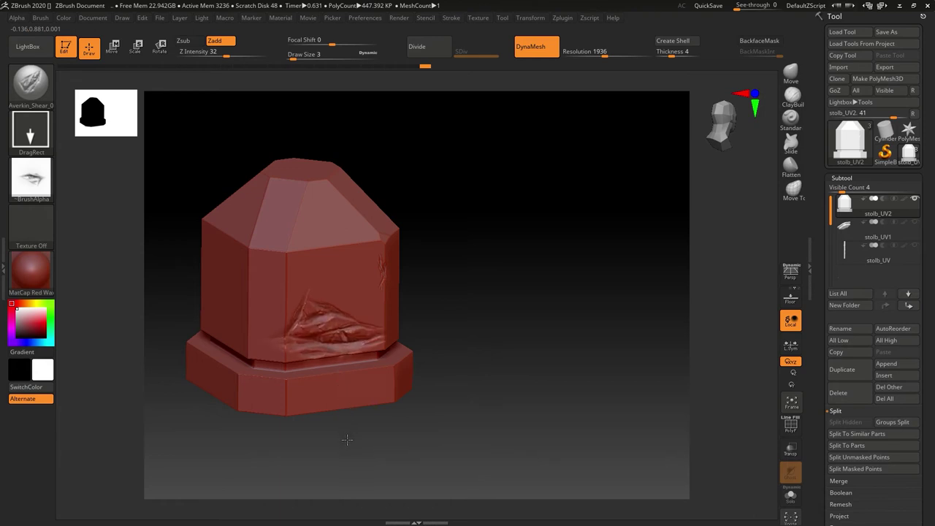
pyautogui.moveTo(563, 361)
pyautogui.mouseDown()
pyautogui.moveTo(541, 369)
pyautogui.moveTo(568, 372)
pyautogui.moveTo(528, 378)
pyautogui.moveTo(549, 375)
pyautogui.moveTo(526, 353)
pyautogui.mouseUp()
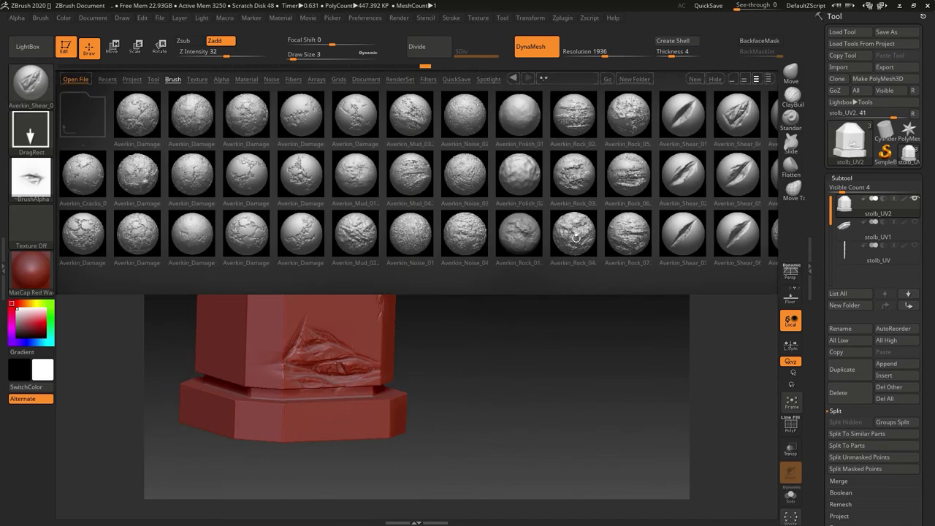
# Load the Averkin_Rock_04 brush and try a stamp on the upper front of the block, undoing it
pyautogui.doubleClick(576, 237)
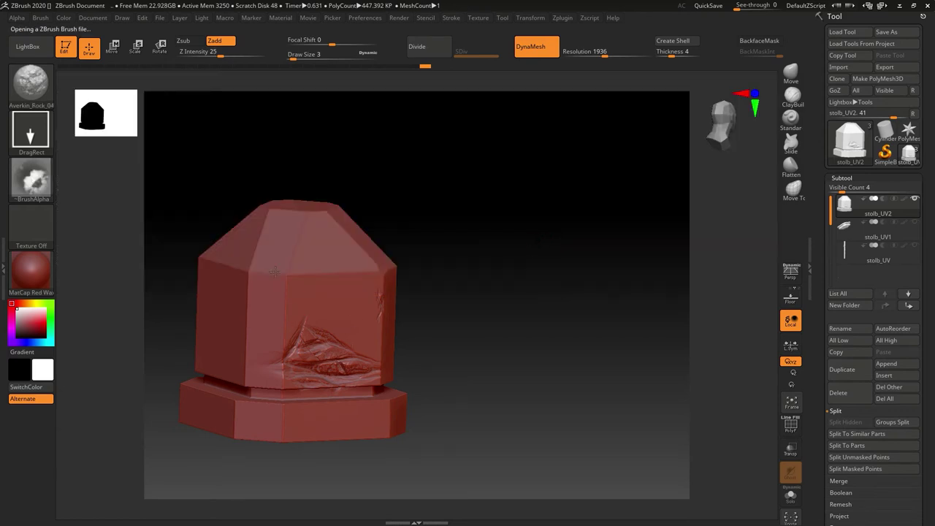
pyautogui.moveTo(310, 271); pyautogui.dragTo(320, 277)
pyautogui.hotkey('ctrl', 'z')
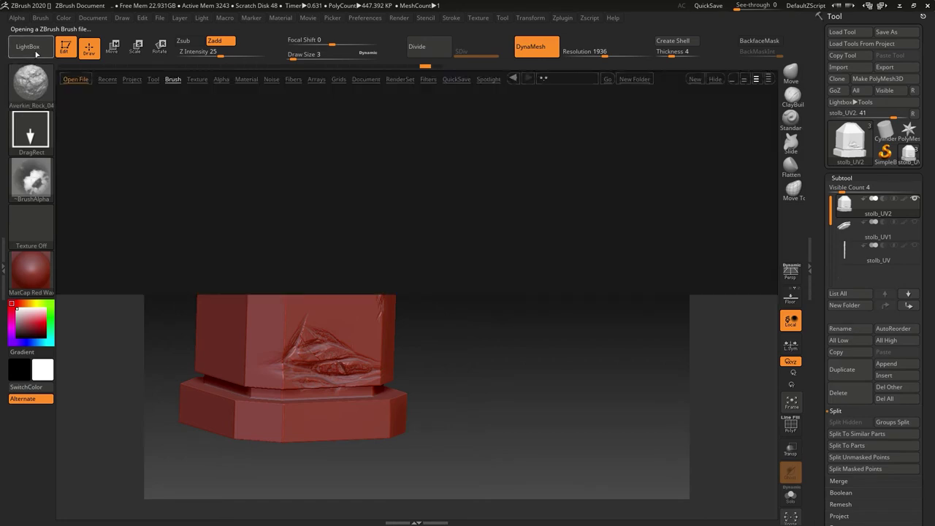
# Load the Averkin_Stone_03 brush, lower Z Intensity to 12 and stamp stone texture onto the front of the block
pyautogui.click(33, 57)
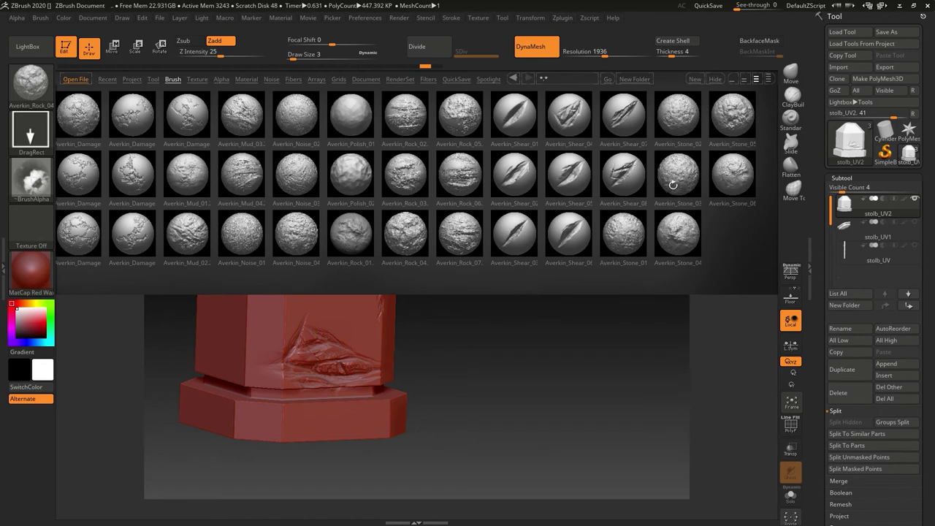
pyautogui.doubleClick(672, 182)
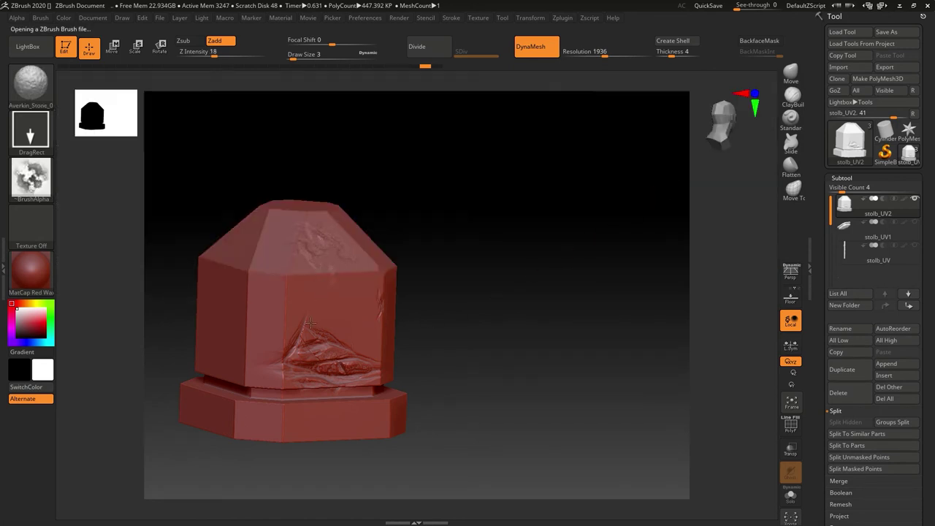
pyautogui.moveTo(311, 323); pyautogui.dragTo(288, 339)
pyautogui.hotkey('ctrl', 'z')
pyautogui.moveTo(218, 53); pyautogui.dragTo(207, 54)
pyautogui.moveTo(489, 257); pyautogui.dragTo(483, 299)
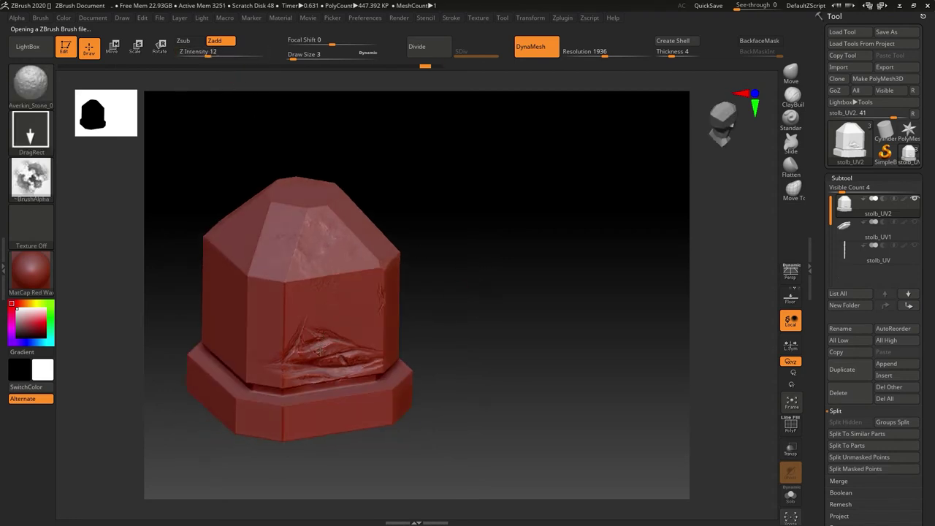
pyautogui.moveTo(320, 351); pyautogui.dragTo(319, 349)
# Reduce Z Intensity to 6 and stamp faint Averkin_Stone_03 texture onto the neighbouring body and base faces
pyautogui.moveTo(453, 344)
pyautogui.mouseDown()
pyautogui.moveTo(555, 265)
pyautogui.moveTo(535, 286)
pyautogui.moveTo(550, 296)
pyautogui.mouseUp()
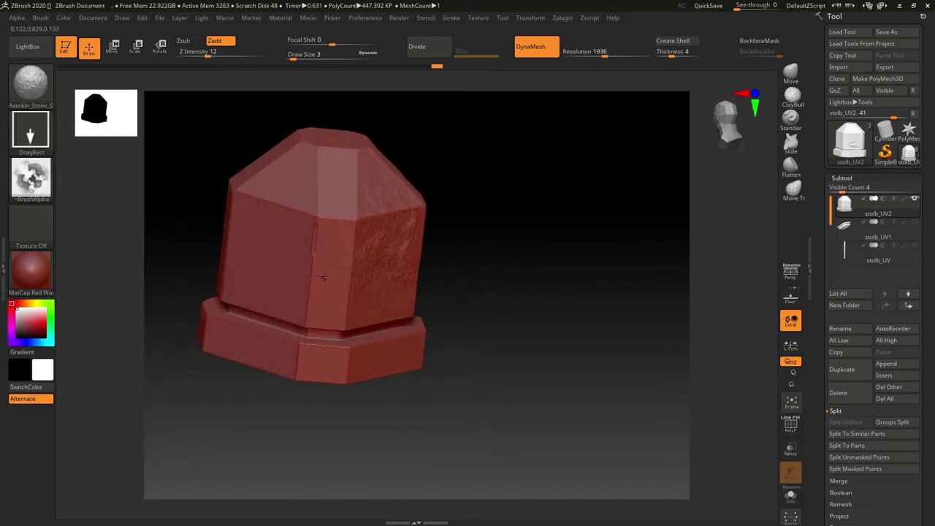
pyautogui.moveTo(318, 261); pyautogui.dragTo(326, 310)
pyautogui.hotkey('ctrl', 'z')
pyautogui.moveTo(208, 54); pyautogui.dragTo(199, 54)
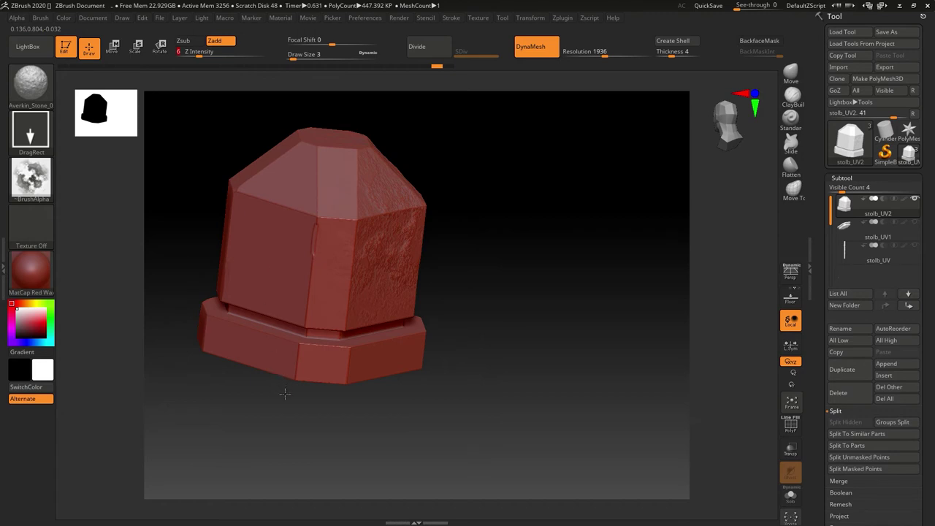
pyautogui.moveTo(285, 394); pyautogui.dragTo(285, 393)
pyautogui.keyDown('alt'); pyautogui.moveTo(554, 319); pyautogui.dragTo(581, 289); pyautogui.keyUp('alt')
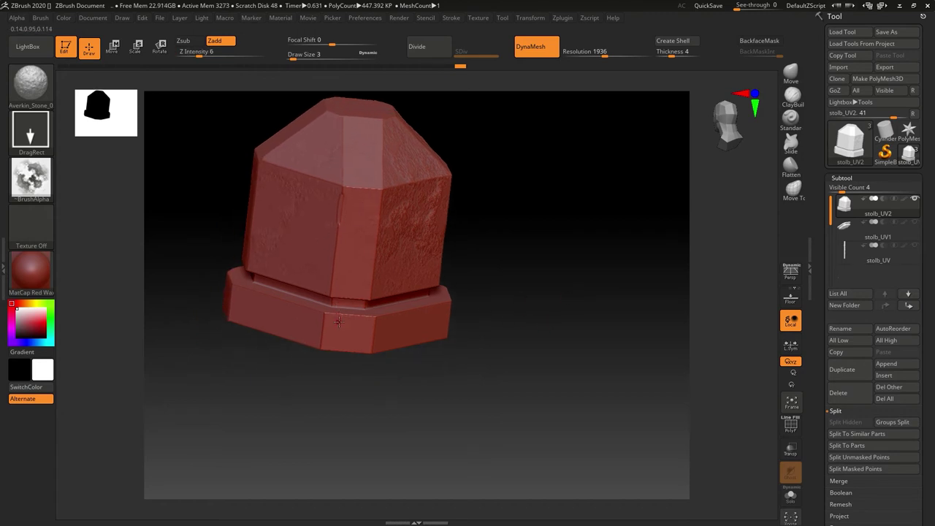
# Load the Averkin_Stone_06 brush, set Z Intensity to 16 and stamp the narrow corner face of the body
pyautogui.click(28, 46)
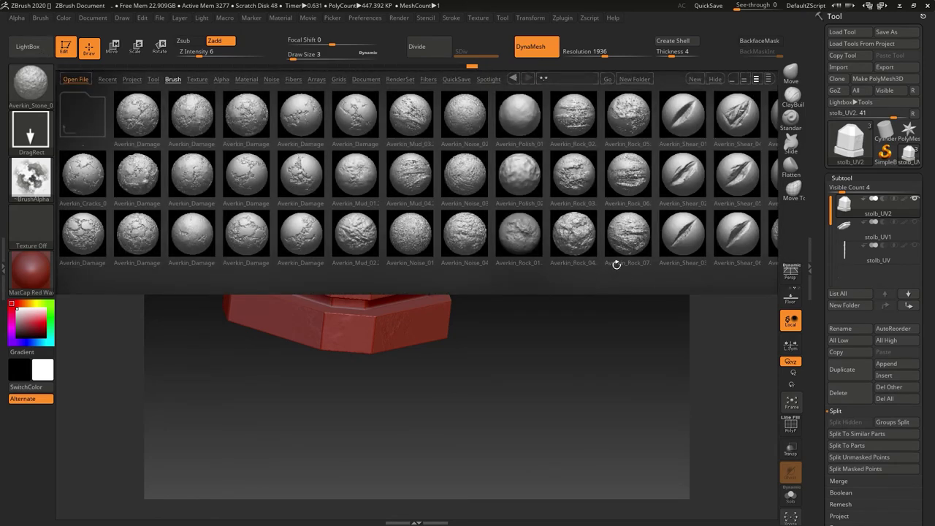
pyautogui.scroll(-5, 681, 280)
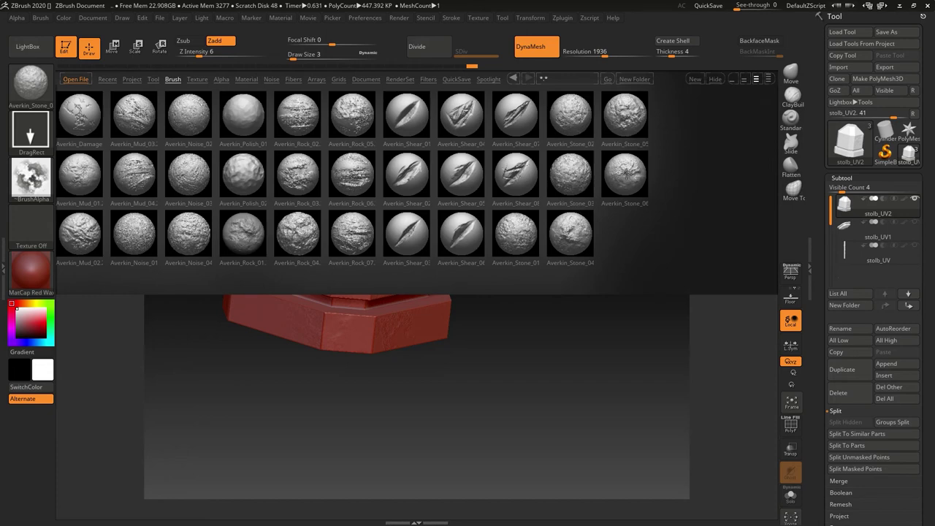
pyautogui.doubleClick(626, 172)
pyautogui.moveTo(341, 239)
pyautogui.mouseDown()
pyautogui.moveTo(369, 255)
pyautogui.moveTo(366, 219)
pyautogui.mouseUp()
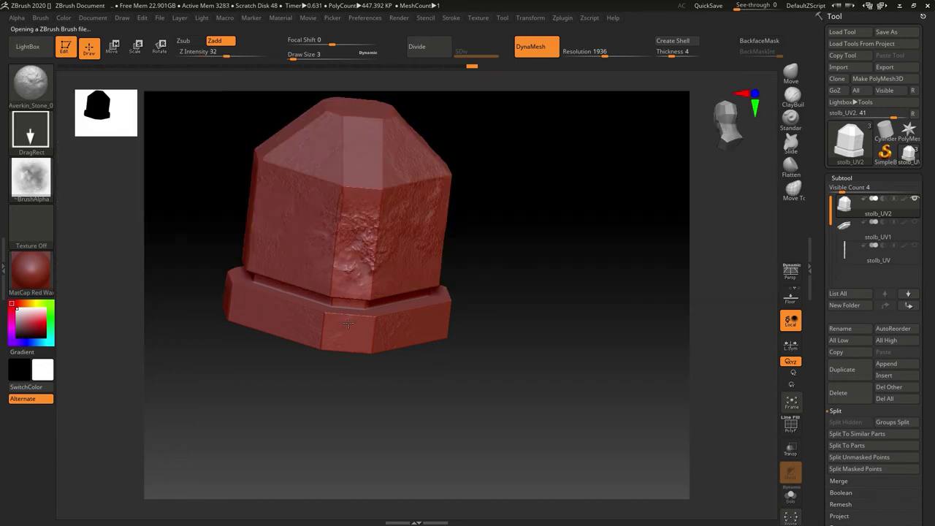
pyautogui.hotkey('ctrl', 'z')
pyautogui.moveTo(227, 55); pyautogui.dragTo(212, 54)
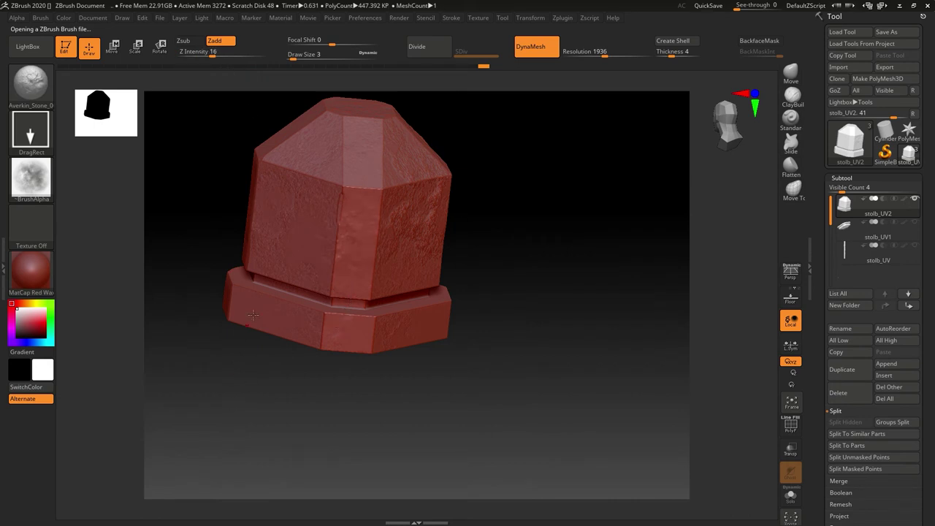
# Turn around the block and stamp Averkin_Stone_06 texture over the remaining smooth faces of the body and base
pyautogui.keyDown('shift'); pyautogui.moveTo(247, 388); pyautogui.dragTo(387, 399); pyautogui.keyUp('shift')
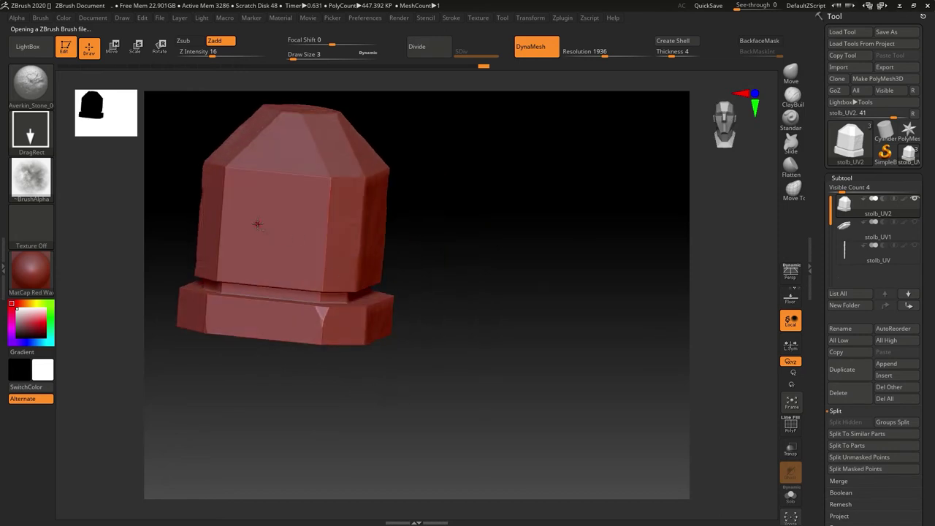
pyautogui.moveTo(284, 328); pyautogui.dragTo(276, 310)
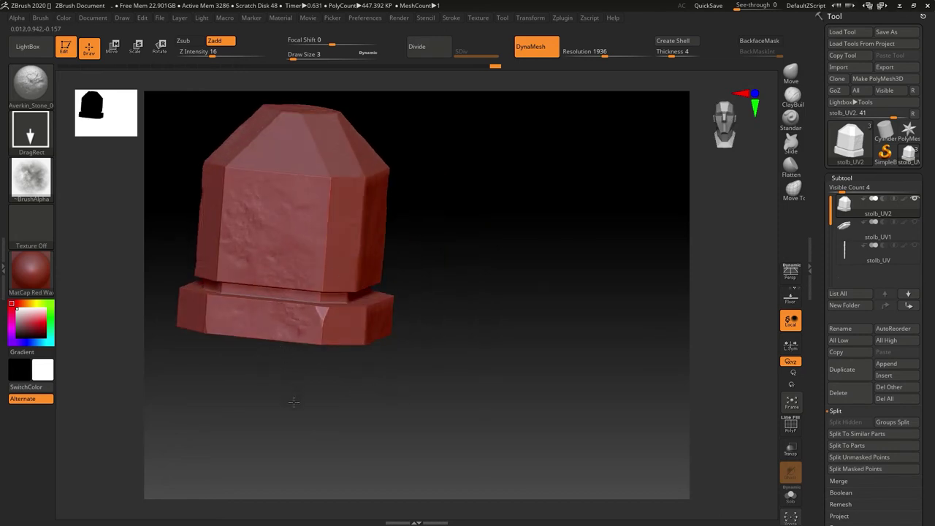
pyautogui.keyDown('alt'); pyautogui.moveTo(455, 264); pyautogui.dragTo(537, 290); pyautogui.keyUp('alt')
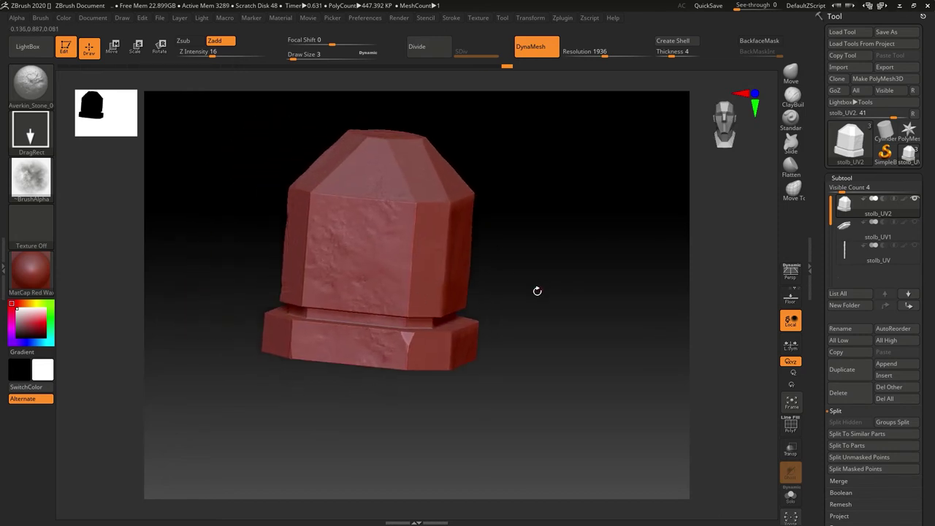
pyautogui.moveTo(343, 409); pyautogui.dragTo(460, 409)
pyautogui.moveTo(289, 361); pyautogui.dragTo(301, 245)
pyautogui.moveTo(257, 367); pyautogui.dragTo(397, 370, button='right')
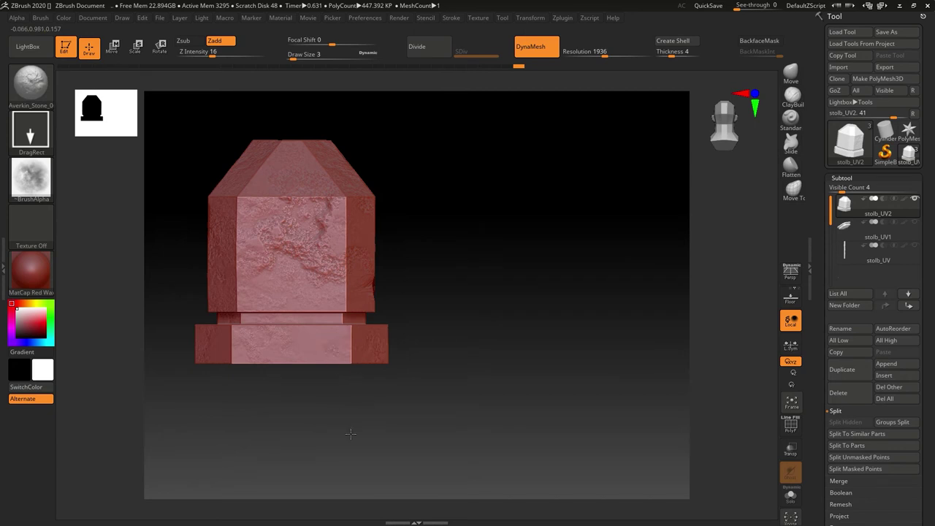
pyautogui.keyDown('alt'); pyautogui.moveTo(285, 412); pyautogui.dragTo(372, 418); pyautogui.keyUp('alt')
pyautogui.moveTo(307, 427); pyautogui.dragTo(400, 439)
pyautogui.moveTo(282, 360); pyautogui.dragTo(306, 343, button='right')
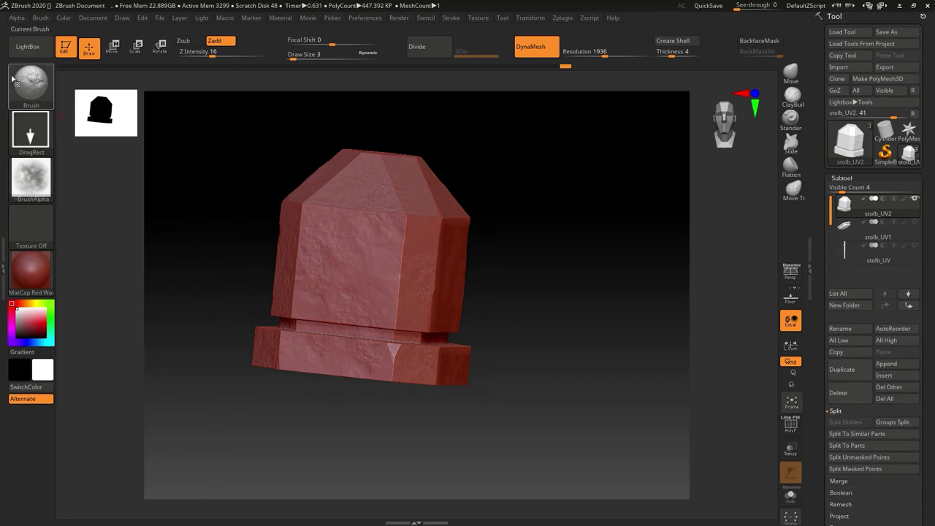
# Load the Averkin_Shear_02 brush, set Z Intensity to 16 and stamp a shear on the body's vertical edge
pyautogui.press(',')
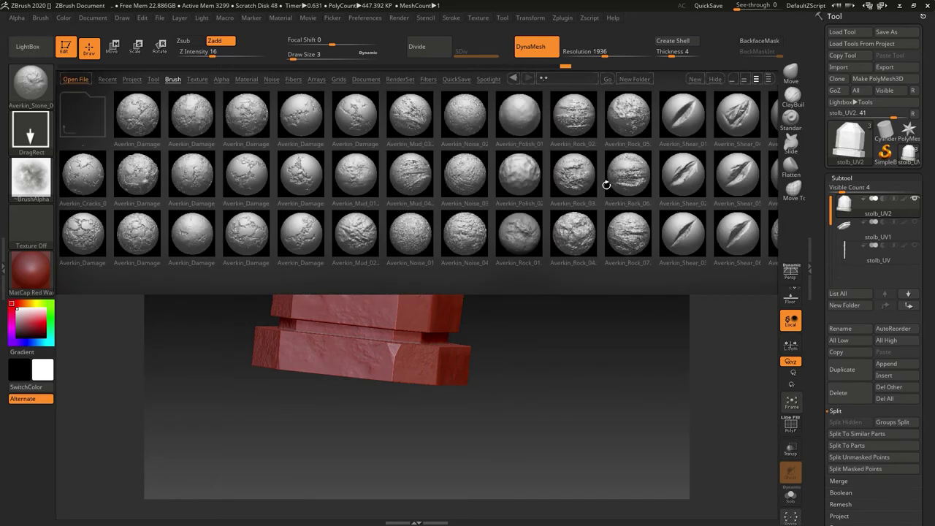
pyautogui.doubleClick(680, 169)
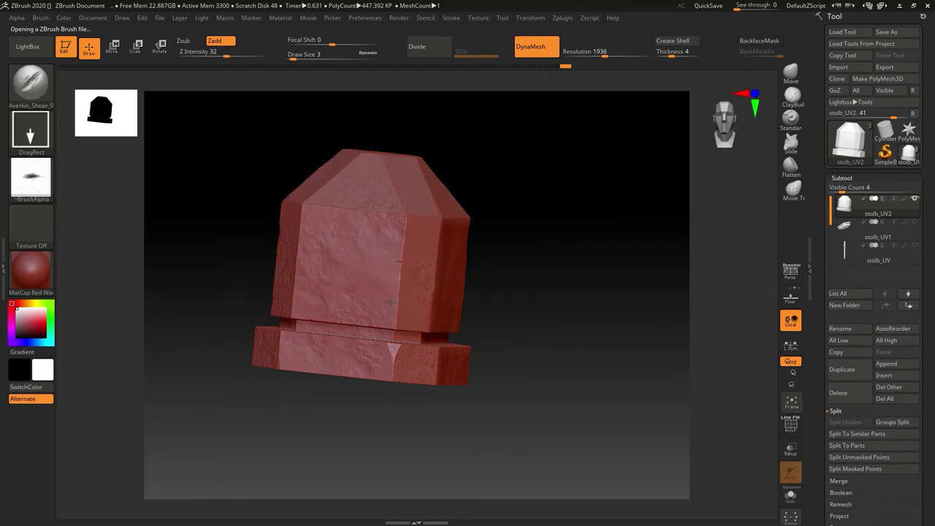
pyautogui.moveTo(391, 301); pyautogui.dragTo(395, 219)
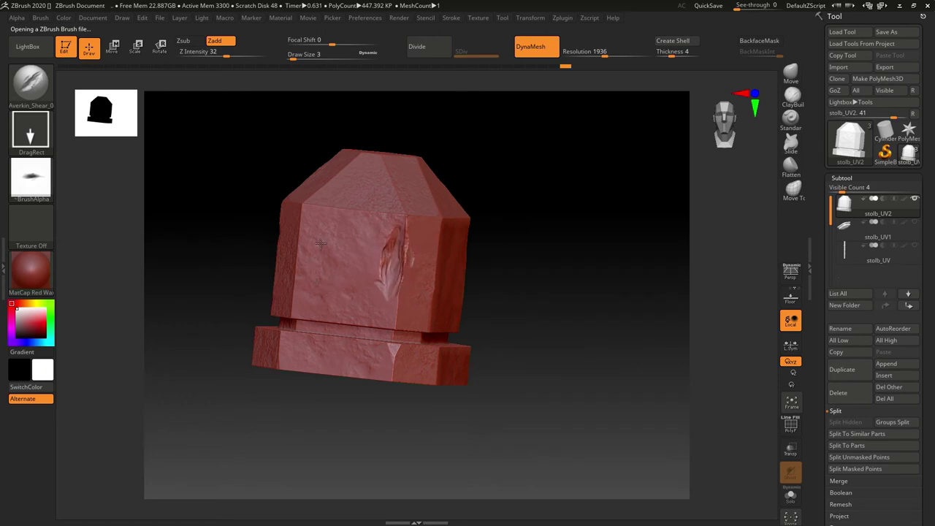
pyautogui.hotkey('ctrl', 'z')
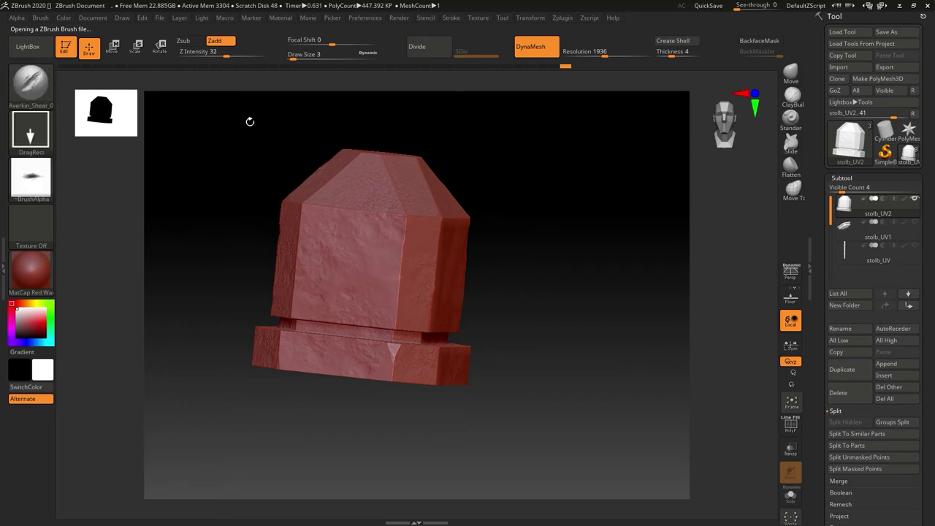
pyautogui.moveTo(385, 303); pyautogui.dragTo(393, 335)
pyautogui.hotkey('ctrl', 'z')
pyautogui.click(213, 56)
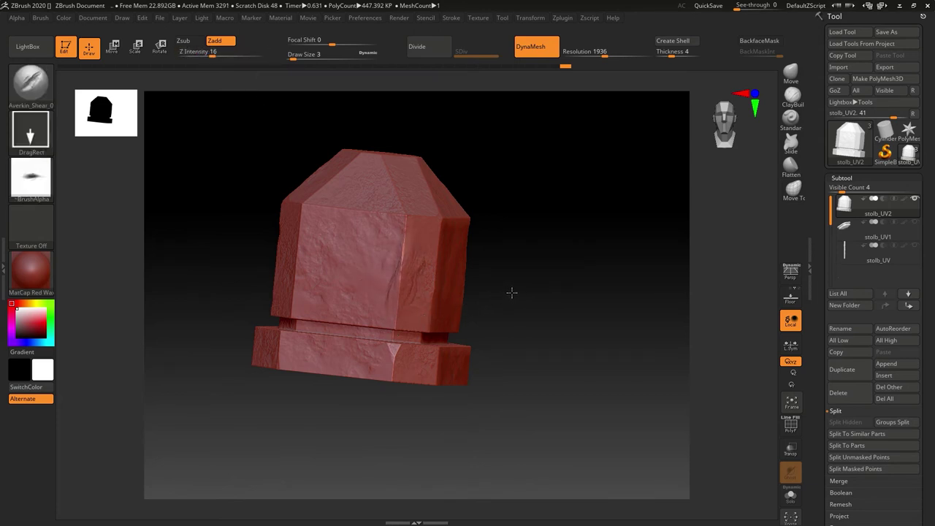
pyautogui.moveTo(595, 281)
pyautogui.mouseDown()
pyautogui.moveTo(512, 283)
pyautogui.moveTo(611, 281)
pyautogui.moveTo(570, 323)
pyautogui.moveTo(593, 289)
pyautogui.moveTo(571, 289)
pyautogui.moveTo(597, 295)
pyautogui.moveTo(616, 273)
pyautogui.moveTo(616, 290)
pyautogui.moveTo(585, 289)
pyautogui.moveTo(604, 286)
pyautogui.mouseUp()
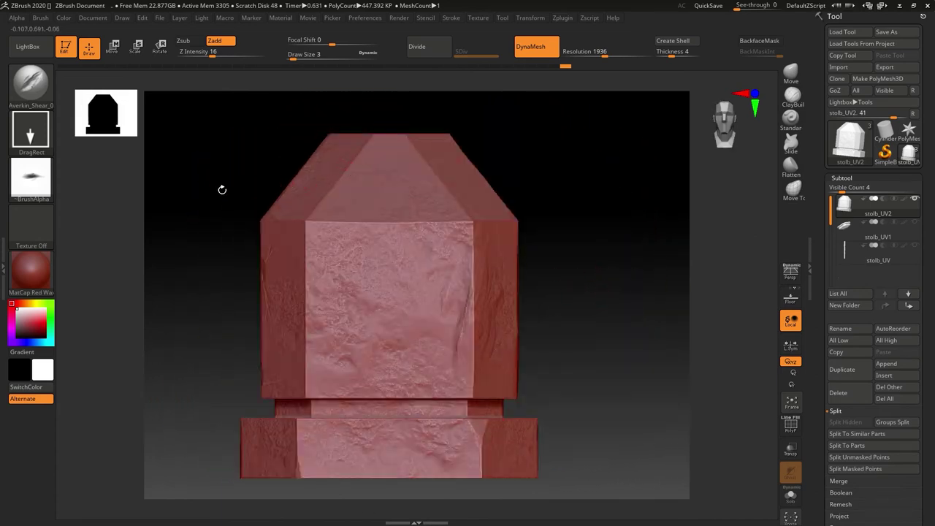
# Switch to the ClayBuildup brush, undo a test stroke on the front face and set its stroke type to DragRect
pyautogui.click(792, 96)
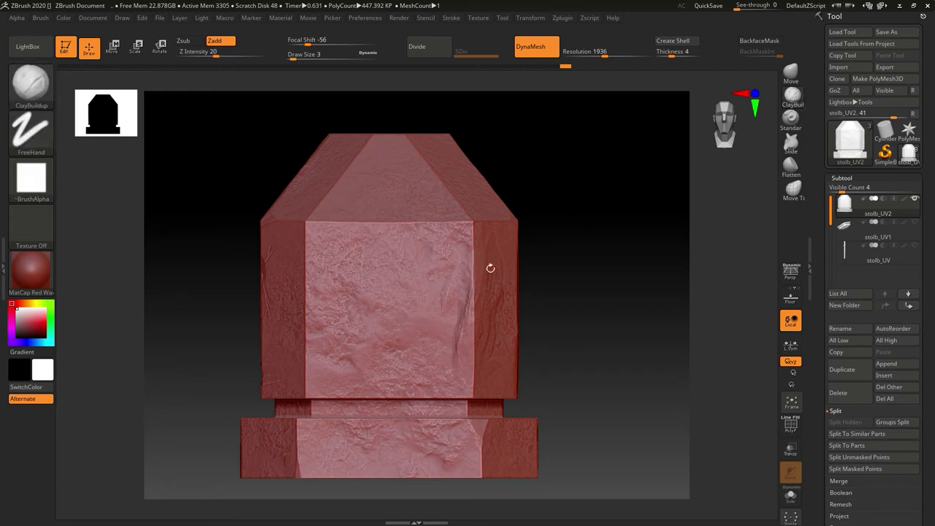
pyautogui.moveTo(412, 281)
pyautogui.mouseDown()
pyautogui.moveTo(404, 314)
pyautogui.moveTo(418, 371)
pyautogui.mouseUp()
pyautogui.hotkey('ctrl', 'z')
pyautogui.click(52, 135)
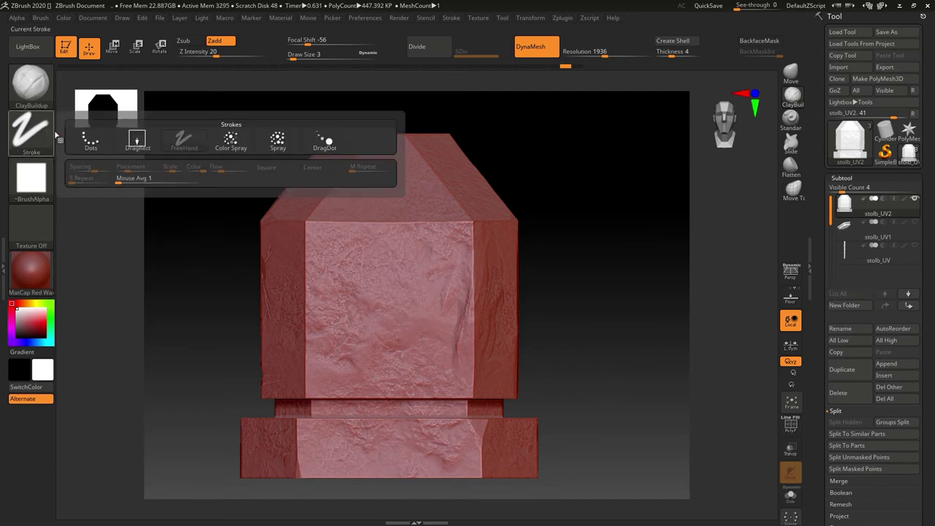
pyautogui.click(137, 141)
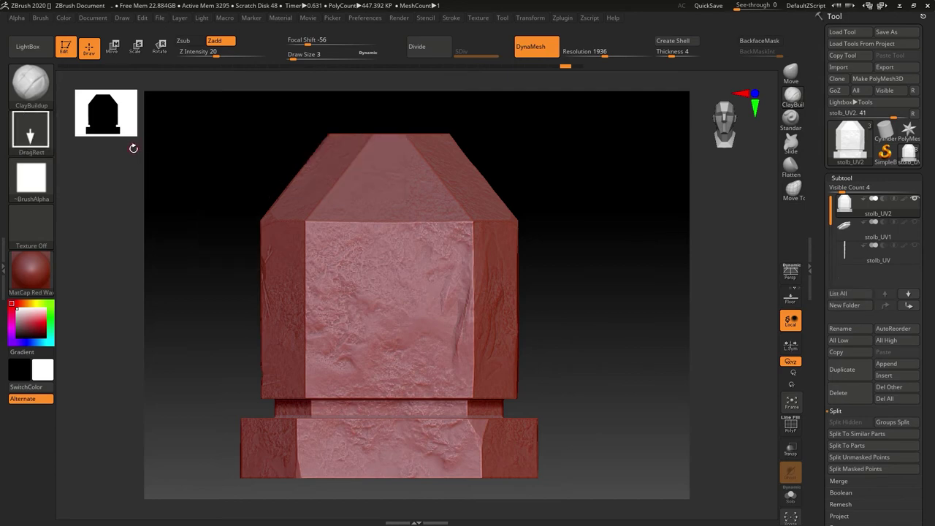
# Import the kvad_uzor PSD file from the viling folder inside урок_2 on drive D as the brush alpha
pyautogui.click(42, 180)
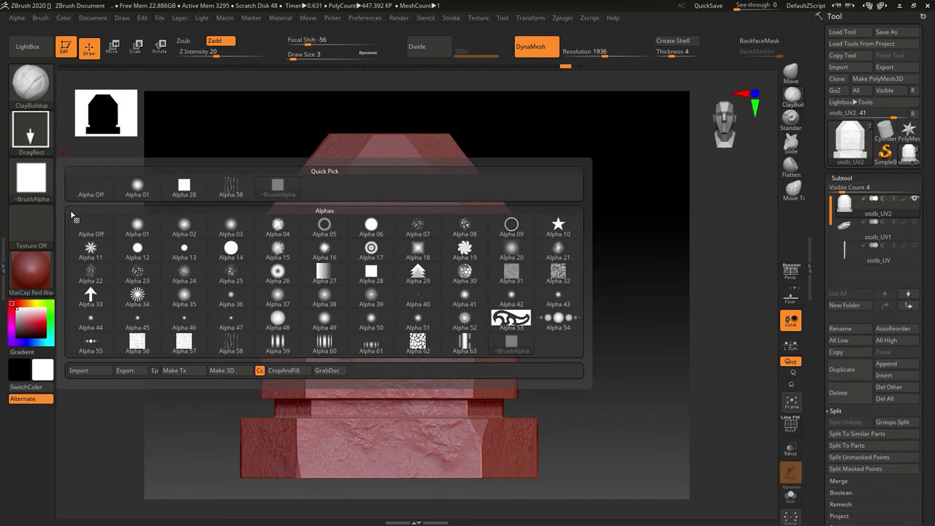
pyautogui.click(78, 371)
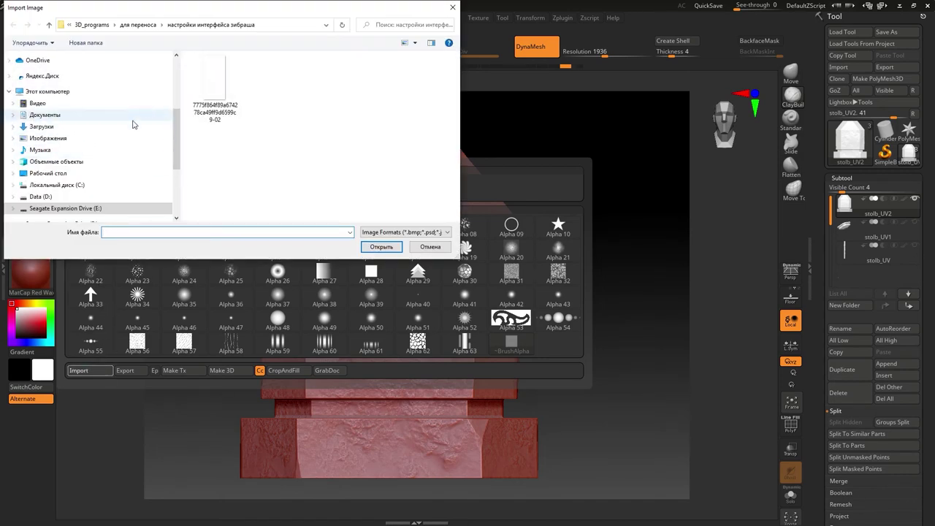
pyautogui.click(88, 194)
pyautogui.moveTo(455, 95); pyautogui.dragTo(452, 162)
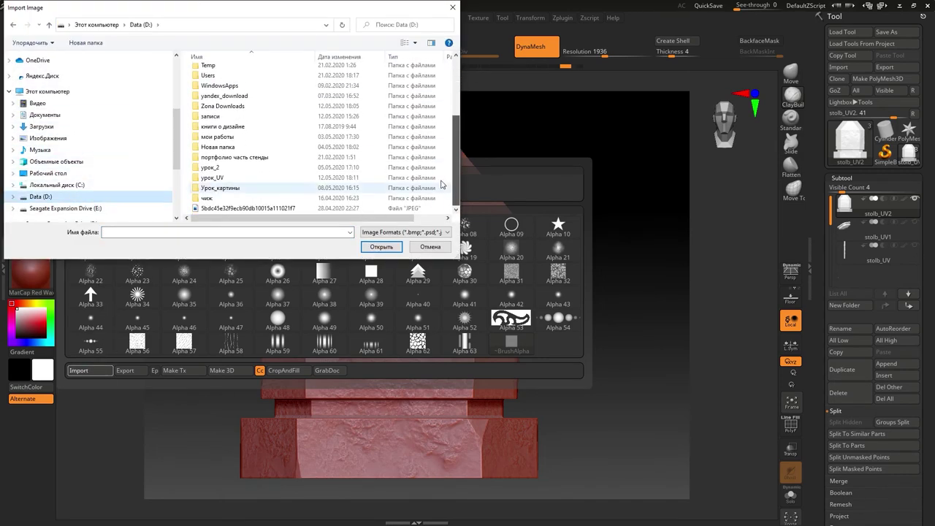
pyautogui.doubleClick(224, 168)
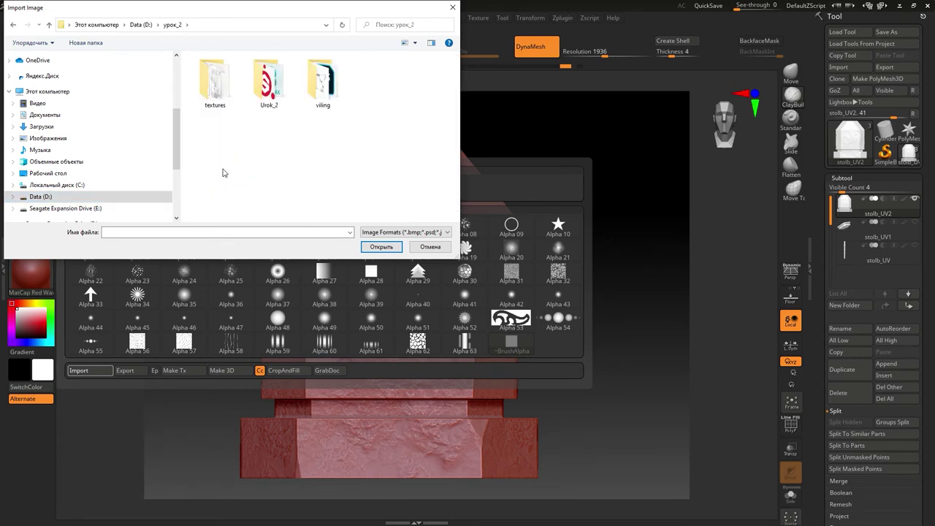
pyautogui.doubleClick(317, 87)
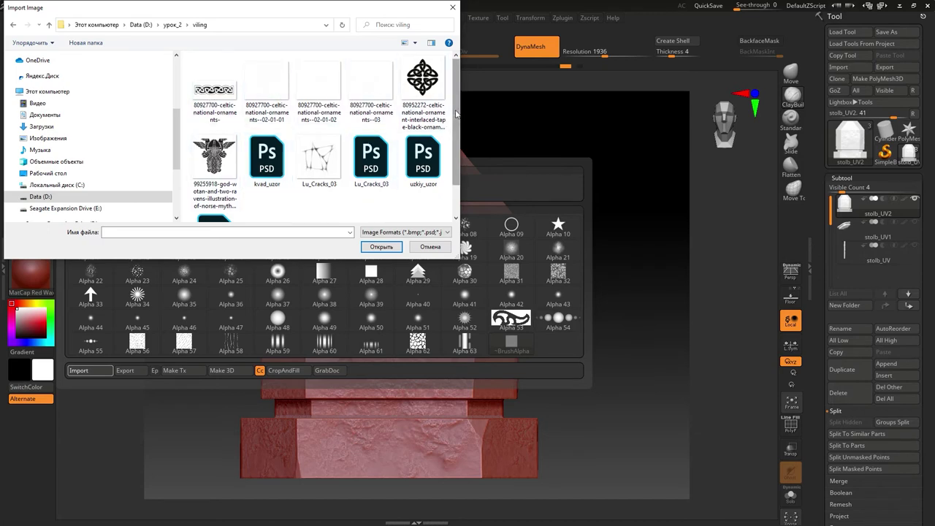
pyautogui.scroll(-1, 419, 178)
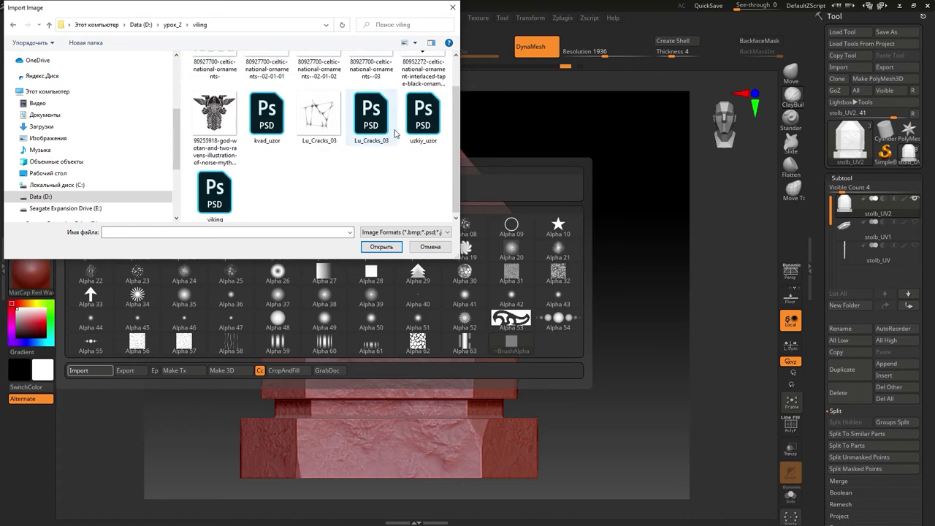
pyautogui.click(278, 130)
pyautogui.click(381, 247)
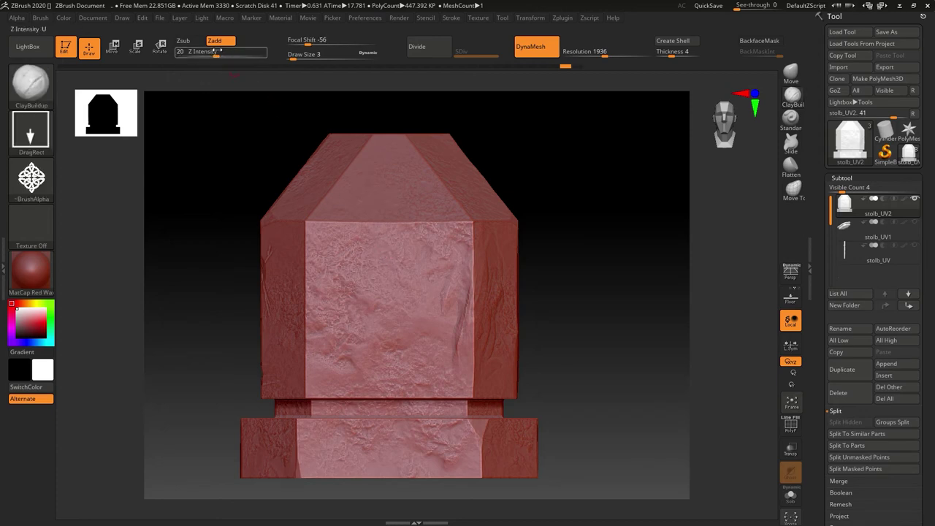
# Raise the ClayBuildup Z Intensity, try stamping the knot ornament on the front sloped face and undo it
pyautogui.moveTo(221, 54); pyautogui.dragTo(238, 54)
pyautogui.moveTo(388, 186); pyautogui.dragTo(394, 259)
pyautogui.moveTo(567, 227); pyautogui.dragTo(574, 298)
pyautogui.moveTo(388, 235); pyautogui.dragTo(376, 245)
pyautogui.hotkey('ctrl', 'z')
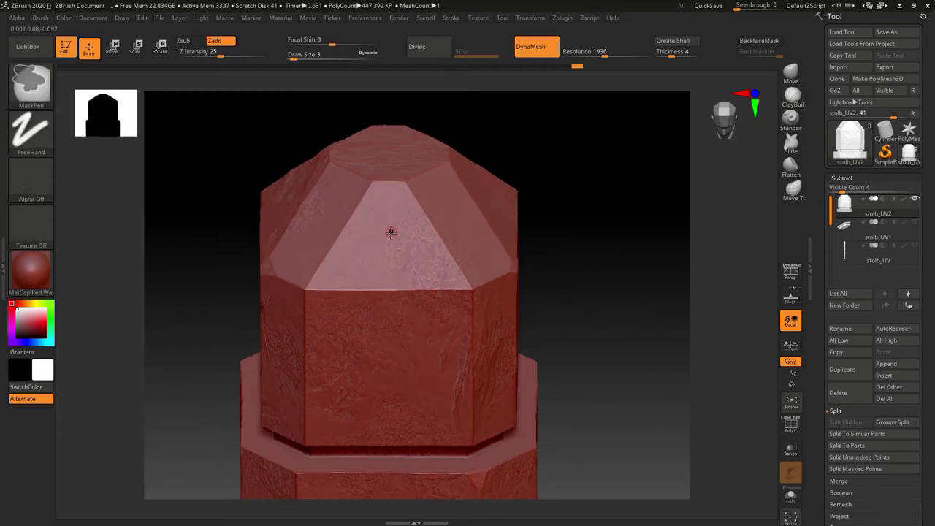
# Set Focal Shift to -100, Draw Size to 22 and Z Intensity to 49, and stamp the knot ornament on the front sloped face
pyautogui.press('space')
pyautogui.moveTo(401, 251)
pyautogui.mouseDown()
pyautogui.moveTo(410, 254)
pyautogui.moveTo(411, 240)
pyautogui.moveTo(382, 251)
pyautogui.moveTo(393, 242)
pyautogui.mouseUp()
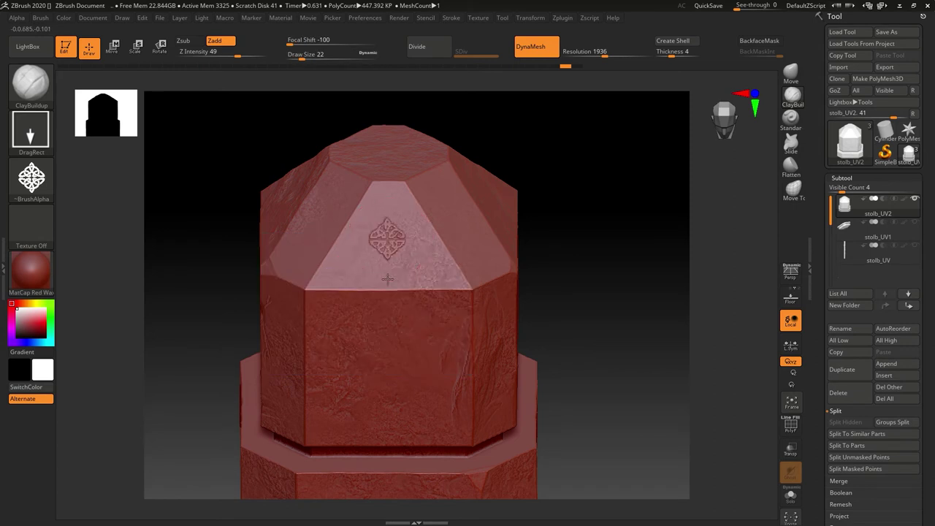
pyautogui.moveTo(388, 318); pyautogui.dragTo(388, 317)
pyautogui.hotkey('ctrl', 'z')
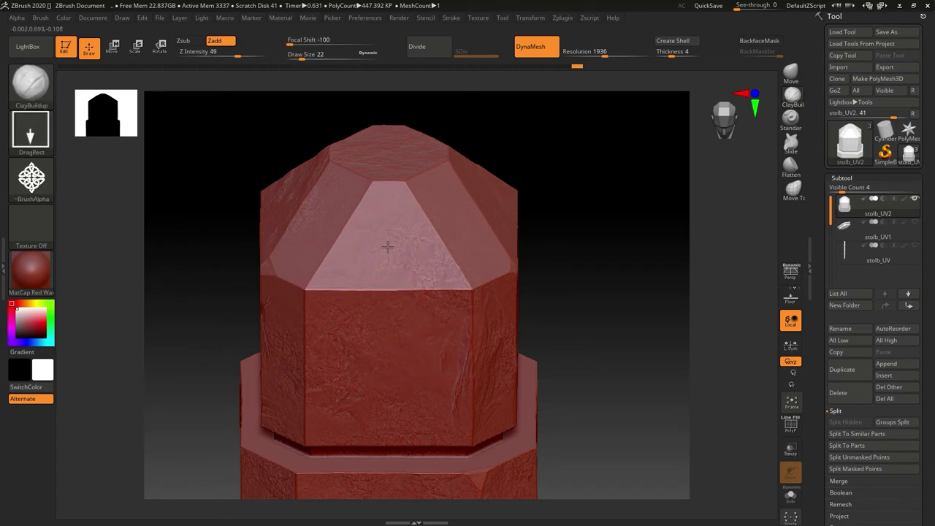
pyautogui.hotkey('ctrl', 'z')
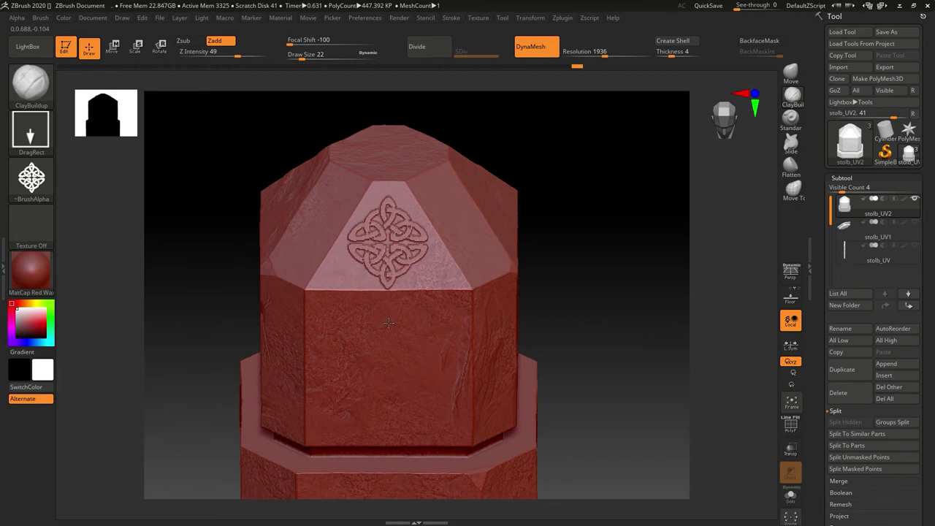
# Stamp the knot ornament centred on the sloped face above the side with the large horizontal crack
pyautogui.moveTo(532, 278)
pyautogui.mouseDown()
pyautogui.moveTo(631, 297)
pyautogui.moveTo(612, 284)
pyautogui.moveTo(636, 278)
pyautogui.moveTo(441, 268)
pyautogui.moveTo(560, 282)
pyautogui.moveTo(577, 271)
pyautogui.moveTo(596, 287)
pyautogui.mouseUp()
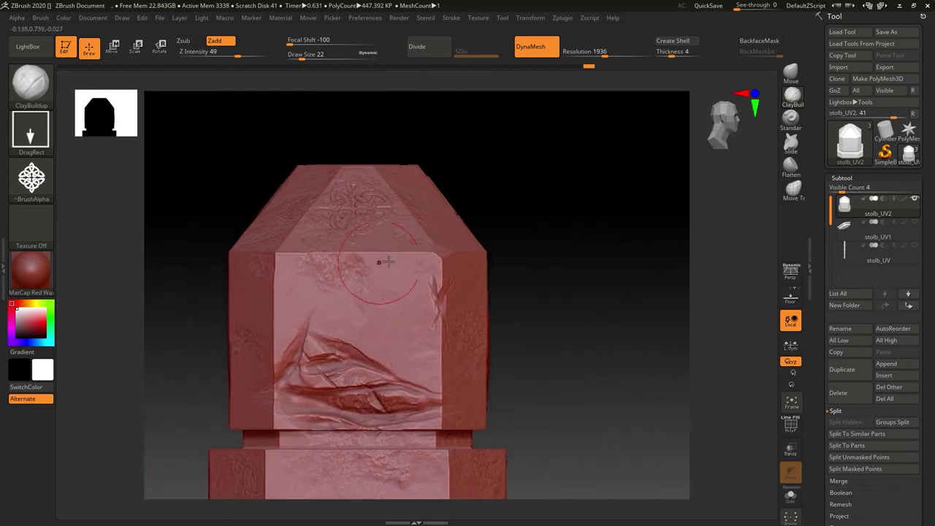
pyautogui.moveTo(480, 212)
pyautogui.mouseDown()
pyautogui.moveTo(532, 229)
pyautogui.moveTo(534, 246)
pyautogui.moveTo(483, 240)
pyautogui.mouseUp()
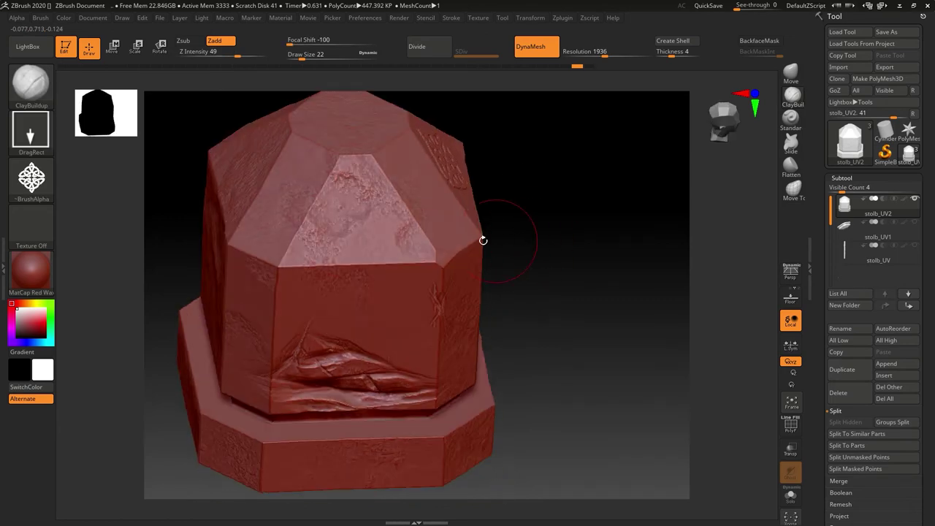
pyautogui.moveTo(366, 253); pyautogui.dragTo(370, 277)
pyautogui.keyDown('alt'); pyautogui.moveTo(584, 343); pyautogui.dragTo(664, 335); pyautogui.keyUp('alt')
pyautogui.moveTo(223, 296); pyautogui.dragTo(466, 335)
pyautogui.moveTo(465, 335); pyautogui.dragTo(434, 316, button='right')
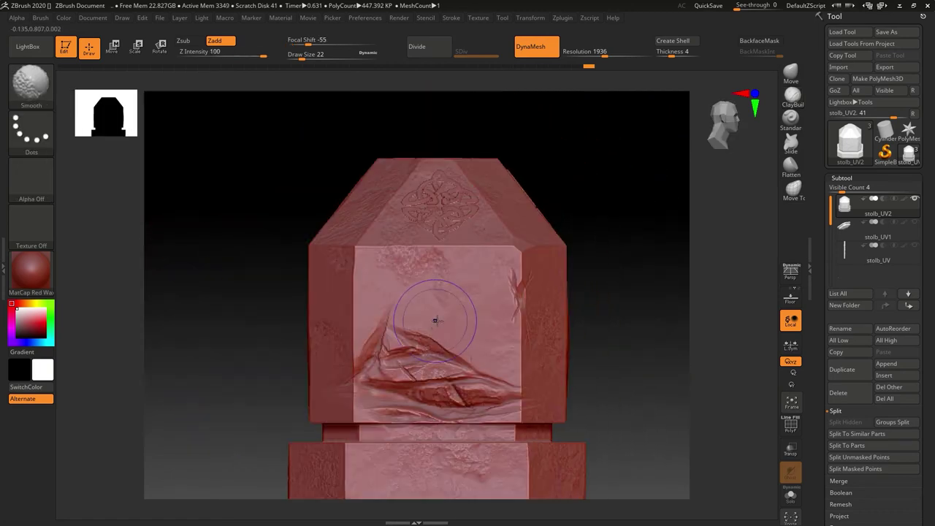
pyautogui.hotkey('ctrl', 'z')
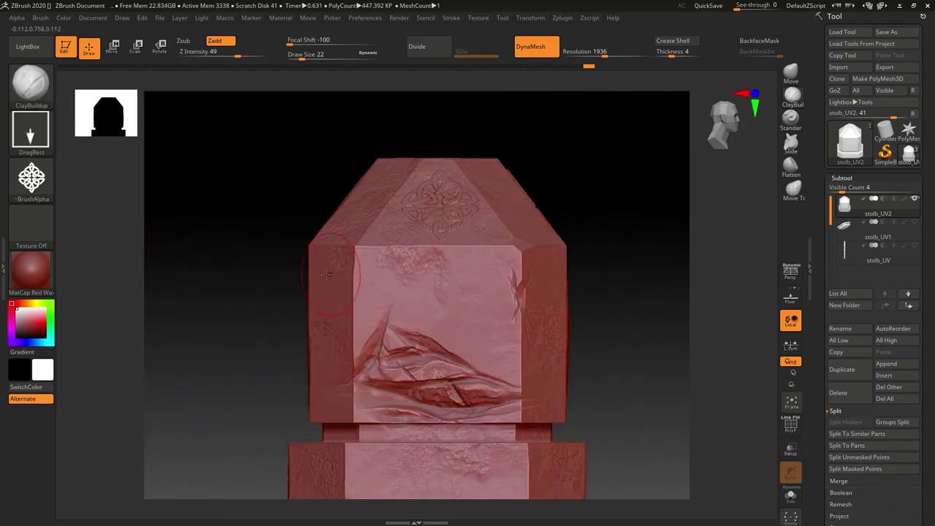
# Stamp the knot ornament on the remaining two wide sloped faces of the block
pyautogui.keyDown('alt'); pyautogui.moveTo(257, 288); pyautogui.dragTo(320, 301); pyautogui.keyUp('alt')
pyautogui.moveTo(278, 289)
pyautogui.mouseDown(button='right')
pyautogui.moveTo(319, 297)
pyautogui.moveTo(285, 284)
pyautogui.mouseUp(button='right')
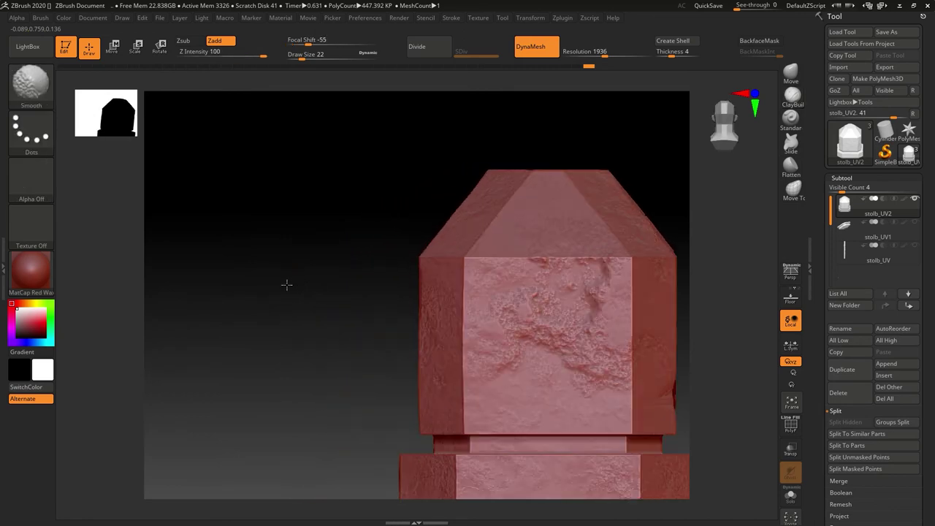
pyautogui.moveTo(534, 224); pyautogui.dragTo(577, 247)
pyautogui.moveTo(312, 300); pyautogui.dragTo(234, 318)
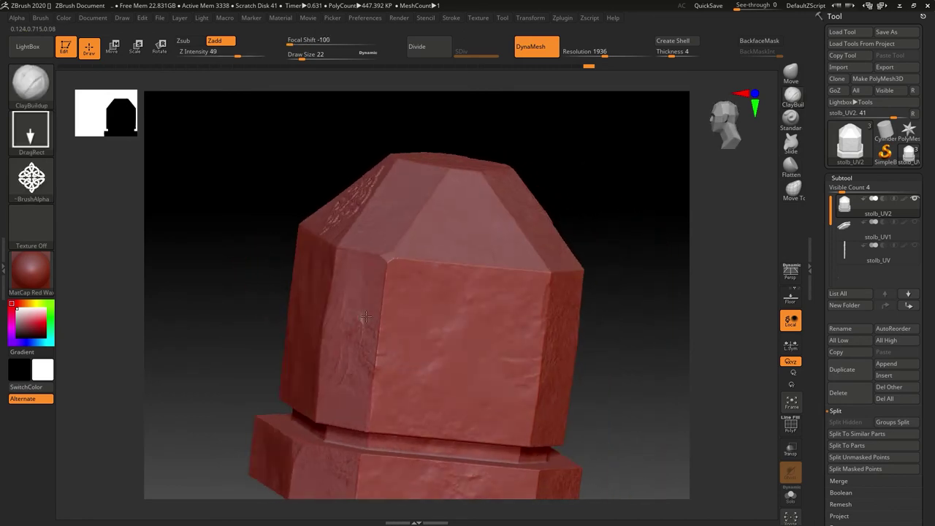
pyautogui.moveTo(465, 223); pyautogui.dragTo(488, 253)
pyautogui.keyDown('alt'); pyautogui.moveTo(624, 329); pyautogui.dragTo(487, 275); pyautogui.keyUp('alt')
pyautogui.moveTo(585, 310); pyautogui.dragTo(591, 298)
pyautogui.moveTo(590, 298); pyautogui.dragTo(549, 288, button='right')
# Show the stolb_UV1 and stolb_UV subtools and frame the whole column from top to base
pyautogui.click(915, 245)
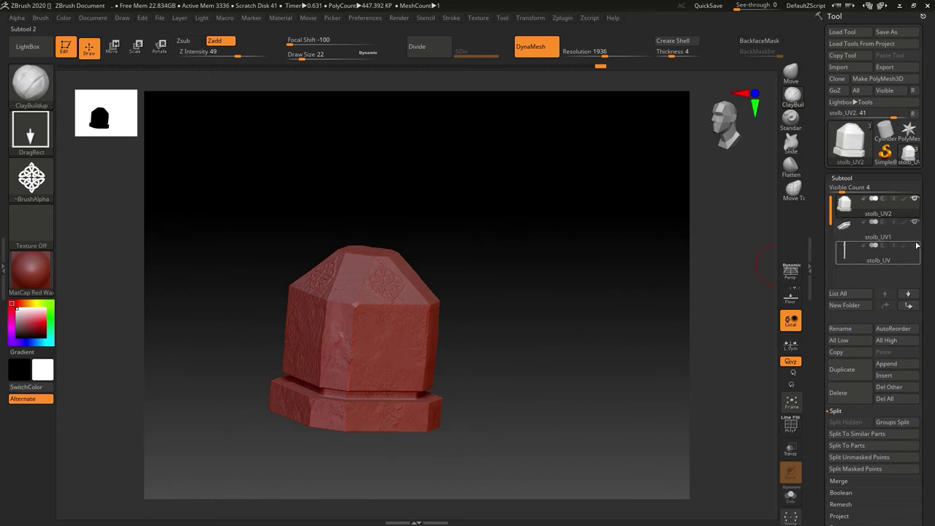
pyautogui.keyDown('ctrl'); pyautogui.moveTo(566, 264); pyautogui.dragTo(541, 102, button='right'); pyautogui.keyUp('ctrl')
pyautogui.keyDown('alt'); pyautogui.moveTo(535, 187); pyautogui.dragTo(564, 290, button='right'); pyautogui.keyUp('alt')
pyautogui.moveTo(505, 301)
pyautogui.mouseDown(button='right')
pyautogui.moveTo(499, 329)
pyautogui.moveTo(543, 328)
pyautogui.moveTo(535, 336)
pyautogui.moveTo(514, 314)
pyautogui.mouseUp(button='right')
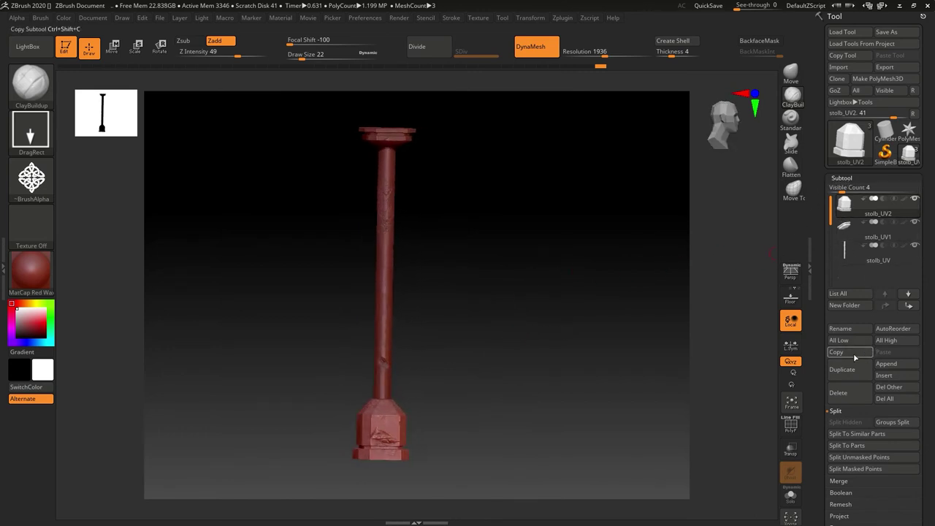
# Merge stolb_UV2 down with stolb_UV1 and stolb_UV into a single subtool
pyautogui.click(839, 481)
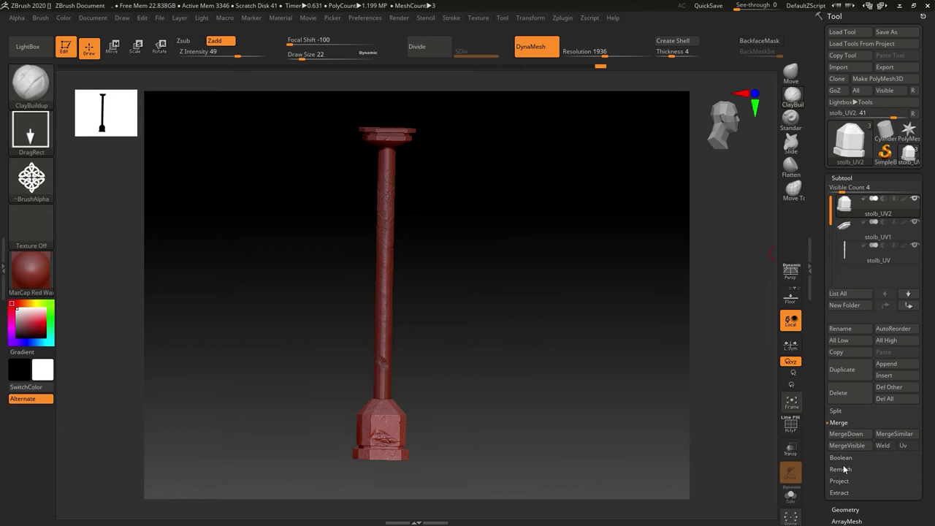
pyautogui.click(861, 432)
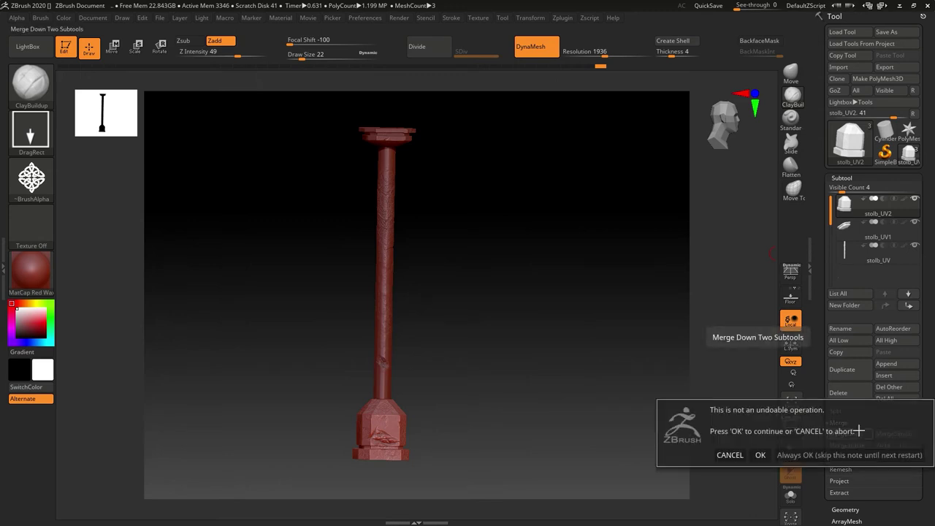
pyautogui.click(761, 455)
pyautogui.click(862, 434)
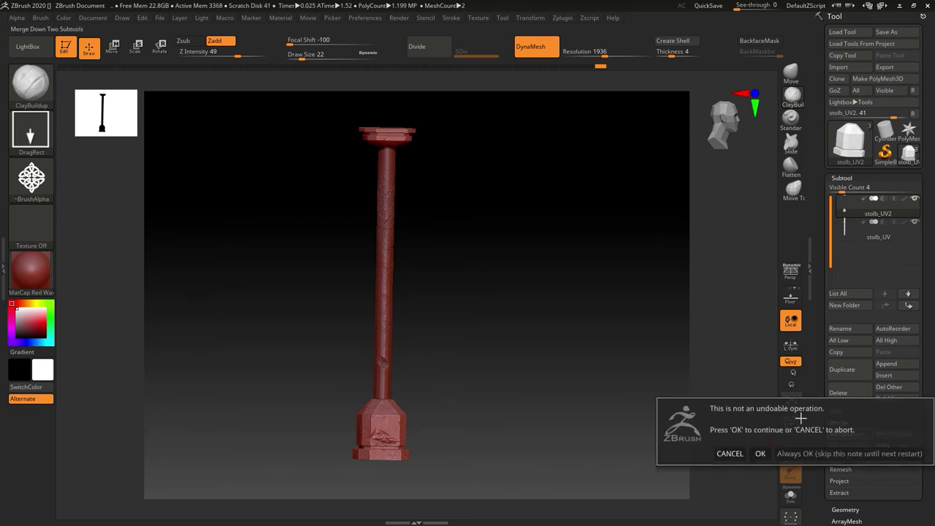
pyautogui.click(761, 454)
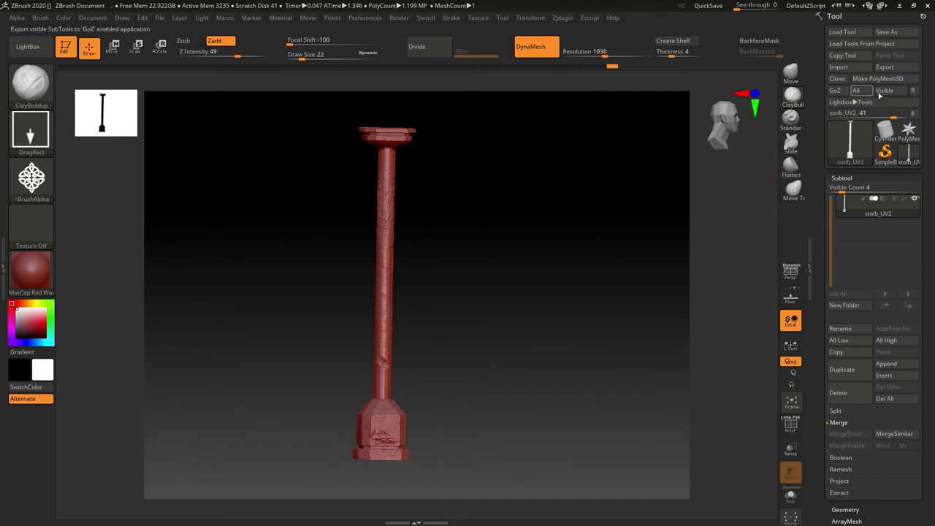
# Export the merged column to the desktop in OBJ format under the file name stolb_Z
pyautogui.click(885, 68)
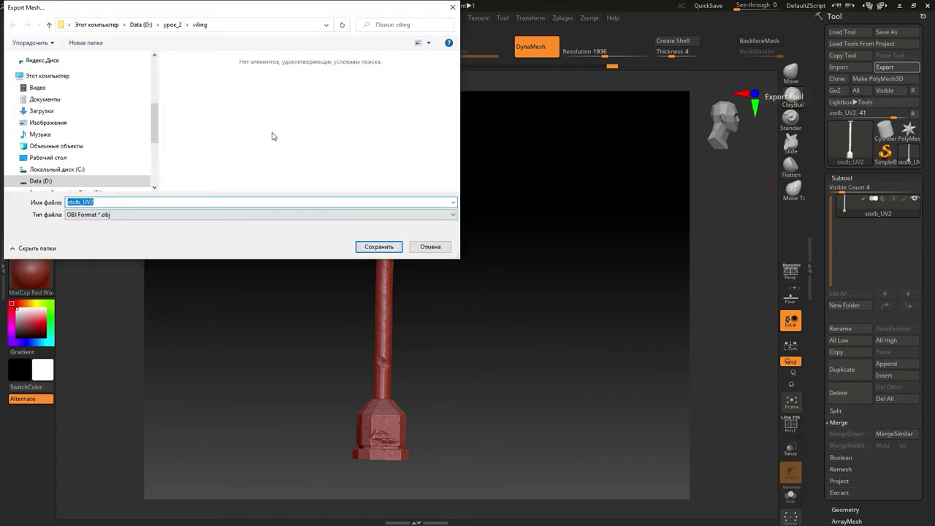
pyautogui.scroll(5, 155, 125)
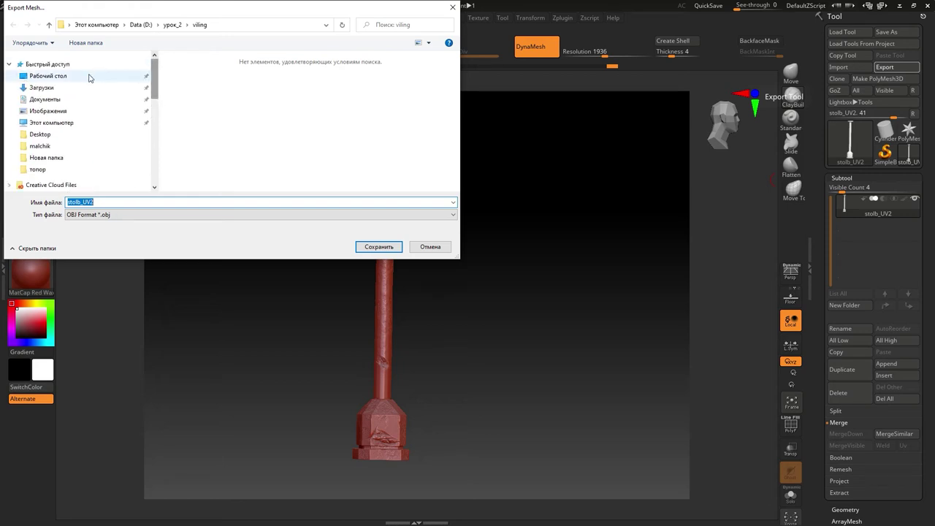
pyautogui.click(146, 76)
pyautogui.doubleClick(125, 200)
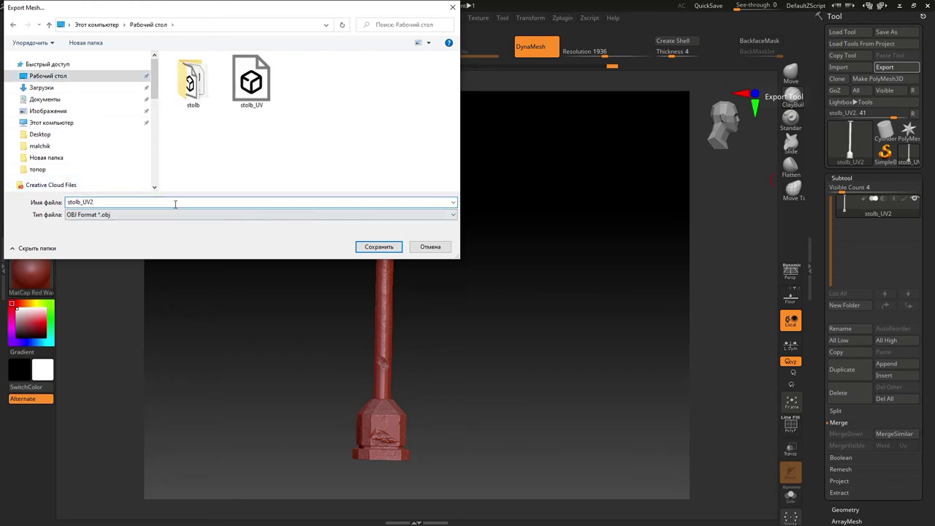
pyautogui.press('BackSpace')
pyautogui.press('BackSpace')
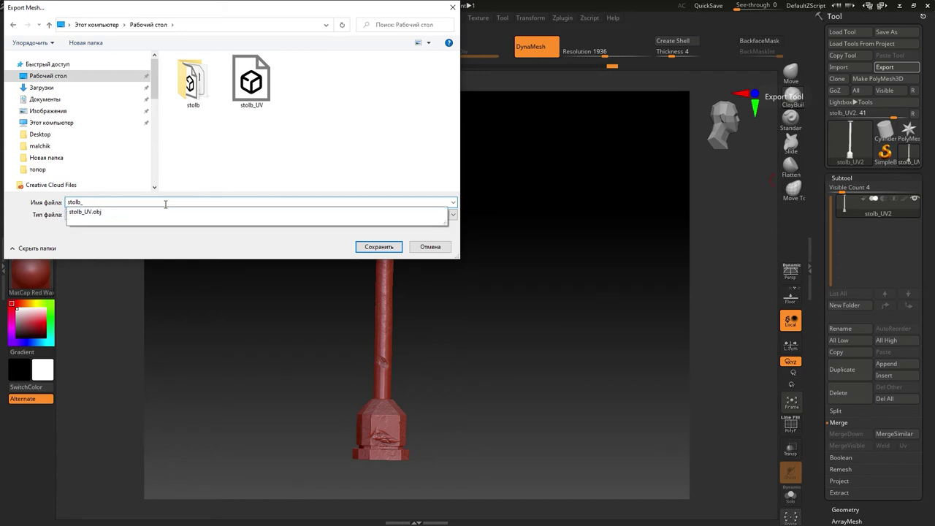
pyautogui.write('Р')
pyautogui.press('BackSpace')
pyautogui.write('Z')
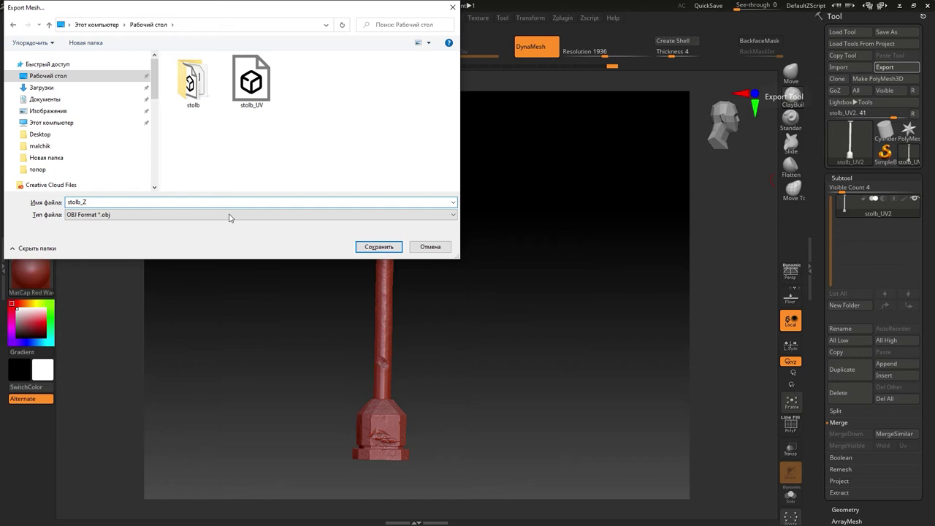
pyautogui.click(369, 246)
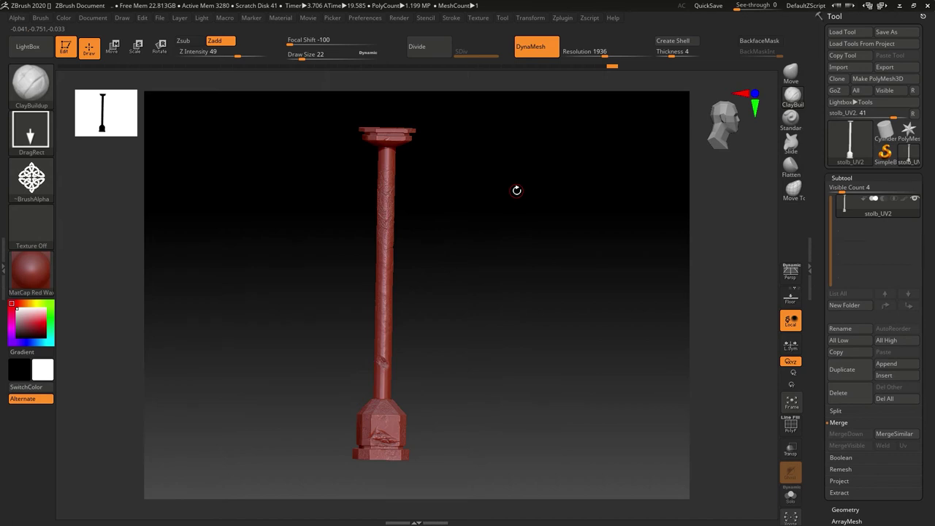
# Switch to 3ds Max and import the stolb_Z OBJ file from the desktop with the default import options
pyautogui.click(886, 5)
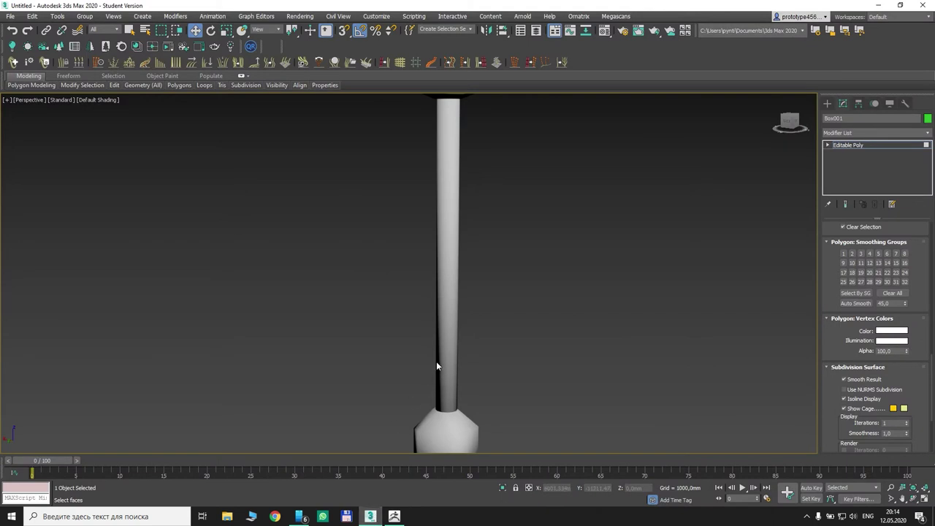
pyautogui.scroll(-5, 436, 361)
pyautogui.click(11, 17)
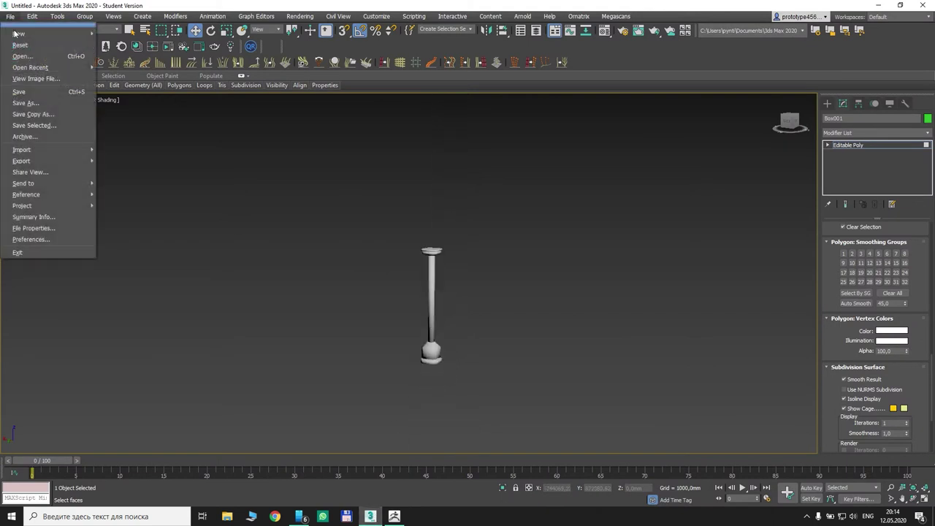
pyautogui.moveTo(44, 148)
pyautogui.click(121, 149)
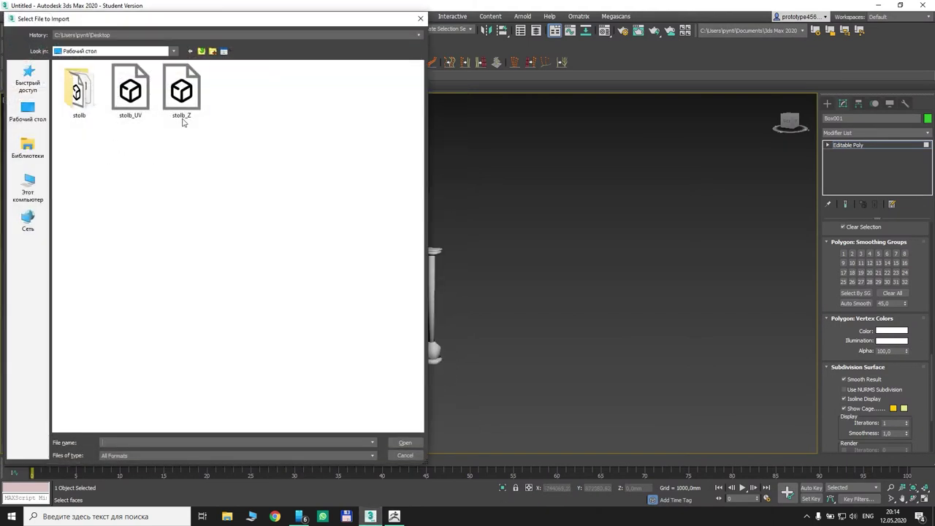
pyautogui.click(181, 91)
pyautogui.click(403, 443)
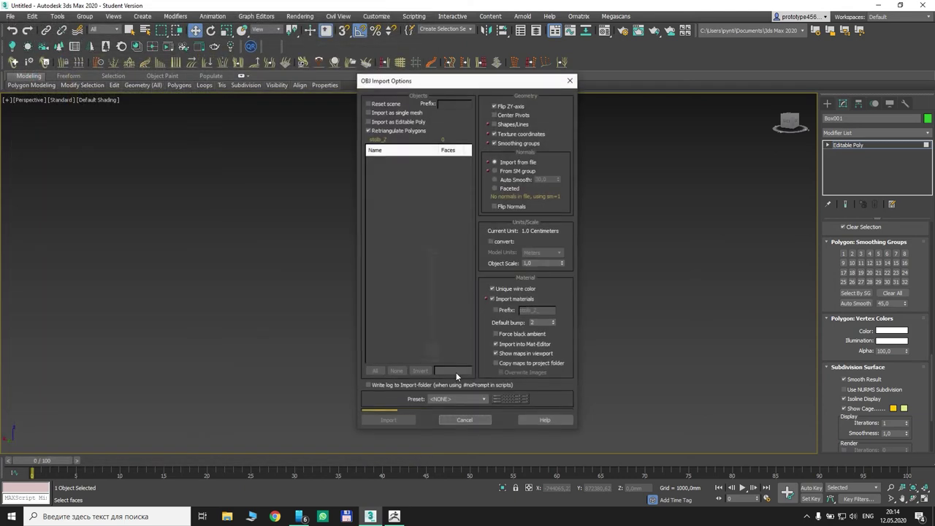
pyautogui.click(388, 420)
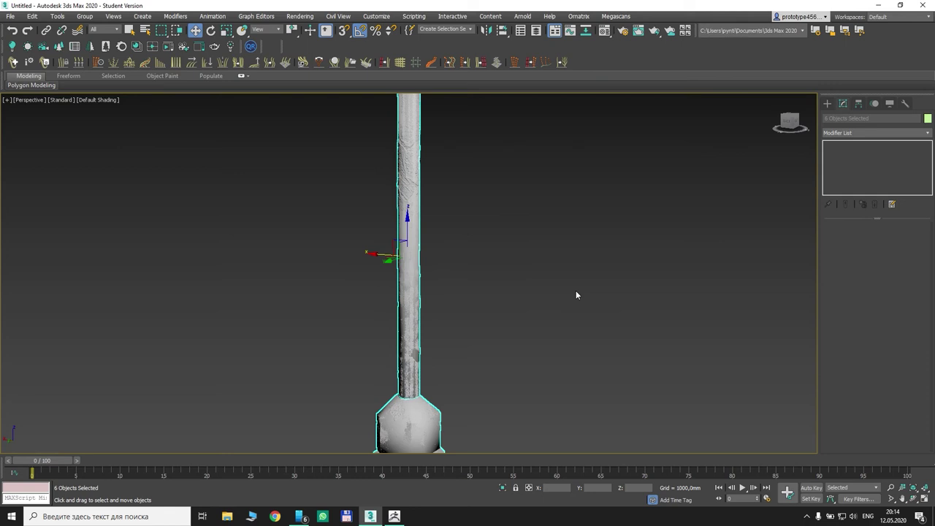
pyautogui.moveTo(445, 156); pyautogui.dragTo(490, 127, button='middle')
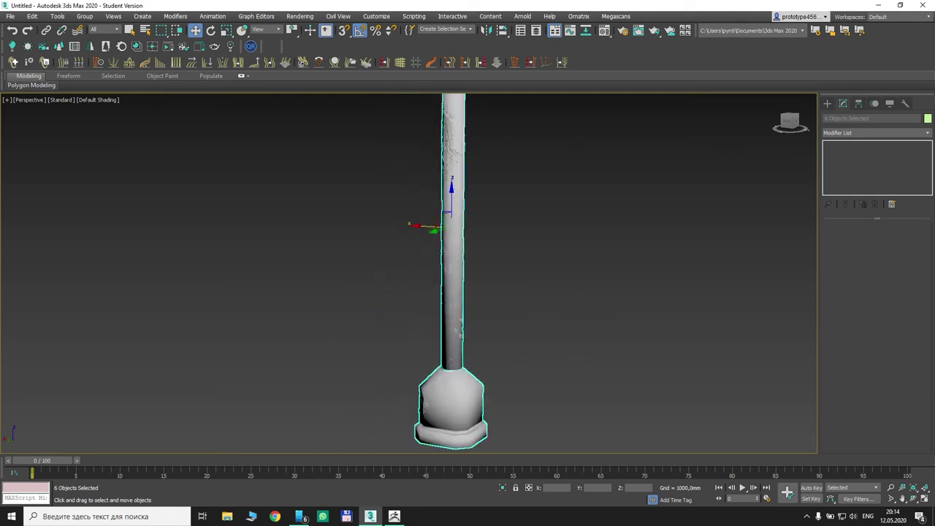
# Move the imported sculpted column sideways along X to stand beside the low-poly column
pyautogui.click(914, 499)
pyautogui.moveTo(450, 276)
pyautogui.mouseDown()
pyautogui.moveTo(464, 252)
pyautogui.moveTo(464, 136)
pyautogui.mouseUp()
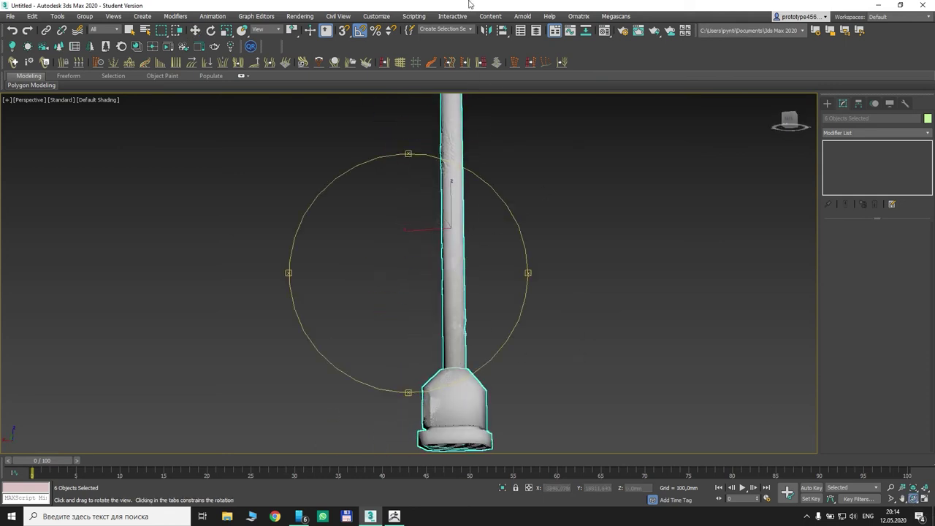
pyautogui.moveTo(419, 187); pyautogui.dragTo(510, 225)
pyautogui.click(195, 30)
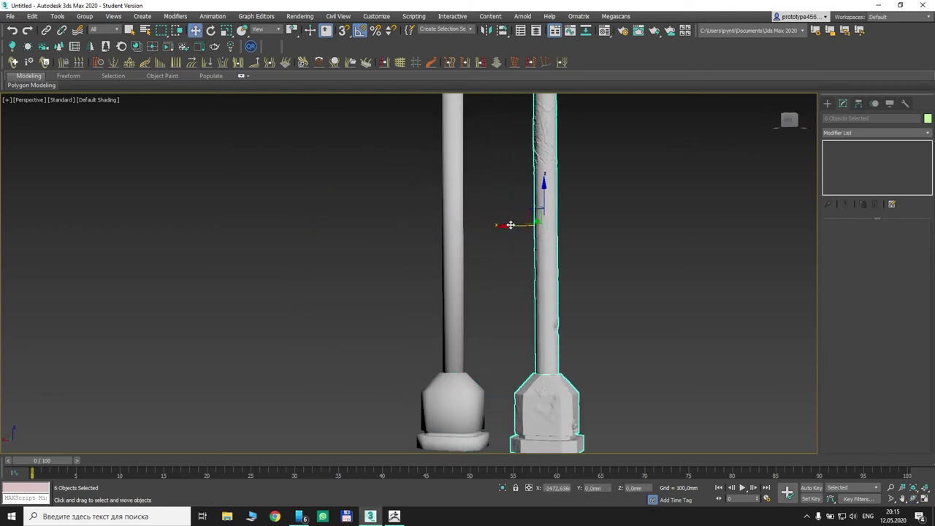
# Examine the mesh density of the sculpted column's shaft with edged faces displayed
pyautogui.moveTo(569, 273); pyautogui.dragTo(518, 255, button='middle')
pyautogui.press('F4')
pyautogui.scroll(5, 514, 257)
pyautogui.scroll(-10, 362, 305)
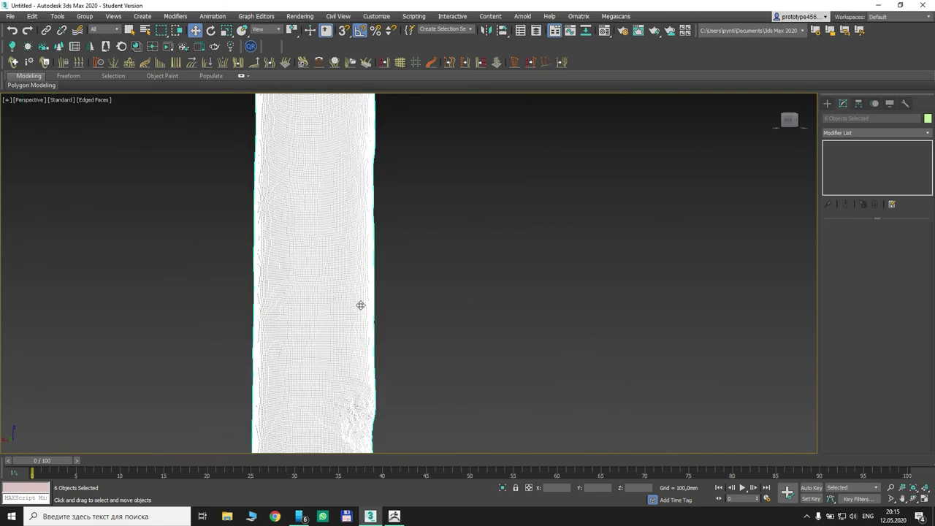
pyautogui.press('F4')
pyautogui.scroll(-3, 292, 292)
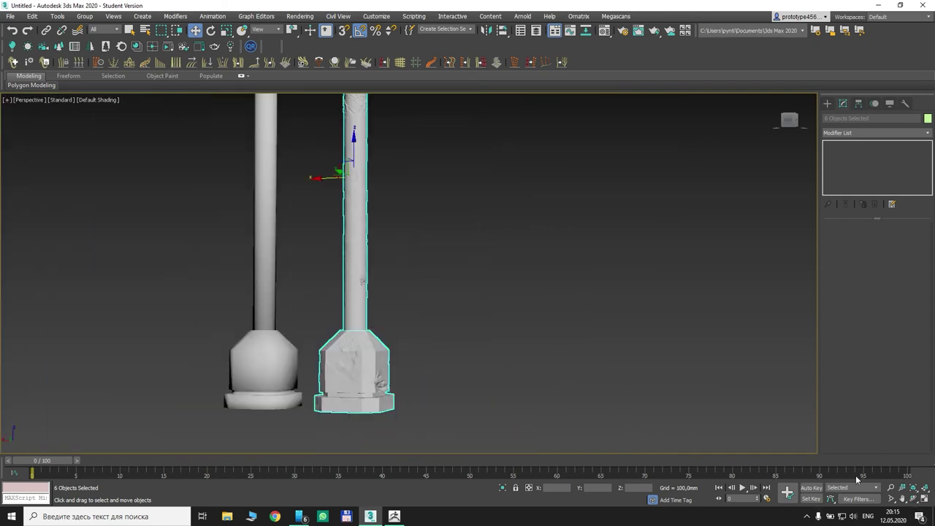
# Undo the sideways move and hide the six sculpted column objects
pyautogui.hotkey('ctrl', 'z')
pyautogui.click(914, 498)
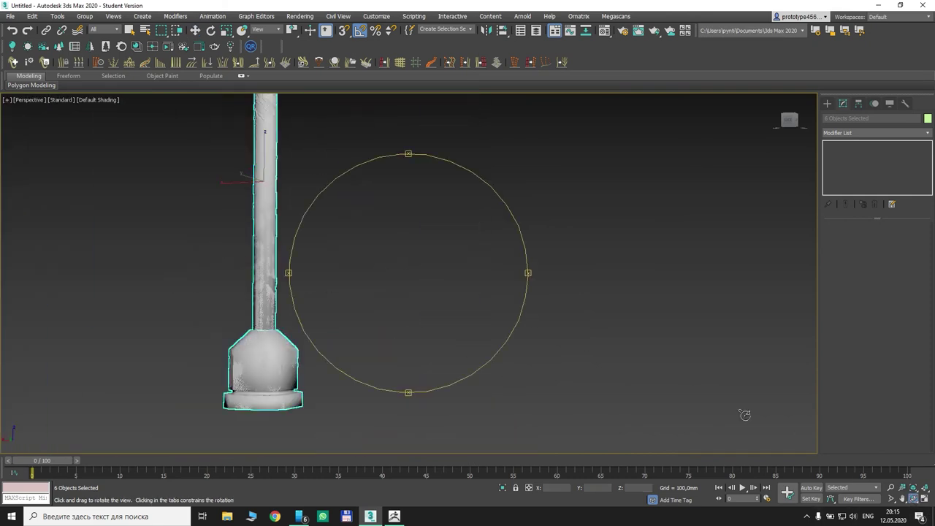
pyautogui.moveTo(388, 274); pyautogui.dragTo(410, 324)
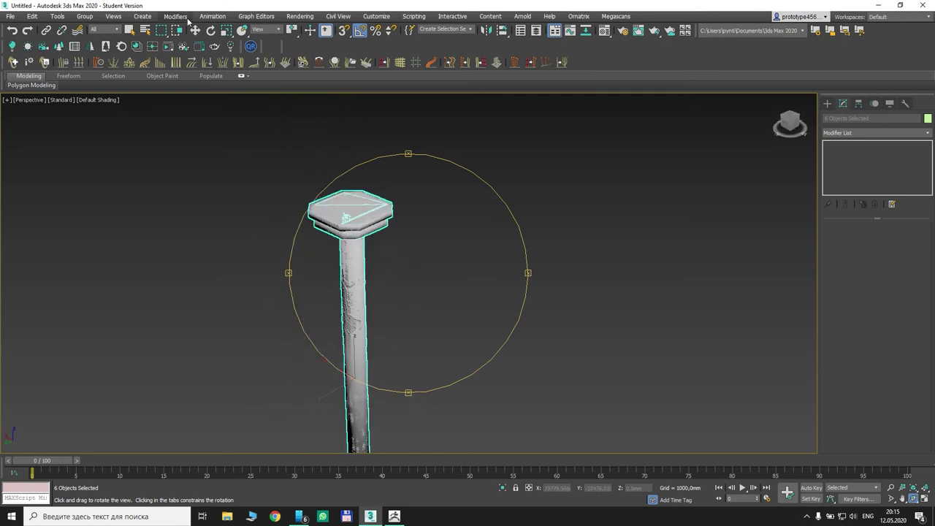
pyautogui.press('w')
pyautogui.rightClick(386, 243)
pyautogui.click(397, 223)
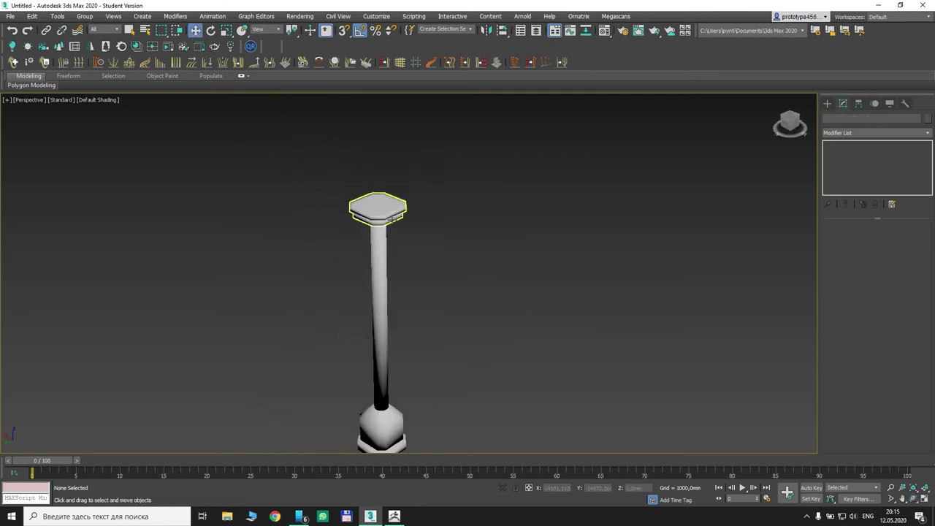
# Select the three low-poly column parts and rename the 04 - Default material to rock
pyautogui.moveTo(314, 183); pyautogui.dragTo(492, 414)
pyautogui.press('z')
pyautogui.press('m')
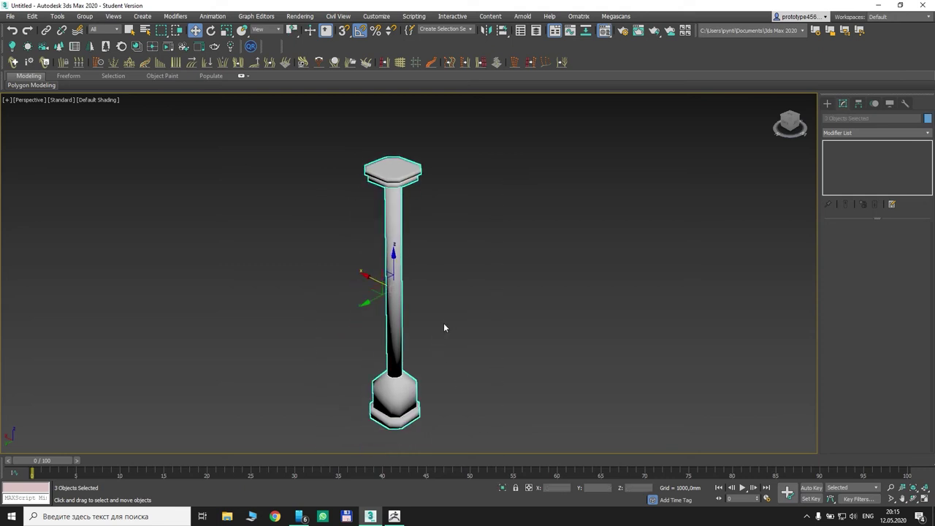
pyautogui.click(652, 188)
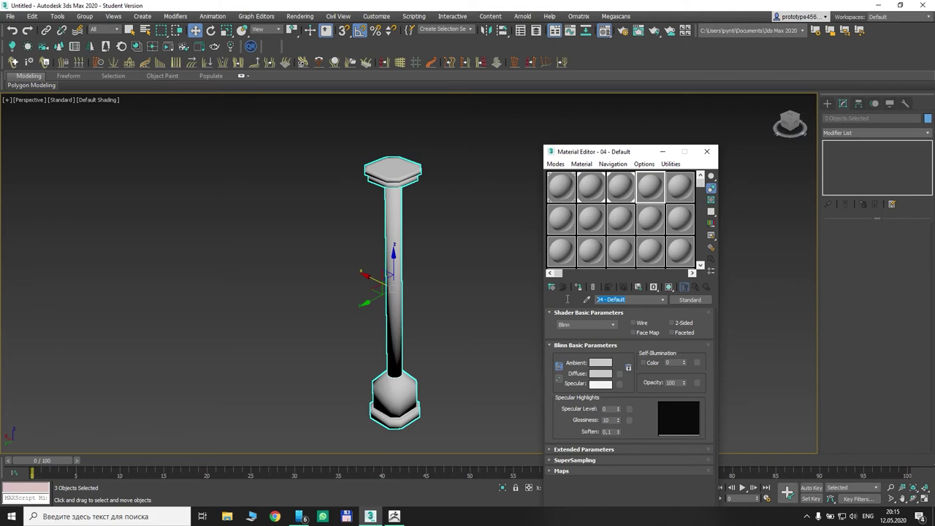
pyautogui.write('rock')
# Set the rock material's ambient and diffuse color to bright green with RGB 68, 240, 0
pyautogui.click(601, 363)
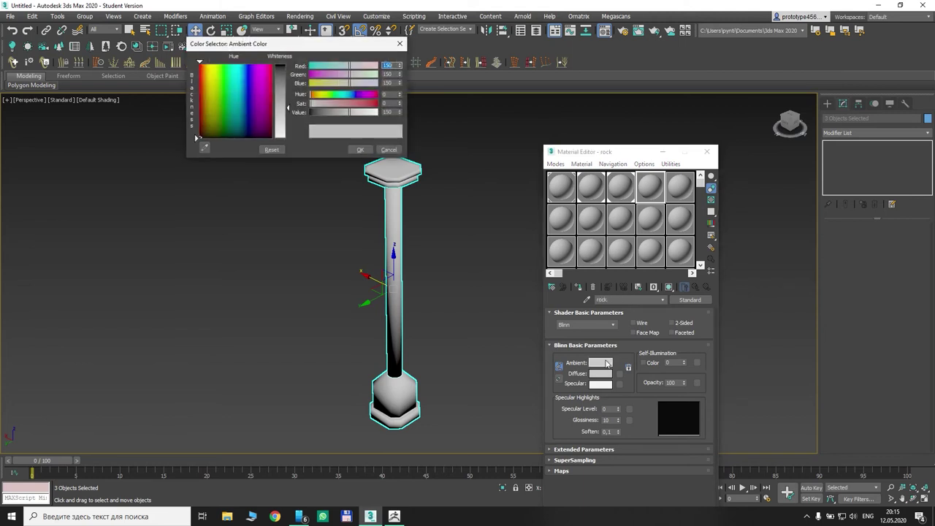
pyautogui.click(219, 69)
pyautogui.click(282, 67)
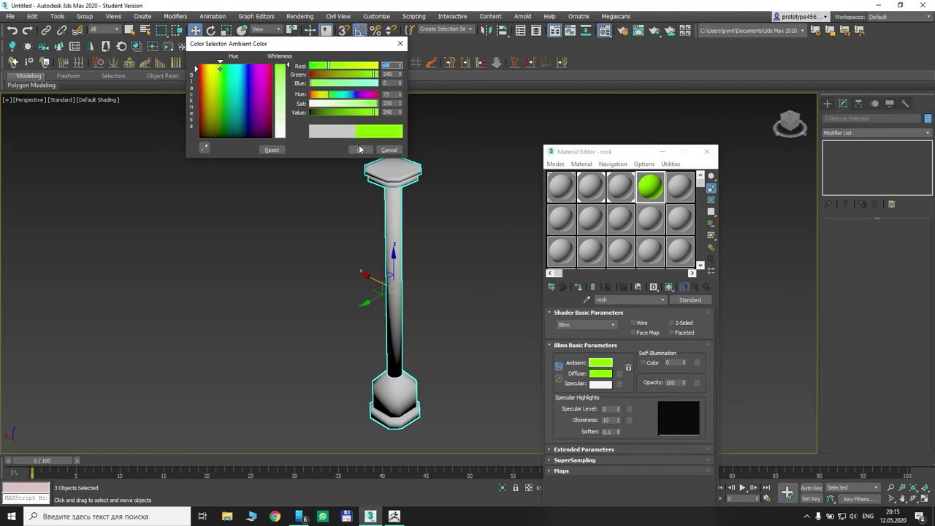
pyautogui.click(361, 150)
pyautogui.click(361, 152)
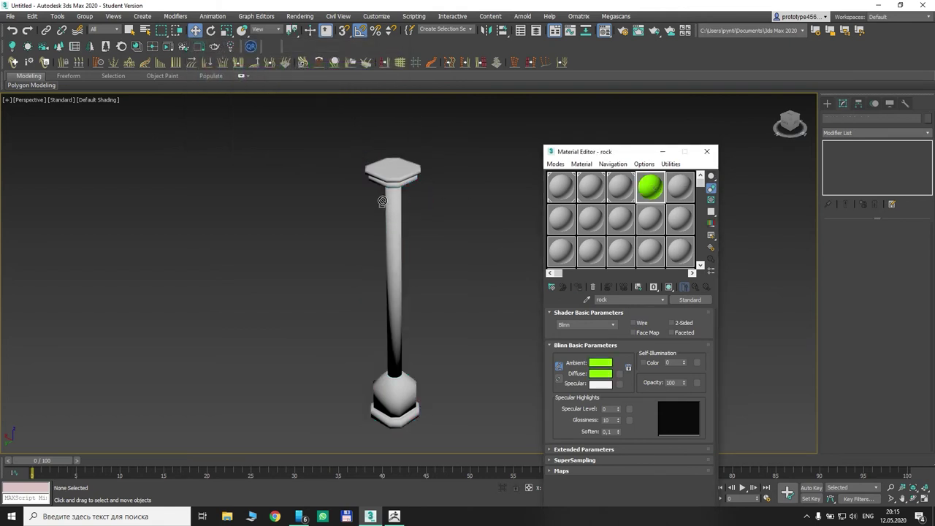
# Assign the rock material to all three low-poly column parts, close the material editor and deselect everything
pyautogui.moveTo(316, 124); pyautogui.dragTo(440, 345)
pyautogui.click(585, 288)
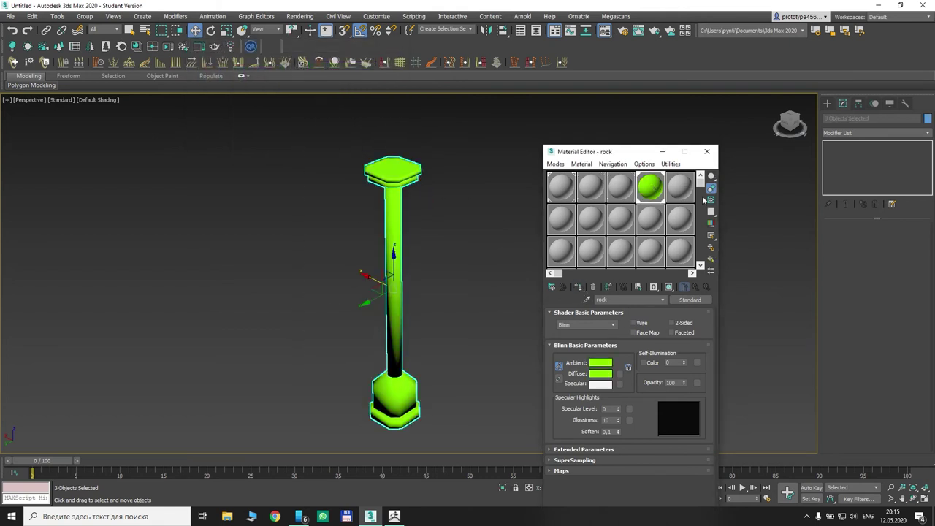
pyautogui.click(707, 151)
pyautogui.click(467, 167)
pyautogui.rightClick(468, 187)
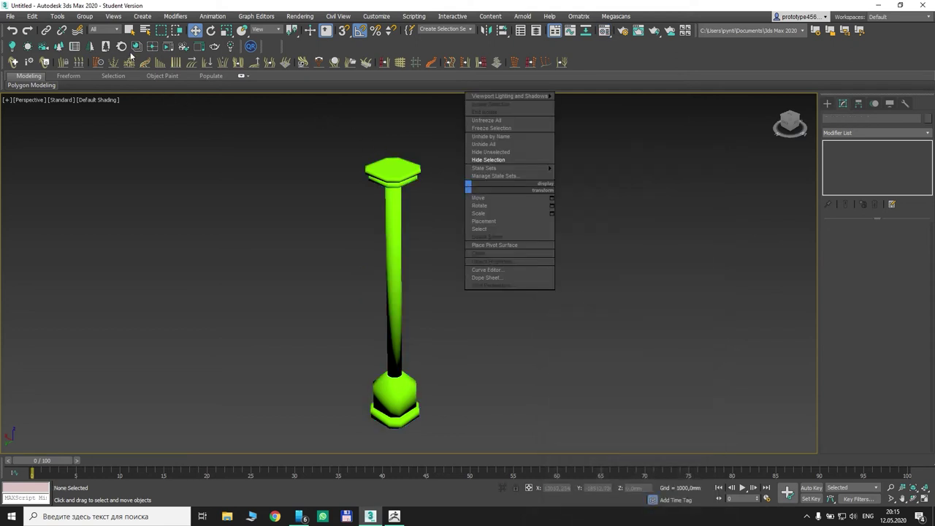
# Export the low-poly column to the desktop as an OBJ file named low, keeping the default export options
pyautogui.click(9, 16)
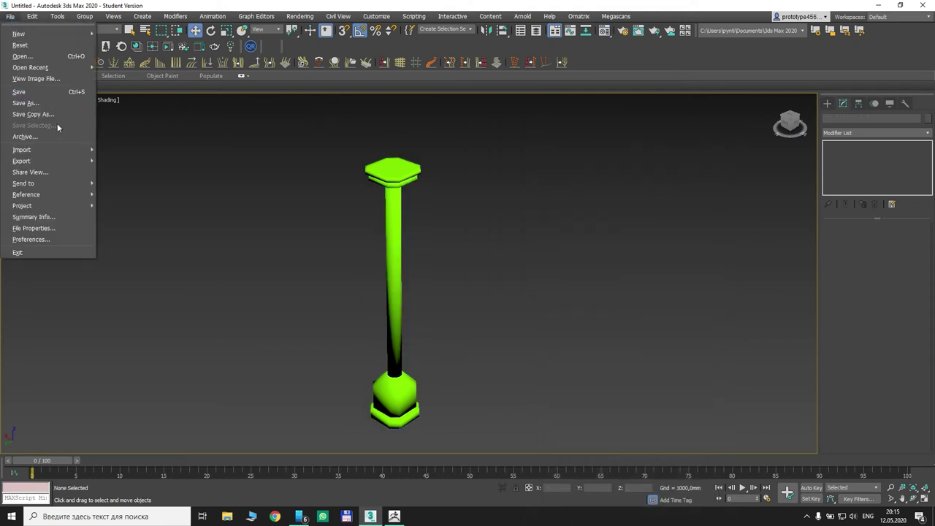
pyautogui.moveTo(64, 150)
pyautogui.click(129, 159)
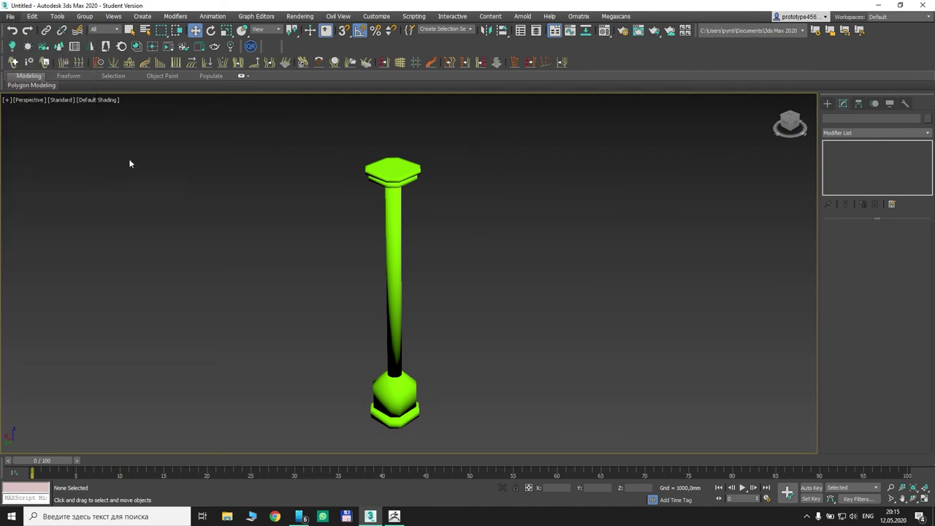
pyautogui.click(28, 112)
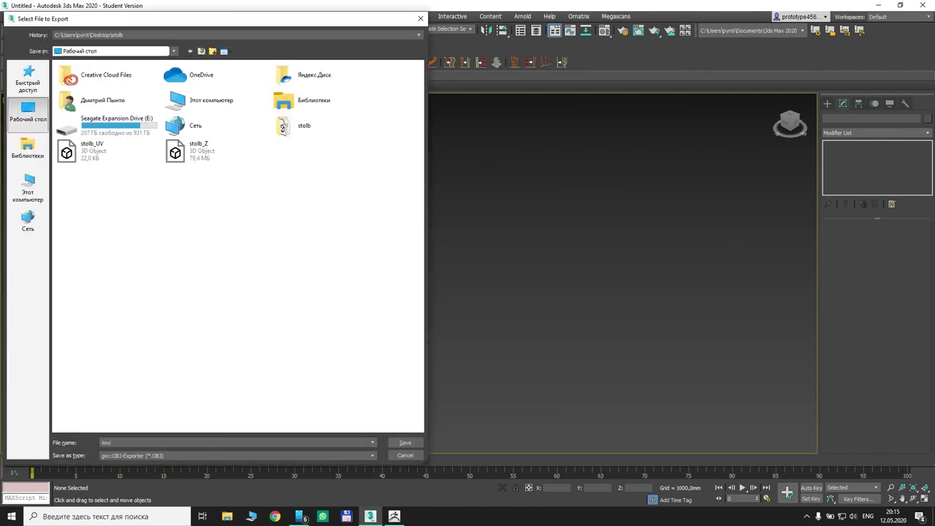
pyautogui.write('low')
pyautogui.click(405, 443)
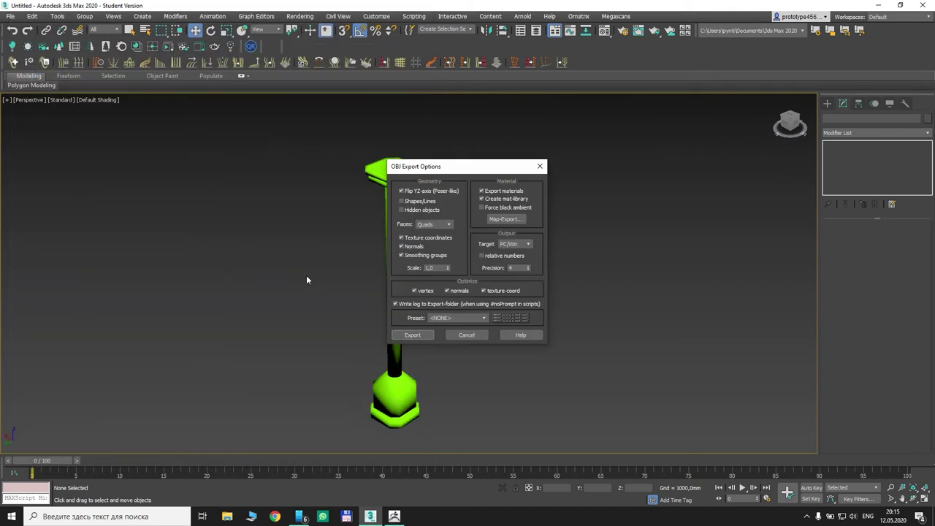
pyautogui.click(430, 338)
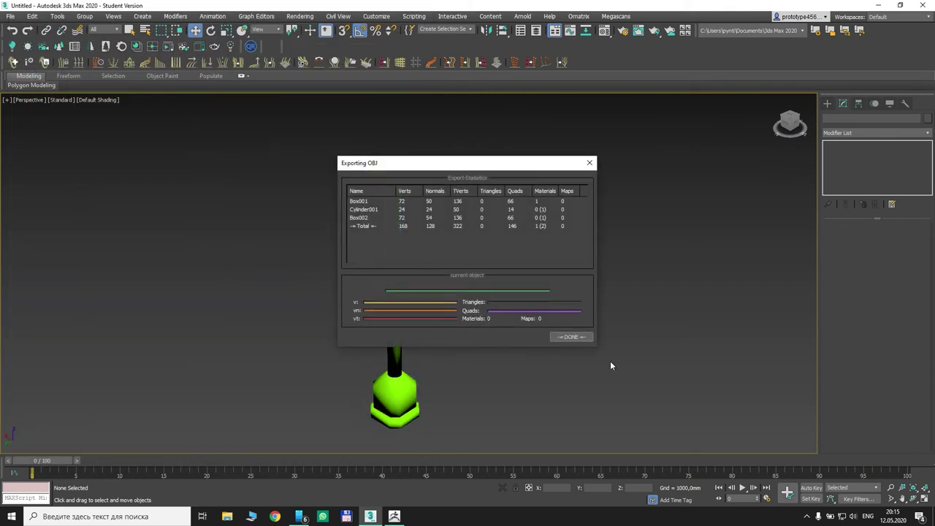
pyautogui.click(569, 336)
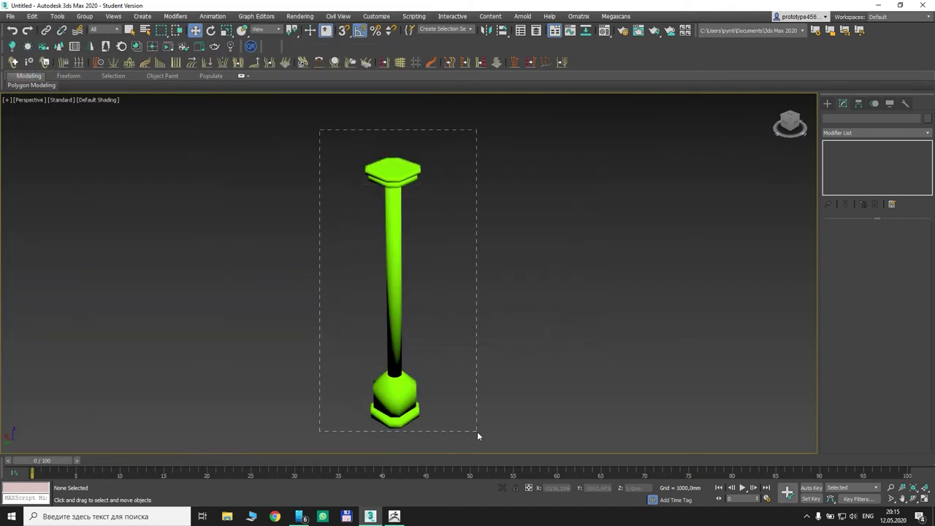
# Hide the green low-poly column and show only the sculpted column
pyautogui.moveTo(478, 432); pyautogui.dragTo(477, 432)
pyautogui.rightClick(392, 283)
pyautogui.click(418, 232)
pyautogui.rightClick(394, 235)
pyautogui.click(418, 199)
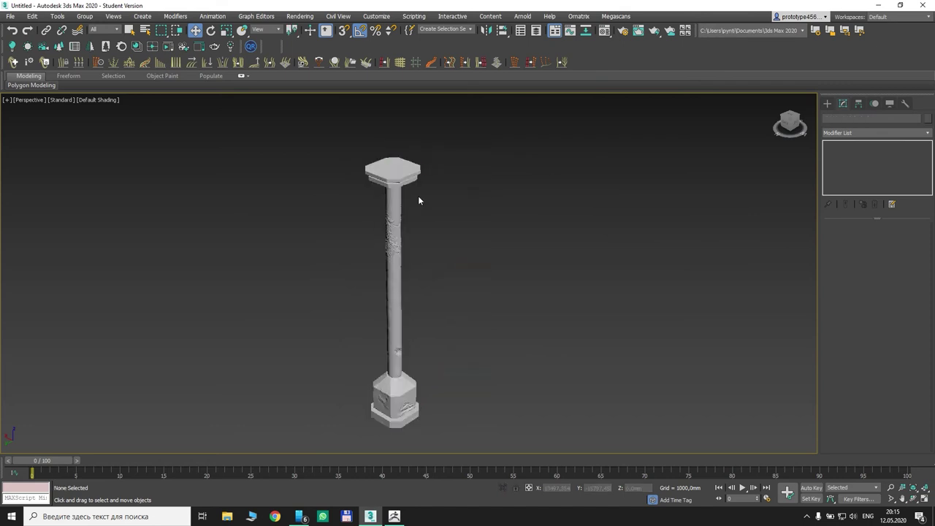
# Export the sculpted column to the desktop as an OBJ file named hi, keeping the default export options
pyautogui.click(10, 16)
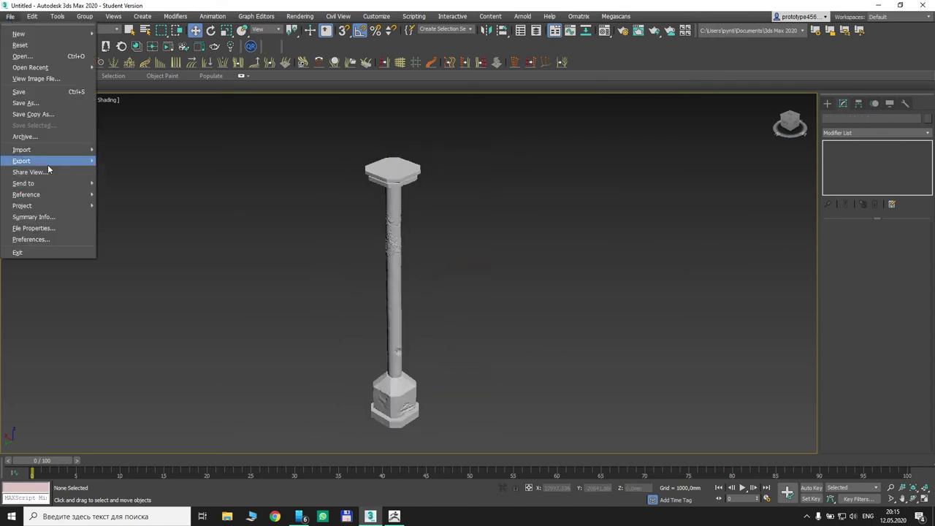
pyautogui.moveTo(29, 158)
pyautogui.click(132, 161)
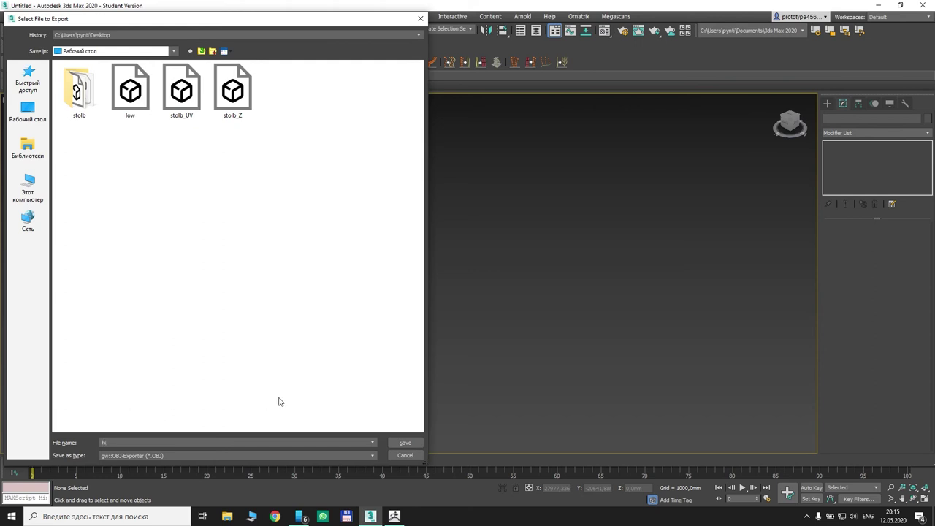
pyautogui.click(405, 443)
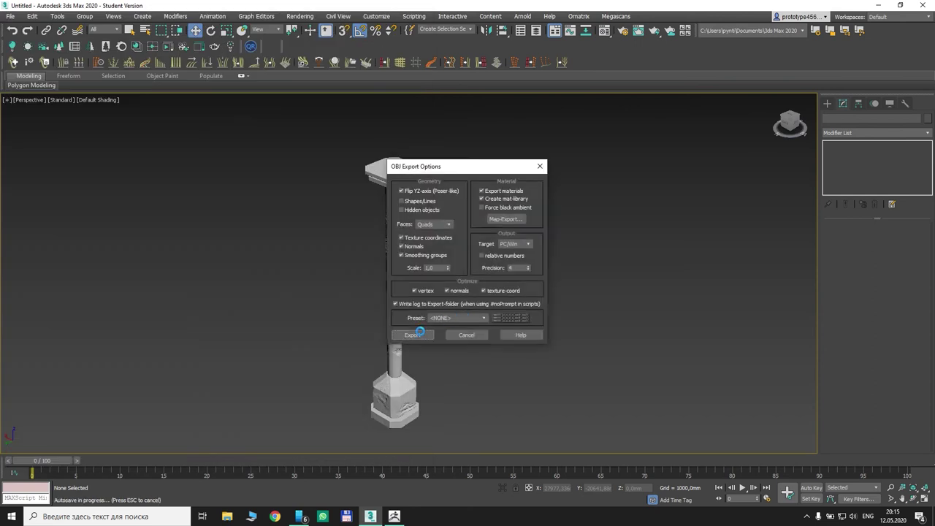
pyautogui.click(412, 335)
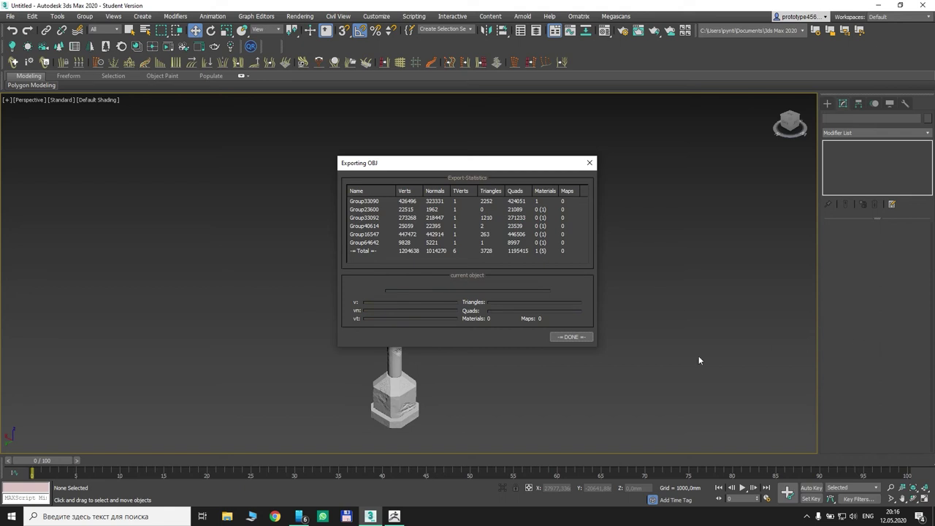
pyautogui.click(573, 337)
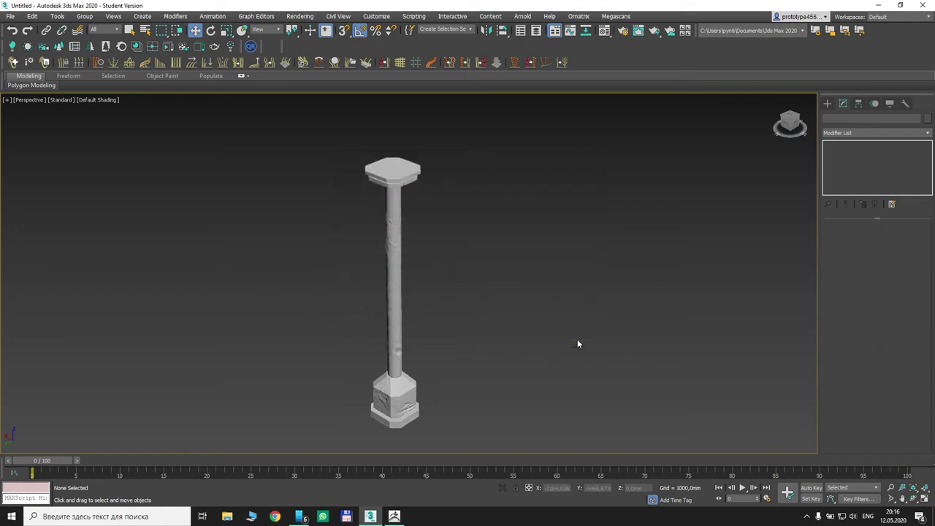
# Minimize 3ds Max, launch Substance Painter from the desktop and dismiss its welcome window
pyautogui.click(877, 7)
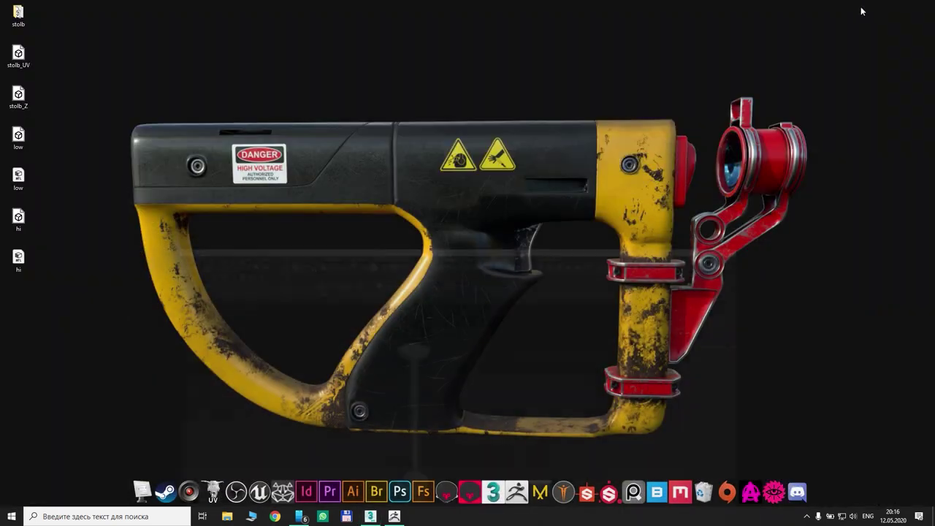
pyautogui.click(607, 497)
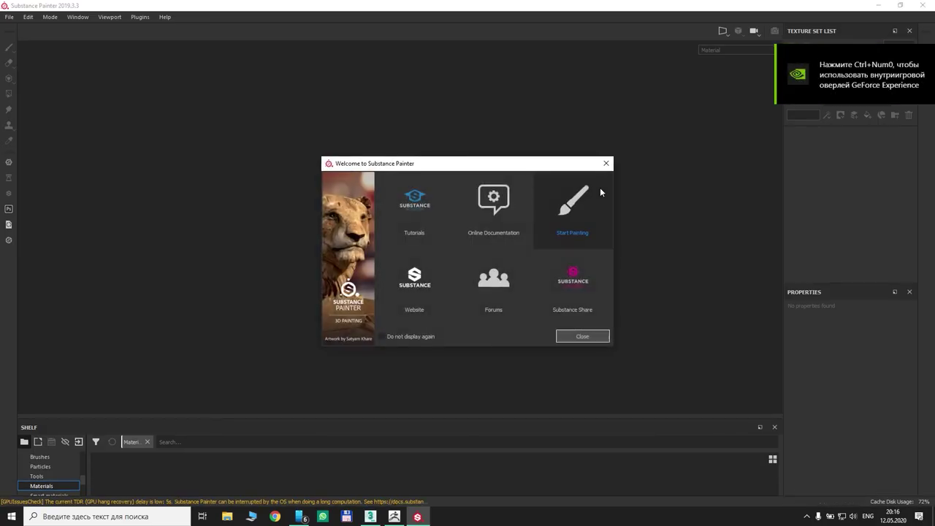
pyautogui.click(599, 337)
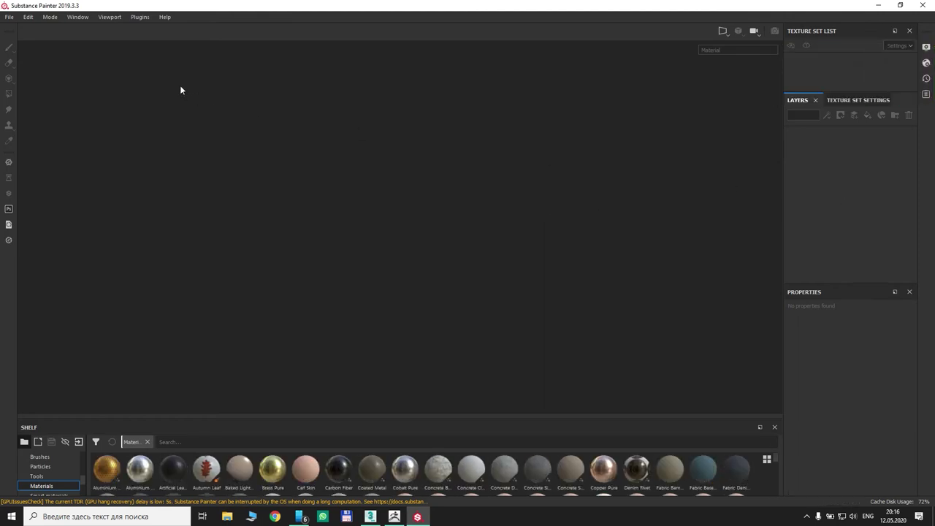
# Start a new PBR - Metallic Roughness project with a document resolution of 2048
pyautogui.click(9, 16)
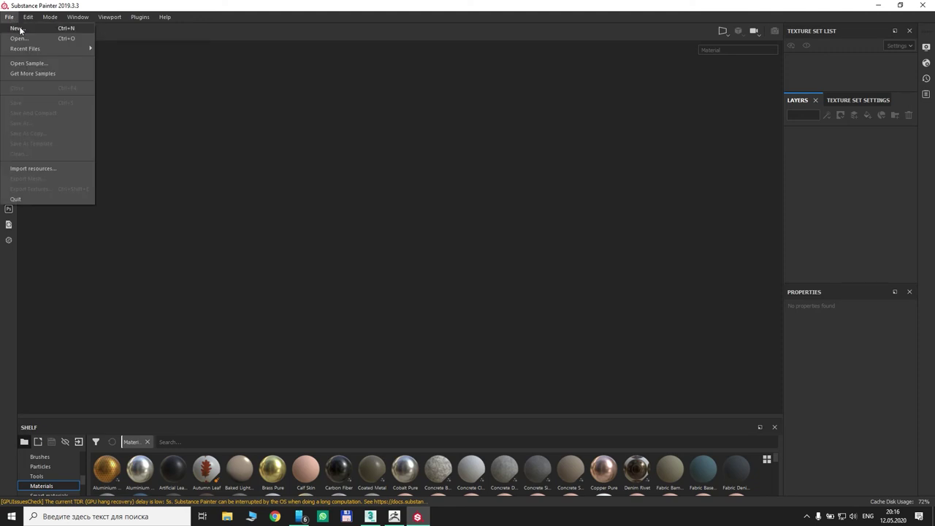
pyautogui.click(29, 28)
pyautogui.click(416, 184)
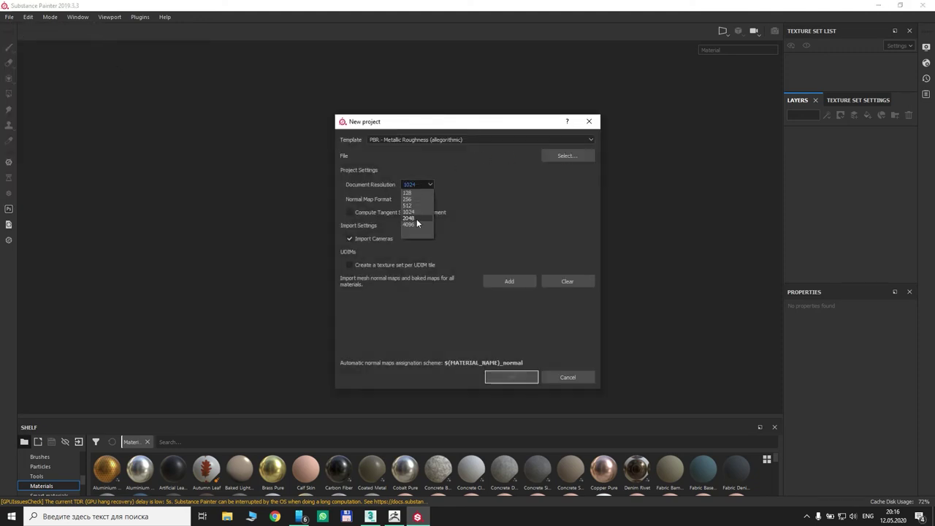
pyautogui.click(416, 218)
# Load the low mesh from the desktop as the project file and create the project
pyautogui.click(569, 156)
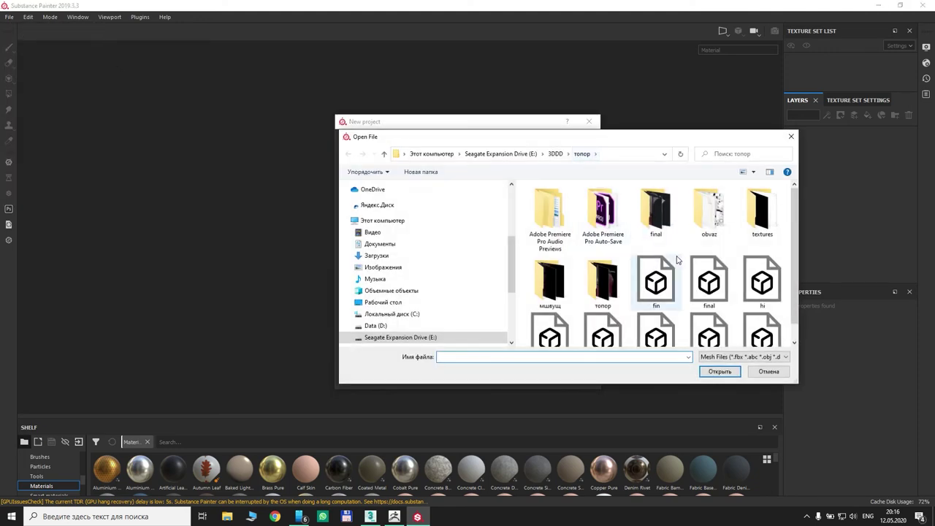
pyautogui.scroll(3, 379, 224)
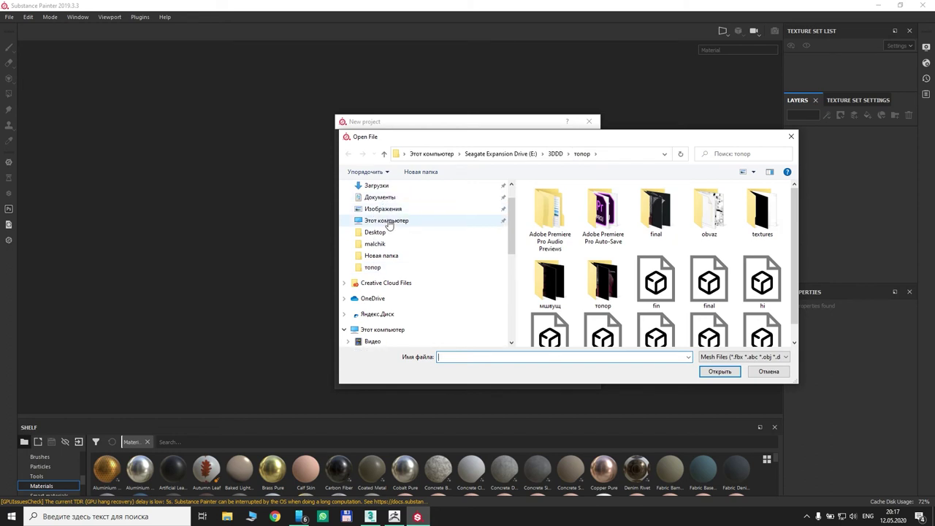
pyautogui.click(385, 220)
pyautogui.scroll(1, 385, 220)
pyautogui.click(380, 204)
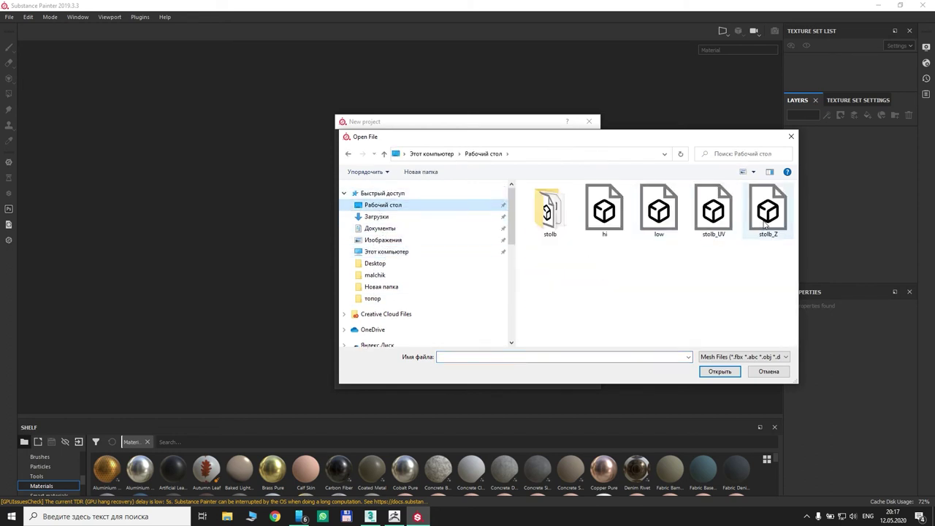
pyautogui.click(661, 228)
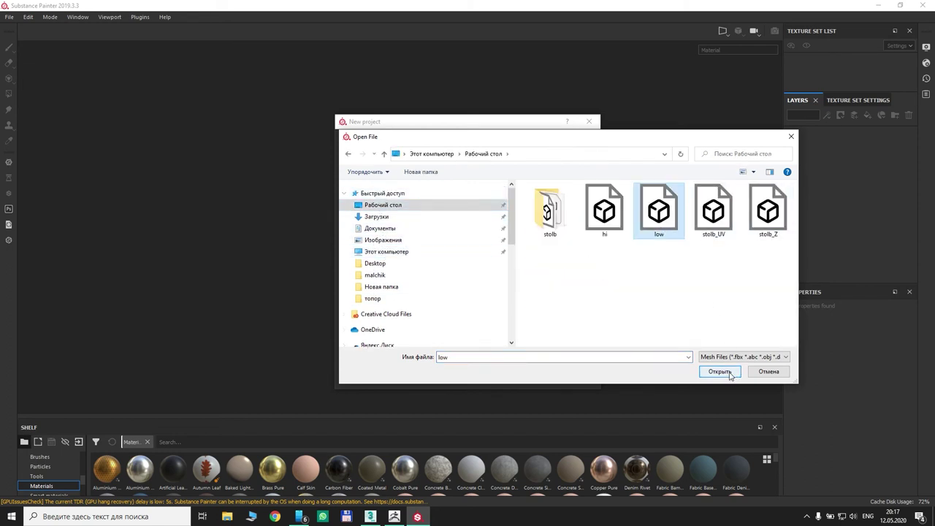
pyautogui.click(723, 371)
pyautogui.click(503, 377)
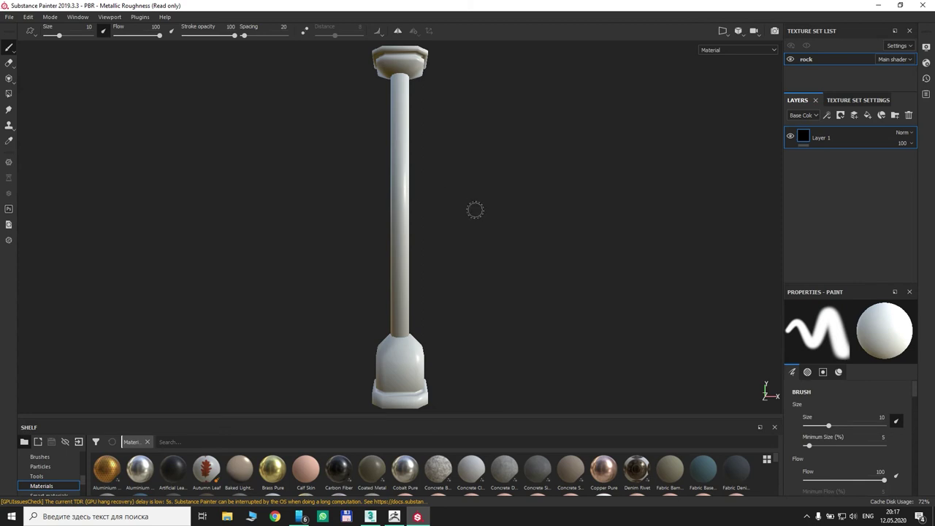
# Open the mesh map baking settings for the rock texture set and exclude the ID and Thickness maps
pyautogui.click(855, 101)
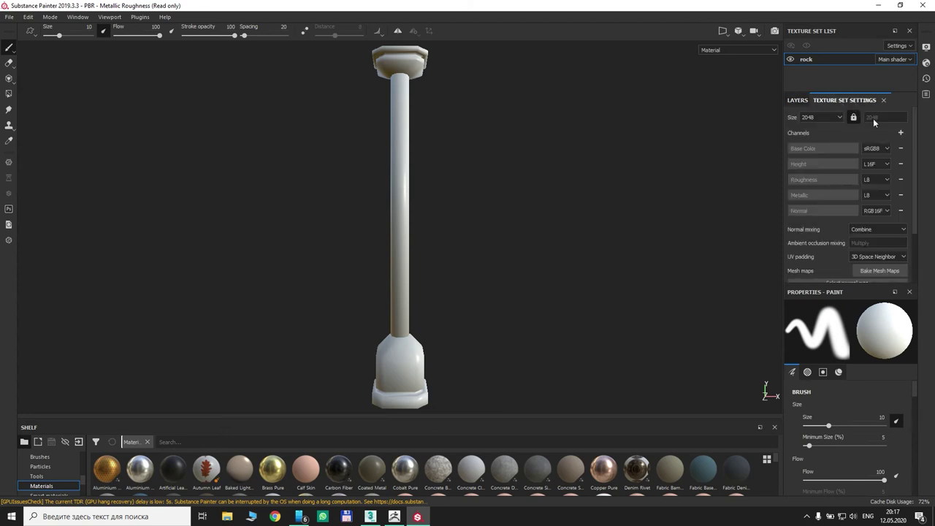
pyautogui.click(869, 270)
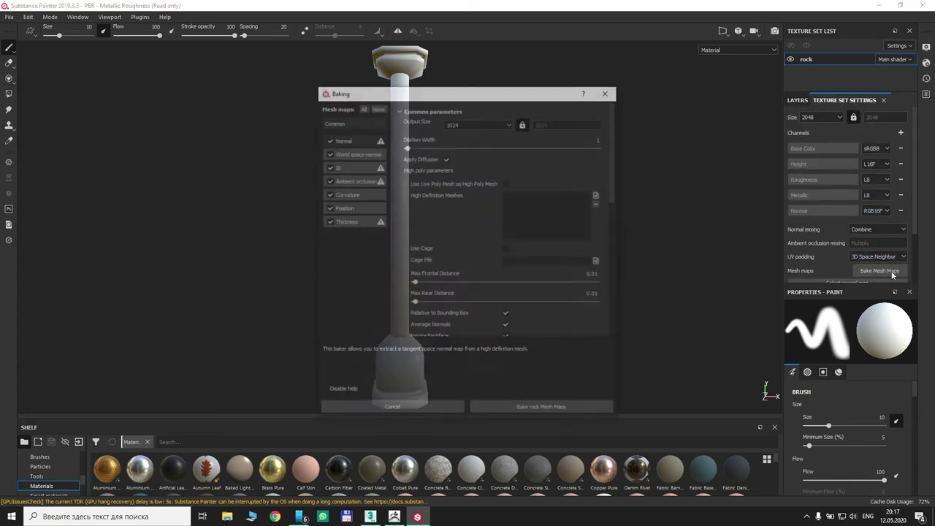
pyautogui.click(329, 222)
pyautogui.click(329, 168)
pyautogui.click(328, 140)
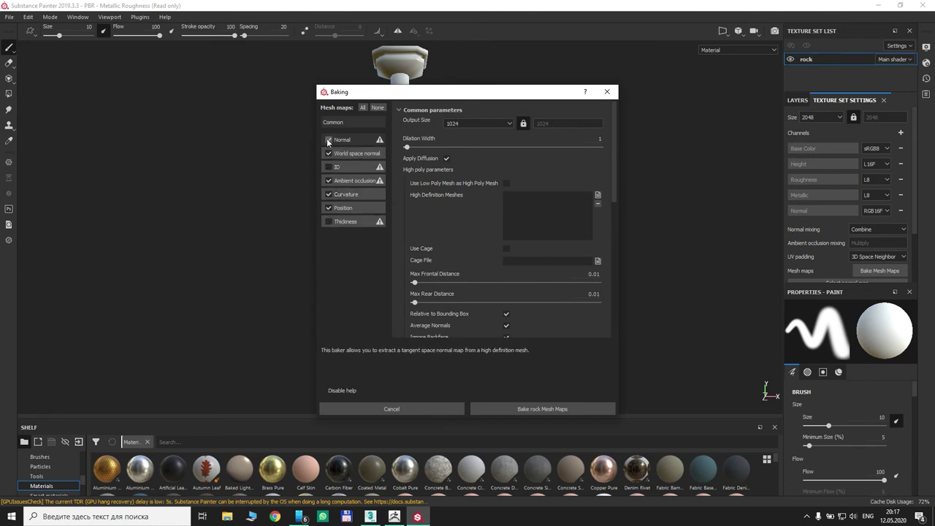
# Add the hi OBJ file from the desktop as the high definition mesh for baking
pyautogui.click(598, 195)
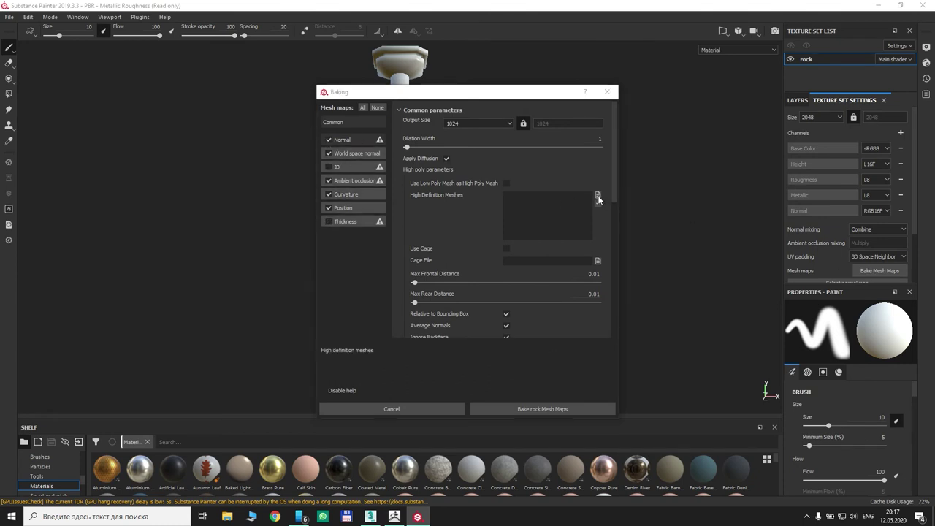
pyautogui.click(586, 183)
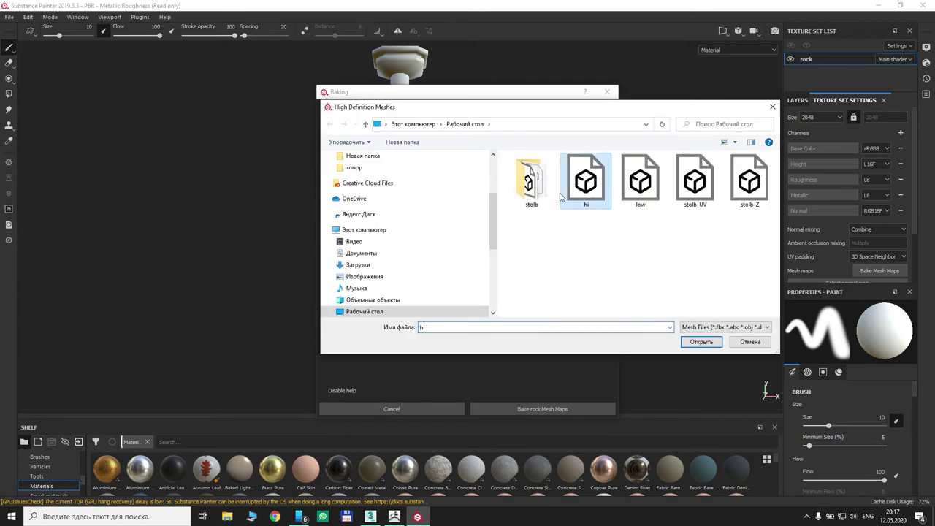
pyautogui.click(700, 342)
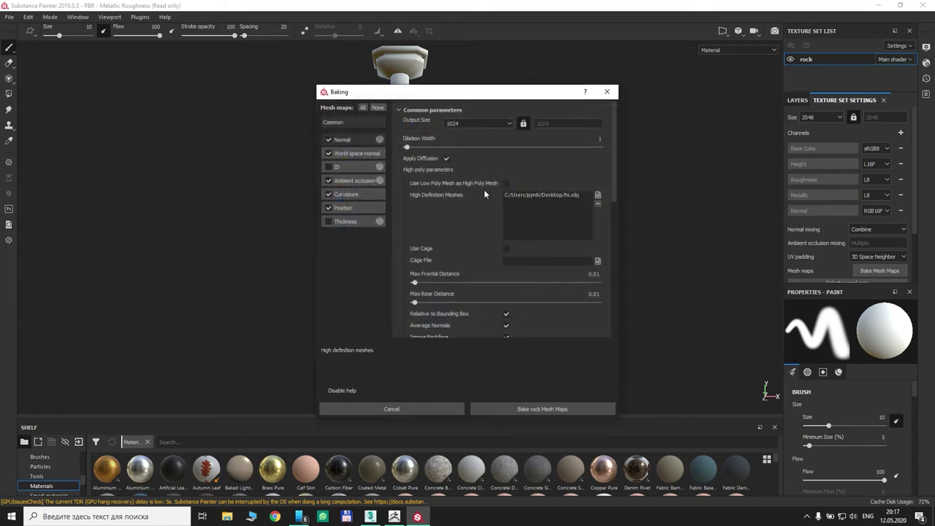
# Choose the baking output size, bake the rock mesh maps and close the baking progress window
pyautogui.click(497, 125)
pyautogui.click(461, 172)
pyautogui.click(515, 407)
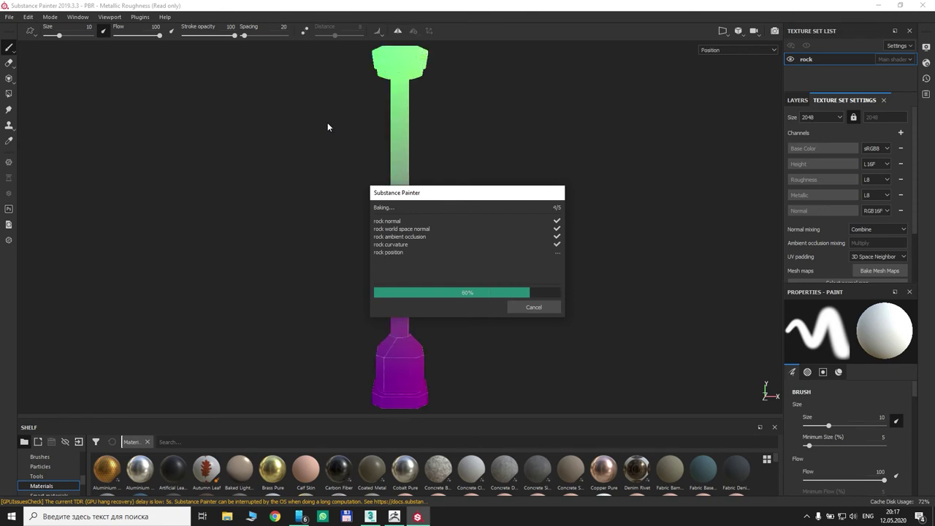
pyautogui.click(534, 307)
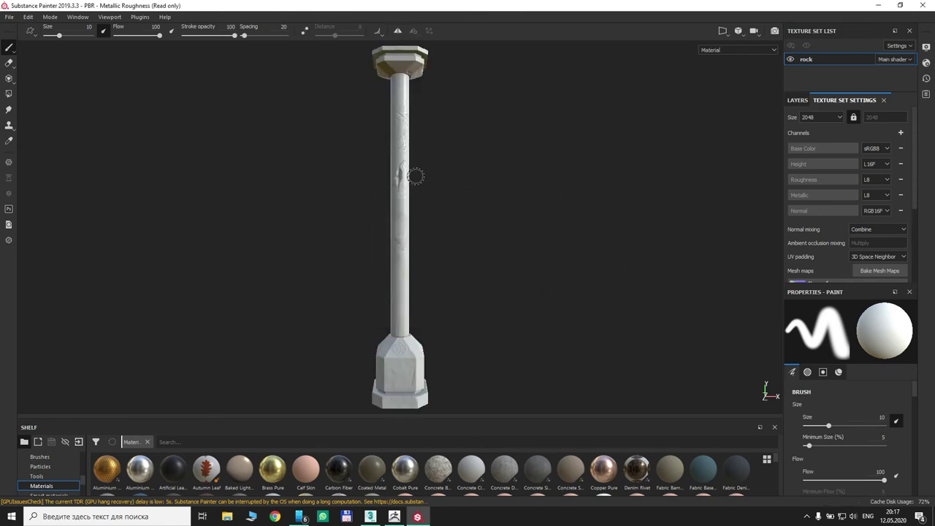
# Examine the baked surface detail on the column's shaft and base from several angles
pyautogui.rightClick(459, 143)
pyautogui.moveTo(432, 175)
pyautogui.keyDown('alt'); pyautogui.mouseDown()
pyautogui.moveTo(626, 184)
pyautogui.moveTo(472, 190)
pyautogui.mouseUp(); pyautogui.keyUp('alt')
pyautogui.scroll(-4, 407, 193)
pyautogui.scroll(6, 407, 193)
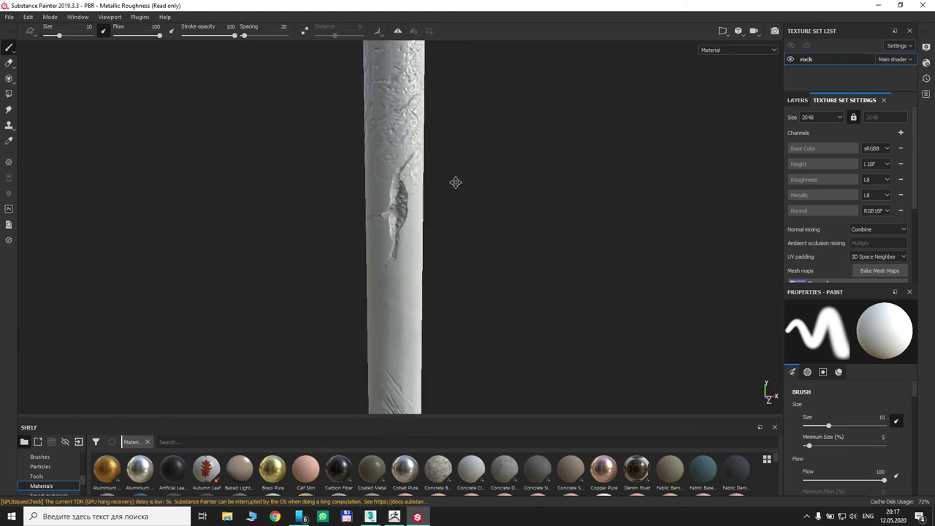
pyautogui.moveTo(524, 207)
pyautogui.keyDown('alt'); pyautogui.mouseDown()
pyautogui.moveTo(613, 200)
pyautogui.moveTo(572, 218)
pyautogui.moveTo(520, 222)
pyautogui.moveTo(593, 217)
pyautogui.moveTo(566, 186)
pyautogui.mouseUp(); pyautogui.keyUp('alt')
pyautogui.scroll(-6, 566, 185)
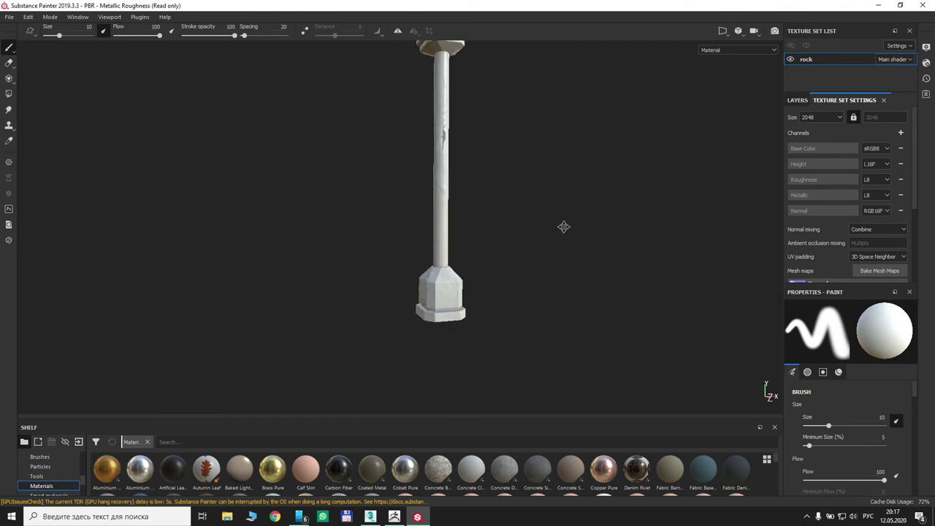
pyautogui.keyDown('alt'); pyautogui.moveTo(536, 217); pyautogui.dragTo(563, 213); pyautogui.keyUp('alt')
# Enlarge the shelf and look through the available smart materials
pyautogui.moveTo(161, 423); pyautogui.dragTo(164, 364)
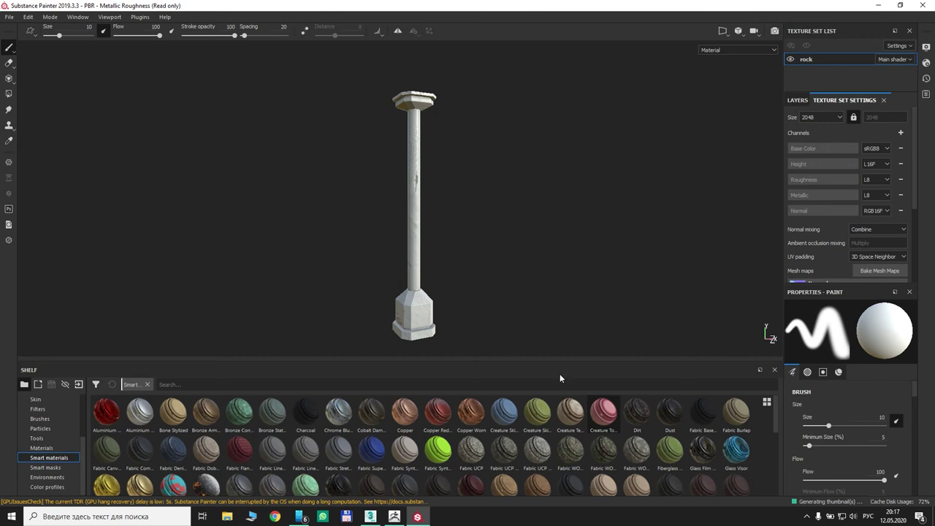
pyautogui.scroll(-10, 483, 429)
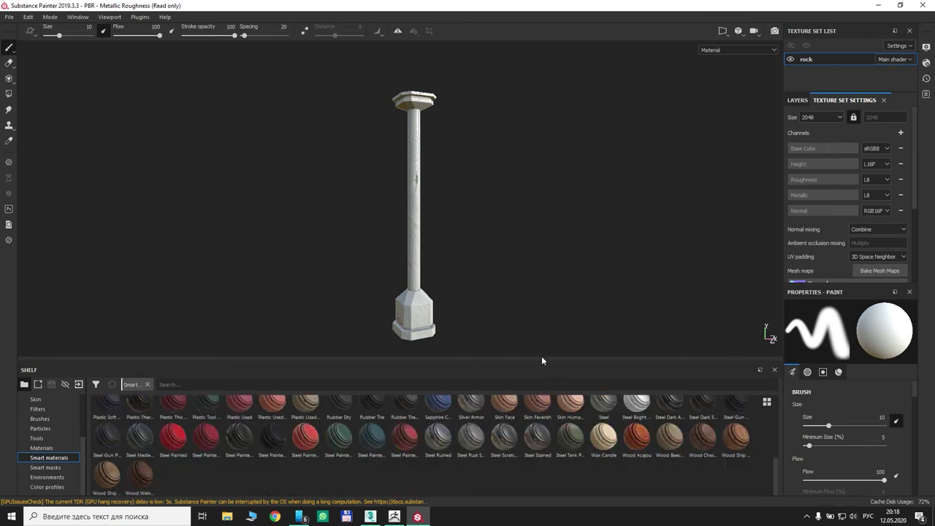
pyautogui.scroll(10, 466, 431)
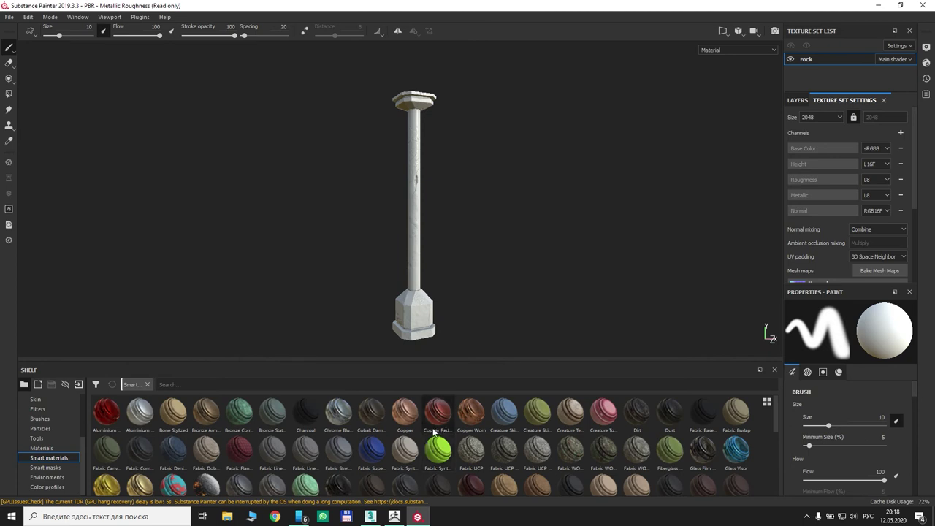
pyautogui.moveTo(372, 413)
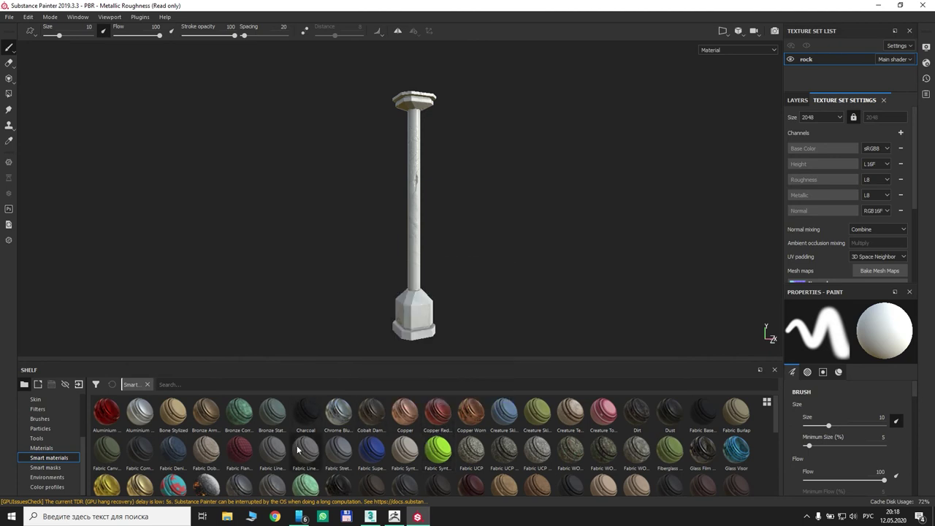
# Switch to the Substance Share site in Chrome and browse the Rock category of smart materials
pyautogui.click(275, 516)
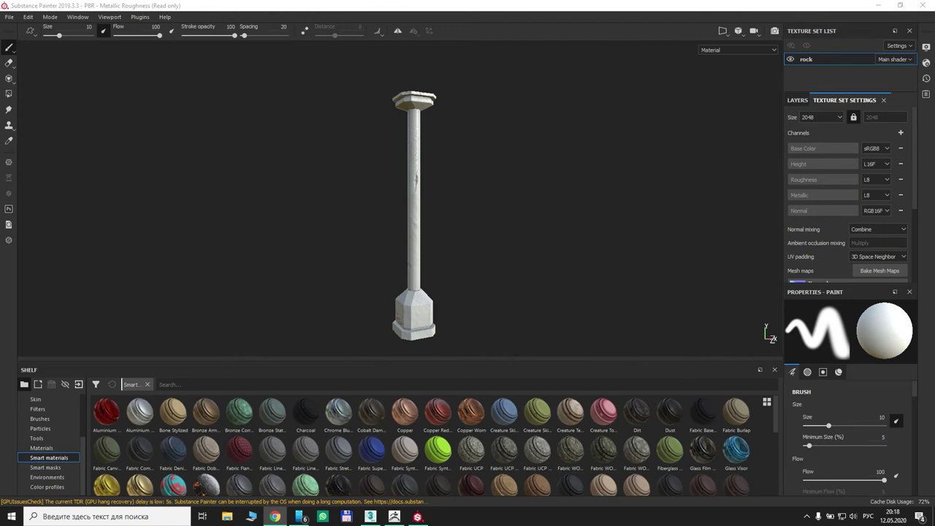
pyautogui.click(275, 517)
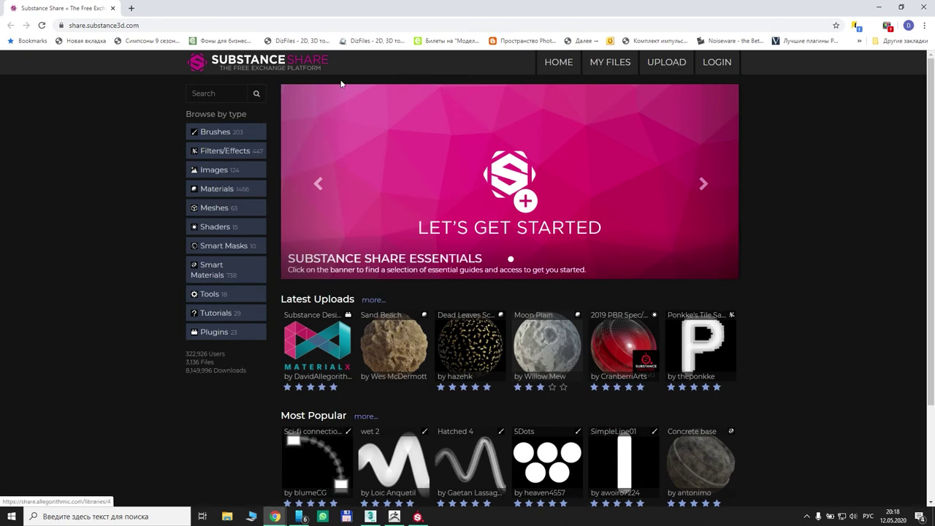
pyautogui.click(229, 275)
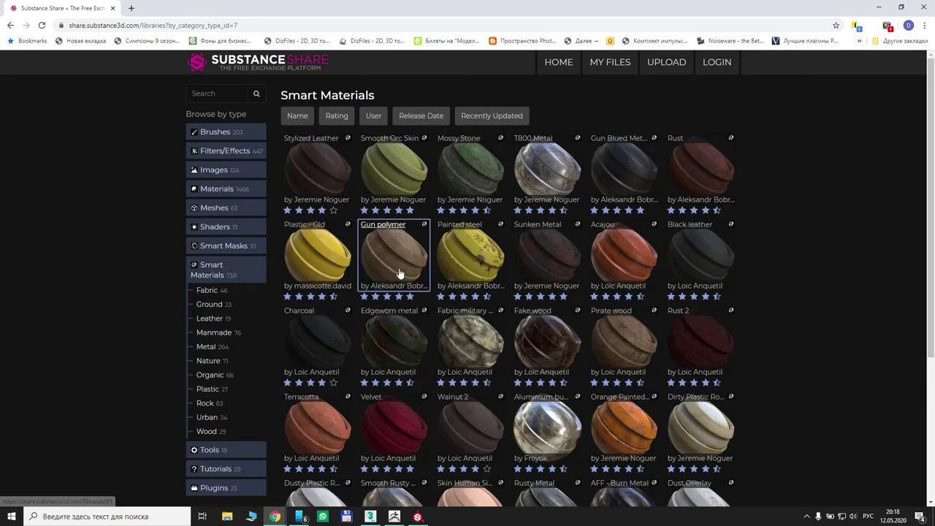
pyautogui.click(213, 406)
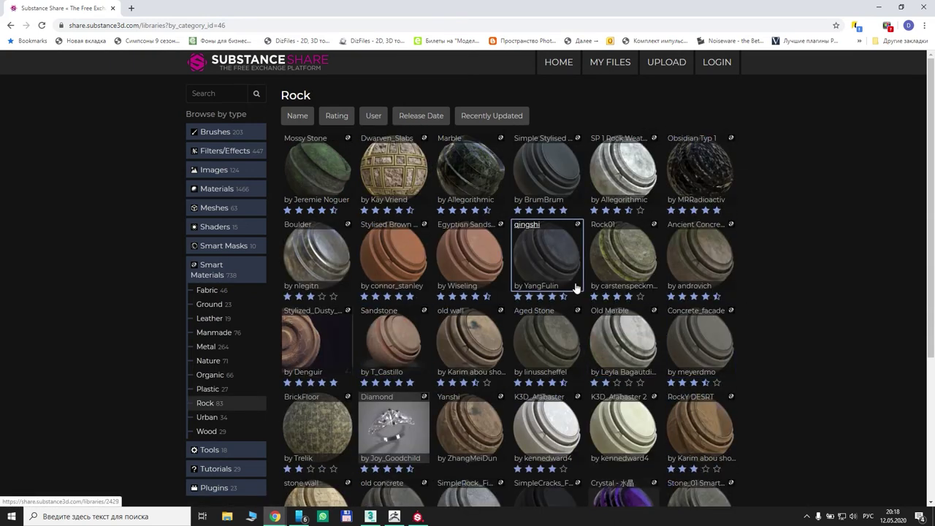
pyautogui.scroll(-3, 397, 309)
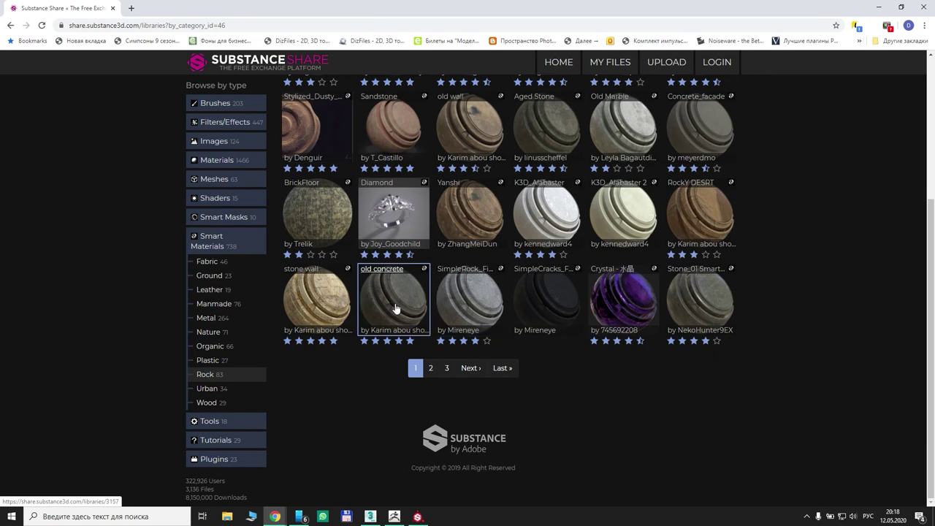
# Download the old concrete smart material, logging in with the saved account credentials
pyautogui.click(395, 309)
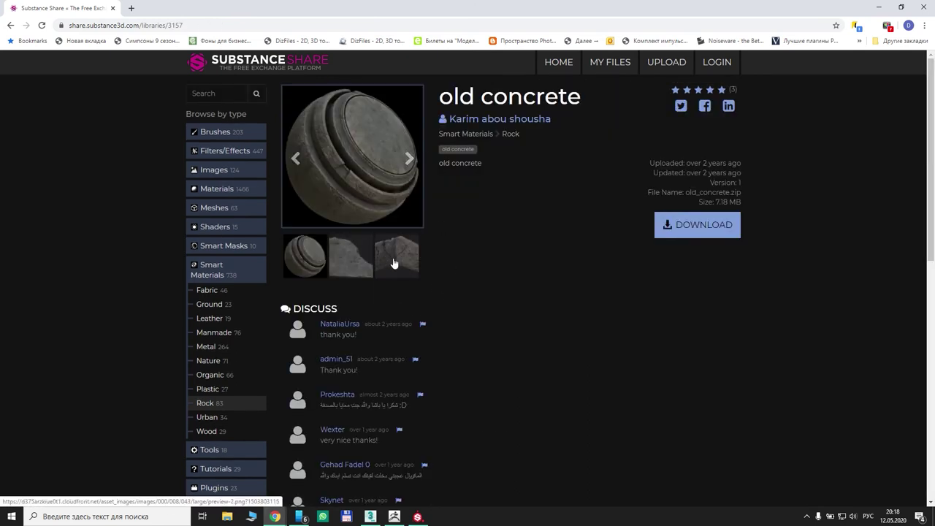
pyautogui.click(705, 228)
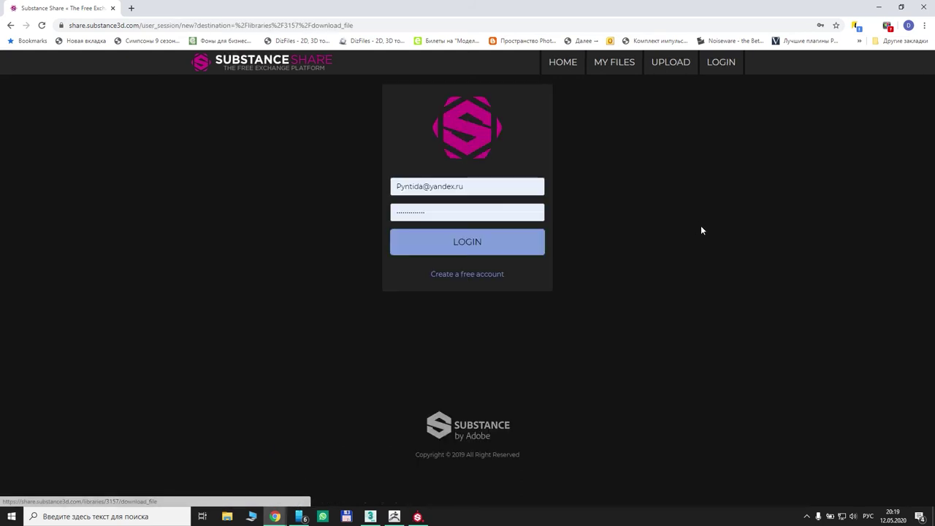
pyautogui.click(484, 252)
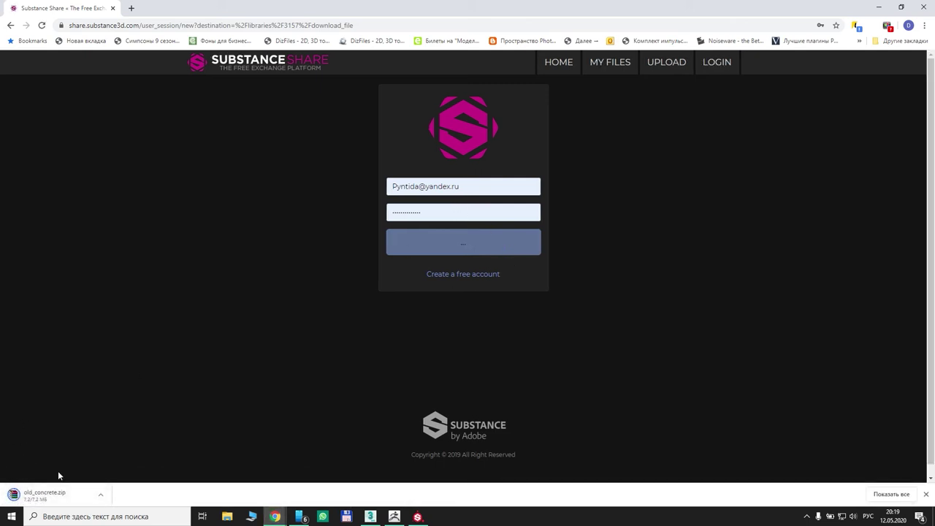
# Extract the downloaded old_concrete archive to the desktop and open the old_concrete folder
pyautogui.rightClick(41, 496)
pyautogui.click(62, 471)
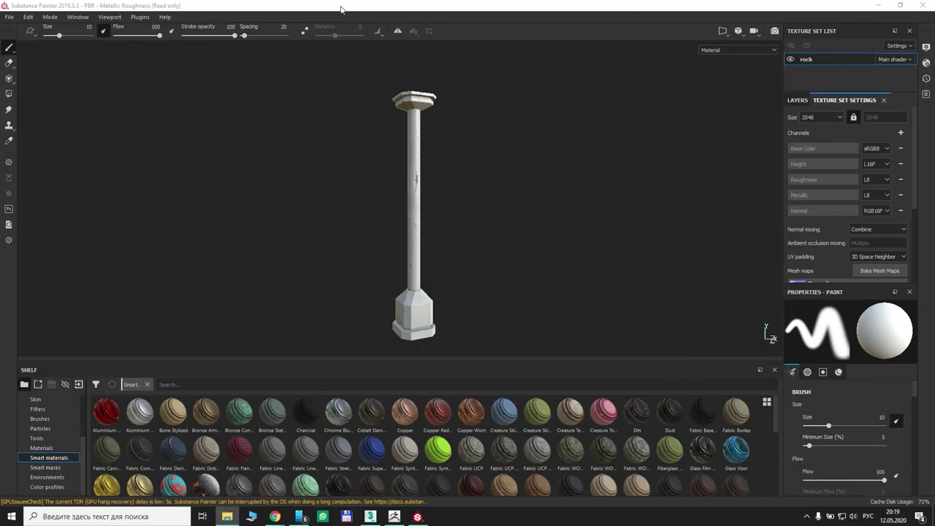
pyautogui.click(877, 6)
pyautogui.moveTo(934, 67); pyautogui.dragTo(204, 67, button='right')
pyautogui.click(260, 85)
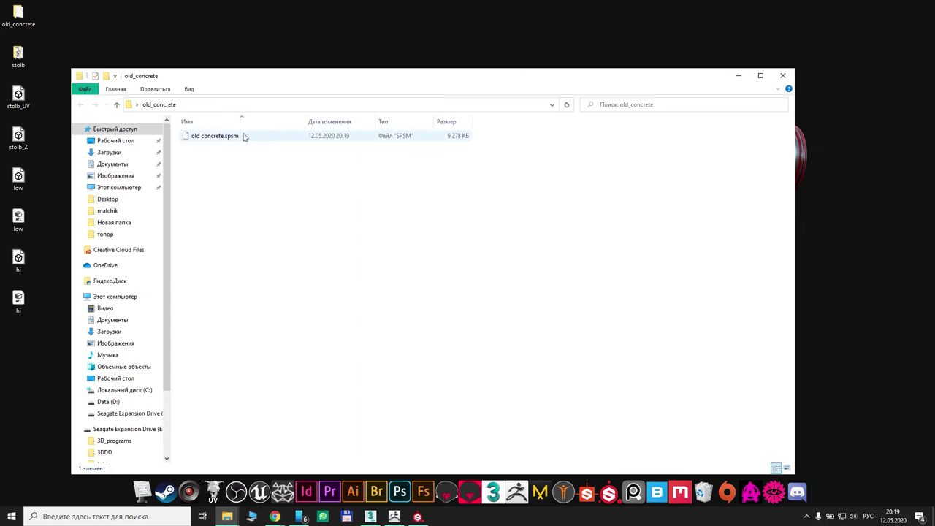
# Bring old concrete.spsm from its folder into the Substance Painter shelf for import and put the folder window away
pyautogui.moveTo(328, 76); pyautogui.dragTo(0, 72)
pyautogui.click(420, 516)
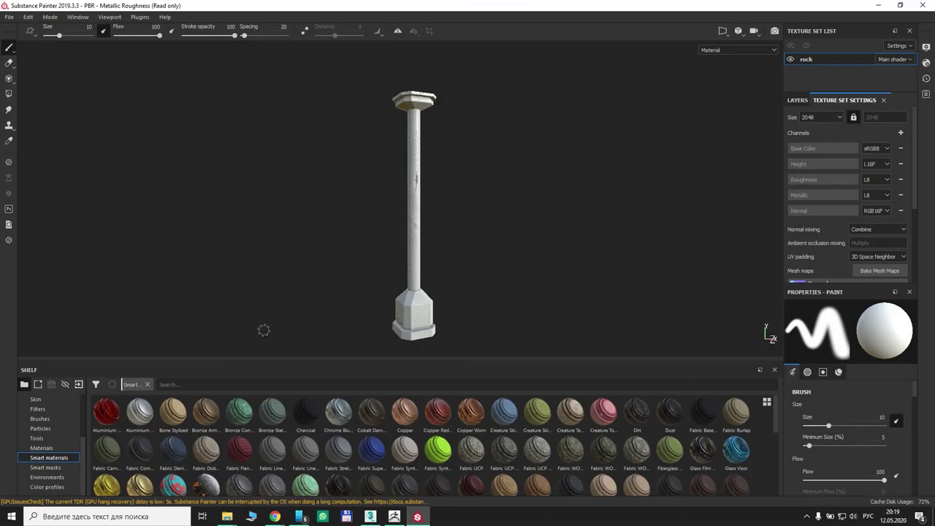
pyautogui.moveTo(0, 76)
pyautogui.mouseDown()
pyautogui.moveTo(603, 12)
pyautogui.moveTo(634, 36)
pyautogui.mouseUp()
pyautogui.moveTo(468, 93); pyautogui.dragTo(248, 471)
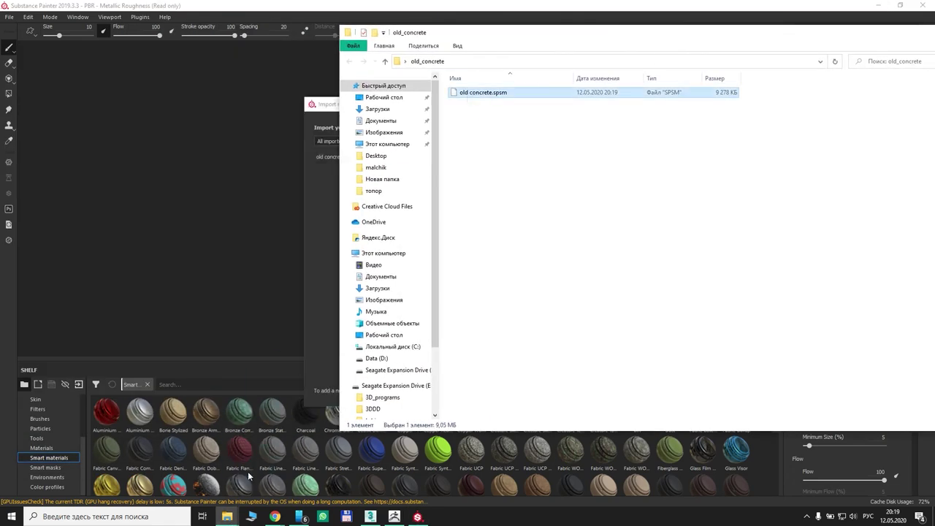
pyautogui.click(907, 38)
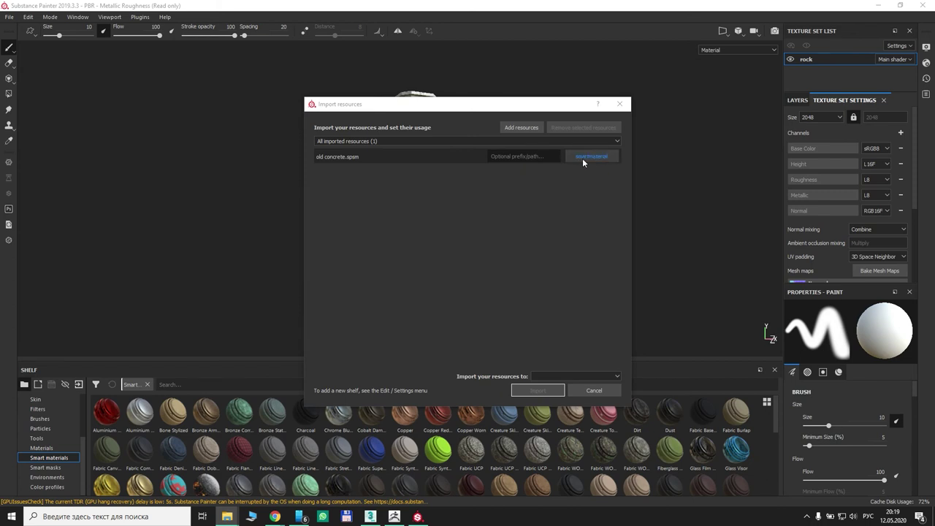
# Choose where to import the resource and import old concrete as a smart material
pyautogui.click(578, 377)
pyautogui.click(576, 392)
pyautogui.click(539, 391)
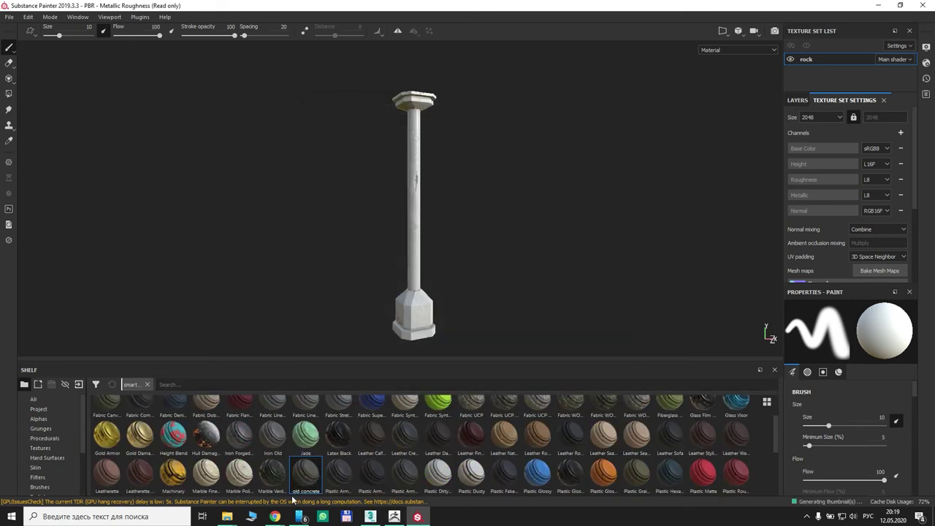
# Apply the old concrete smart material to the column and examine its base up close
pyautogui.moveTo(308, 478); pyautogui.dragTo(413, 255)
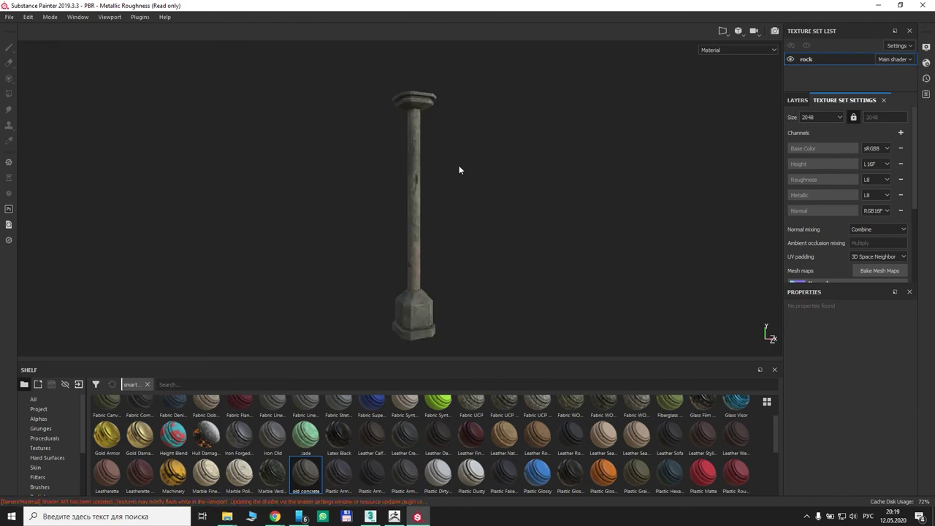
pyautogui.keyDown('alt'); pyautogui.moveTo(459, 166); pyautogui.dragTo(438, 220, button='right'); pyautogui.keyUp('alt')
pyautogui.keyDown('alt'); pyautogui.moveTo(464, 218); pyautogui.dragTo(479, 37, button='middle'); pyautogui.keyUp('alt')
pyautogui.keyDown('alt'); pyautogui.moveTo(530, 238); pyautogui.dragTo(531, 167, button='middle'); pyautogui.keyUp('alt')
pyautogui.click(531, 154)
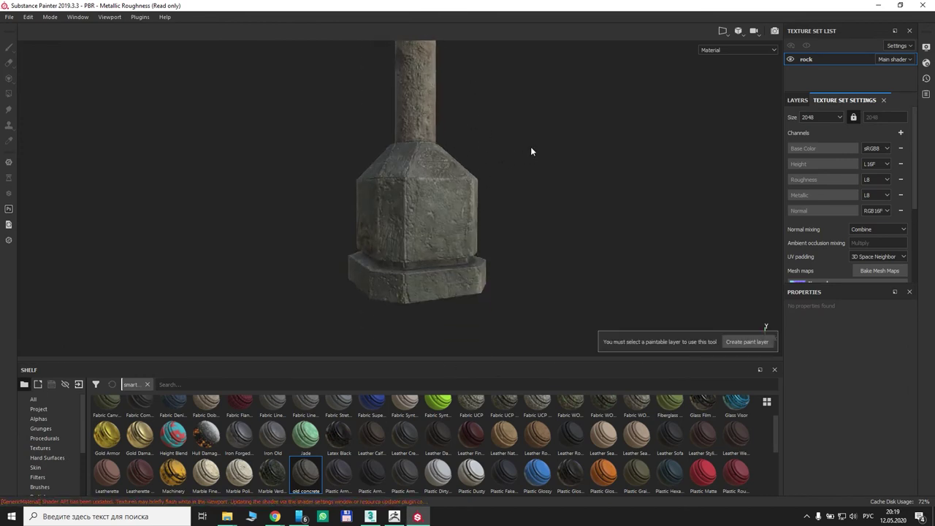
# Examine the old concrete material on the column's capital, shaft and ornamented base from several angles and up close
pyautogui.moveTo(530, 147)
pyautogui.keyDown('alt'); pyautogui.mouseDown()
pyautogui.moveTo(463, 167)
pyautogui.moveTo(207, 168)
pyautogui.moveTo(236, 146)
pyautogui.moveTo(493, 159)
pyautogui.mouseUp(); pyautogui.keyUp('alt')
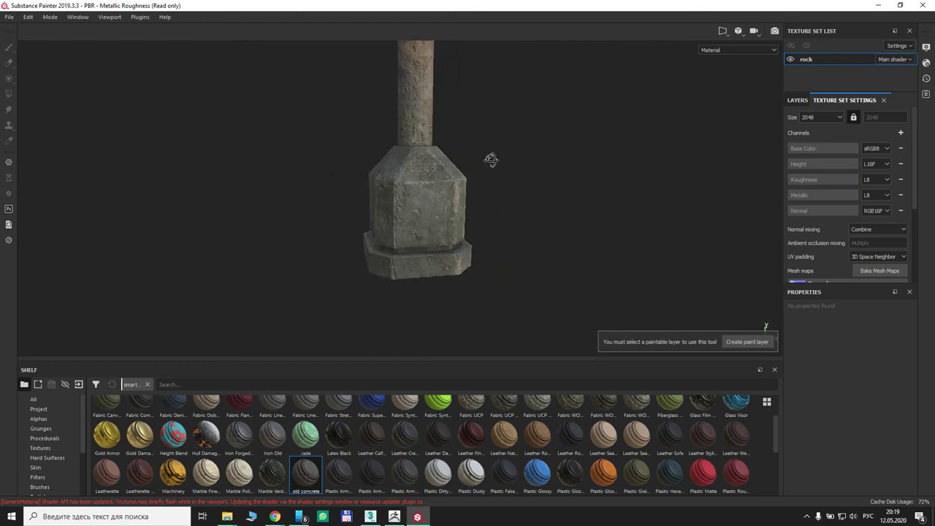
pyautogui.keyDown('alt'); pyautogui.moveTo(525, 165); pyautogui.dragTo(430, 169, button='middle'); pyautogui.keyUp('alt')
pyautogui.keyDown('alt'); pyautogui.moveTo(429, 169); pyautogui.dragTo(474, 255); pyautogui.keyUp('alt')
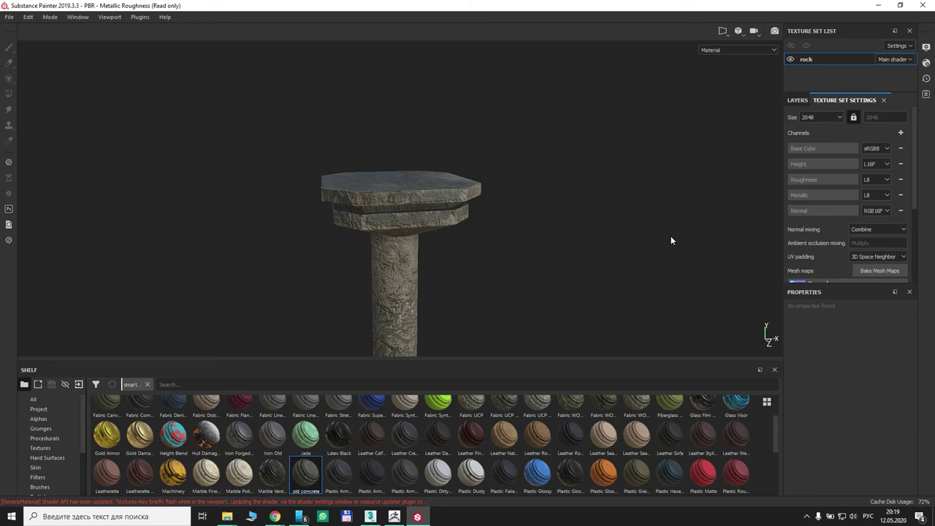
pyautogui.moveTo(407, 313)
pyautogui.keyDown('alt'); pyautogui.mouseDown()
pyautogui.moveTo(537, 266)
pyautogui.moveTo(518, 217)
pyautogui.moveTo(526, 211)
pyautogui.moveTo(475, 215)
pyautogui.moveTo(496, 233)
pyautogui.mouseUp(); pyautogui.keyUp('alt')
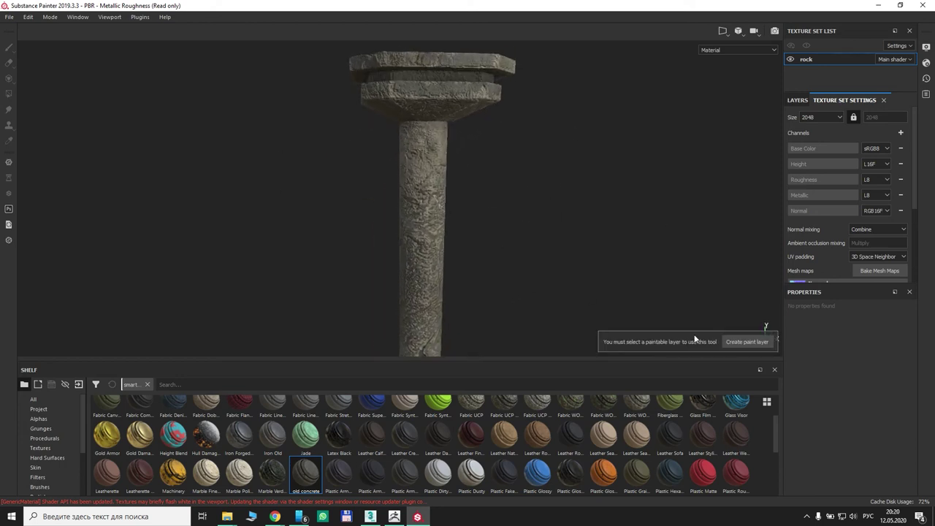
pyautogui.click(747, 341)
pyautogui.moveTo(512, 267)
pyautogui.keyDown('alt'); pyautogui.mouseDown(button='middle')
pyautogui.moveTo(497, 215)
pyautogui.moveTo(515, 43)
pyautogui.moveTo(512, 324)
pyautogui.moveTo(527, 73)
pyautogui.mouseUp(button='middle'); pyautogui.keyUp('alt')
pyautogui.keyDown('alt'); pyautogui.moveTo(557, 293); pyautogui.dragTo(558, 157, button='middle'); pyautogui.keyUp('alt')
pyautogui.keyDown('alt'); pyautogui.moveTo(558, 158); pyautogui.dragTo(540, 243); pyautogui.keyUp('alt')
pyautogui.scroll(5, 468, 150)
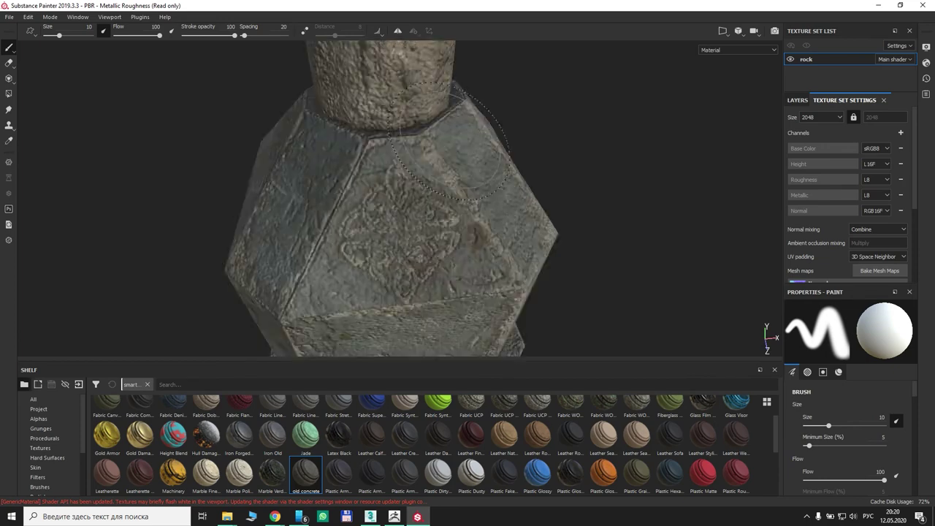
pyautogui.scroll(-5, 448, 141)
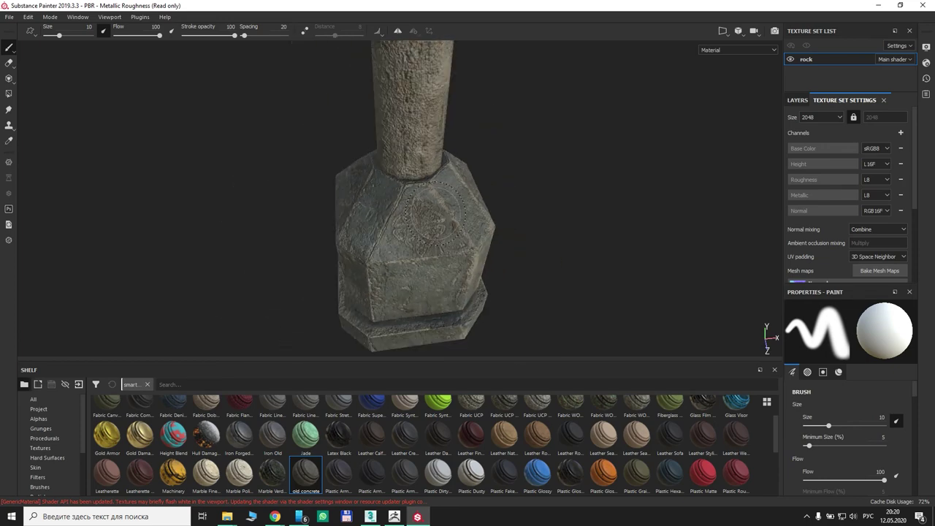
pyautogui.moveTo(613, 266)
pyautogui.keyDown('alt'); pyautogui.mouseDown()
pyautogui.moveTo(622, 201)
pyautogui.moveTo(606, 228)
pyautogui.mouseUp(); pyautogui.keyUp('alt')
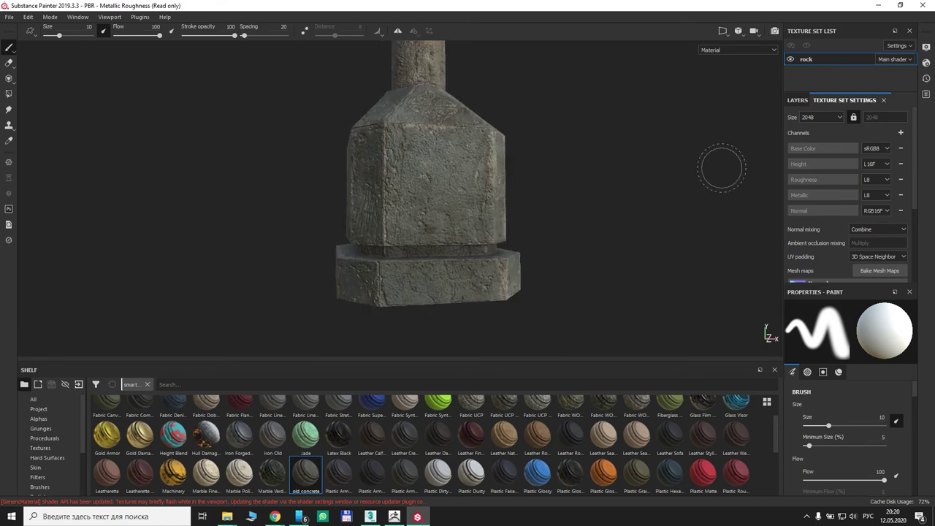
pyautogui.keyDown('alt'); pyautogui.moveTo(550, 131); pyautogui.dragTo(525, 179, button='middle'); pyautogui.keyUp('alt')
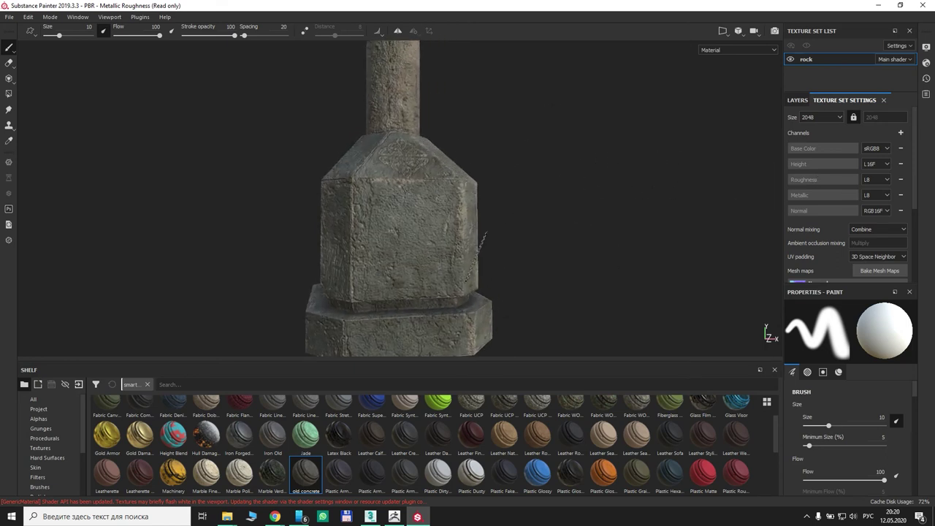
# Delete the two empty paint layers, Layer 1 and Layer 2, keeping only the old concrete group
pyautogui.click(797, 100)
pyautogui.click(810, 184)
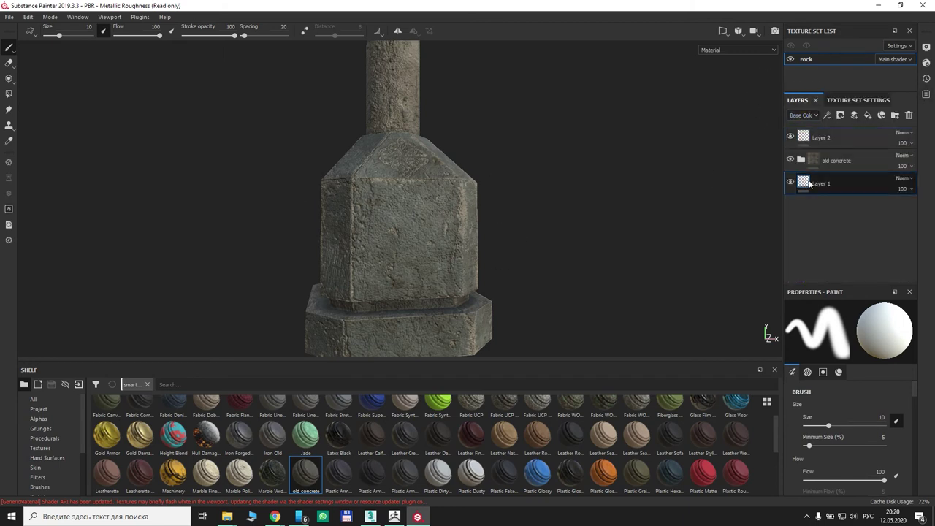
pyautogui.click(909, 115)
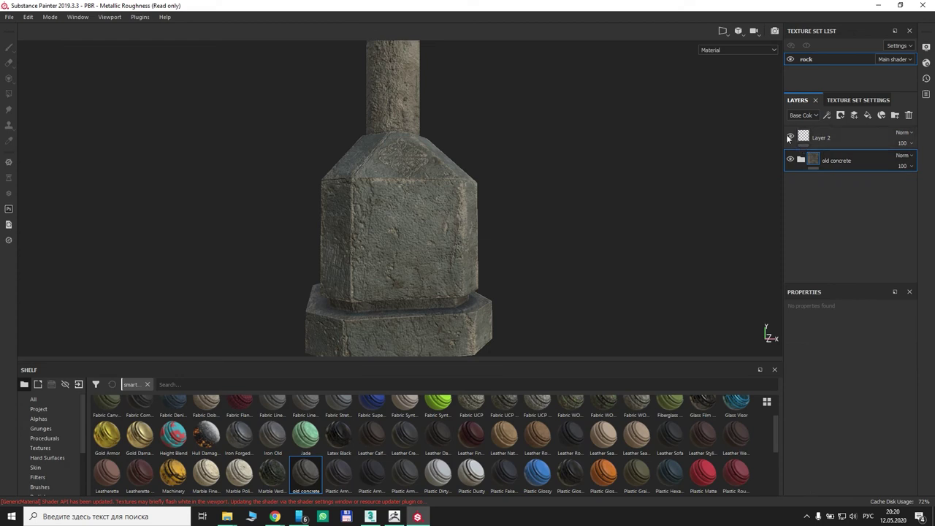
pyautogui.click(790, 139)
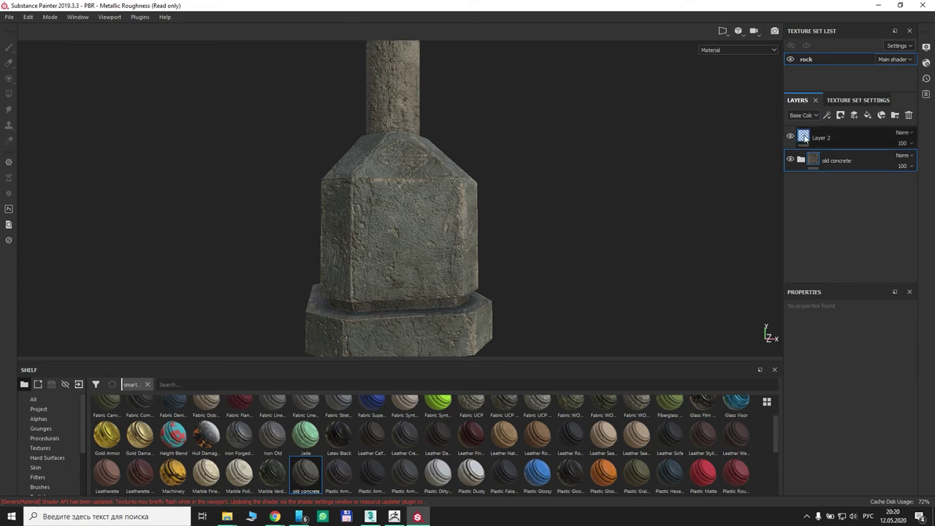
pyautogui.click(910, 115)
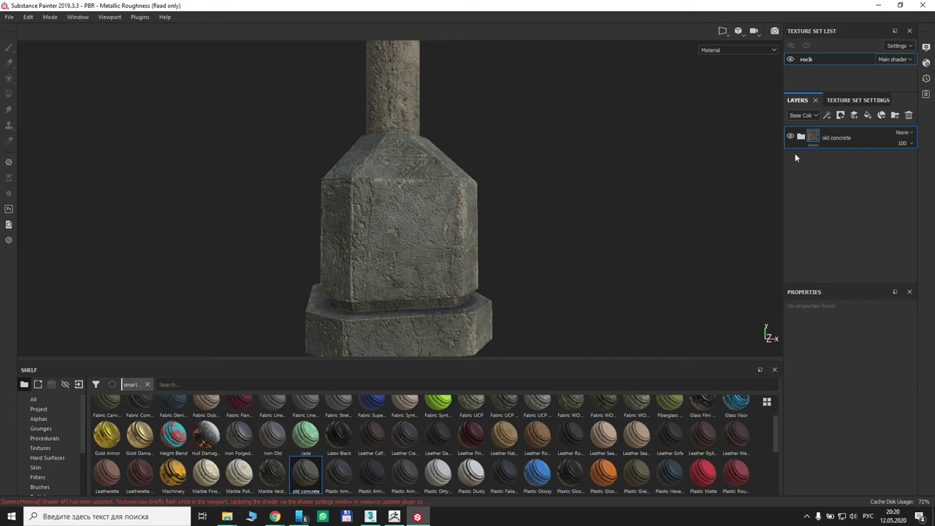
# Add a paint layer above old concrete and restrict the brush material to the height channel only
pyautogui.click(855, 116)
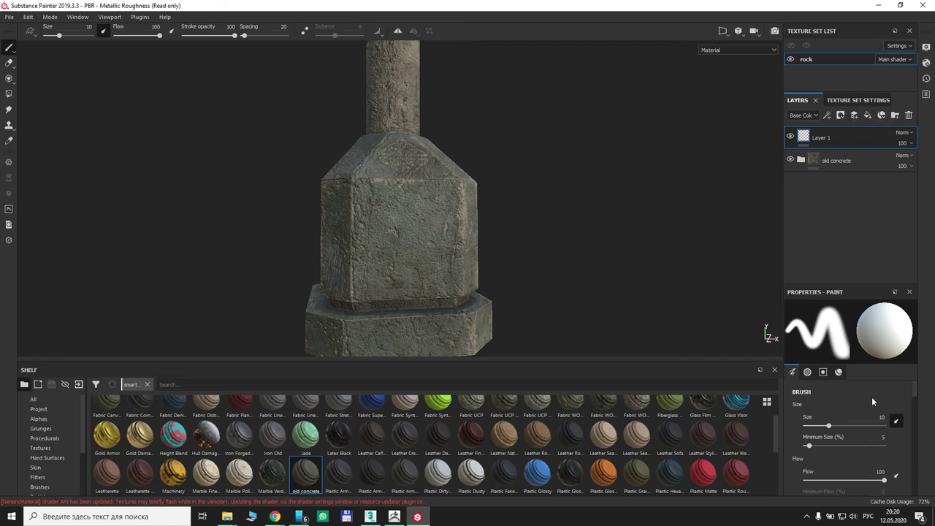
pyautogui.scroll(-10, 859, 412)
pyautogui.scroll(2, 870, 439)
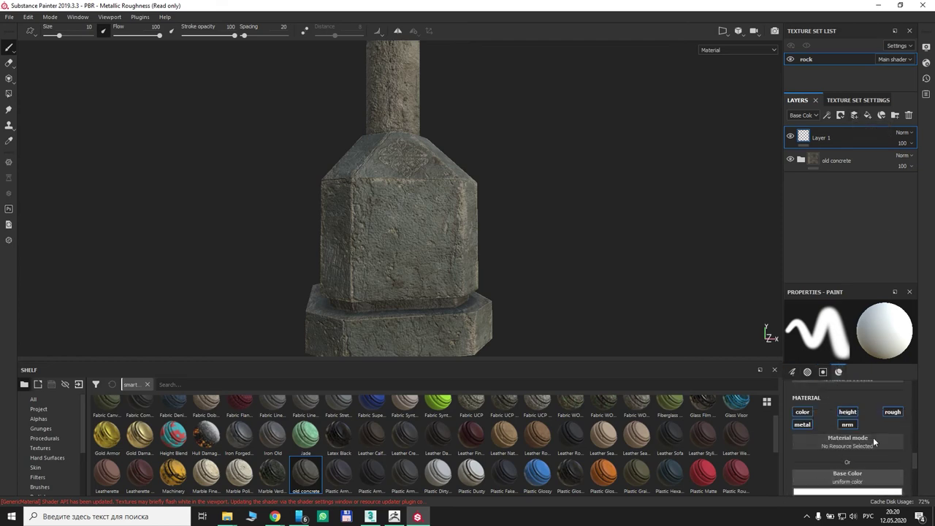
pyautogui.click(803, 424)
pyautogui.click(893, 412)
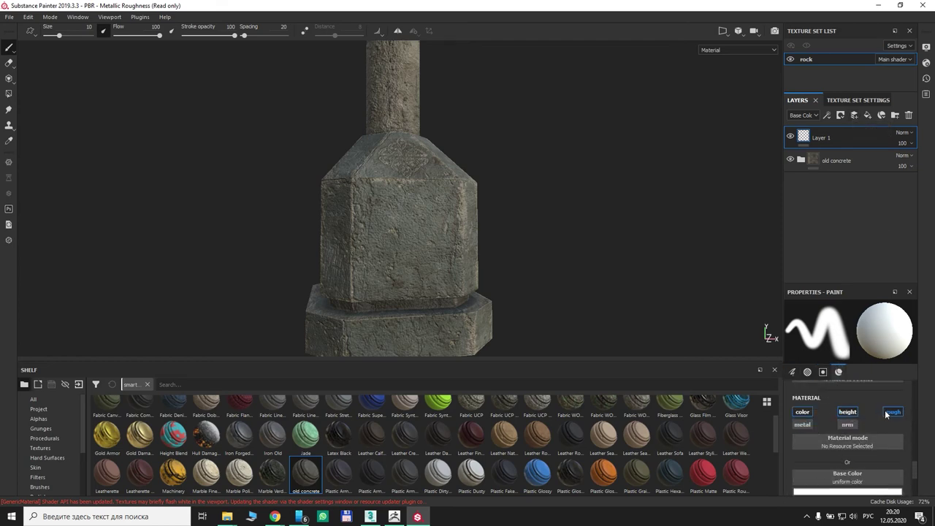
pyautogui.click(802, 412)
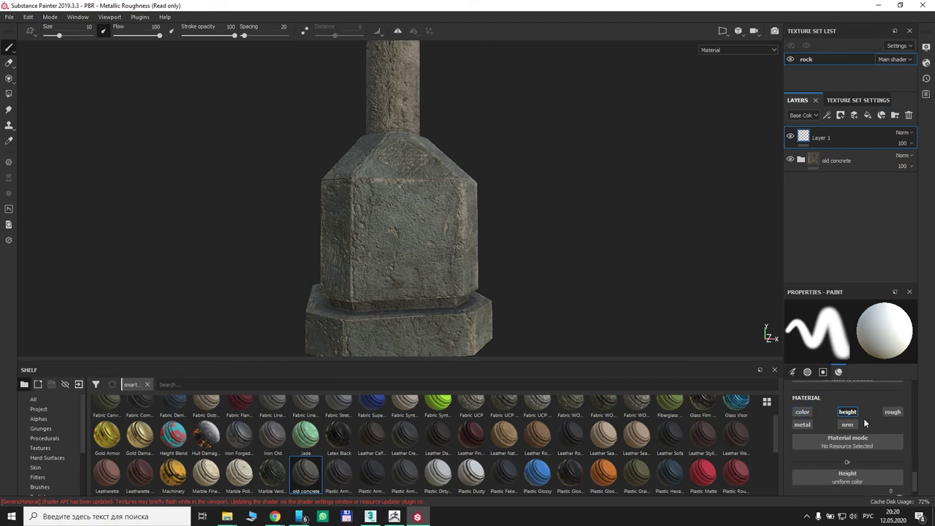
# Locate the brush's alpha and height settings, and switch to File Explorer to open the Data (D:) drive
pyautogui.scroll(6, 864, 418)
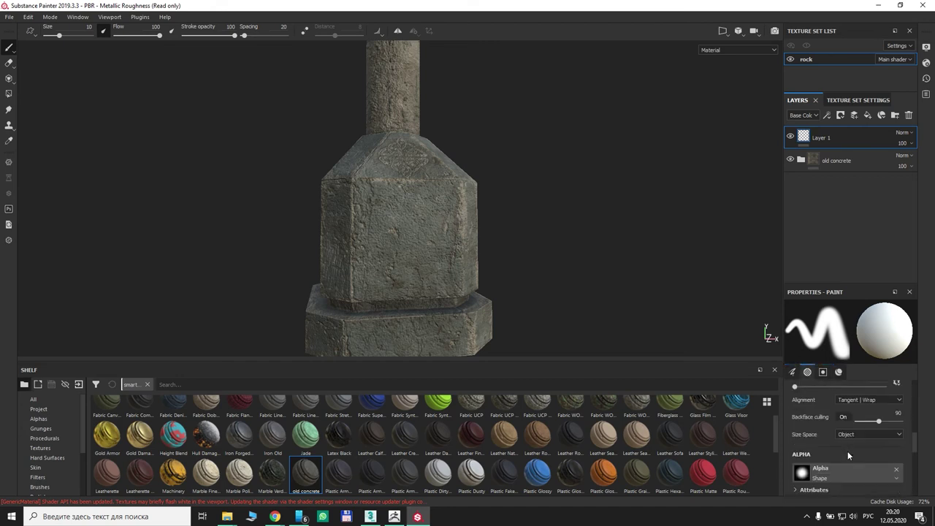
pyautogui.scroll(-1, 840, 455)
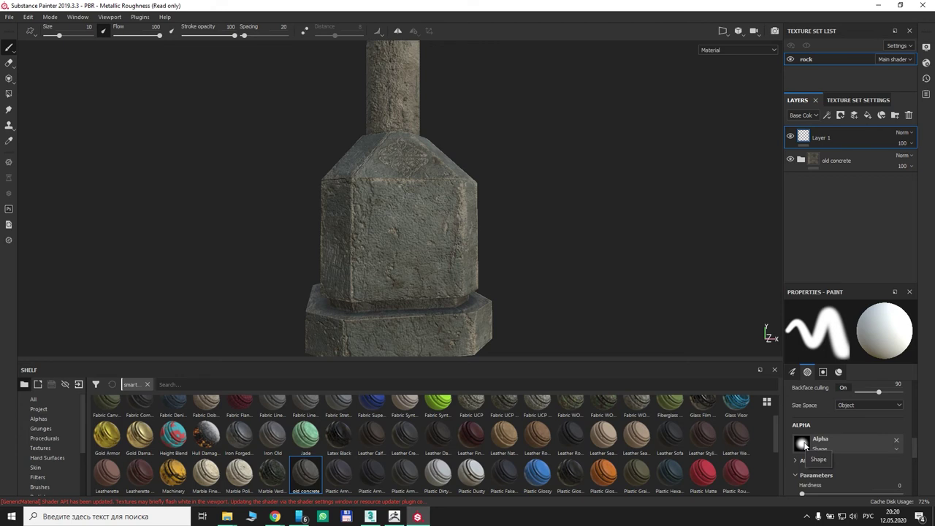
pyautogui.click(228, 517)
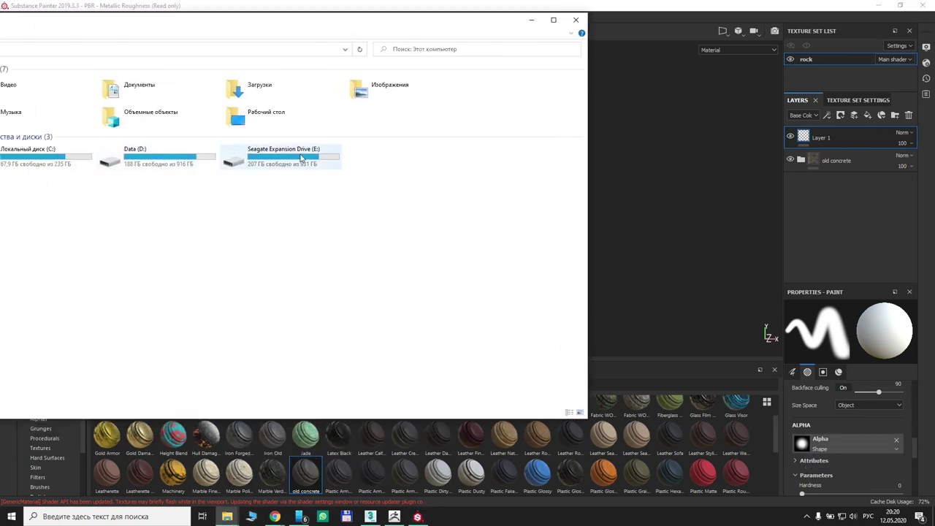
pyautogui.click(304, 157)
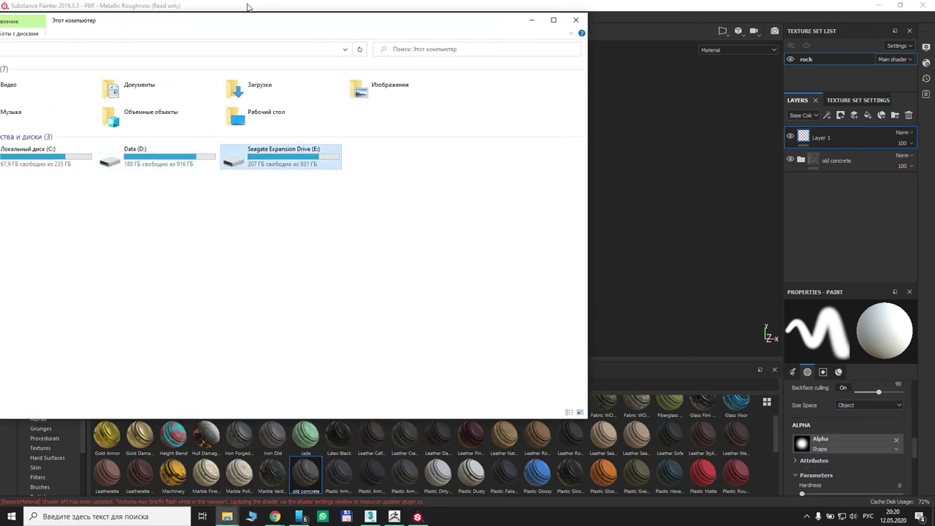
pyautogui.moveTo(216, 24); pyautogui.dragTo(336, 24)
pyautogui.doubleClick(374, 155)
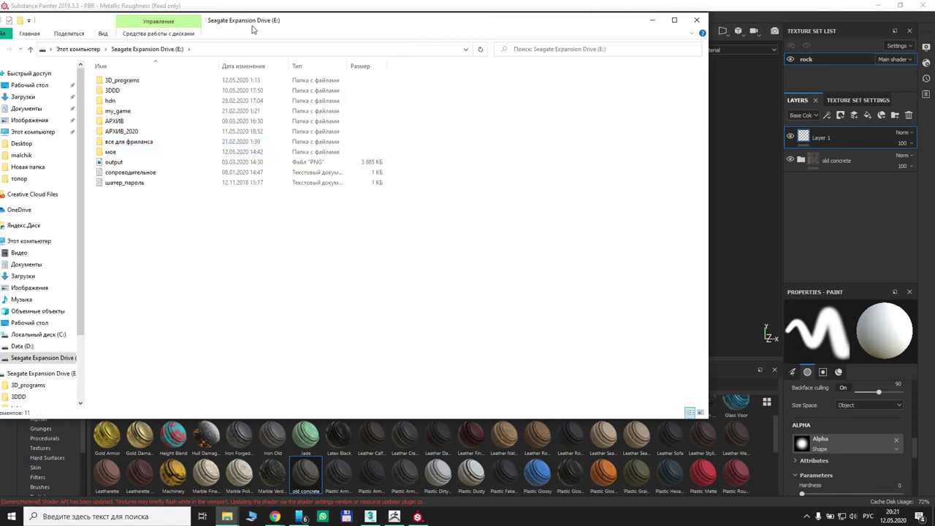
pyautogui.moveTo(253, 25); pyautogui.dragTo(364, 24)
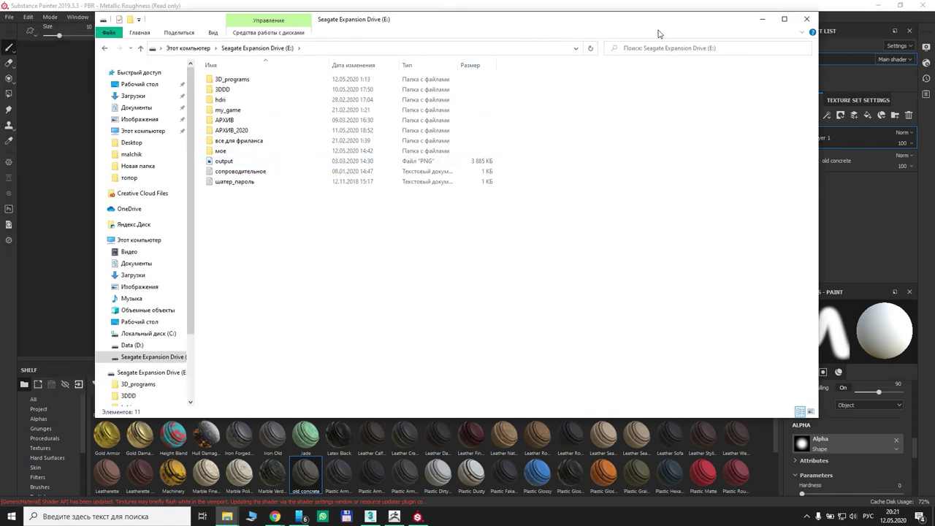
pyautogui.moveTo(618, 23); pyautogui.dragTo(517, 24)
pyautogui.scroll(-6, 870, 454)
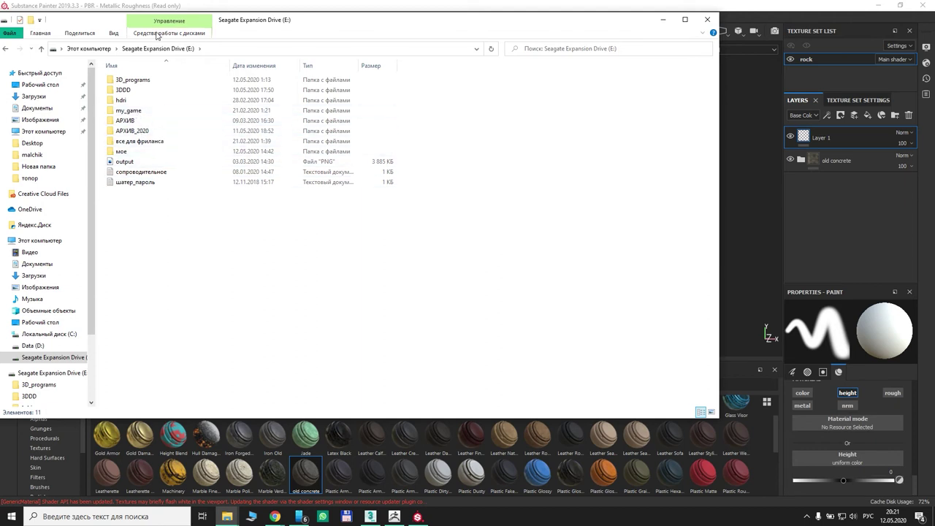
pyautogui.click(33, 345)
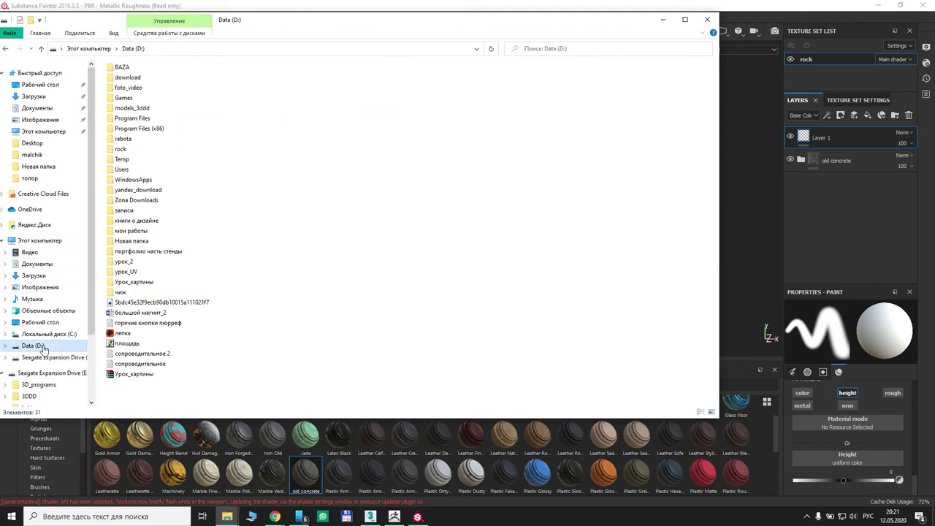
# Open the урок_2 folder and look through its textures and Urok_2 subfolders for the ornament alphas
pyautogui.click(128, 263)
pyautogui.doubleClick(129, 265)
pyautogui.doubleClick(135, 79)
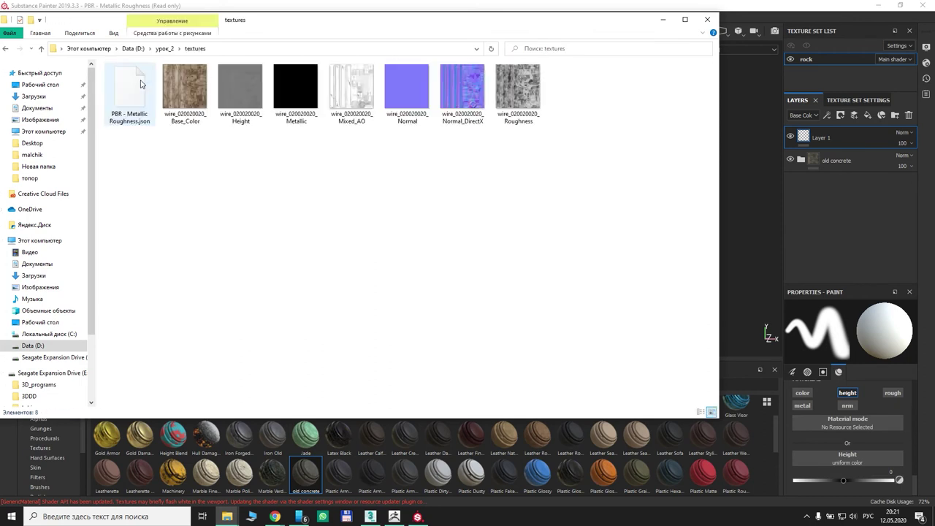
pyautogui.click(164, 48)
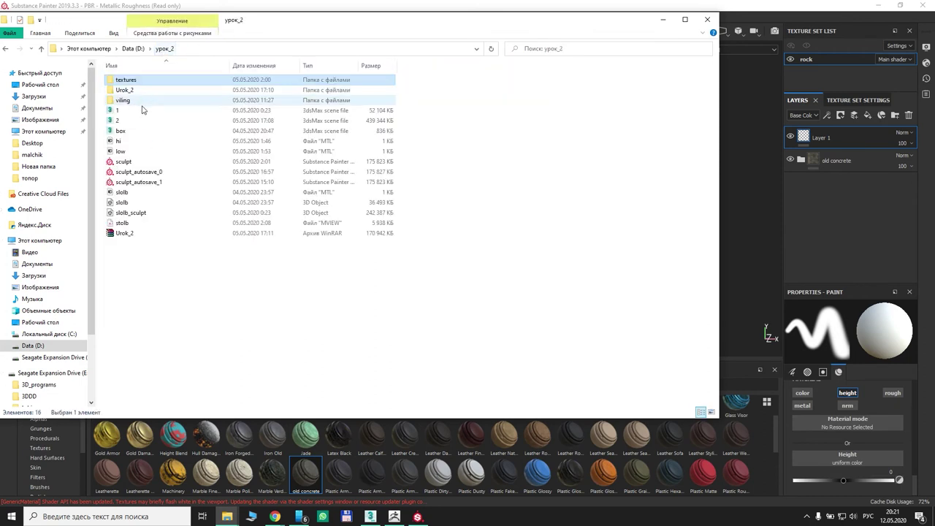
pyautogui.click(133, 93)
pyautogui.doubleClick(134, 92)
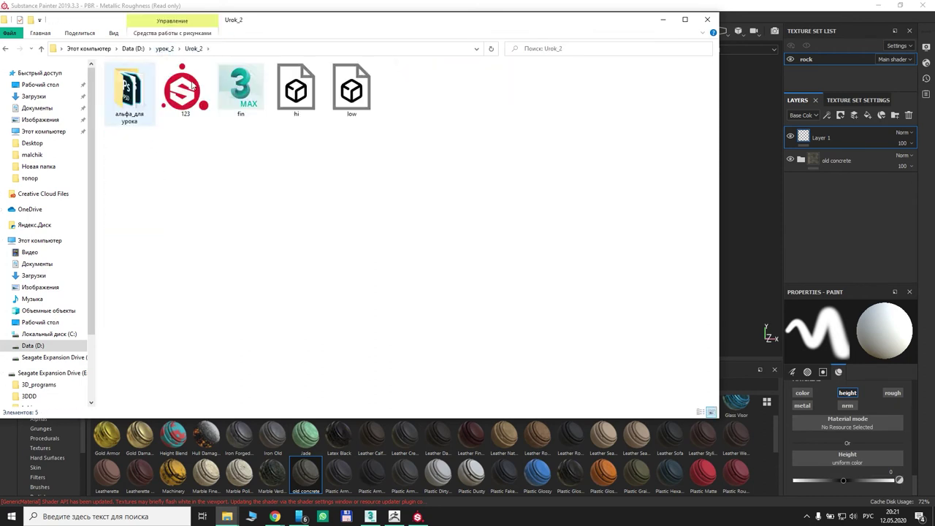
# Open the viling folder inside урок_2 and pick the kvad_uzor ornament file
pyautogui.click(162, 48)
pyautogui.doubleClick(124, 100)
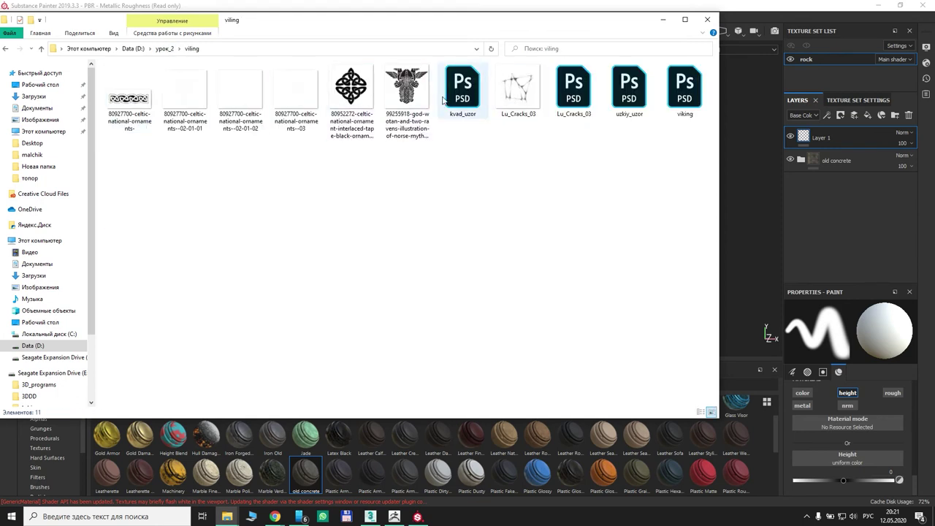
pyautogui.click(404, 87)
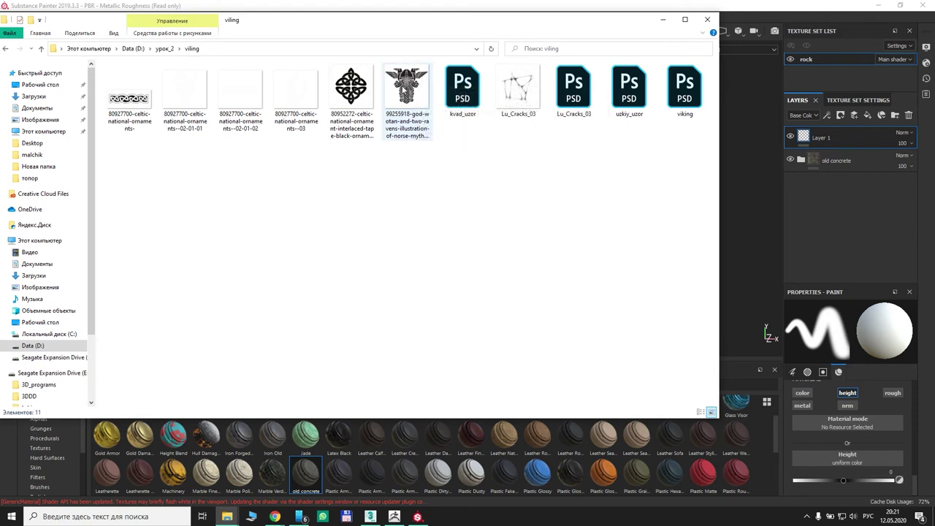
pyautogui.click(453, 91)
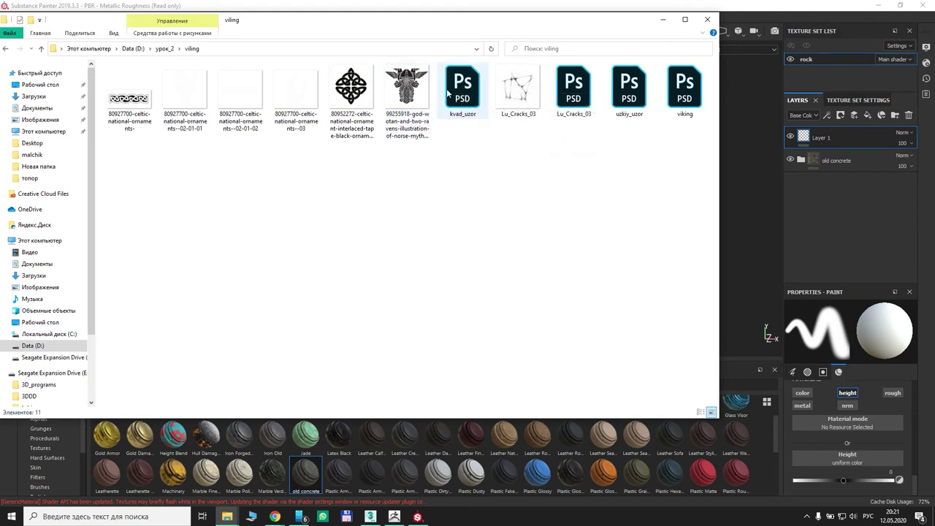